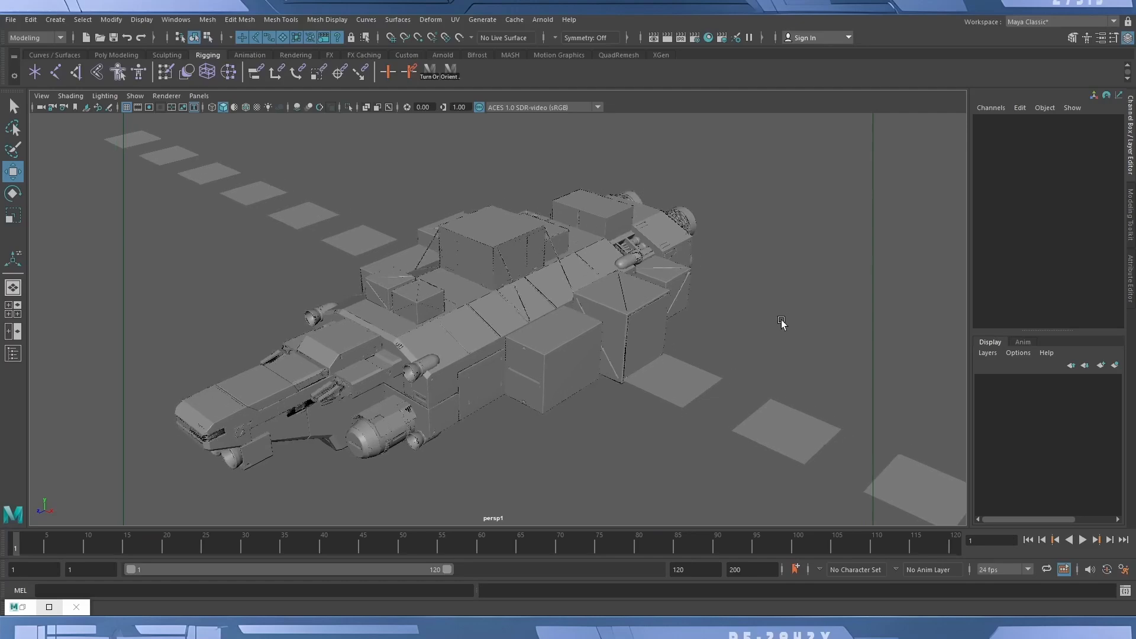
Show the Outliner and expand the zcs_CargoShip_GRP hierarchy to list the ship's parts.
mouse_move(782, 322)
left_mouse_down("alt")
mouse_move(763, 335)
mouse_move(775, 343)
mouse_move(776, 330)
left_mouse_up("alt")
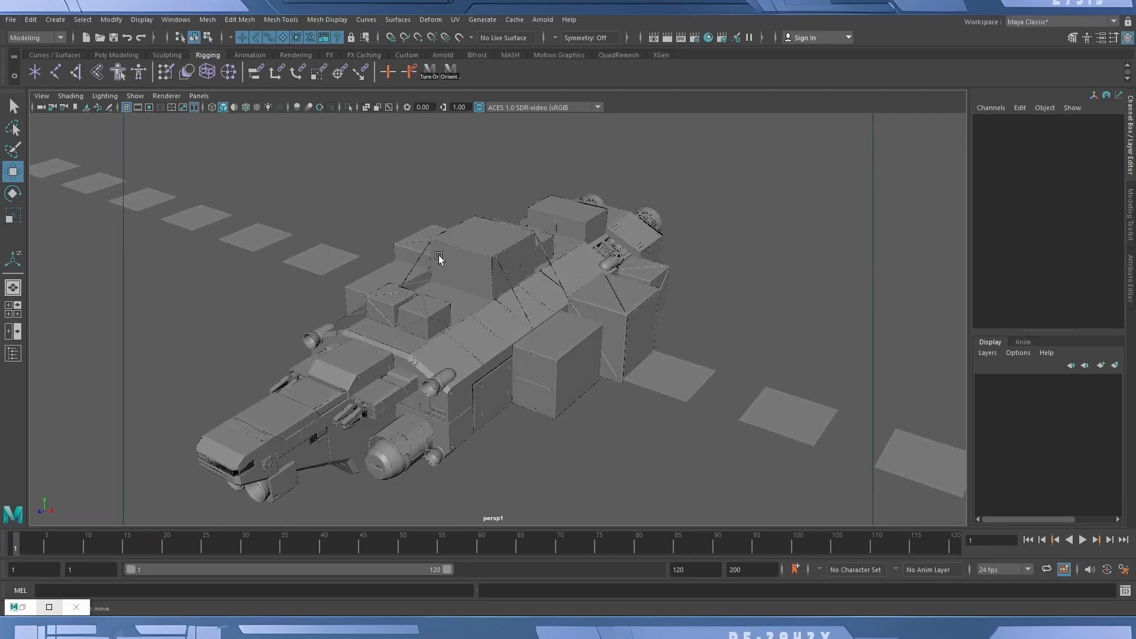
middle_click_drag(587, 413, 625, 398, "alt")
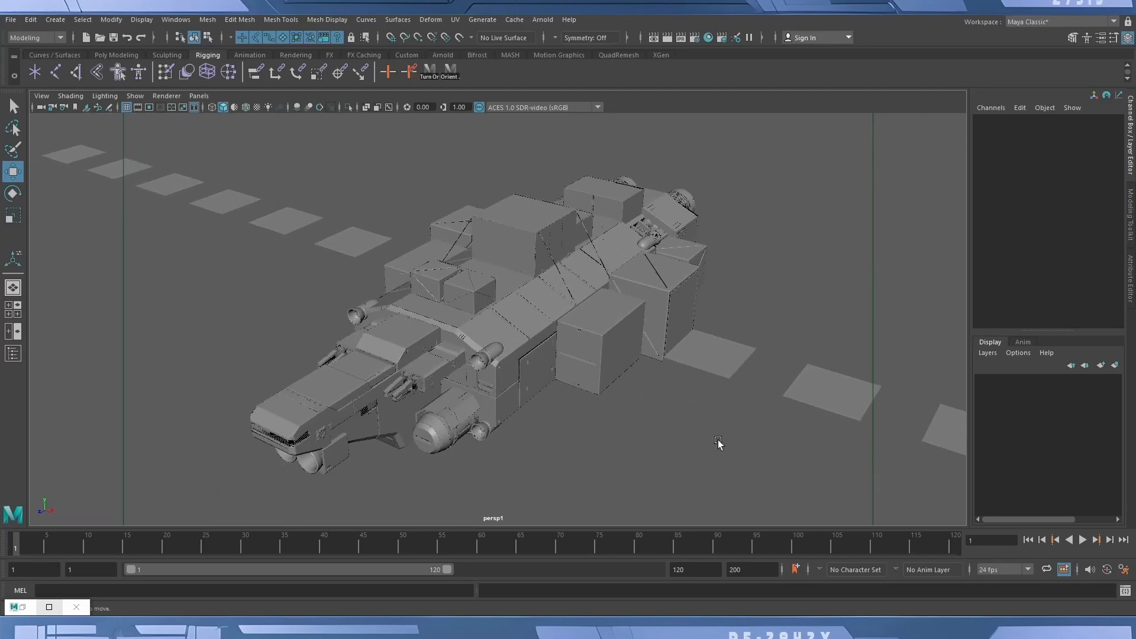
right_click_drag(719, 444, 642, 425, "alt")
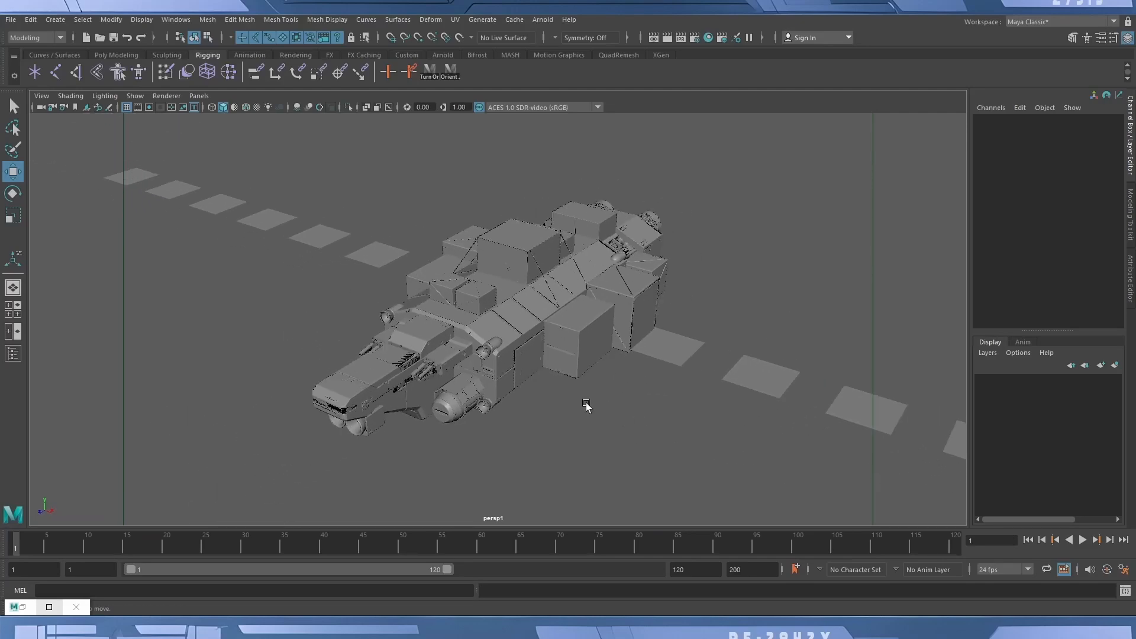
left_click(9, 356)
left_click(38, 180)
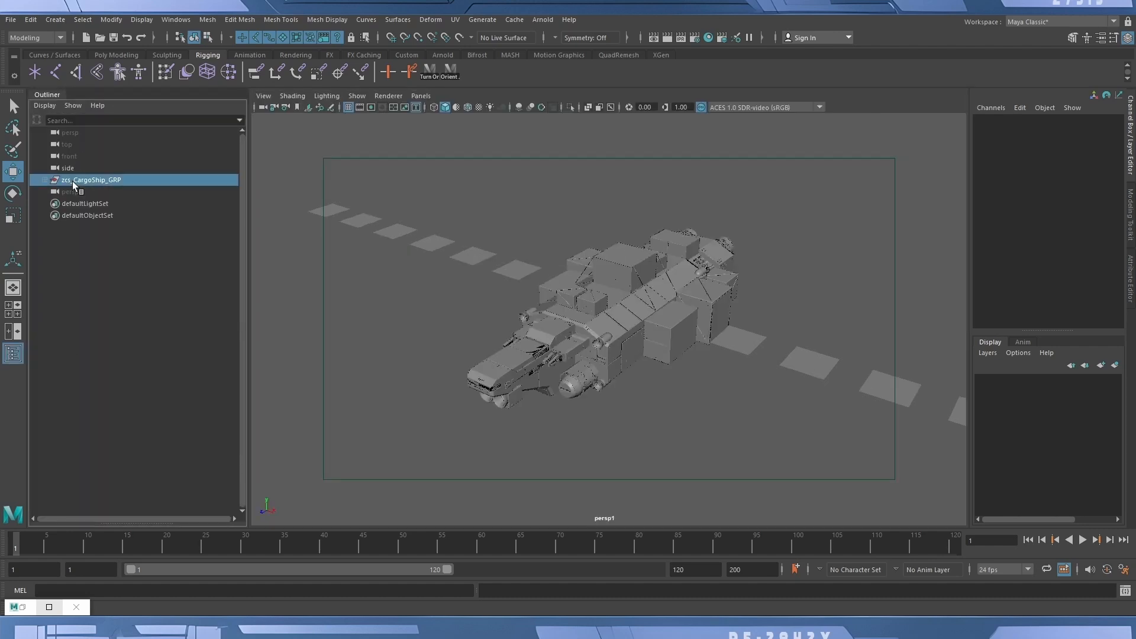
left_click(45, 180)
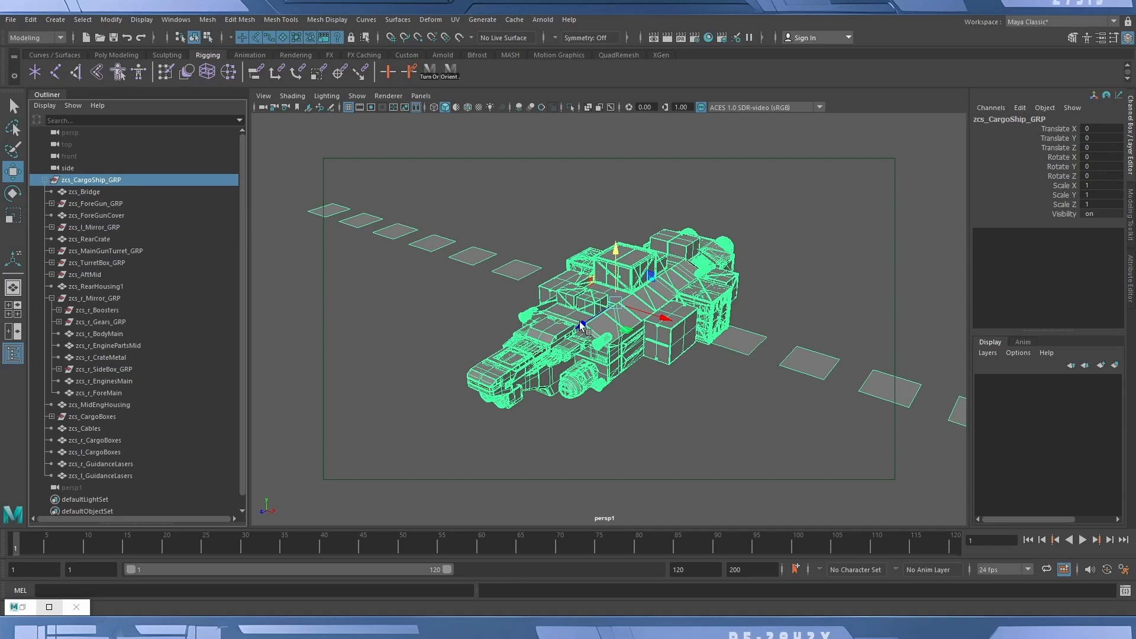
left_click(725, 412)
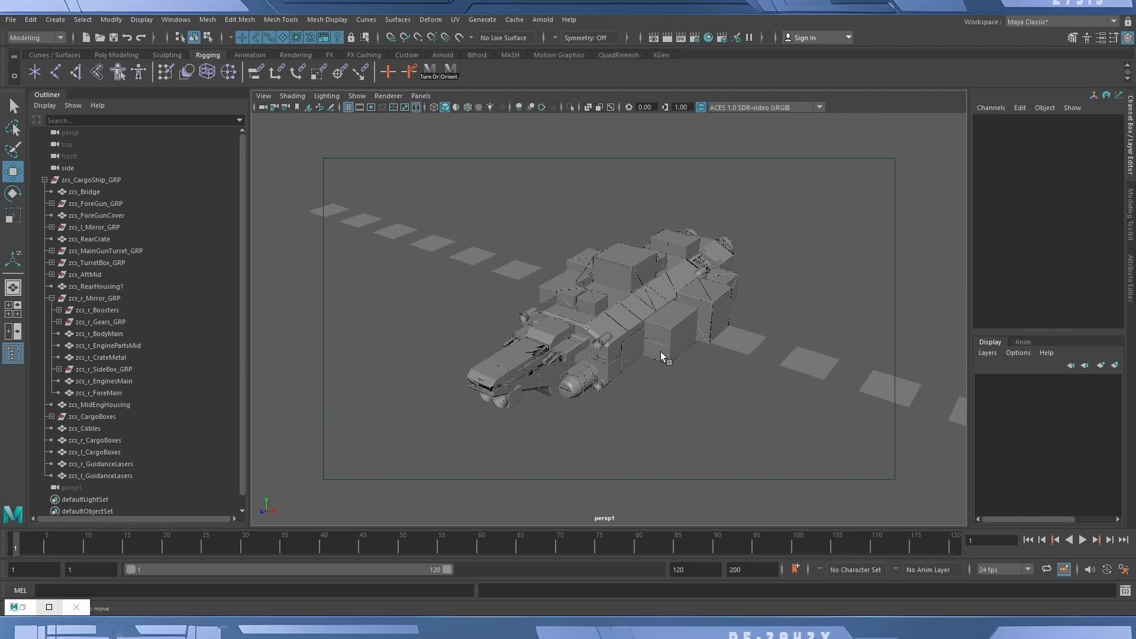
Freeze the transformations of the zcs_CargoShip_GRP group.
left_click(584, 303)
left_click(115, 181)
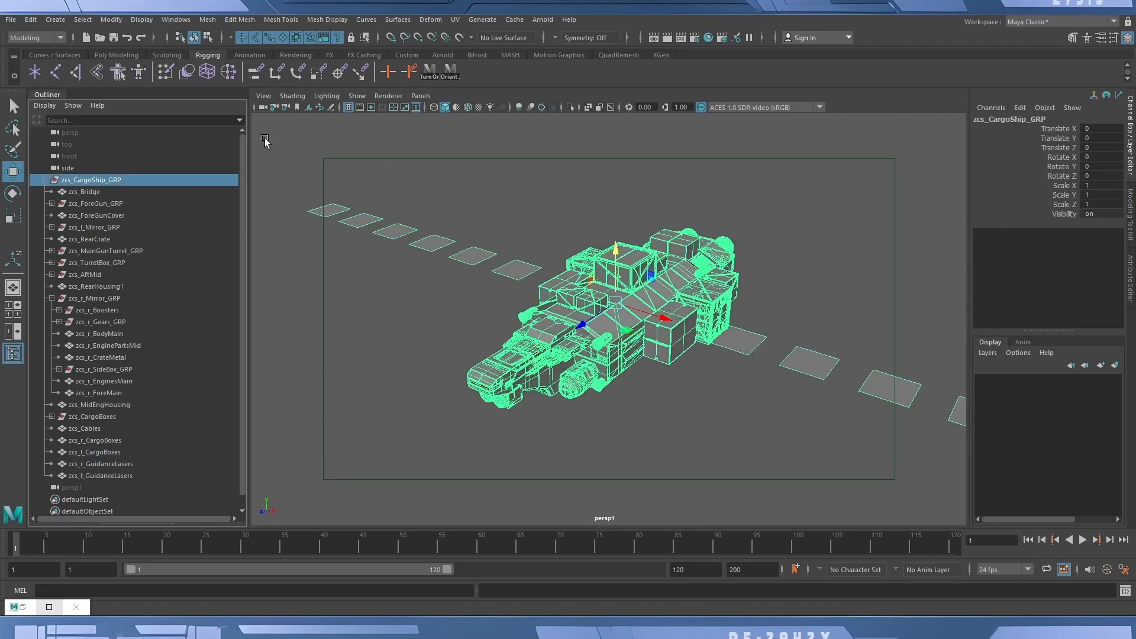
left_click(31, 20)
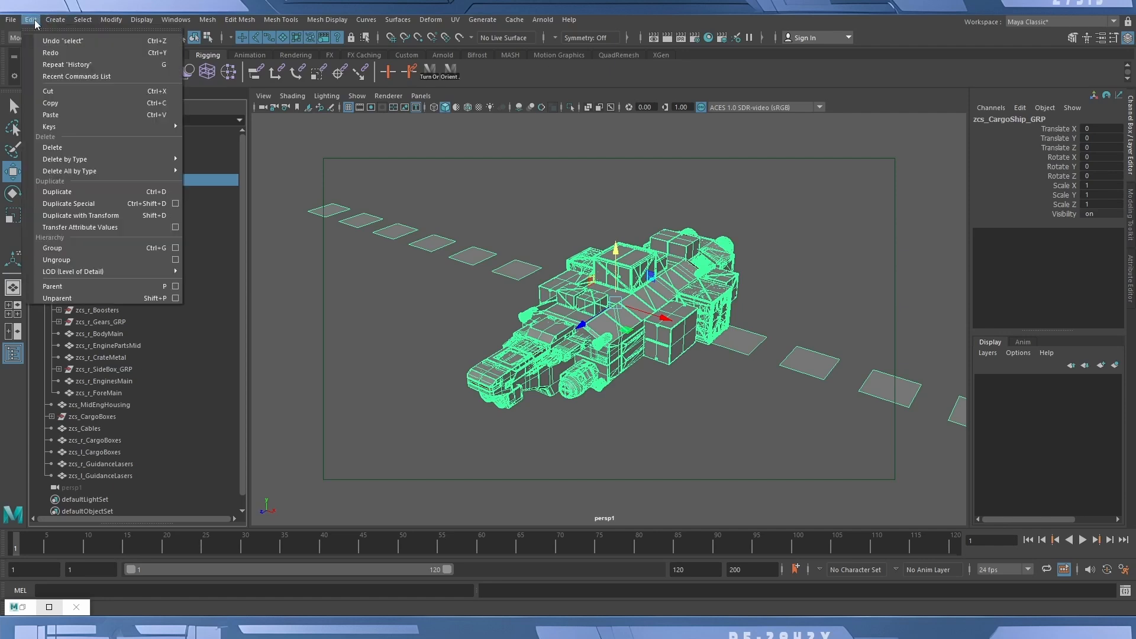
mouse_move(118, 24)
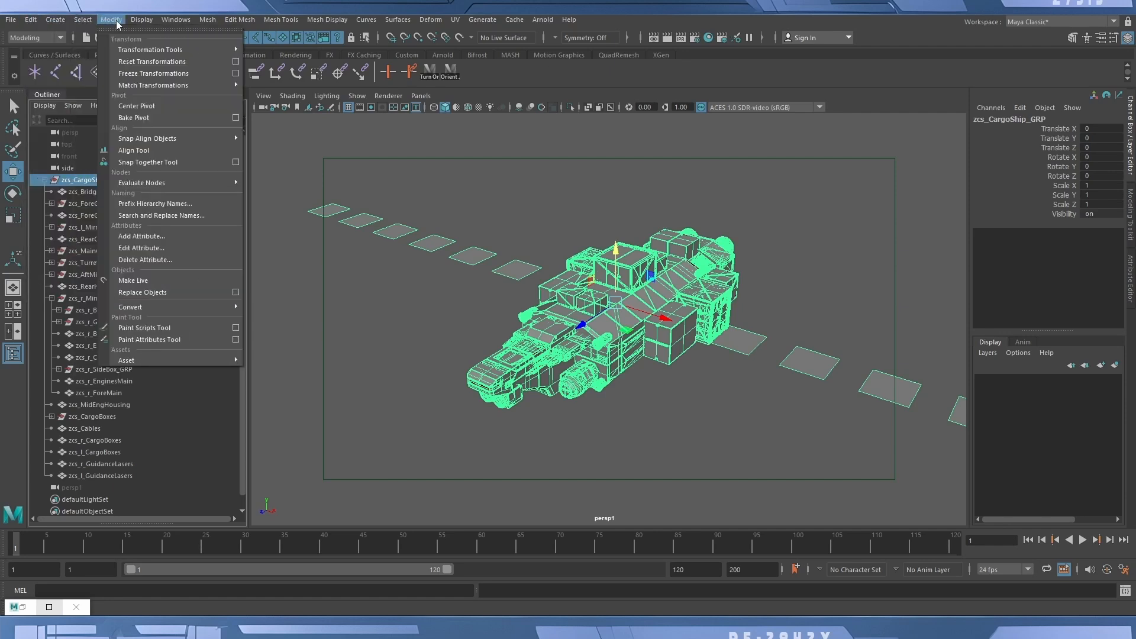
left_click(148, 73)
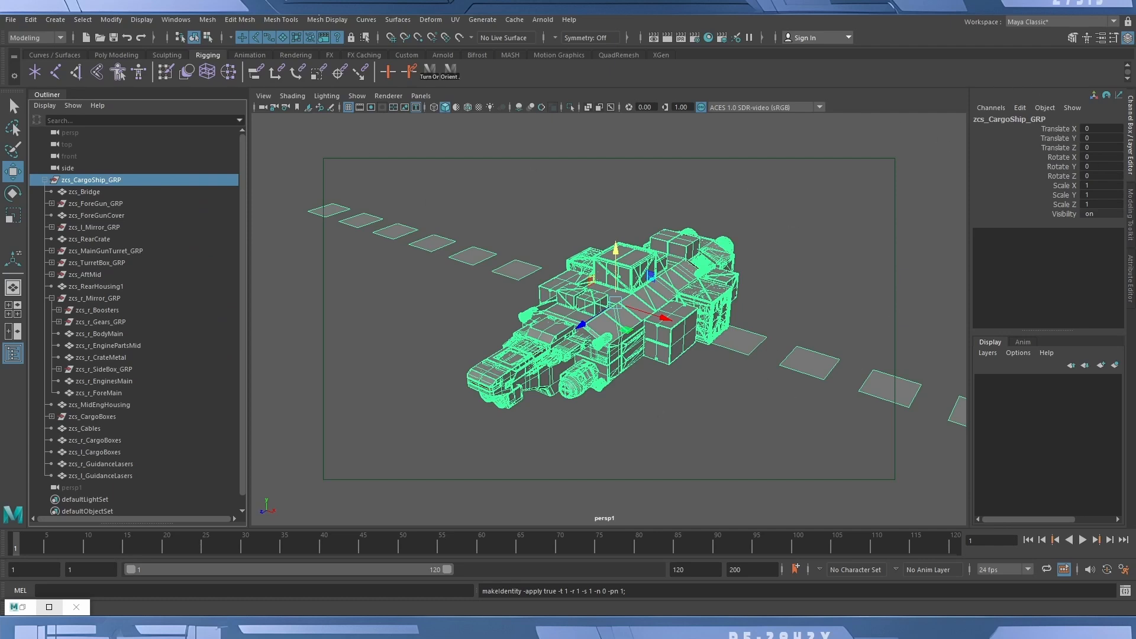
Delete all history in the scene and clear the selection.
left_click(30, 21)
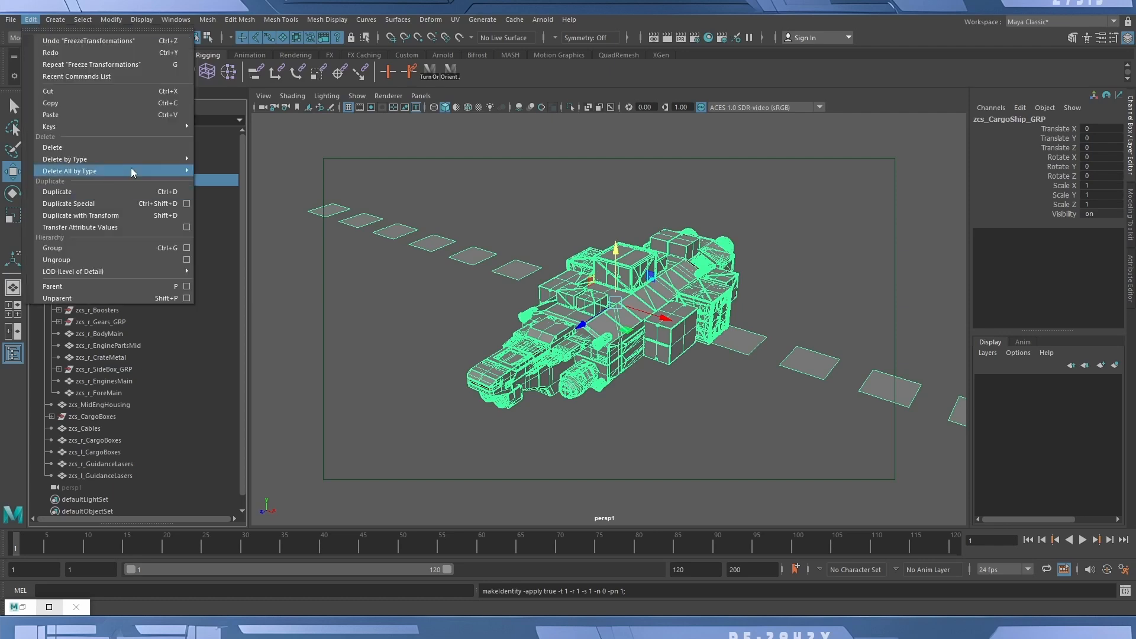
mouse_move(130, 169)
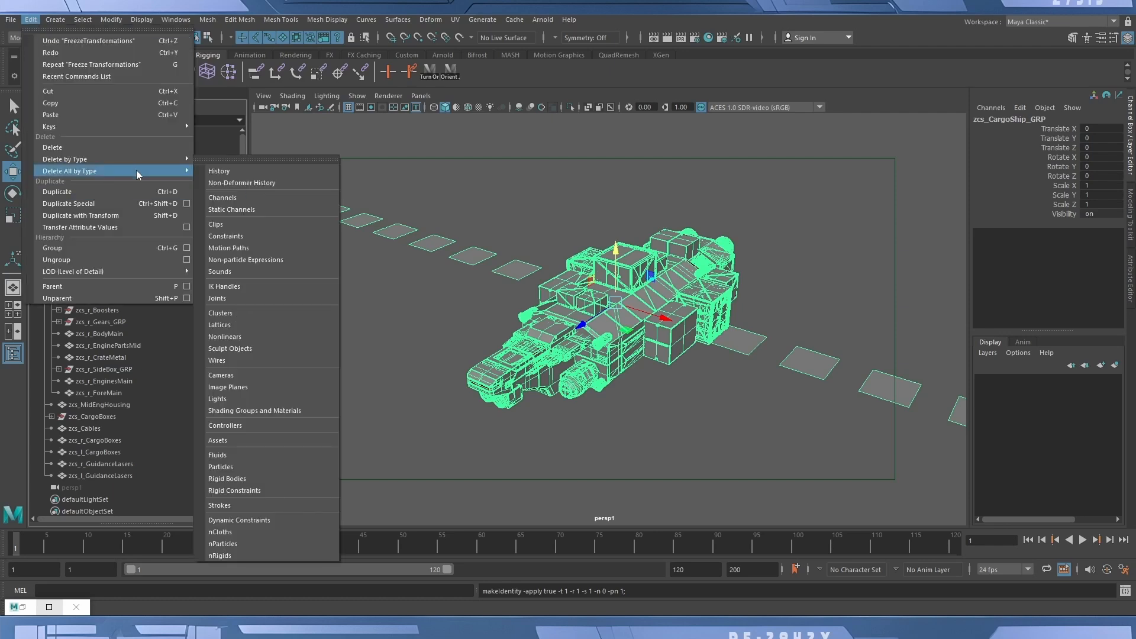
left_click(255, 172)
left_click(310, 157)
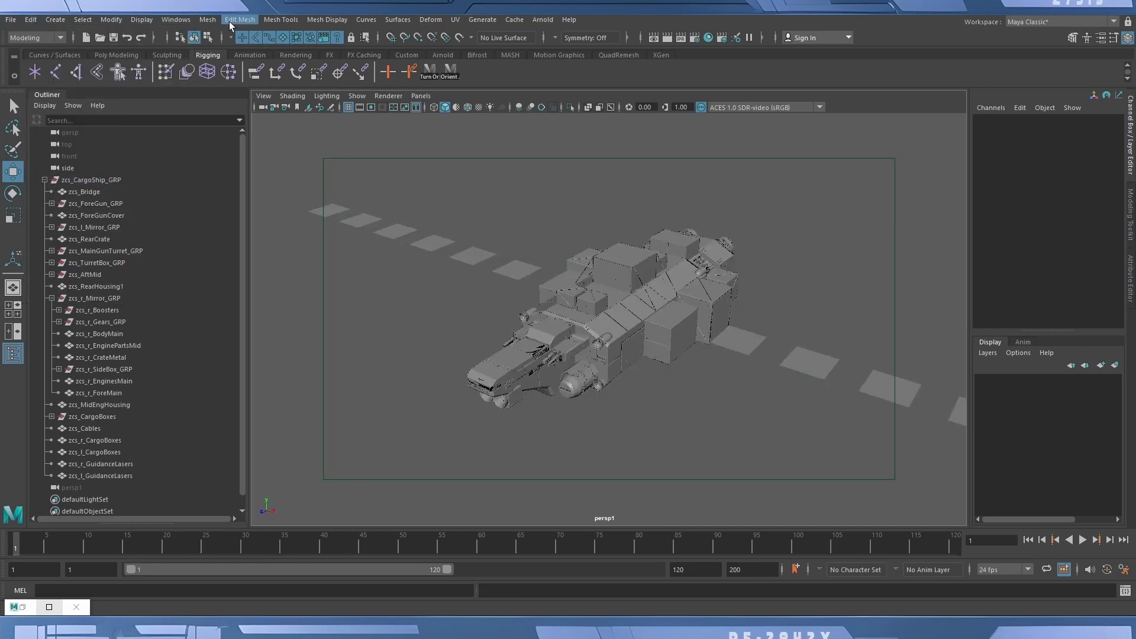
Delete the unused shading nodes through the Hypershade, close it and save the scene.
left_click(184, 21)
mouse_move(243, 85)
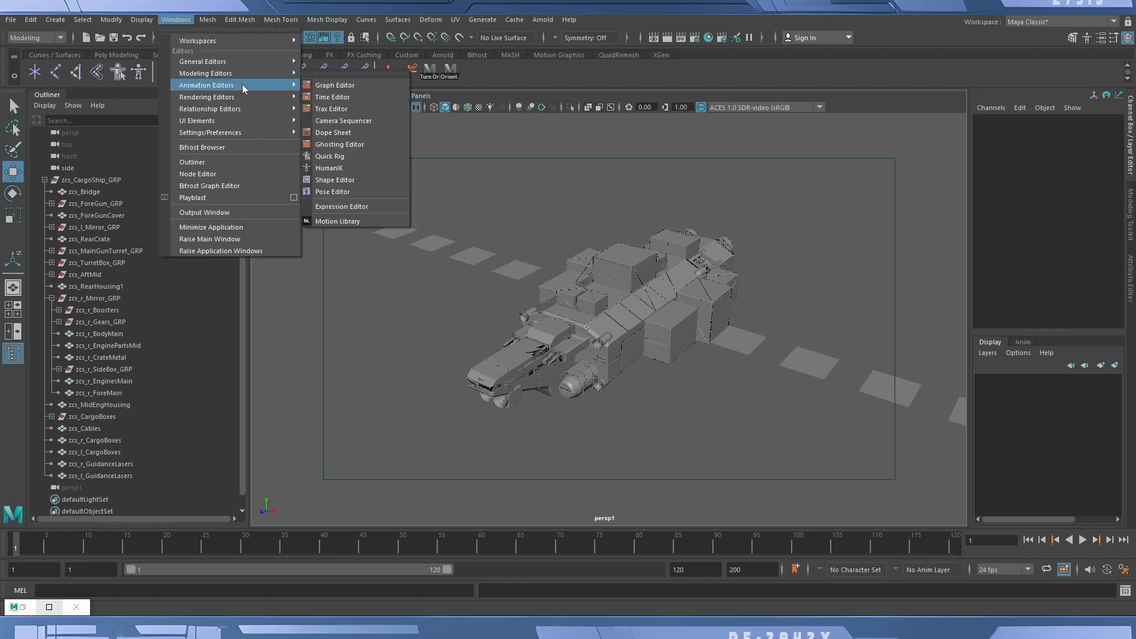
mouse_move(274, 98)
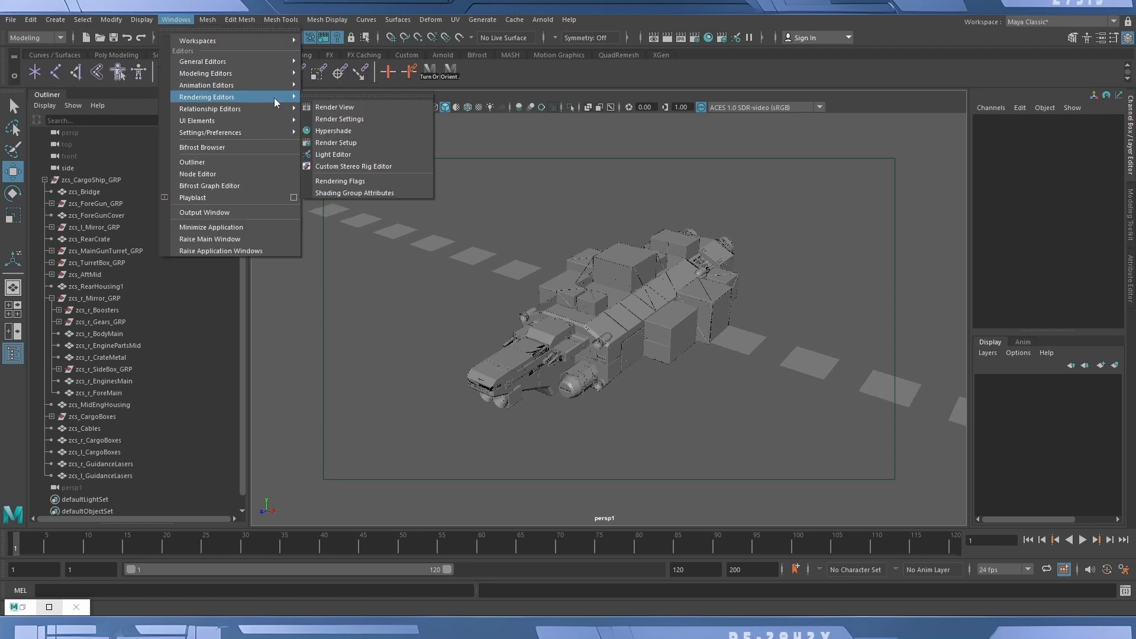
left_click(378, 132)
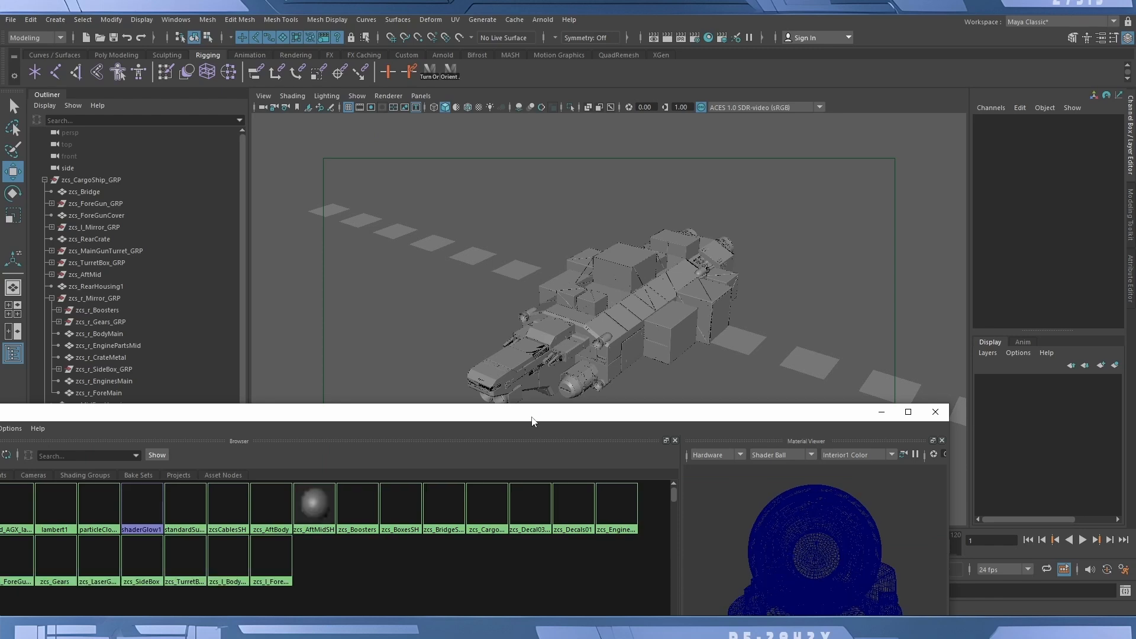
left_click_drag(538, 416, 734, 178)
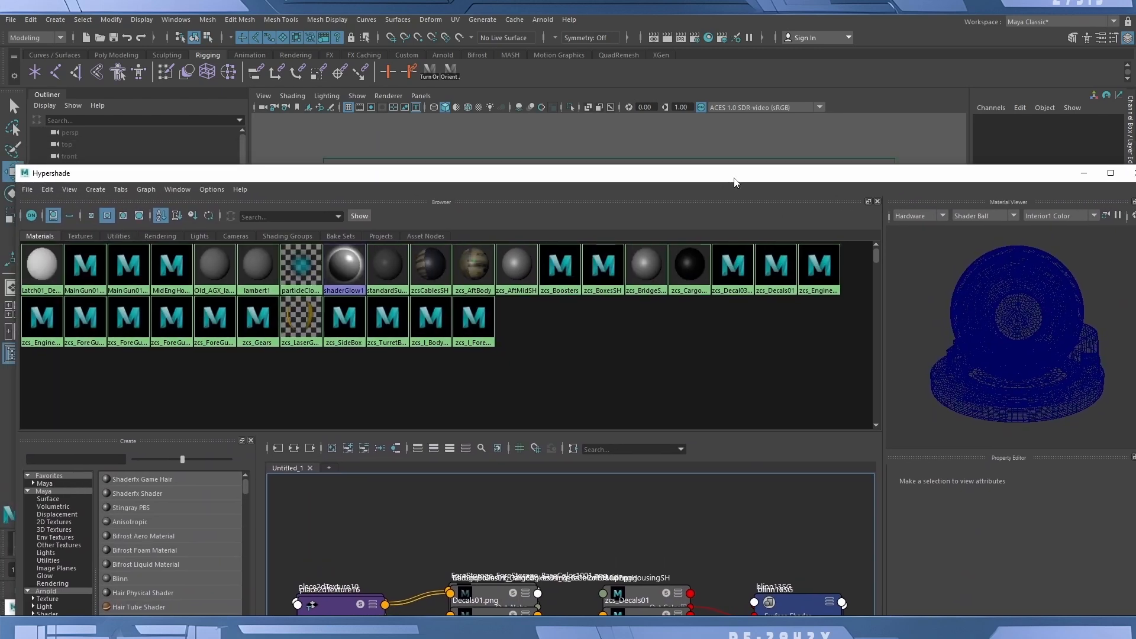
left_click(53, 191)
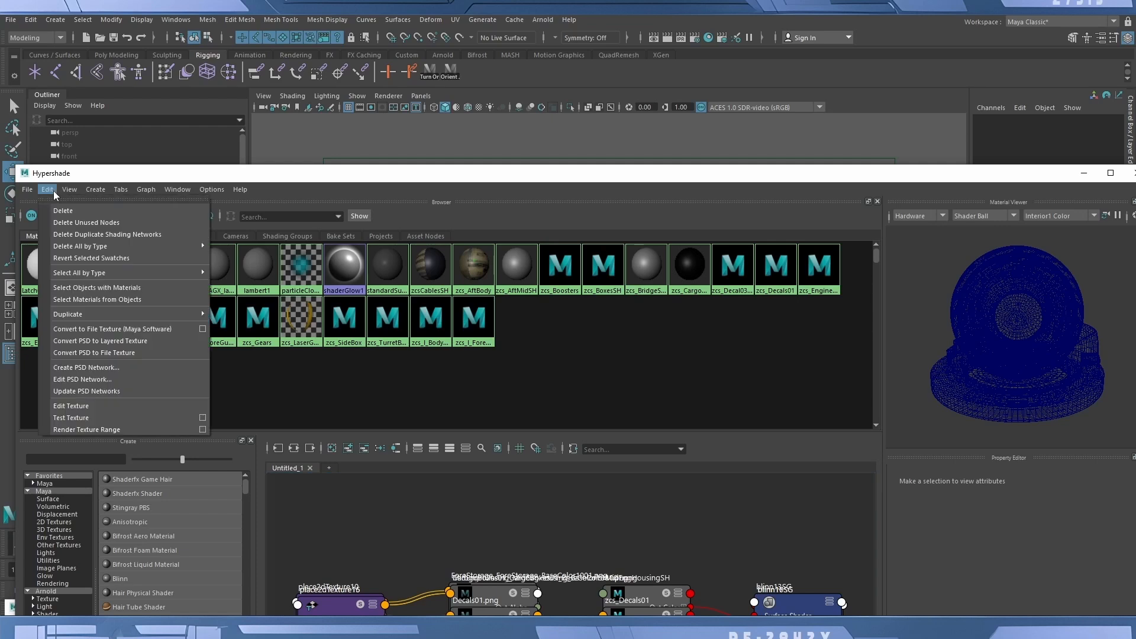
left_click(123, 222)
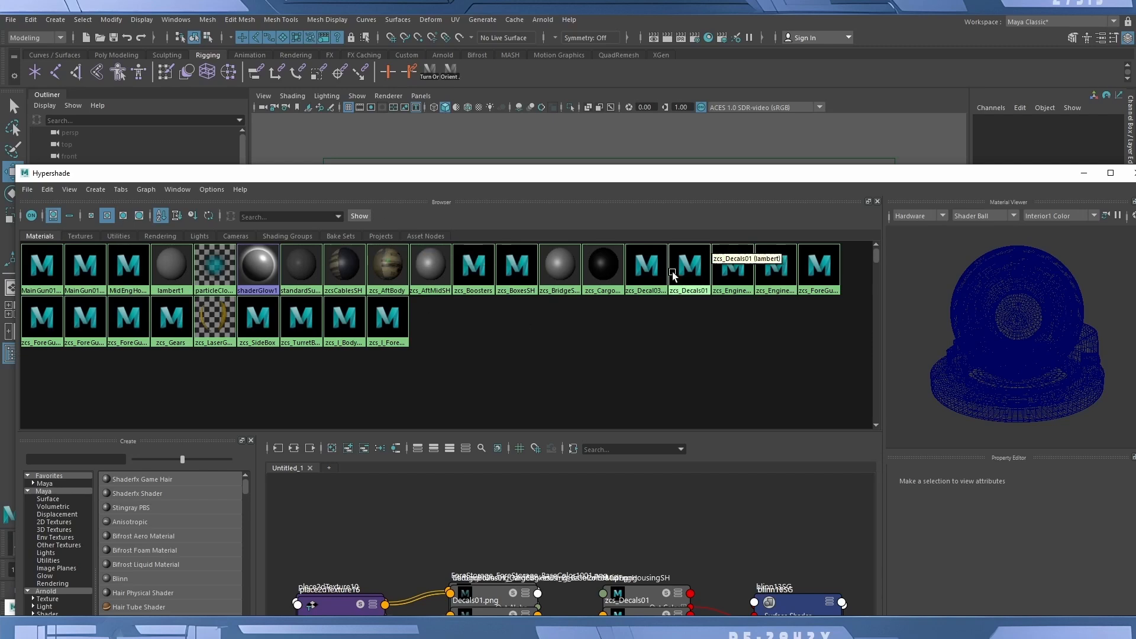
left_click_drag(1045, 183, 997, 185)
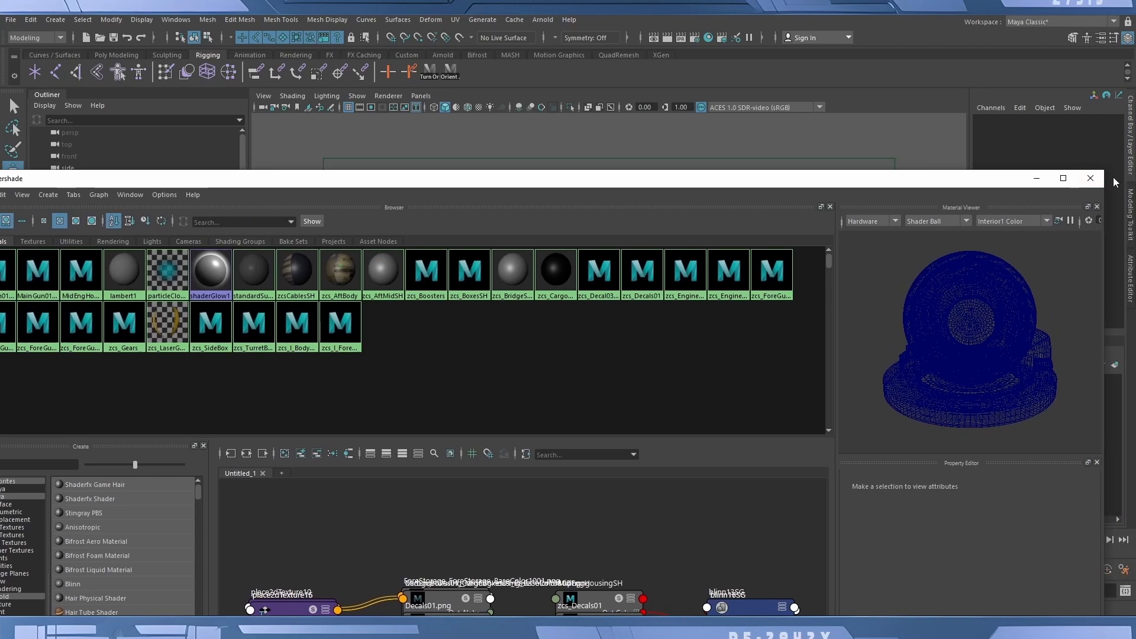
left_click(1090, 180)
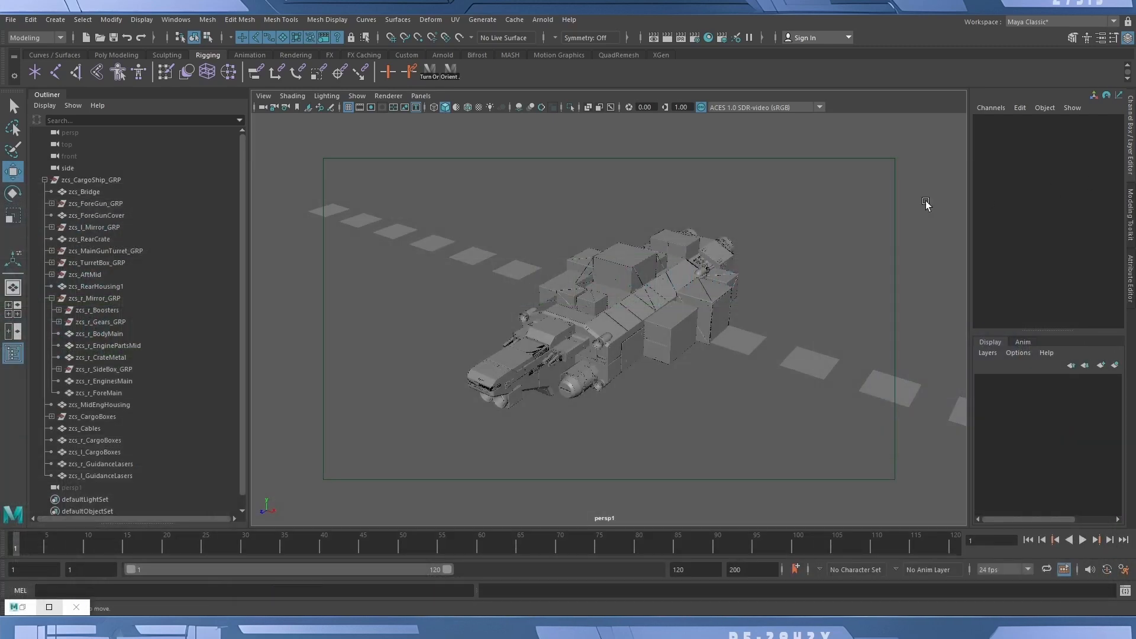
left_click(113, 37)
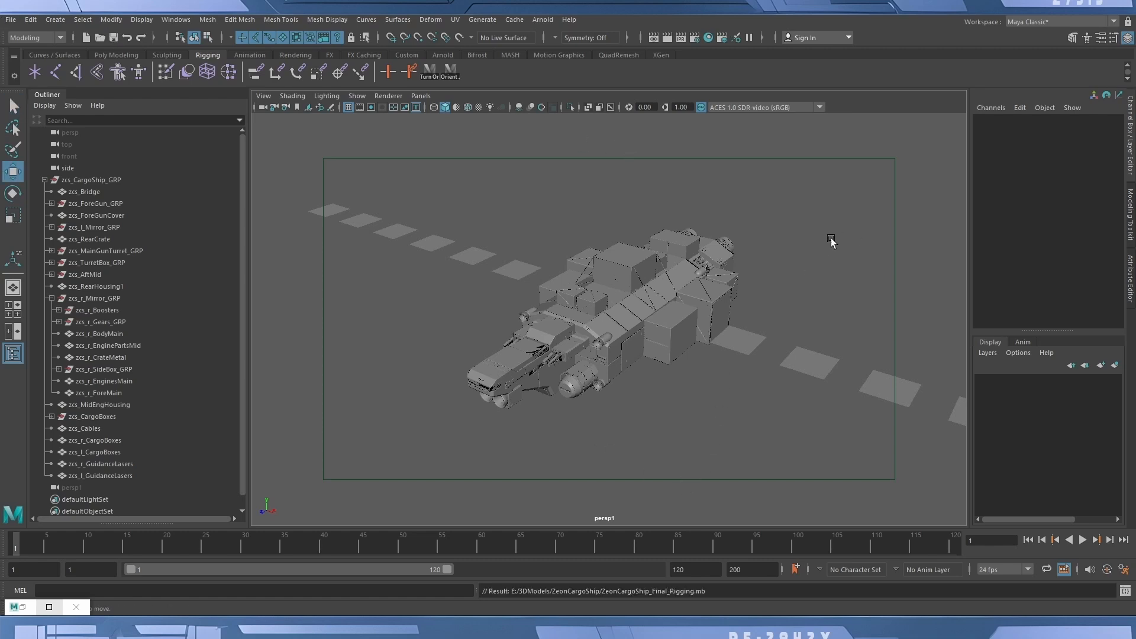
Create an empty display layer and name it CargoShip_Temp.
scroll(819, 243, "up", 2)
middle_click_drag(818, 243, 784, 236, "alt")
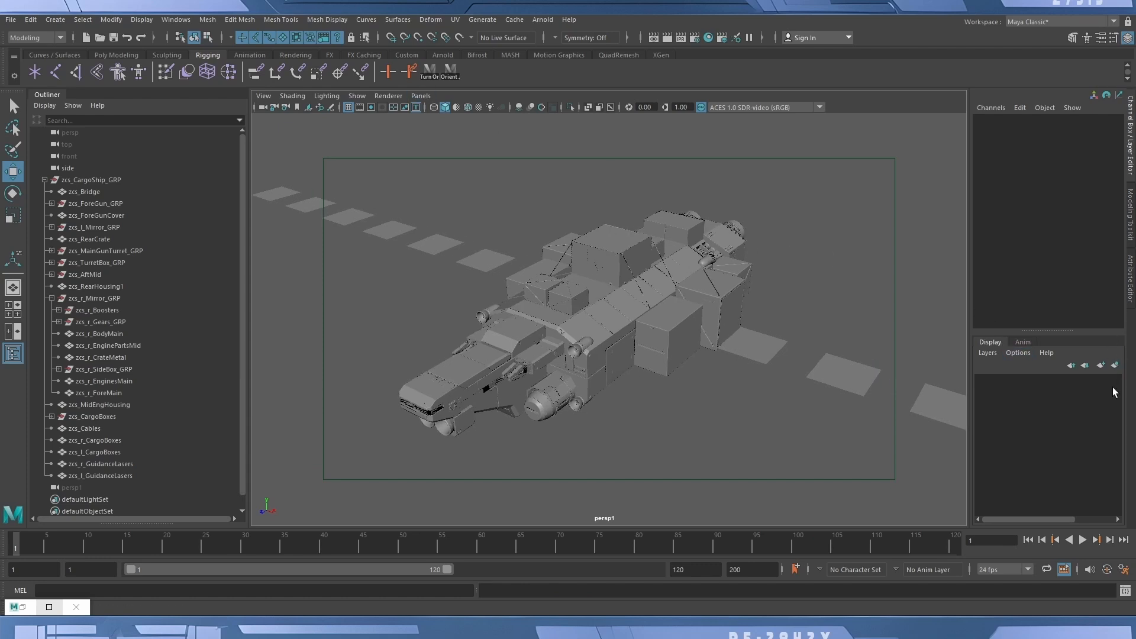
left_click(1131, 130)
left_click(1131, 130)
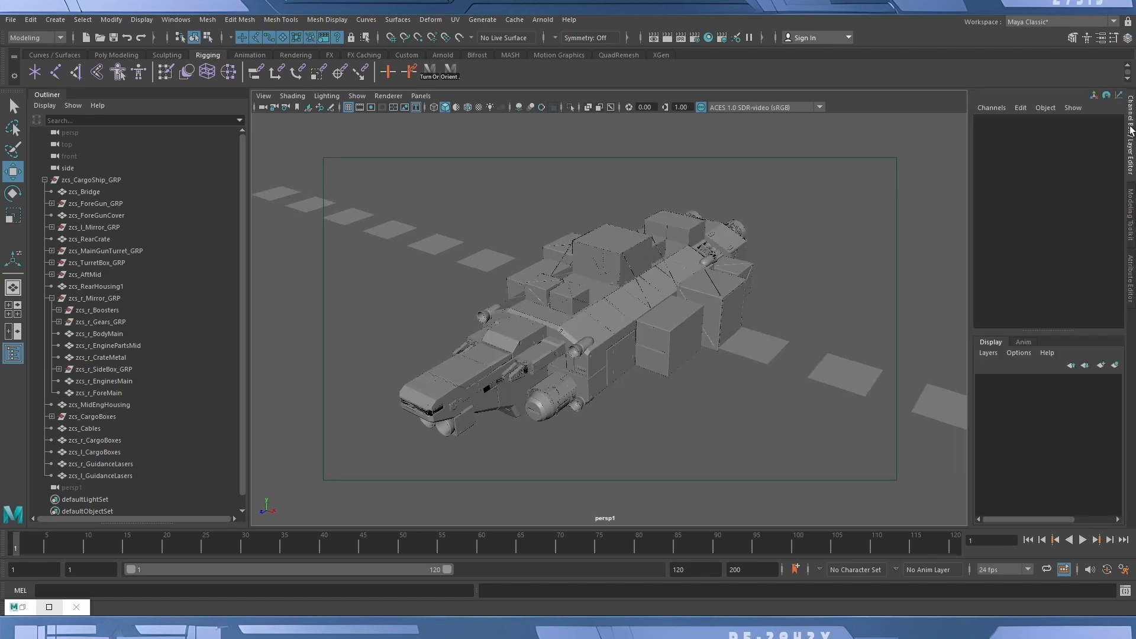
left_click(1117, 367)
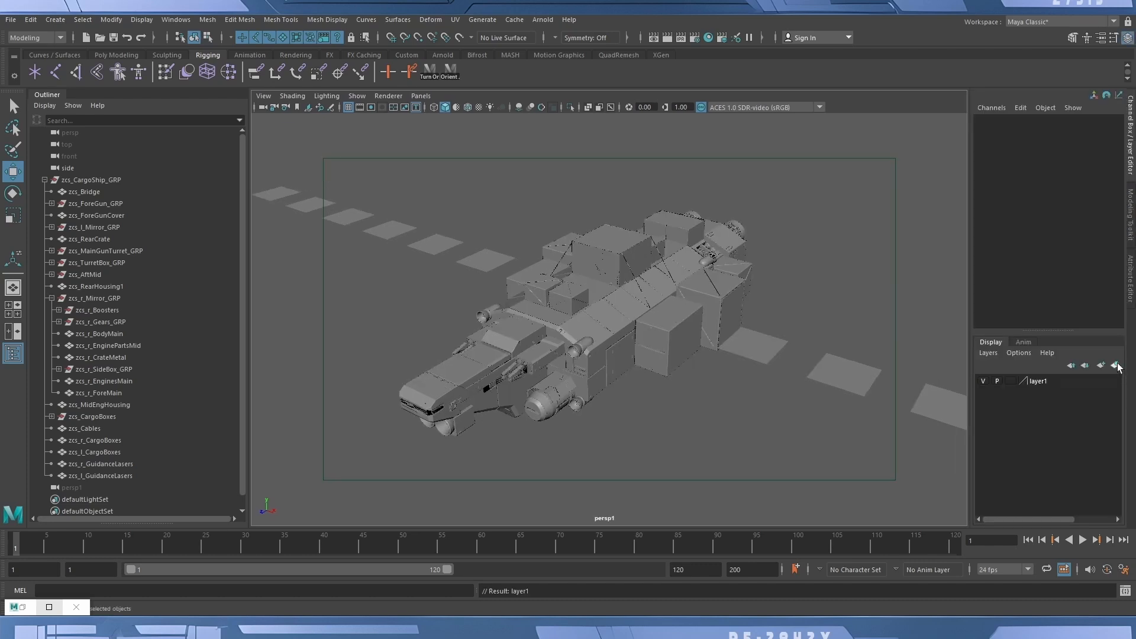
double_click(1049, 381)
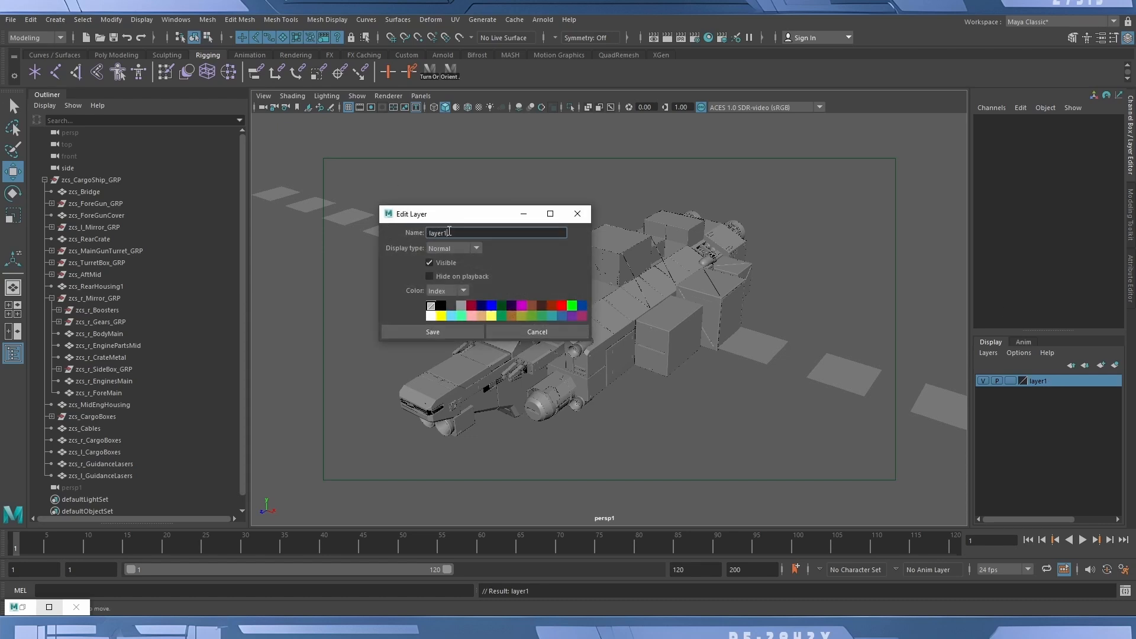
left_click_drag(449, 231, 416, 234)
type("CargoShip_Temp")
left_click(453, 329)
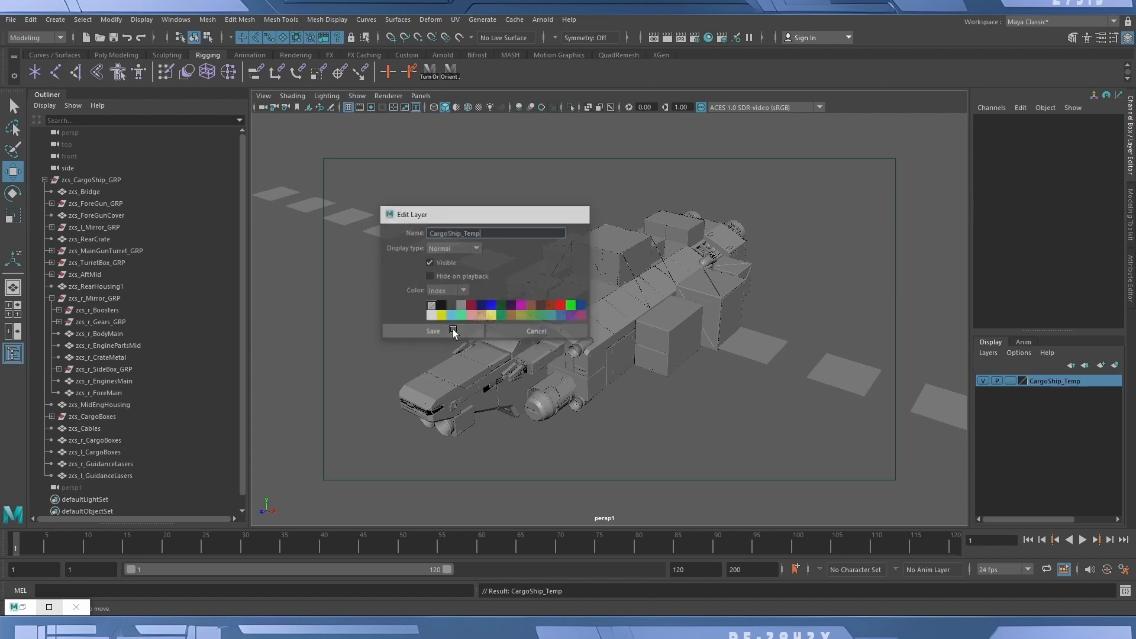
Add the zcs_CargoShip_GRP group to the CargoShip_Temp display layer.
left_click(91, 182)
right_click(1070, 381)
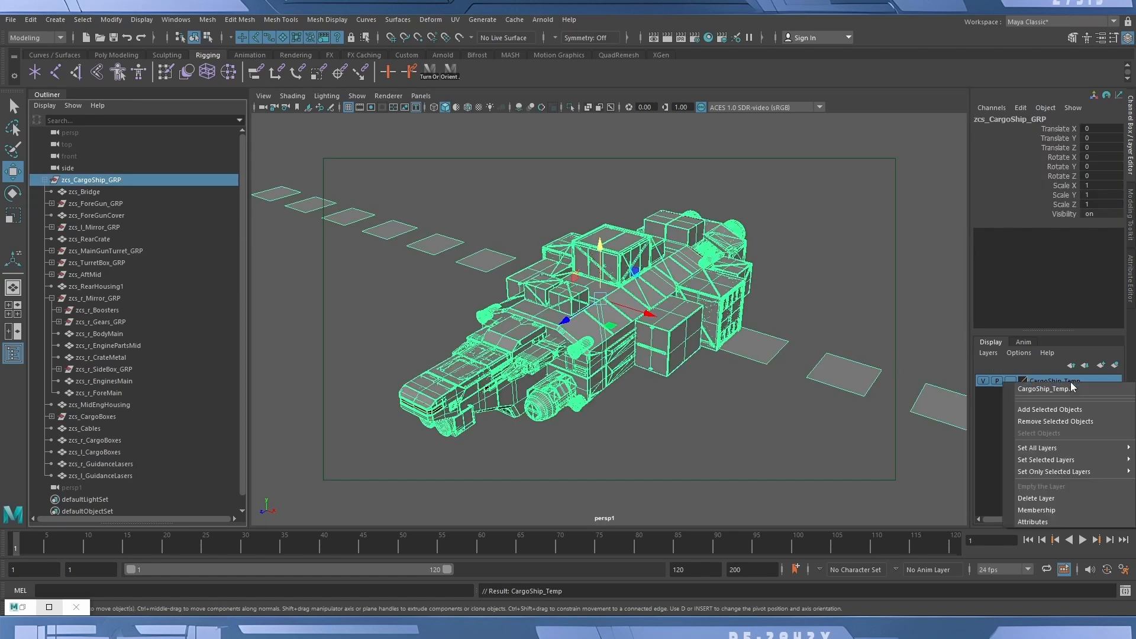
left_click(1042, 413)
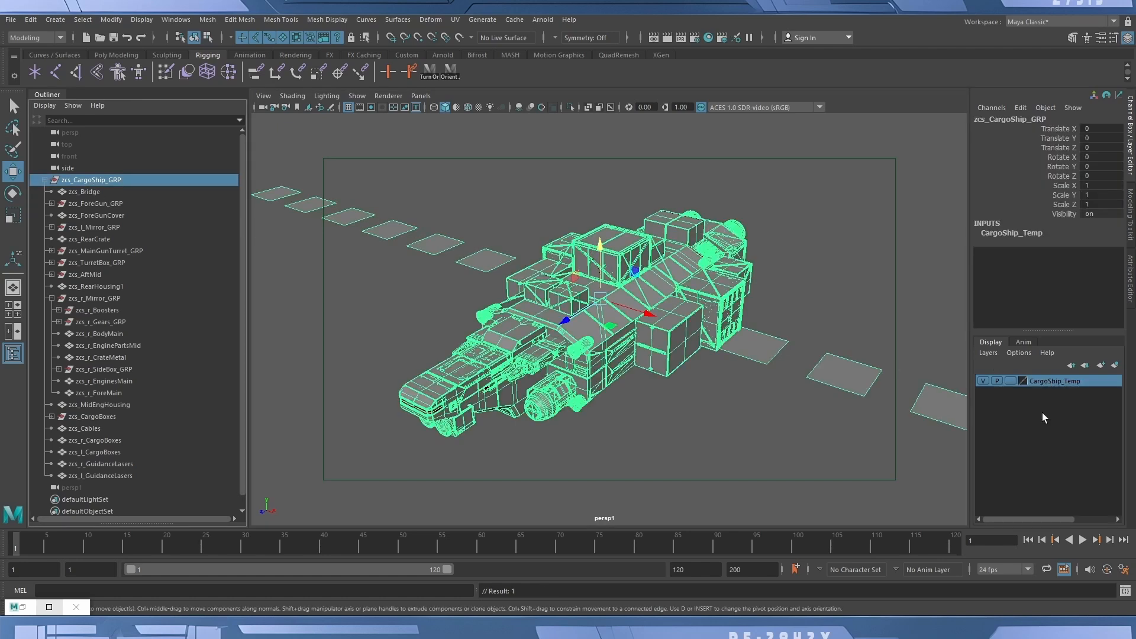
Toggle the CargoShip_Temp layer's visibility off and on to check which objects it controls.
left_click(984, 377)
left_click(984, 377)
left_click(984, 378)
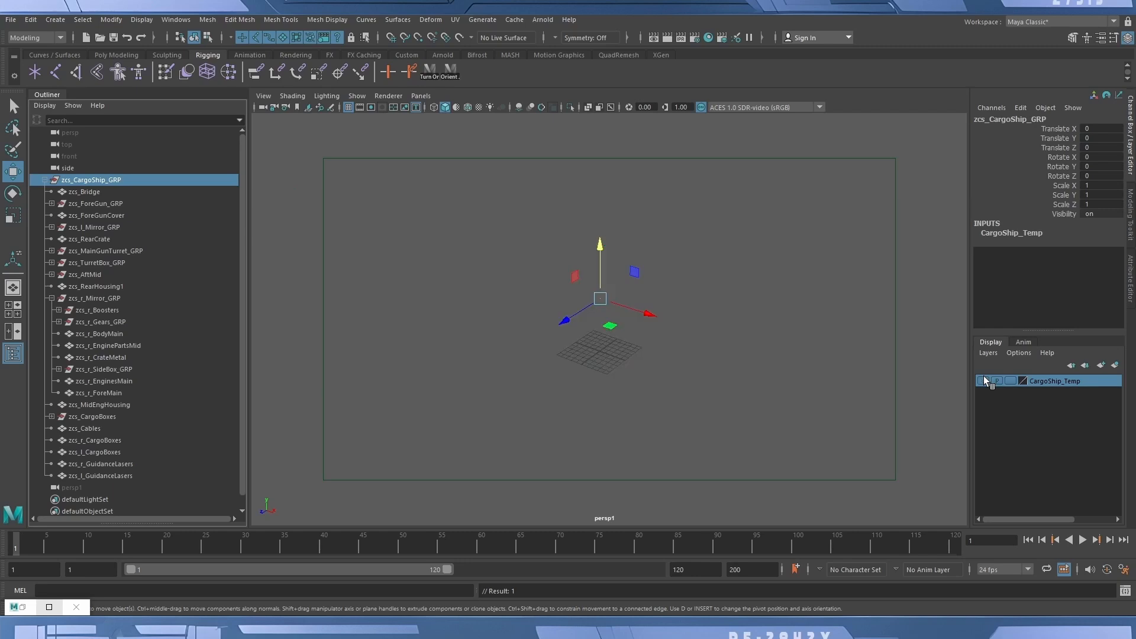
left_click(984, 377)
left_click(984, 377)
left_click(984, 377)
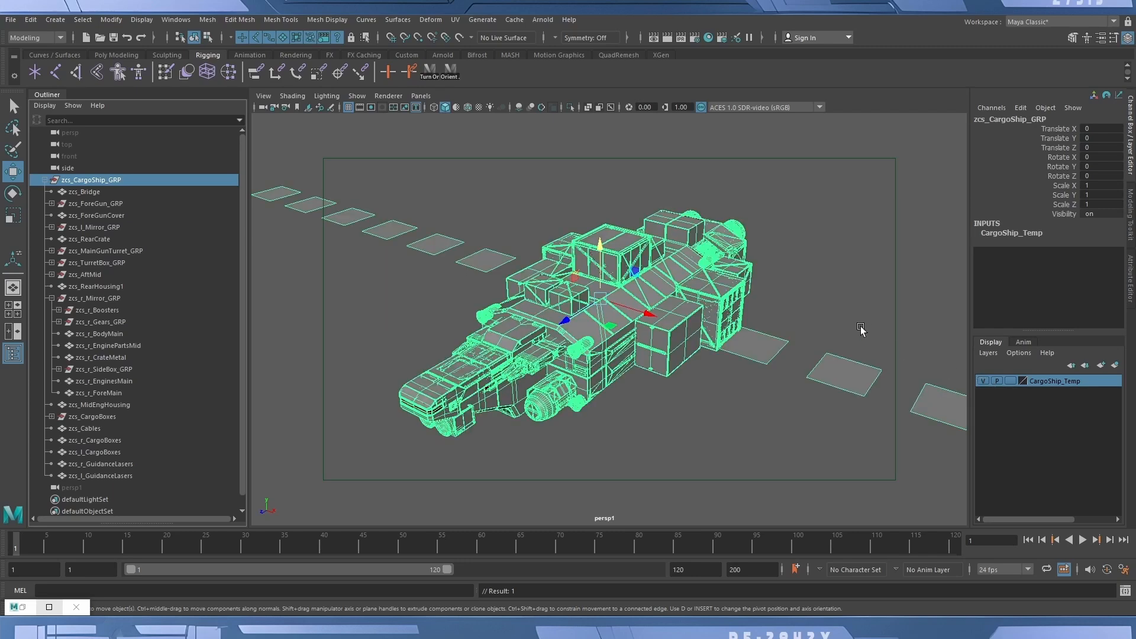
Set the CargoShip_Temp layer's display type to Reference and deselect the ship.
left_click(1009, 380)
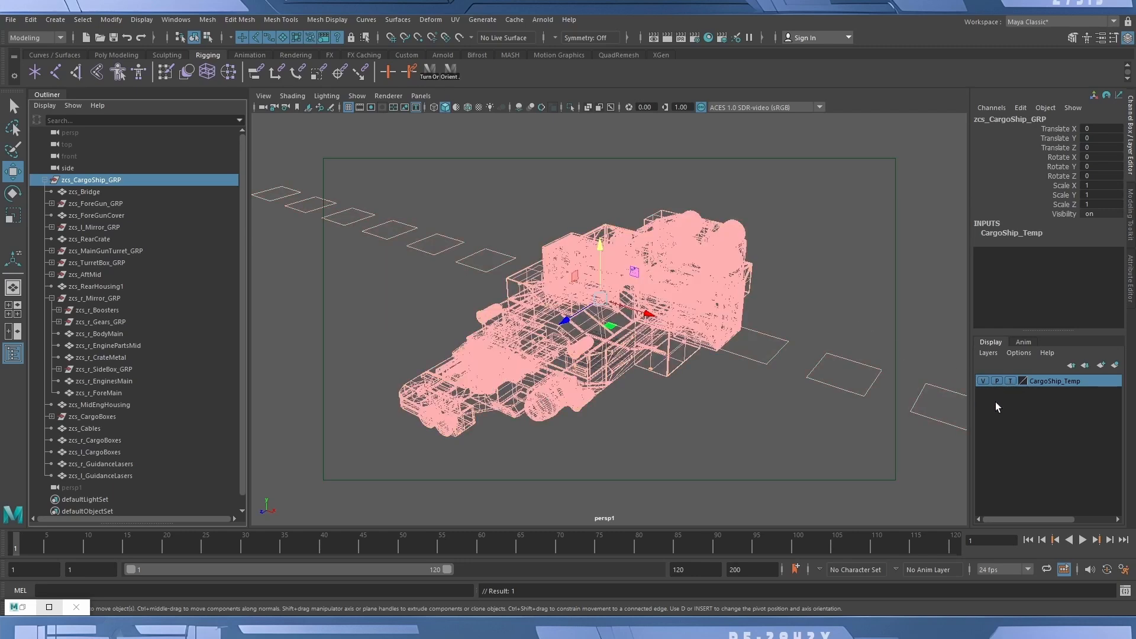
left_click(1009, 381)
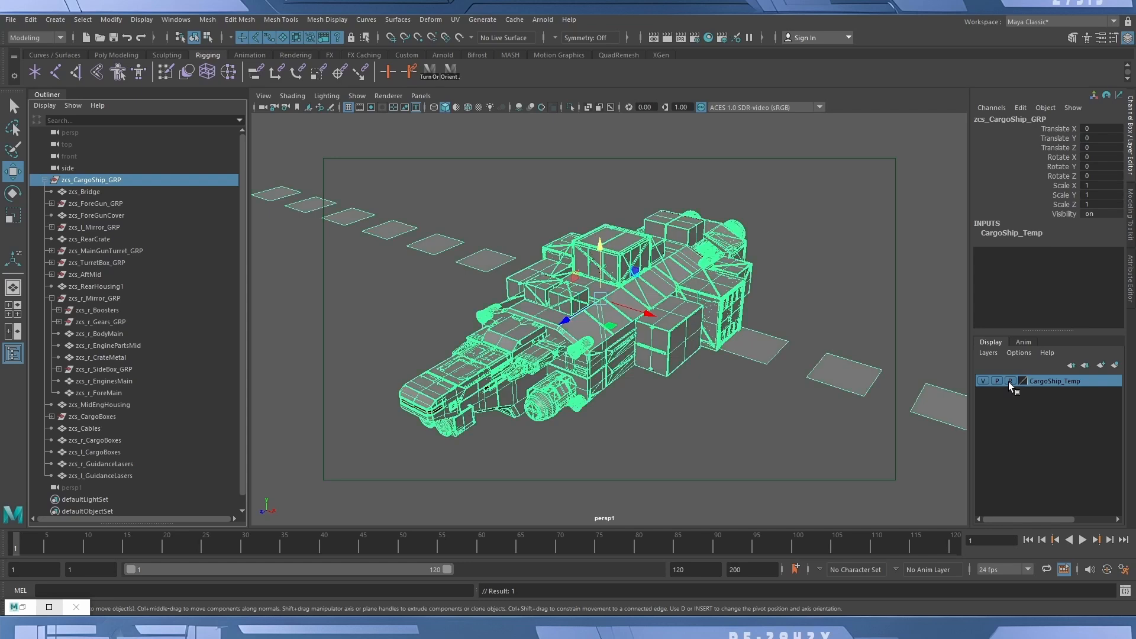
left_click(861, 287)
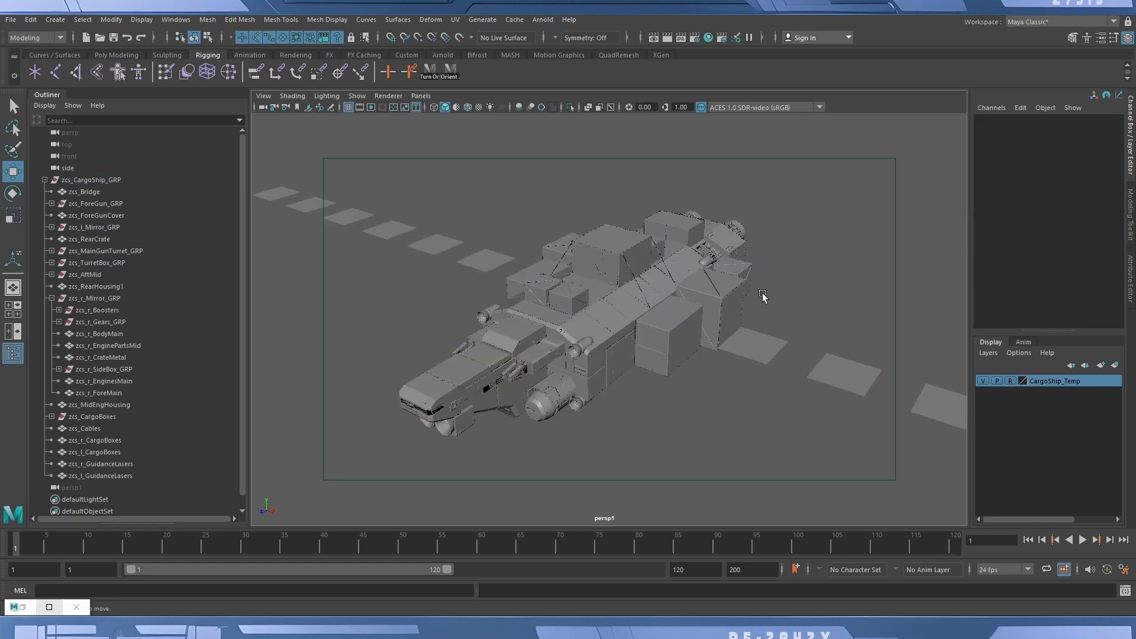
Switch the viewport to wireframe display and try to select the referenced ship parts with a selection box.
key("4")
left_click_drag(821, 278, 695, 318, "alt")
left_click_drag(618, 268, 659, 304)
mouse_move(596, 371)
left_mouse_down("alt")
mouse_move(663, 367)
mouse_move(607, 286)
mouse_move(648, 360)
mouse_move(563, 372)
mouse_move(592, 368)
left_mouse_up("alt")
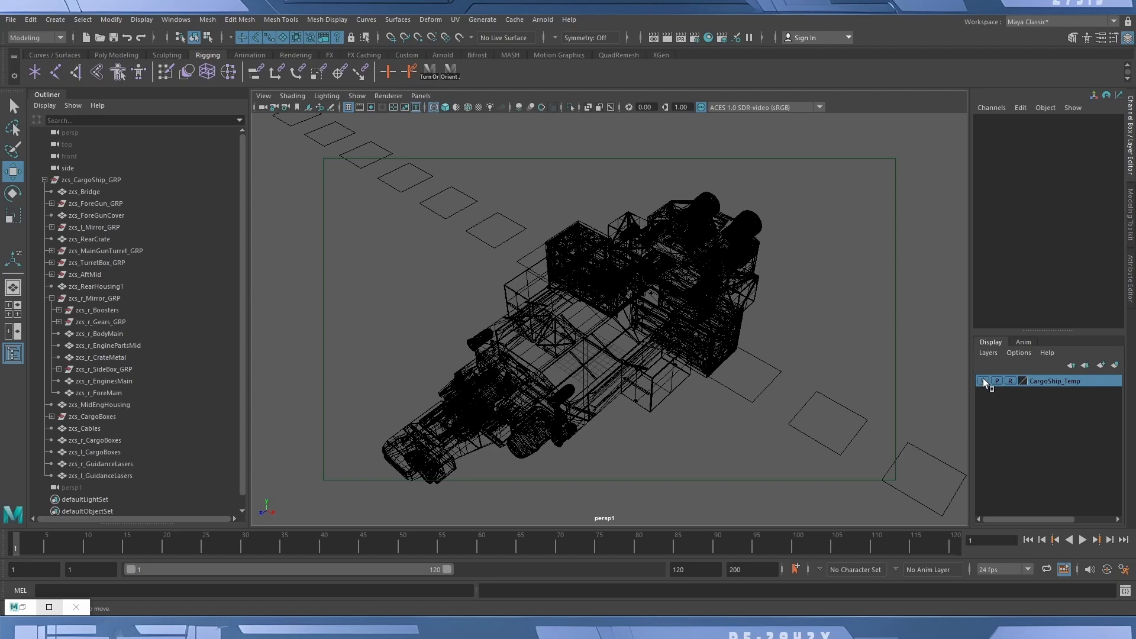
Switch the viewport from the perspective camera to the orthographic side view of the ship.
left_click_drag(786, 344, 765, 329, "alt")
scroll(636, 325, "up", 2)
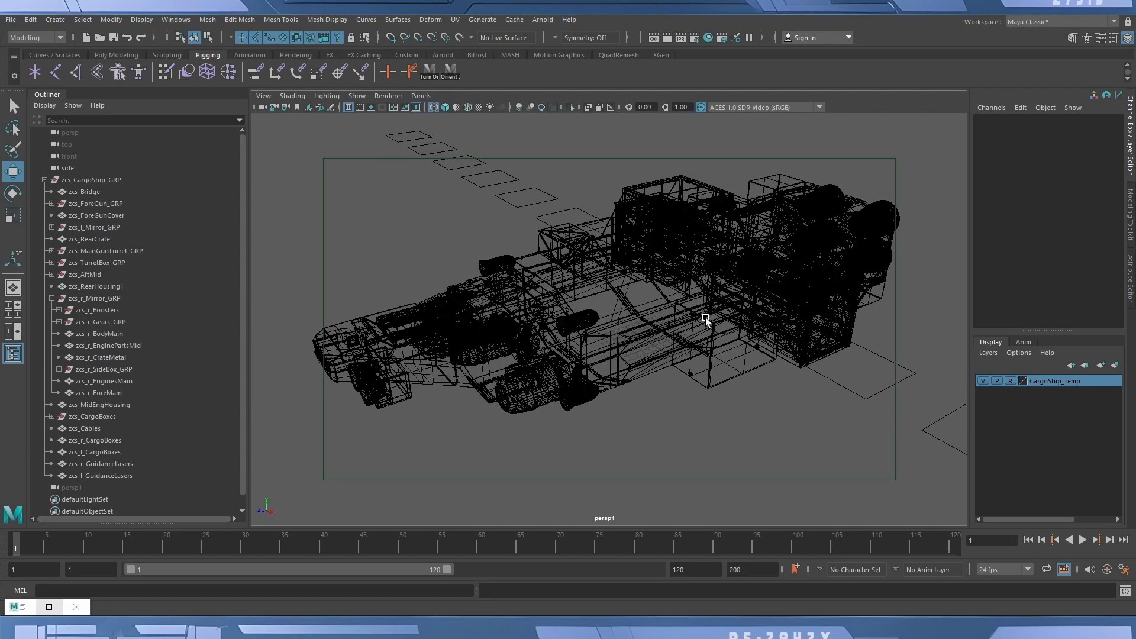
left_click(408, 96)
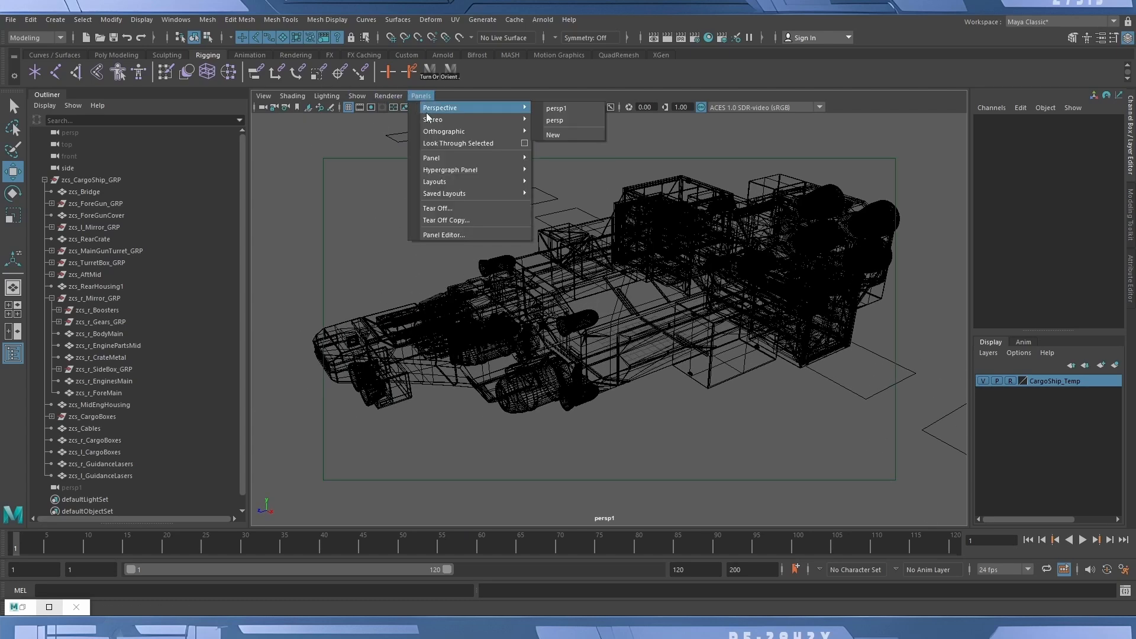
mouse_move(445, 132)
left_click(599, 142)
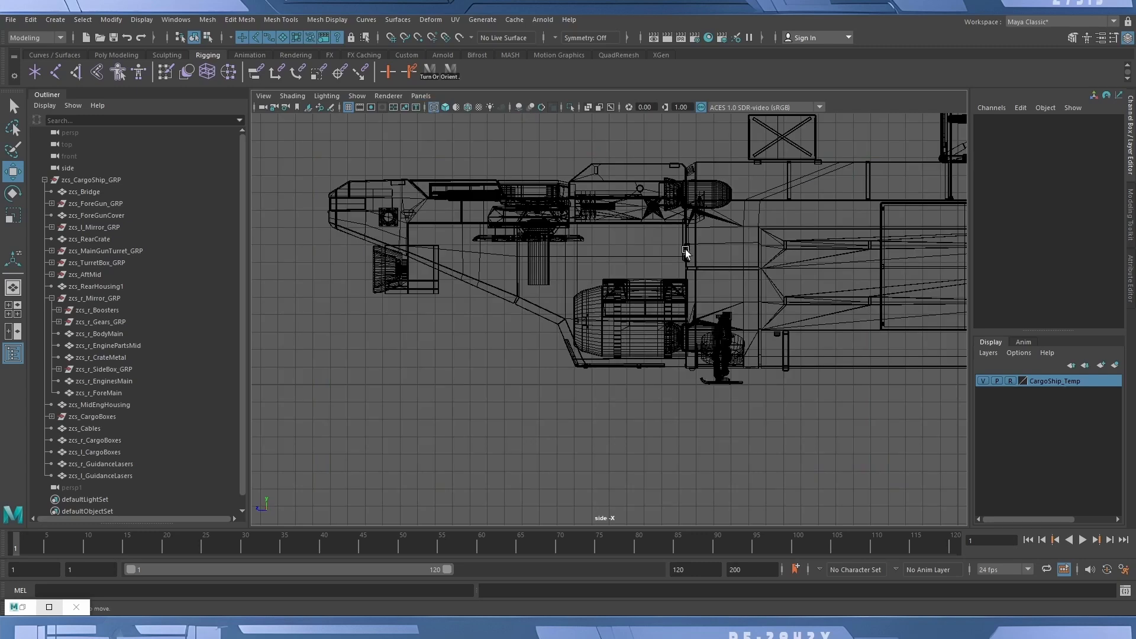
right_click_drag(685, 250, 272, 232, "alt")
middle_click_drag(671, 294, 460, 359, "alt")
right_click_drag(461, 358, 719, 360, "alt")
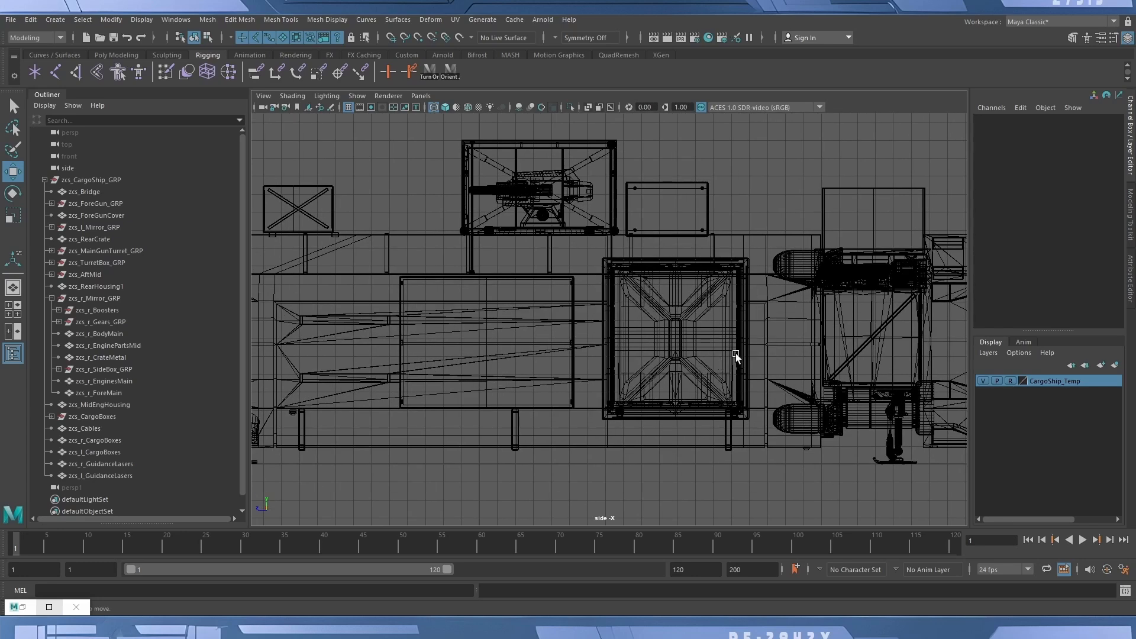
Hide the Outliner to enlarge the side view and switch the menu set to Rigging.
left_click(13, 355)
right_click_drag(737, 353, 540, 355, "alt")
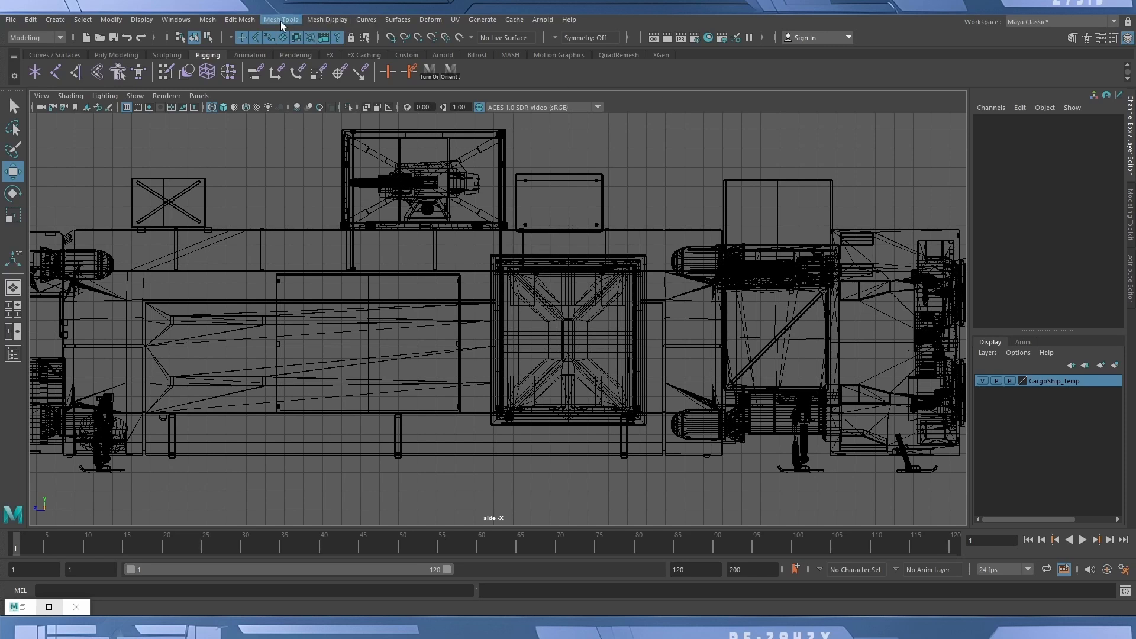
middle_click_drag(814, 314, 730, 317, "alt")
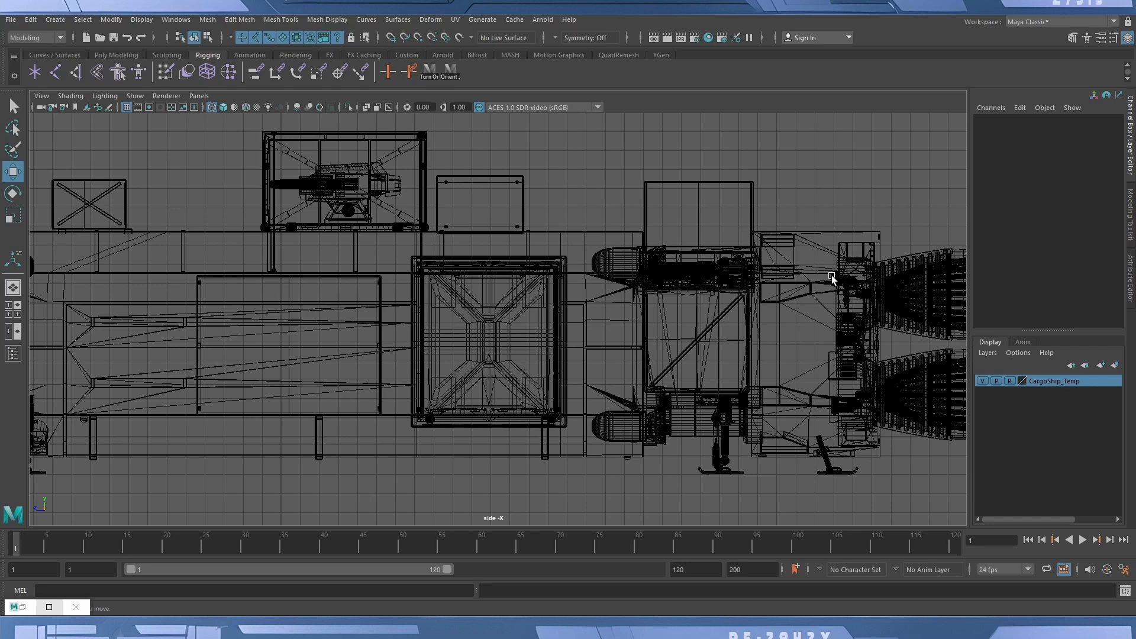
middle_click_drag(521, 324, 564, 319, "alt")
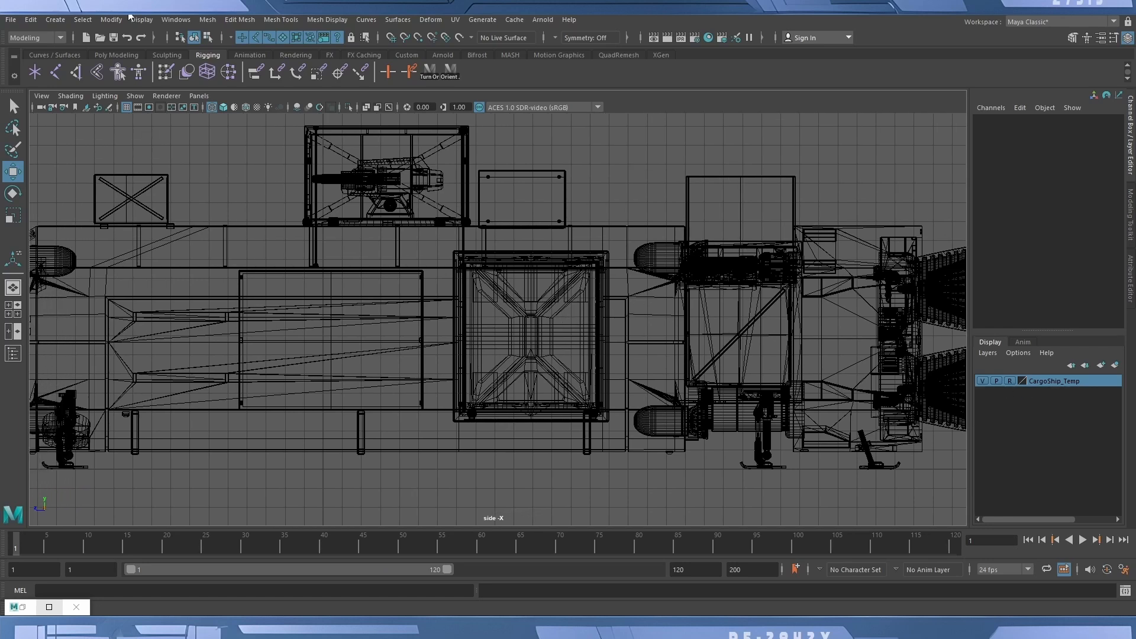
left_click(35, 37)
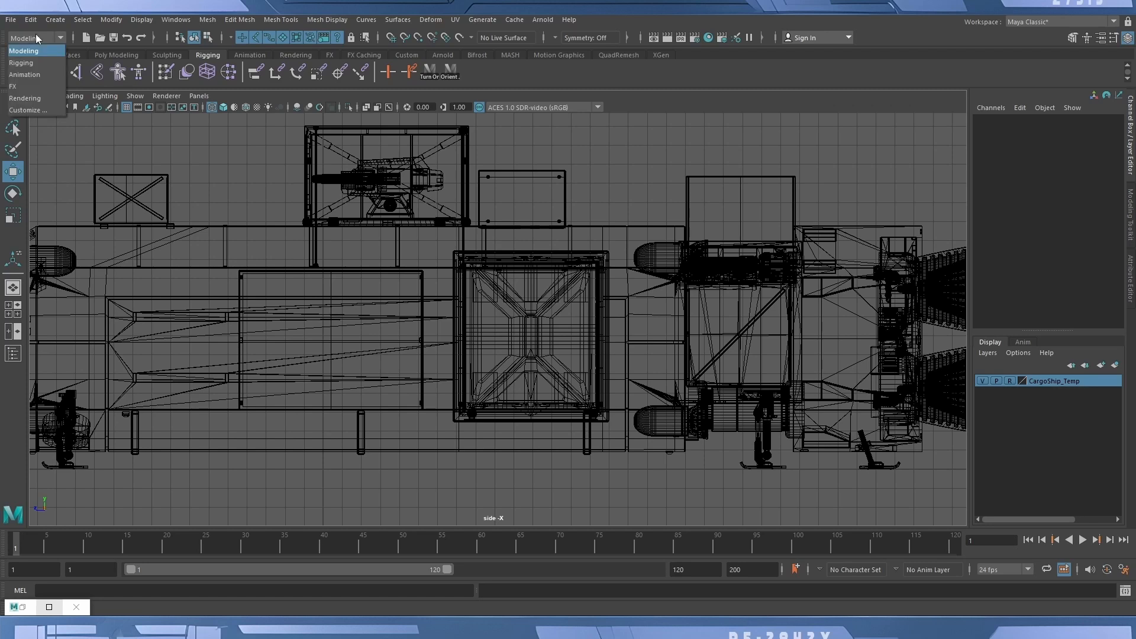
left_click(45, 64)
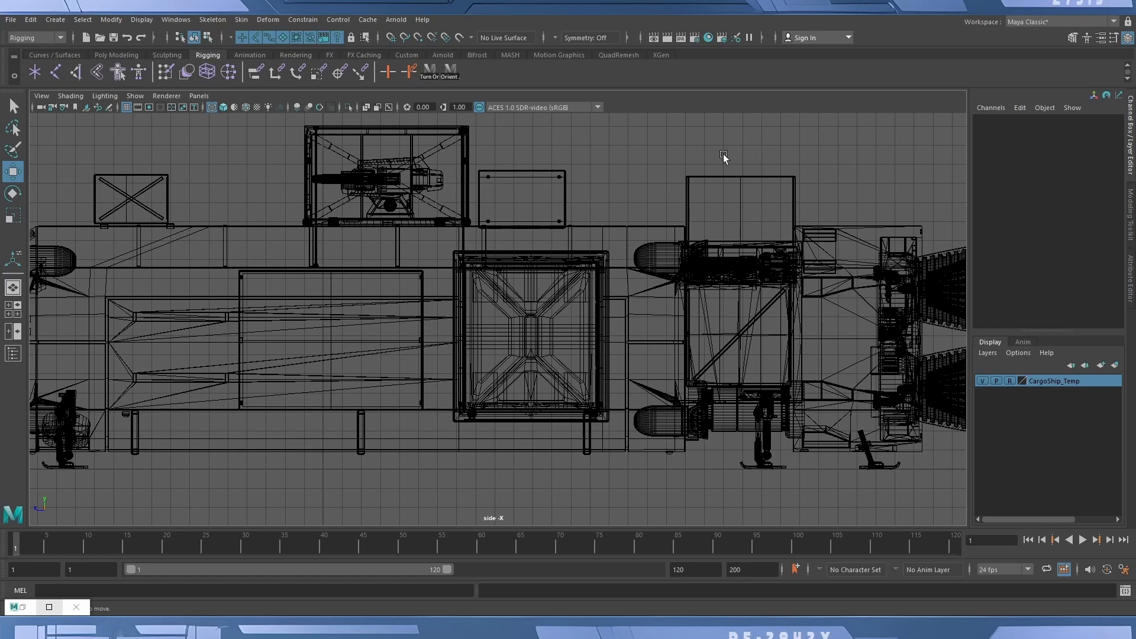
Create a single joint at the centre of the large square cargo crate in the side view and set its radius to 4.
left_click(55, 72)
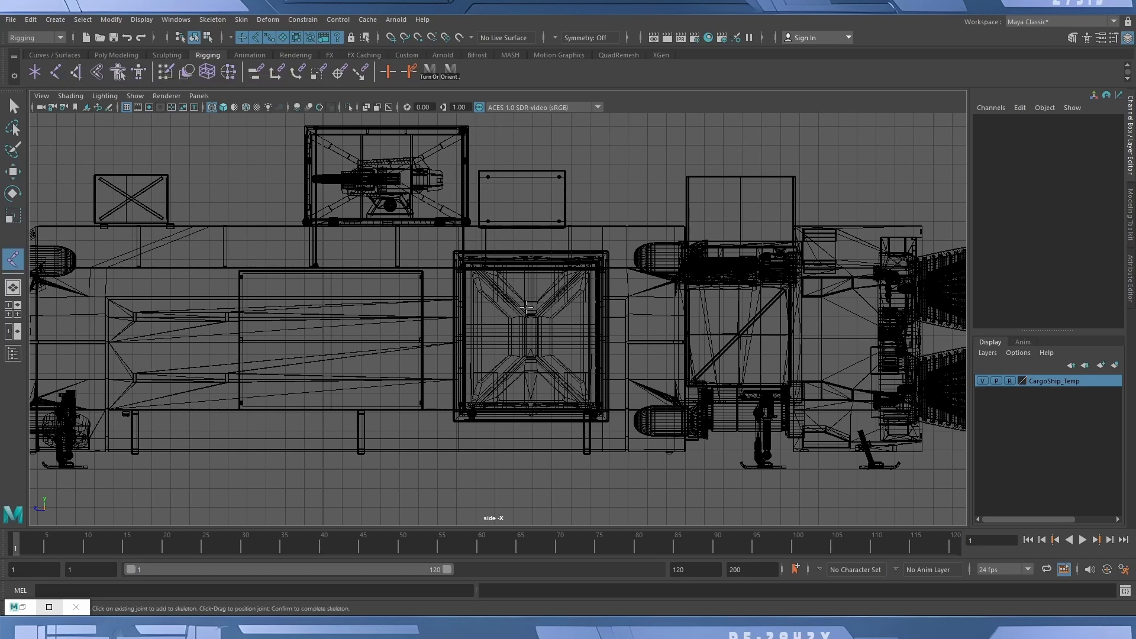
scroll(526, 308, "down", 5)
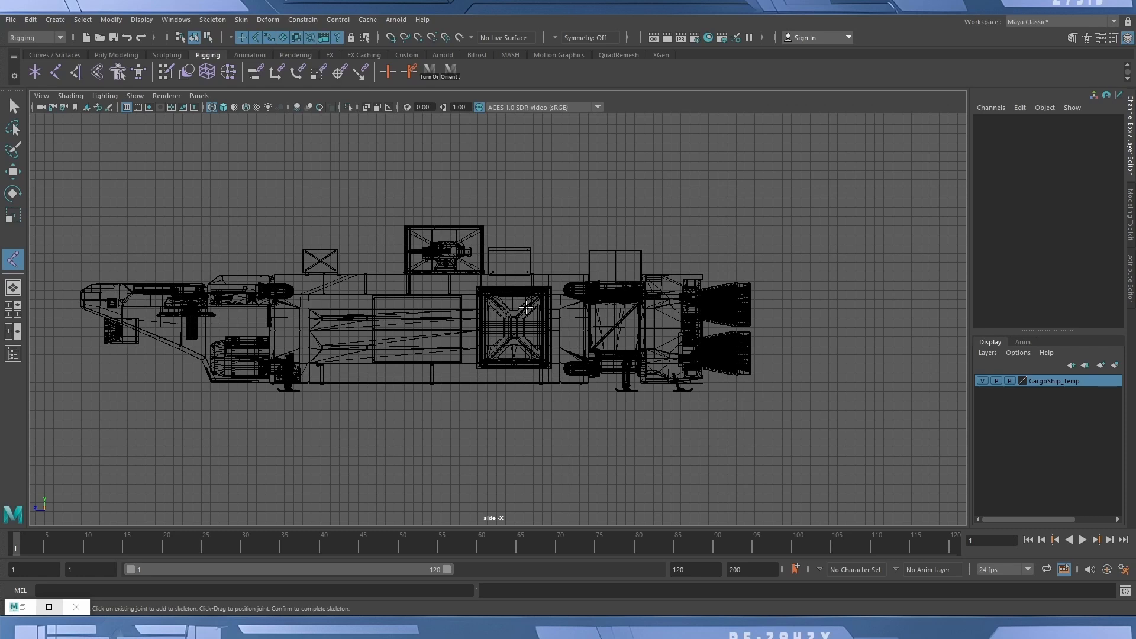
scroll(590, 446, "up", 3)
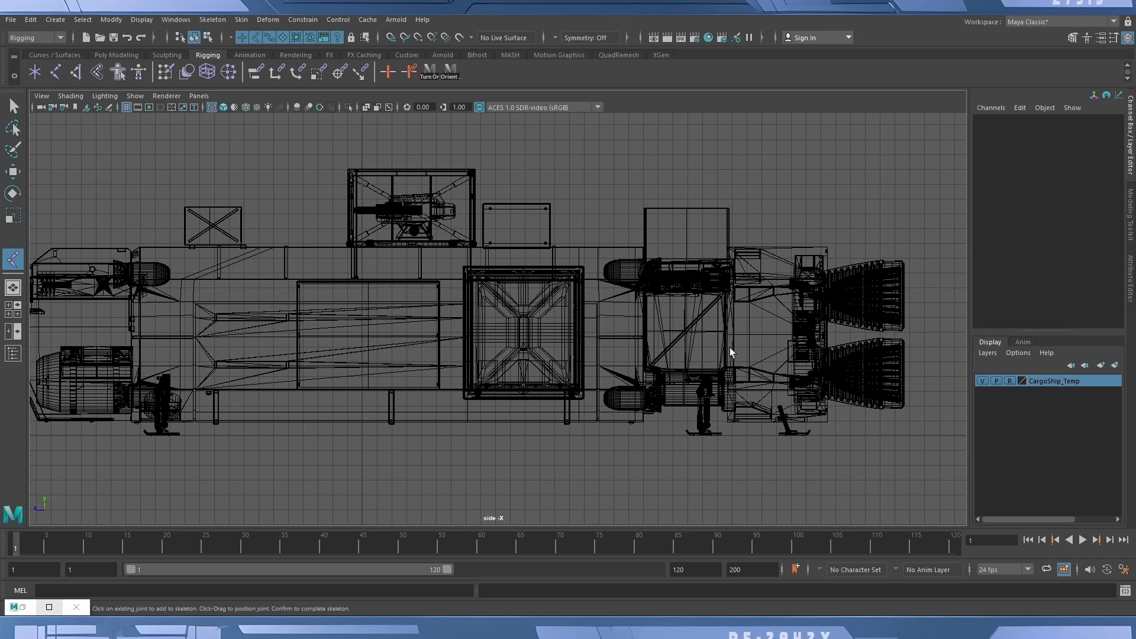
left_click(521, 329)
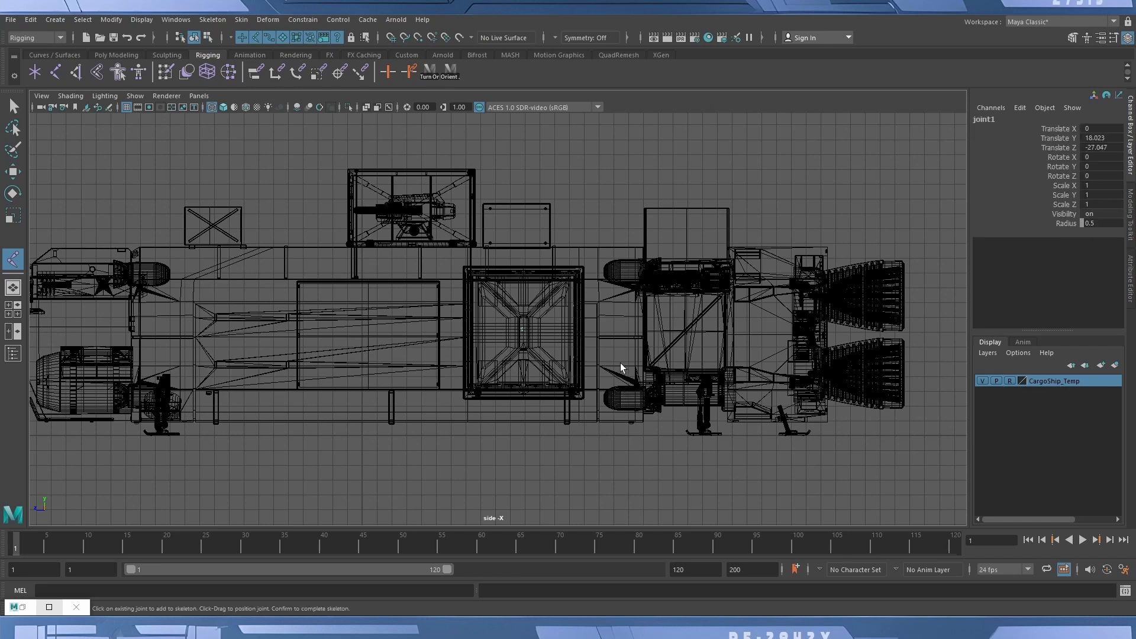
key("w")
left_click(1092, 223)
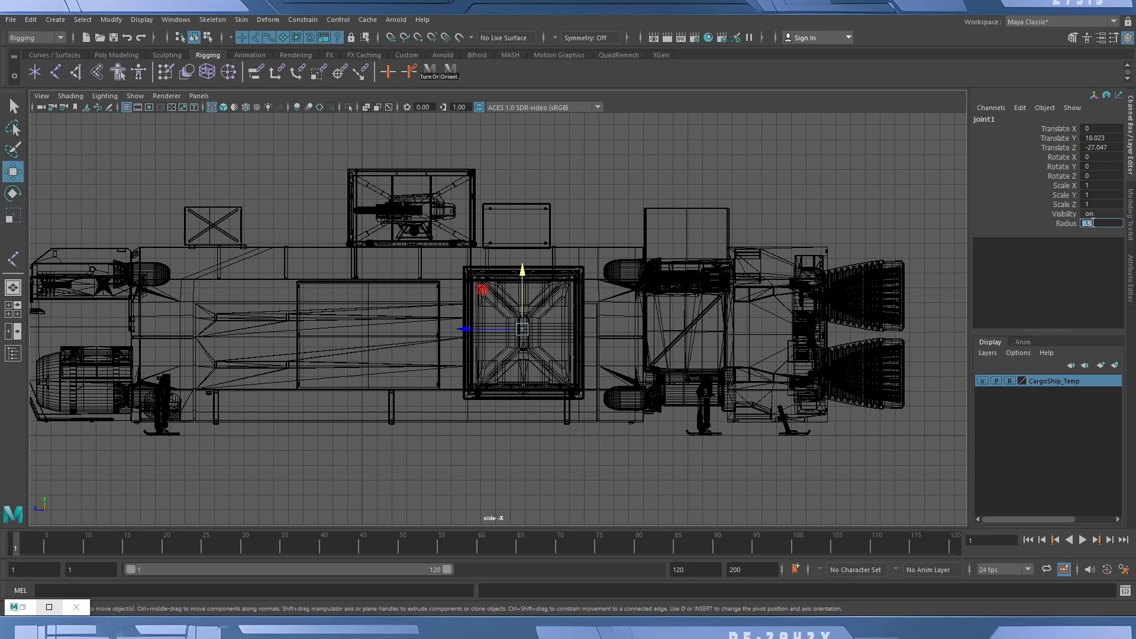
type("4")
Rename the new joint as Carg_ROOT.
double_click(991, 119)
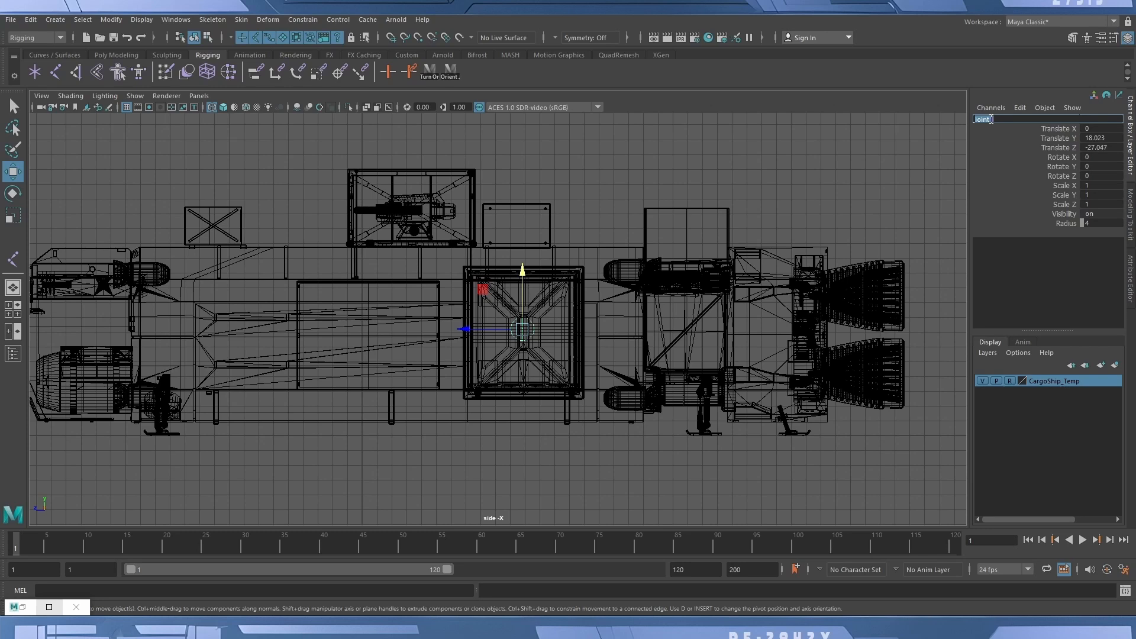
type("zcs_Roo")
key("Delete")
key("Delete")
key("Delete")
key("Delete")
type("Cargo")
key("Delete")
key("Delete")
key("Delete")
key("Return")
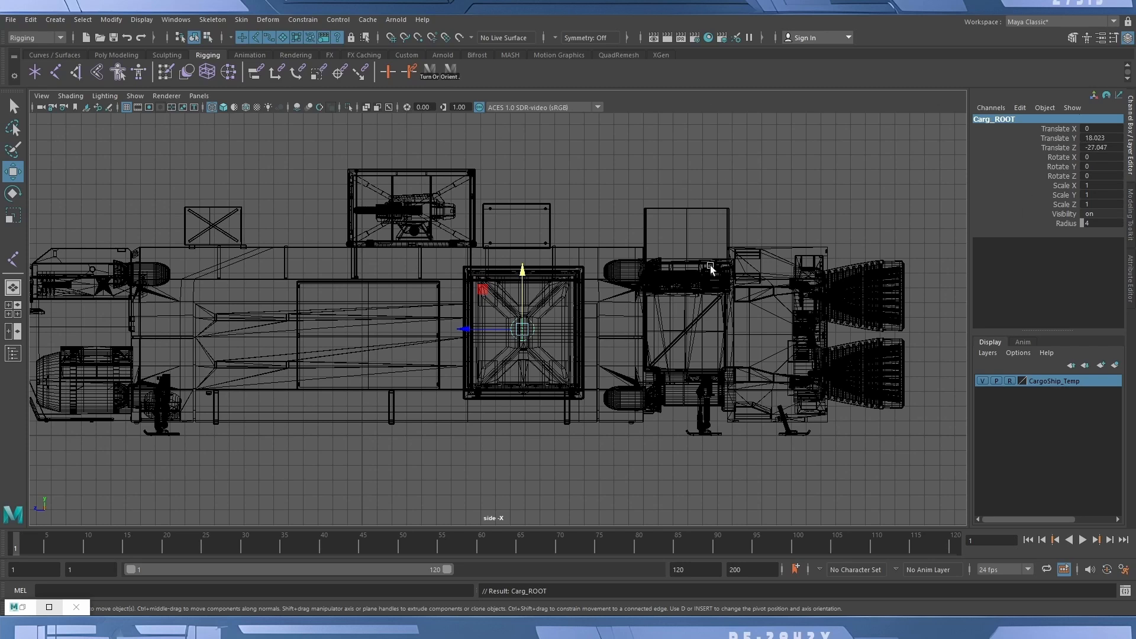
Show the four-view layout and set the top and front views to wireframe display around the Carg_ROOT joint.
left_click(212, 91)
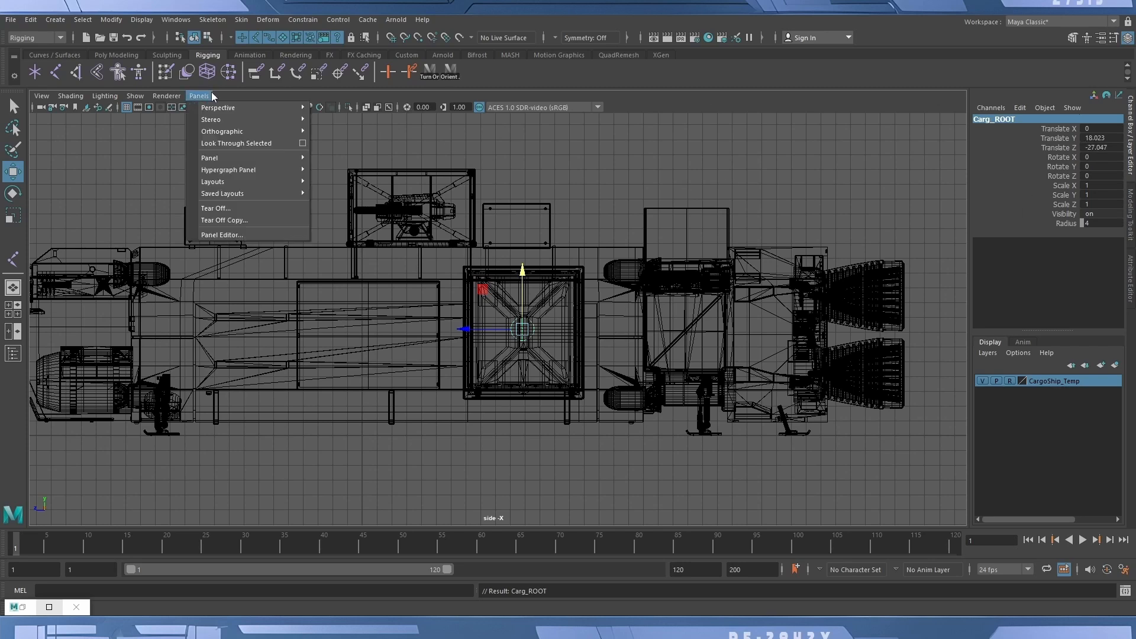
key("space")
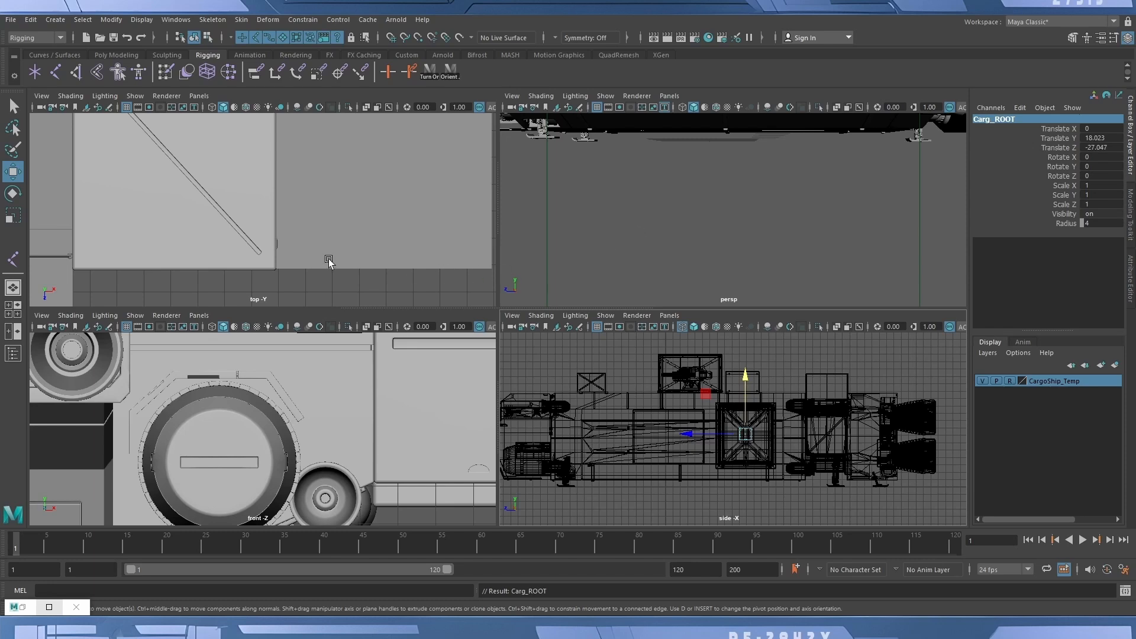
scroll(329, 260, "down", 5)
scroll(329, 260, "down", 3)
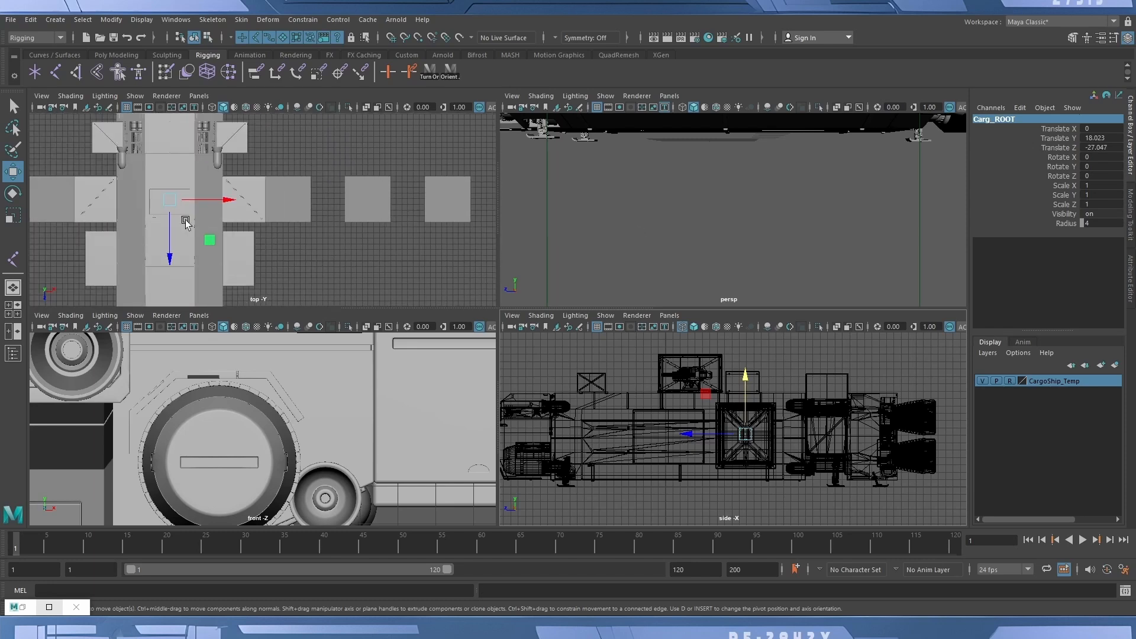
key("4")
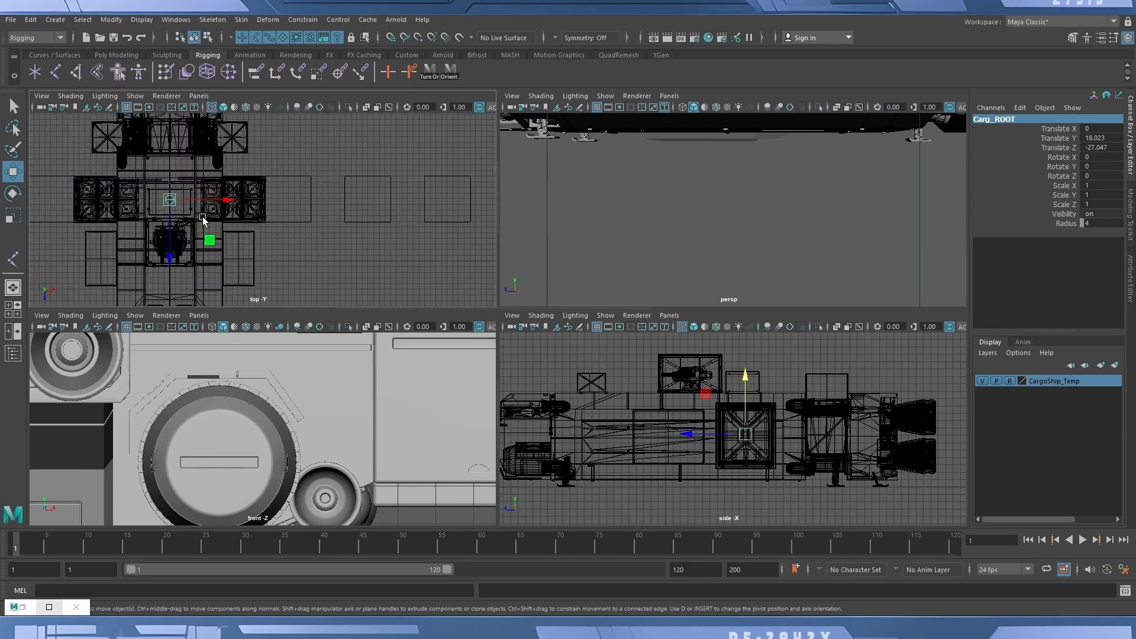
middle_click_drag(198, 214, 276, 217, "alt")
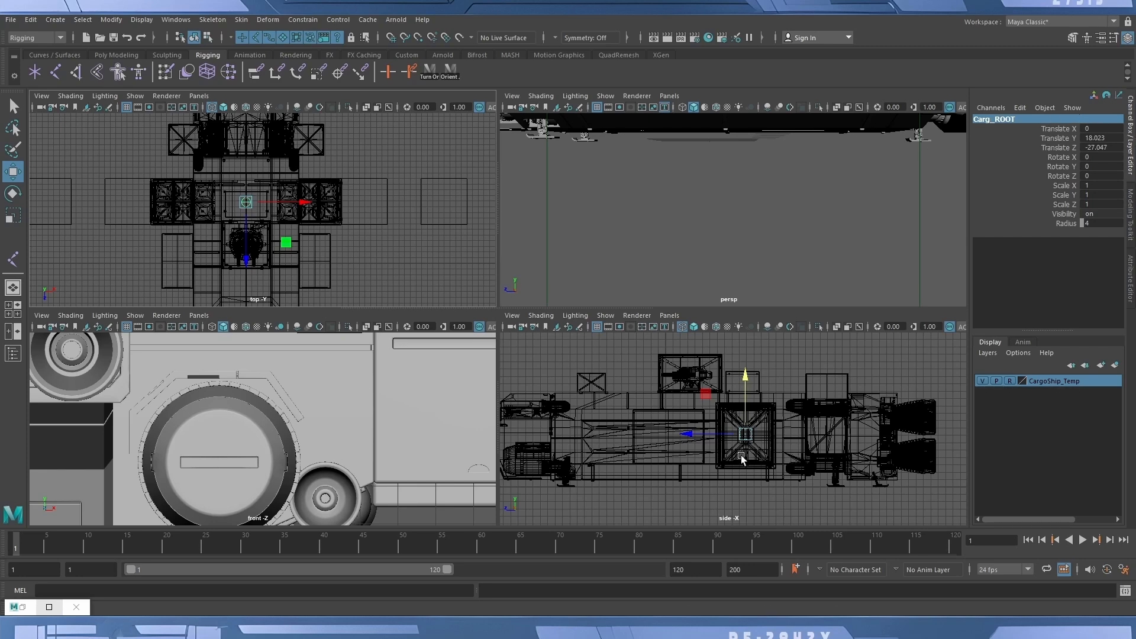
scroll(742, 460, "up", 3)
scroll(742, 459, "down", 6)
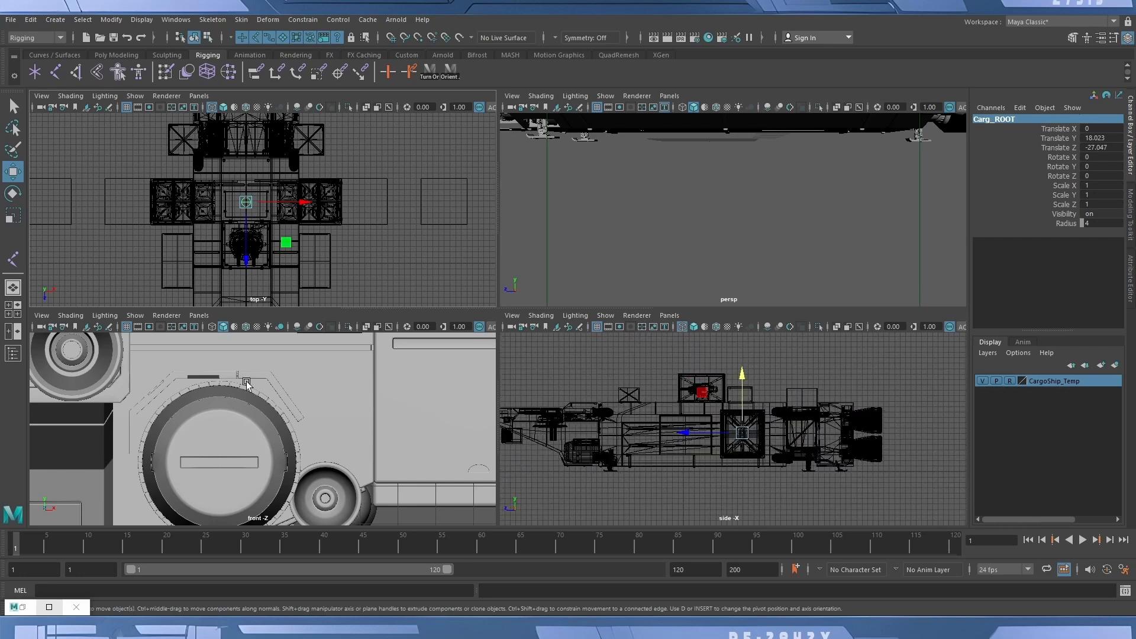
scroll(247, 383, "down", 5)
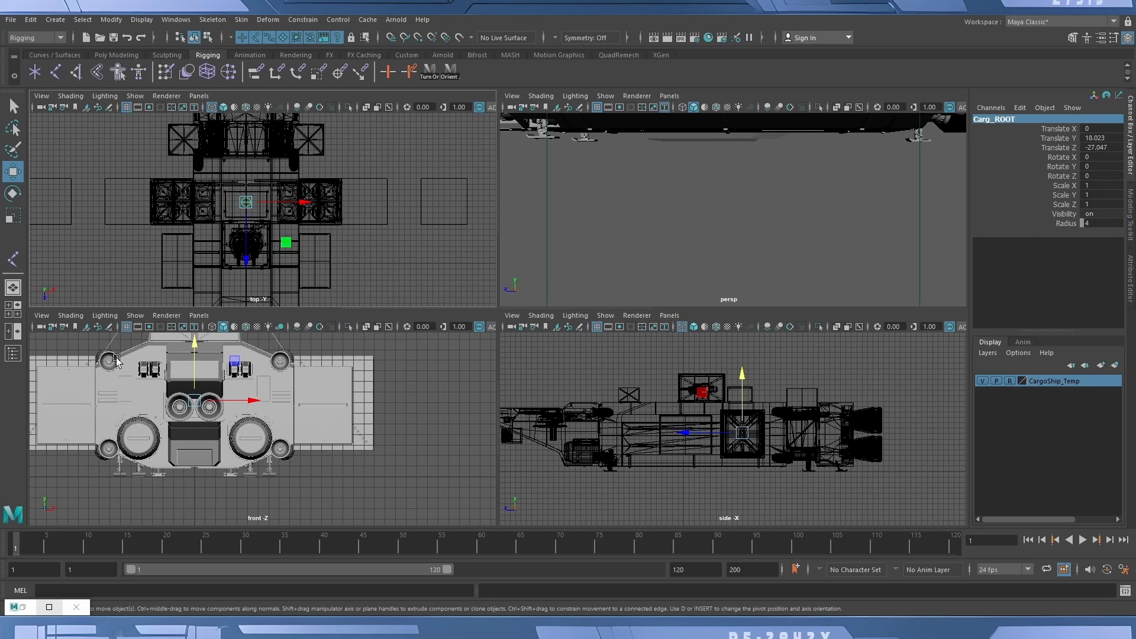
scroll(146, 377, "up", 5)
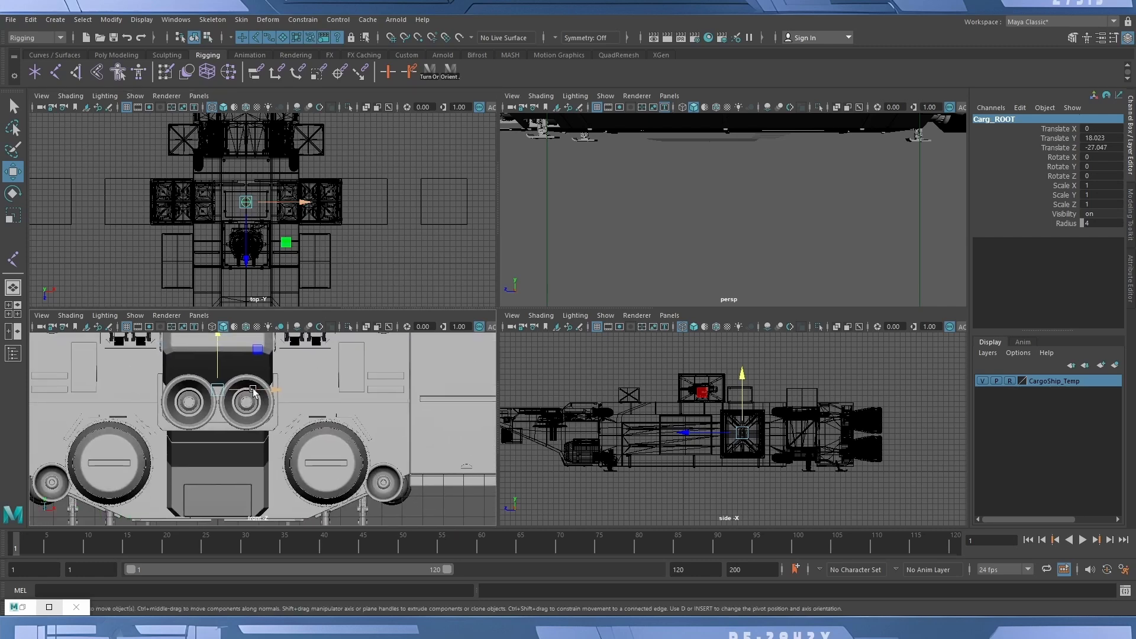
key("4")
middle_click_drag(254, 392, 316, 421, "alt")
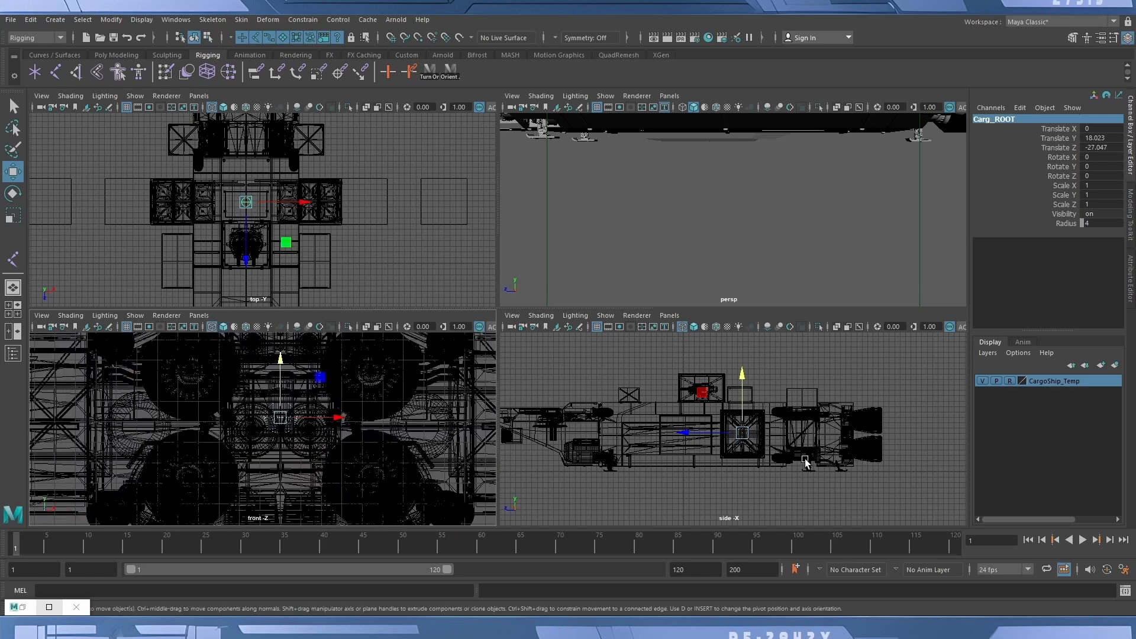
Try rotating Carg_ROOT about its X axis in the side view and undo the rotation.
middle_click_drag(665, 438, 746, 429, "alt")
key("e")
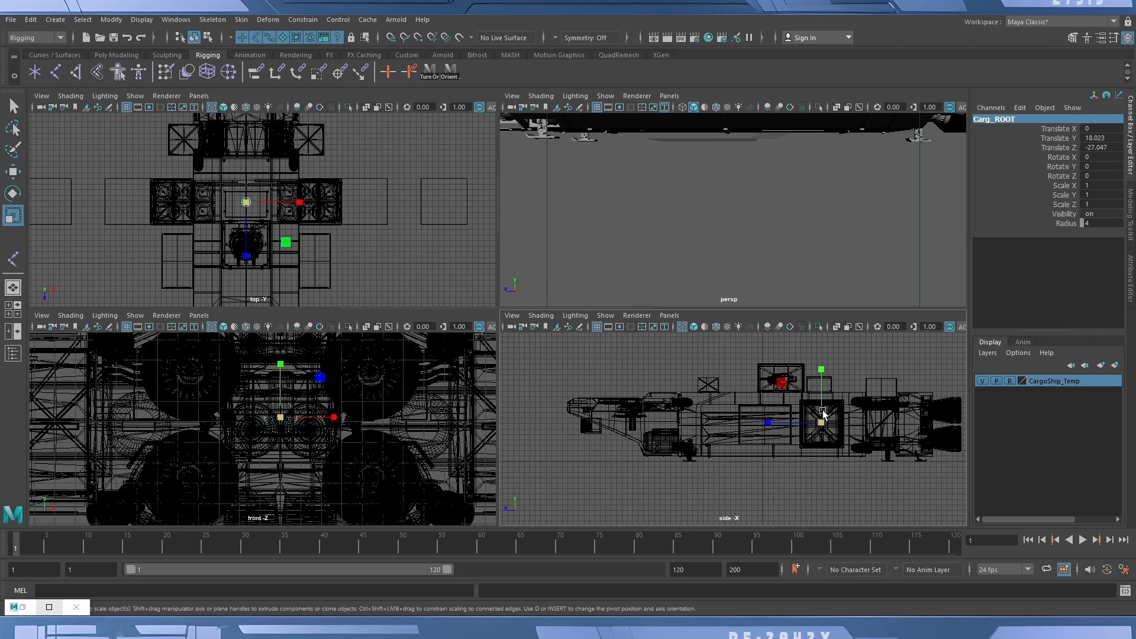
left_click_drag(839, 395, 850, 371)
key("ctrl+z")
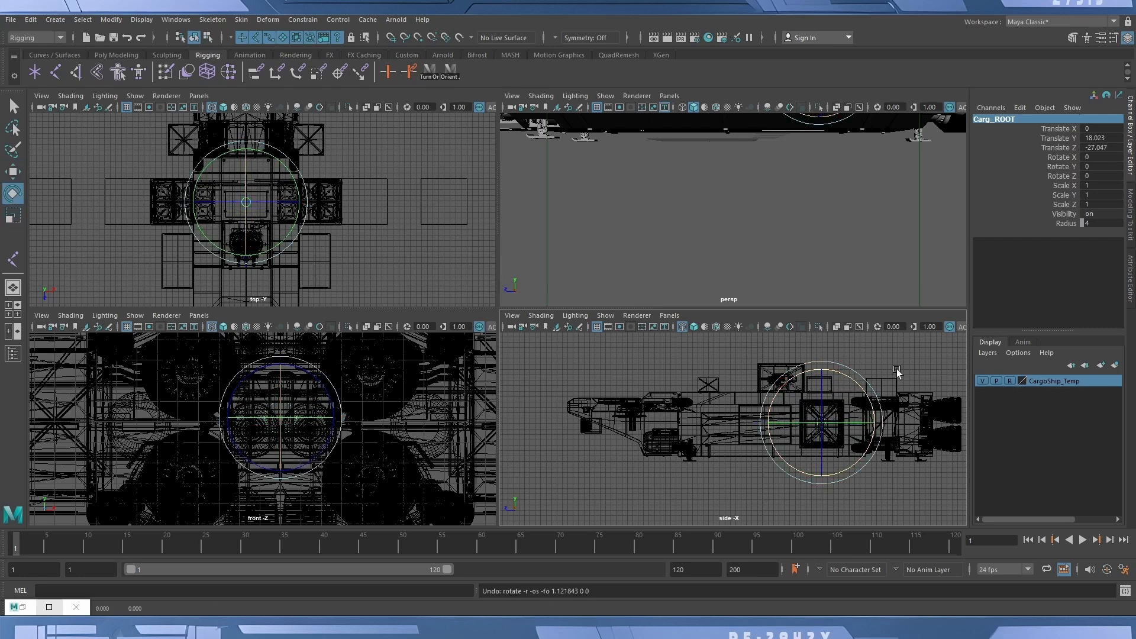
Try rotating Carg_ROOT about its Z axis by about -27 degrees in the front view and undo it.
middle_click_drag(819, 454, 678, 422, "alt")
right_click_drag(678, 419, 842, 424, "alt")
middle_click_drag(782, 379, 780, 407, "alt")
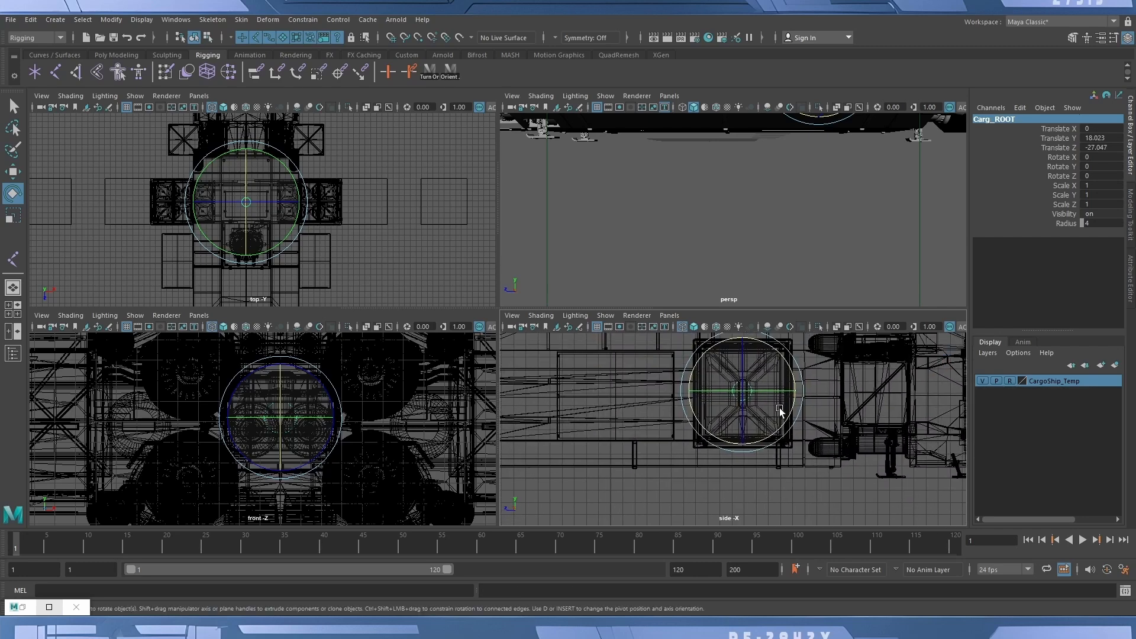
scroll(345, 406, "down", 3)
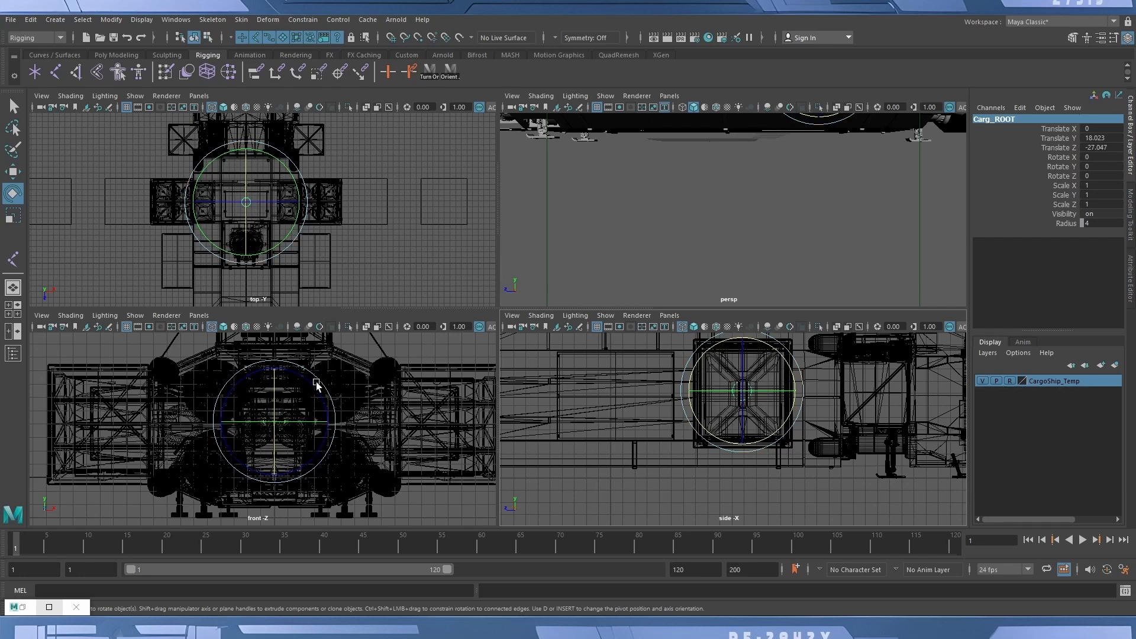
left_click_drag(315, 384, 331, 414)
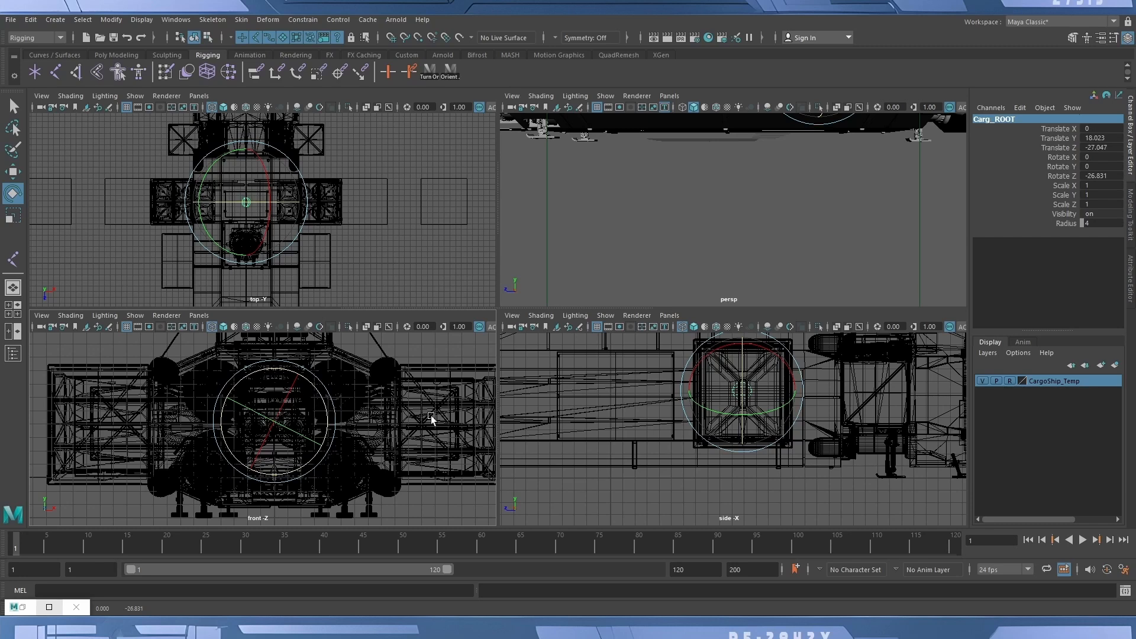
key("ctrl+z")
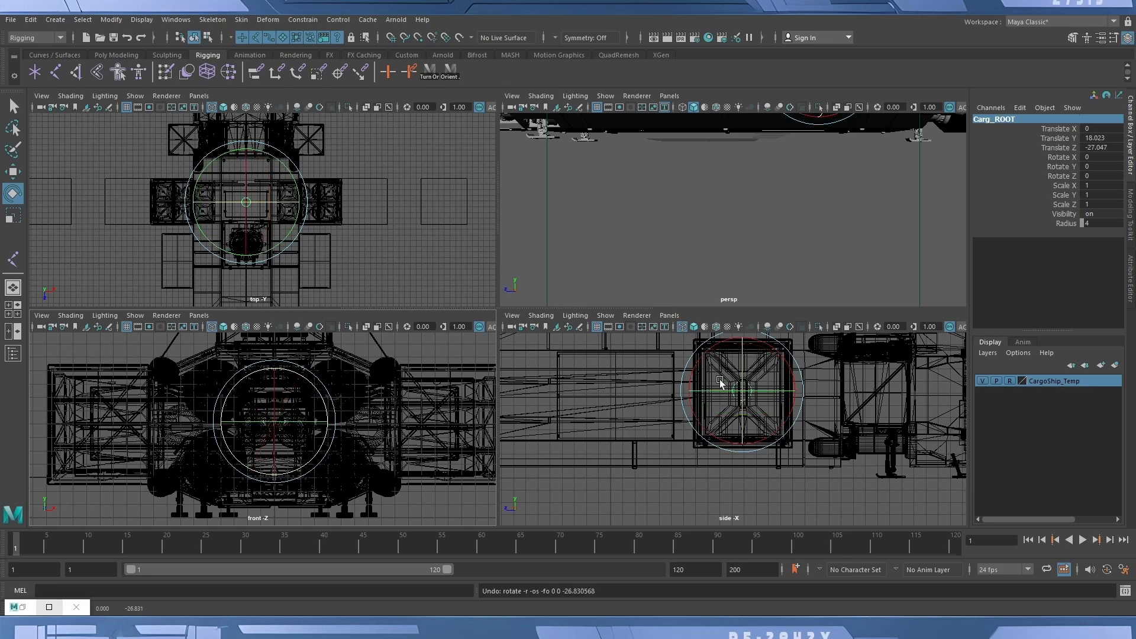
Activate the Move tool for the Carg_ROOT joint in the side view.
middle_click_drag(602, 366, 730, 382, "alt")
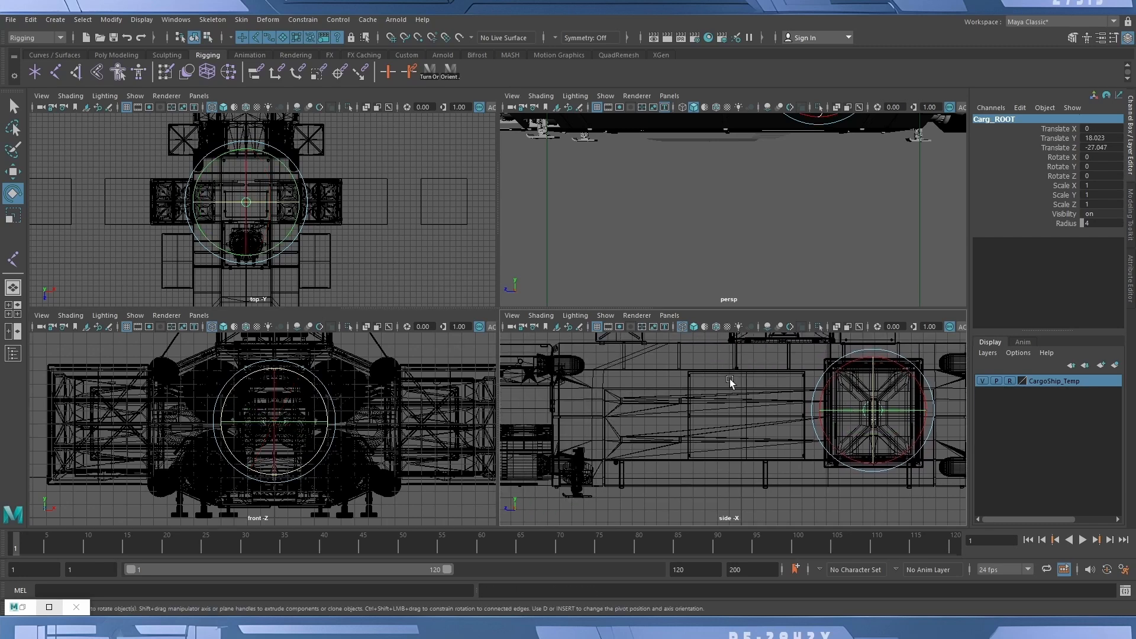
right_click_drag(773, 417, 626, 411, "alt")
middle_click_drag(626, 411, 670, 409, "alt")
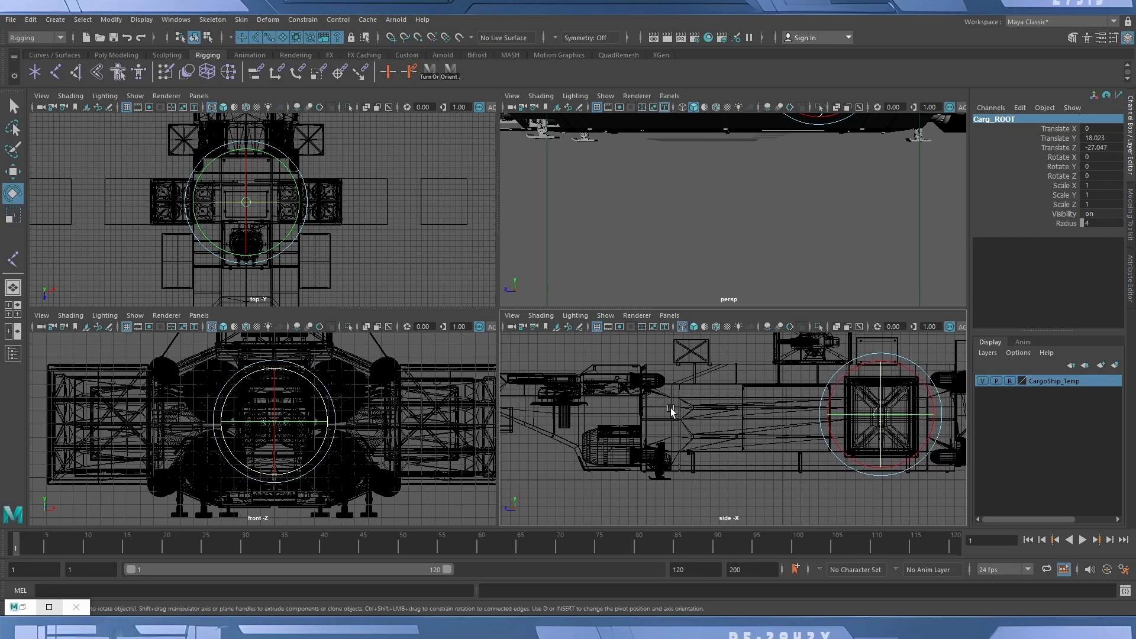
middle_click_drag(811, 385, 704, 422, "alt")
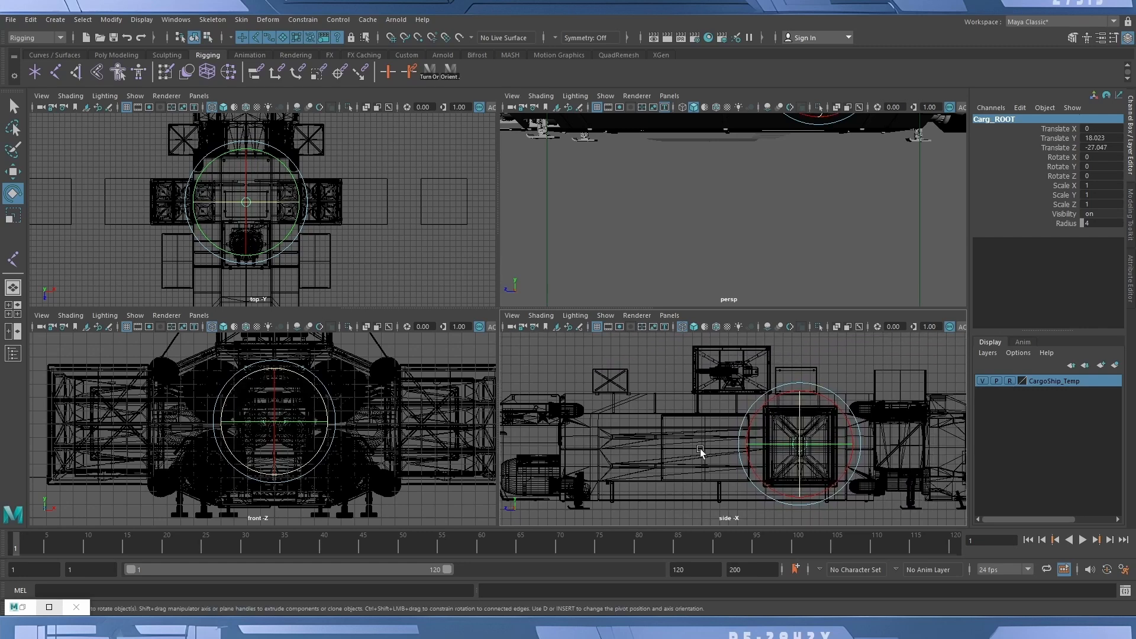
middle_click_drag(704, 443, 625, 441, "alt")
key("w")
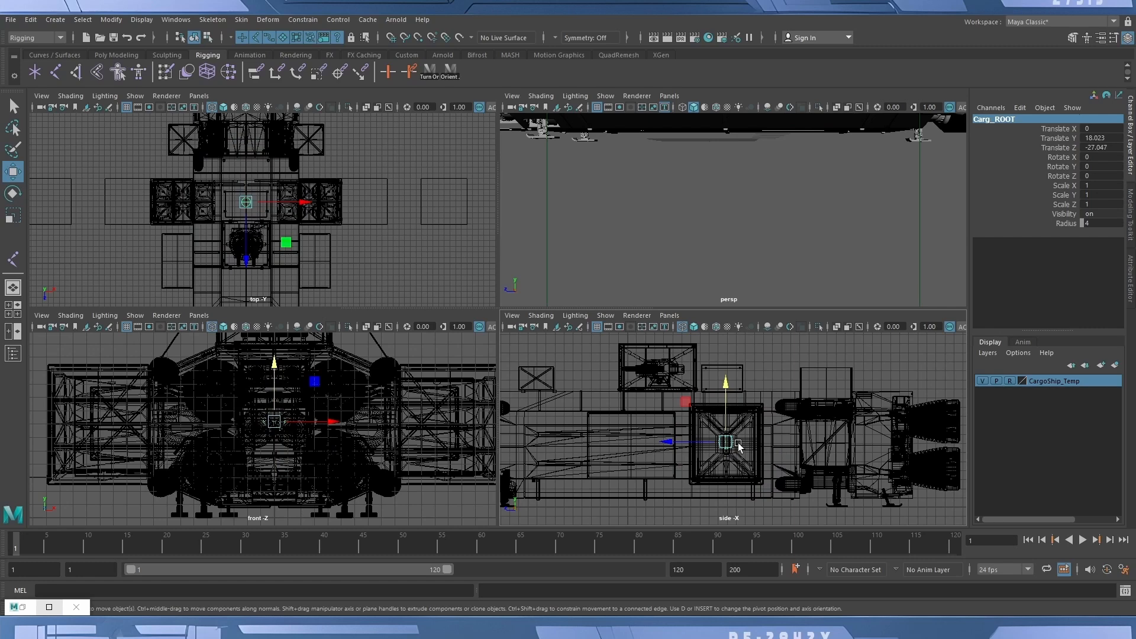
Maximize the side view around the hull section between the front engines and the Carg_ROOT joint.
scroll(738, 447, "down", 3)
middle_click_drag(644, 465, 656, 396, "alt")
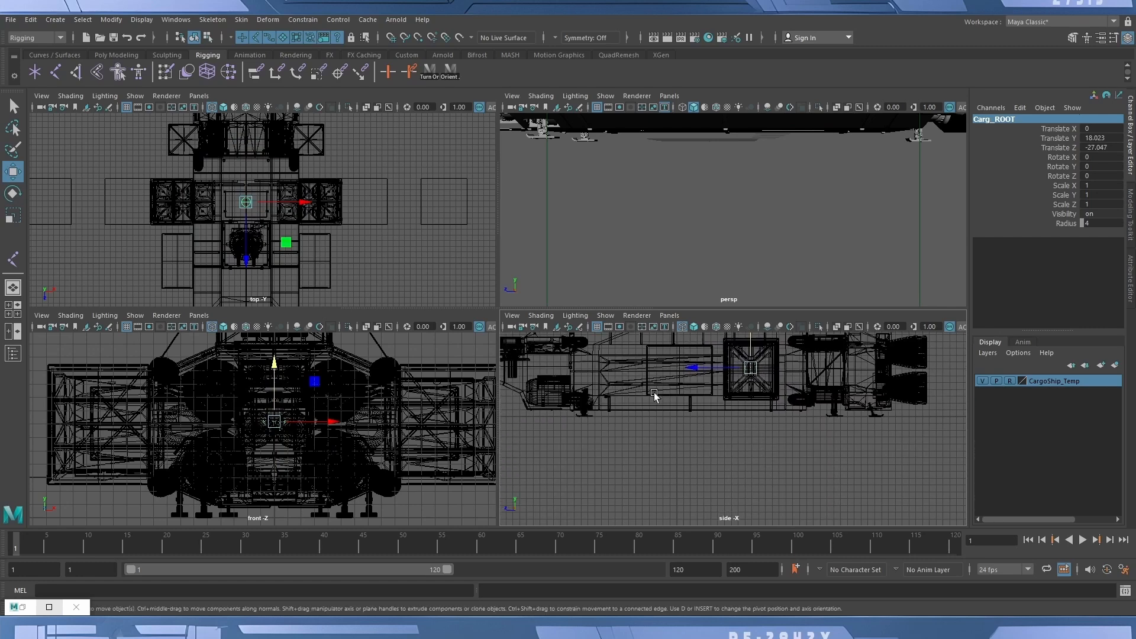
middle_click_drag(666, 436, 719, 498, "alt")
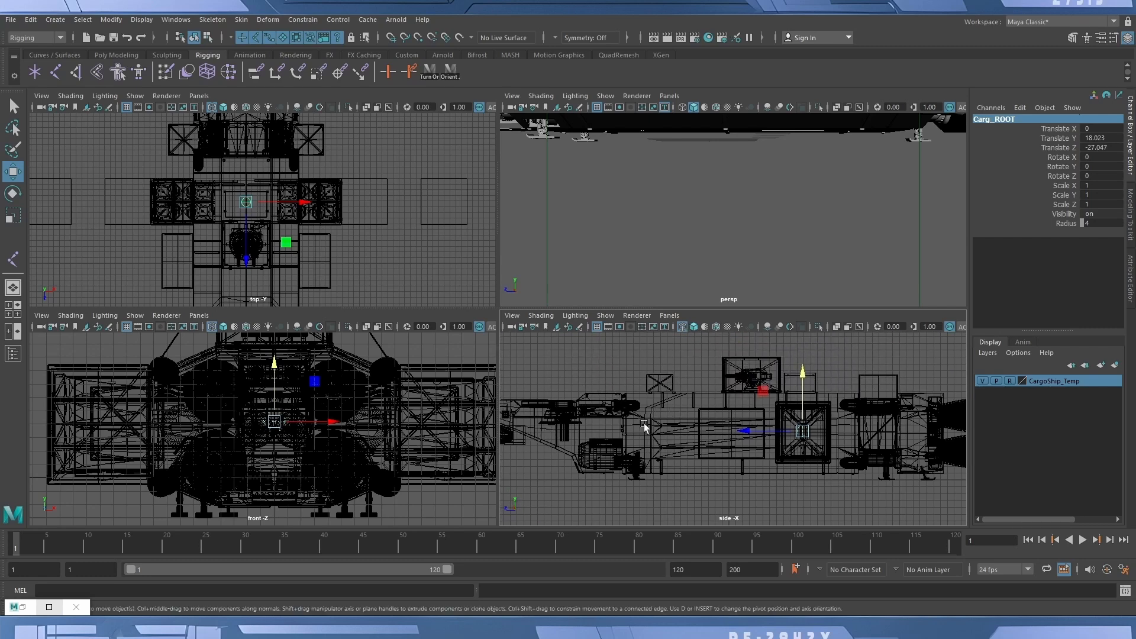
scroll(761, 370, "up", 4)
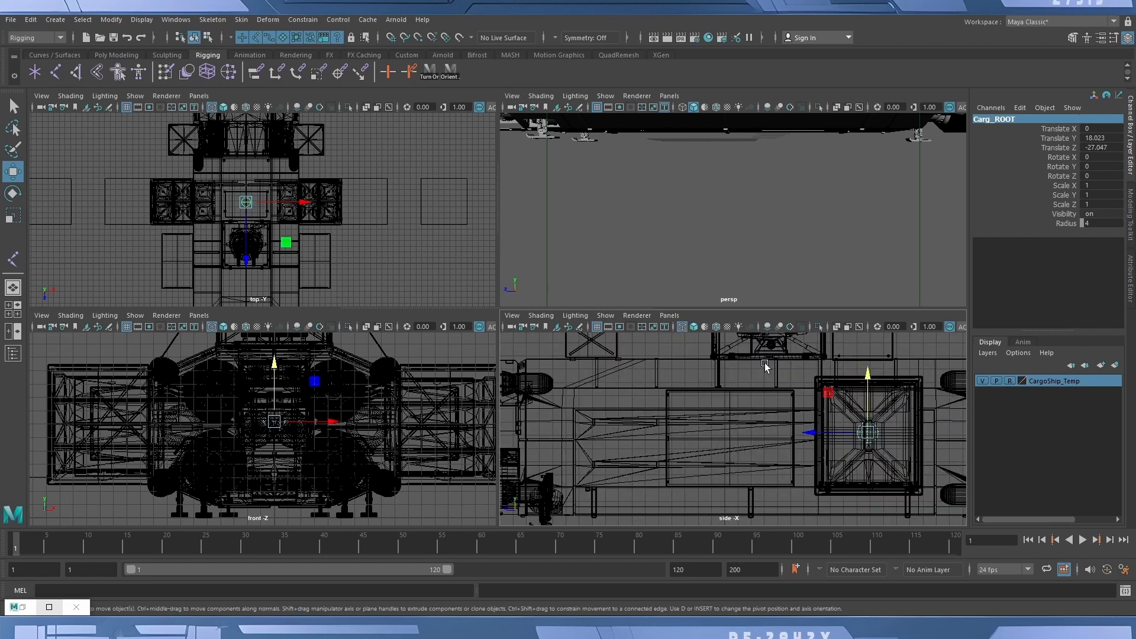
middle_click_drag(750, 379, 718, 402, "alt")
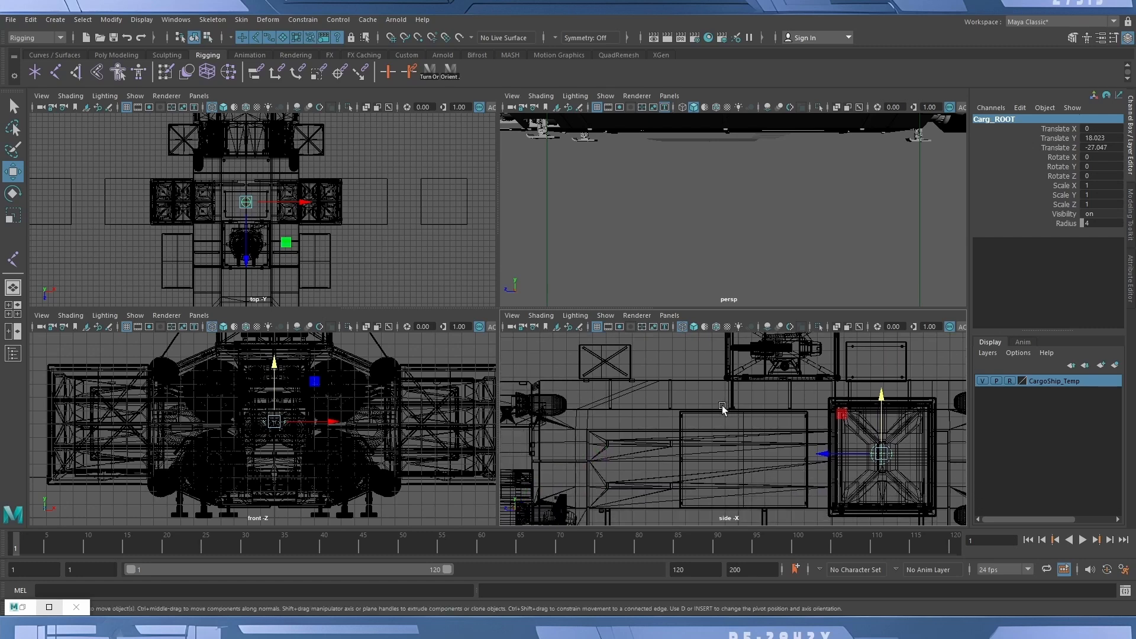
middle_click_drag(590, 429, 728, 399, "alt")
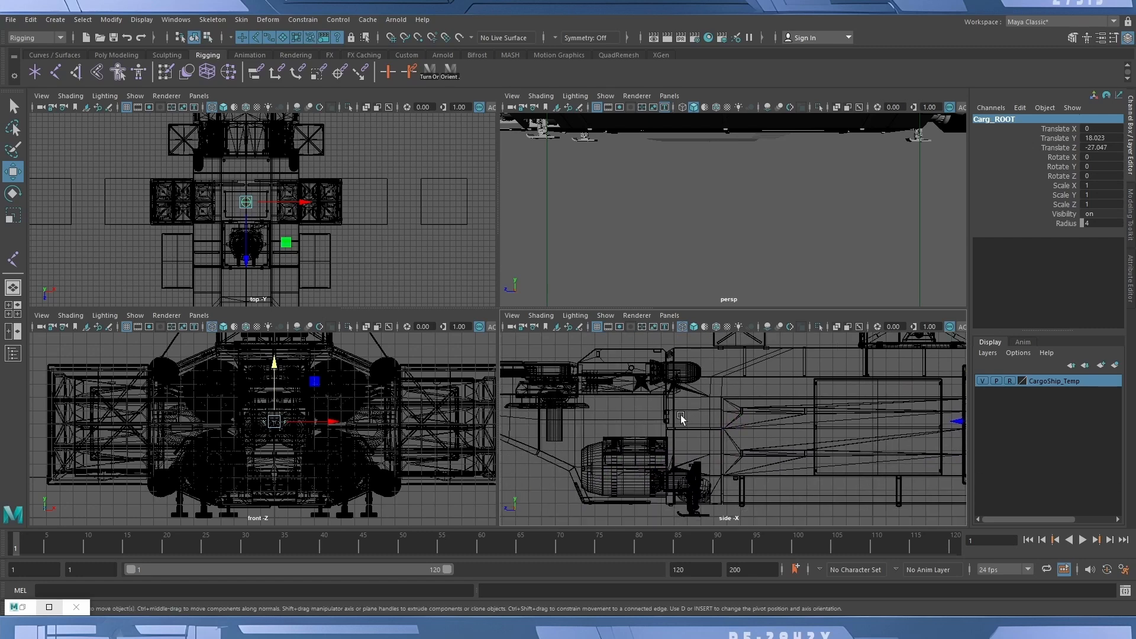
key("space")
middle_click_drag(700, 393, 555, 408, "alt")
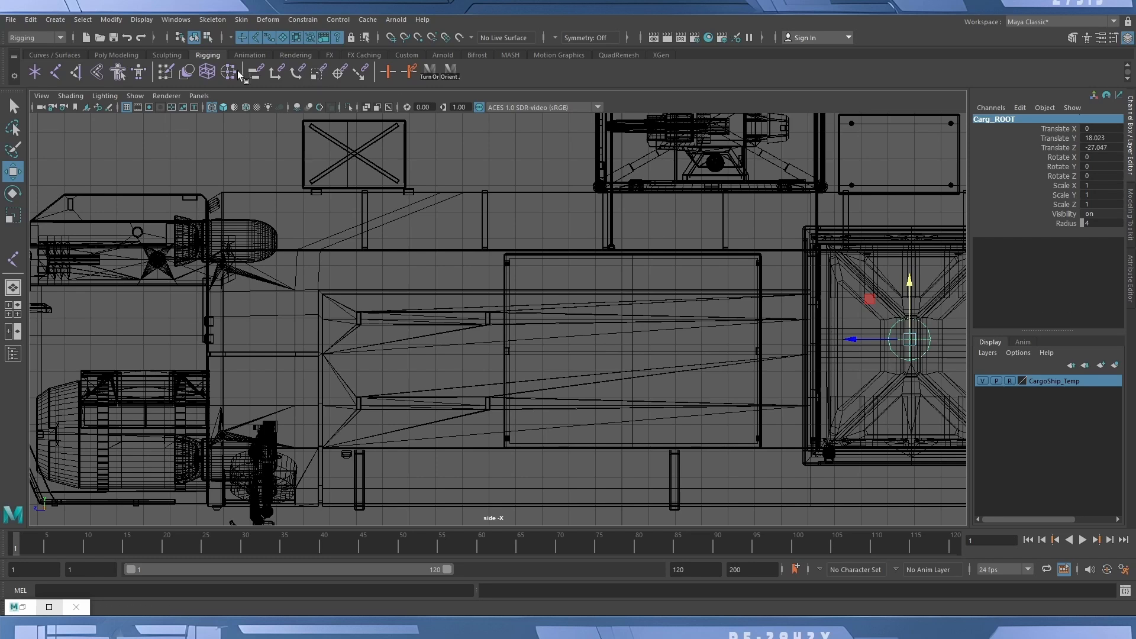
Deselect Carg_ROOT and create a separate joint above the forward hull in the side view with the Joint tool.
left_click(224, 171)
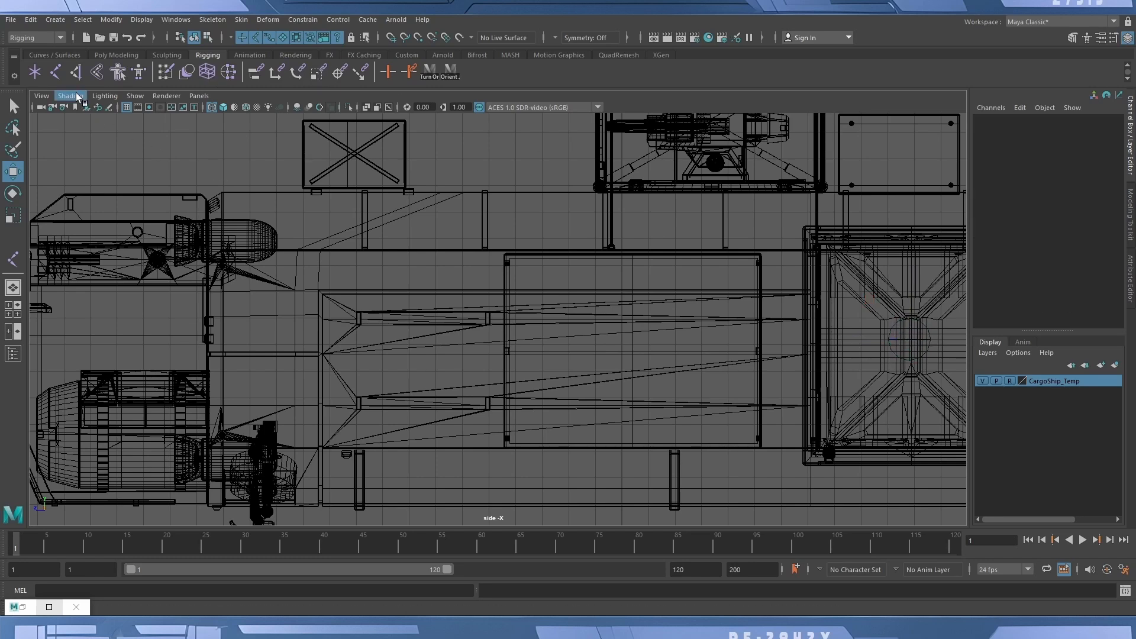
left_click(55, 72)
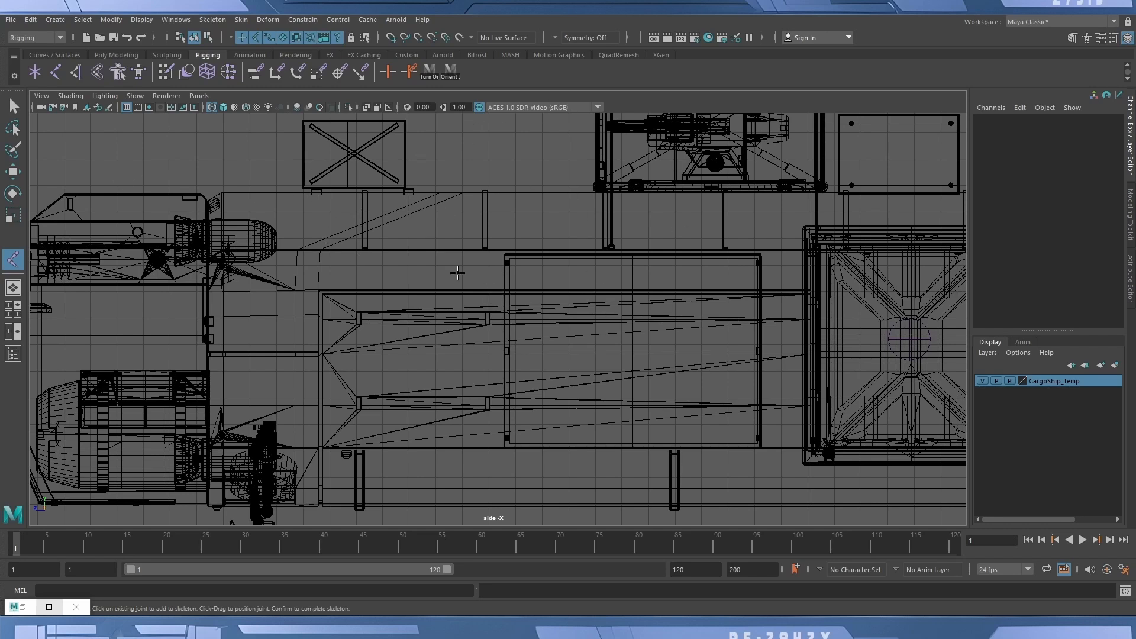
middle_click_drag(460, 272, 557, 301, "alt")
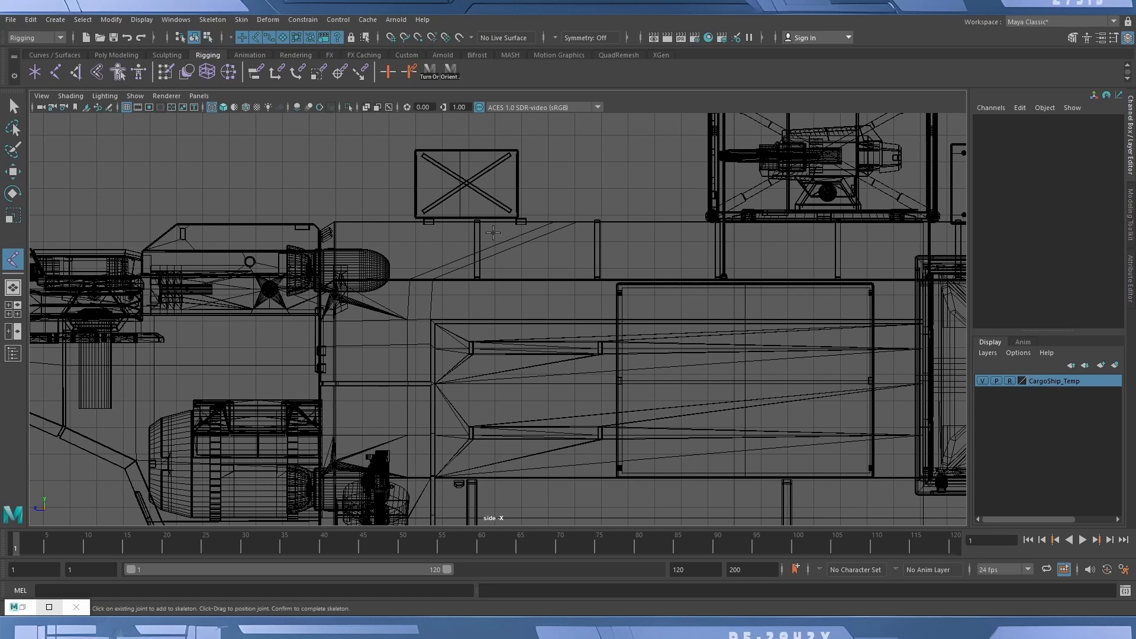
middle_click_drag(508, 241, 750, 236, "alt")
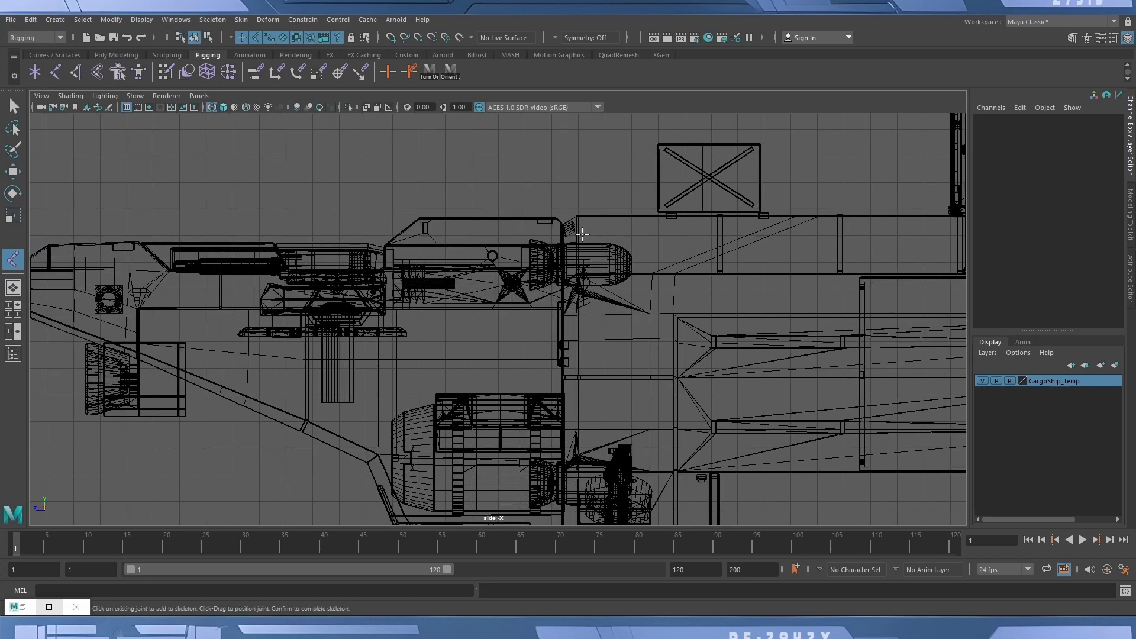
left_click(536, 165)
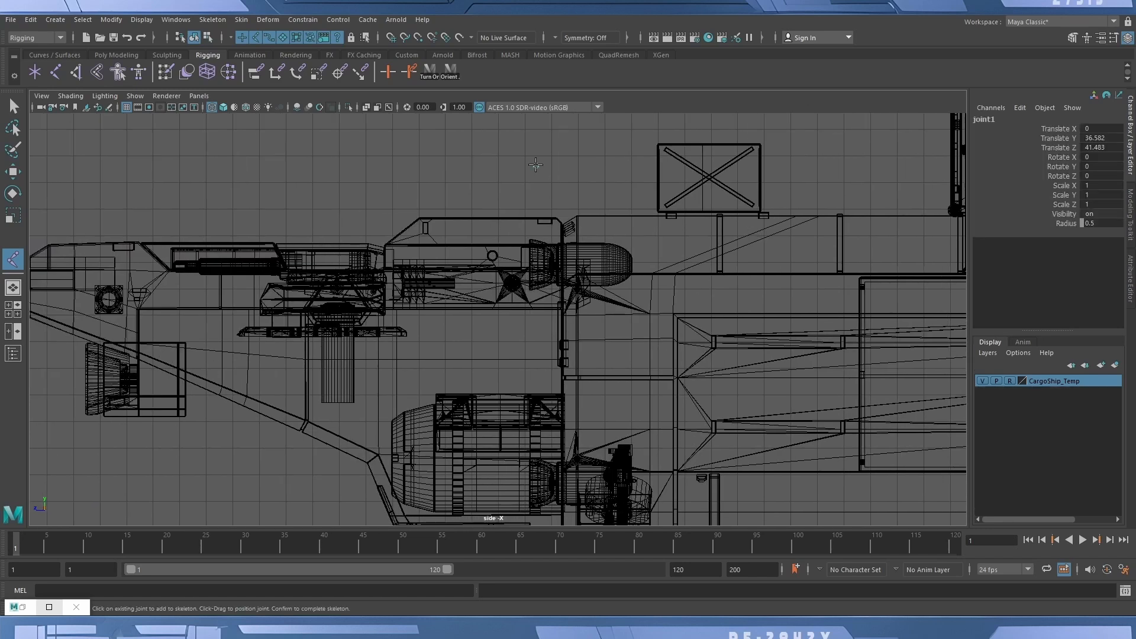
Set the new joint's radius to 1.5 and leave the Joint tool.
double_click(1097, 222)
type("10")
key("Return")
key("Return")
type("1.5")
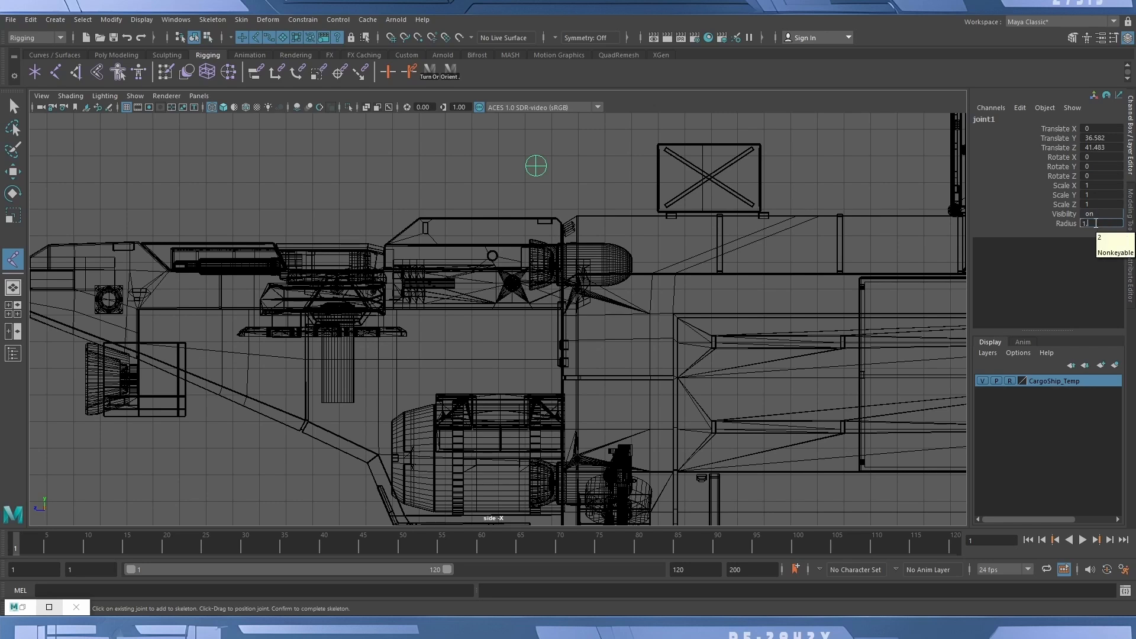
key("Return")
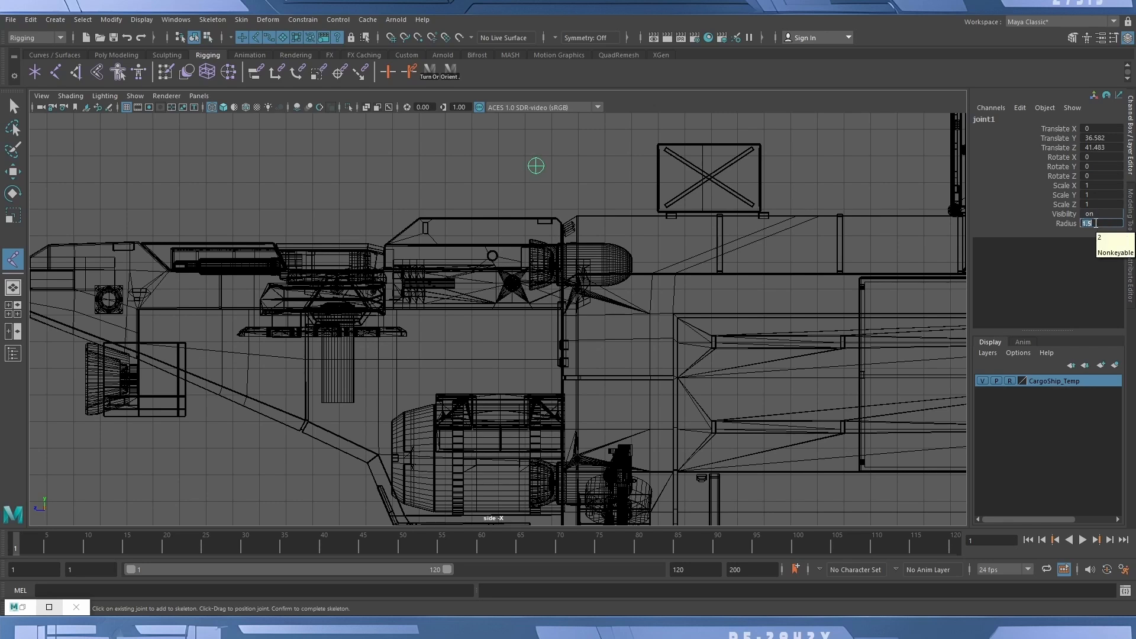
left_click(13, 105)
Move the new joint down to just above the front landing gear, at about Y 11.1 and Z 32.4.
middle_click_drag(439, 293, 338, 282, "alt")
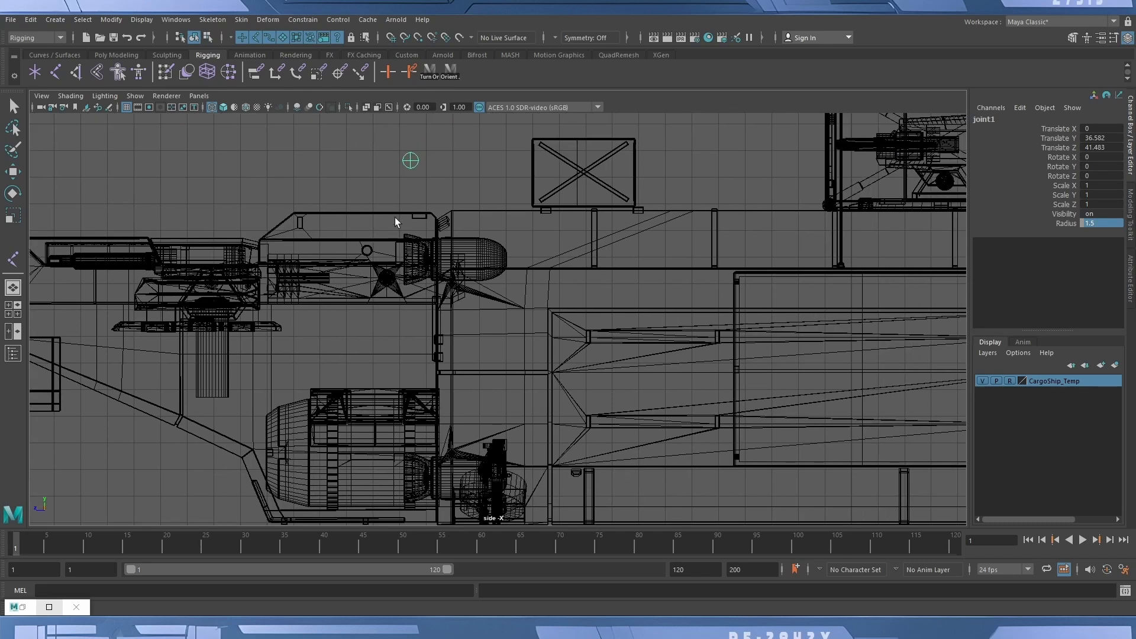
key("w")
left_click_drag(411, 160, 512, 432)
key("space")
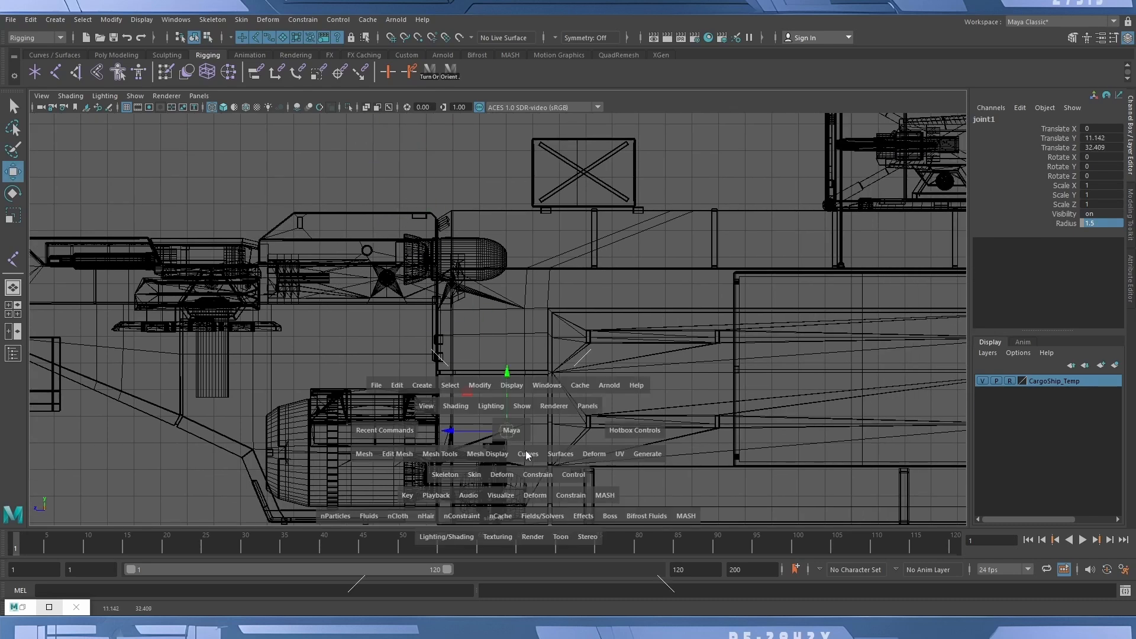
Move the joint onto the front landing gear's vertical strut, at about Y 6.9 and Z 33.4.
middle_click_drag(524, 449, 549, 341, "alt")
right_click_drag(498, 340, 542, 380, "alt")
middle_click_drag(541, 379, 536, 280, "alt")
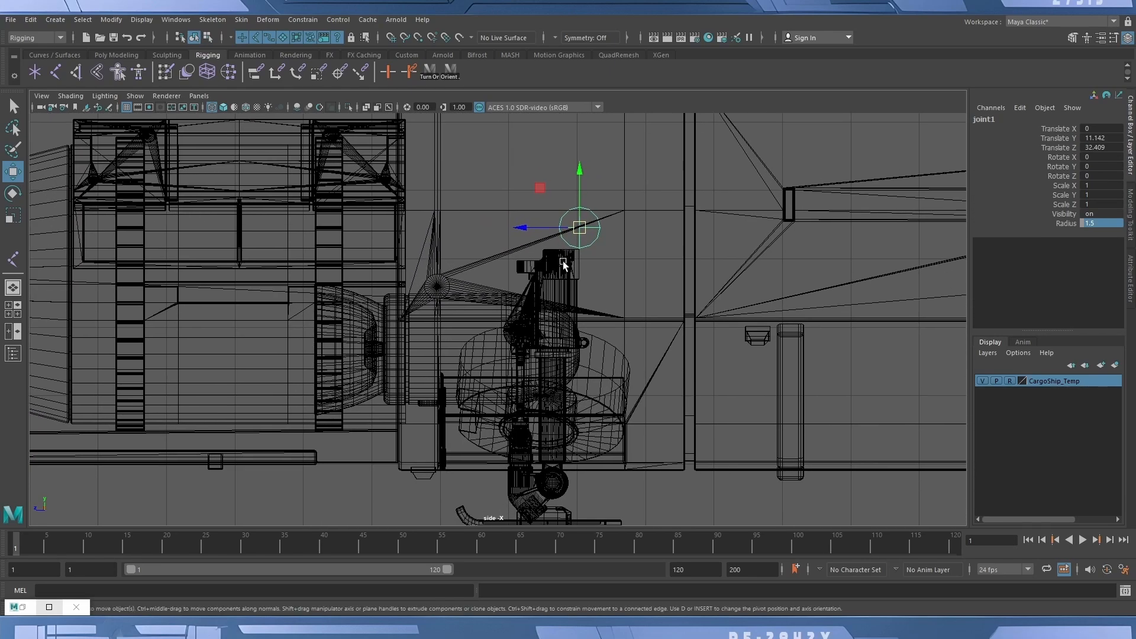
scroll(573, 279, "up", 3)
scroll(573, 279, "up", 1)
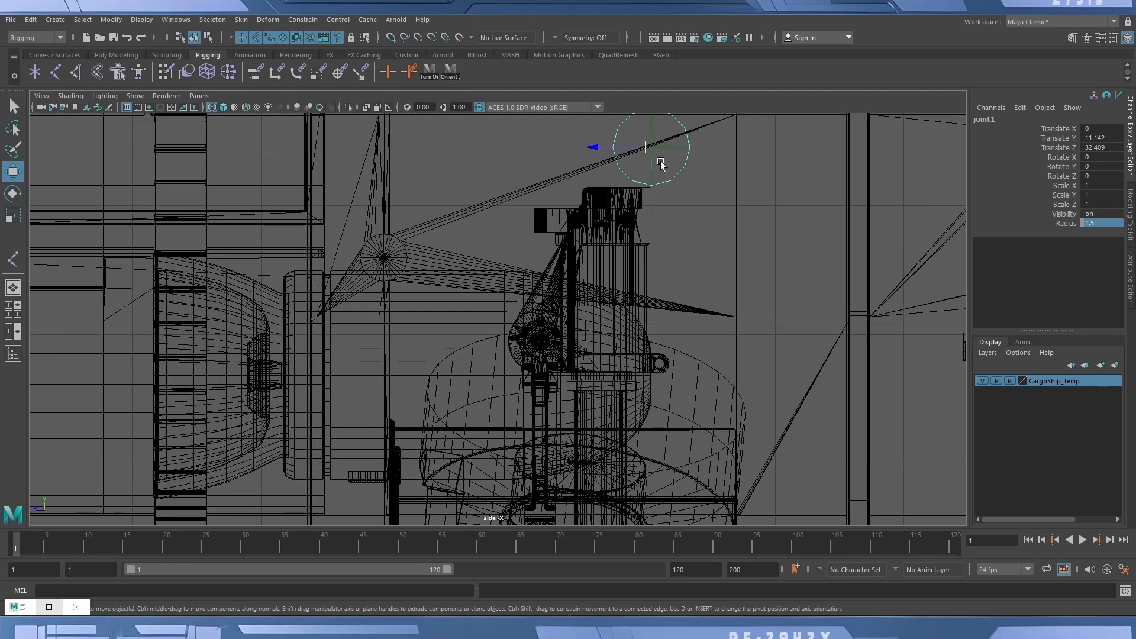
left_click_drag(651, 155, 598, 374)
Snap the joint along Z to the strut's centreline at Z 33.389, then try a slight downward move and undo it.
scroll(609, 425, "up", 5)
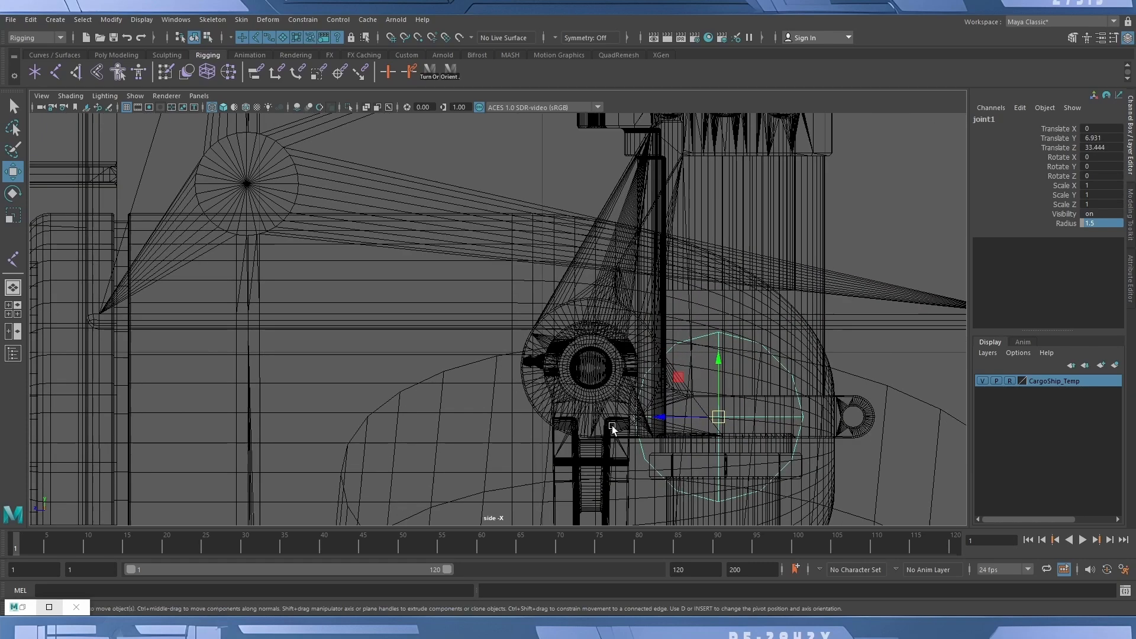
middle_click_drag(605, 381, 533, 405, "alt")
scroll(377, 217, "up", 3)
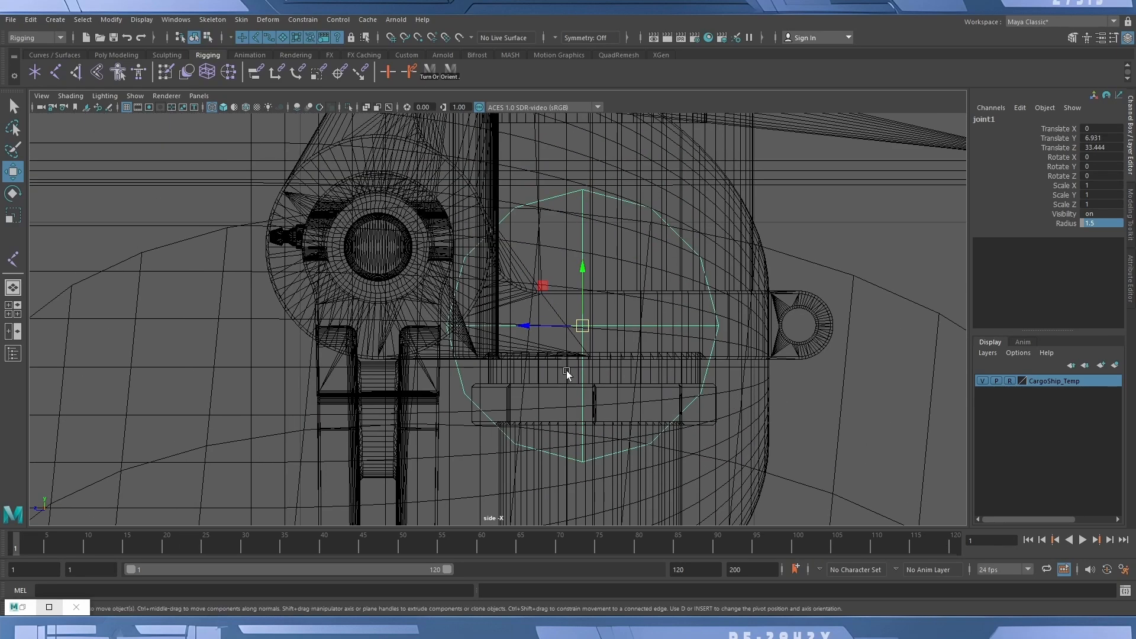
scroll(566, 371, "up", 2)
middle_click_drag(637, 414, 545, 332, "alt")
scroll(545, 332, "up", 1)
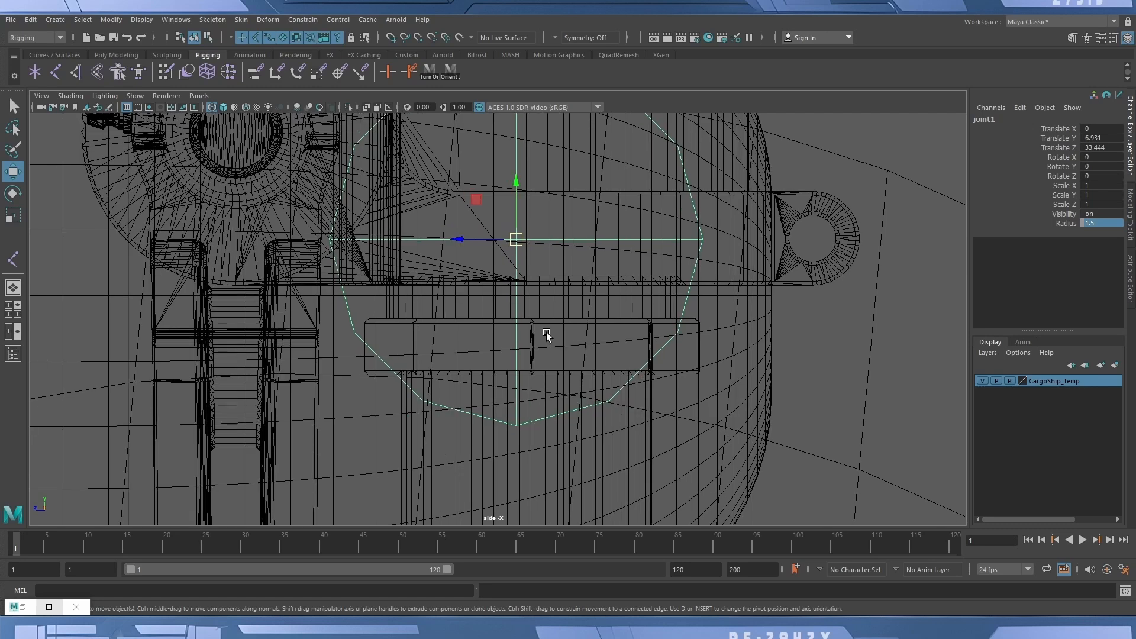
key("v")
left_click_drag(460, 236, 486, 240)
middle_click_drag(516, 299, 529, 296)
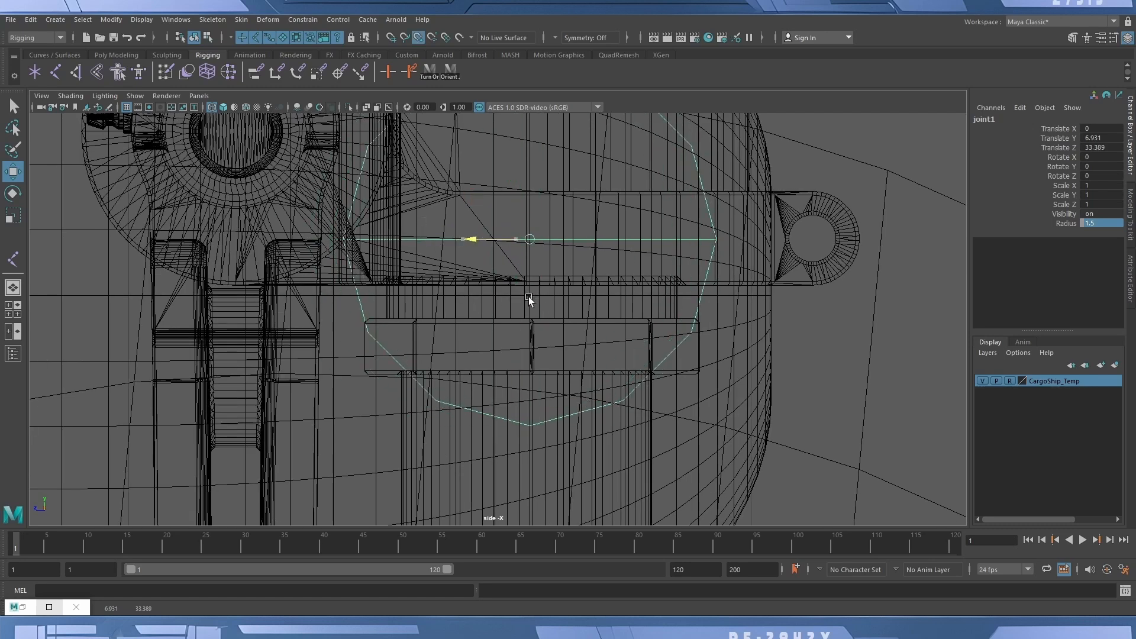
left_click_drag(538, 178, 542, 258)
key("ctrl+z")
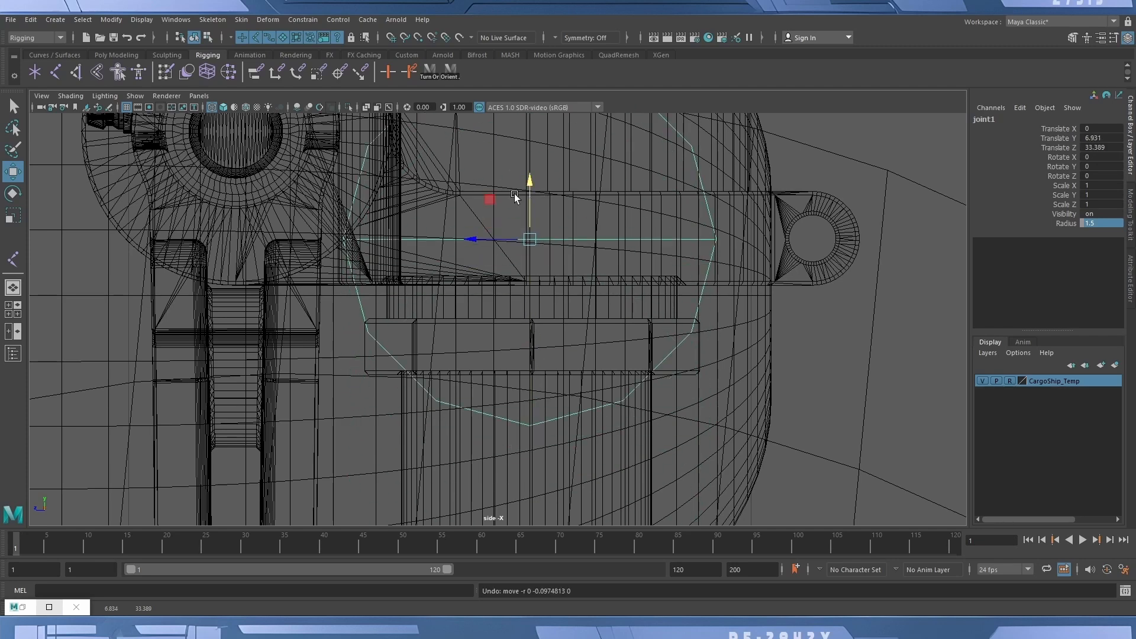
Lower the joint along Y to the round ankle pivot above the landing skid, at about Y 1.76.
scroll(531, 286, "down", 10)
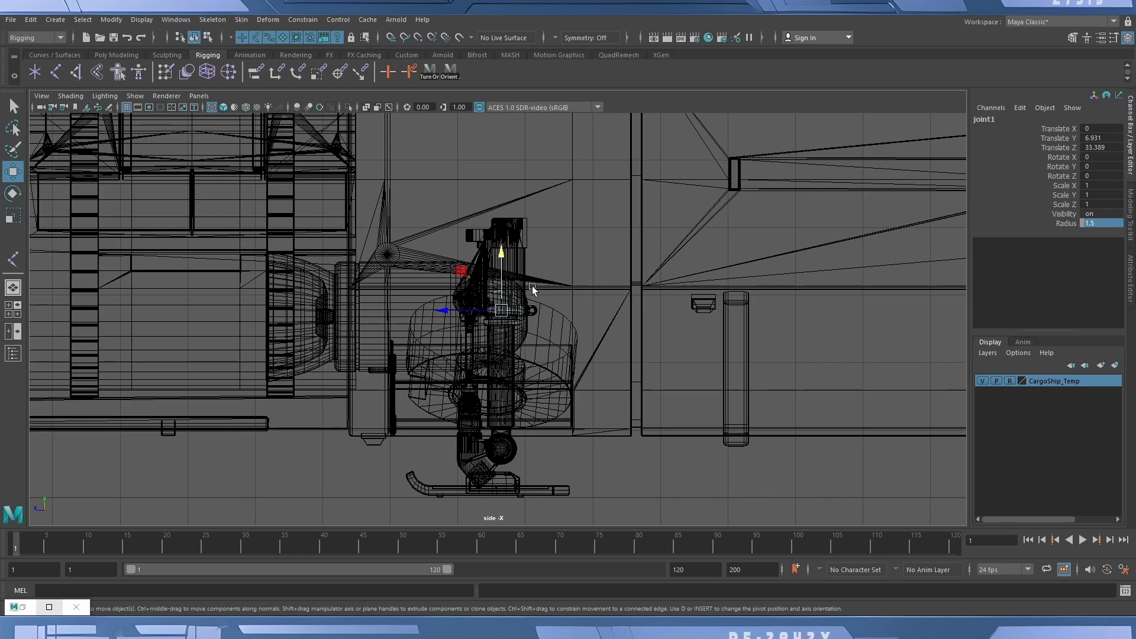
middle_click_drag(532, 288, 537, 349, "alt")
left_click_drag(500, 317, 507, 391)
middle_click_drag(521, 424, 523, 269, "alt")
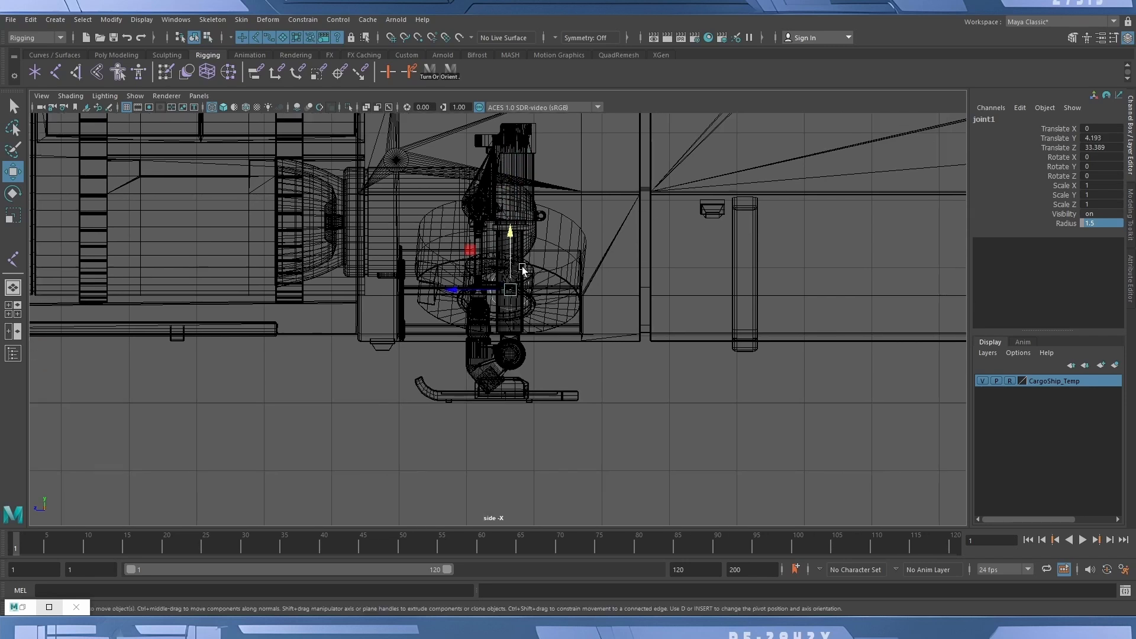
left_click_drag(510, 229, 510, 301)
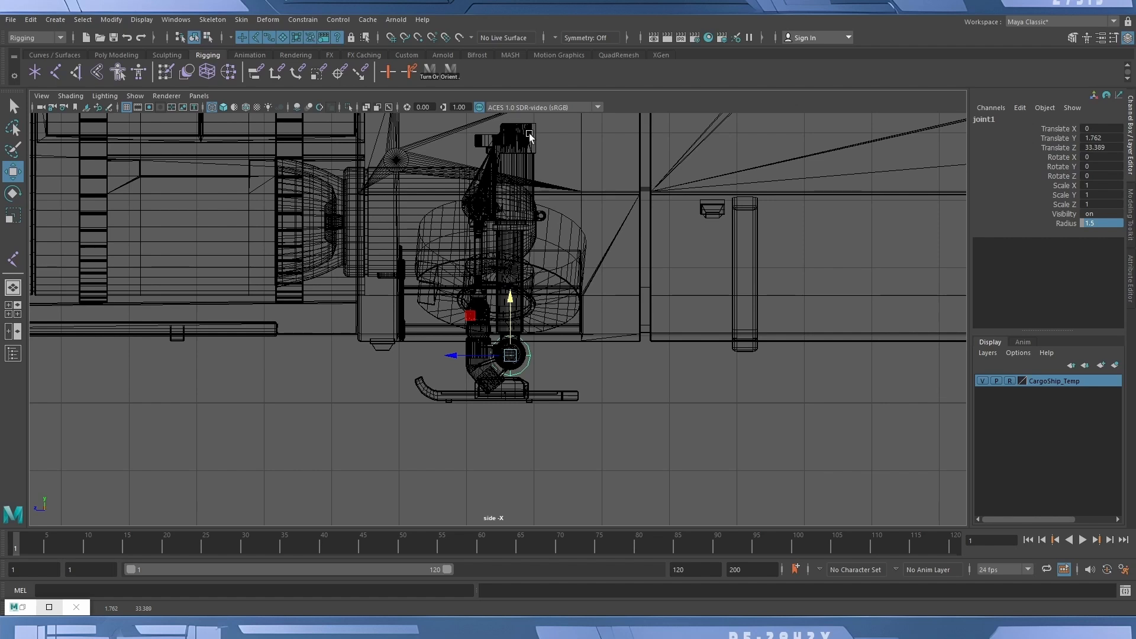
Switch to the front view and move the joint along X to the innermost landing leg, at about X -8.5.
middle_click_drag(535, 218, 528, 161, "alt")
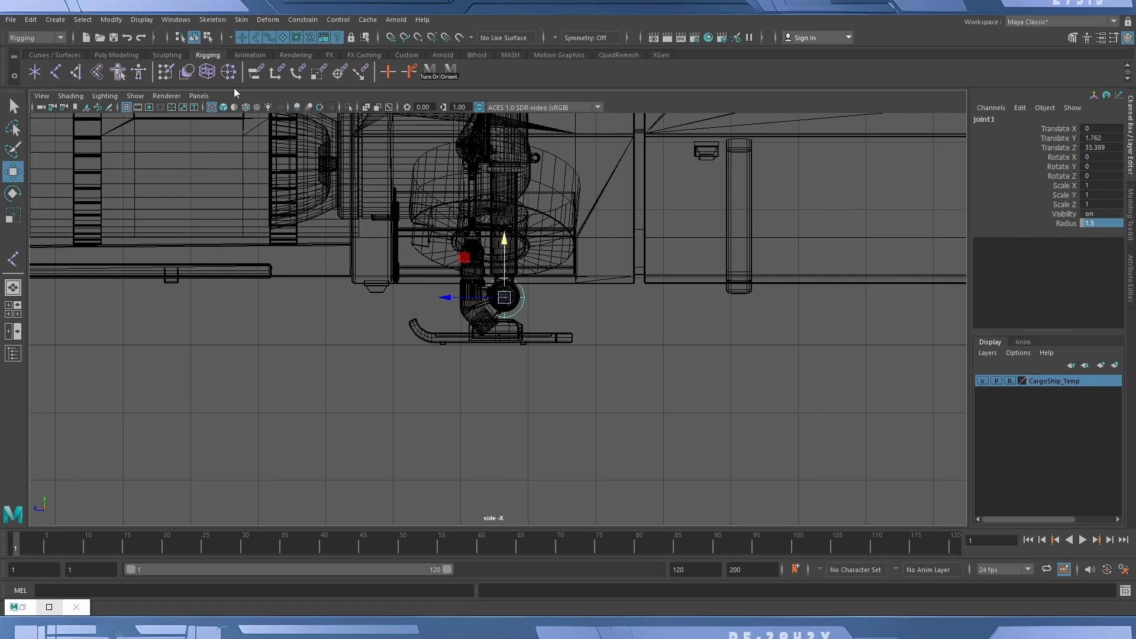
left_click(202, 95)
mouse_move(261, 131)
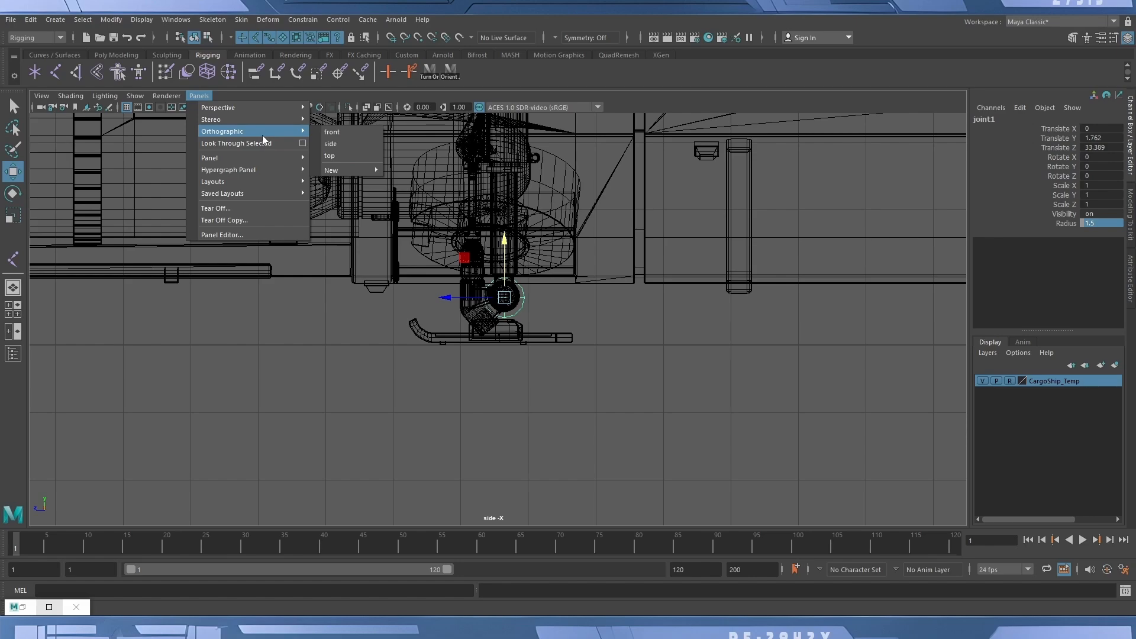
left_click(349, 132)
middle_click_drag(638, 424, 690, 321, "alt")
scroll(535, 385, "up", 2)
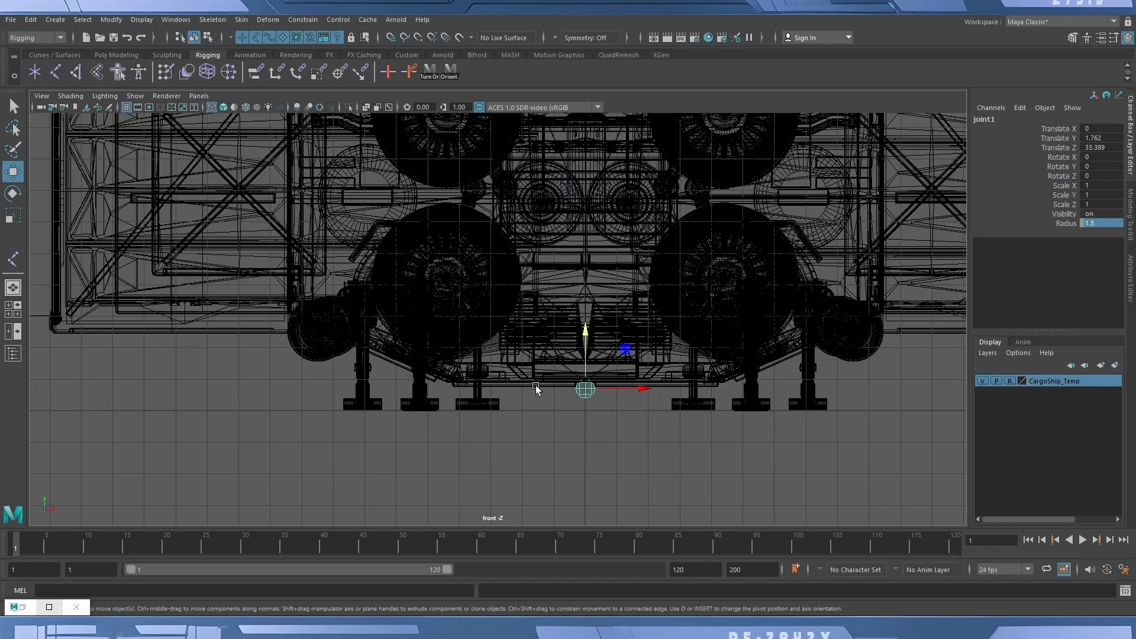
middle_click_drag(557, 407, 573, 359, "alt")
scroll(527, 375, "up", 3)
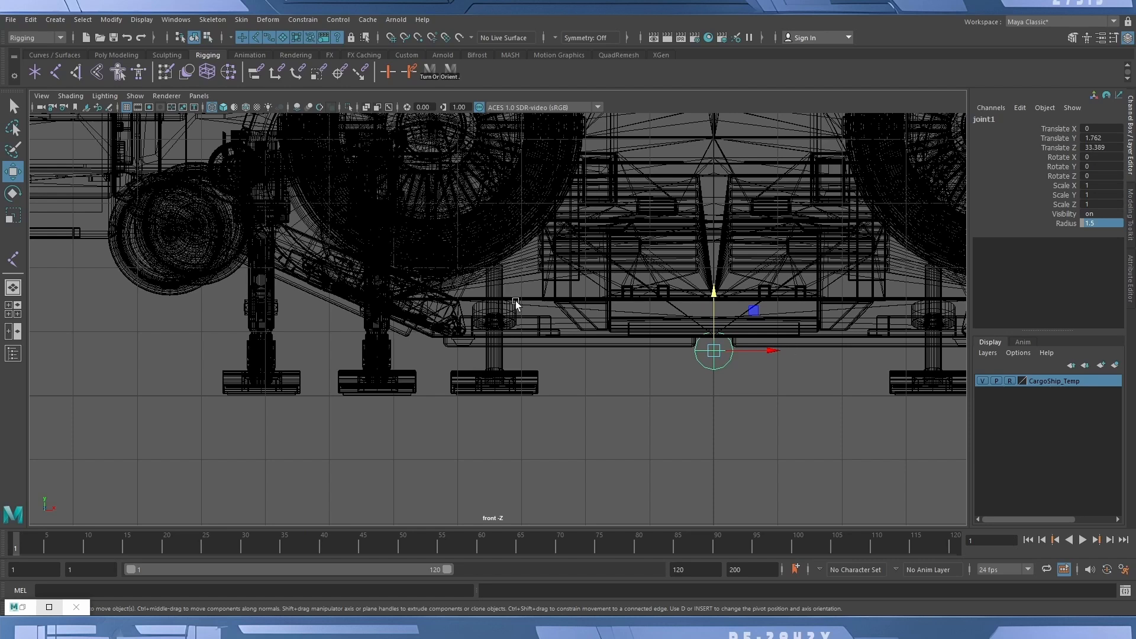
left_click_drag(770, 351, 556, 363)
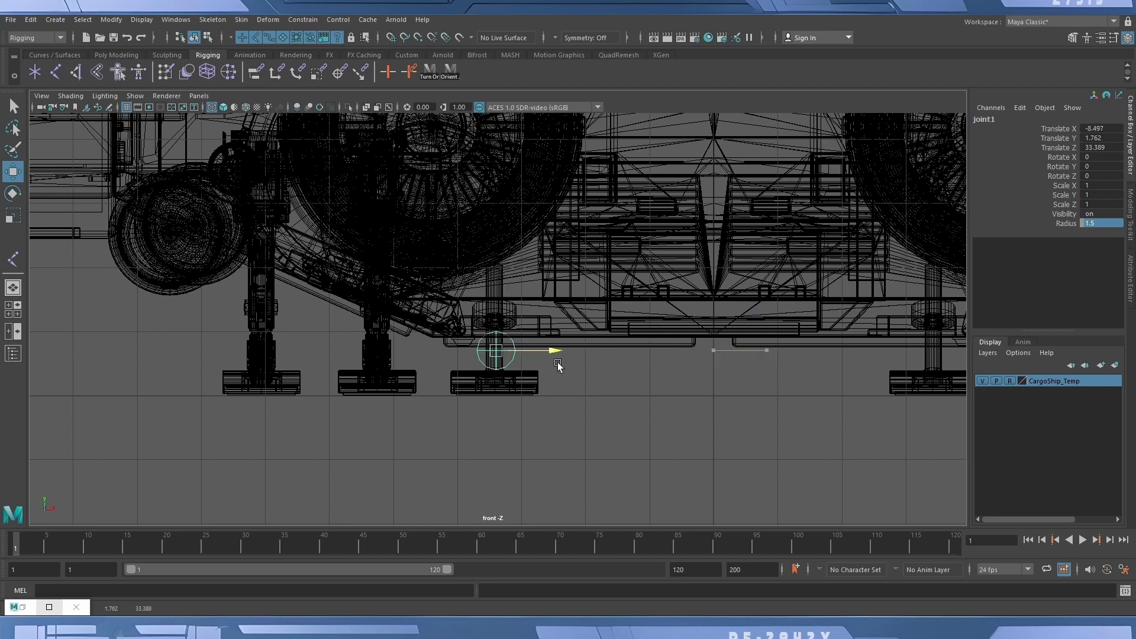
Shift the joint outward along X onto the middle landing leg, at about X -13.155.
middle_click_drag(556, 362, 711, 370, "alt")
left_click_drag(703, 367, 513, 367)
key("v")
scroll(513, 367, "up", 4)
scroll(538, 398, "down", 3)
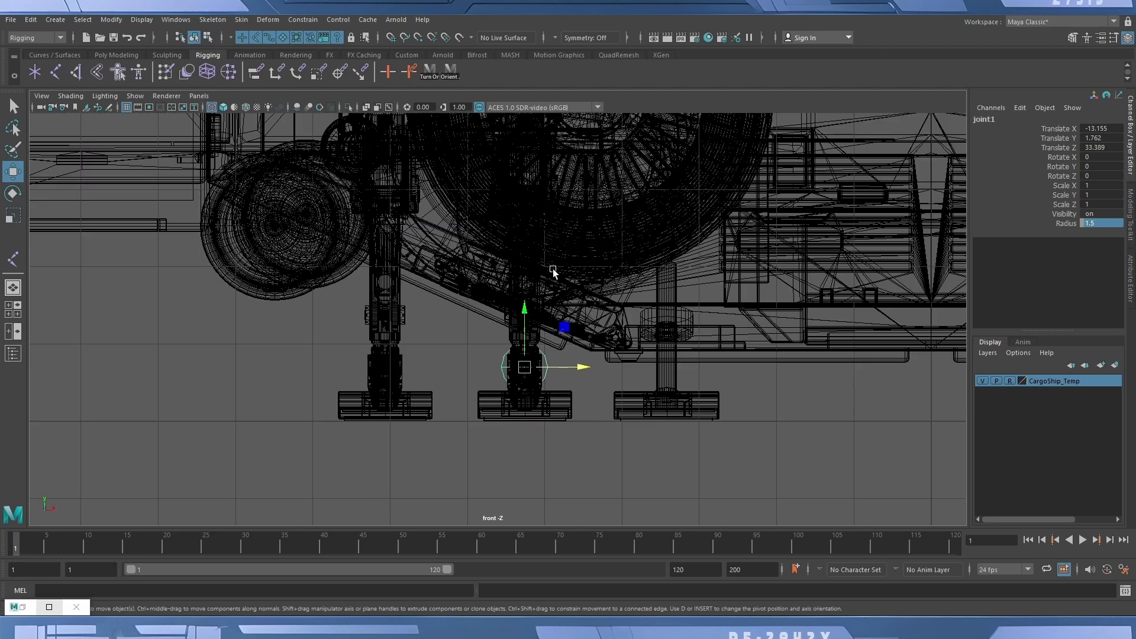
Restore the four-view layout and check the joint's placement under the ship in the perspective view.
scroll(664, 359, "down", 3)
key("space")
left_click_drag(742, 258, 710, 261, "alt")
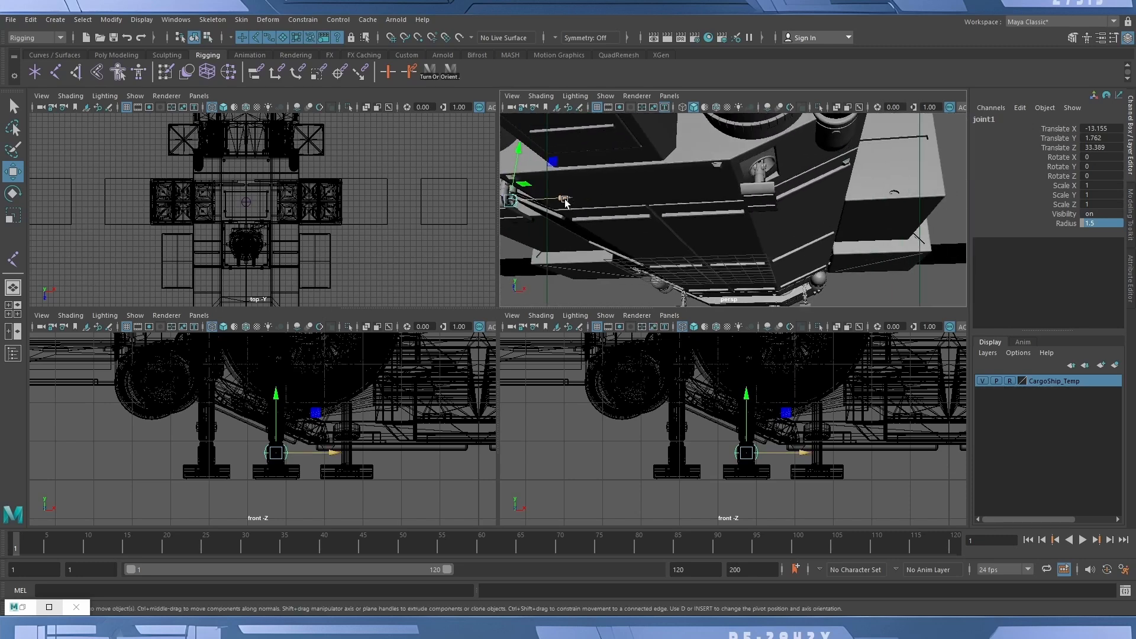
Set the joint's Translate X to 13.155 so it sits on the matching front landing leg across the ship.
middle_click_drag(390, 487, 127, 465, "alt")
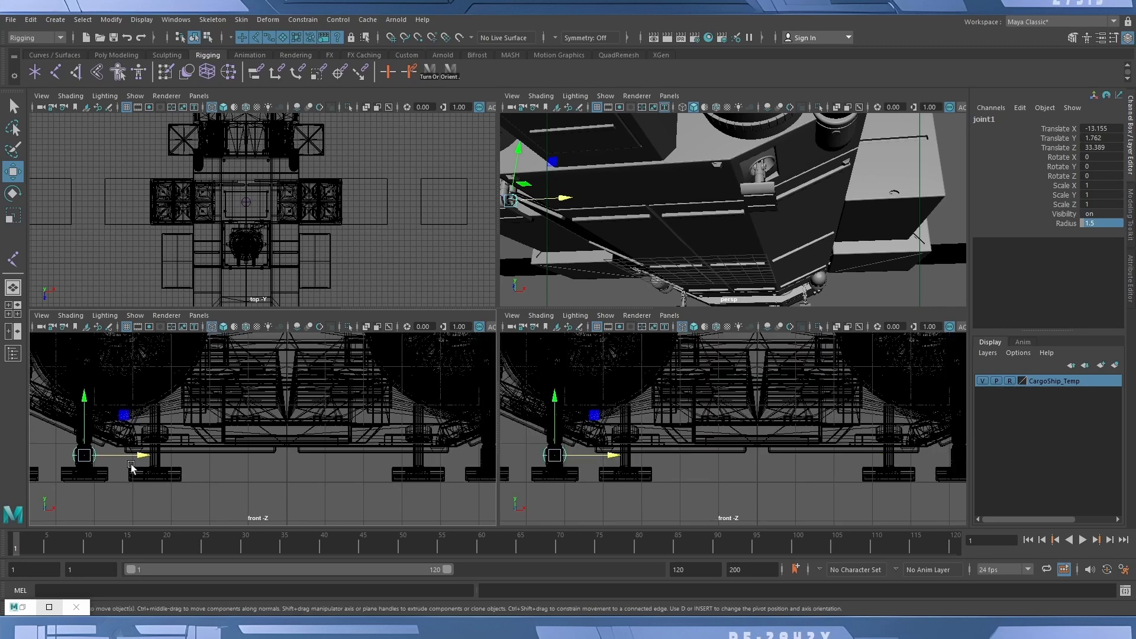
left_click(165, 454)
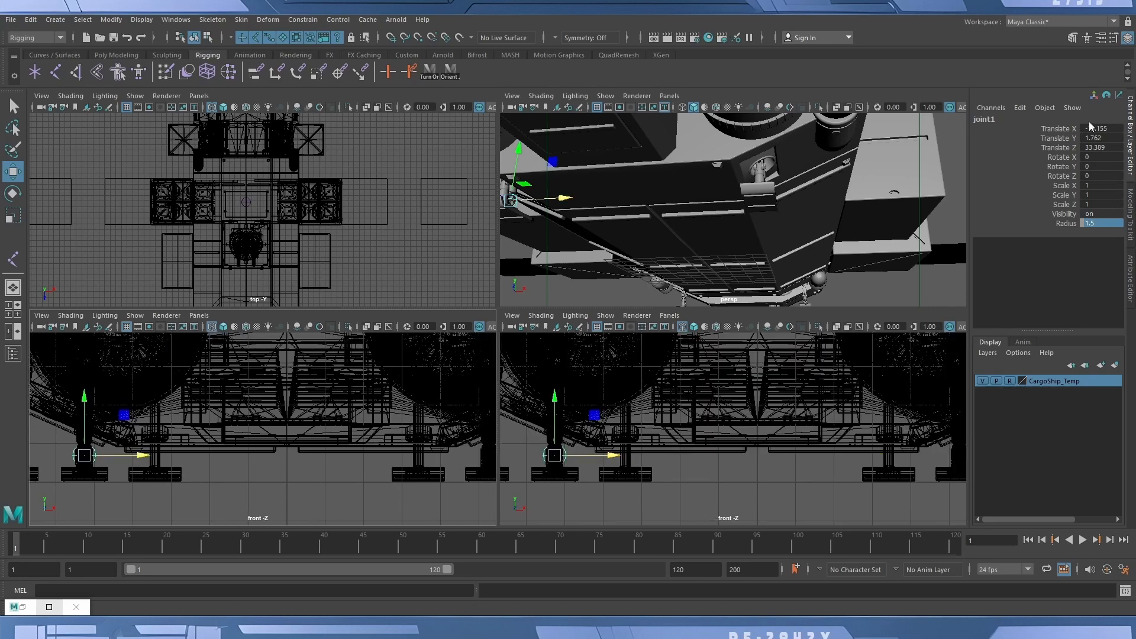
left_click(1121, 129)
key("Home")
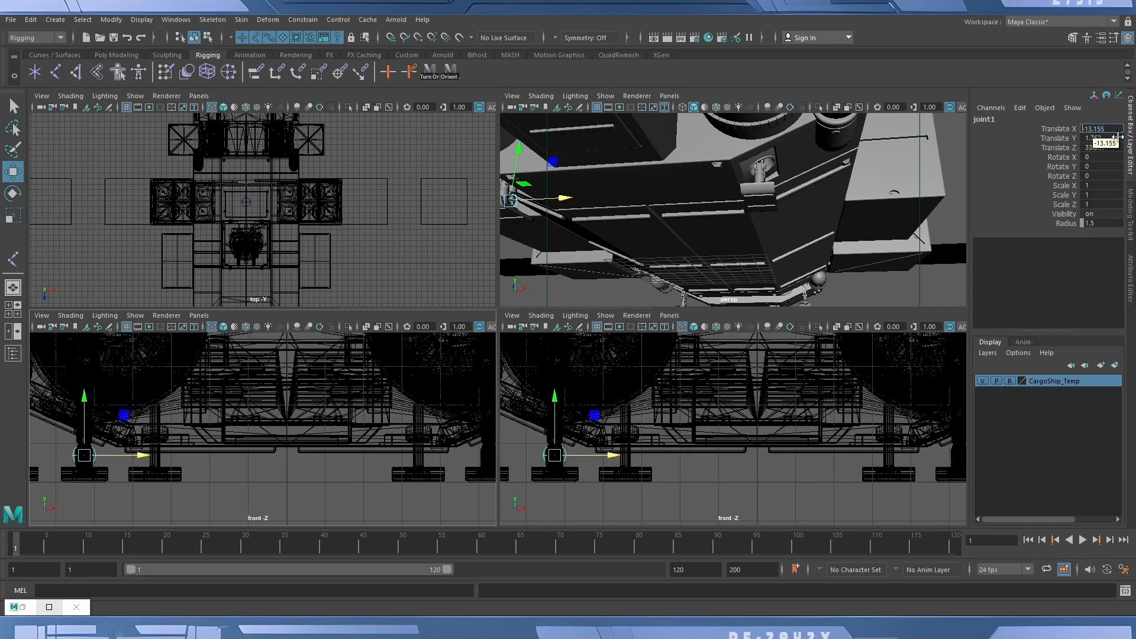
key("Delete")
key("Return")
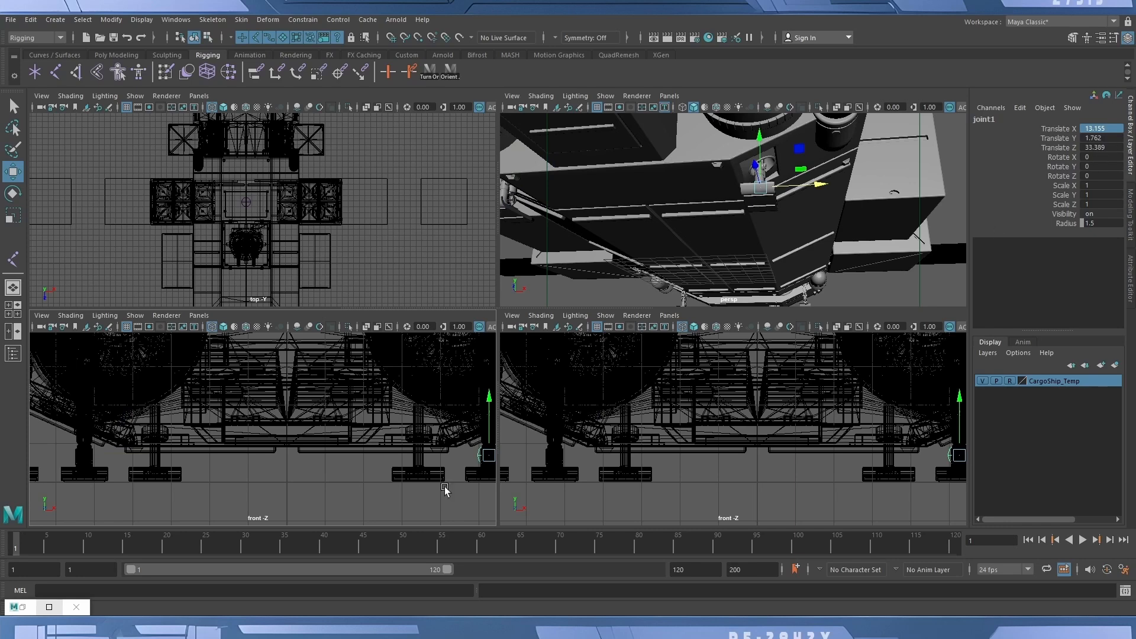
middle_click_drag(375, 434, 218, 462, "alt")
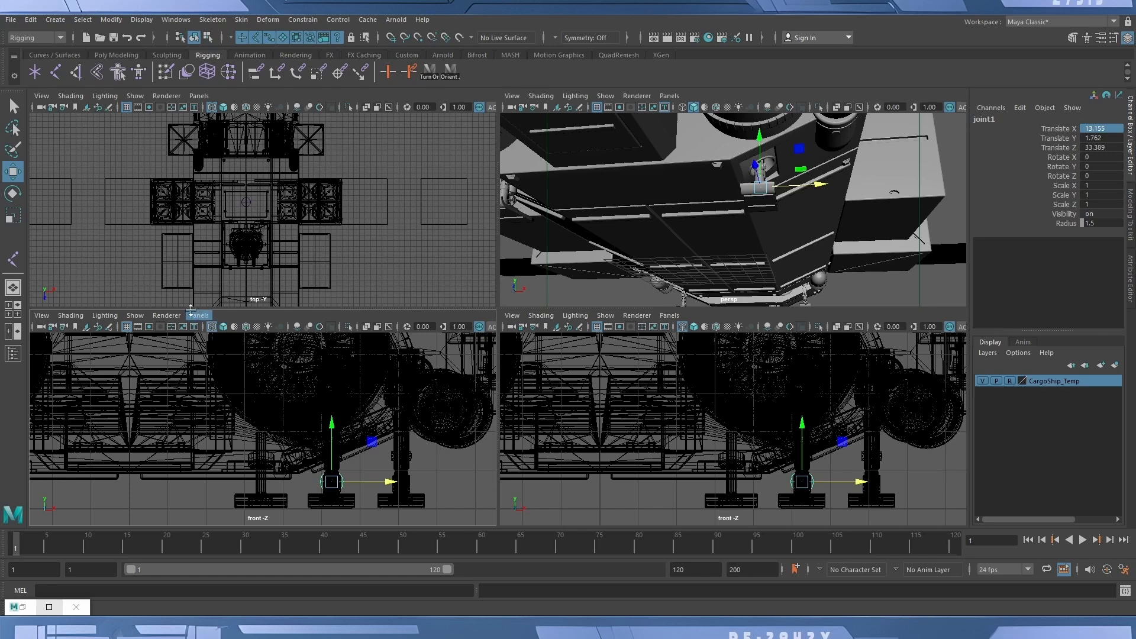
Switch the spare front view to the orthographic side view, with the front landing leg and its joint in frame.
left_click(197, 318)
mouse_move(272, 354)
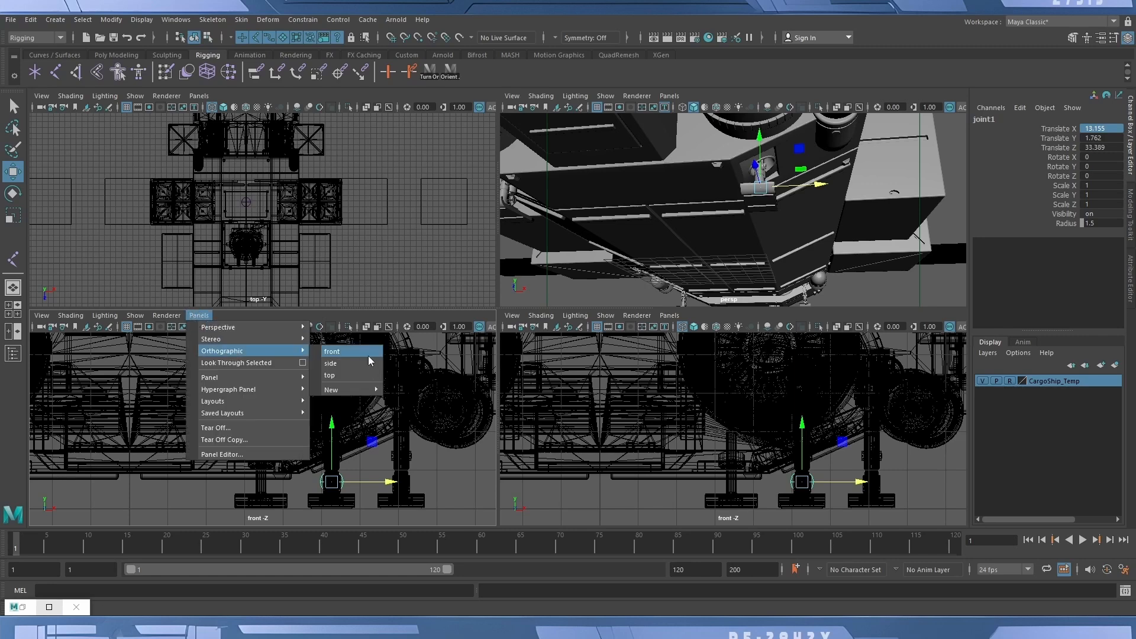
left_click(356, 365)
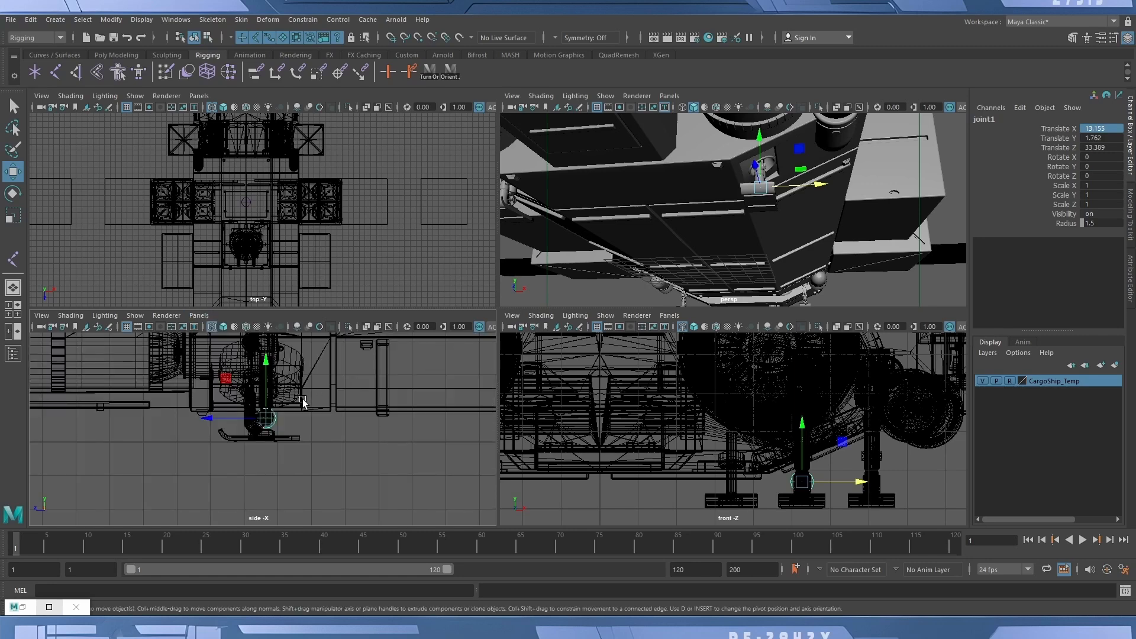
middle_click_drag(299, 393, 409, 407, "alt")
Duplicate the front gear joint and move the copy back along Z to the middle landing leg, at about Z -58.8.
key("ctrl+d")
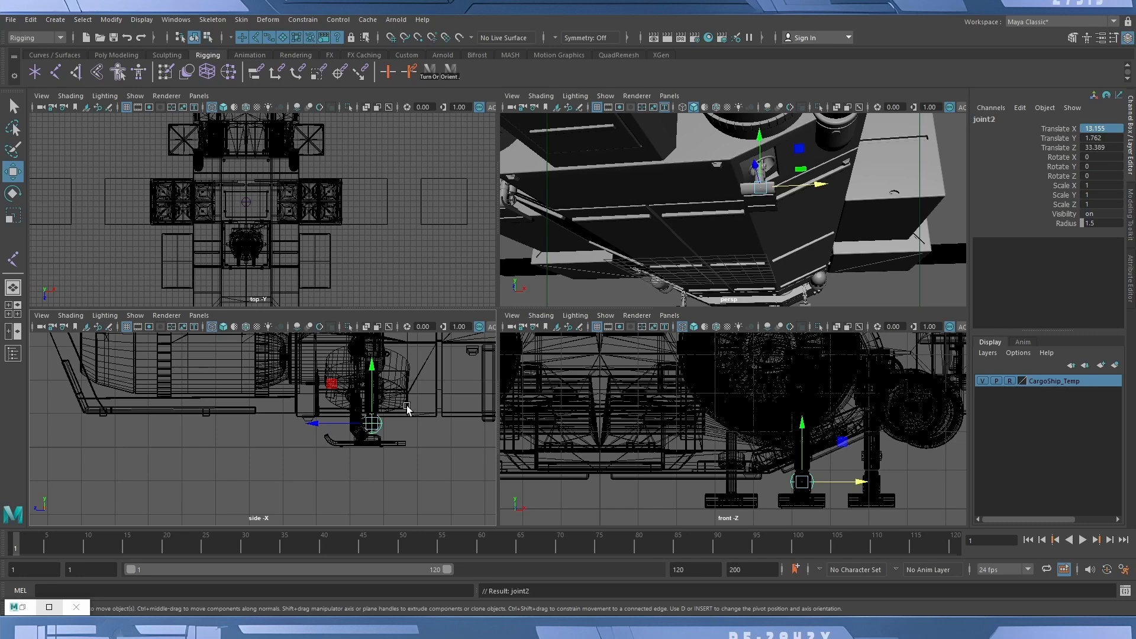
left_click_drag(320, 422, 159, 426)
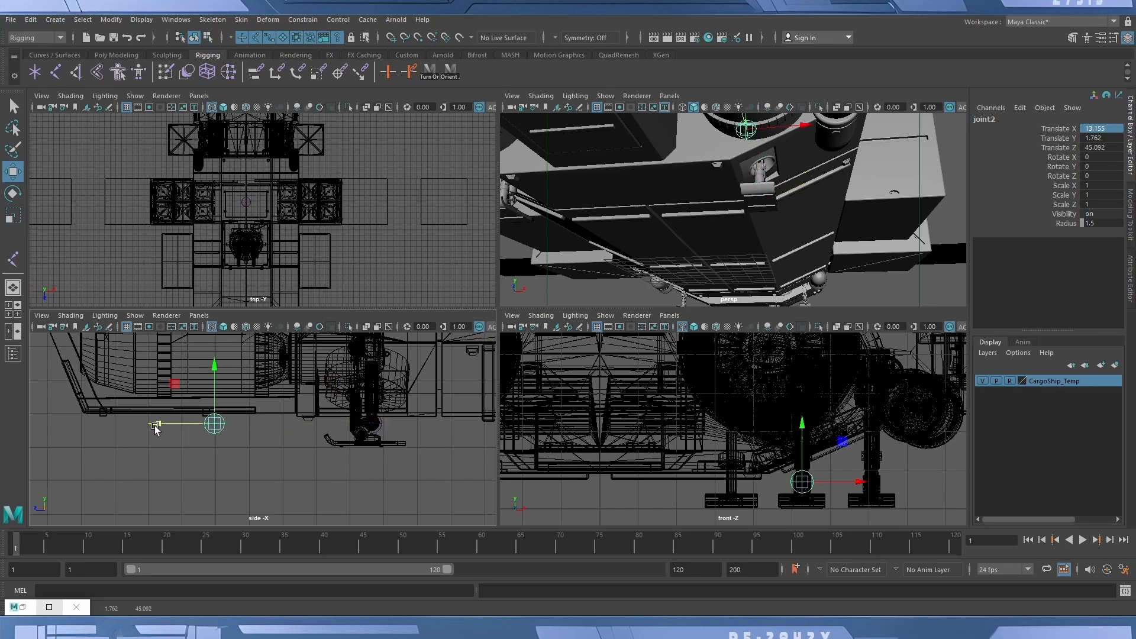
middle_click_drag(160, 426, 96, 447, "alt")
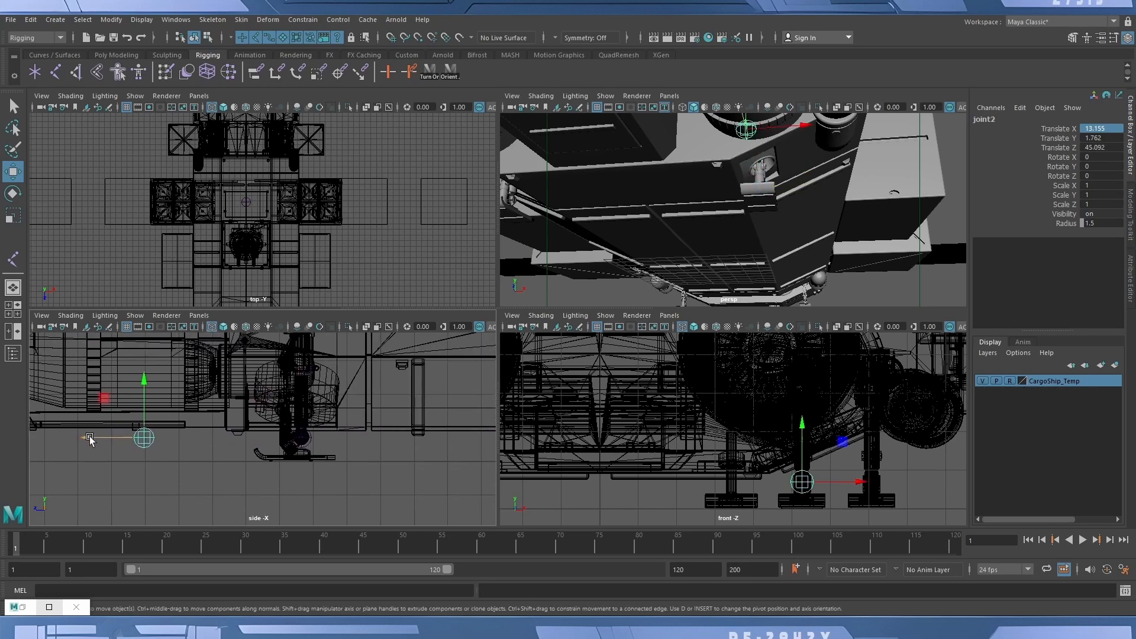
left_click_drag(92, 439, 288, 443)
middle_click_drag(356, 437, 142, 429, "alt")
left_click_drag(244, 433, 603, 435)
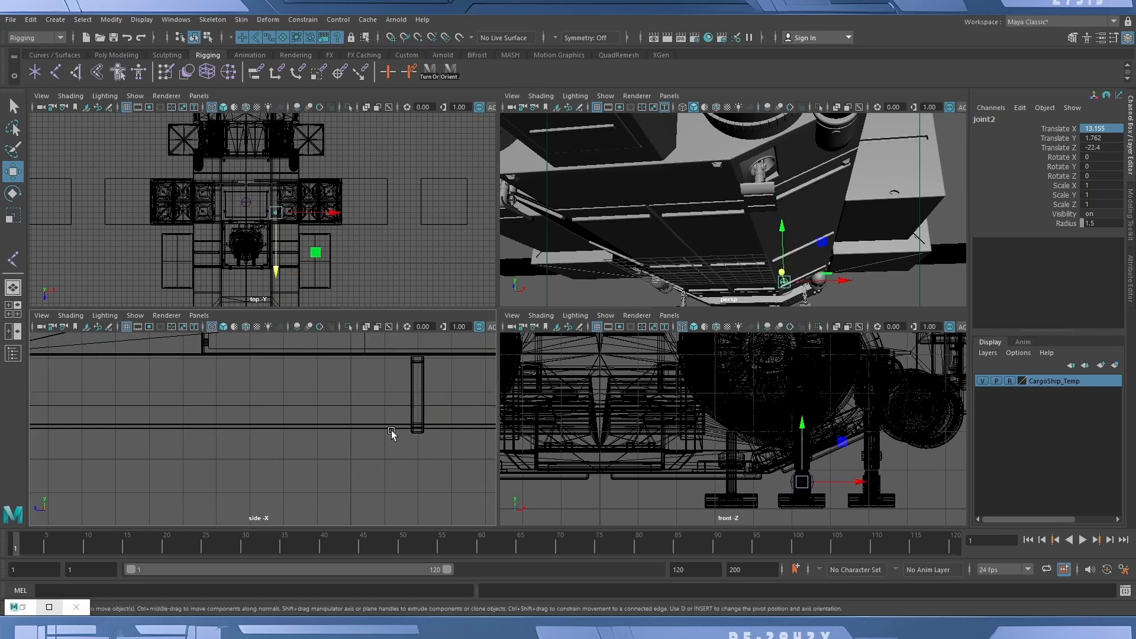
middle_click_drag(401, 432, 219, 447, "alt")
left_click_drag(183, 456, 370, 460)
middle_click_drag(344, 467, 196, 465, "alt")
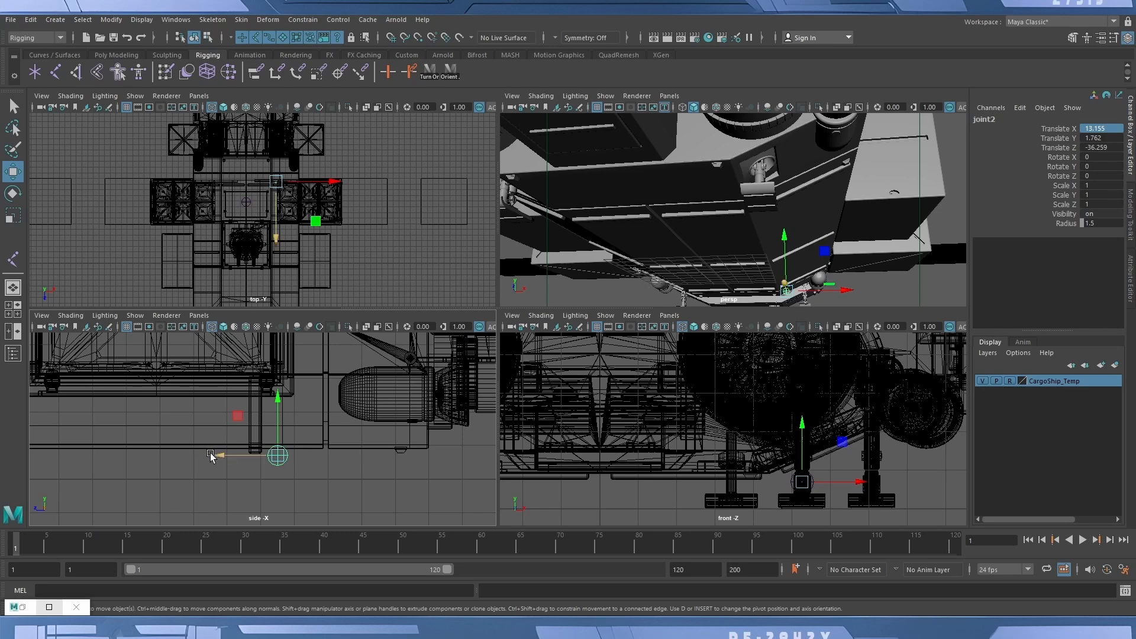
left_click_drag(210, 457, 407, 456)
middle_click_drag(407, 456, 223, 456, "alt")
middle_click_drag(316, 461, 221, 456, "alt")
left_click_drag(204, 451, 269, 455)
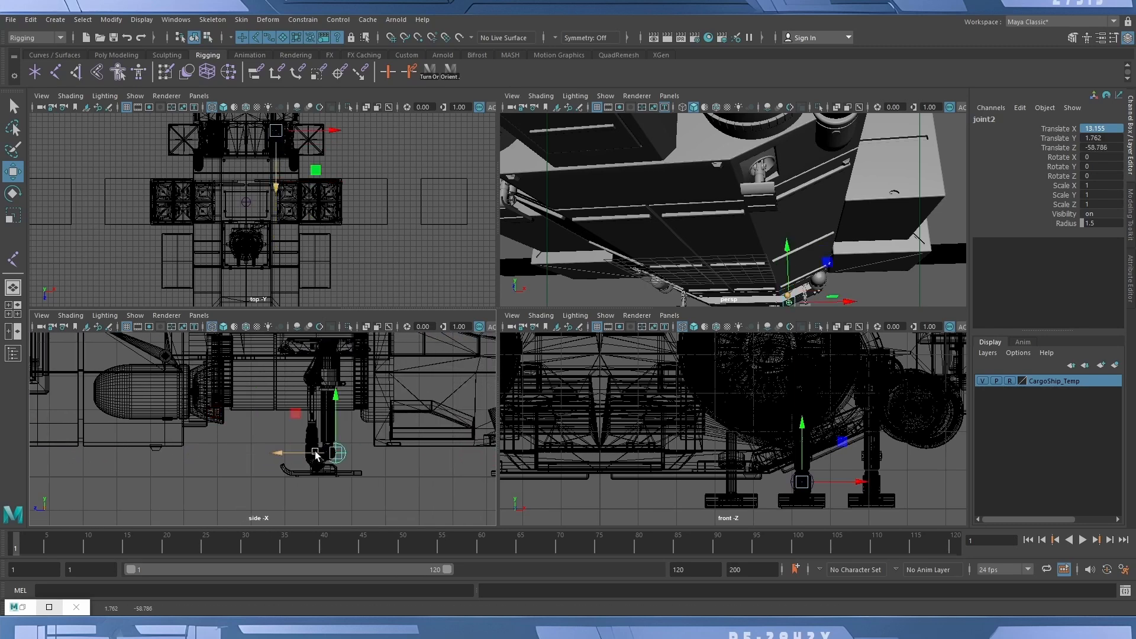
Snap the duplicated joint along Z to the centre of the leg's round ankle pivot, at Z -58.213, keeping Y at 1.762.
right_click_drag(269, 455, 337, 392, "alt")
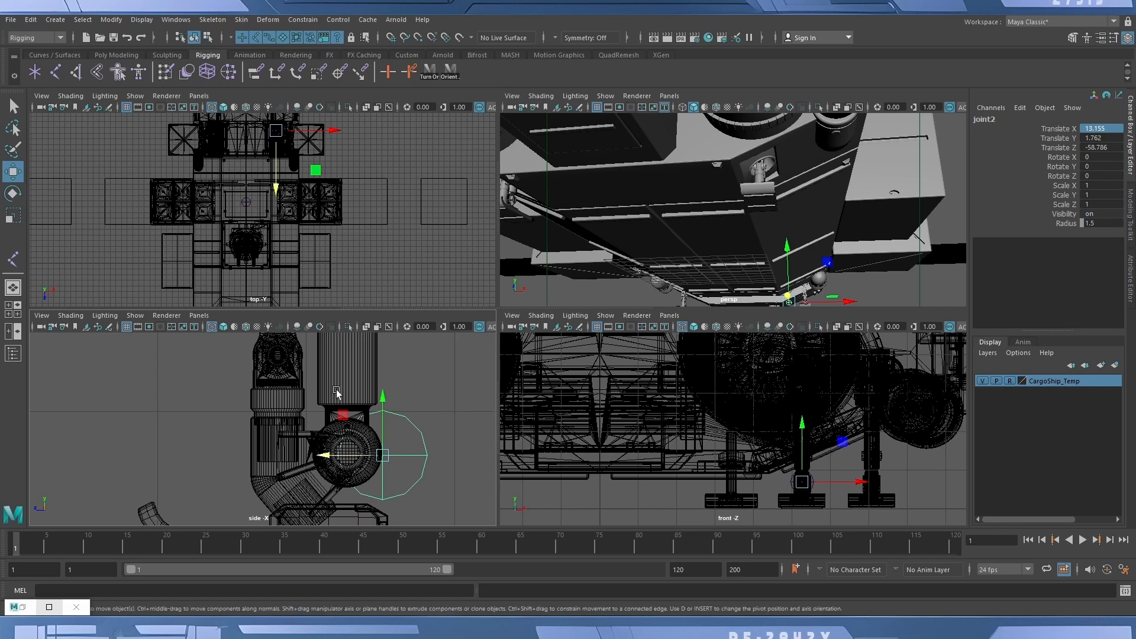
scroll(373, 455, "up", 1)
key("v")
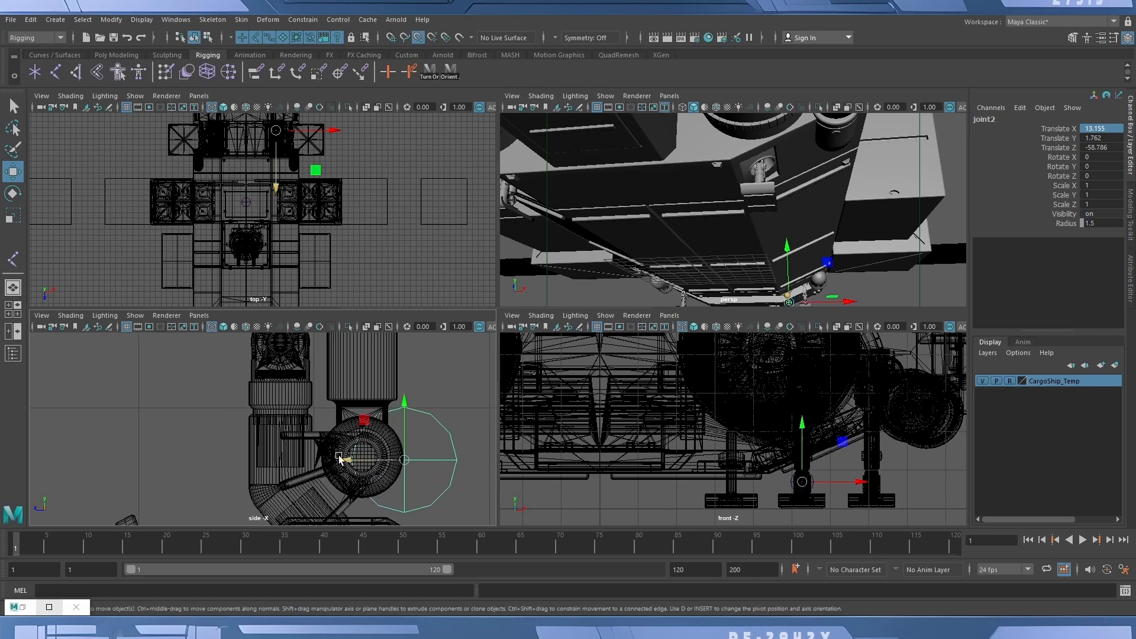
left_click_drag(345, 458, 370, 349)
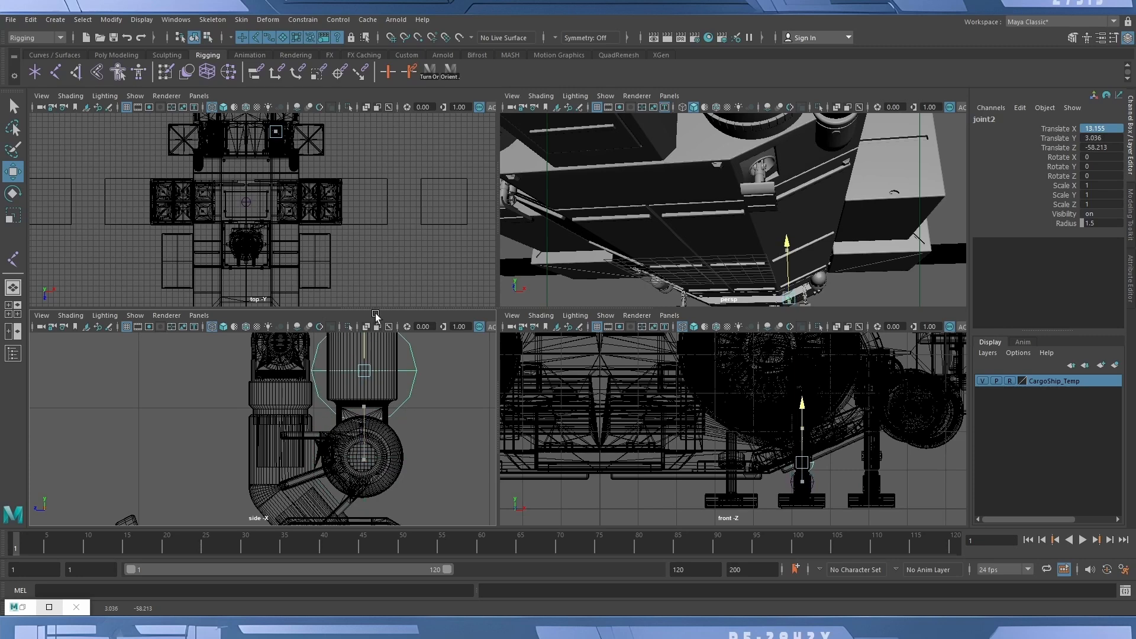
key("ctrl+z")
Duplicate the middle gear joint and move the copy back along Z to the rear landing leg, at about Z -72.2.
middle_click_drag(456, 404, 230, 412, "alt")
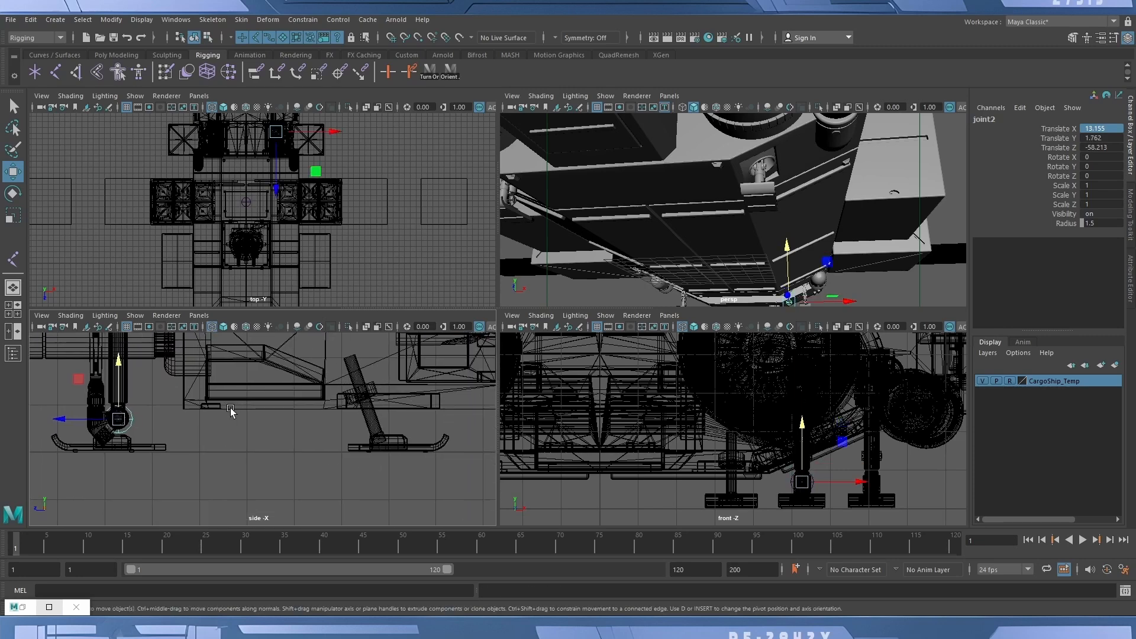
left_click(185, 435)
left_click(126, 428)
key("ctrl+d")
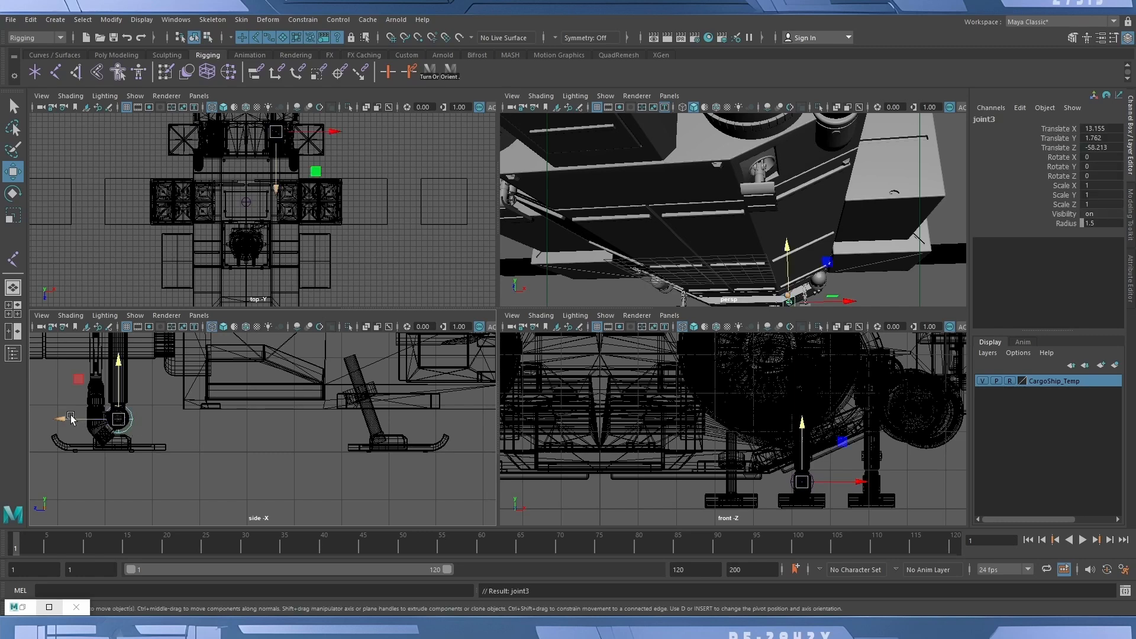
left_click_drag(70, 418, 324, 420)
Snap the rear joint onto the lower end of the slanted strut inside the skid housing, at Y 0.511 and Z -72.025.
scroll(331, 421, "up", 5)
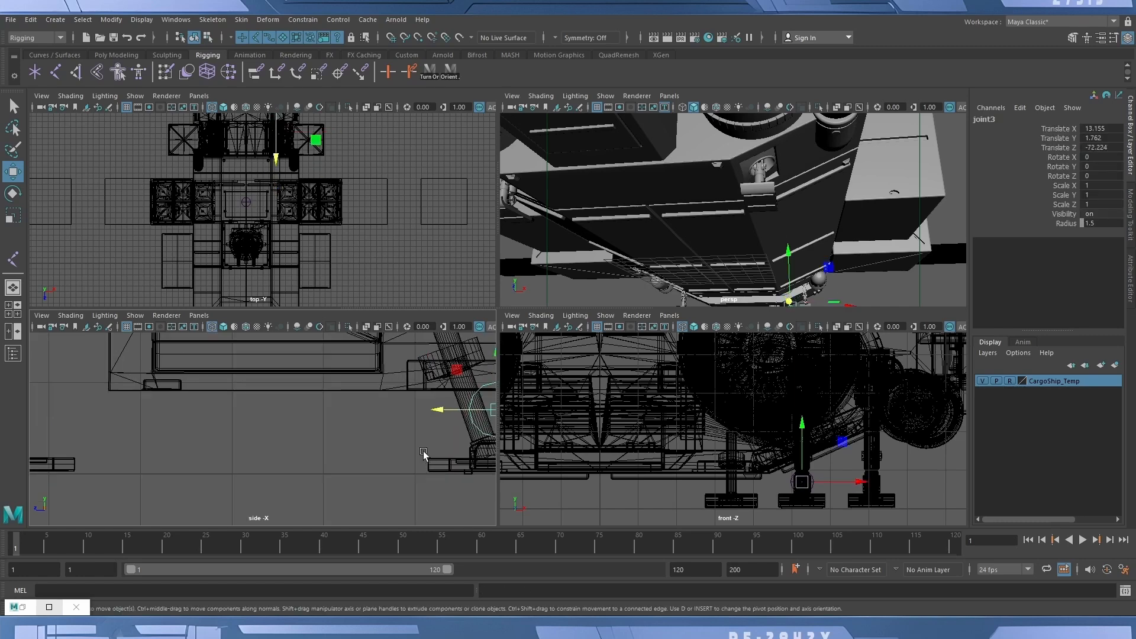
middle_click_drag(424, 454, 285, 448, "alt")
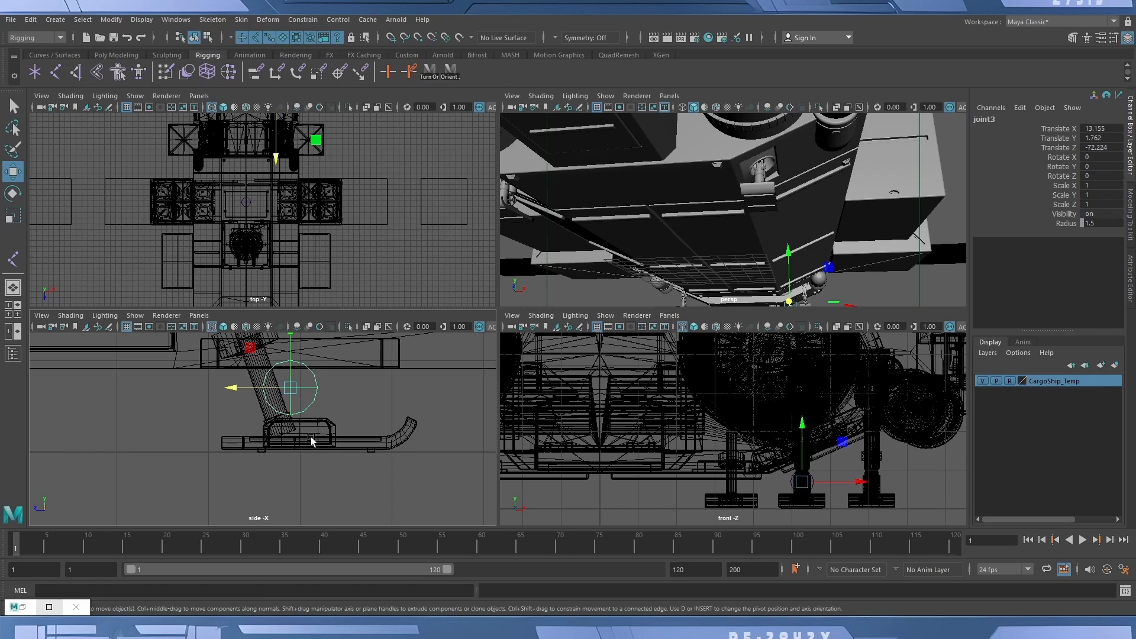
scroll(309, 423, "up", 4)
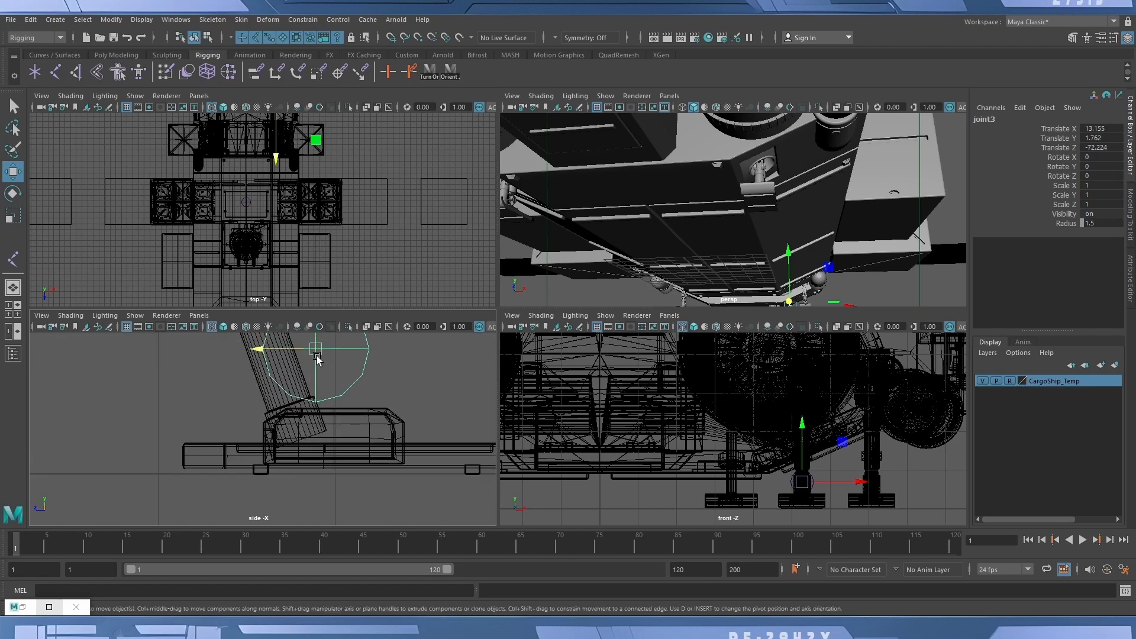
left_click_drag(317, 359, 336, 440)
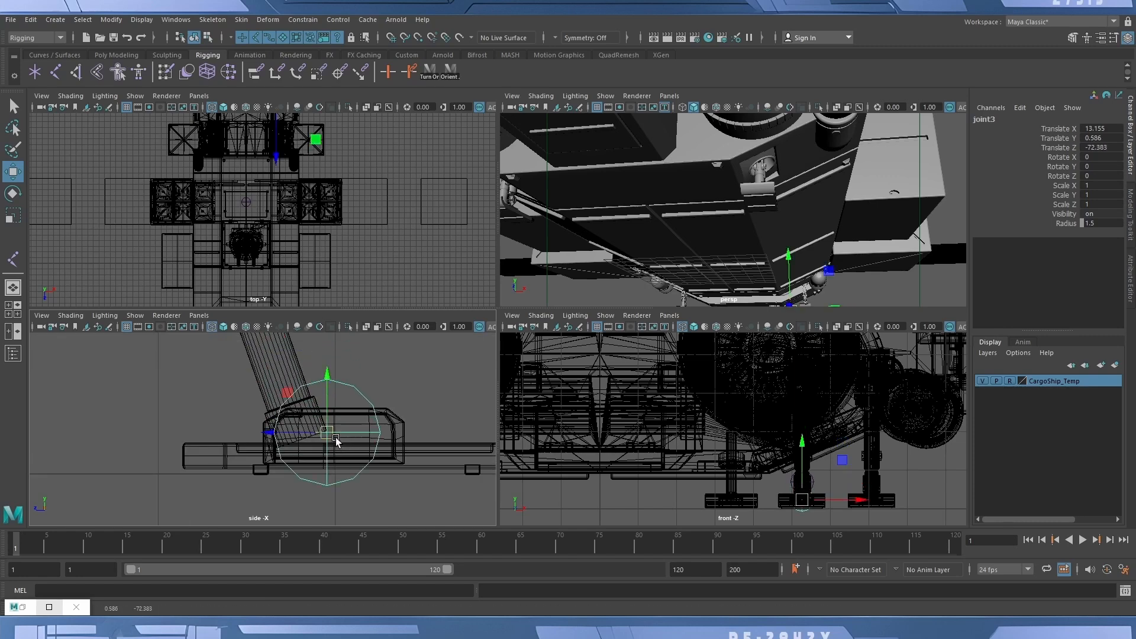
key("ctrl+z")
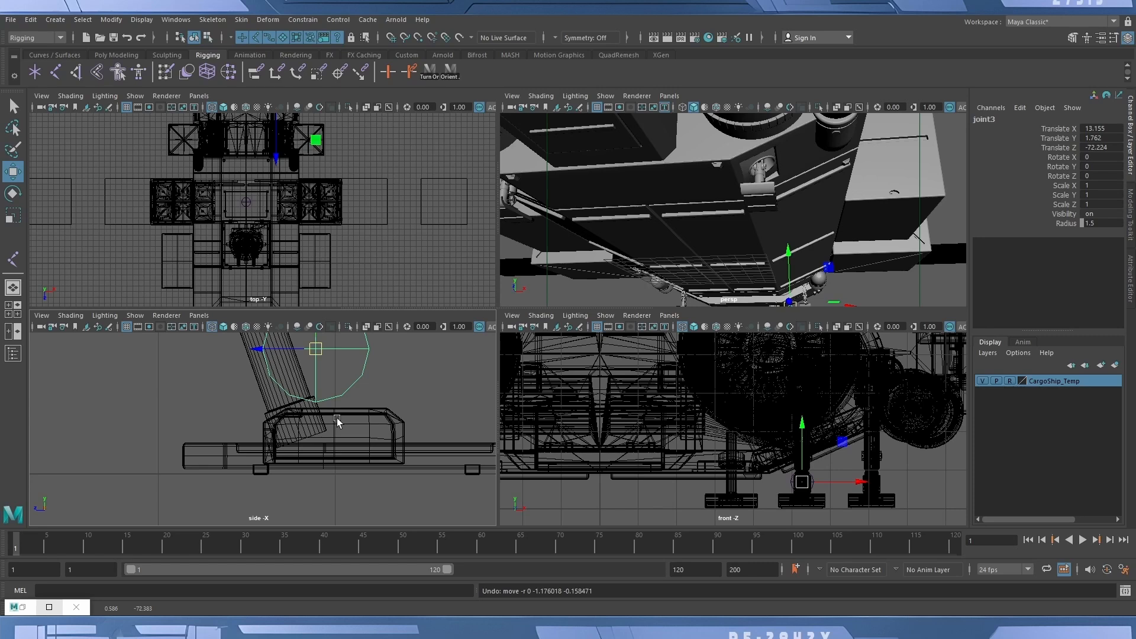
middle_click_drag(338, 420, 338, 464, "alt")
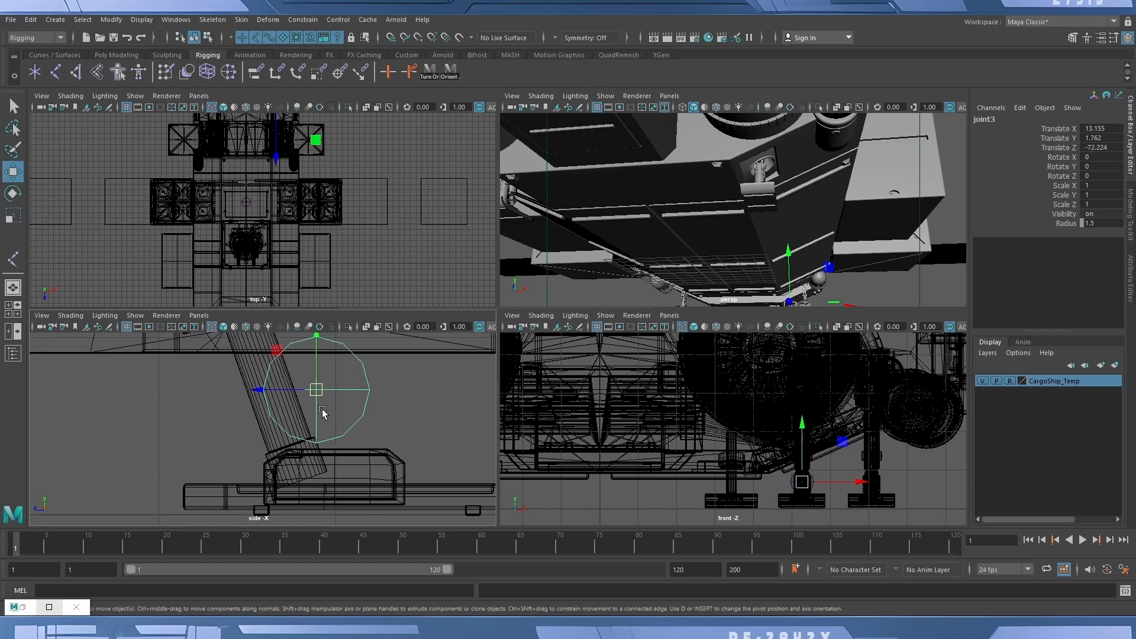
left_click(318, 357)
key("v")
left_click_drag(317, 352, 303, 483)
key("v")
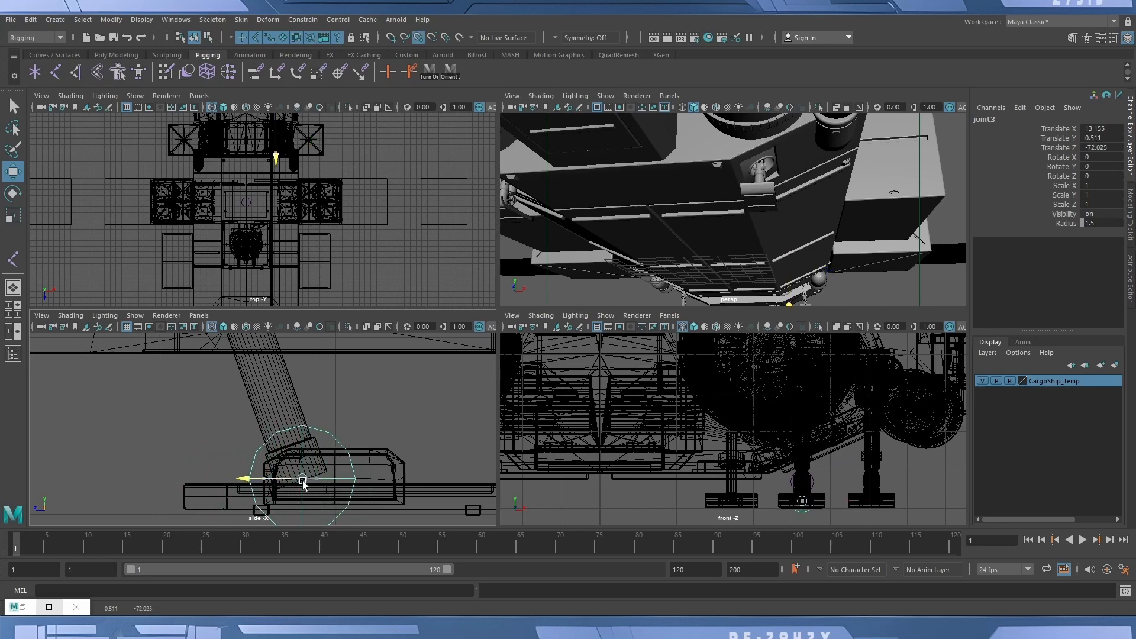
Show the Outliner and rename joint1 as ForeGear_jnt.
scroll(388, 437, "down", 5)
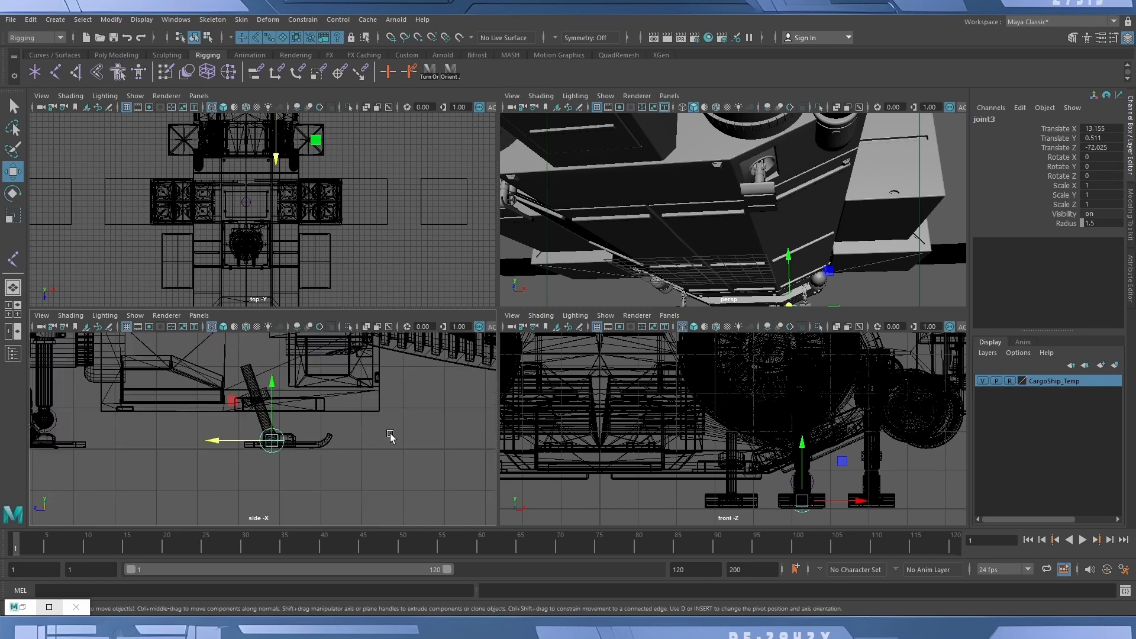
middle_click_drag(363, 418, 424, 495, "alt")
right_click_drag(423, 495, 332, 478, "alt")
middle_click_drag(325, 474, 424, 419, "alt")
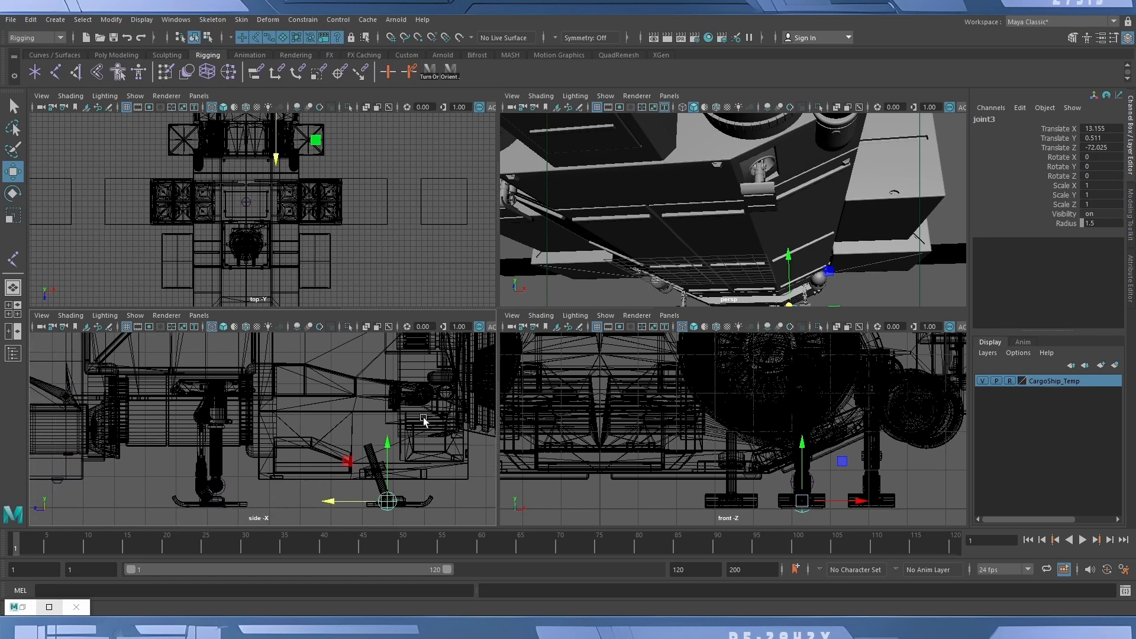
left_click(13, 354)
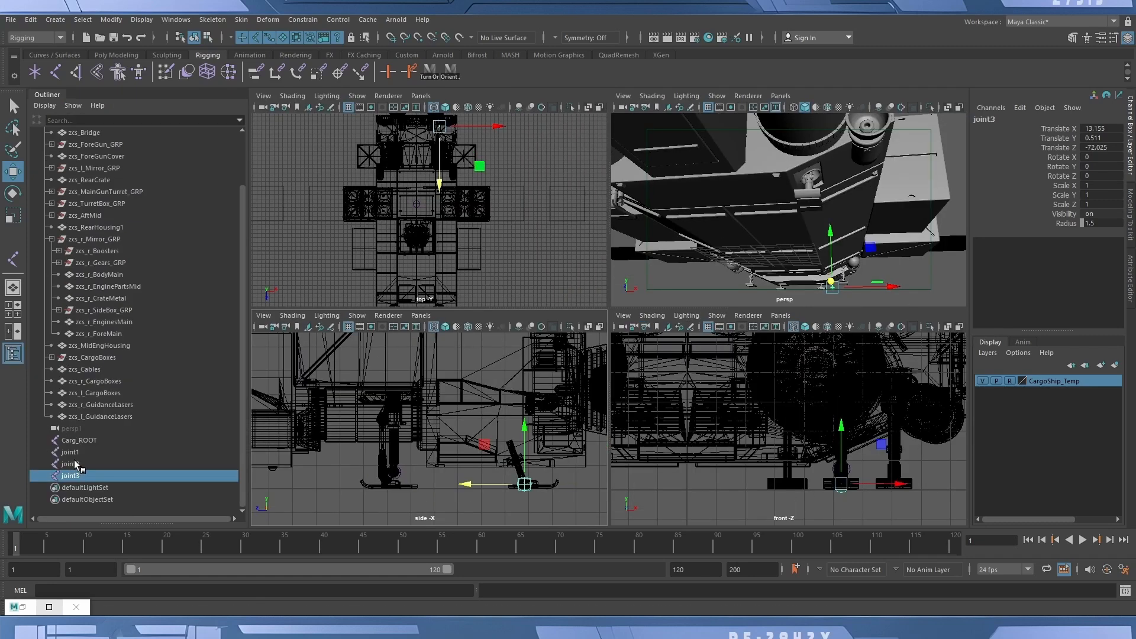
left_click(71, 452)
double_click(81, 452)
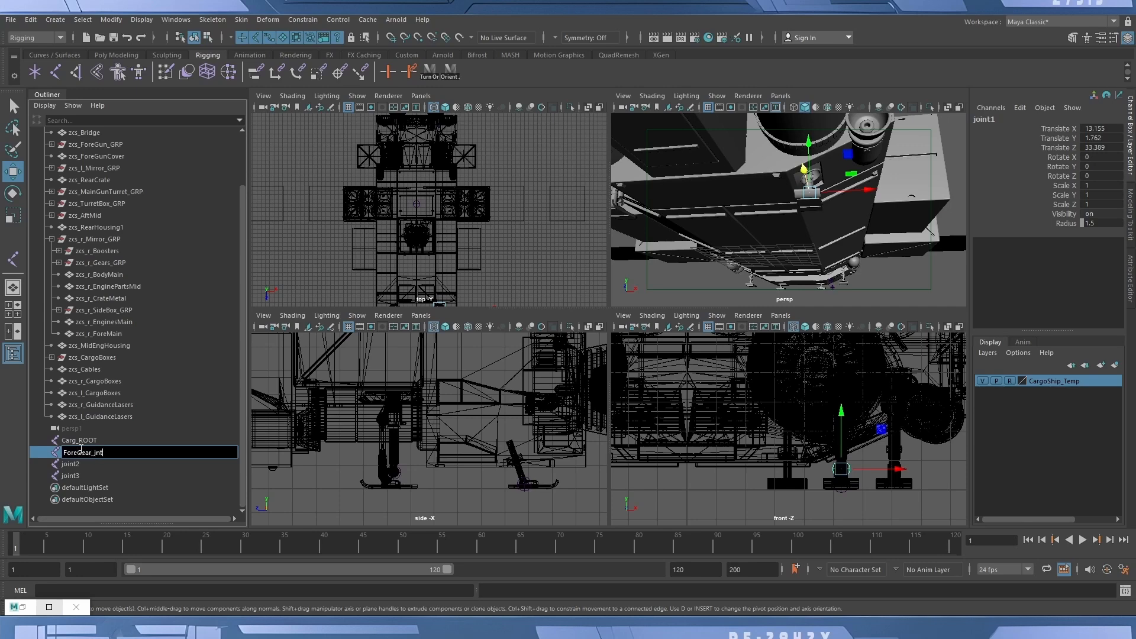
key("Return")
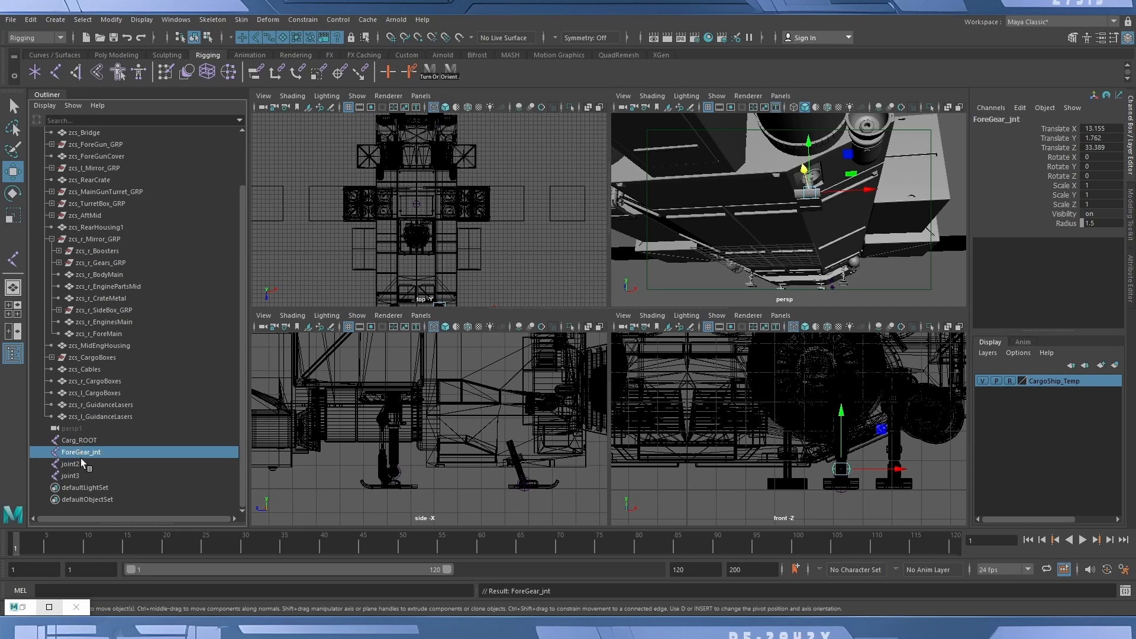
Reuse the Gear_jnt ending of the front joint's name to rename joint2 as MidGear_jnt.
double_click(80, 454)
left_click_drag(78, 453, 94, 453)
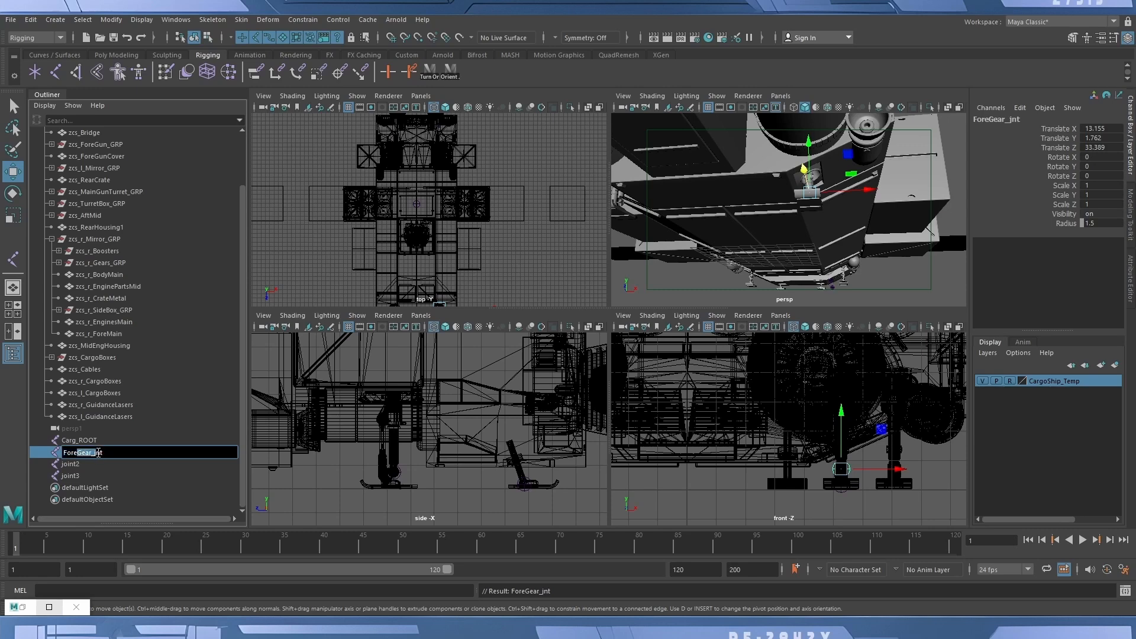
key("Return")
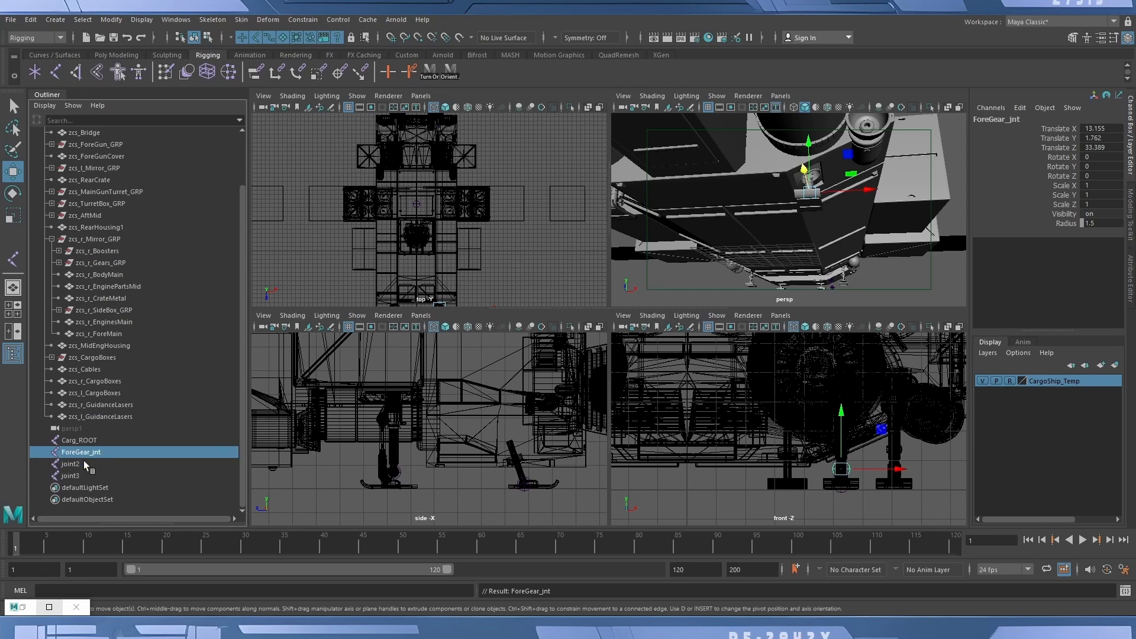
double_click(83, 465)
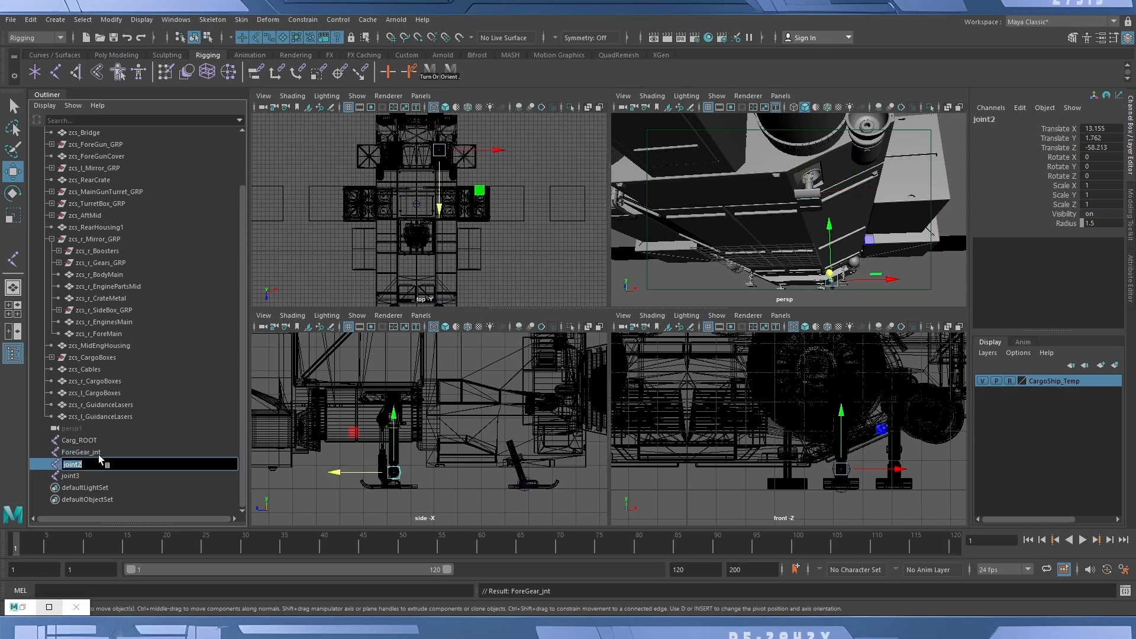
key("Return")
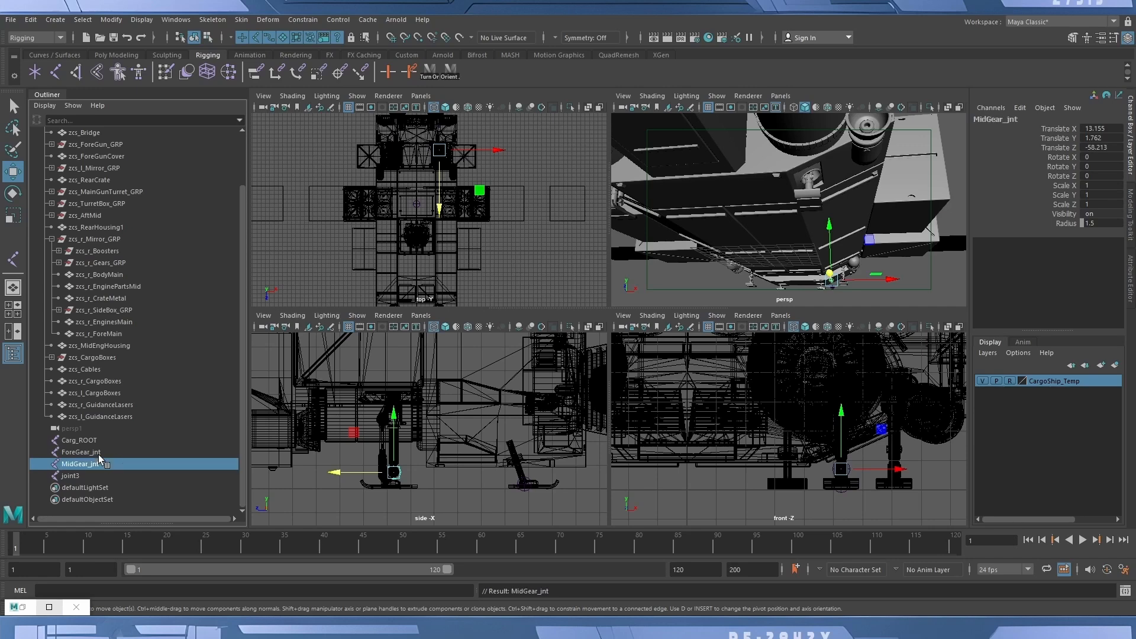
Rename joint3 as RearGear_jnt and save the scene.
double_click(75, 476)
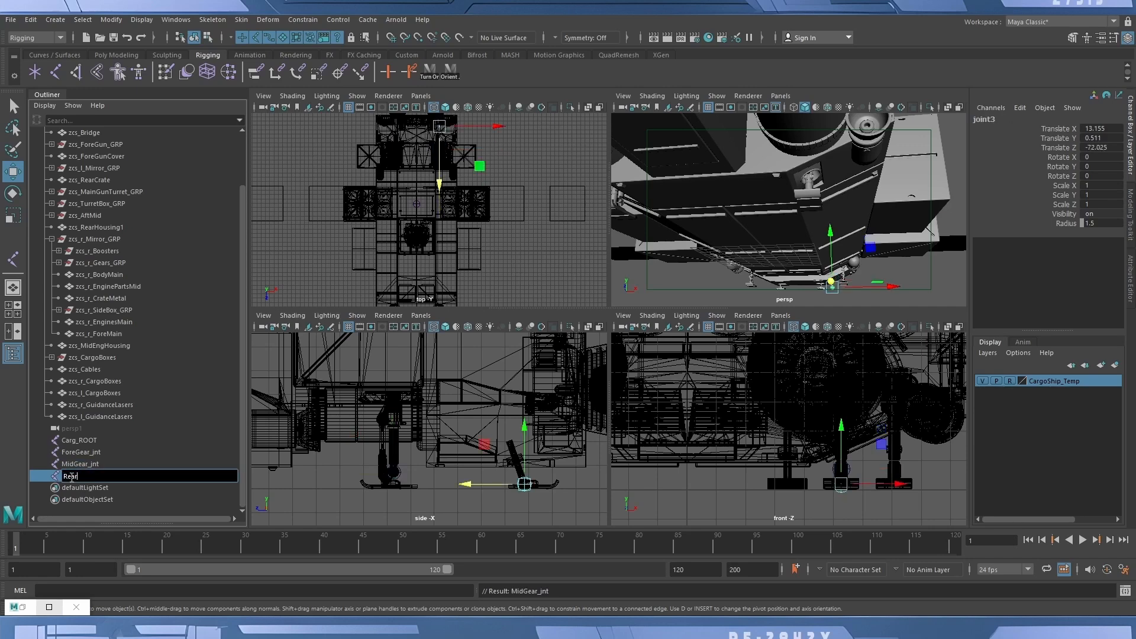
key("Return")
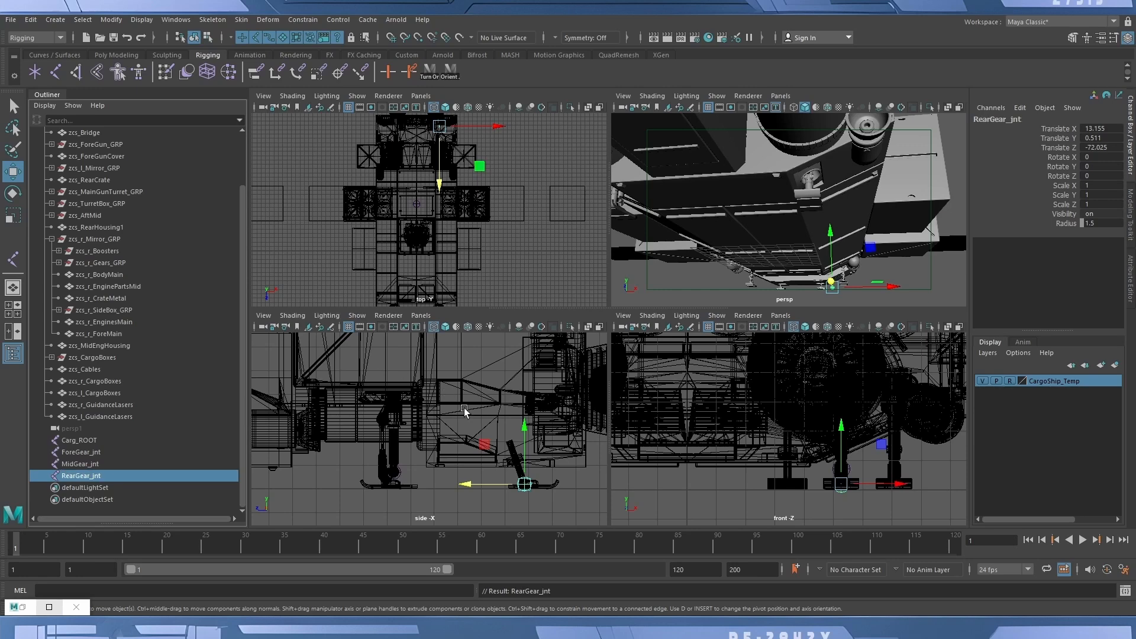
key("ctrl+s")
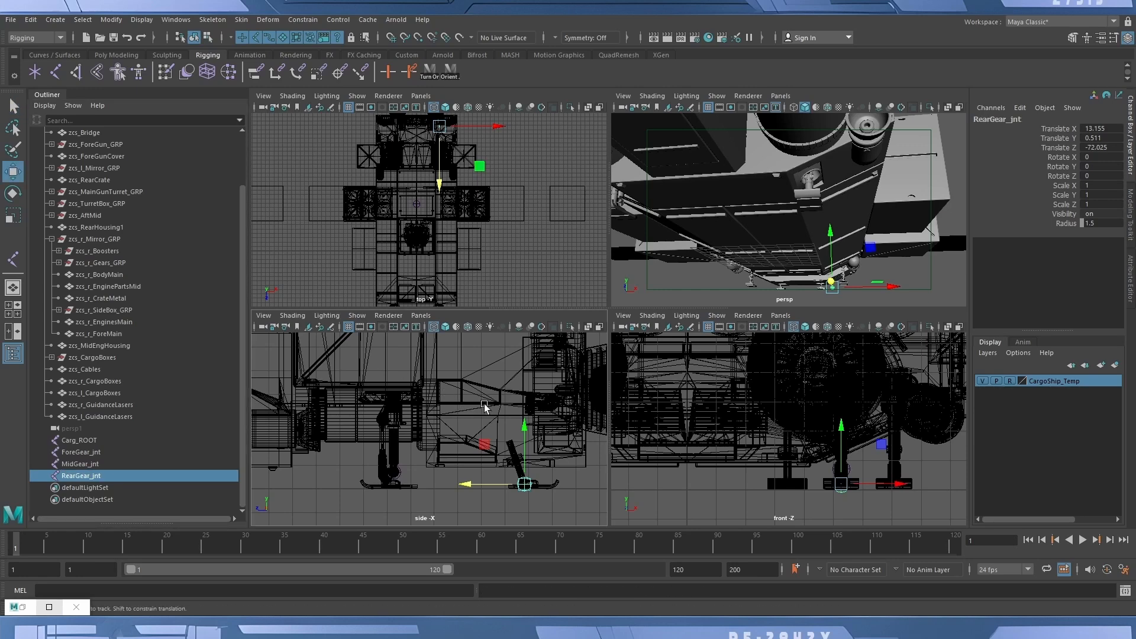
Take the CargoShip_Temp display layer out of reference mode so the ship's geometry can be selected.
middle_click_drag(480, 408, 467, 420, "alt")
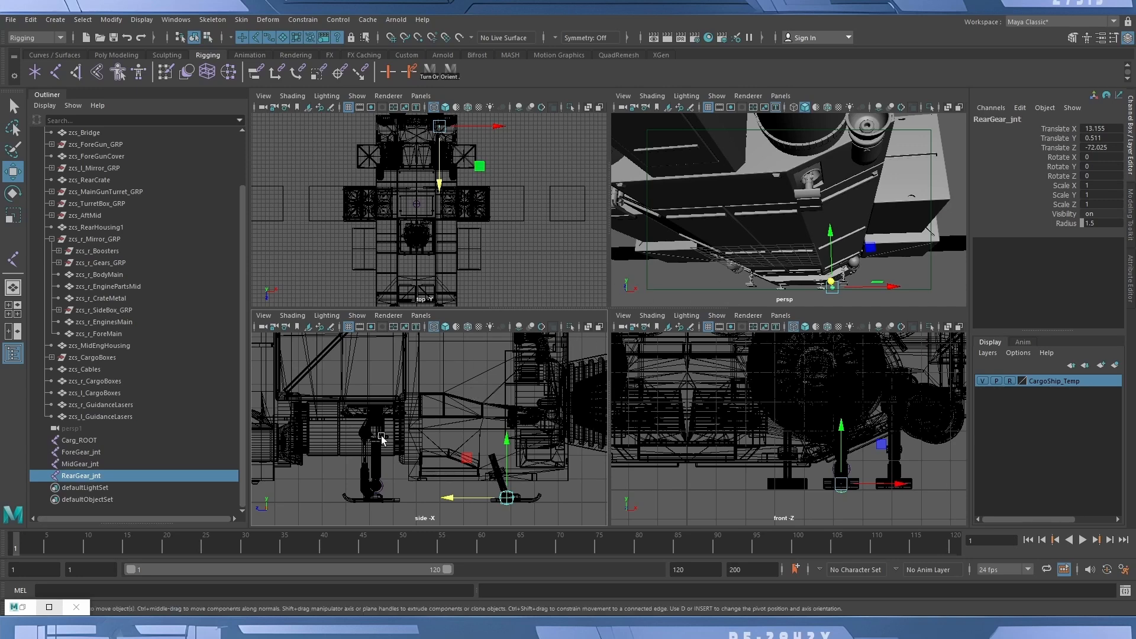
middle_click_drag(381, 436, 532, 508, "alt")
middle_click_drag(462, 427, 549, 498, "alt")
right_click_drag(536, 435, 355, 420, "alt")
middle_click_drag(299, 421, 482, 443, "alt")
mouse_move(388, 455)
middle_mouse_down("alt")
mouse_move(413, 463)
mouse_move(578, 446)
mouse_move(528, 438)
middle_mouse_up("alt")
mouse_move(404, 436)
middle_mouse_down("alt")
mouse_move(570, 401)
mouse_move(476, 424)
mouse_move(505, 459)
mouse_move(484, 426)
mouse_move(484, 388)
middle_mouse_up("alt")
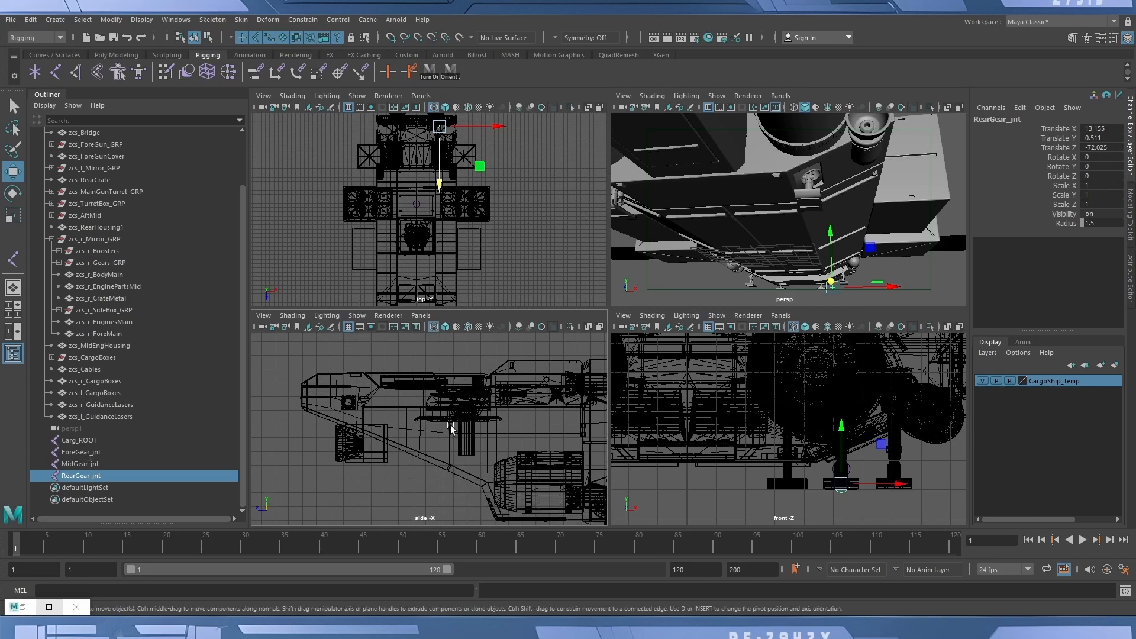
scroll(450, 427, "up", 2)
scroll(456, 414, "up", 2)
scroll(469, 398, "up", 2)
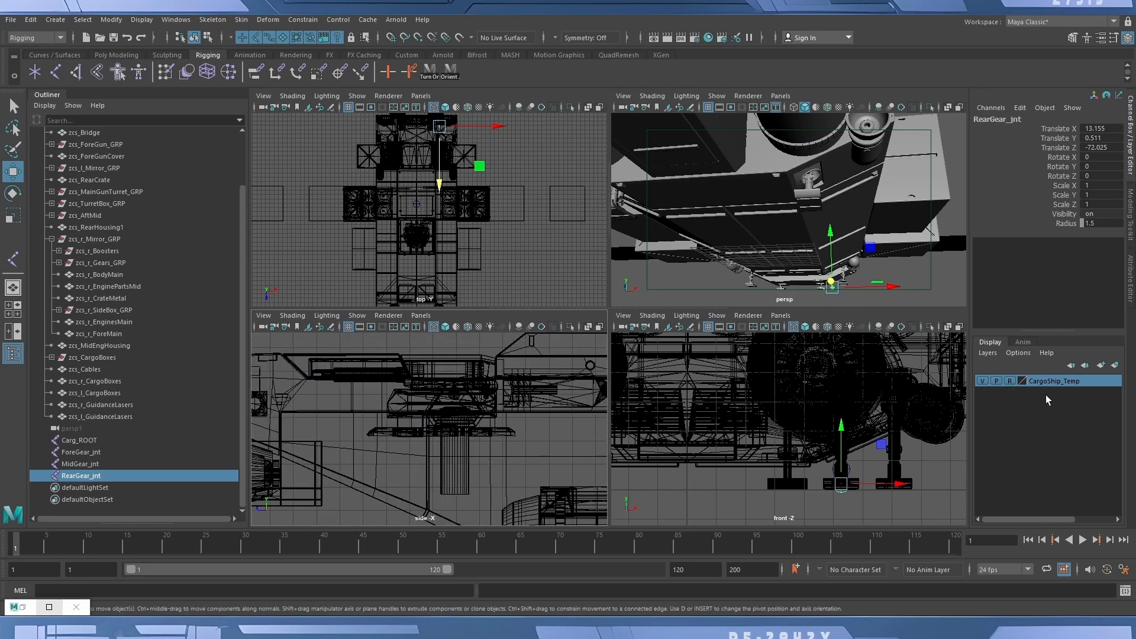
left_click(1011, 380)
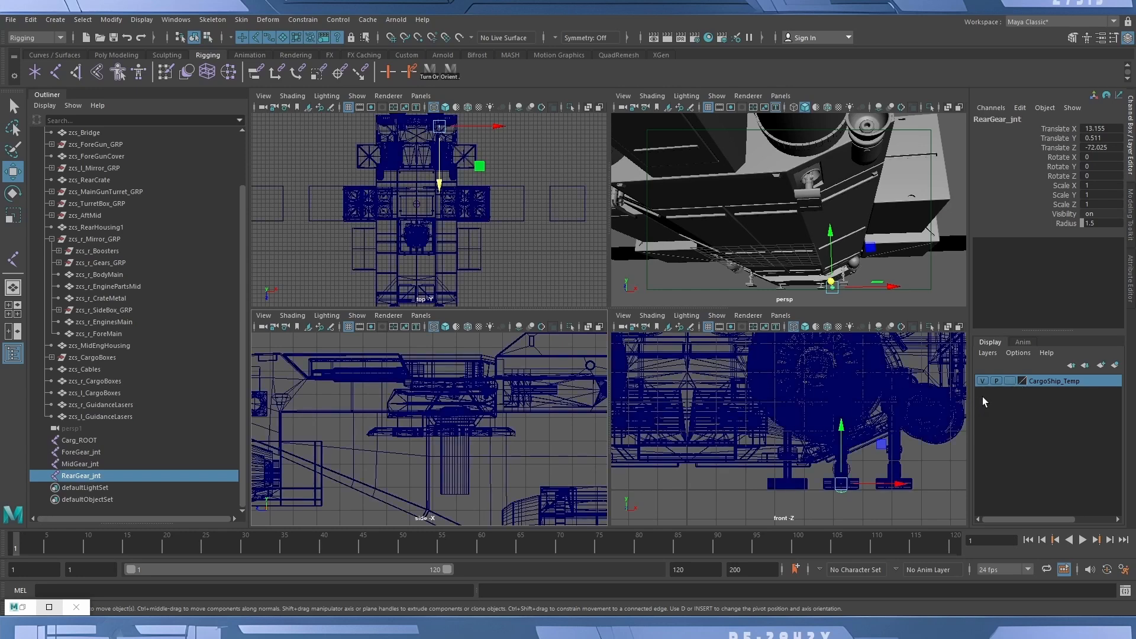
Select the riser mesh zcs_ForeGunRiser beneath the fore gun in the side view.
scroll(368, 412, "down", 2)
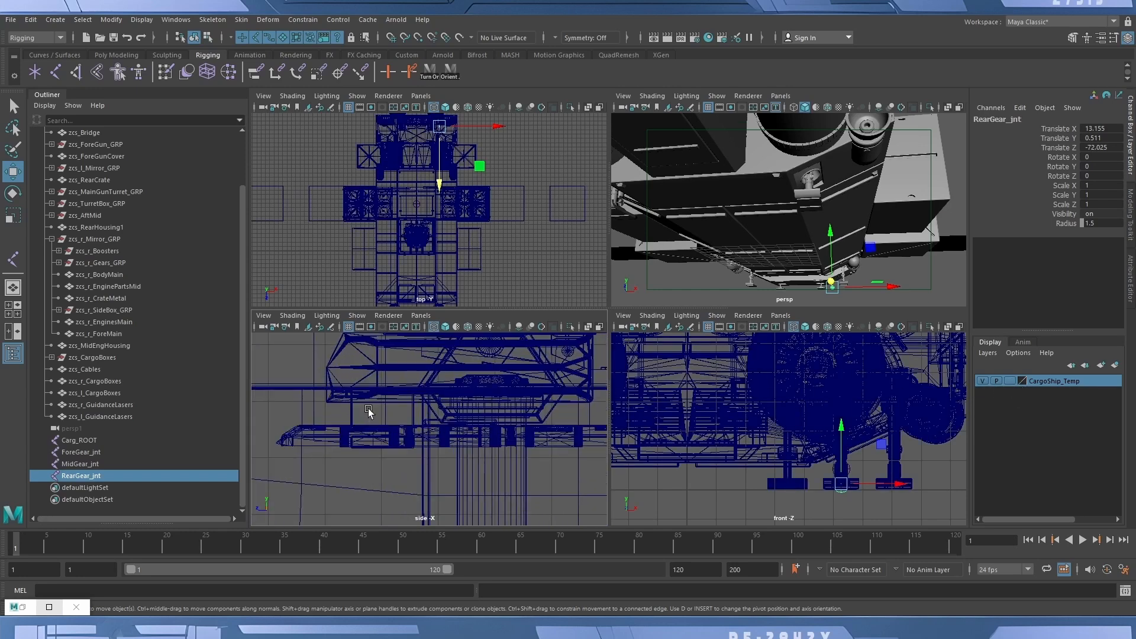
left_click(332, 358)
scroll(411, 428, "up", 5)
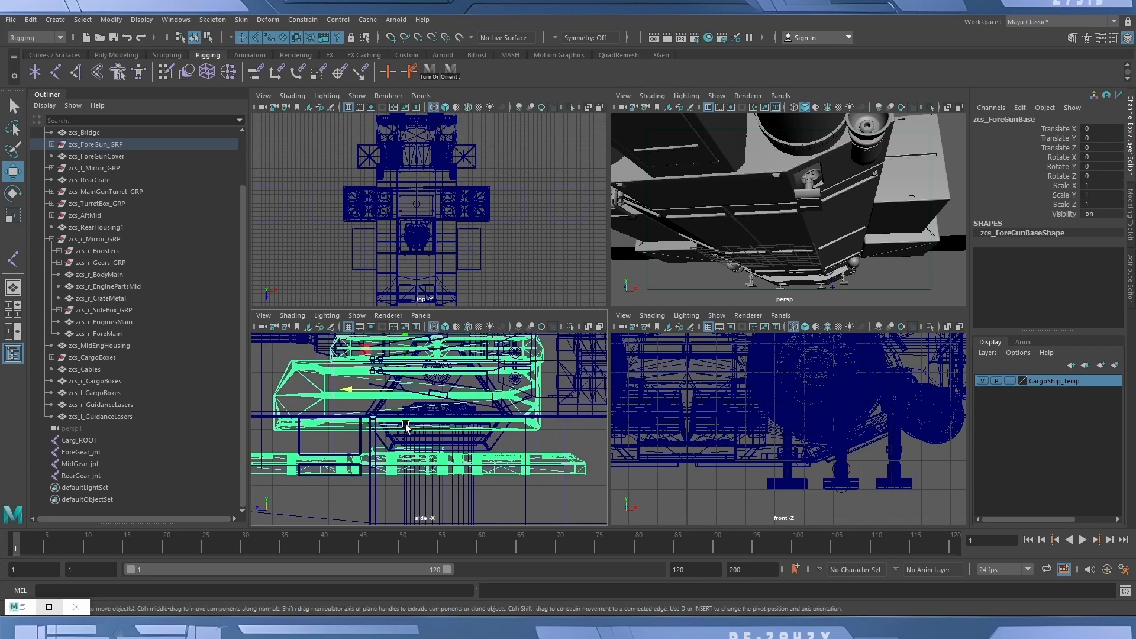
left_click(481, 374)
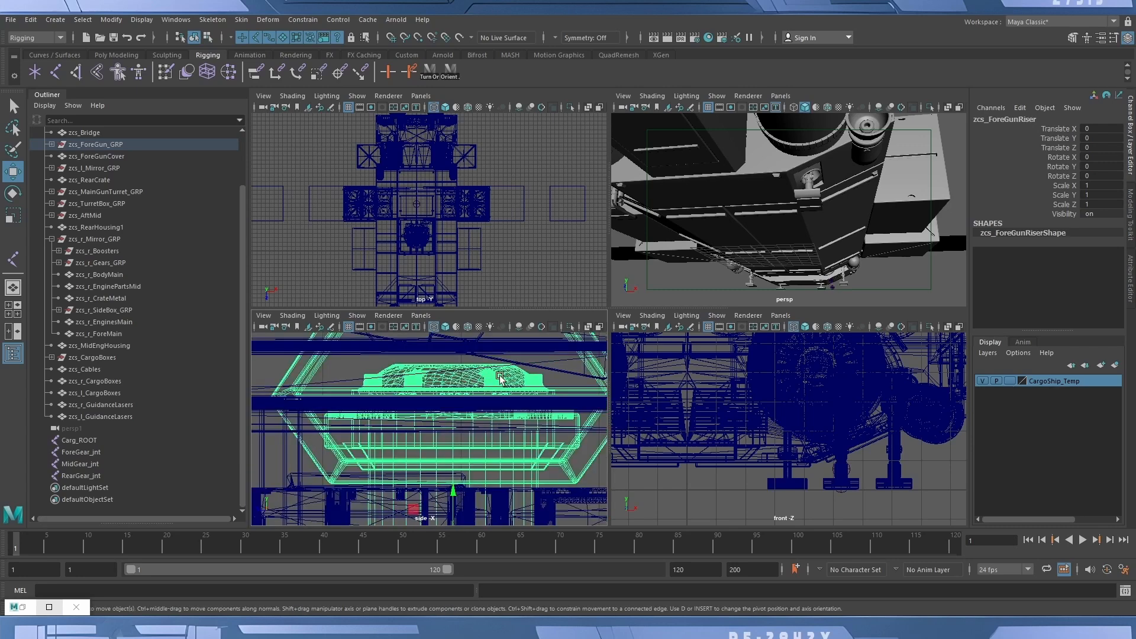
middle_click_drag(493, 446, 492, 470, "alt")
middle_click_drag(490, 396, 503, 439, "alt")
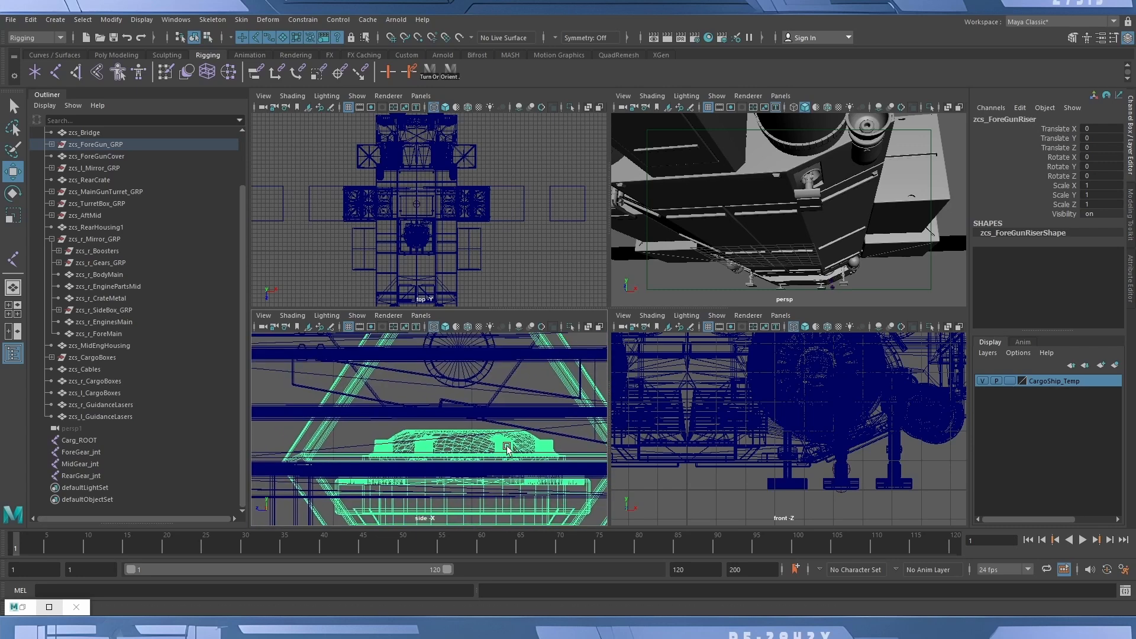
left_click(495, 387)
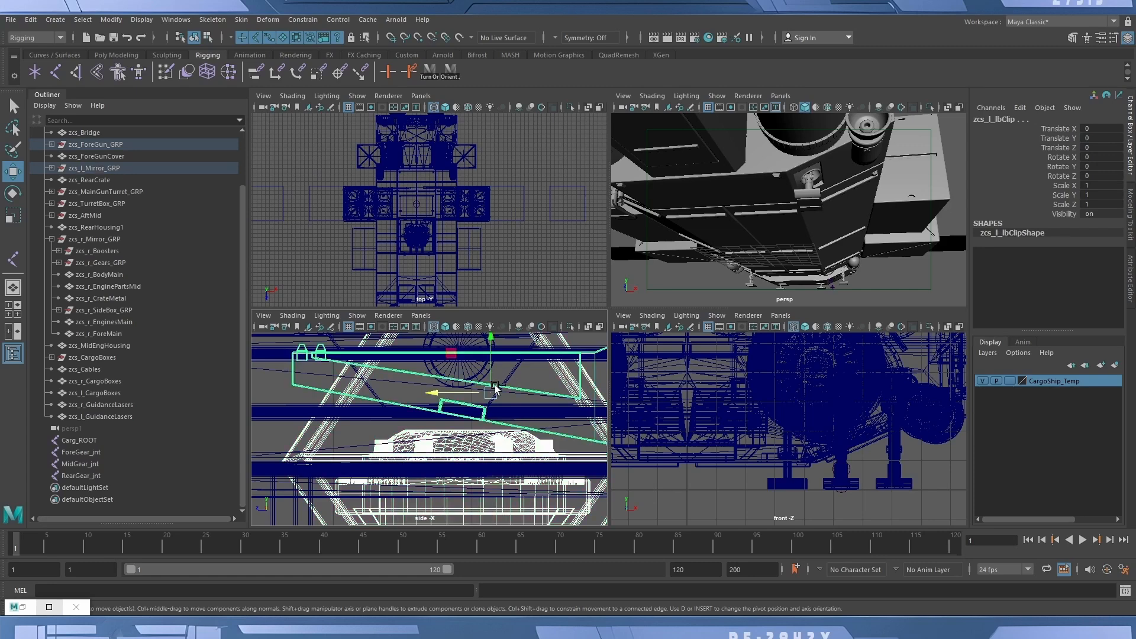
middle_click_drag(476, 403, 419, 410, "alt")
key("f")
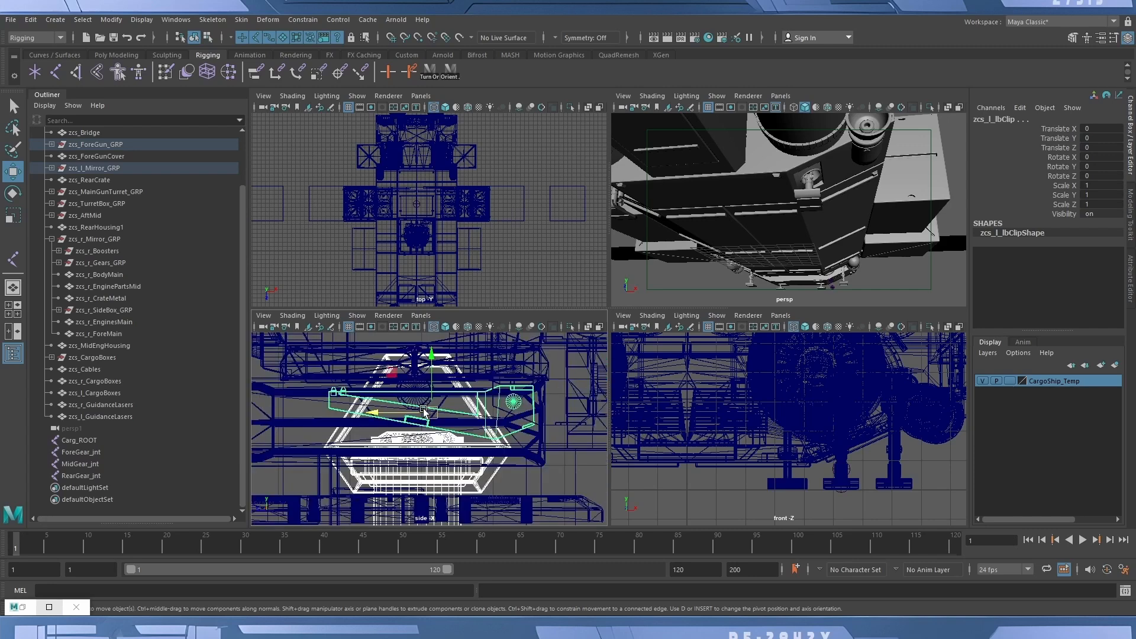
left_click(424, 410)
key("f")
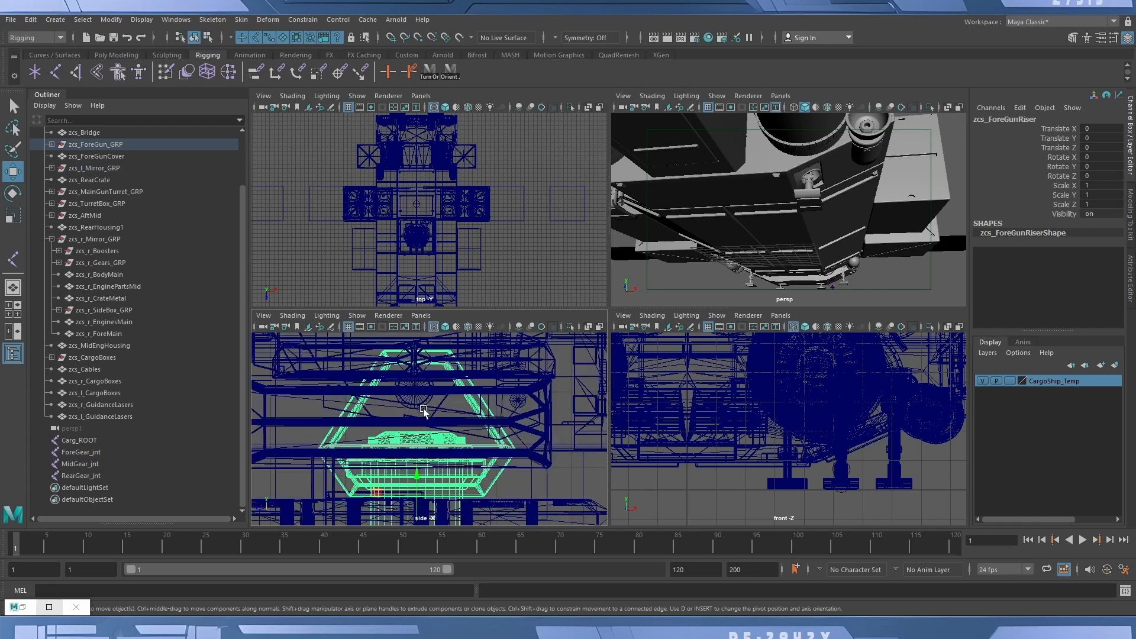
Add the gun mesh zcs_ForeGun above the riser to the selection.
scroll(438, 415, "down", 3)
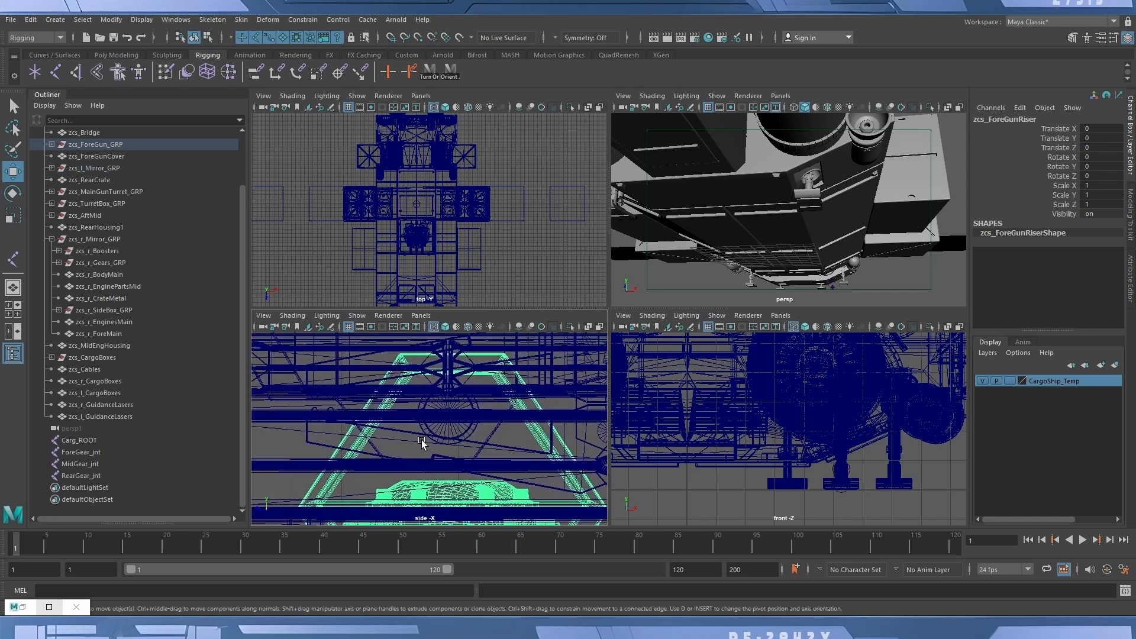
scroll(432, 453, "down", 3)
scroll(440, 444, "down", 2)
scroll(409, 409, "down", 3)
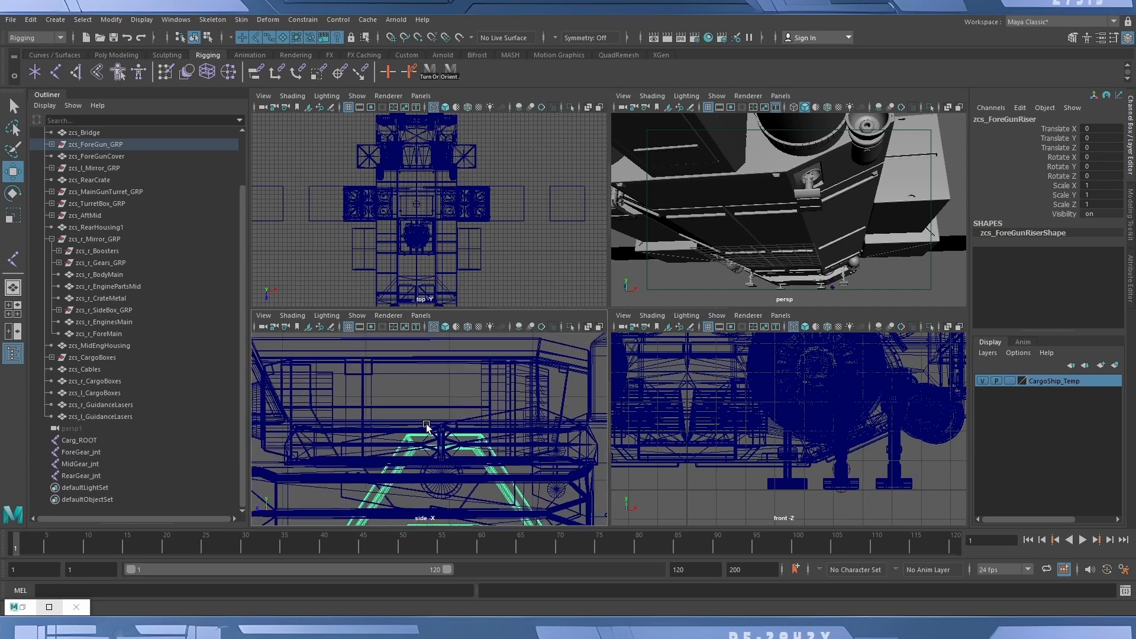
left_click(406, 371)
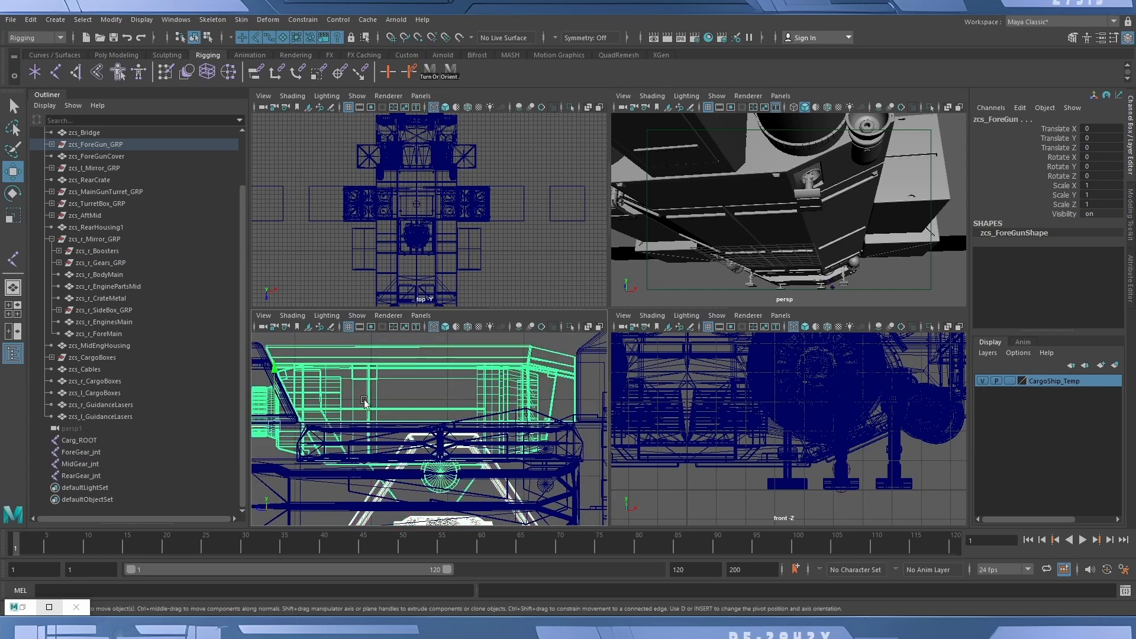
key("f")
middle_click_drag(513, 419, 361, 413, "alt")
scroll(361, 413, "down", 1)
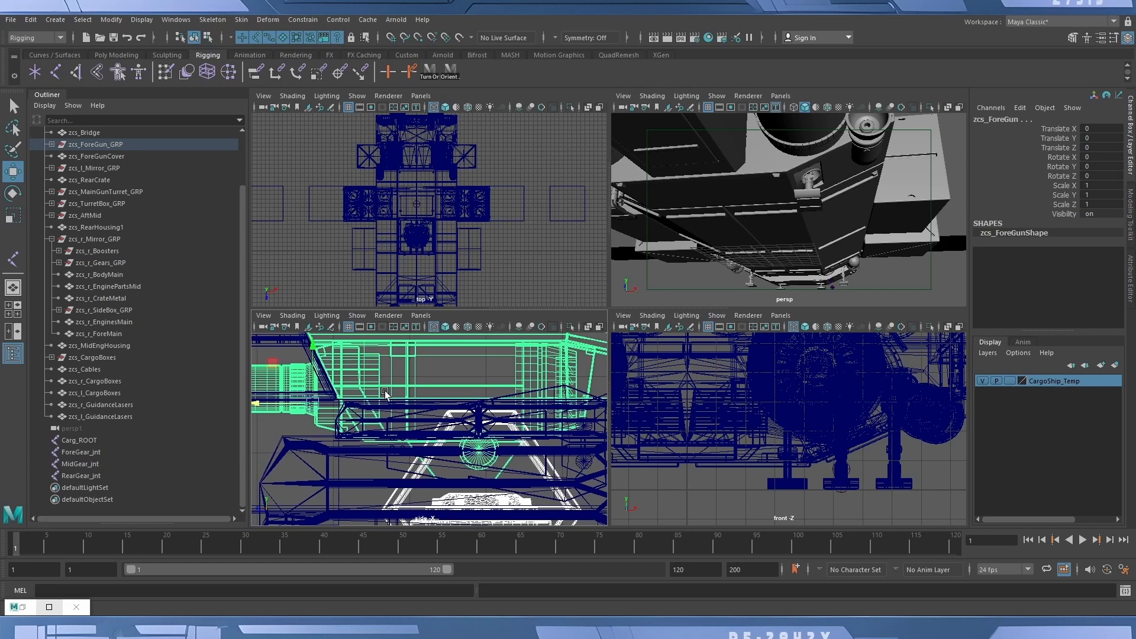
Isolate the selected fore gun and riser in the side view and maximize that view.
scroll(378, 396, "down", 2)
scroll(382, 393, "down", 2)
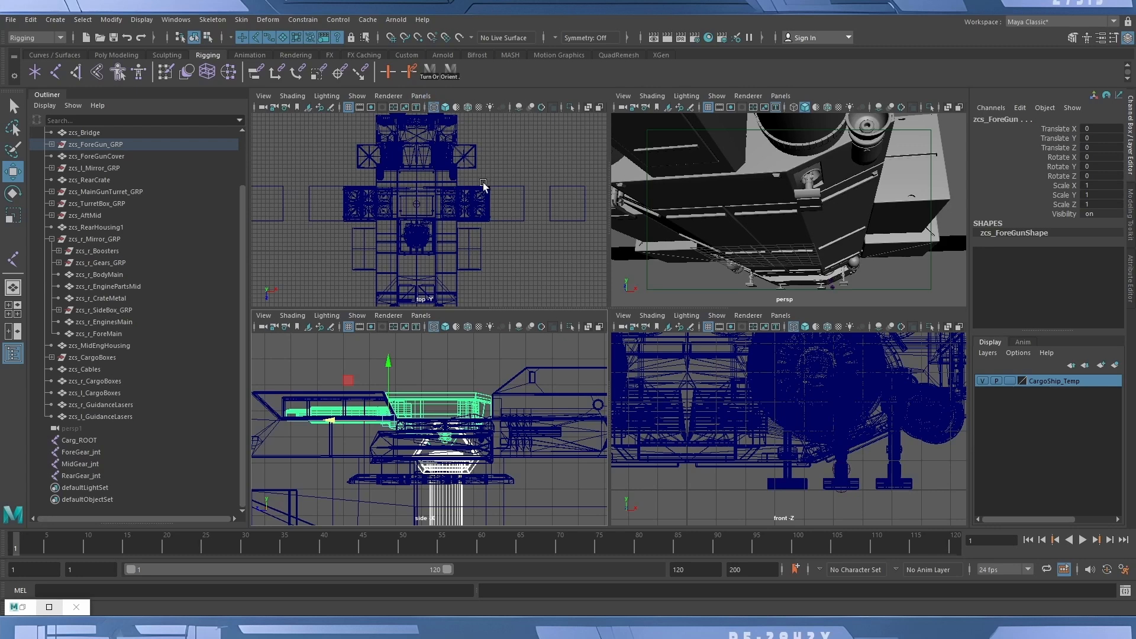
left_click(570, 327)
key("space")
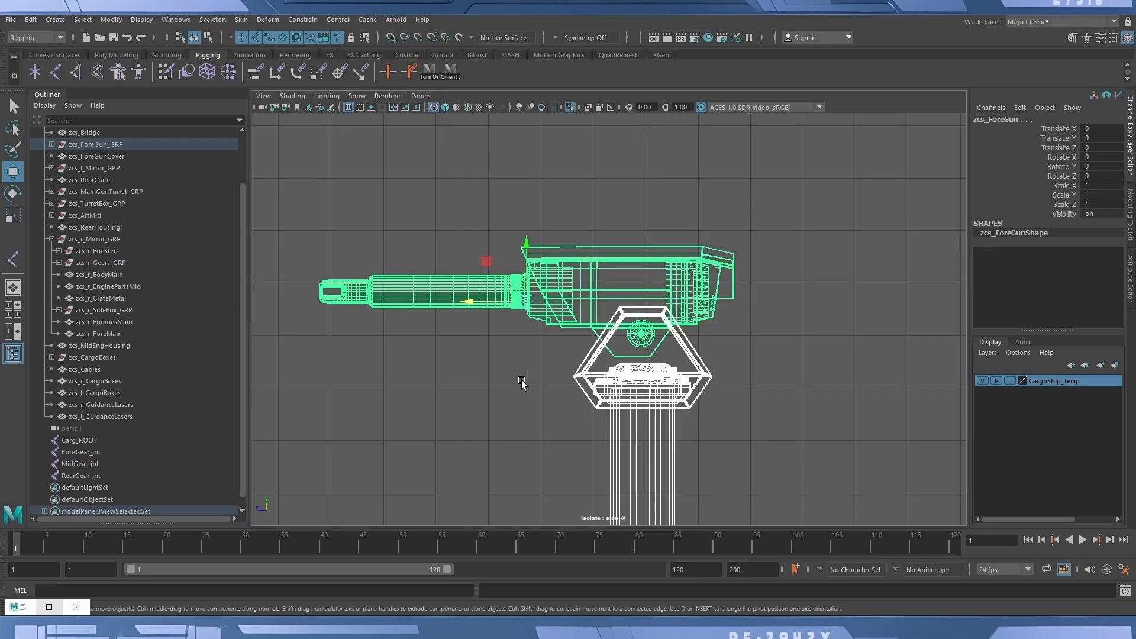
key("f")
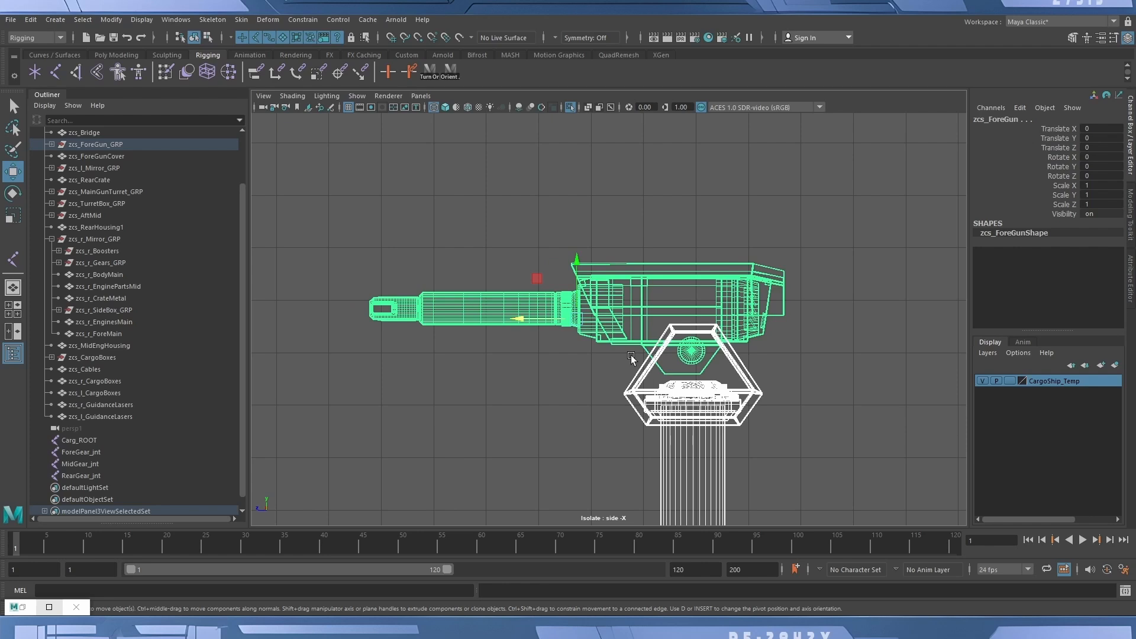
Create a joint beside the fore gun's riser column, at about Y 20.8 and Z 56, with a radius of 1.5.
left_click(729, 224)
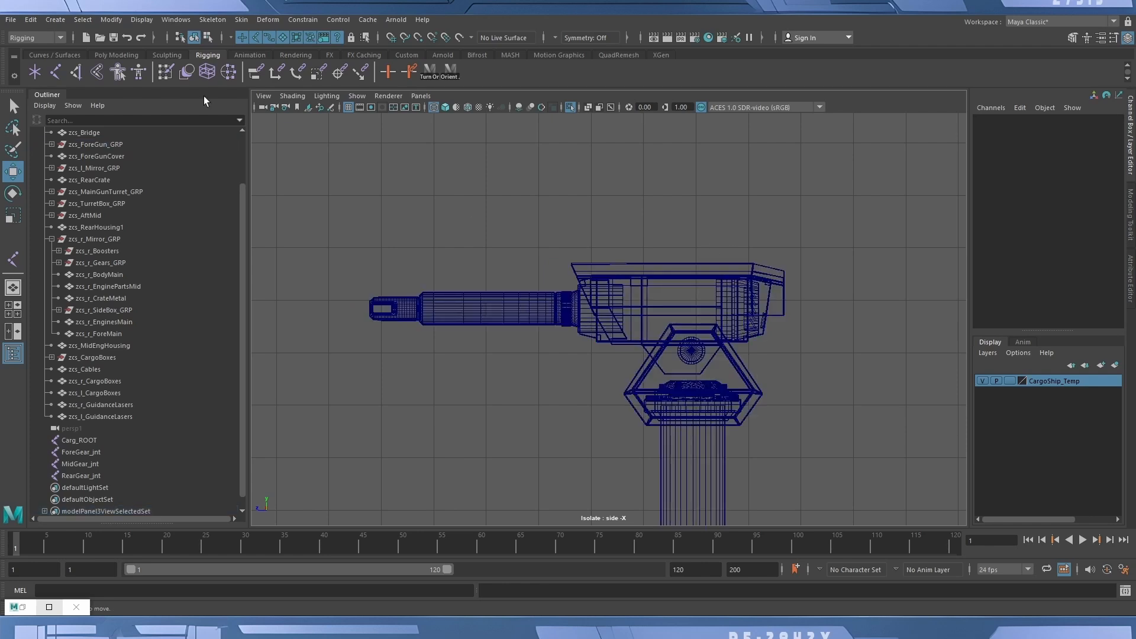
left_click(53, 74)
middle_click_drag(740, 373, 548, 329, "alt")
scroll(547, 330, "up", 2)
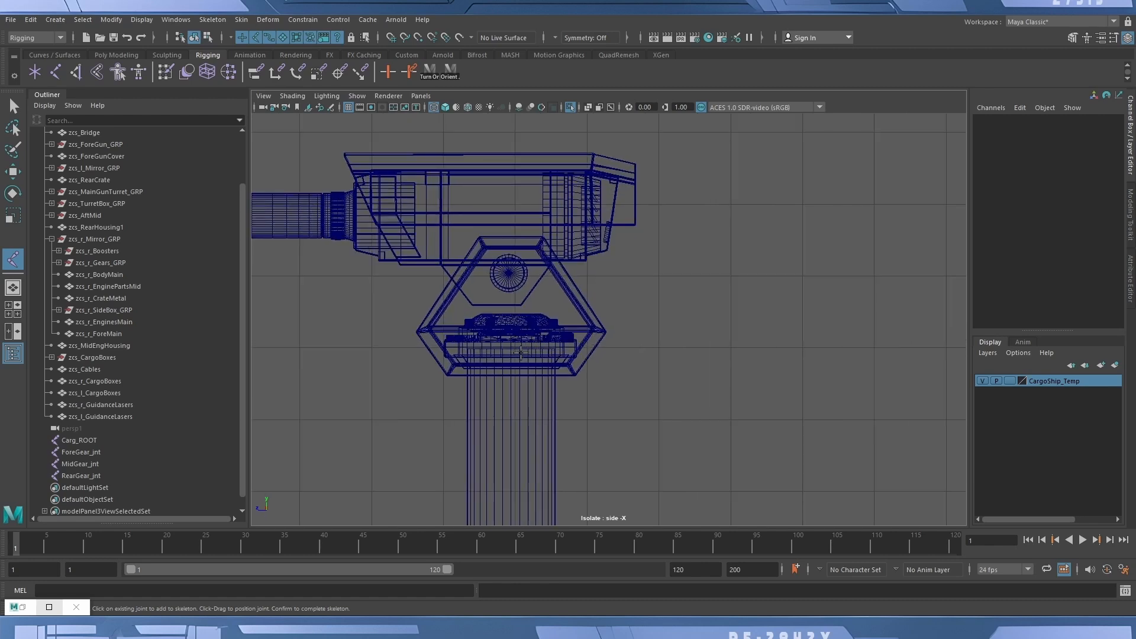
left_click(631, 396)
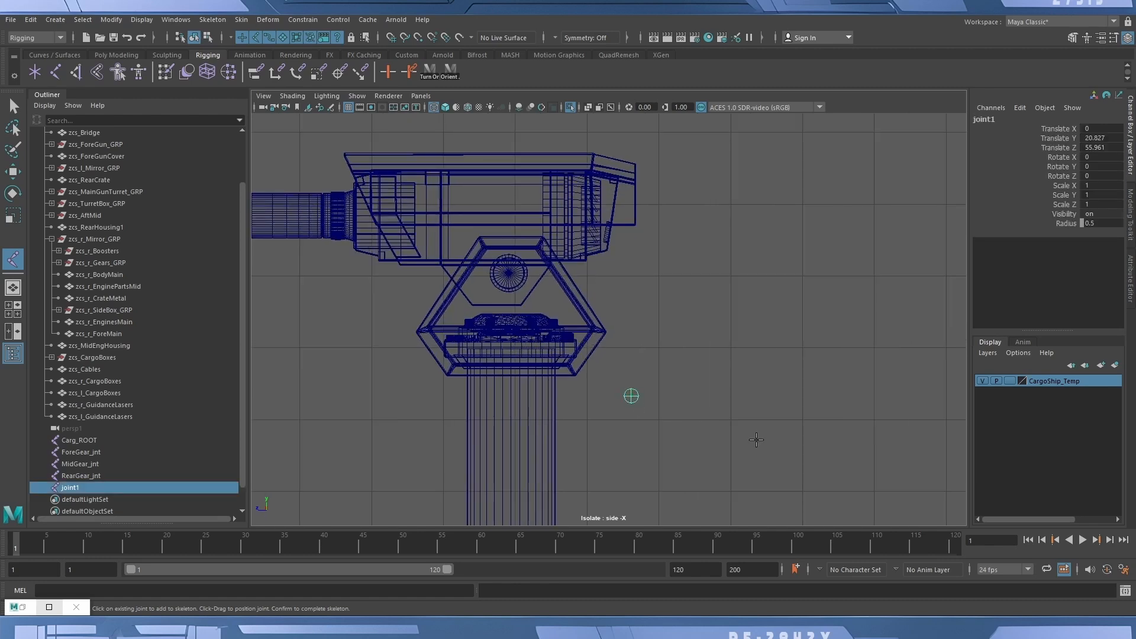
left_click(1098, 224)
type("1.5")
key("Return")
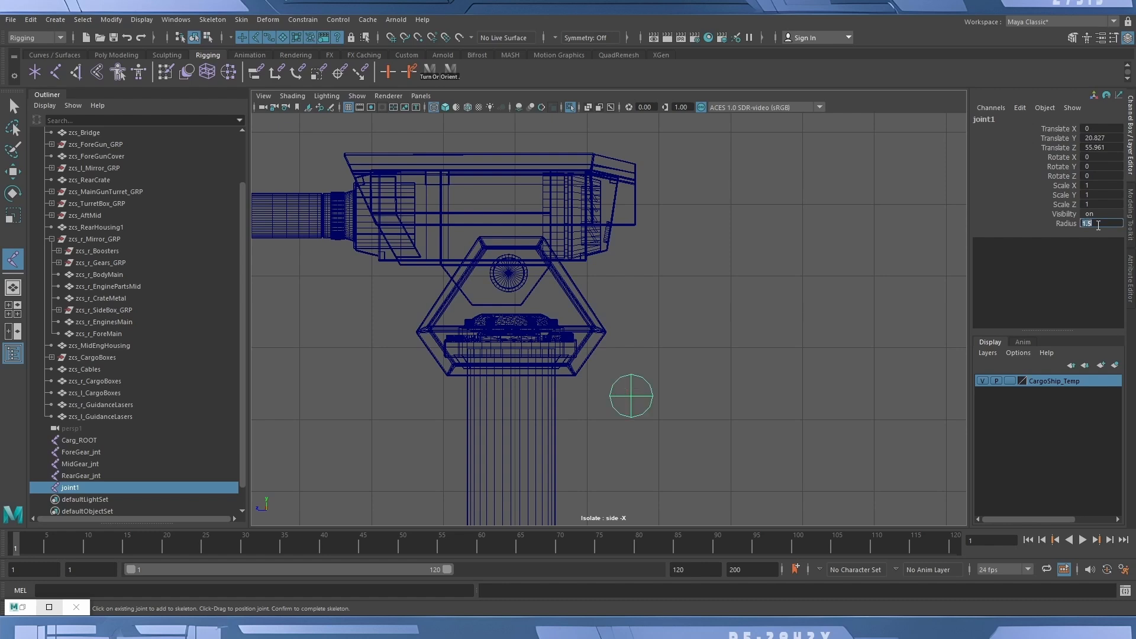
Move the new joint along Z onto the centreline of the riser column, at about Z 60.1.
left_click(10, 173)
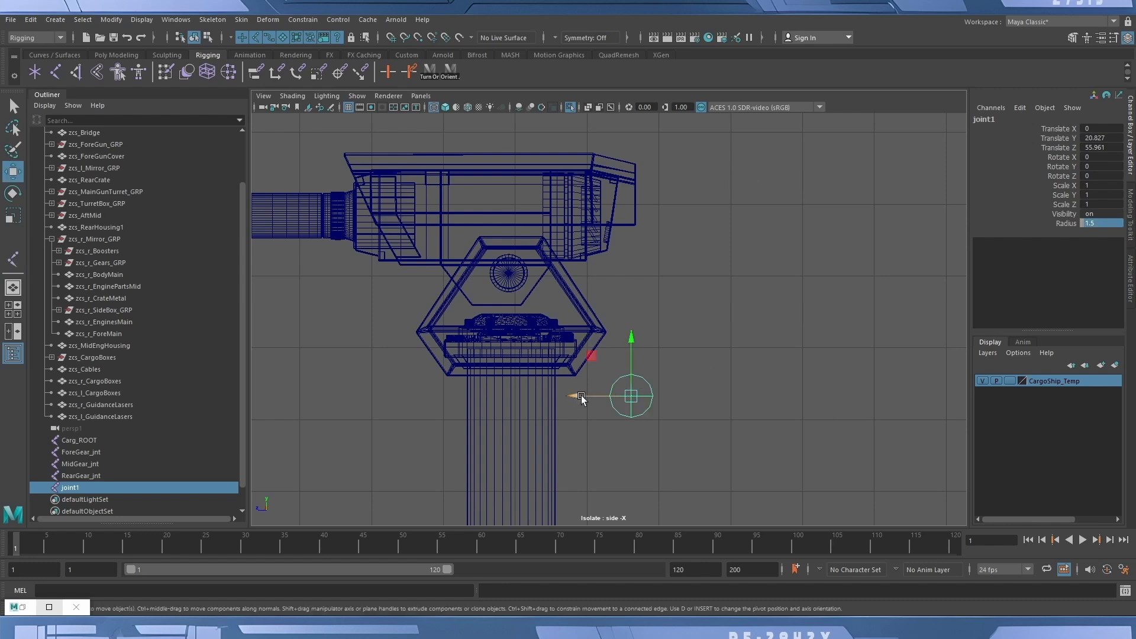
left_click_drag(582, 398, 515, 395)
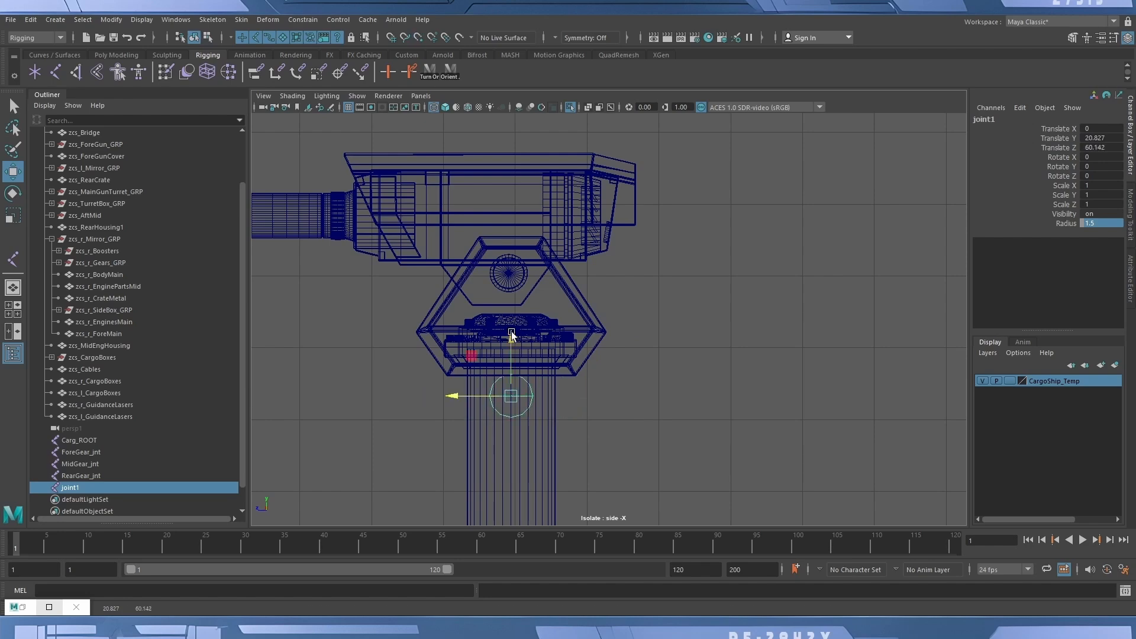
middle_click_drag(426, 426, 482, 408, "alt")
scroll(612, 407, "up", 3)
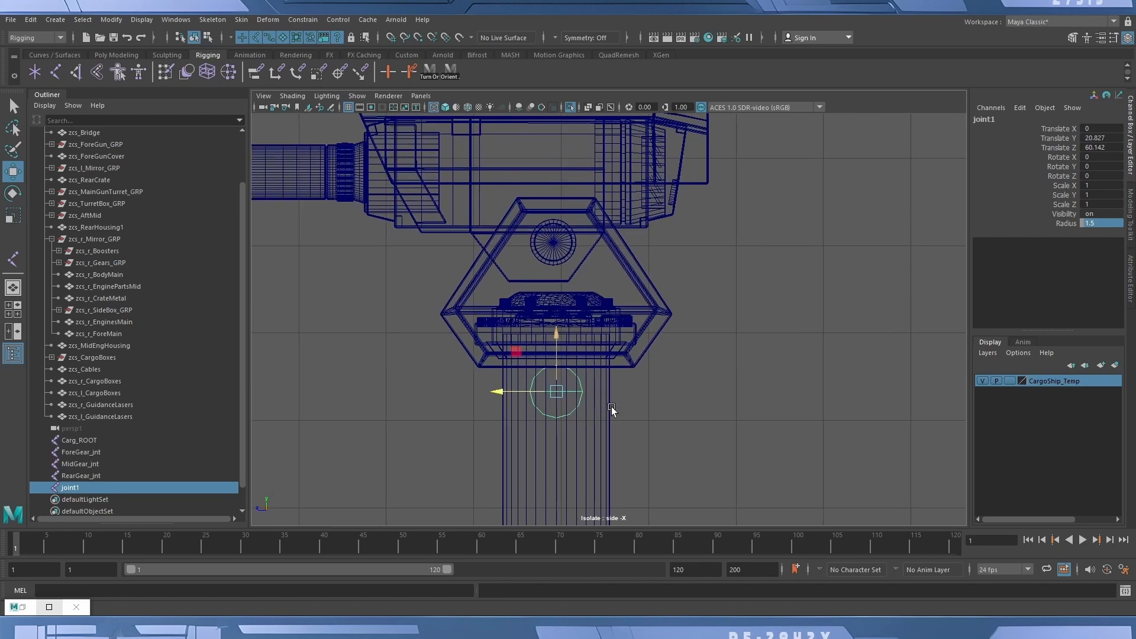
scroll(624, 407, "down", 3)
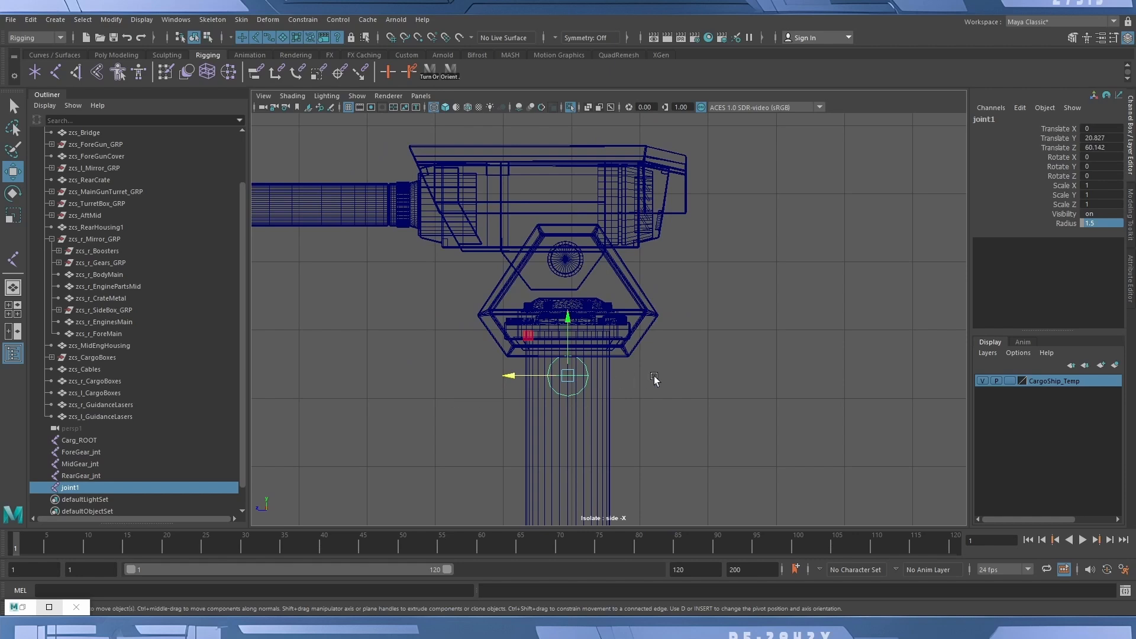
left_click(599, 372)
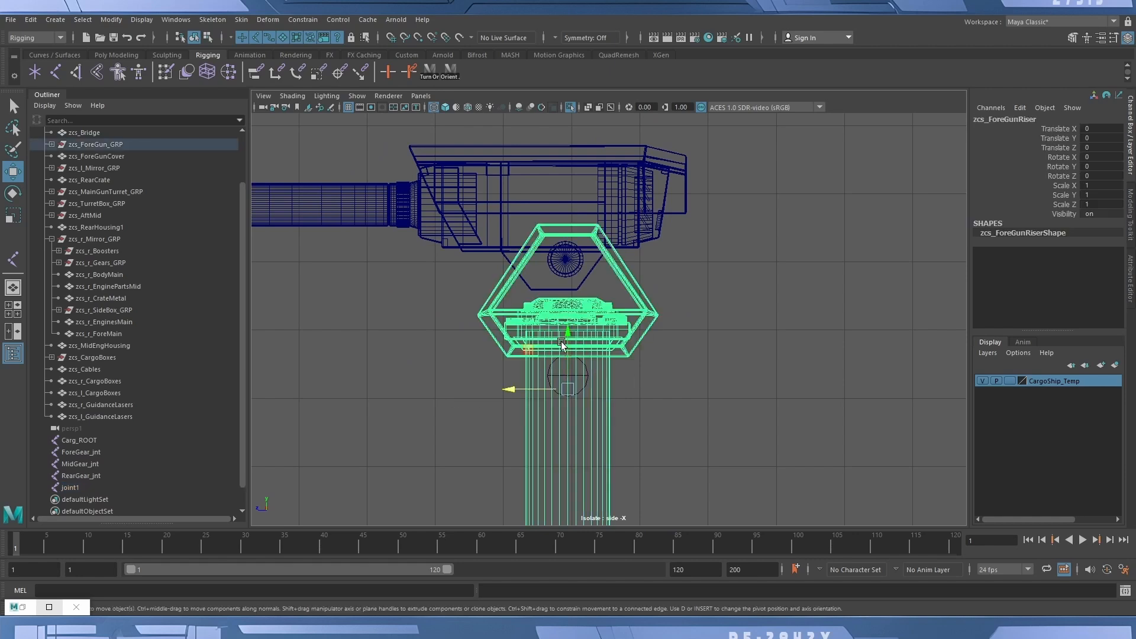
left_click_drag(561, 342, 565, 219)
key("ctrl+z")
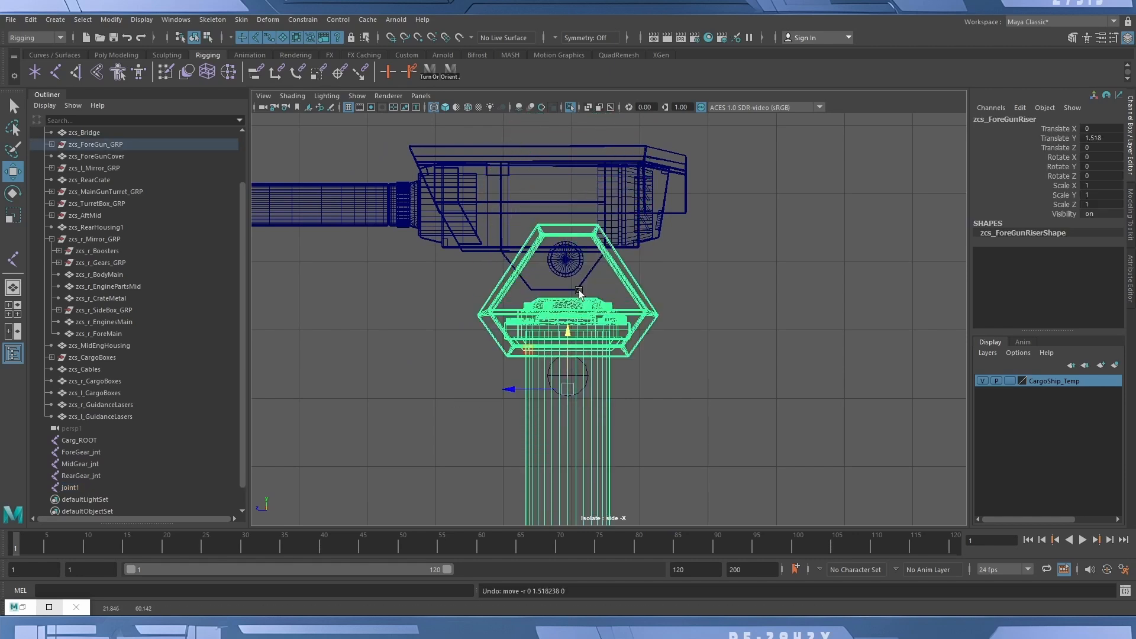
left_click(680, 361)
Duplicate the fore gun riser joint and raise the copy to the gun's round pivot, at about Y 25.1.
left_click(586, 367)
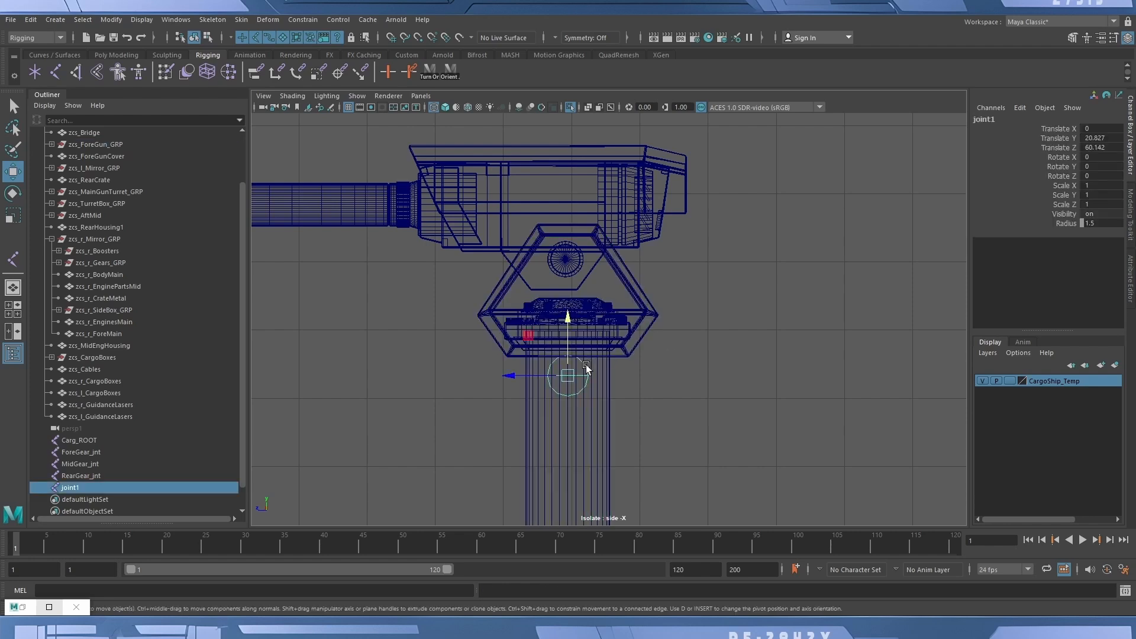
key("ctrl+d")
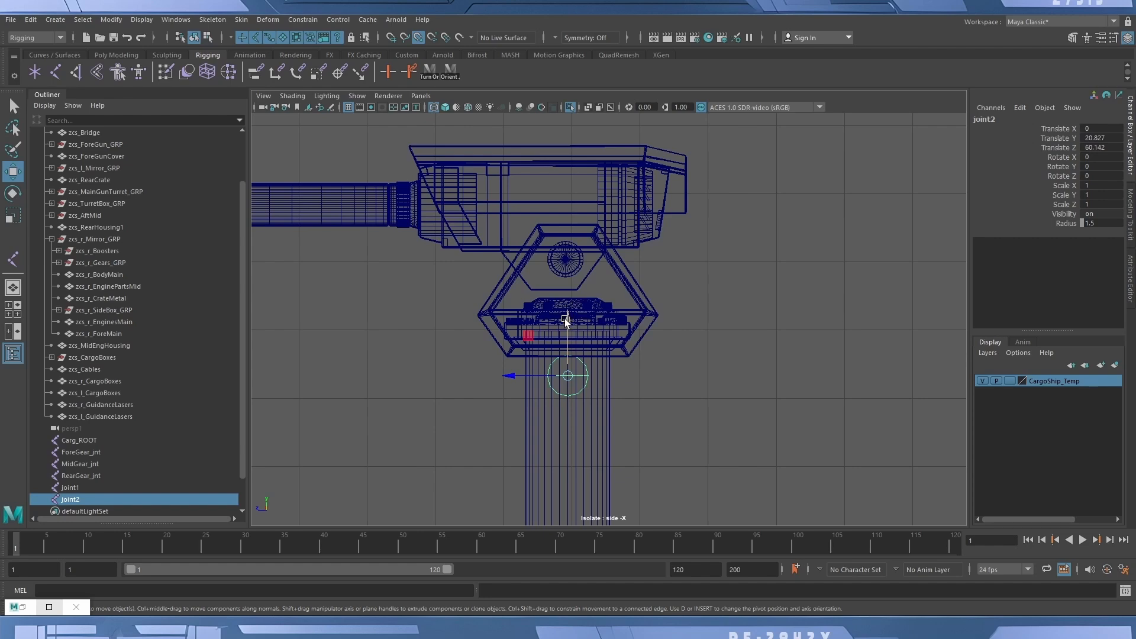
left_click_drag(569, 319, 565, 260)
Snap the duplicated joint along Z to the centre of the gun's pivot circle, at about Z 60.2.
scroll(569, 245, "up", 5)
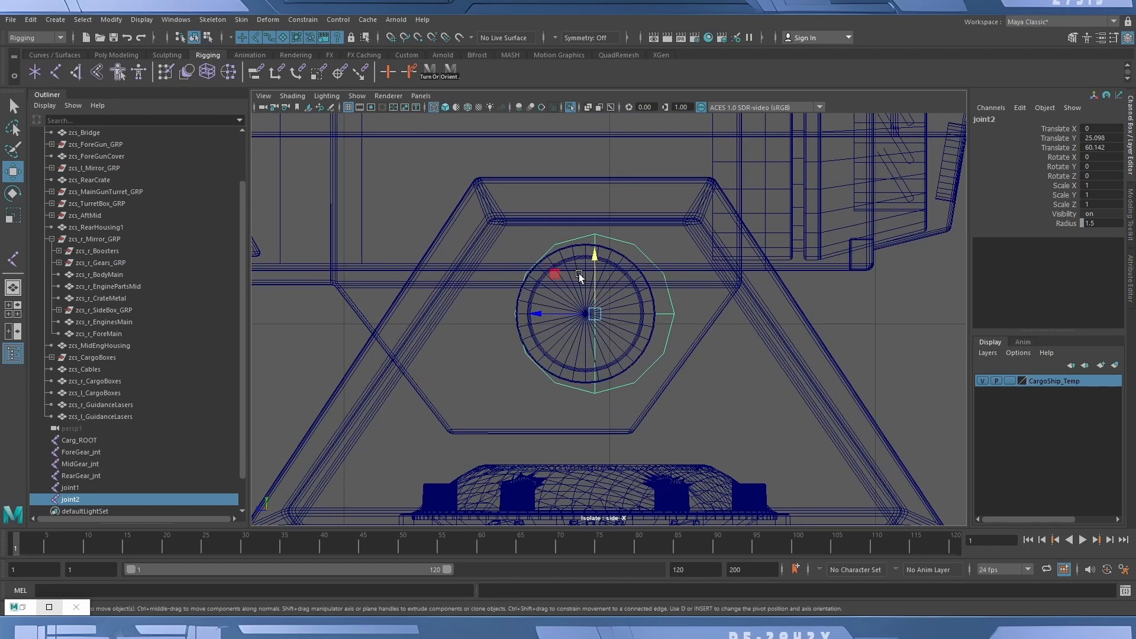
scroll(579, 274, "up", 3)
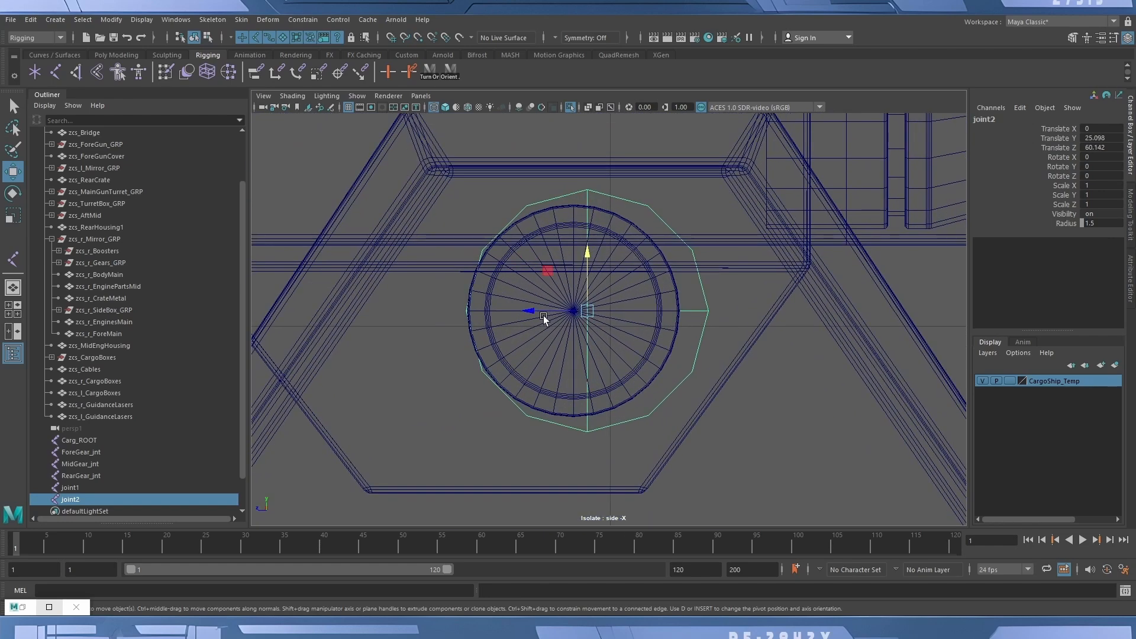
key("v")
left_click_drag(528, 314, 571, 312)
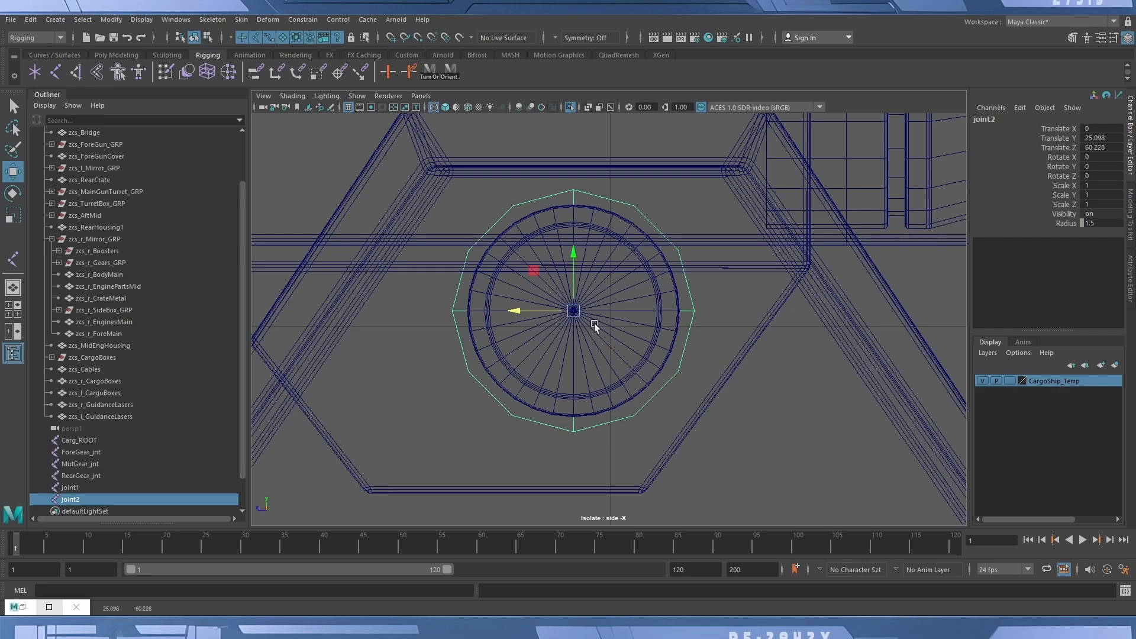
Examine how the duplicated joint lines up with the gun's pivot circle and the riser below it.
scroll(616, 339, "down", 6)
scroll(609, 355, "down", 1)
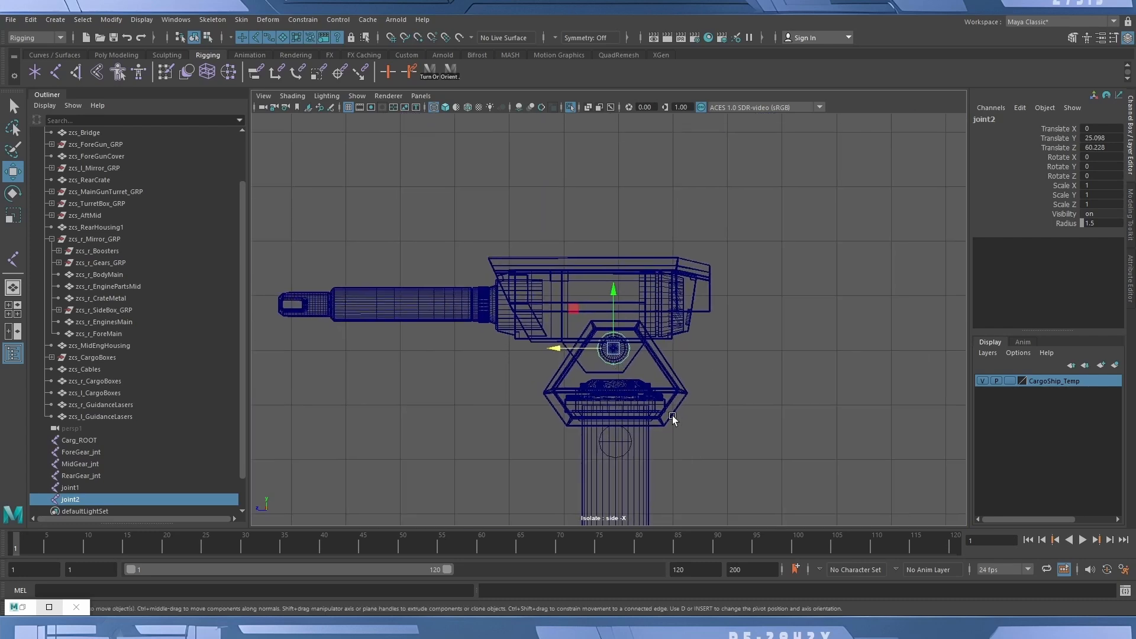
scroll(662, 419, "up", 5)
scroll(639, 402, "down", 2)
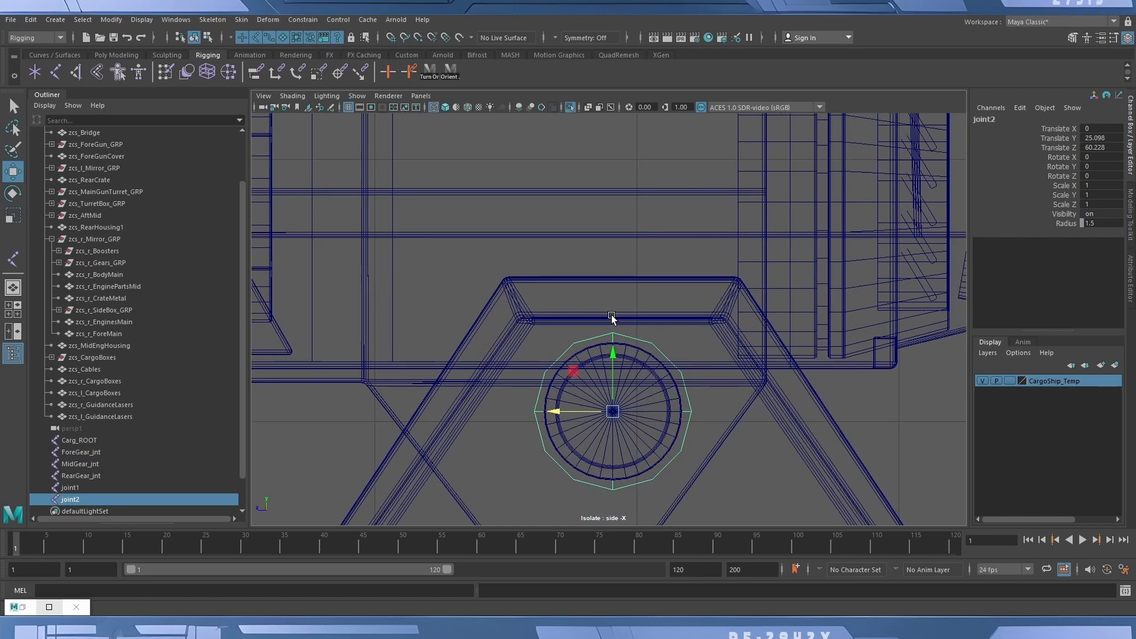
scroll(613, 353, "up", 5)
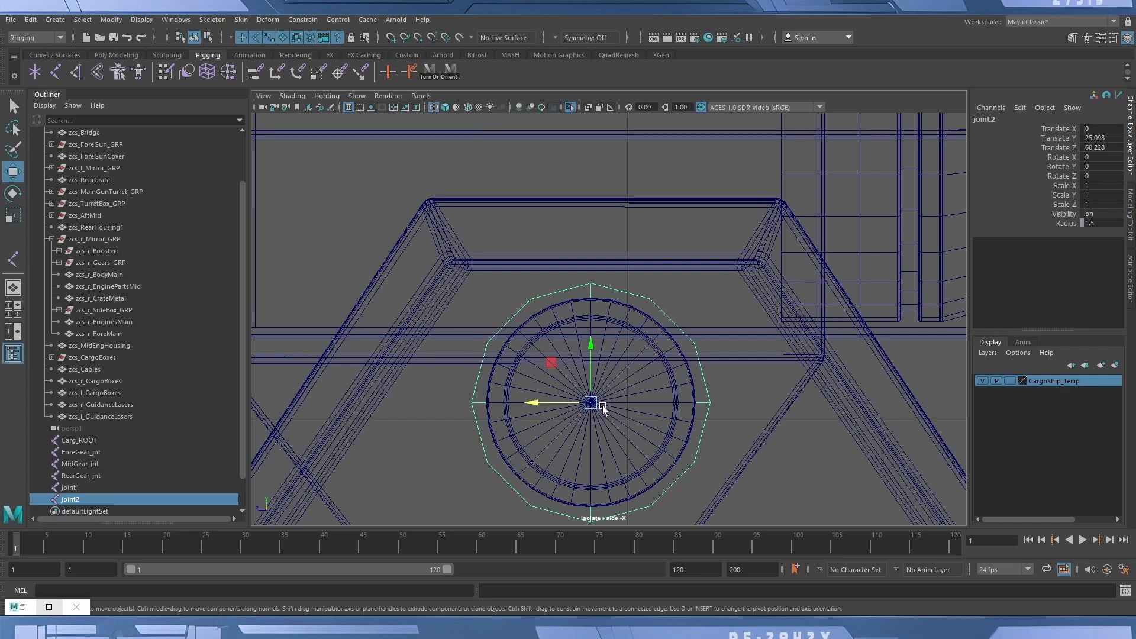
scroll(599, 410, "down", 4)
scroll(609, 332, "up", 1)
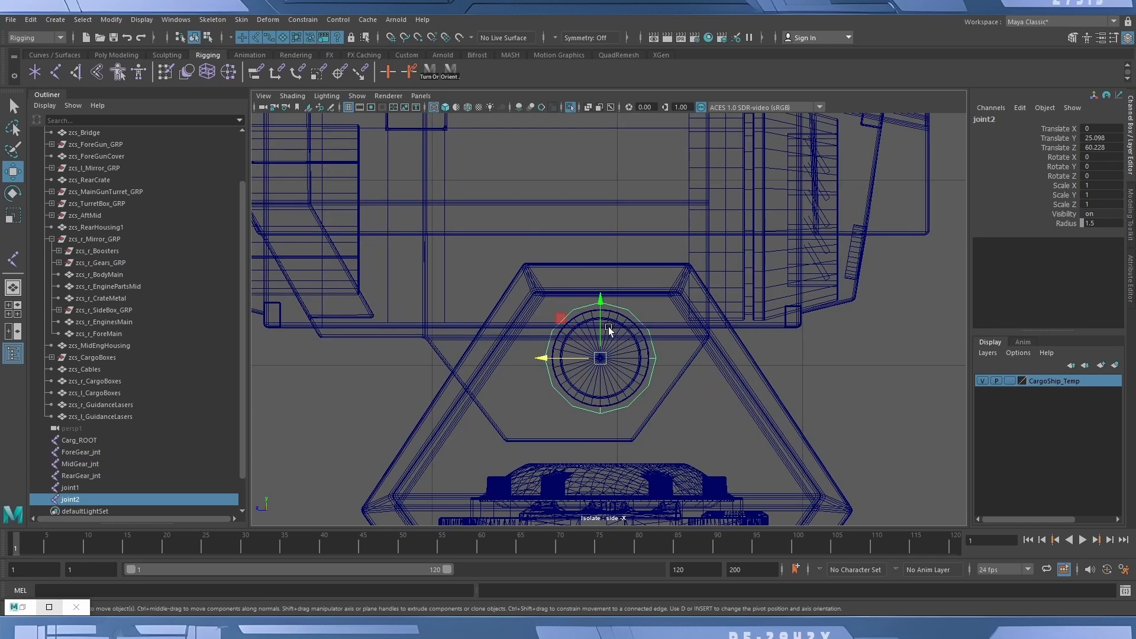
Try rotating the joint at the gun's pivot in the side view and undo the rotation.
key("e")
mouse_move(627, 314)
left_mouse_down()
mouse_move(642, 327)
mouse_move(630, 320)
left_mouse_up()
key("ctrl+z")
Duplicate the pivot joint with its transform offset and move the copy forward above the barrel base, at about Z 66.5.
scroll(636, 335, "down", 5)
middle_click_drag(613, 364, 653, 396, "alt")
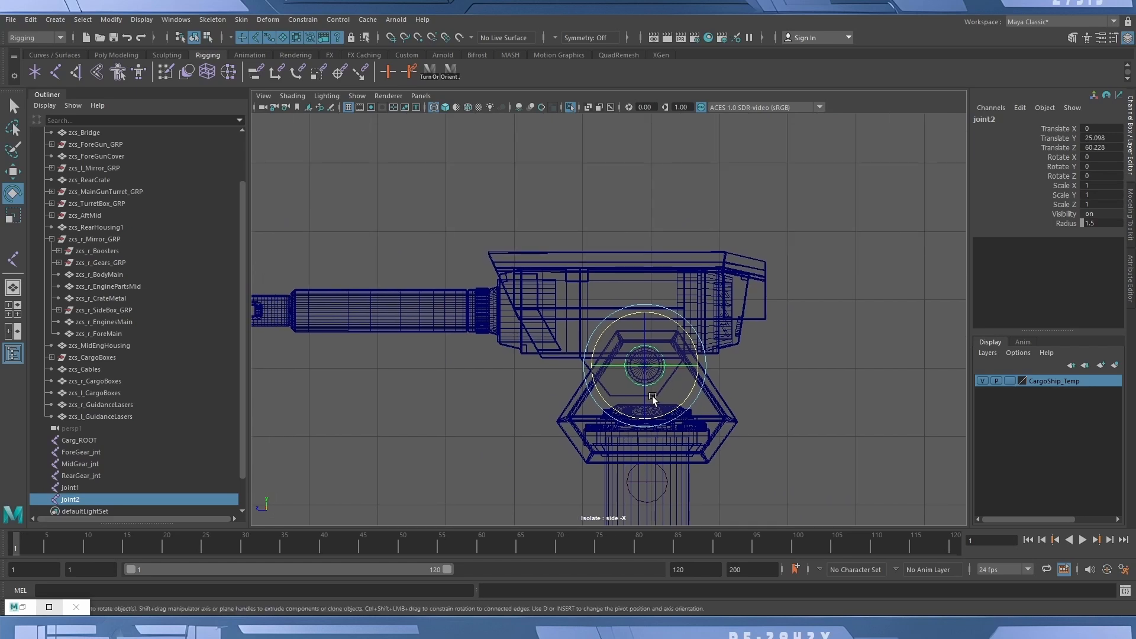
middle_click_drag(579, 389, 601, 397, "alt")
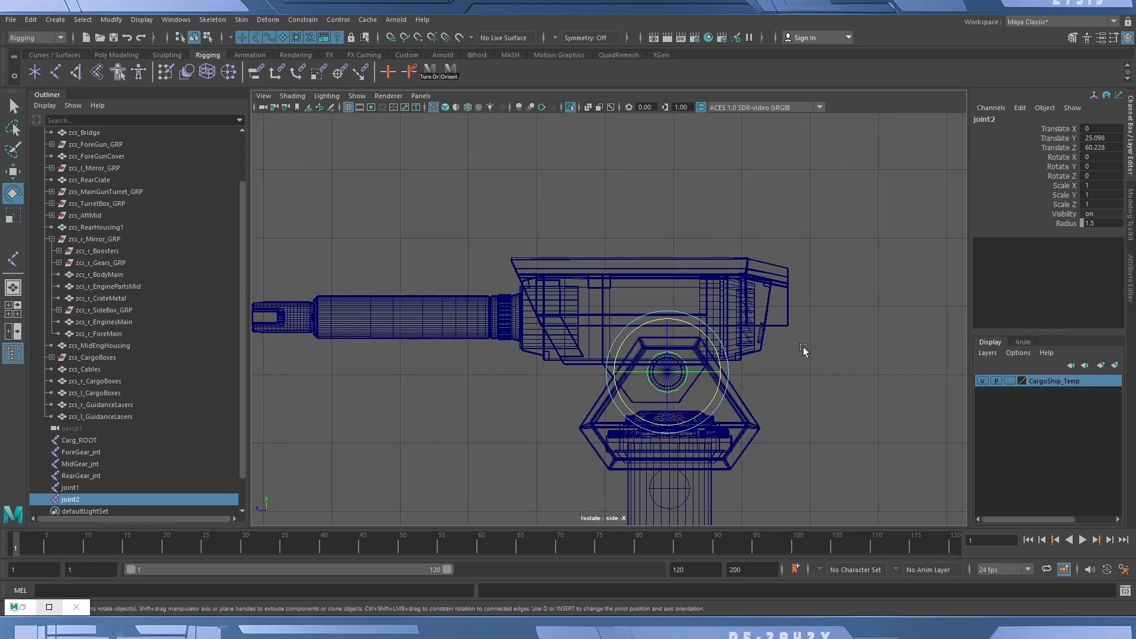
key("shift+d")
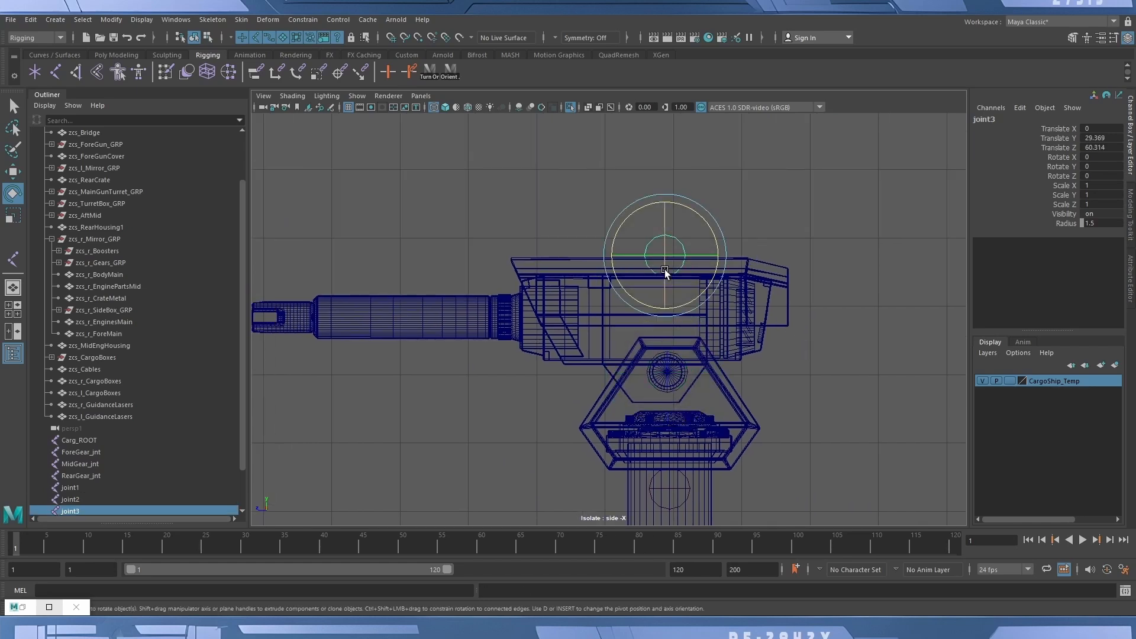
key("w")
left_click_drag(624, 259, 459, 259)
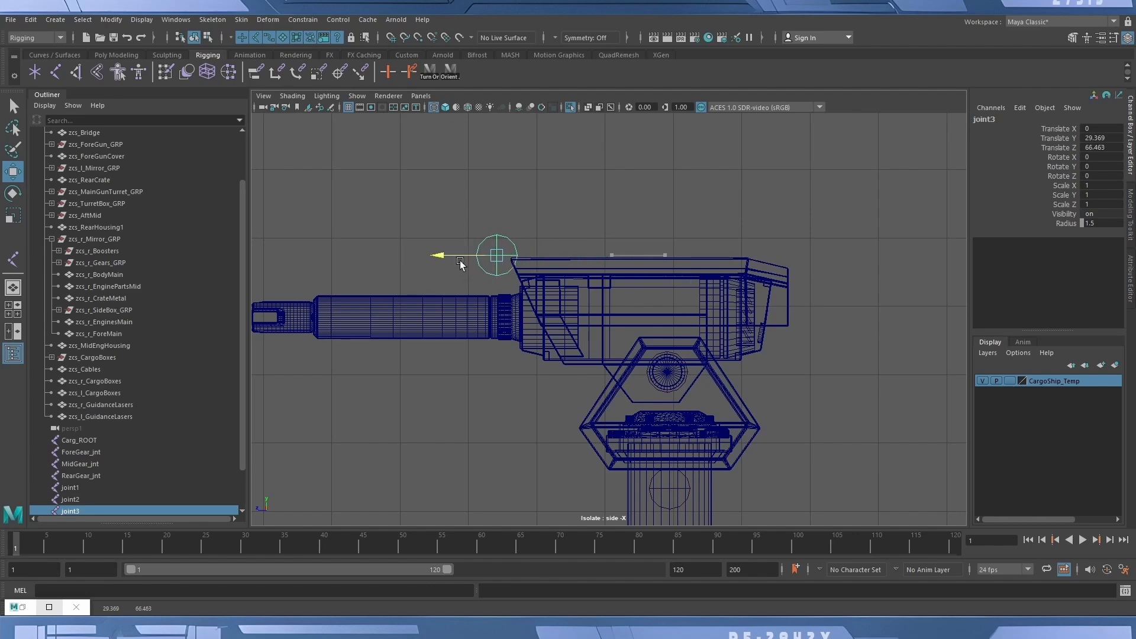
Lower the third joint along Y and snap it onto the centreline of the gun barrel, at about Y 27.1.
scroll(431, 335, "up", 5)
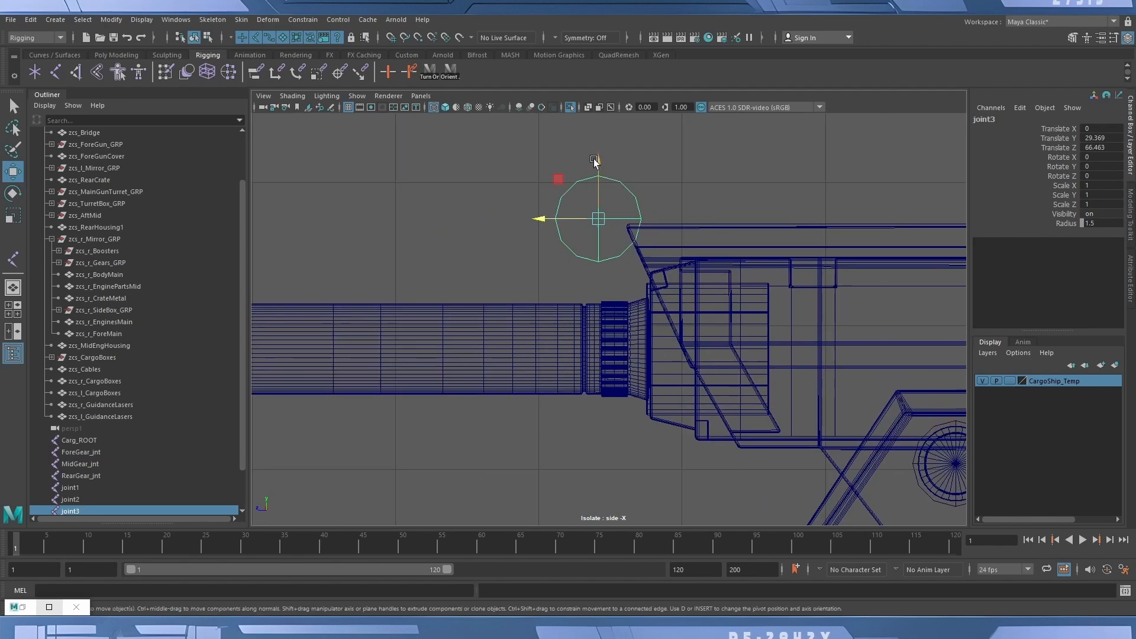
left_click_drag(600, 160, 591, 233)
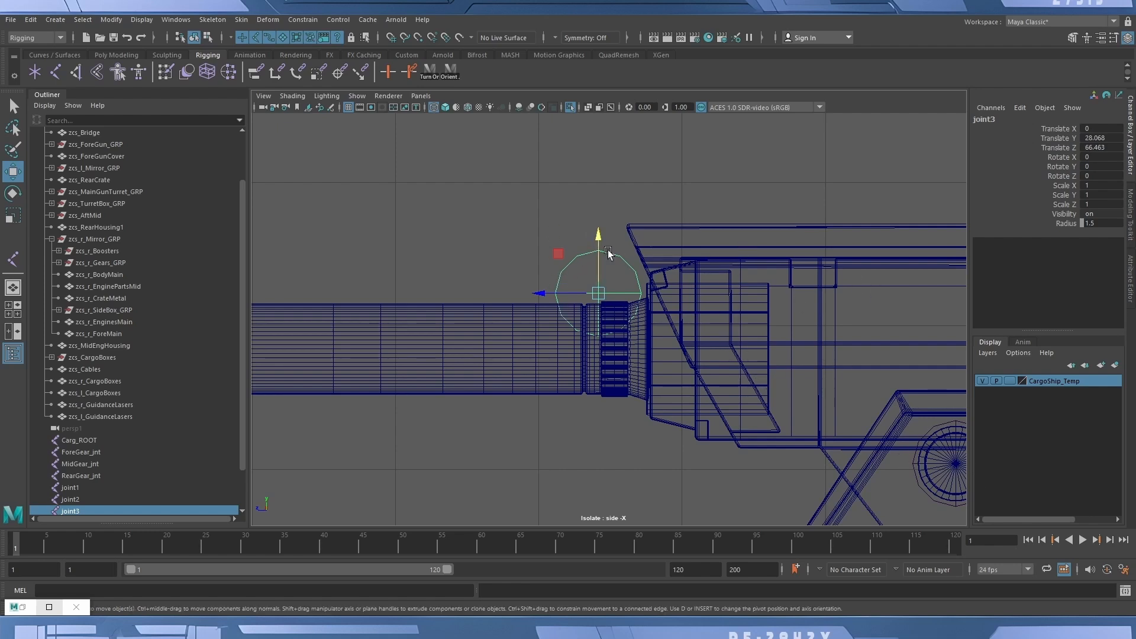
key("v")
left_click_drag(596, 231, 551, 344)
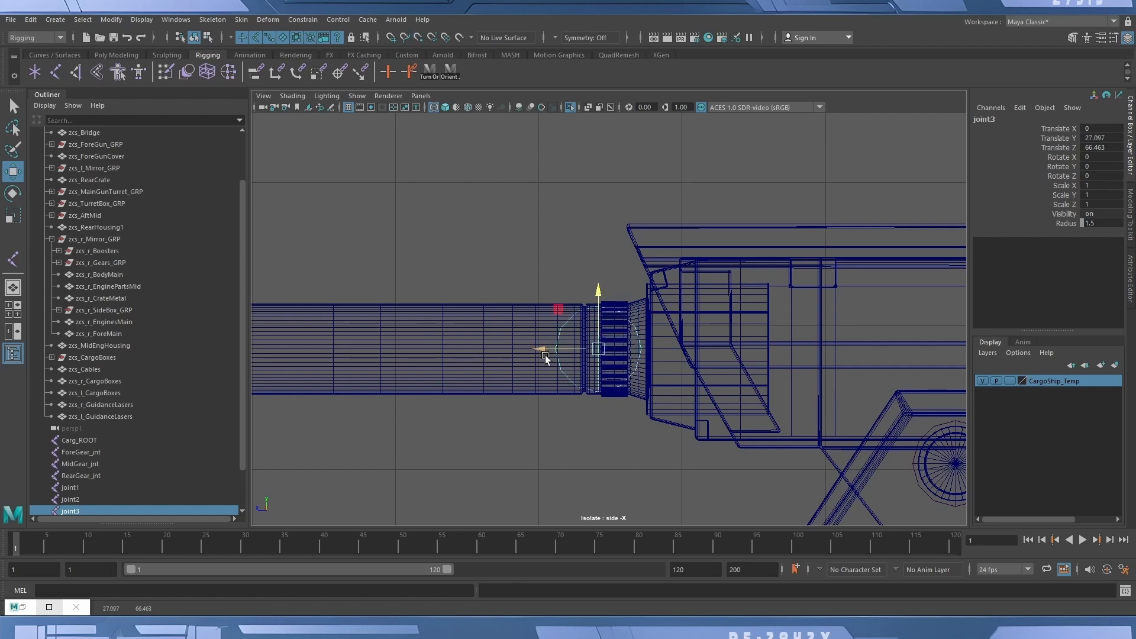
Try sliding the barrel joint forward along the barrel to about Z 68.9 and undo the move.
left_click_drag(549, 349, 407, 349)
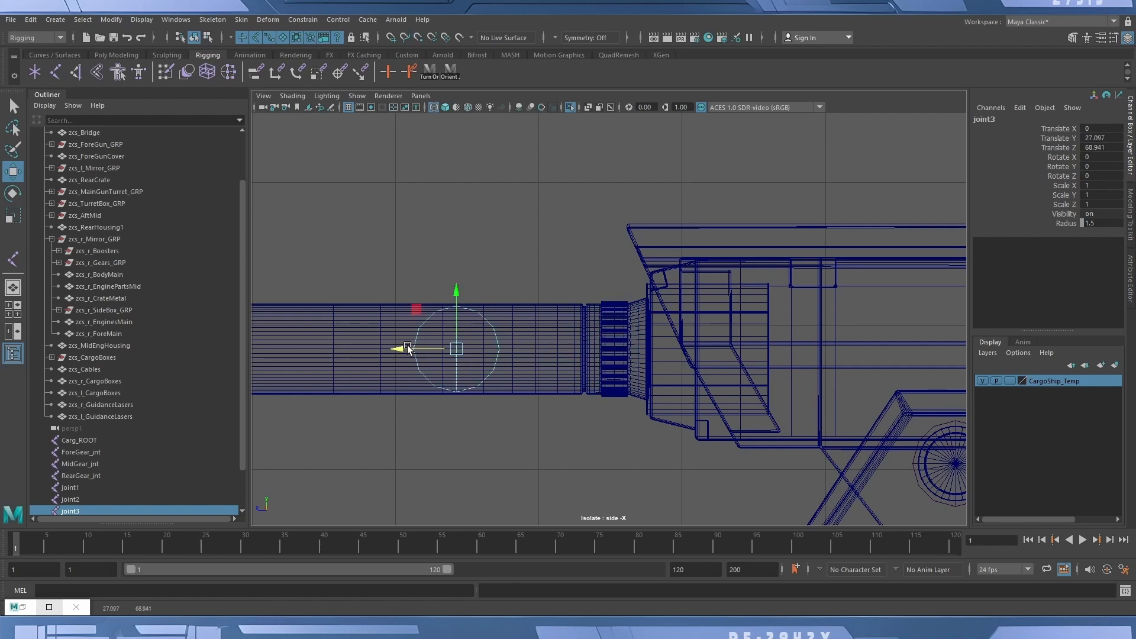
key("ctrl+z")
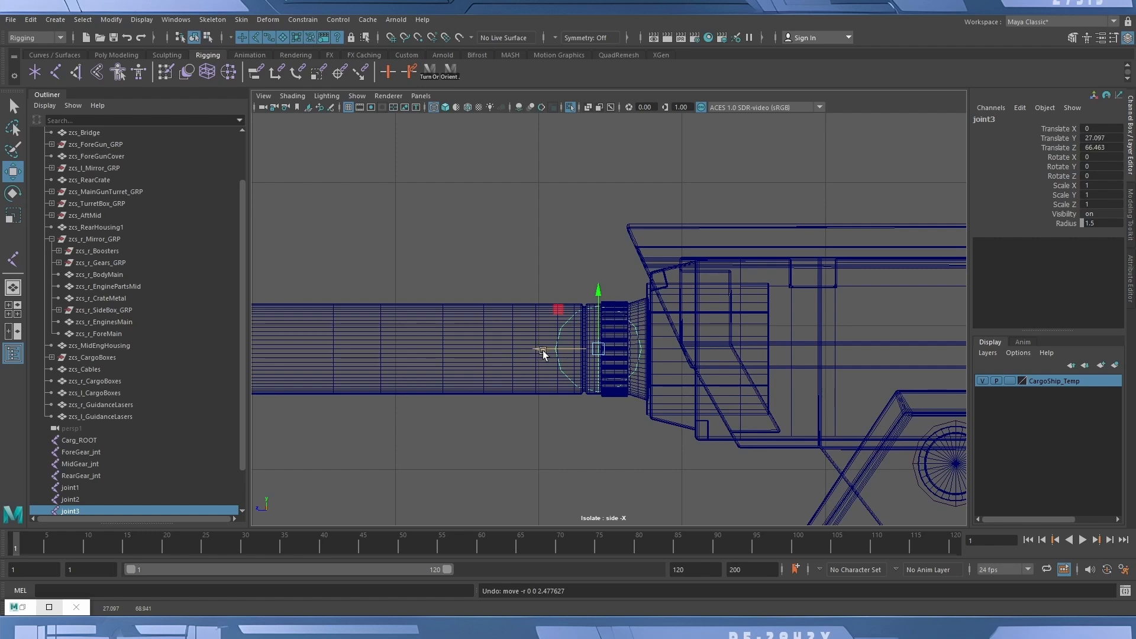
Select the fore gun mesh and examine where its barrel meets the gun housing.
left_click(442, 318)
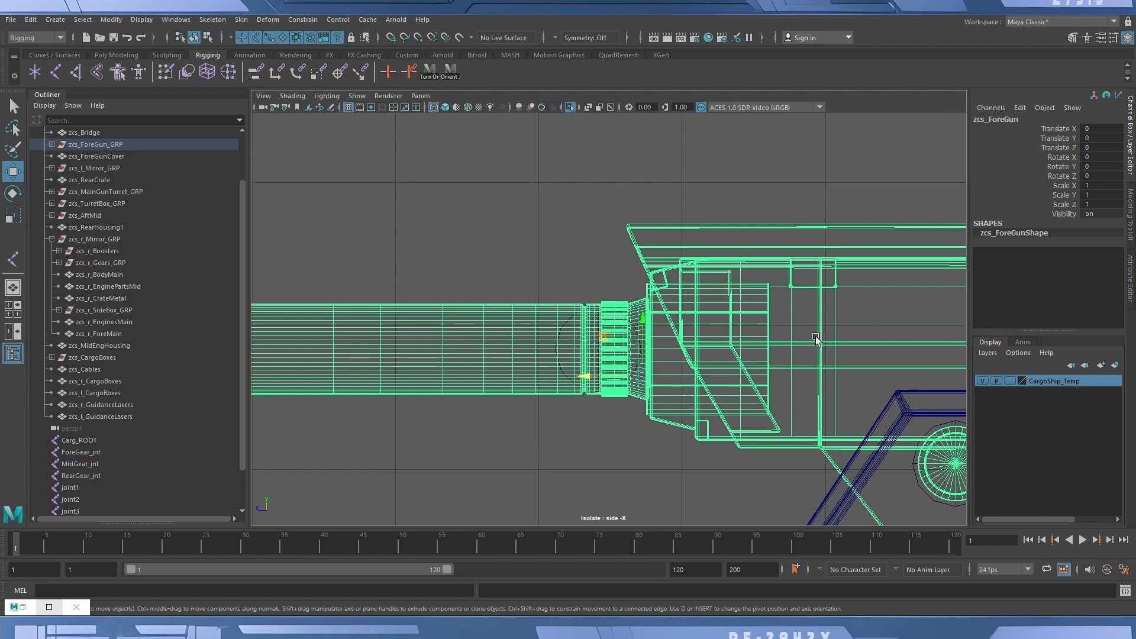
scroll(814, 340, "down", 5)
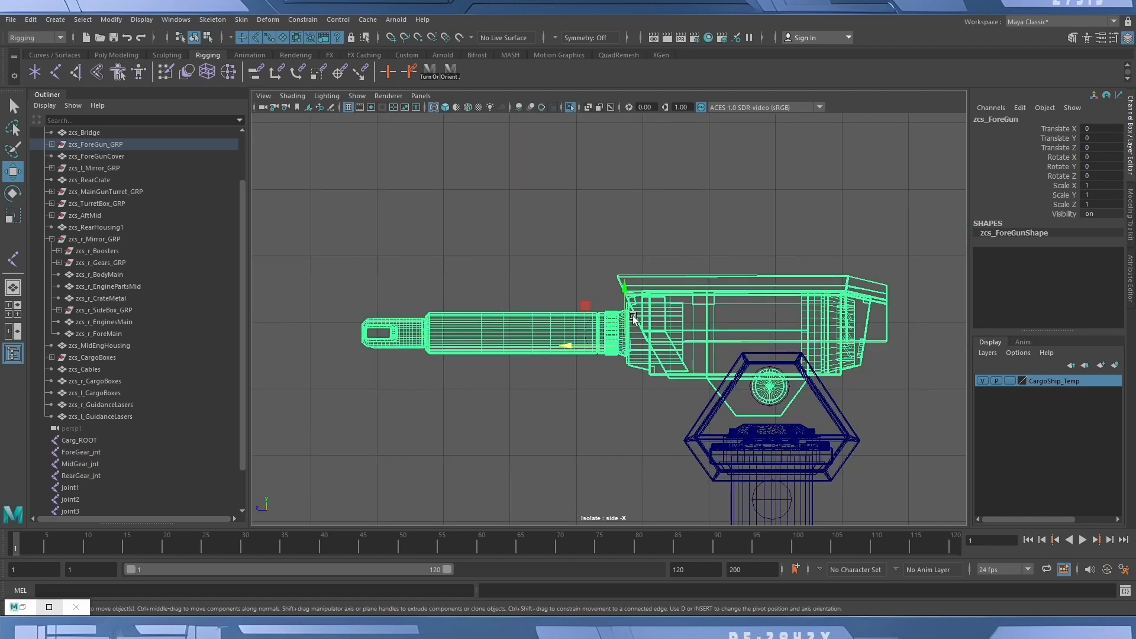
scroll(632, 316, "up", 8)
scroll(632, 316, "down", 5)
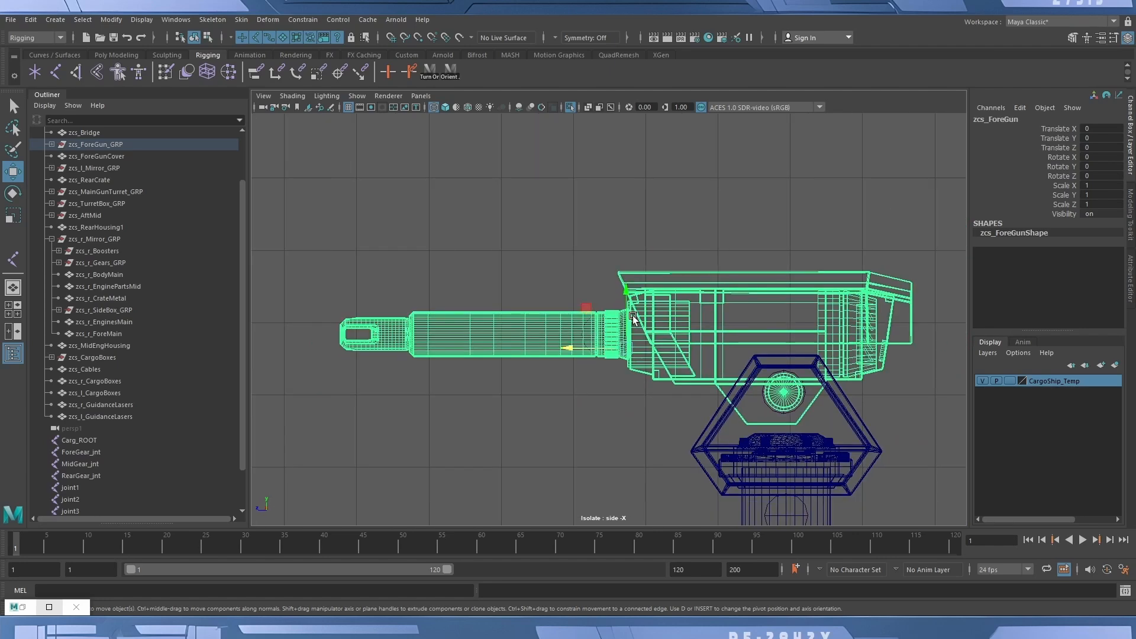
scroll(637, 318, "up", 6)
scroll(644, 317, "down", 2)
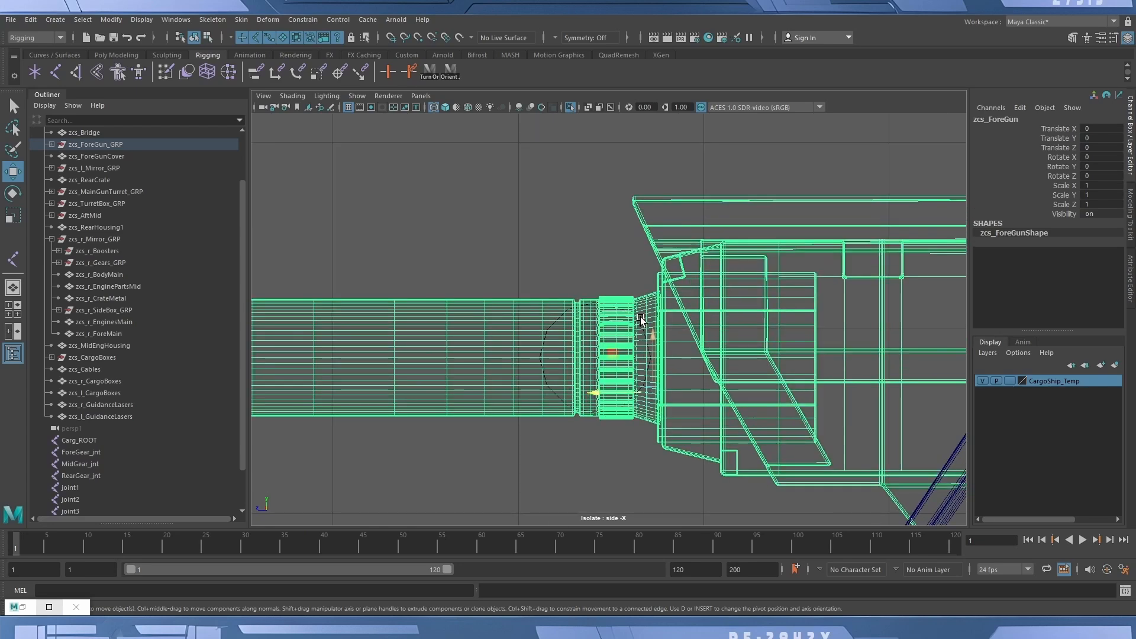
scroll(644, 317, "down", 3)
scroll(644, 318, "down", 4)
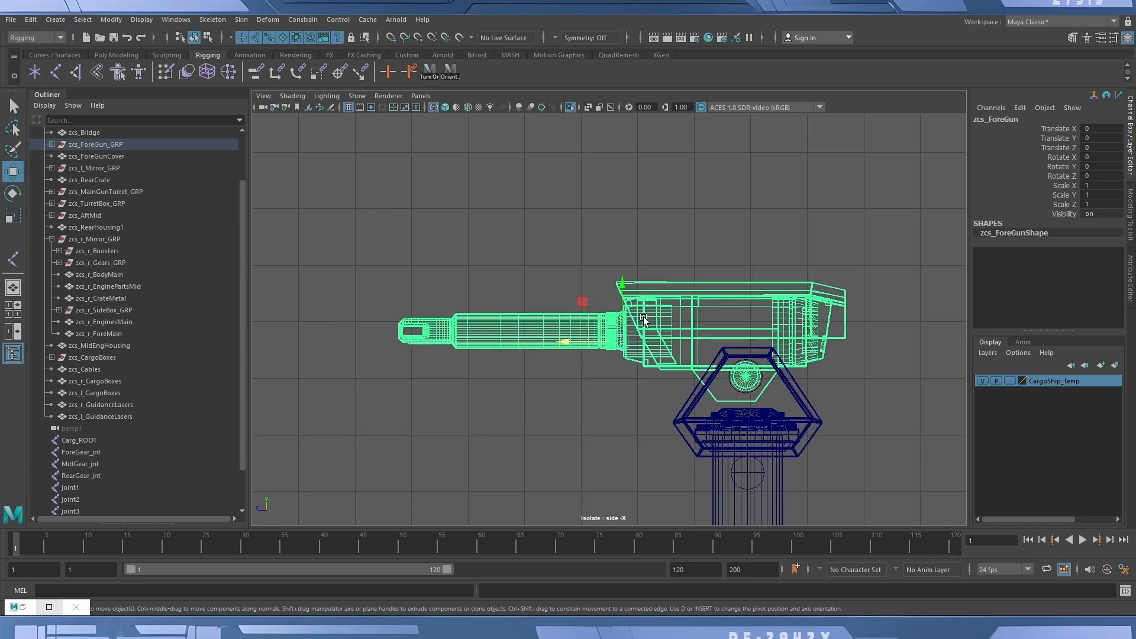
scroll(644, 317, "up", 6)
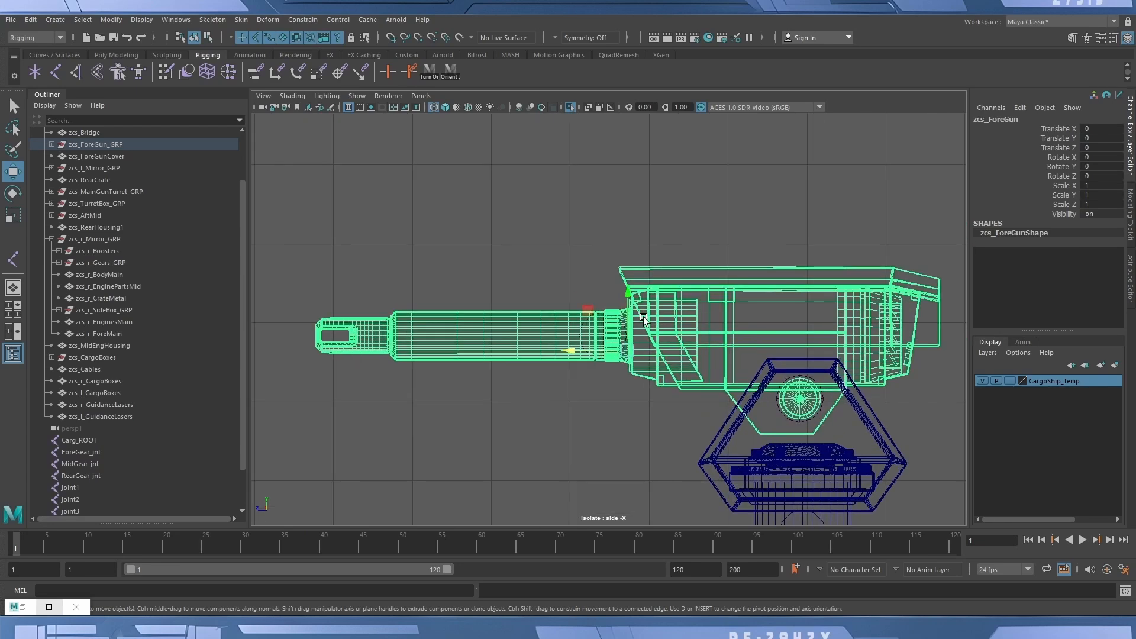
Clear the selection and turn off isolation in the side view to show the whole ship.
left_click(524, 280)
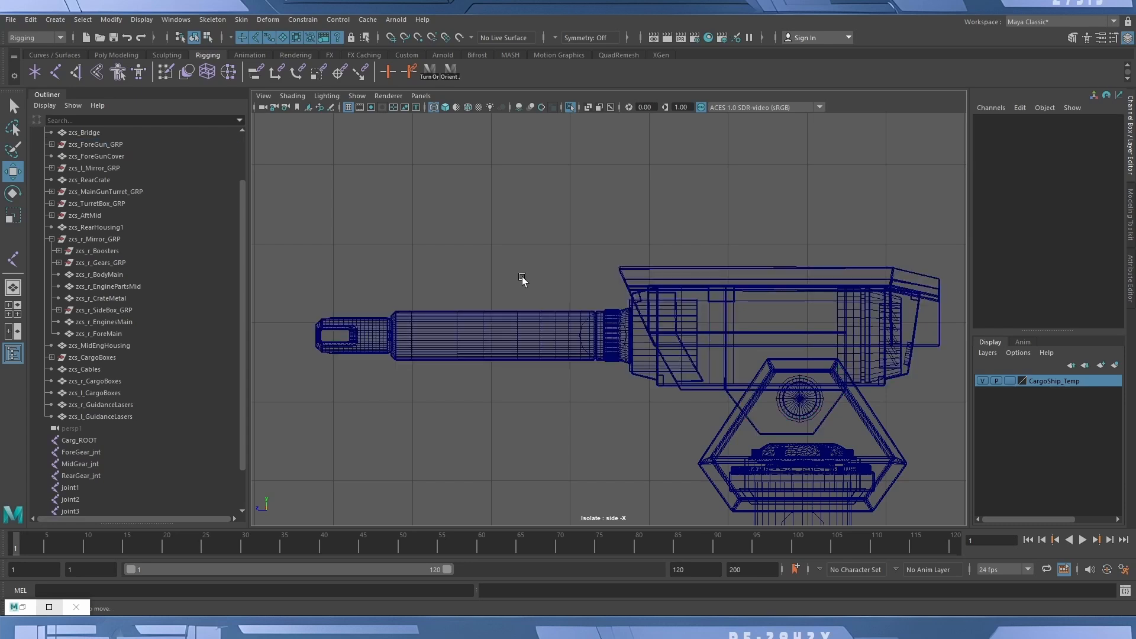
left_click(572, 108)
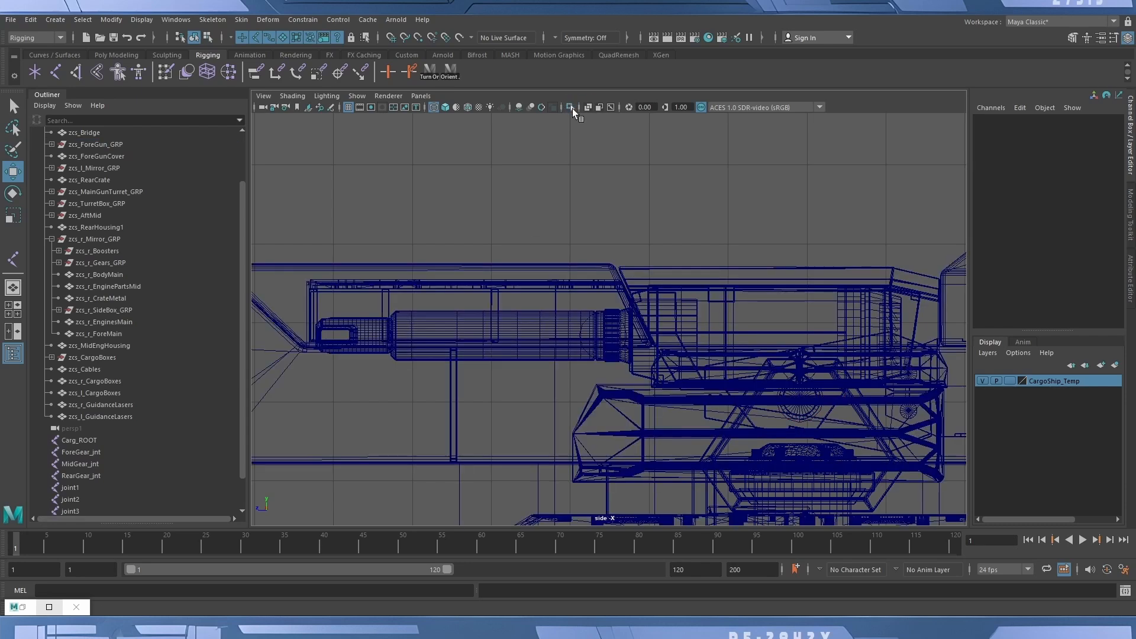
Try opening the fore gun cover by rotating it about 84° around X and moving it to the hull's edge, and undo both.
left_click(525, 266)
middle_click_drag(524, 265, 592, 278, "alt")
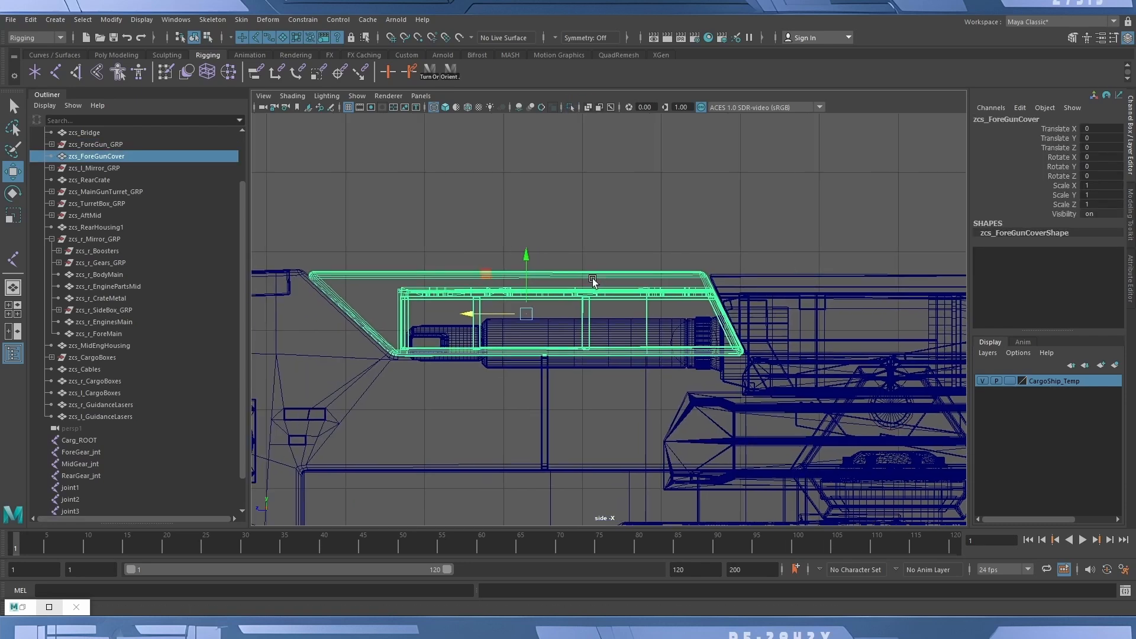
key("e")
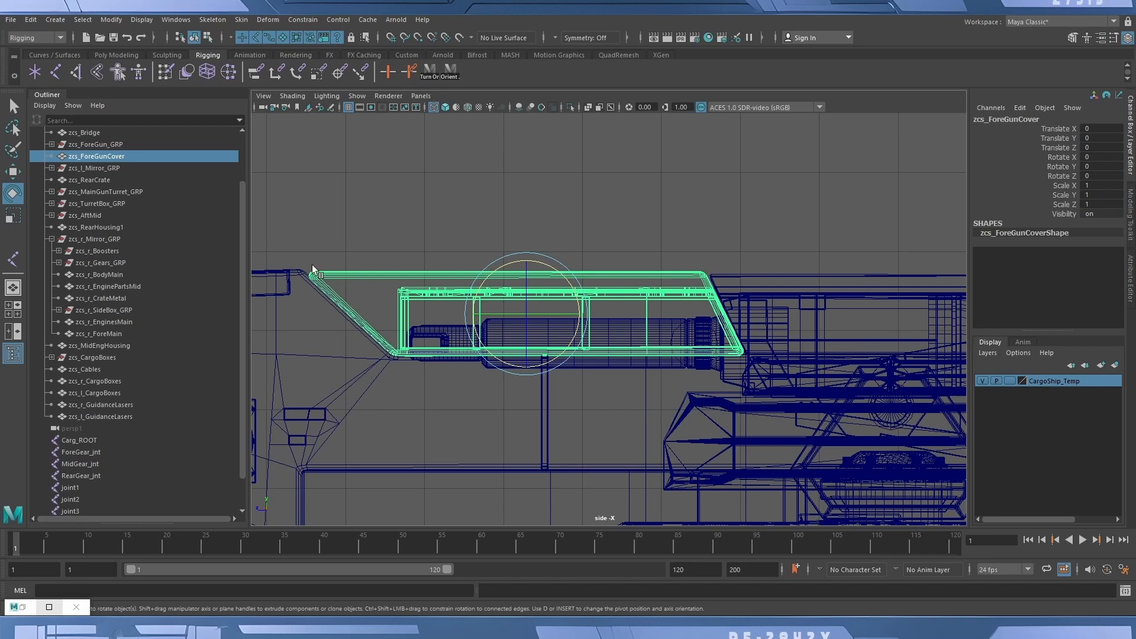
middle_click_drag(312, 265, 470, 201)
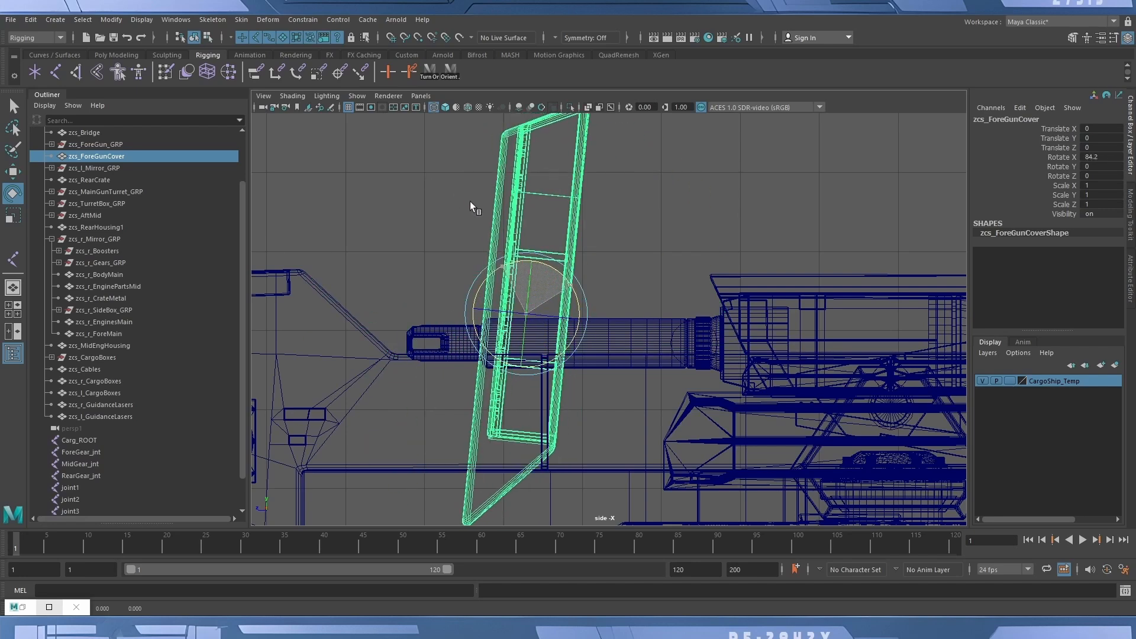
key("w")
left_click_drag(545, 318, 355, 35)
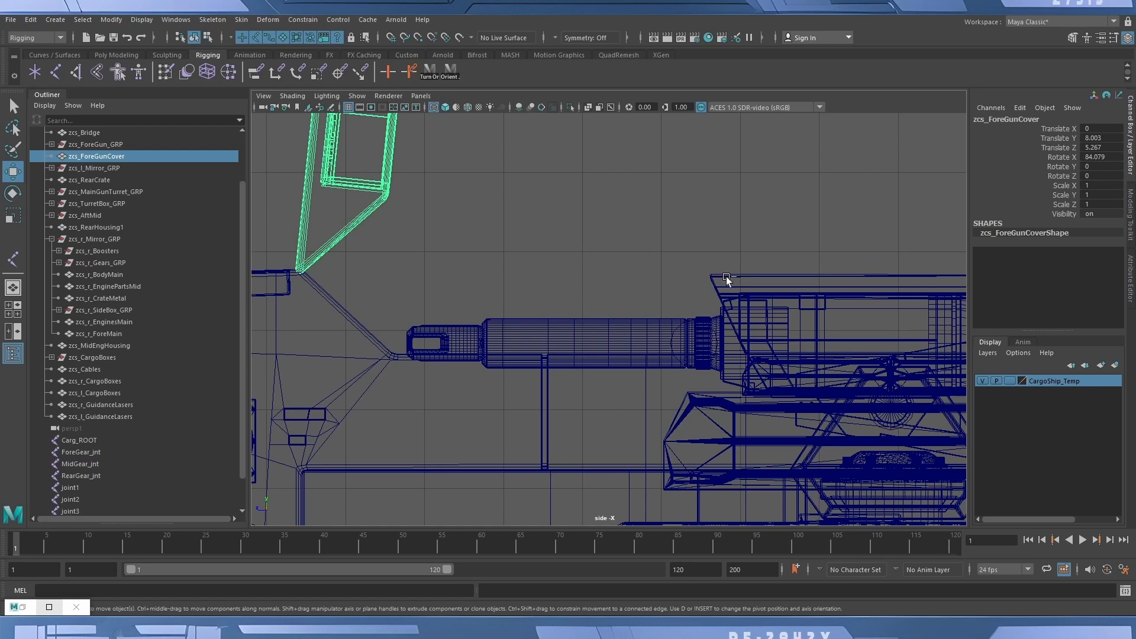
key("ctrl+z")
key("ctrl+z")
left_click(701, 251)
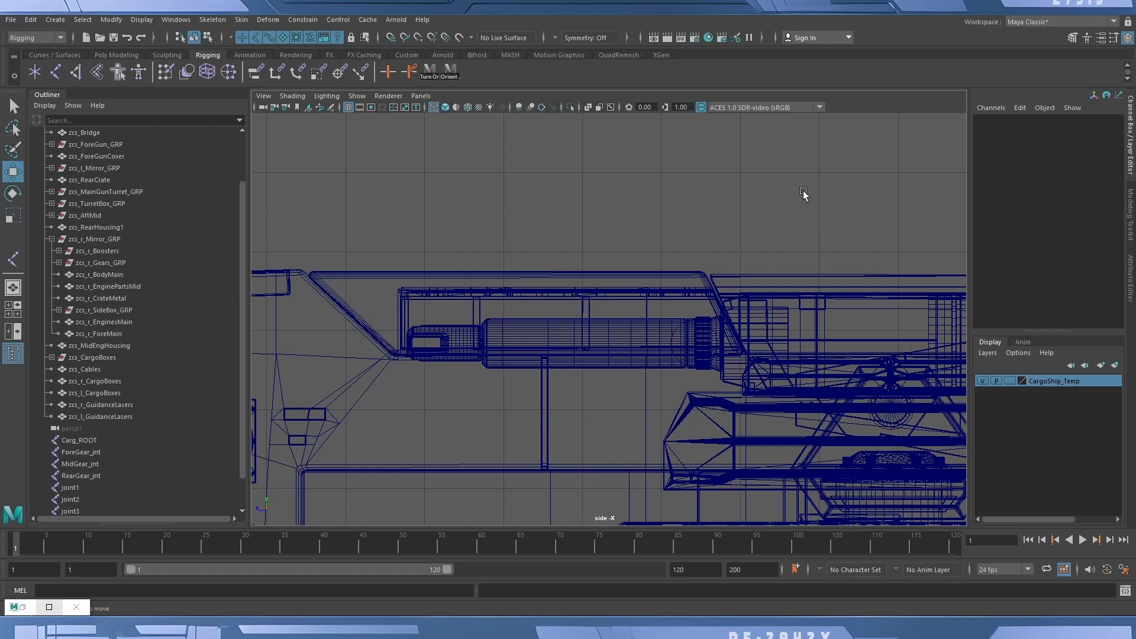
Examine the fore gun and riser meshes in the side view, selecting each one, and clear the selection.
middle_click_drag(804, 193, 673, 250, "alt")
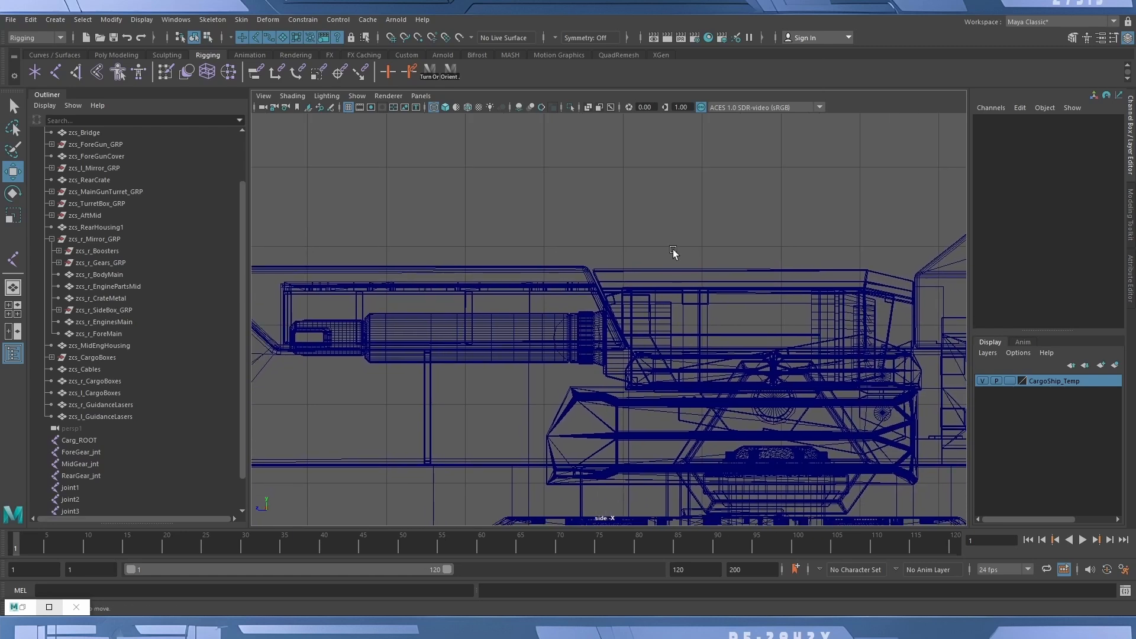
middle_click_drag(485, 337, 529, 335, "alt")
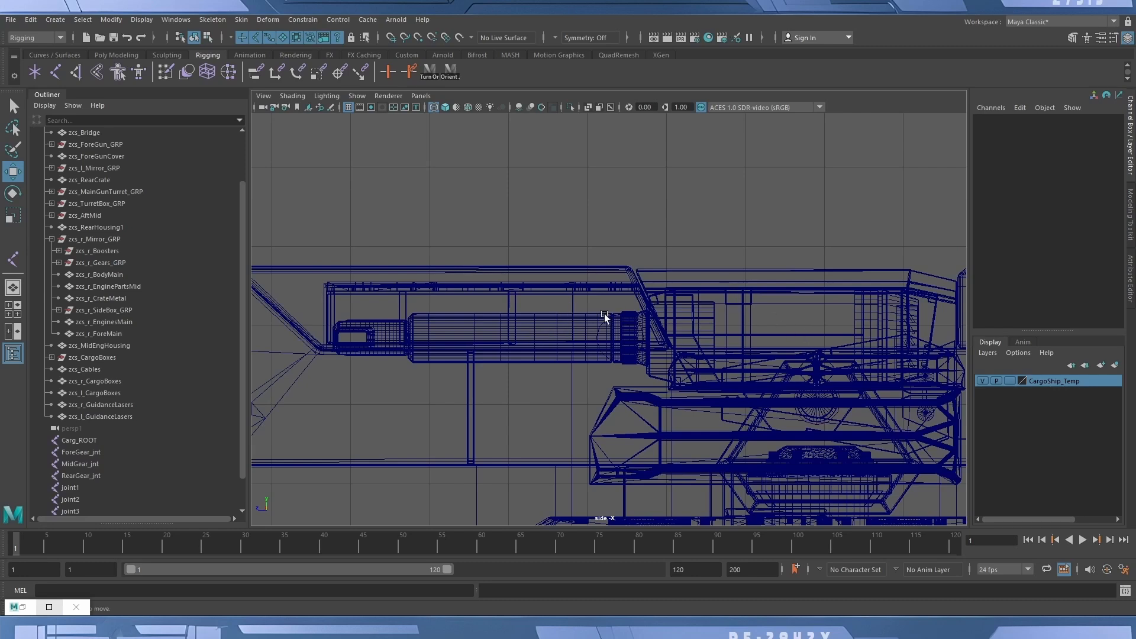
left_click(630, 358)
scroll(630, 358, "up", 2)
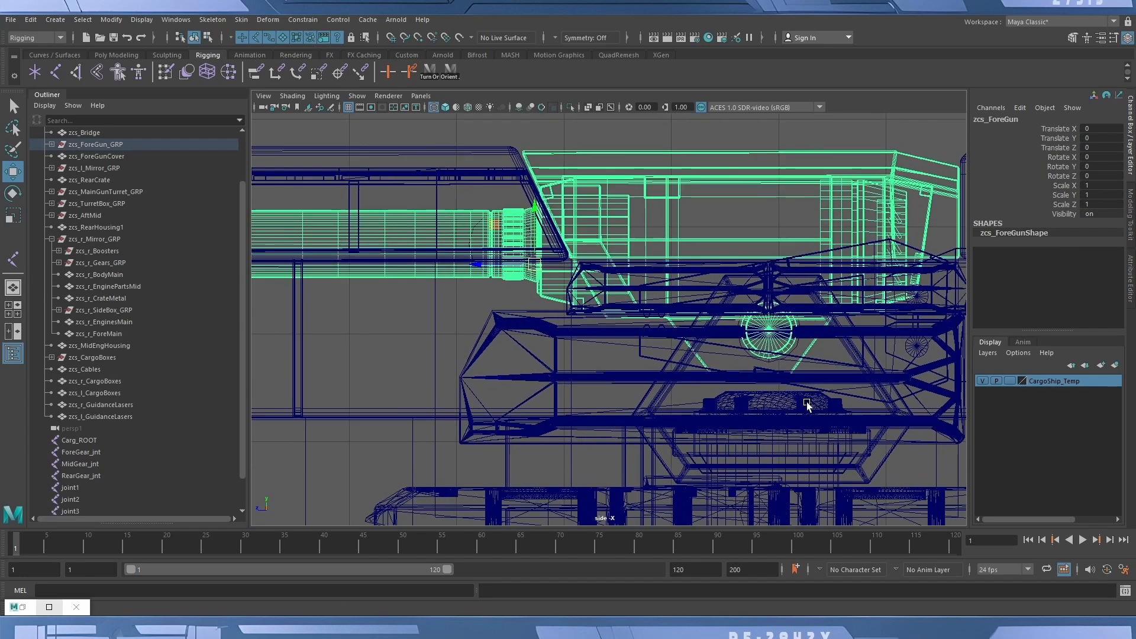
scroll(641, 357, "up", 2)
left_click(645, 401)
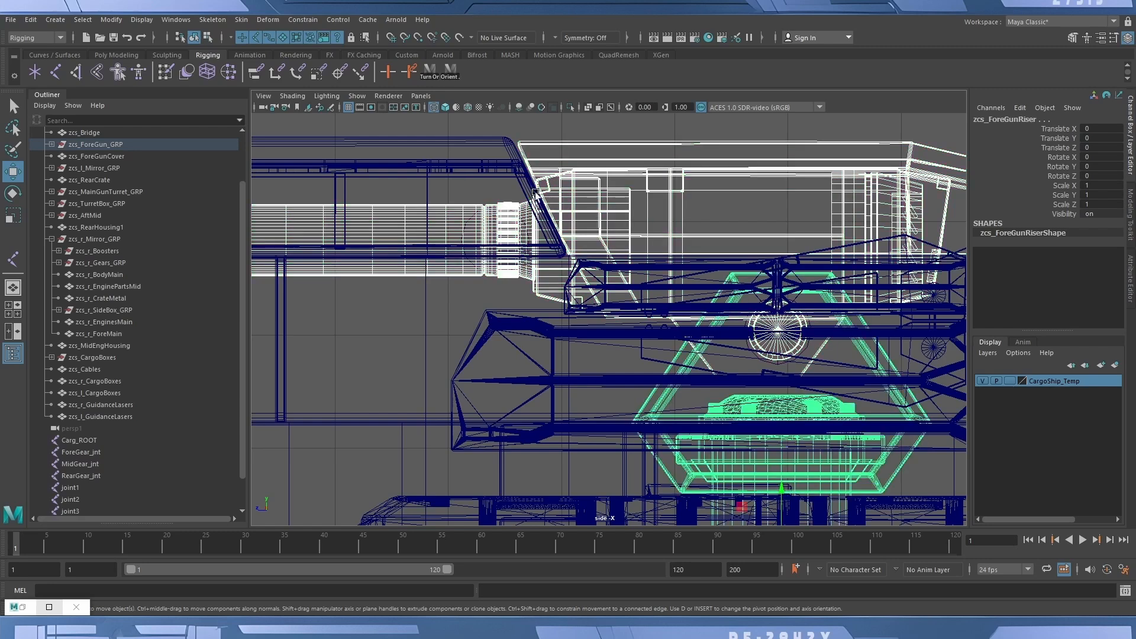
scroll(734, 298, "down", 3)
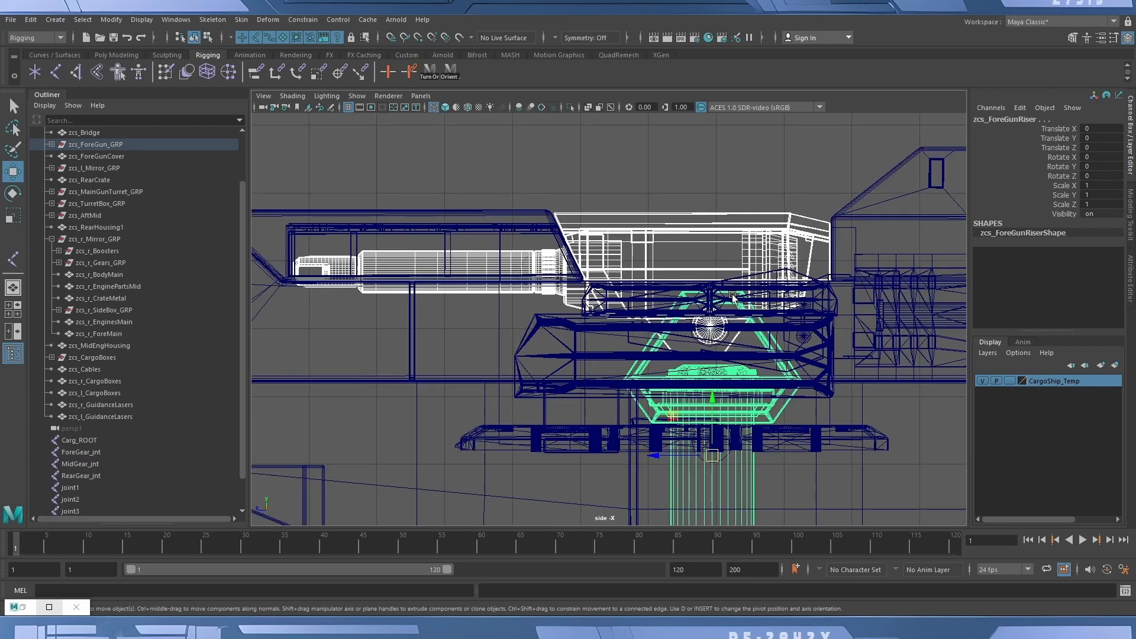
right_click_drag(793, 275, 747, 277, "alt")
middle_click_drag(747, 277, 739, 317, "alt")
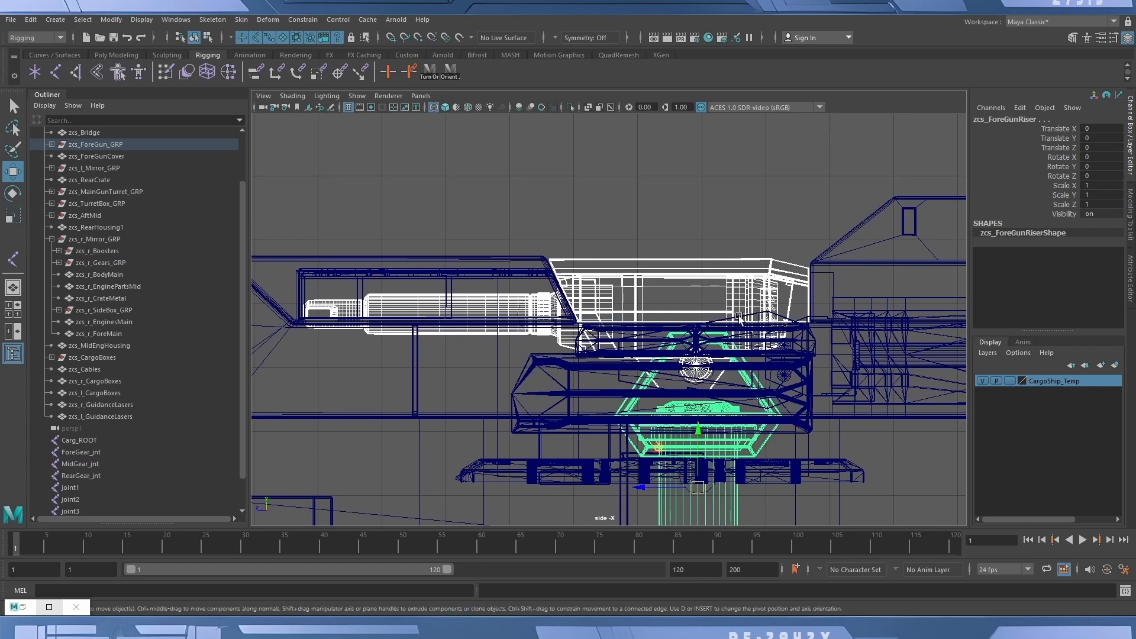
right_click_drag(739, 317, 580, 306, "alt")
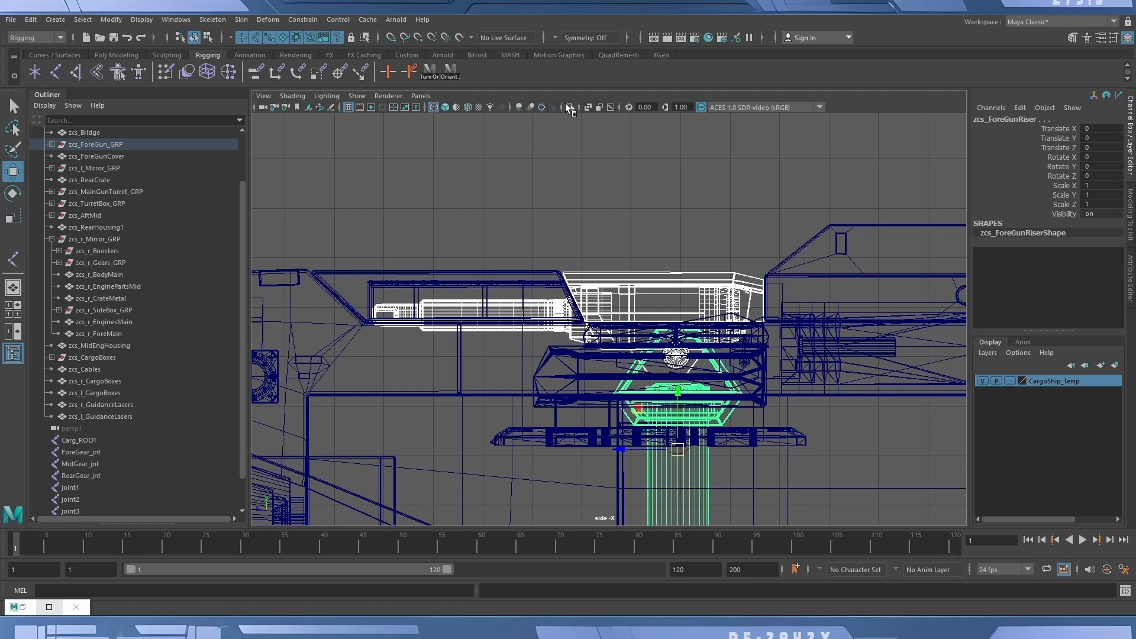
left_click(601, 212)
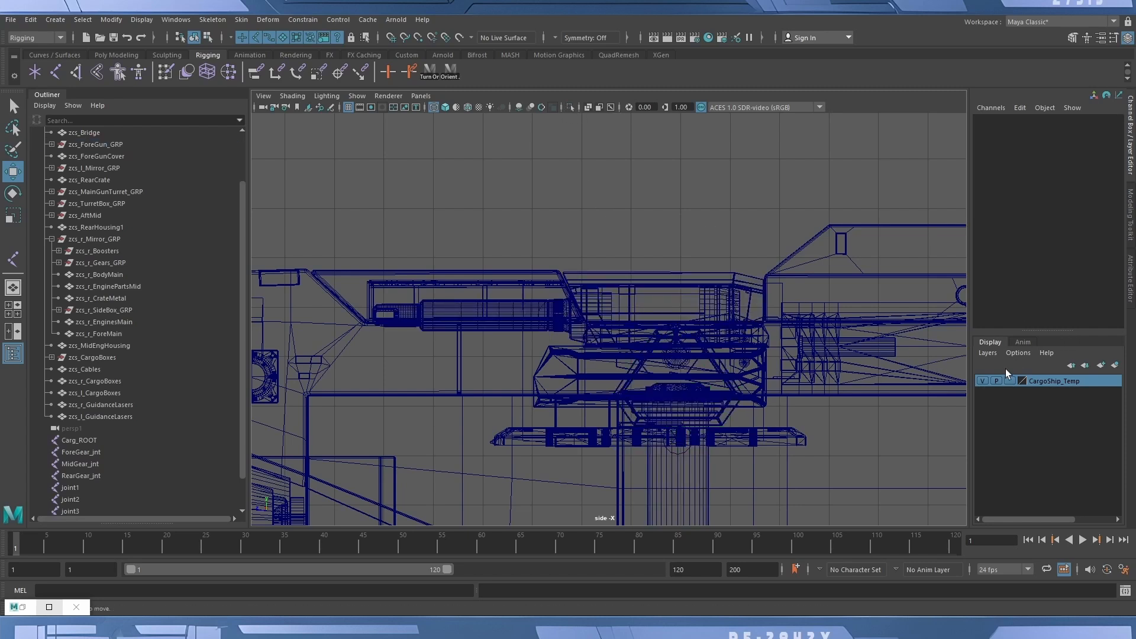
Set the CargoShip_Temp layer to reference display and hide it so only the joints remain in view.
left_click(1010, 382)
left_click(1010, 381)
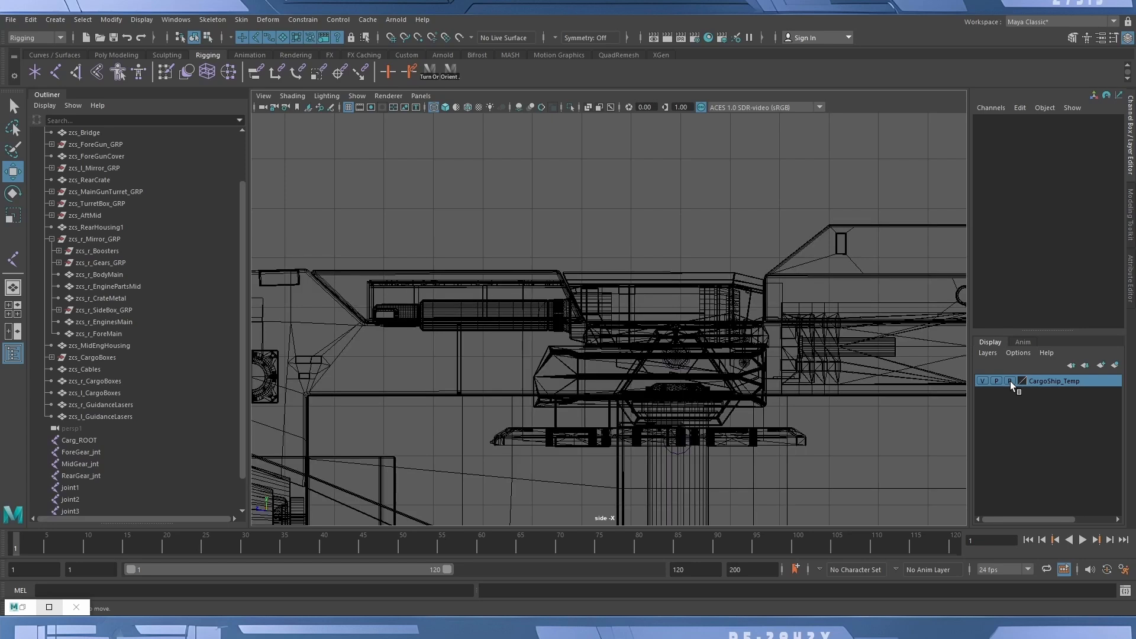
middle_click_drag(719, 235, 711, 212, "alt")
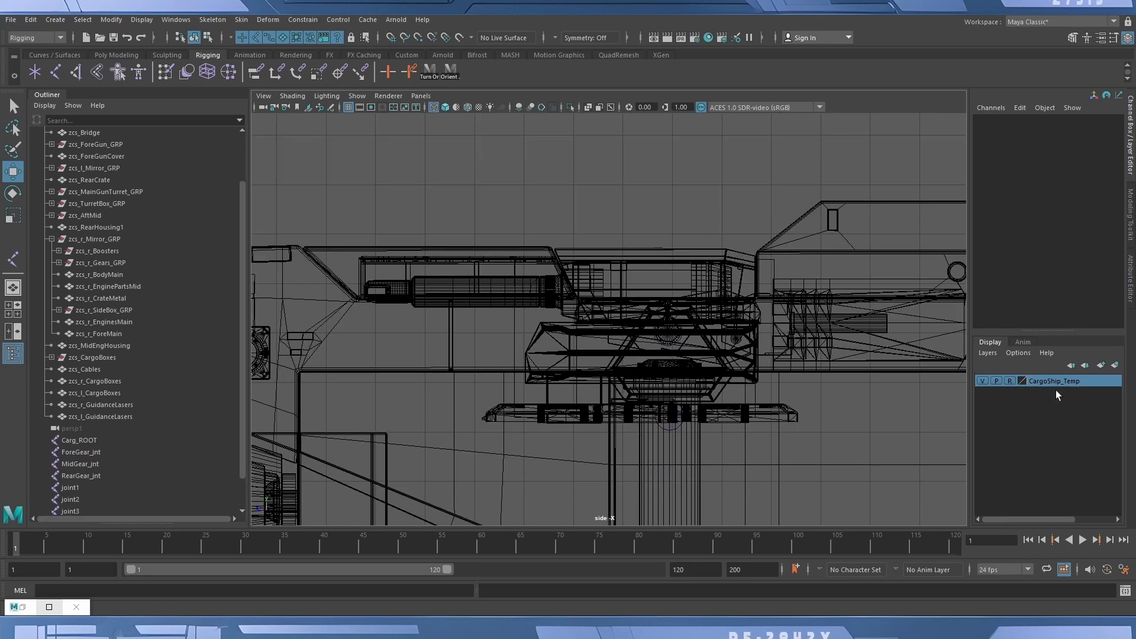
left_click(982, 381)
middle_click_drag(793, 352, 690, 271, "alt")
Rename the lowest fore gun joint, joint1, as ForeGun_Riser_jnt.
left_click_drag(449, 195, 523, 256)
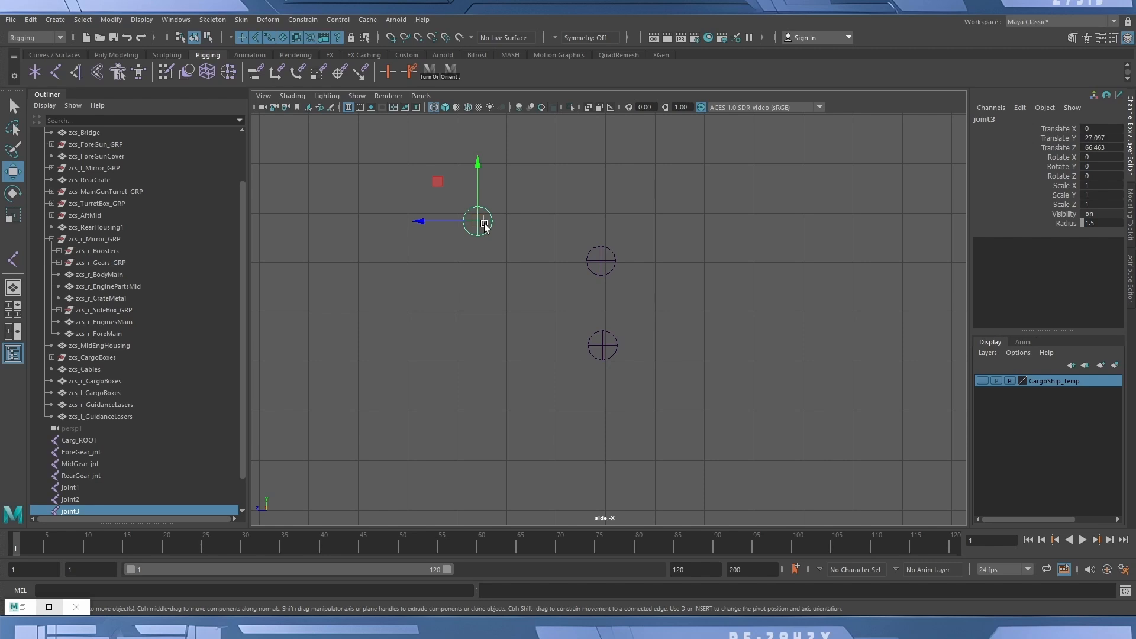
double_click(989, 118)
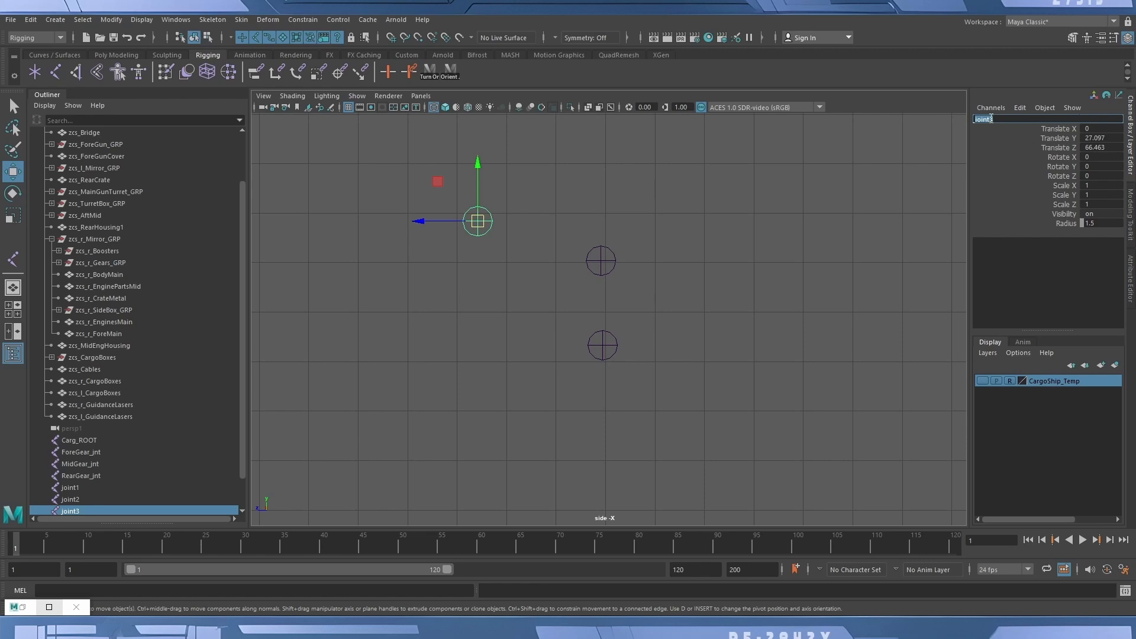
left_click(605, 335)
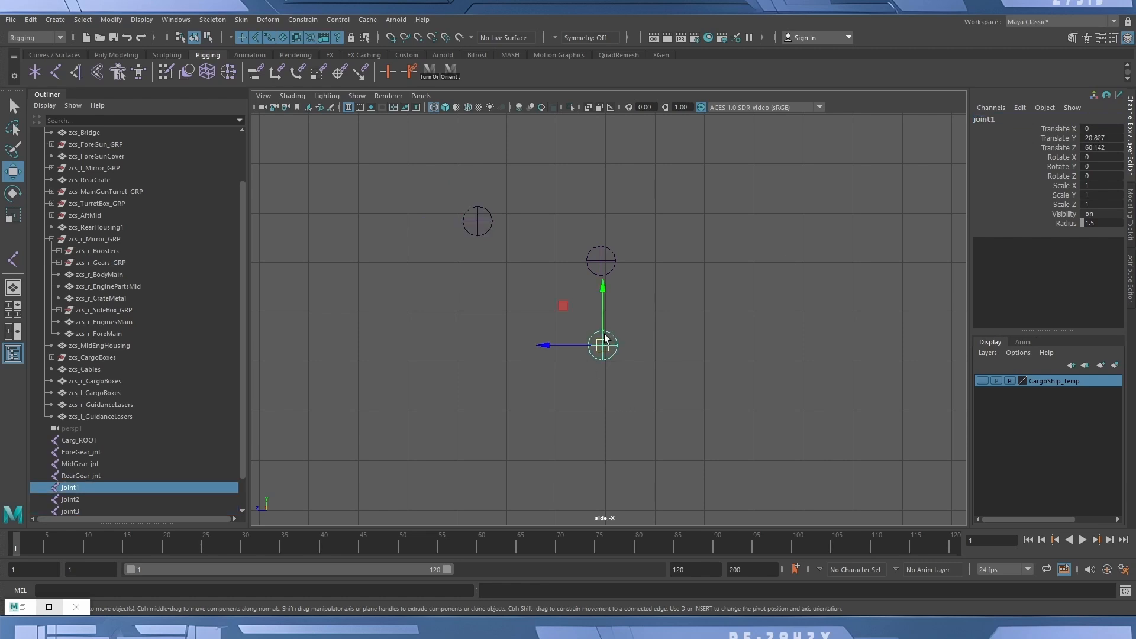
double_click(989, 118)
type("ForeGunRig")
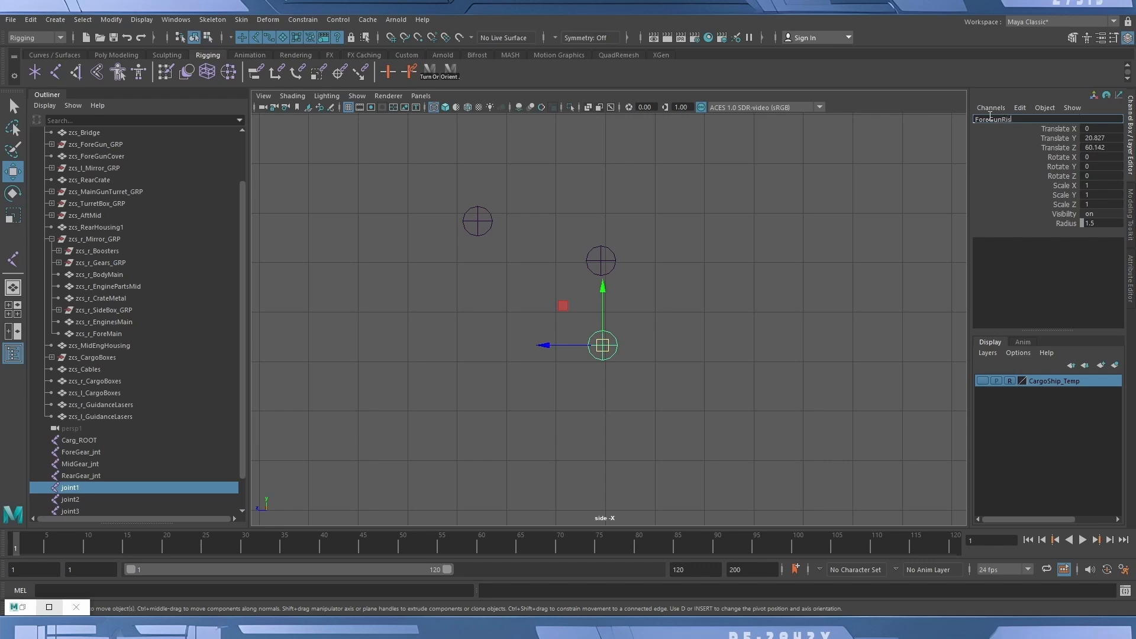
key("BackSpace")
key("BackSpace")
type("n Rise")
key("Return")
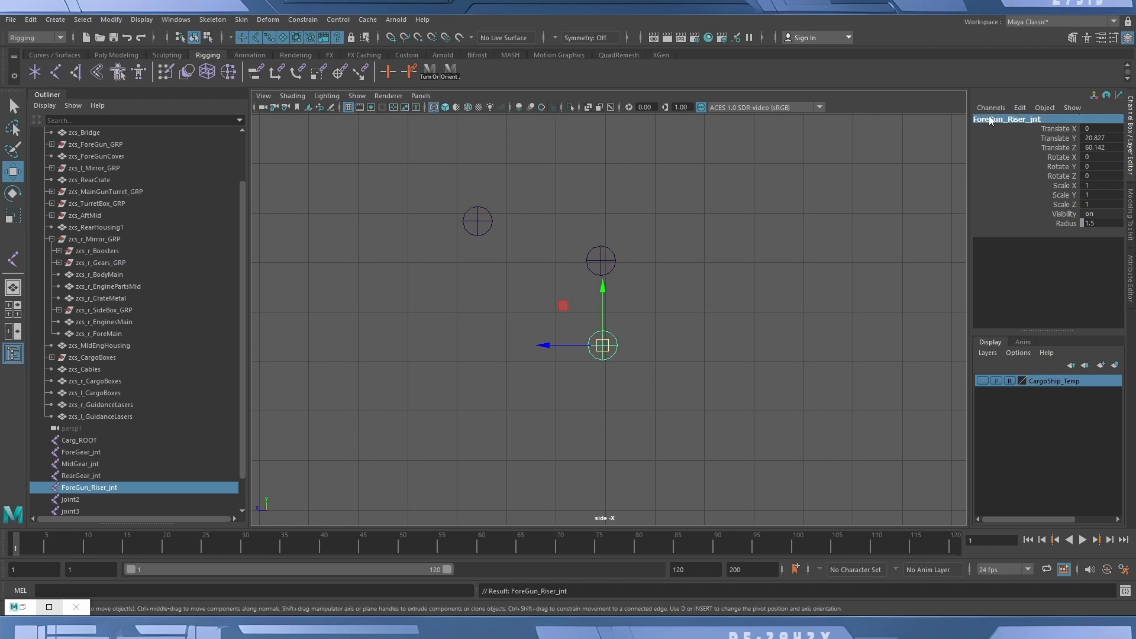
Rename the fore gun's pivot joint, joint2, as ForeGun_Rot_jnt.
left_click(600, 262)
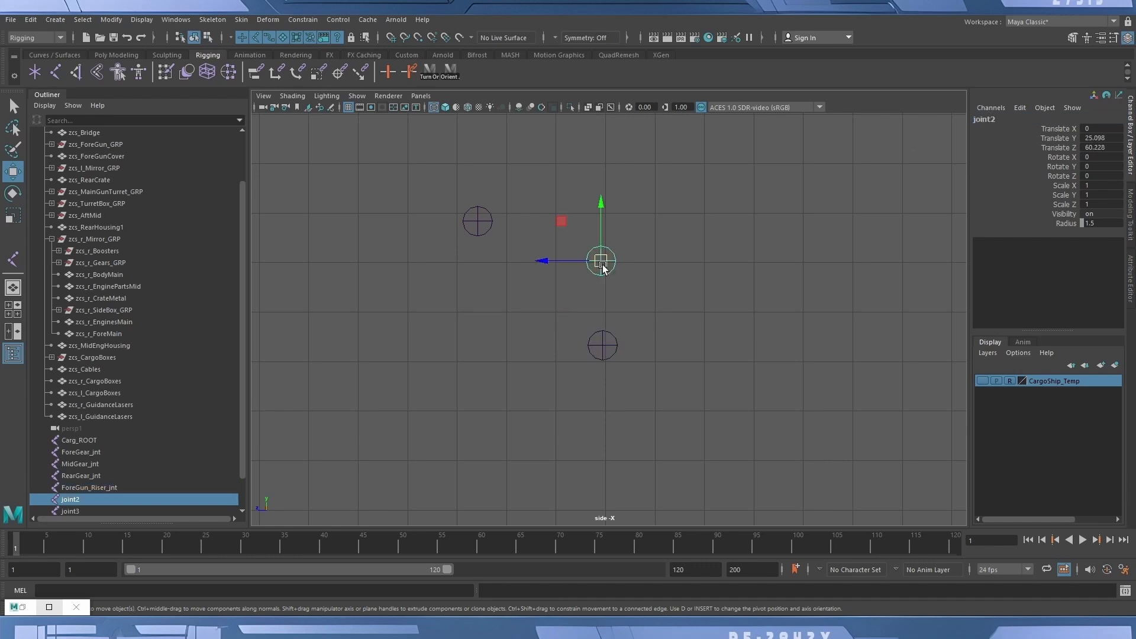
left_click(1006, 120)
type("Fore")
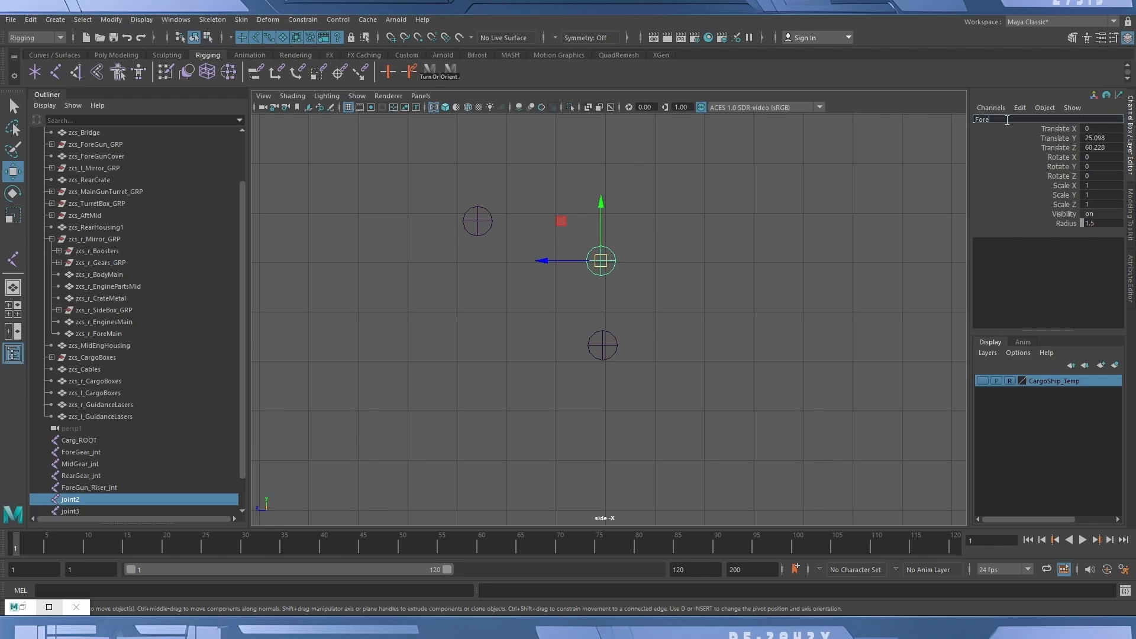
type("Gun Rot")
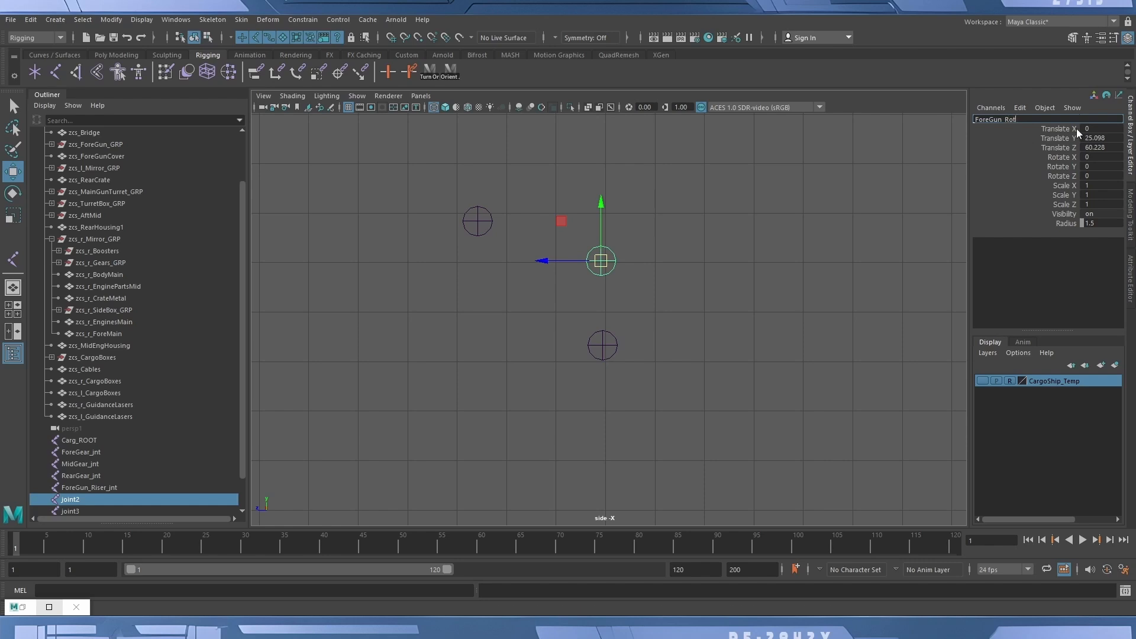
type("n_Rot_jnt")
key("Return")
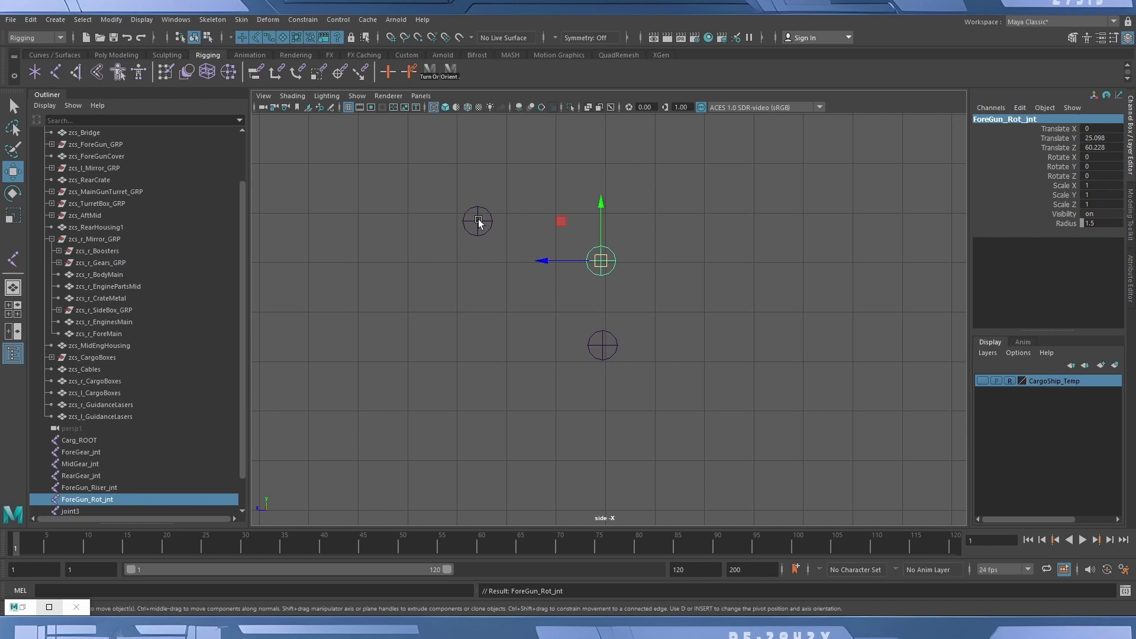
Rename the fore gun's barrel joint, joint3, as ForeGun_BarRet_jnt.
left_click(478, 222)
left_click(1004, 120)
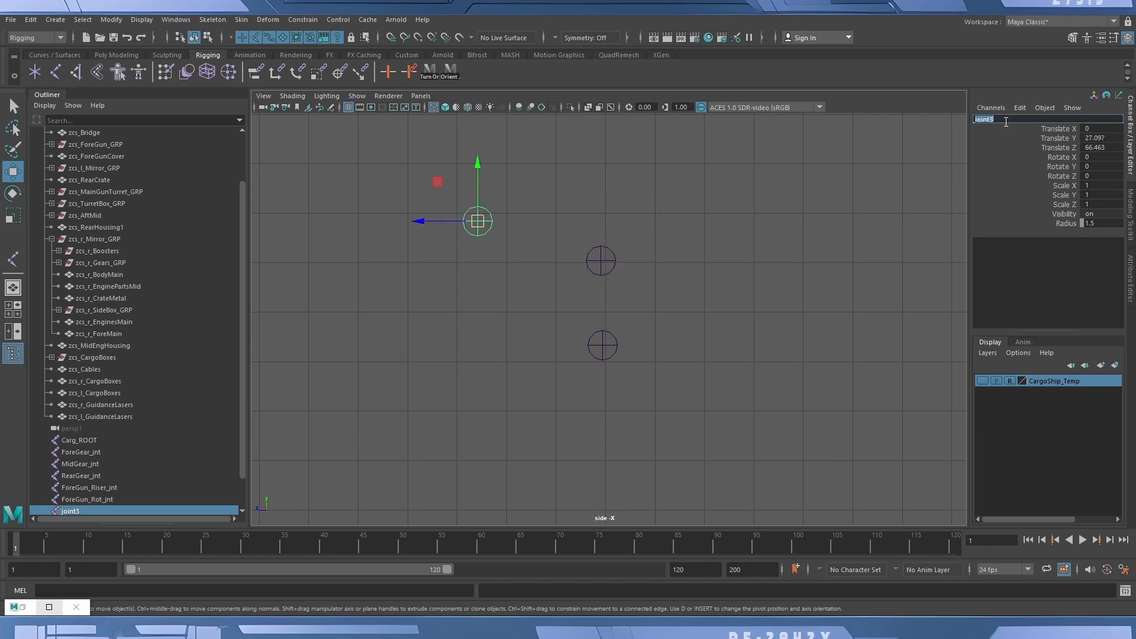
type("ForeGun")
type("_BarRet_jnt")
key("Return")
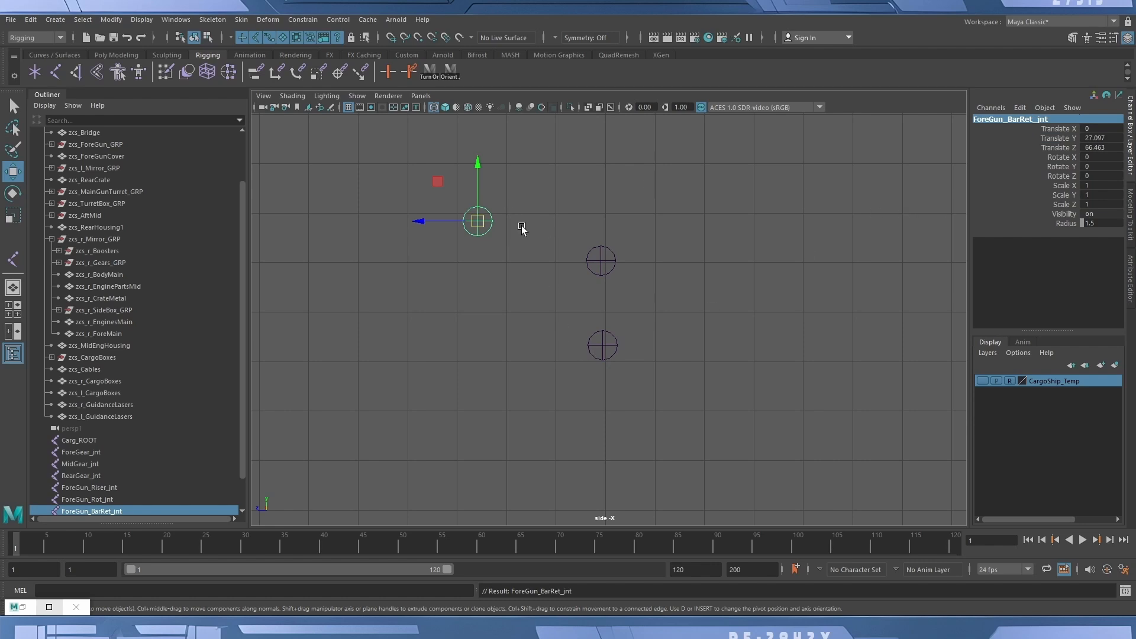
Select the fore gun's pivot joint, toggle its isolation on and off, and show the CargoShip_Temp layer again.
right_click_drag(521, 226, 379, 247, "alt")
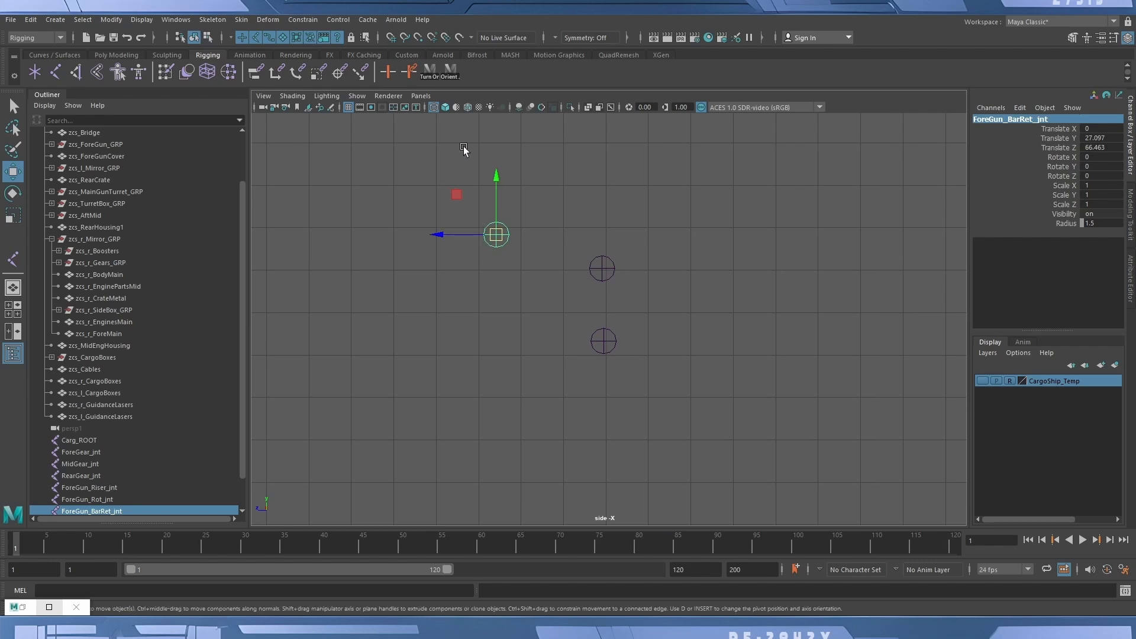
left_click(609, 265)
left_click(614, 264)
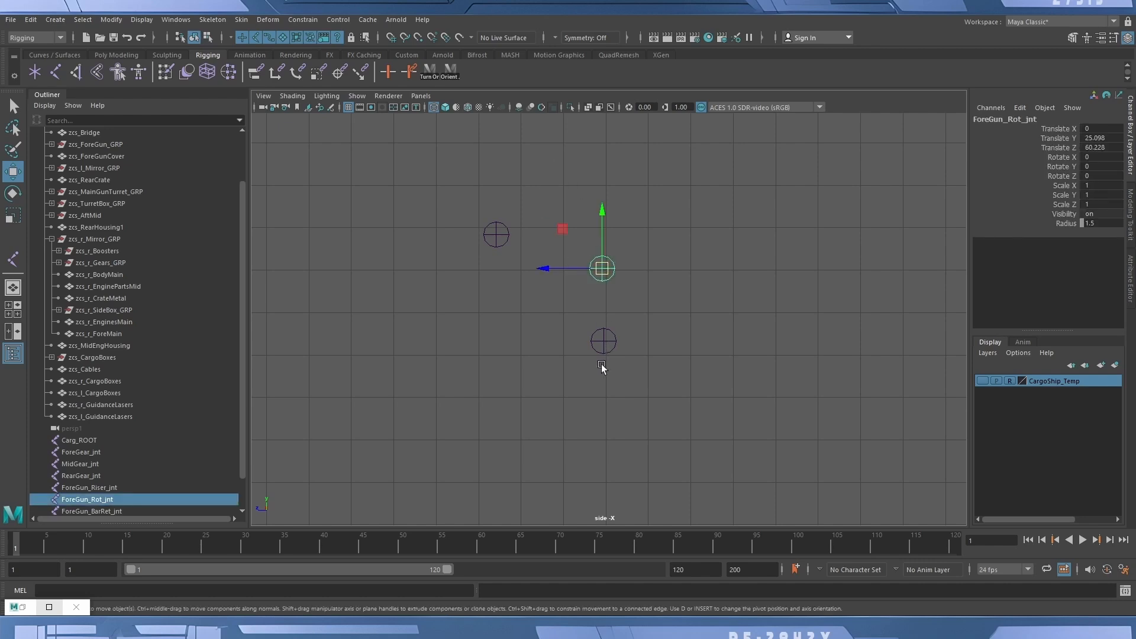
scroll(630, 181, "down", 3)
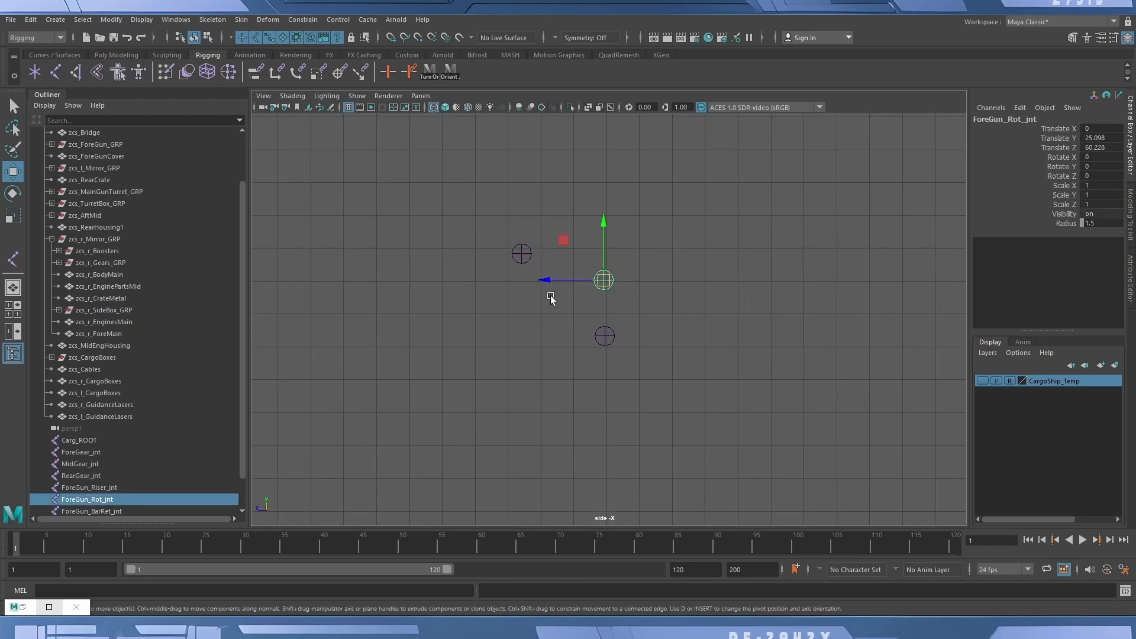
middle_click_drag(661, 307, 580, 249, "alt")
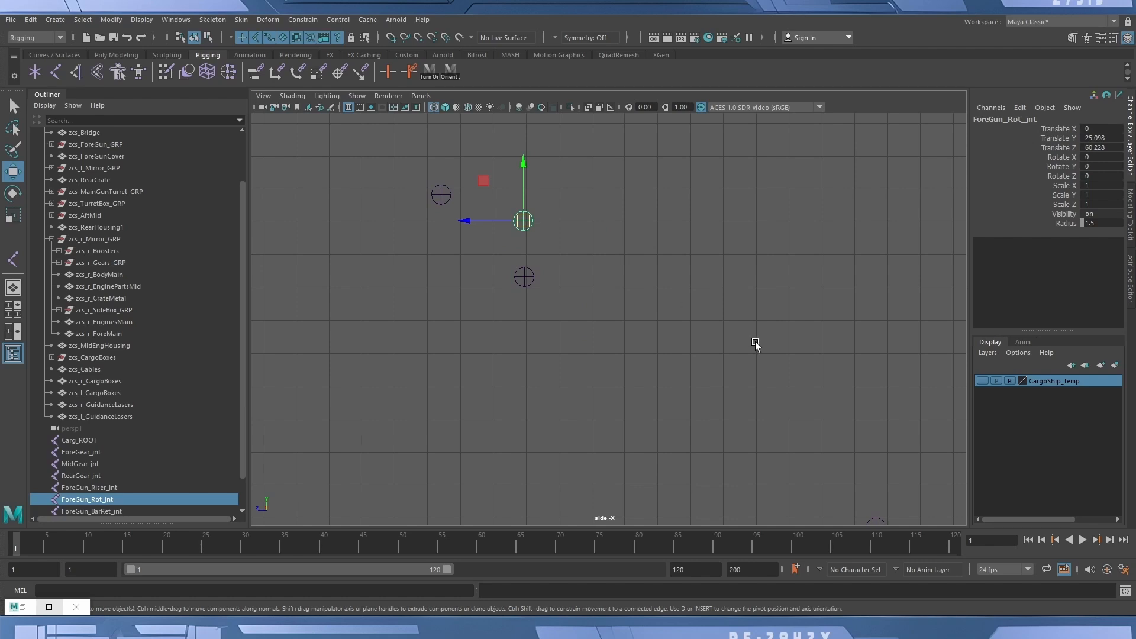
scroll(549, 308, "down", 2)
left_click(569, 103)
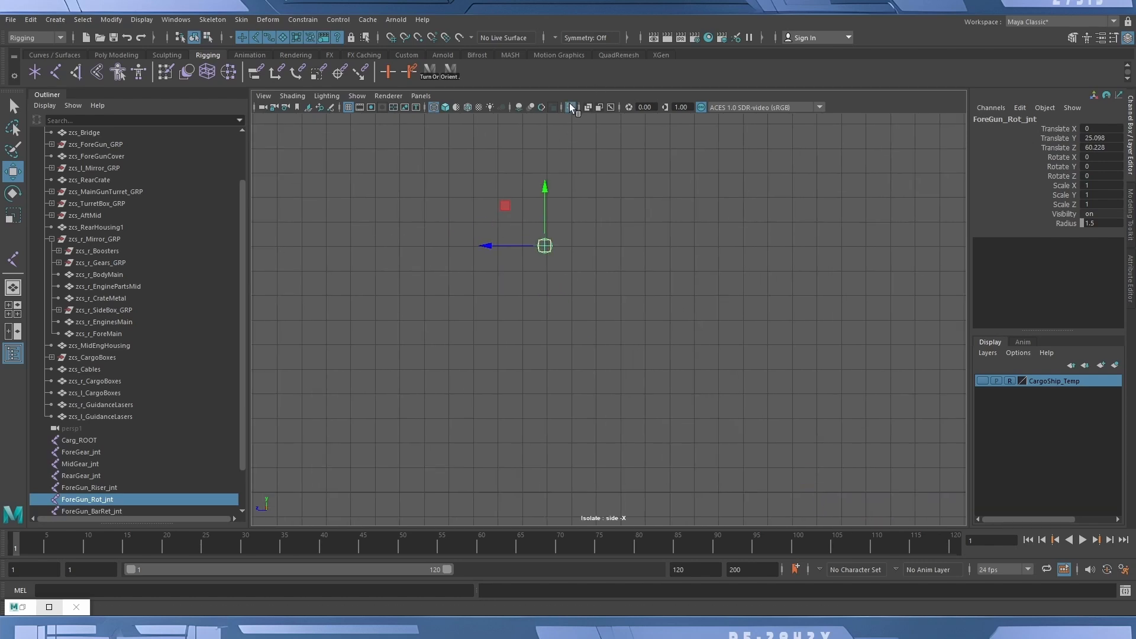
left_click(571, 106)
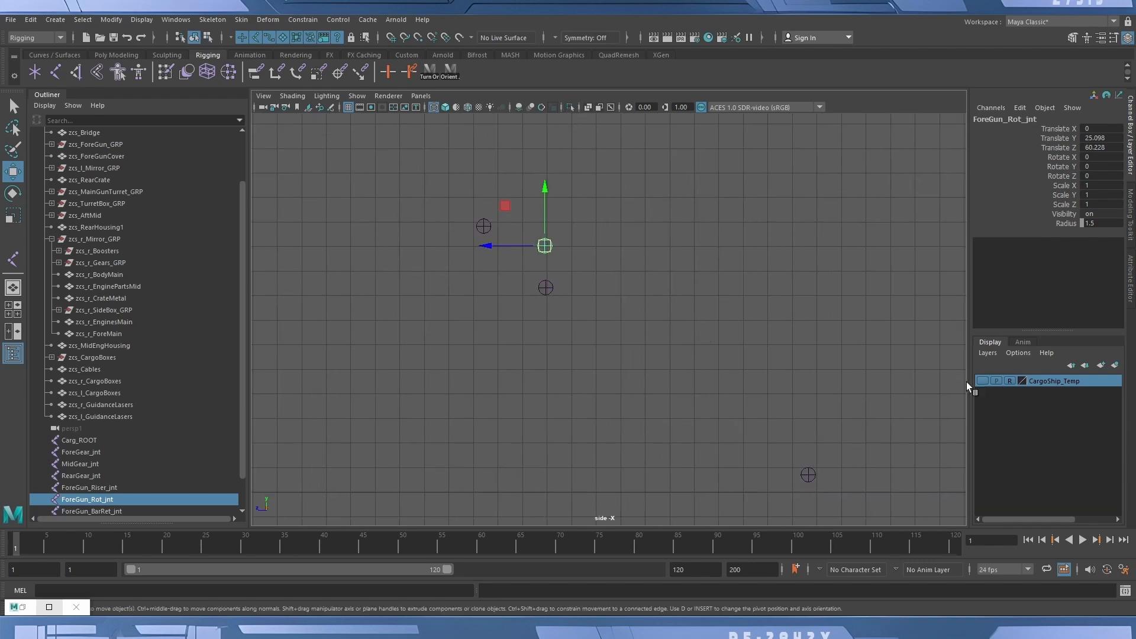
left_click(982, 380)
middle_click_drag(629, 307, 668, 324, "alt")
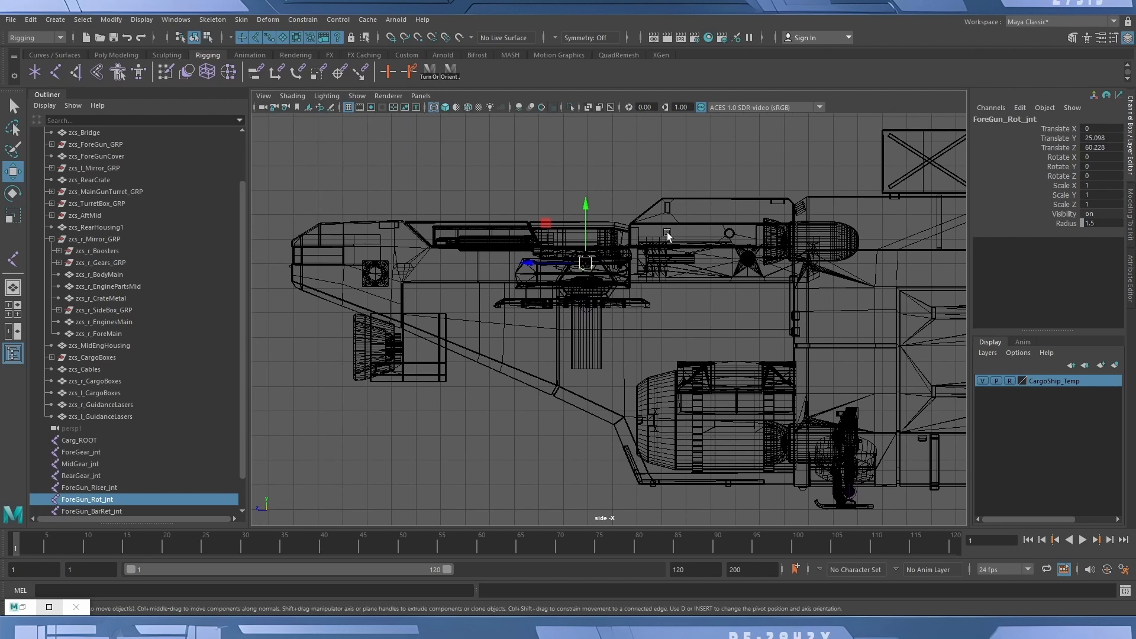
Clear the joint selection and save the rigging scene.
scroll(664, 234, "up", 3)
middle_click_drag(683, 258, 625, 407, "alt")
right_click_drag(556, 413, 787, 414, "alt")
middle_click_drag(795, 411, 705, 335, "alt")
left_click(361, 145)
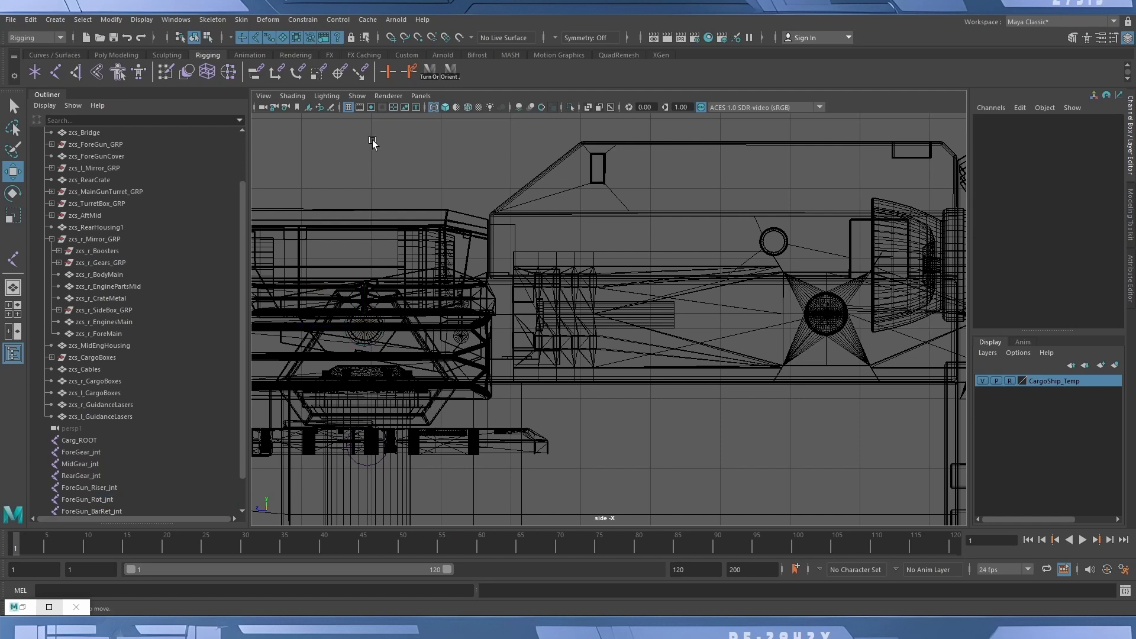
key("ctrl+s")
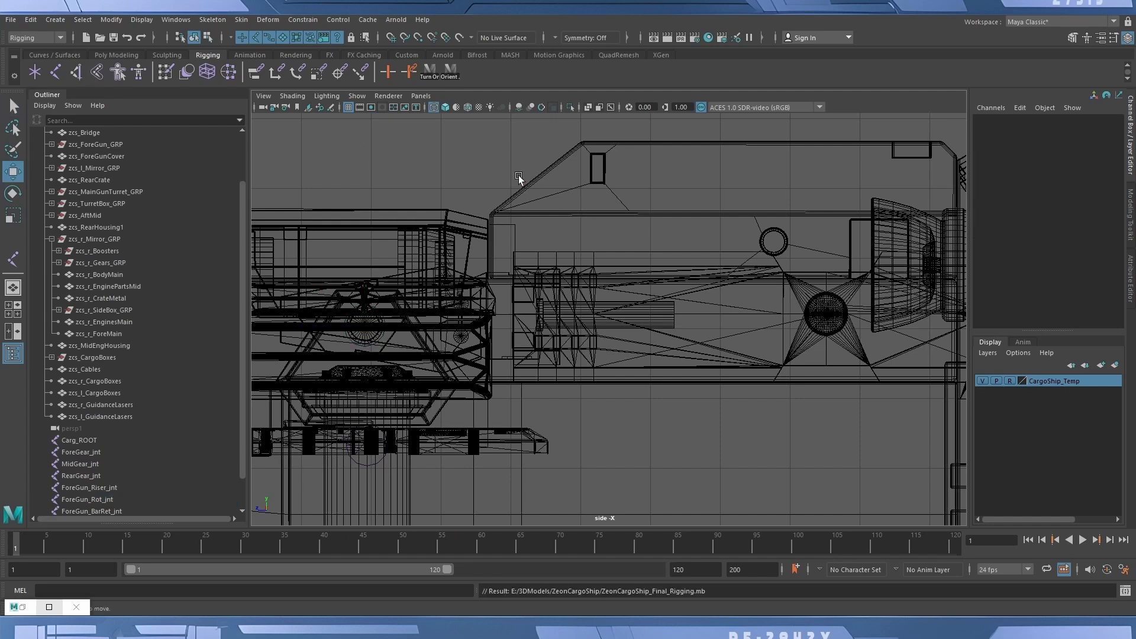
Create a joint inside the horizontal cylinder behind the fore gun at about Z 52.5 and snap its height to Y 25.491.
left_click(53, 71)
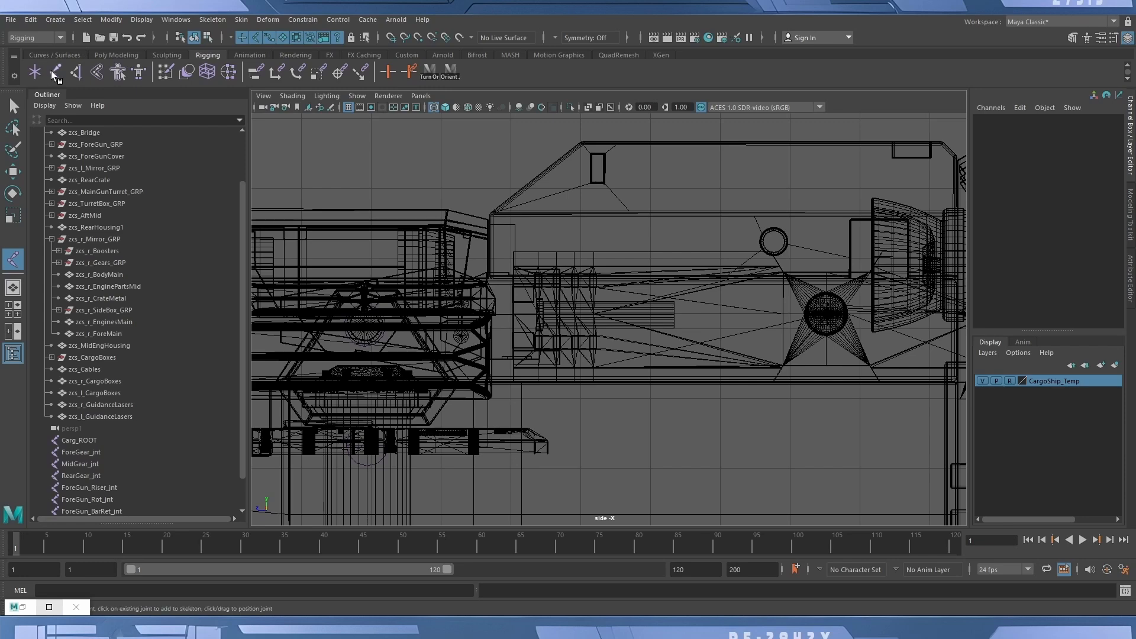
scroll(690, 338, "up", 2)
scroll(689, 338, "up", 2)
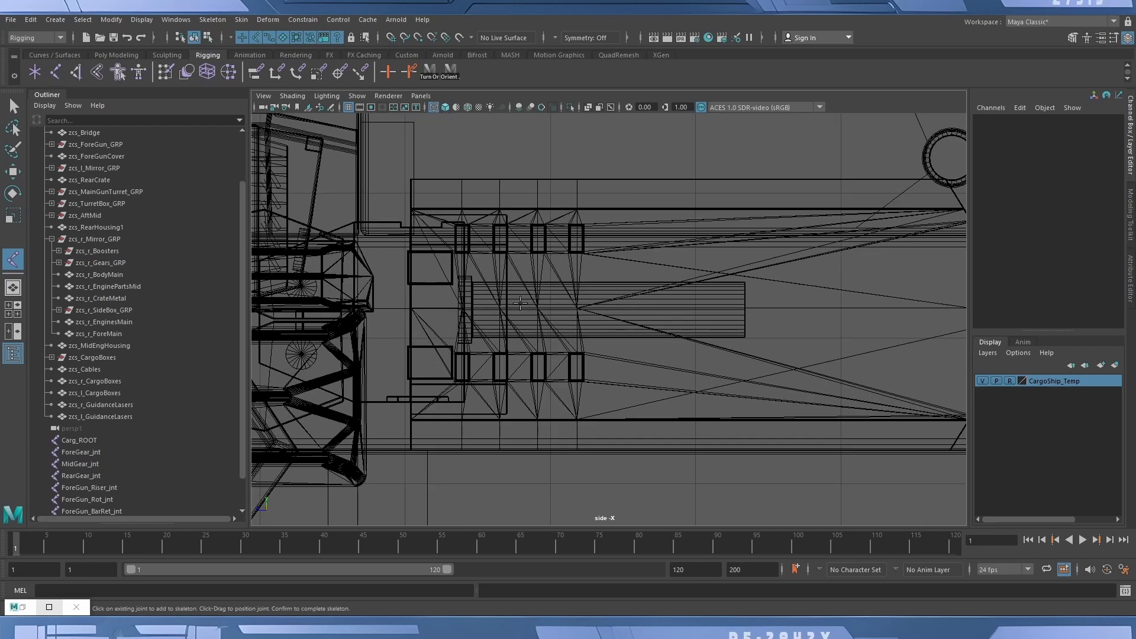
left_click(552, 306)
key("w")
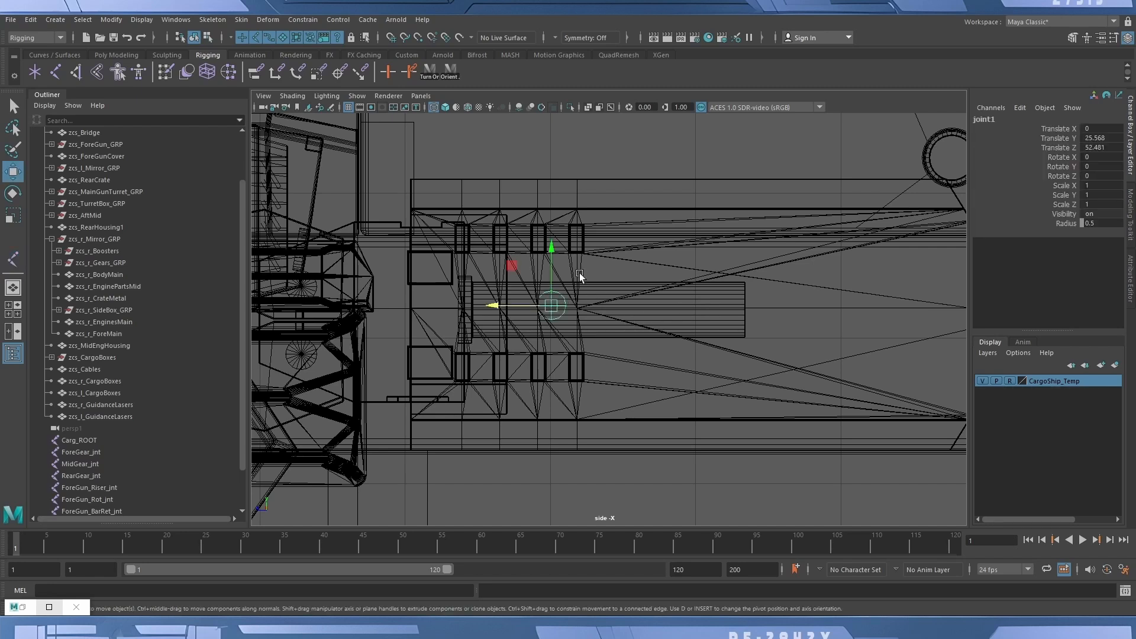
key("v")
left_click_drag(558, 251, 737, 309)
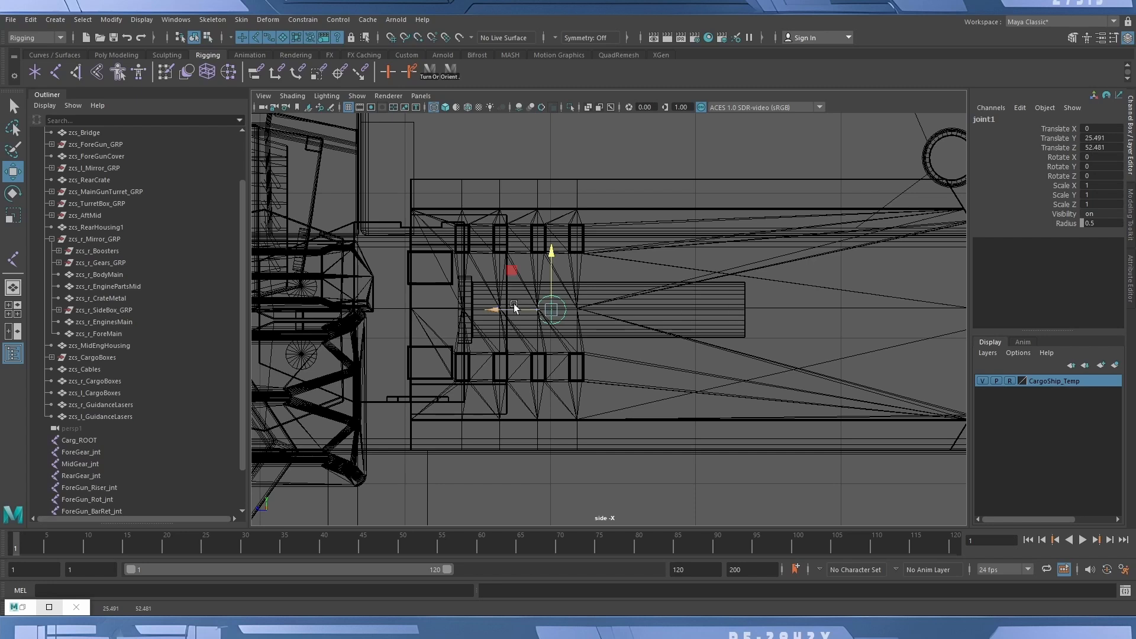
middle_click_drag(600, 361, 694, 373, "alt")
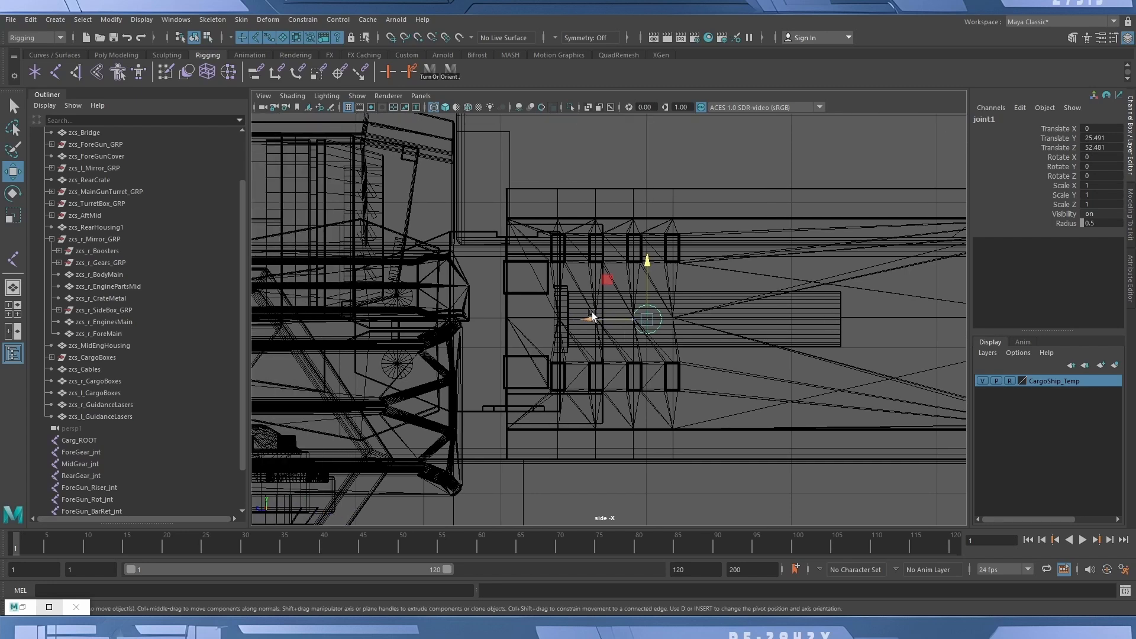
Move joint1 forward along the horizontal cylinder to about Z 53.367 and clear the selection.
left_click_drag(591, 315, 539, 316)
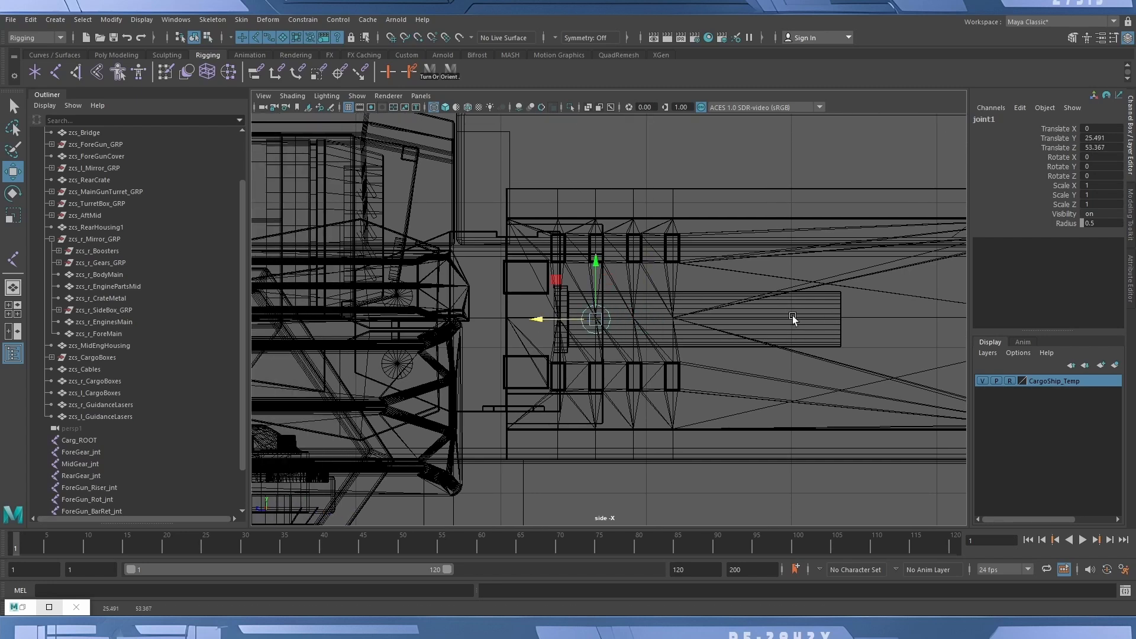
left_click(830, 304)
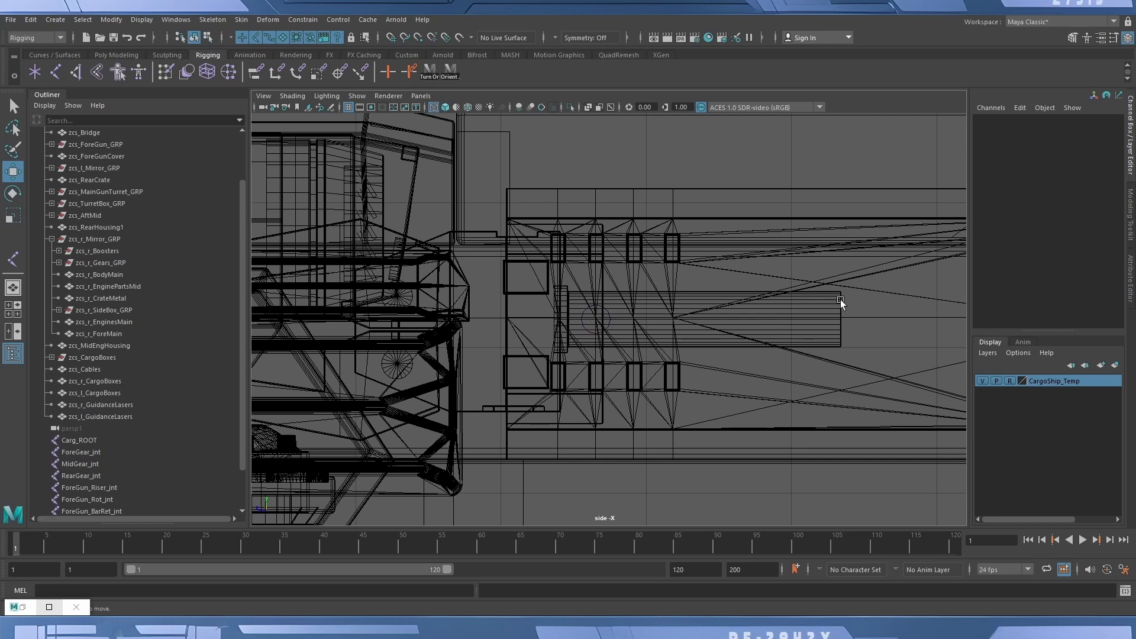
Make the CargoShip_Temp layer selectable and select the clip base, the upper and lower clips and joint1 together.
left_click(1010, 380)
left_click(790, 295)
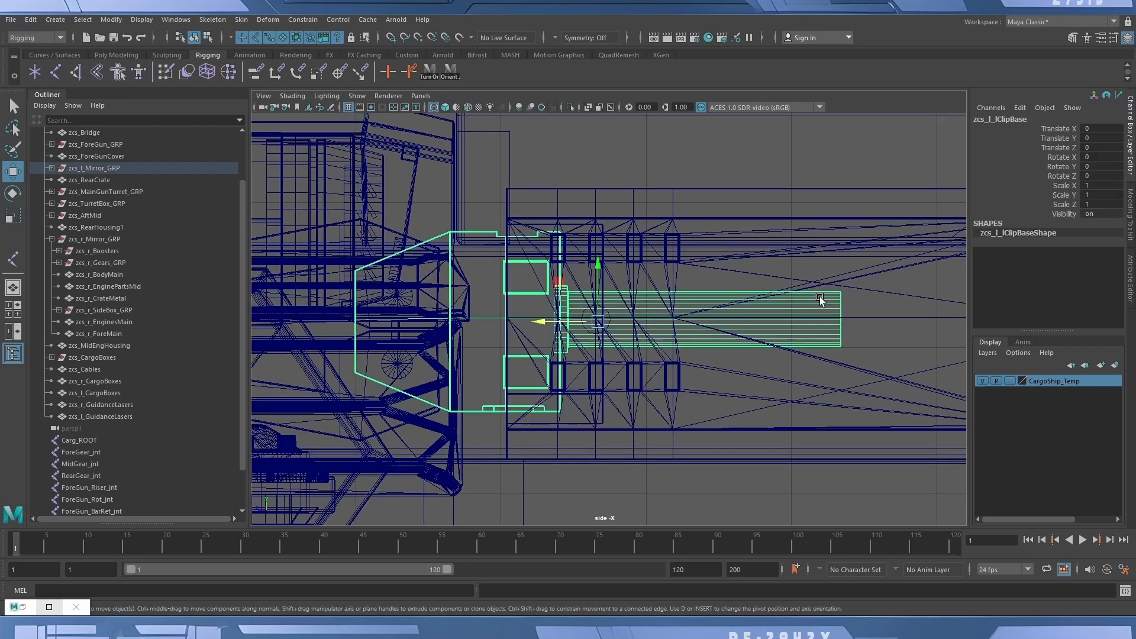
middle_click_drag(513, 304, 698, 314, "alt")
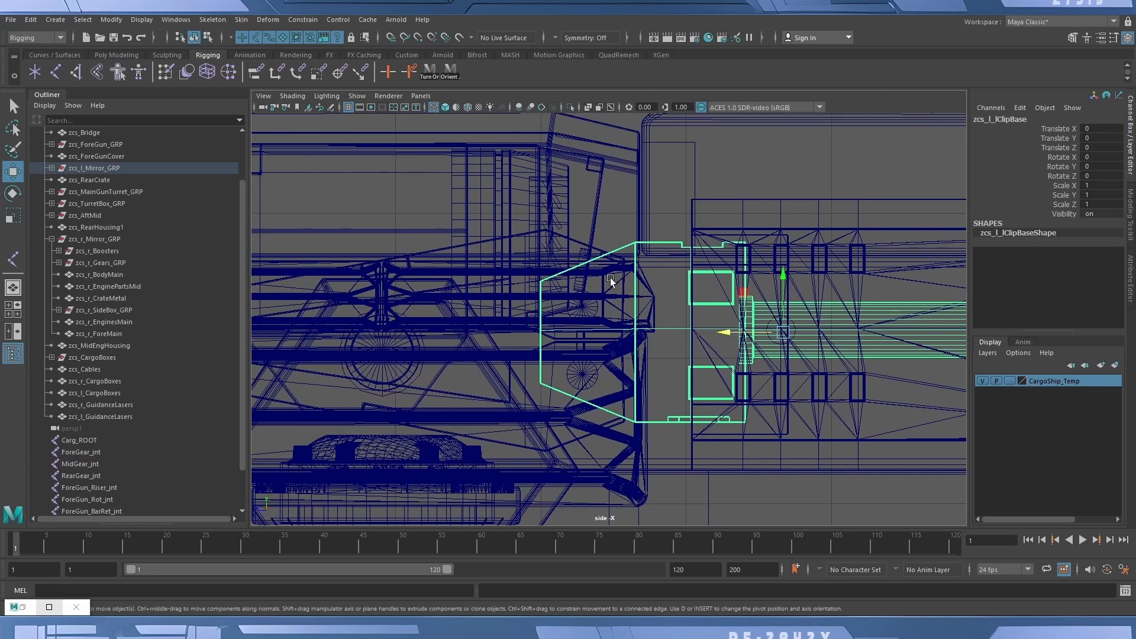
left_click(573, 244)
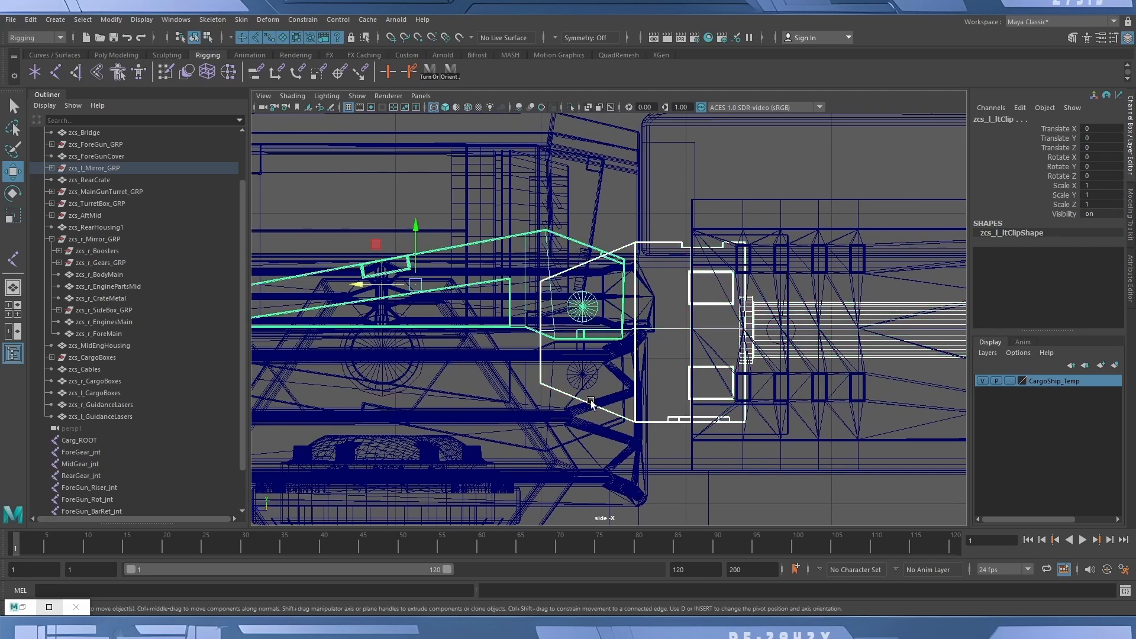
left_click(500, 444)
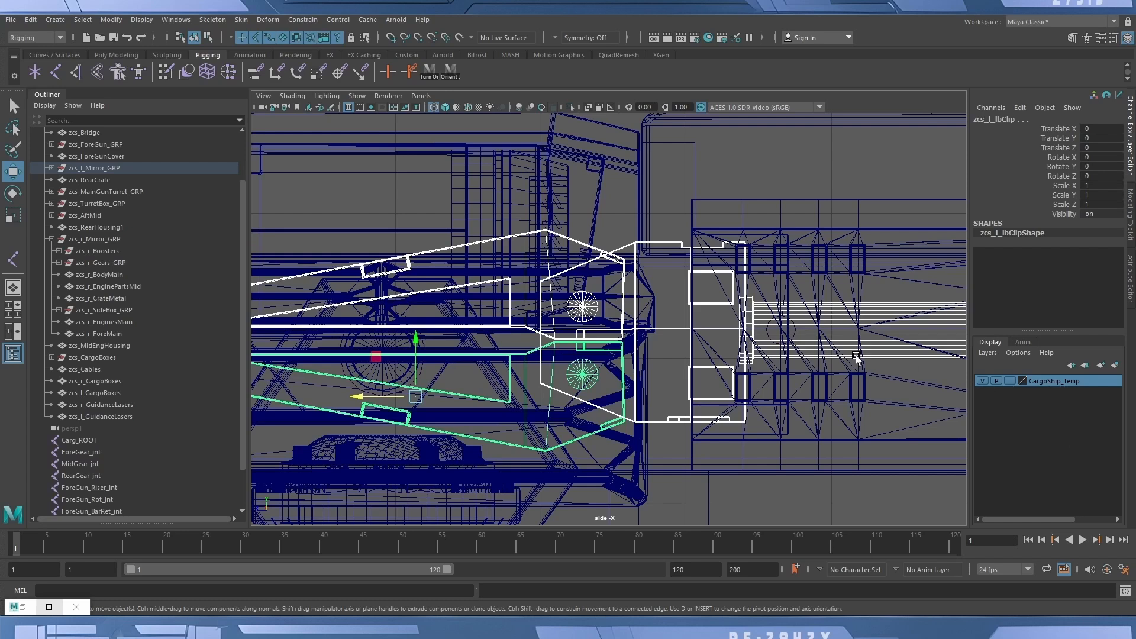
scroll(93, 452, "down", 2)
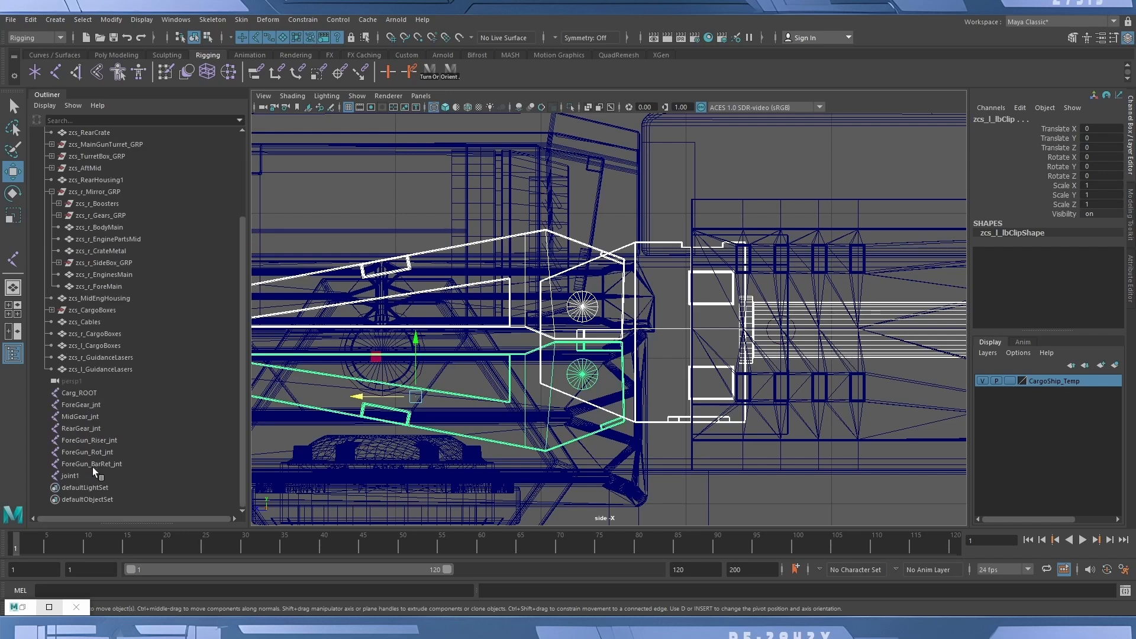
left_click(83, 475)
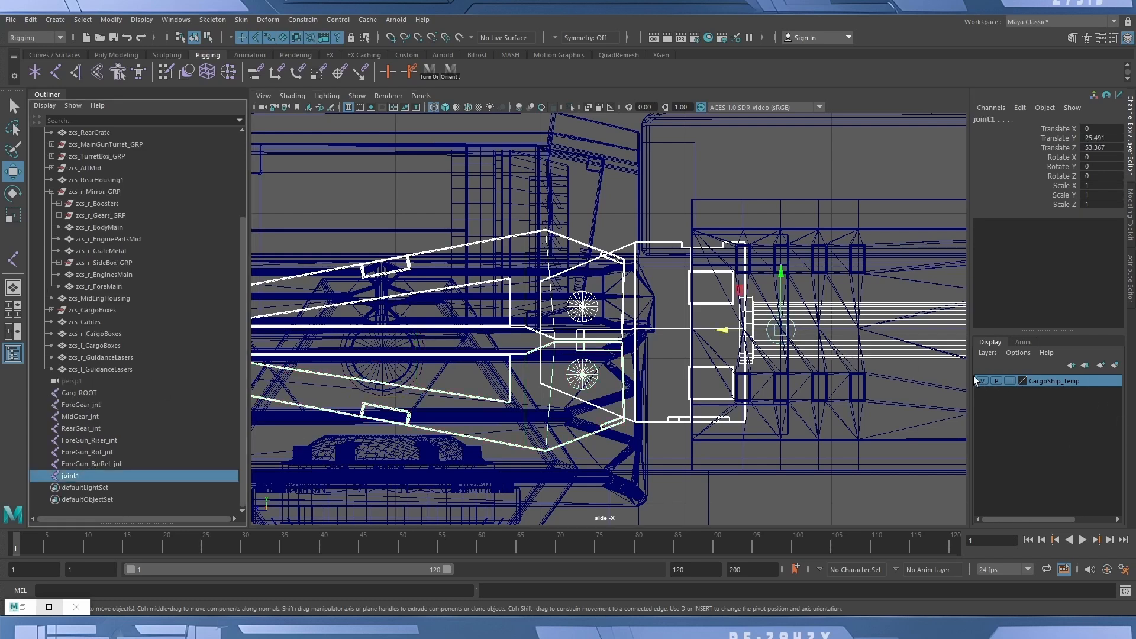
Set the CargoShip_Temp layer back to reference and isolate the selected clip parts and joint in the side view.
left_click(1011, 380)
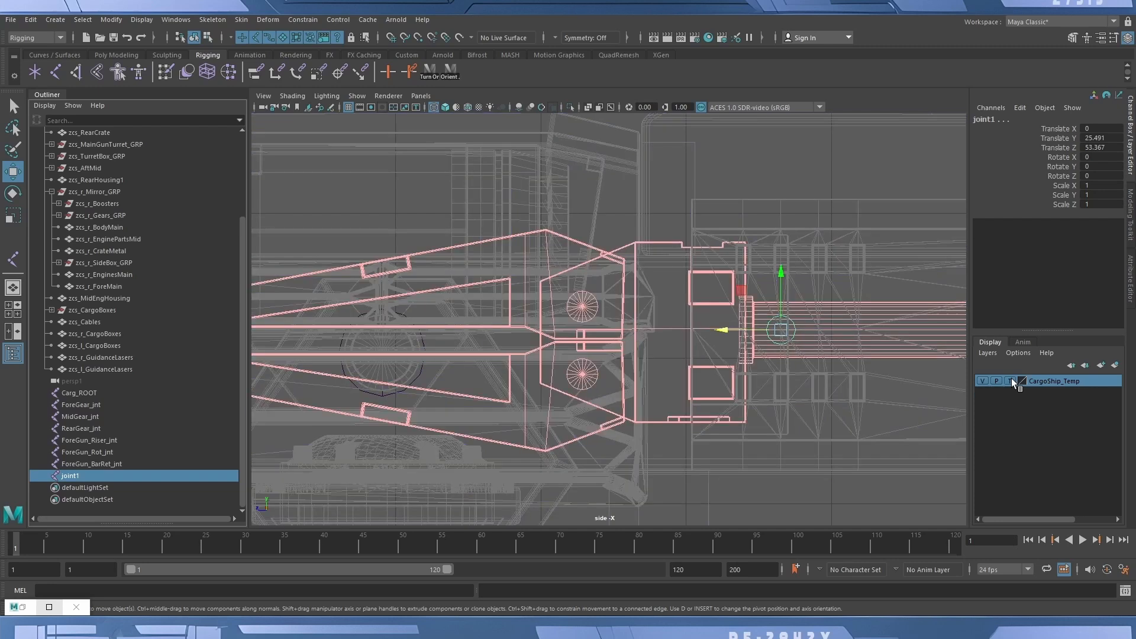
left_click(1011, 381)
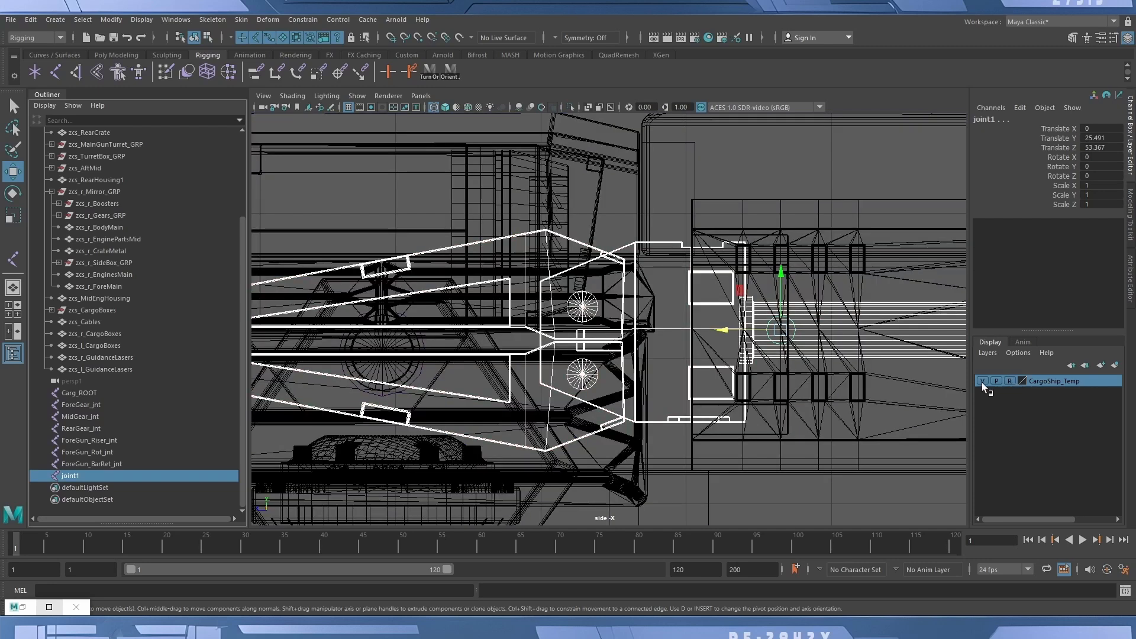
left_click(572, 106)
left_click(837, 240)
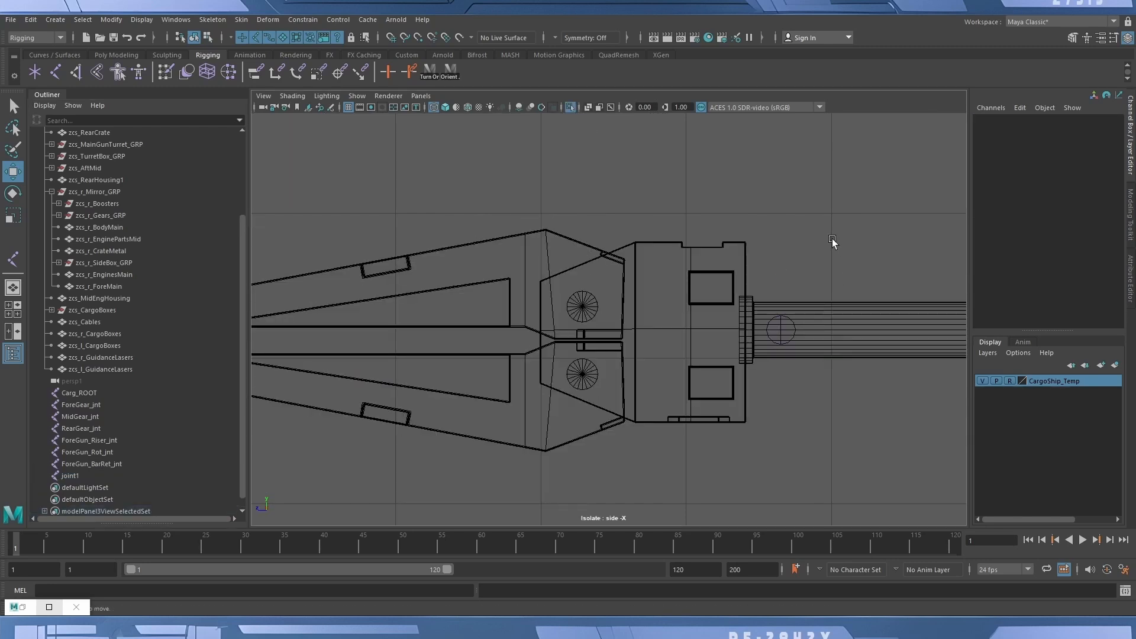
Duplicate joint1 and snap the copy to the centre of the upper clip's pivot at Y 25.892, Z 56.785.
left_click(793, 329)
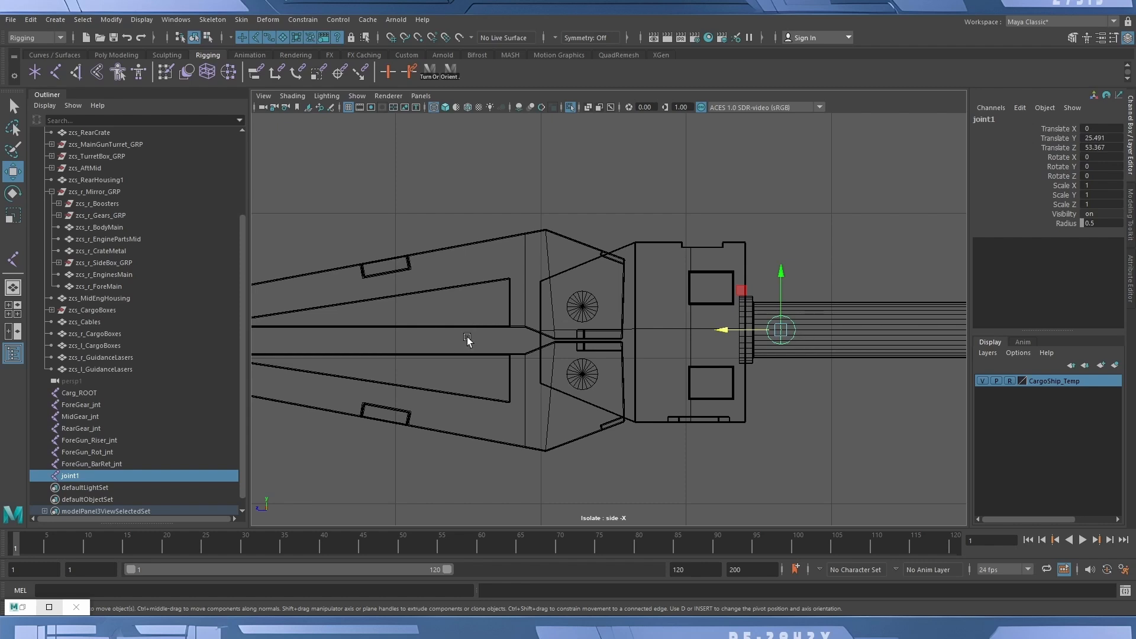
key("ctrl+d")
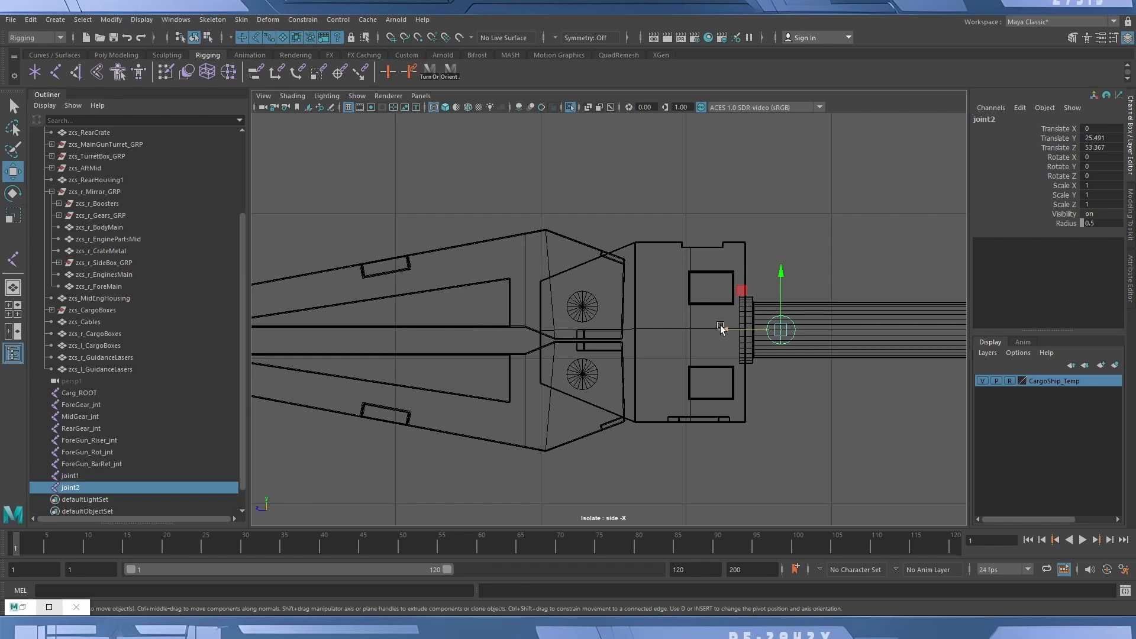
left_click_drag(722, 329, 597, 317)
key("v")
key("v")
left_click(612, 250)
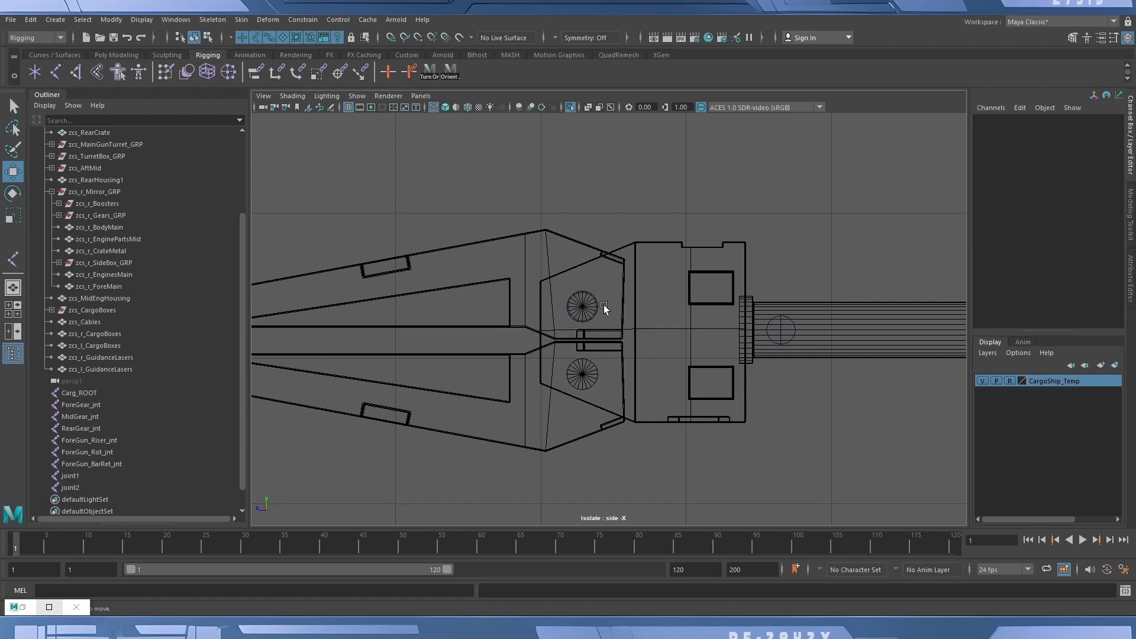
key("ctrl+z")
Duplicate the upper pivot joint and snap the copy down to the lower clip's pivot centre at Y 24.728.
key("ctrl+d")
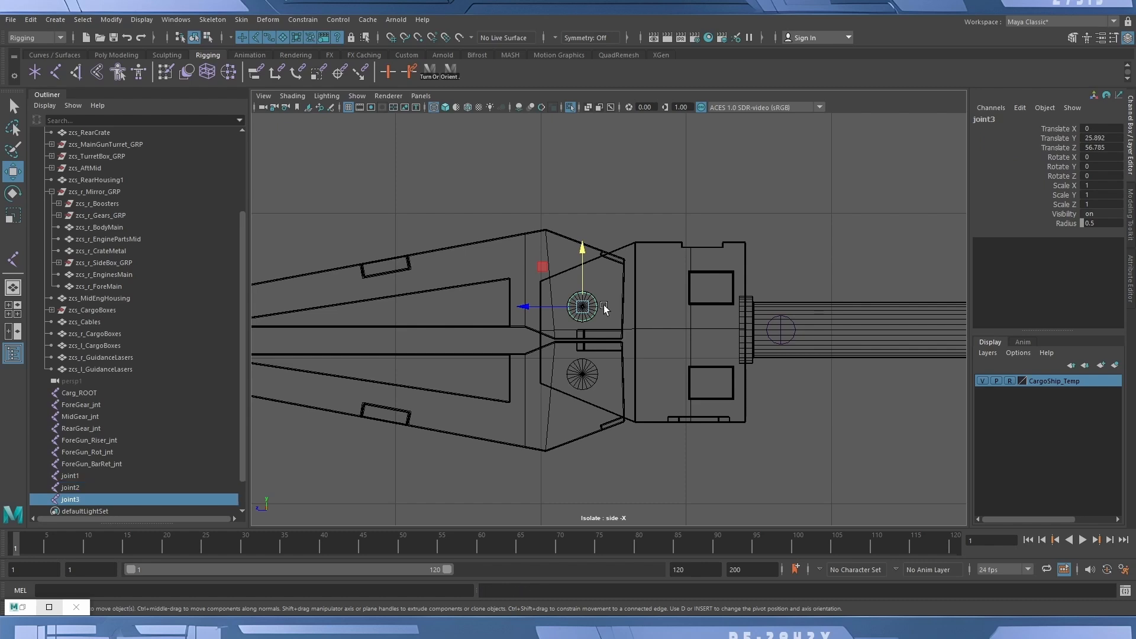
left_click_drag(582, 306, 582, 254)
middle_click_drag(589, 281, 607, 373)
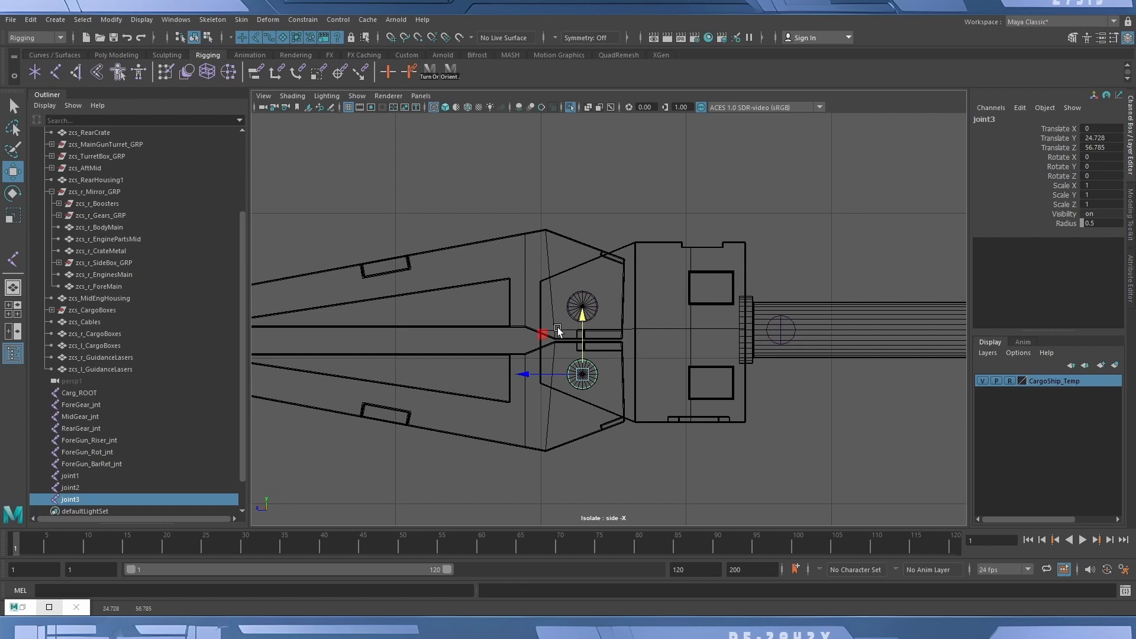
Rename the cylinder joint, joint1, as l_r_Clamp_Ret_jnt.
double_click(76, 476)
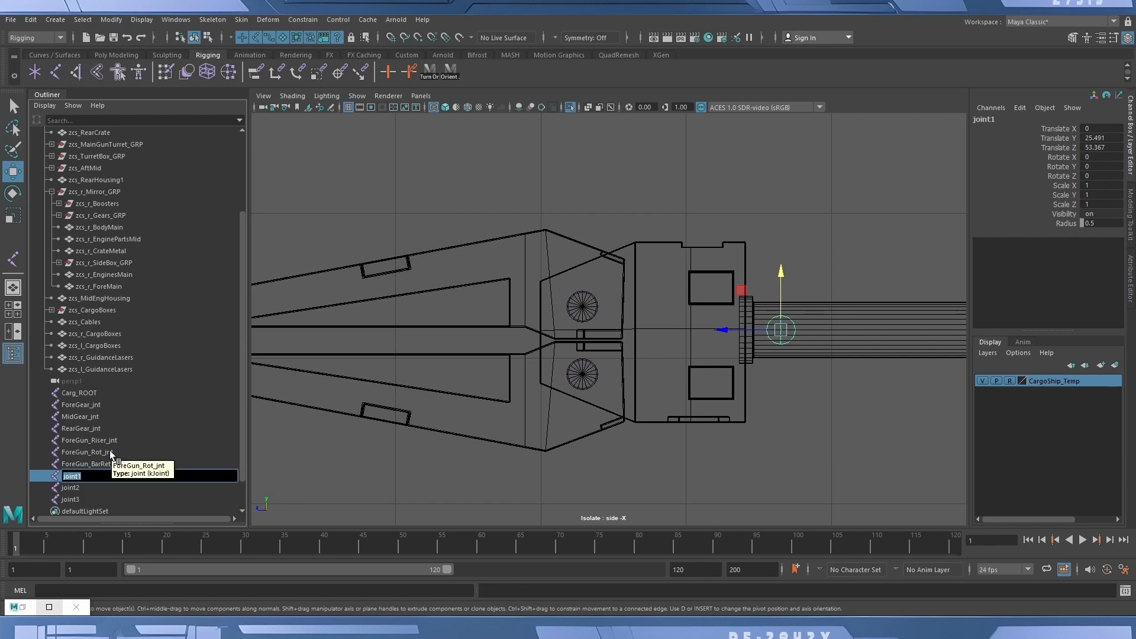
type("l_r_Clamp_Ret_")
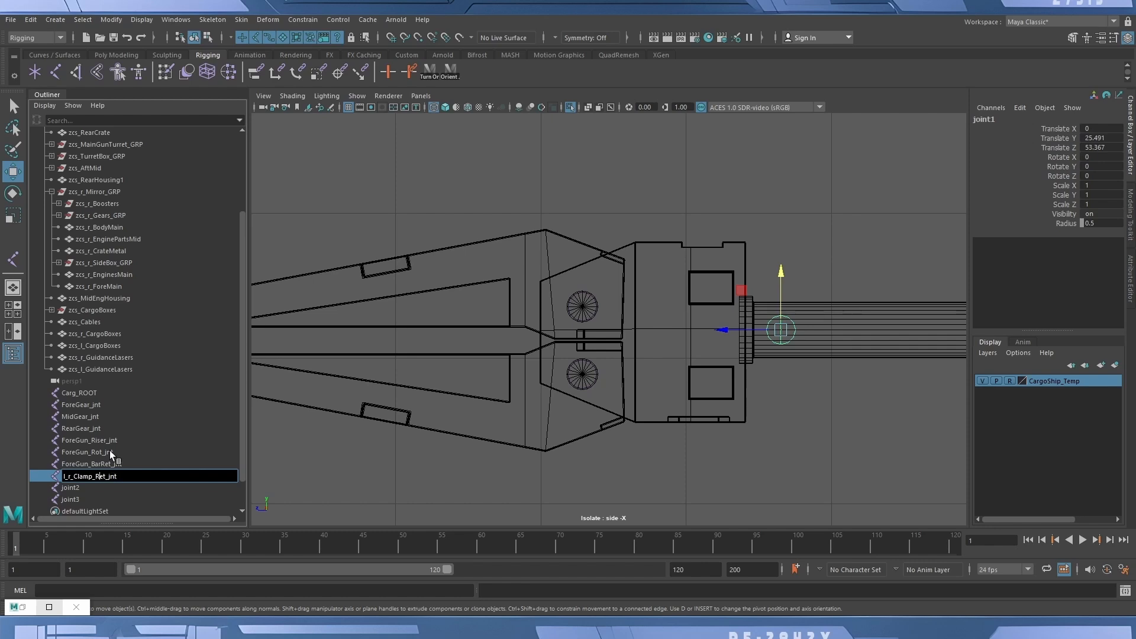
key("shift+Home")
key("Return")
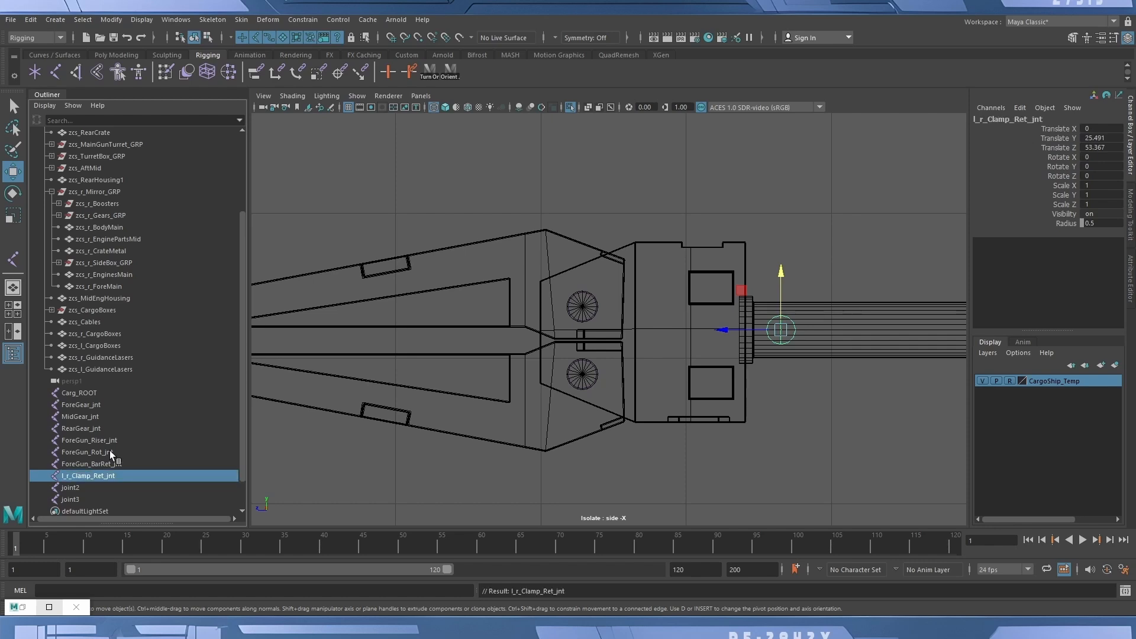
Rename the upper clip's pivot joint, joint2, as l_r_Clamp_Top_jnt.
double_click(76, 490)
type("l_r_Clamp_")
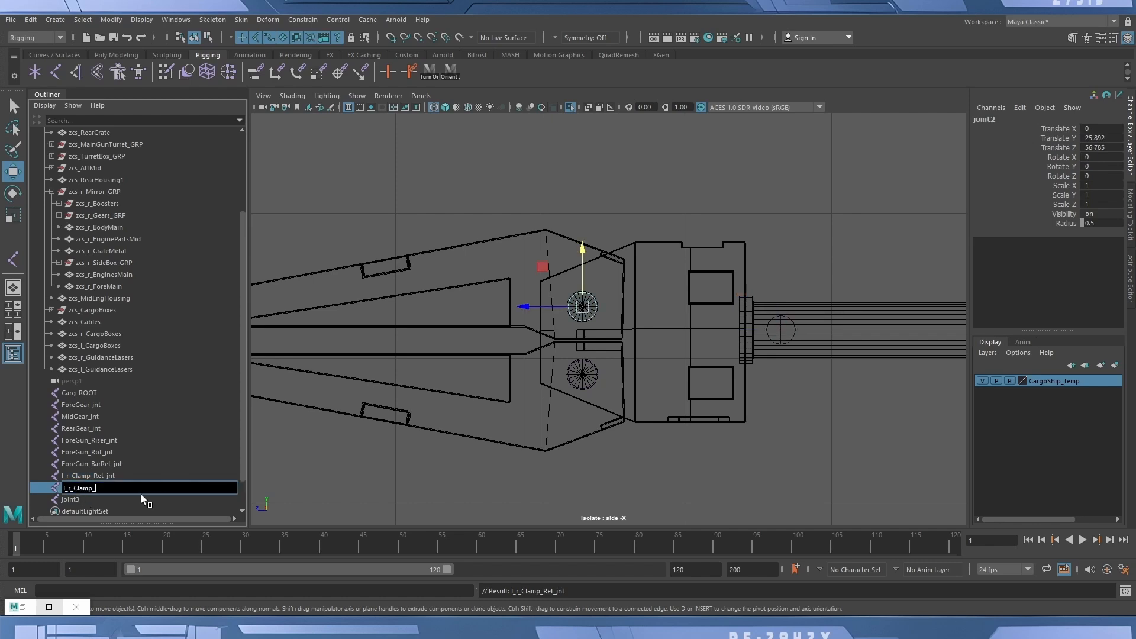
type("Top_")
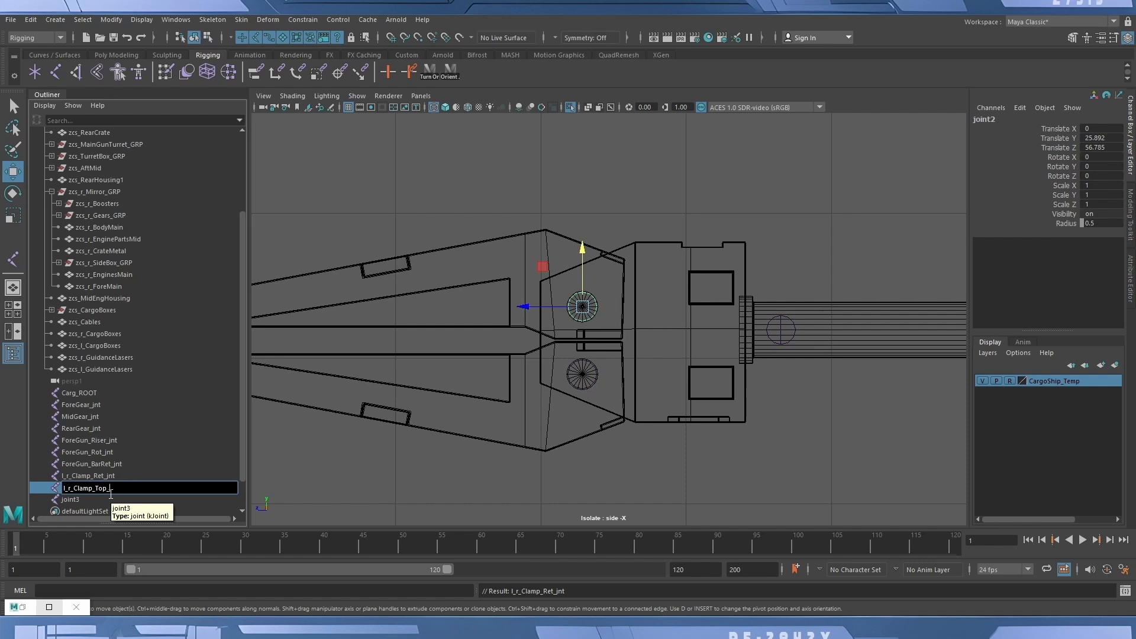
type("j")
key("BackSpace")
type("jn")
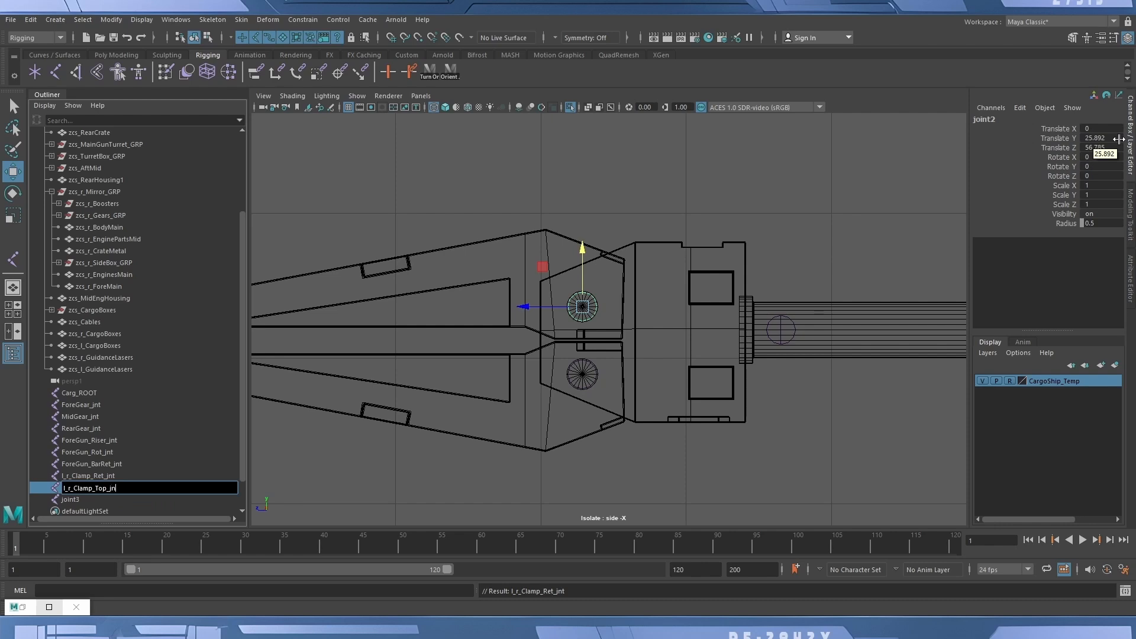
type("t")
key("Return")
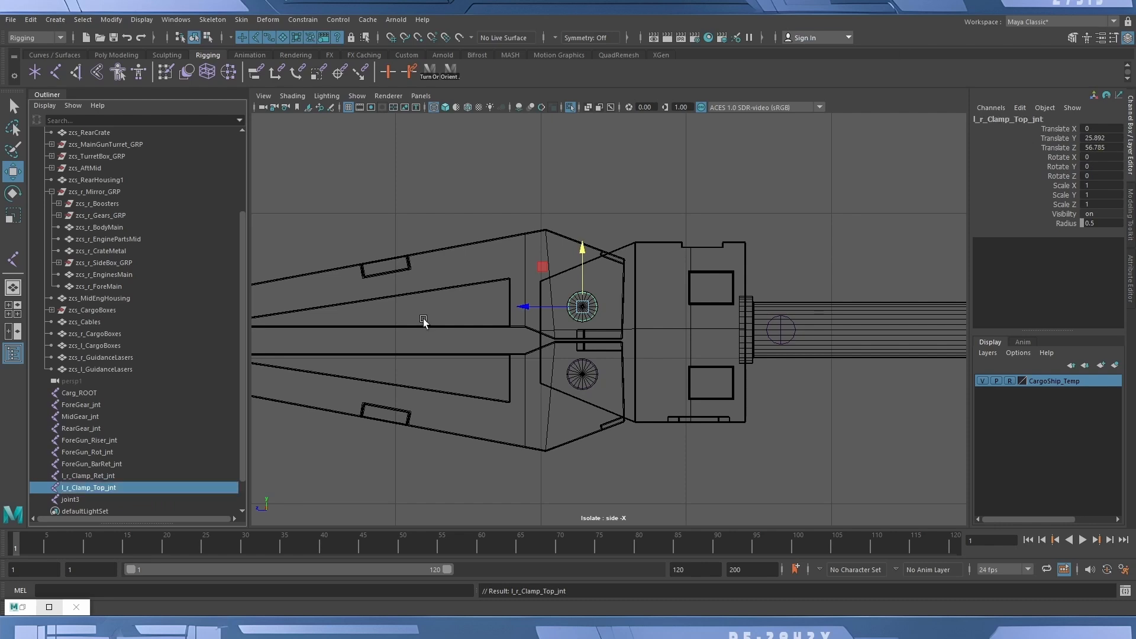
Rename the lower clip's pivot joint, joint3, as l_r_Clamp_Bot_jnt.
double_click(69, 498)
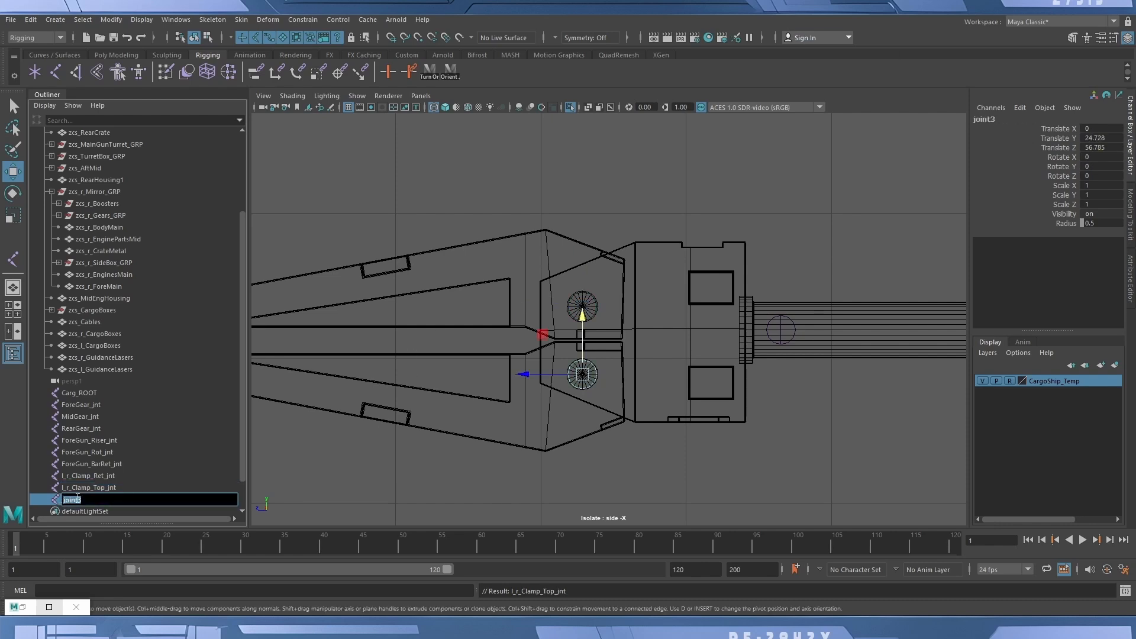
type("l_r_Clamp_")
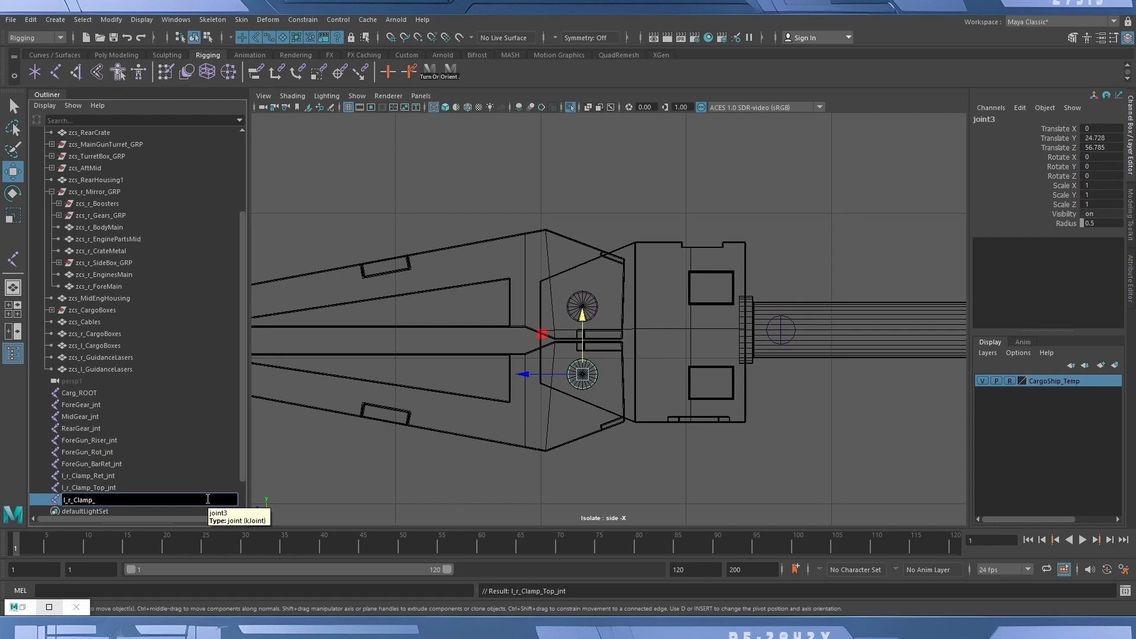
type("Bot_jnt")
key("Return")
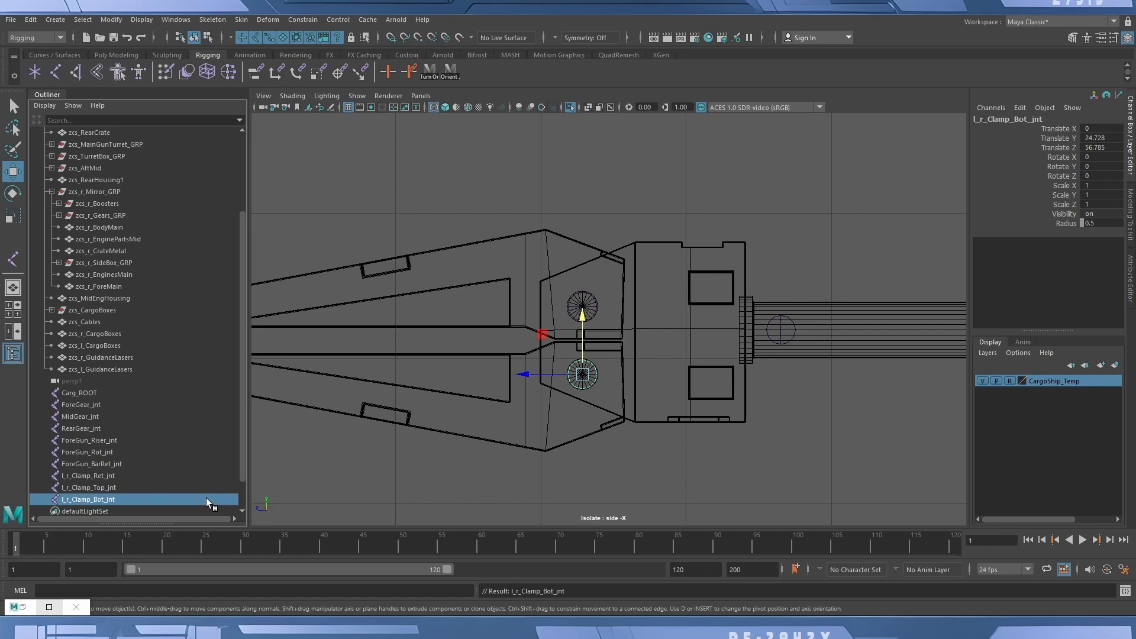
Select the three l_r_Clamp joints, switch the viewport to the orthographic top -Y view and turn off isolation.
left_click(78, 472)
left_click(86, 501, "shift")
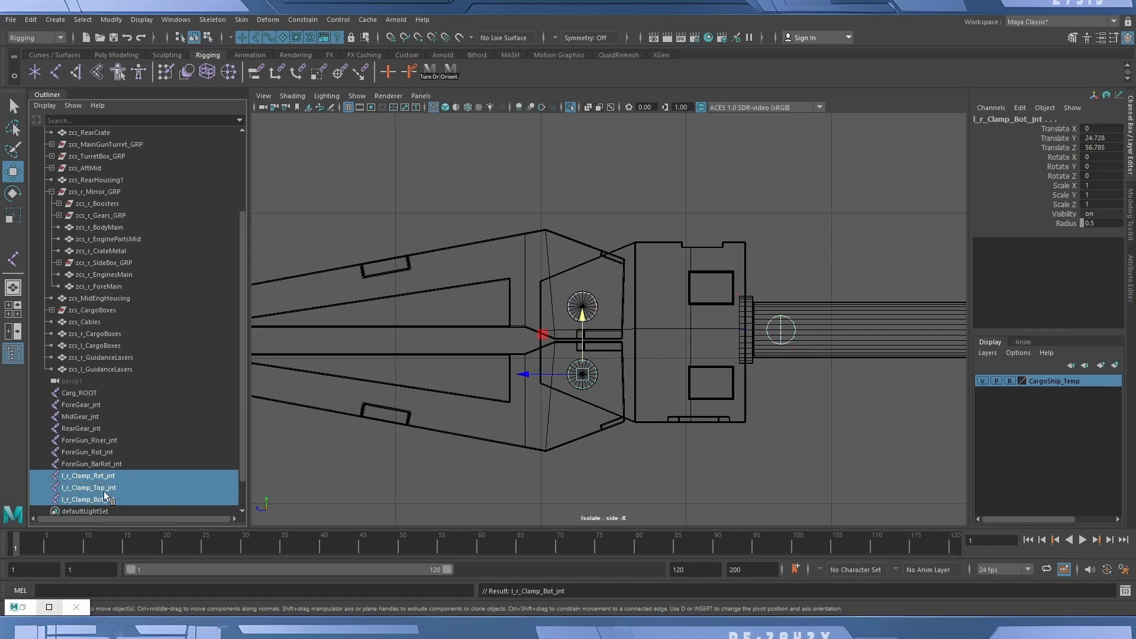
left_click(419, 96)
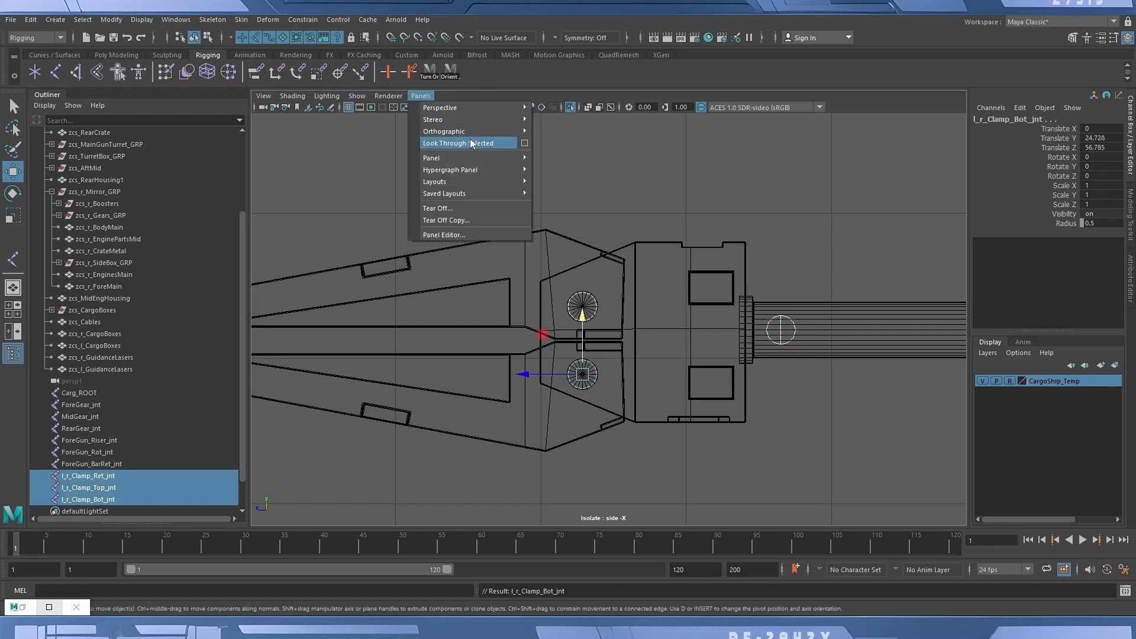
mouse_move(484, 132)
left_click(570, 156)
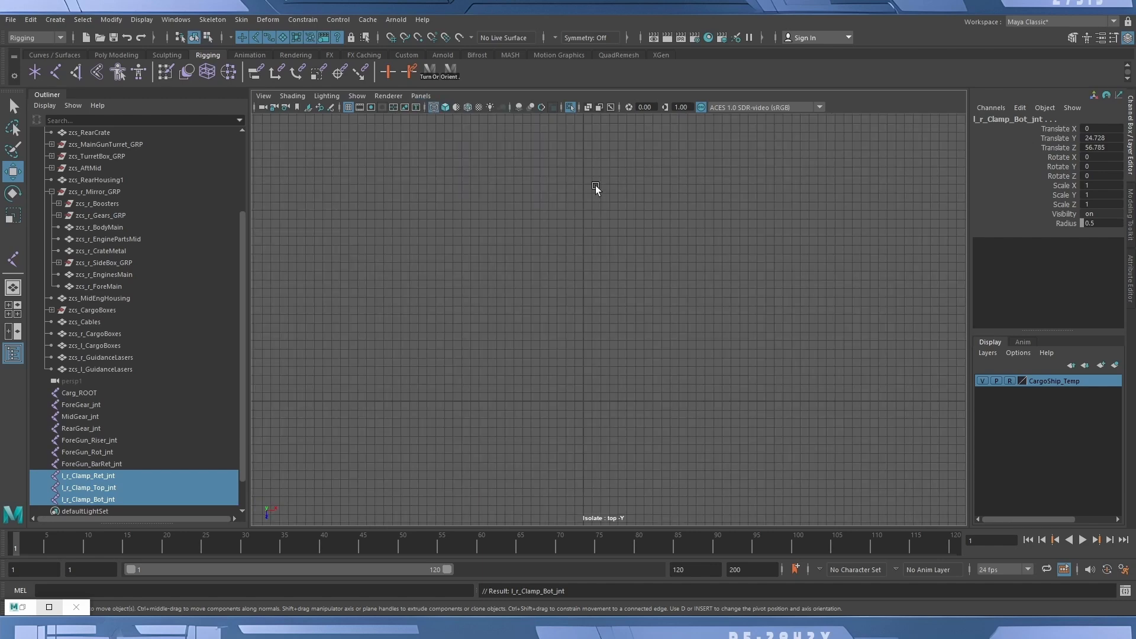
left_click(571, 108)
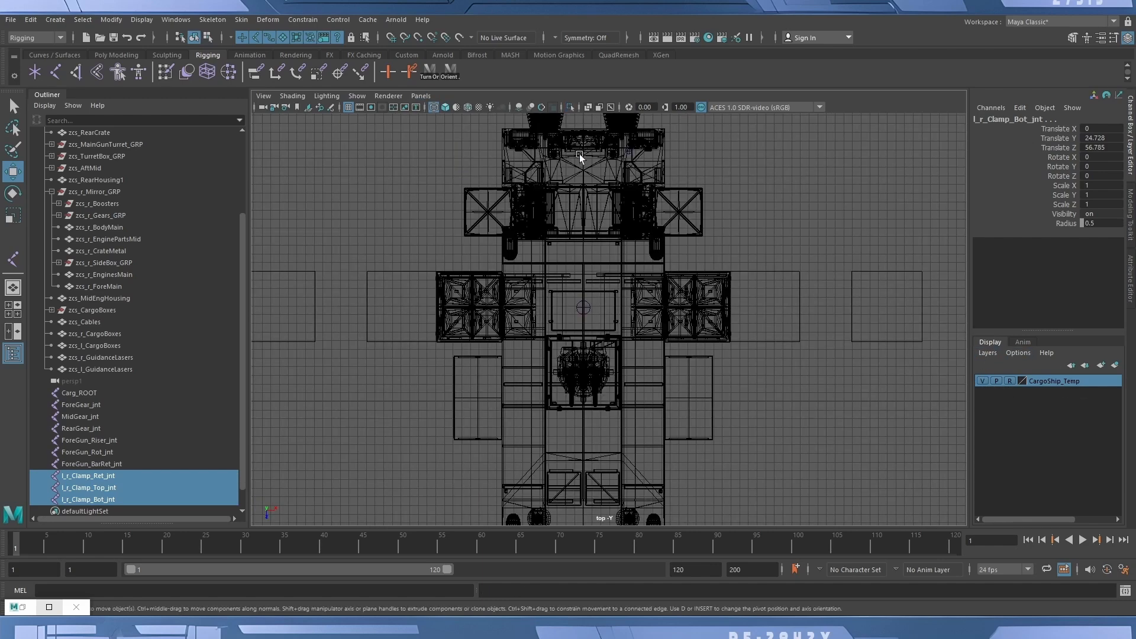
Move the three clamp joints sideways to X 9.384, snapped to the centre of the inner of the two clamps.
middle_click_drag(575, 441, 499, 207, "alt")
scroll(500, 378, "up", 6)
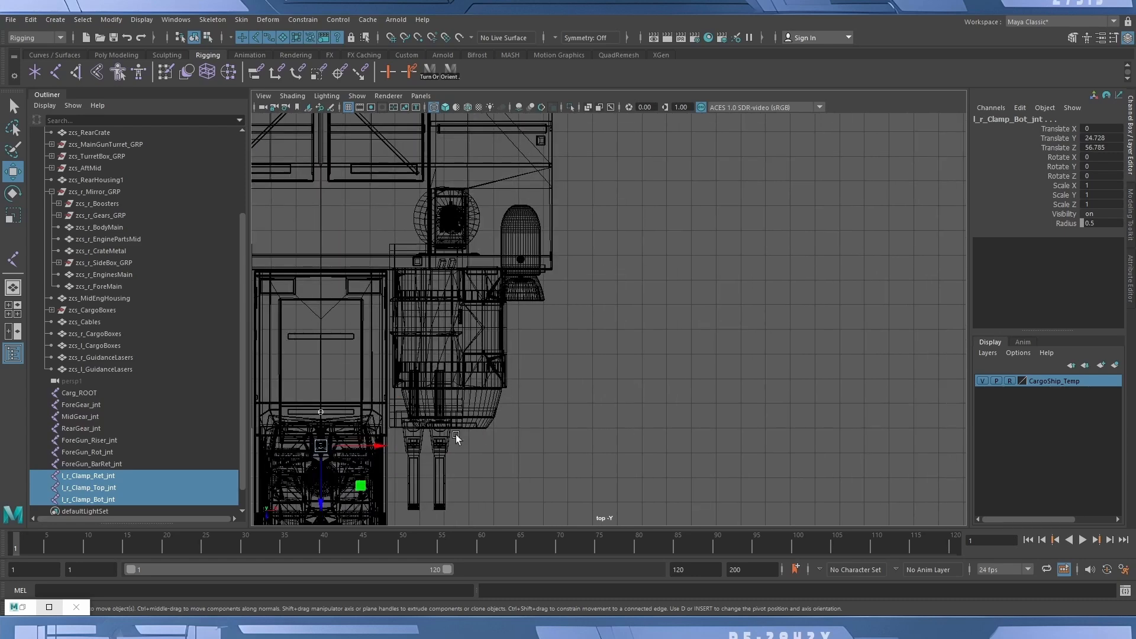
middle_click_drag(438, 451, 597, 307, "alt")
scroll(577, 321, "up", 8)
middle_click_drag(381, 301, 484, 332, "alt")
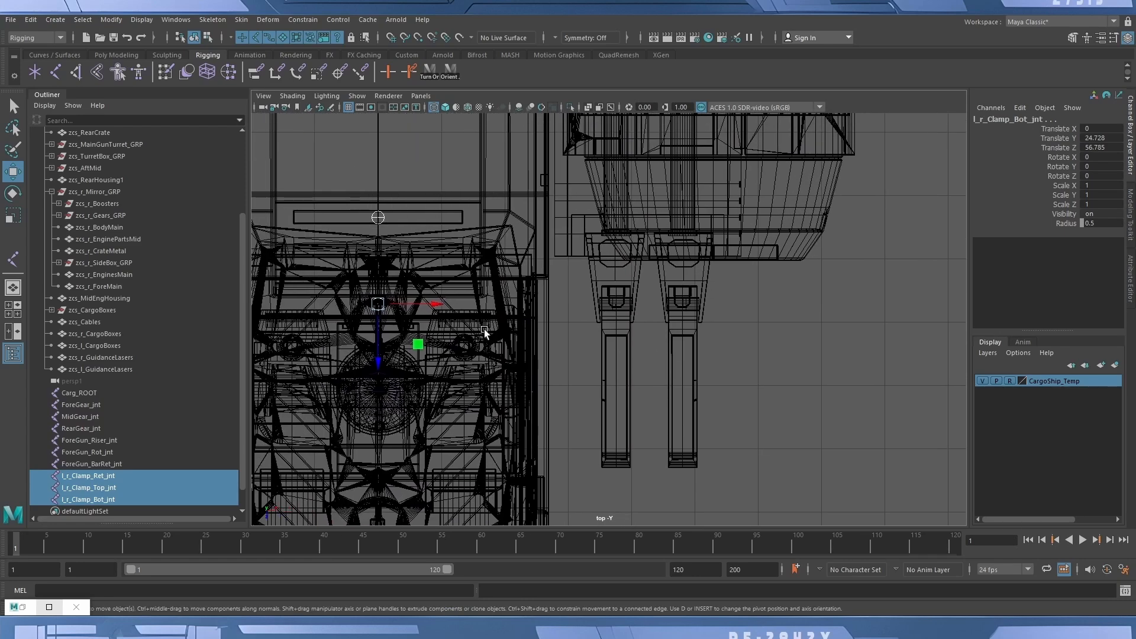
scroll(478, 354, "up", 2)
scroll(478, 354, "up", 3)
middle_click_drag(408, 320, 507, 342, "alt")
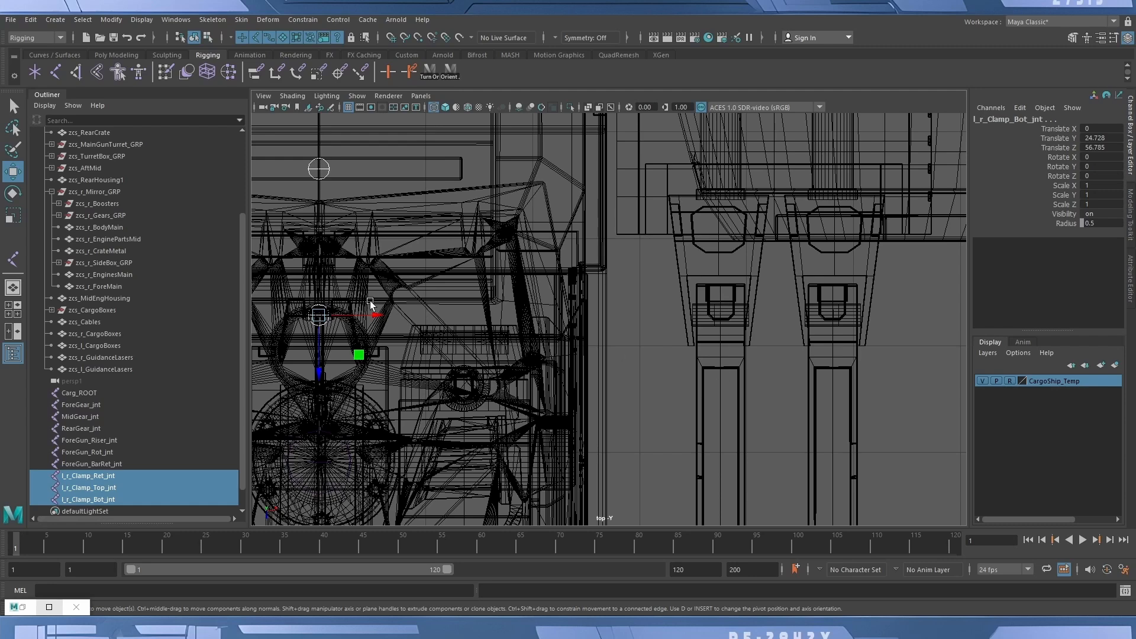
left_click_drag(377, 316, 722, 317)
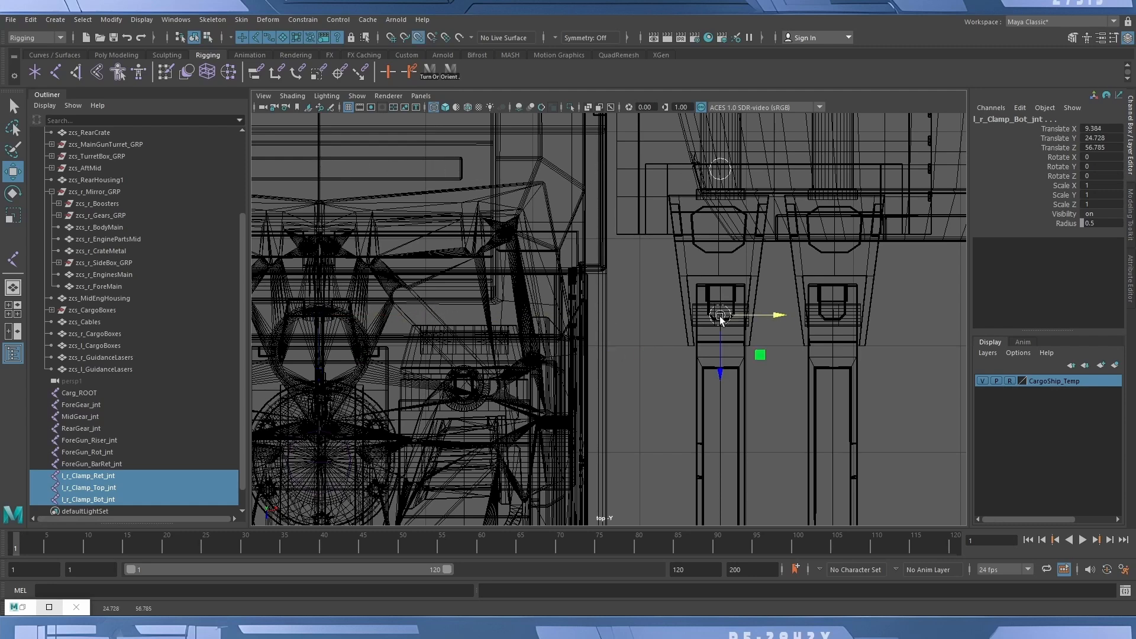
middle_click_drag(762, 355, 612, 359, "alt")
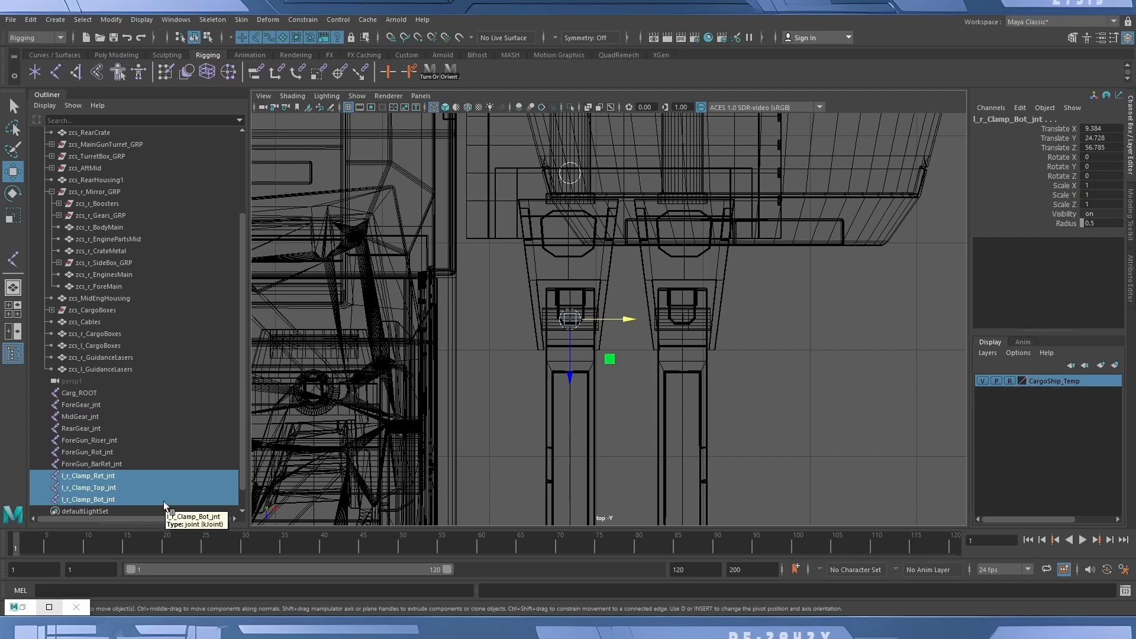
Duplicate the three l_r_Clamp joints and move the copies sideways to X 12.027, at the centre of the outer clamp.
key("ctrl+d")
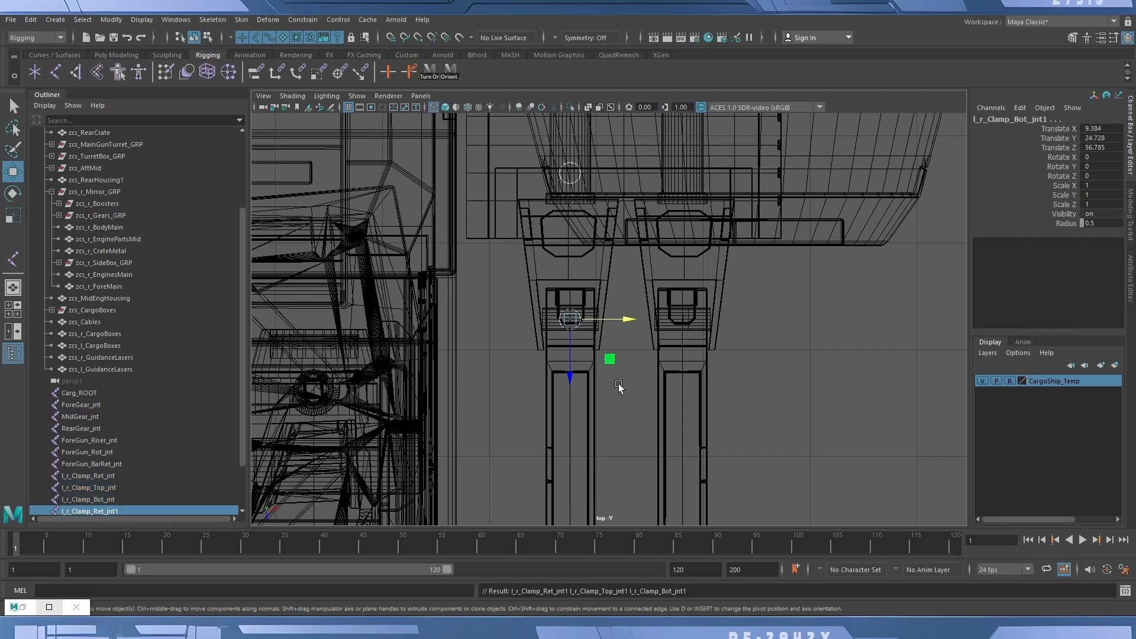
left_click_drag(630, 322, 682, 319)
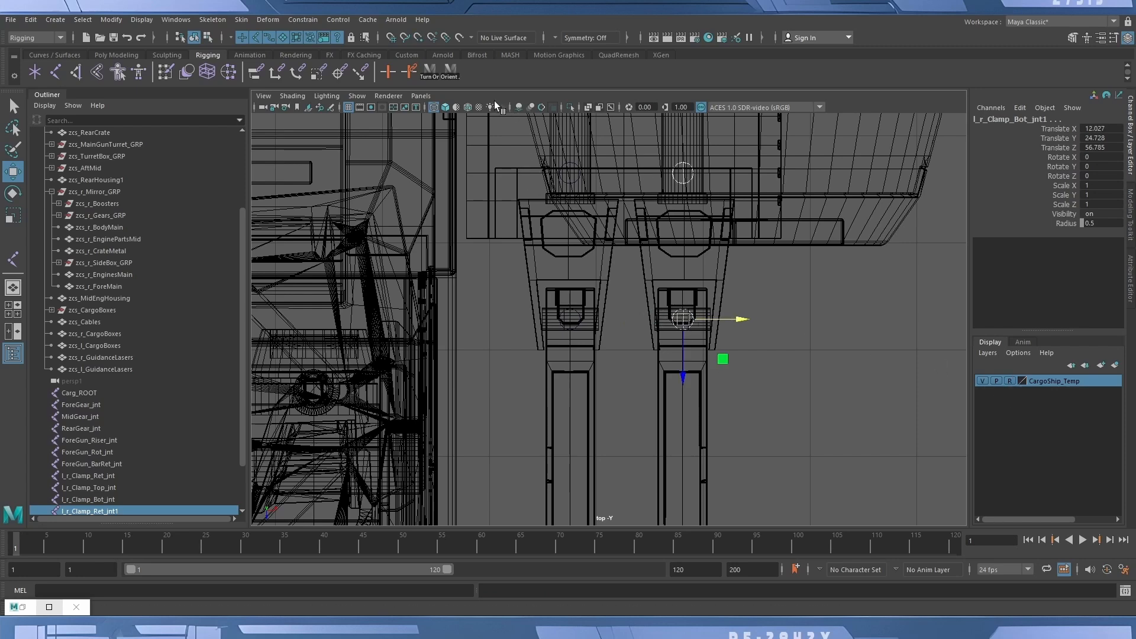
Inspect the two side clamps and the placement of the duplicated joints from several angles in the perspective view.
key("space")
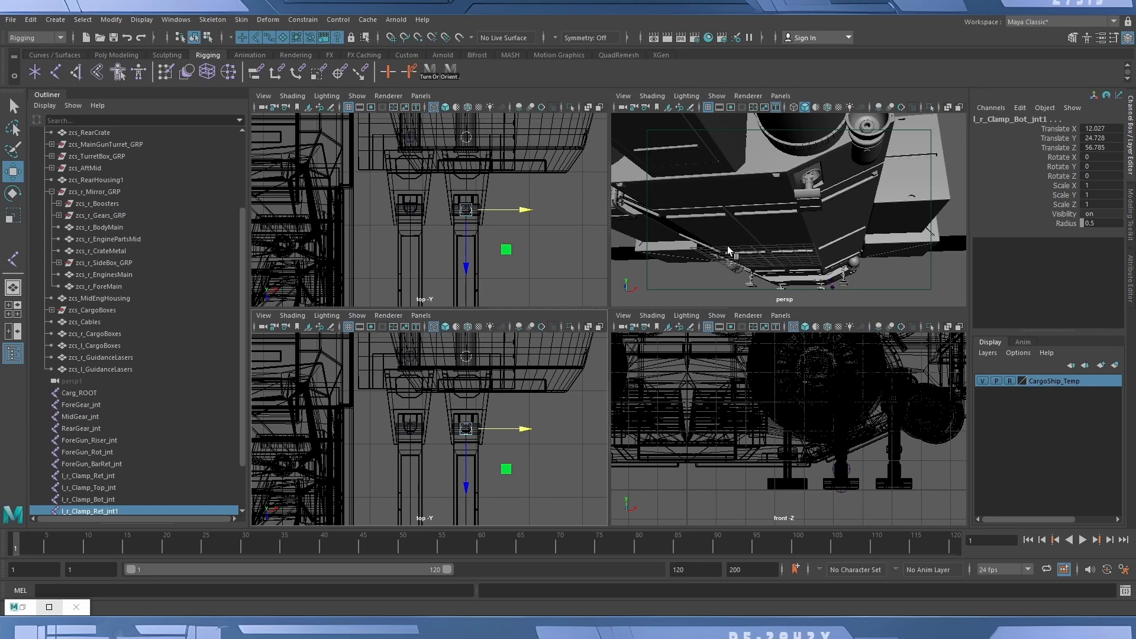
key("space")
right_click_drag(754, 256, 459, 243, "alt")
left_click_drag(662, 237, 546, 368, "alt")
middle_click_drag(546, 367, 741, 282, "alt")
right_click_drag(507, 352, 637, 388, "alt")
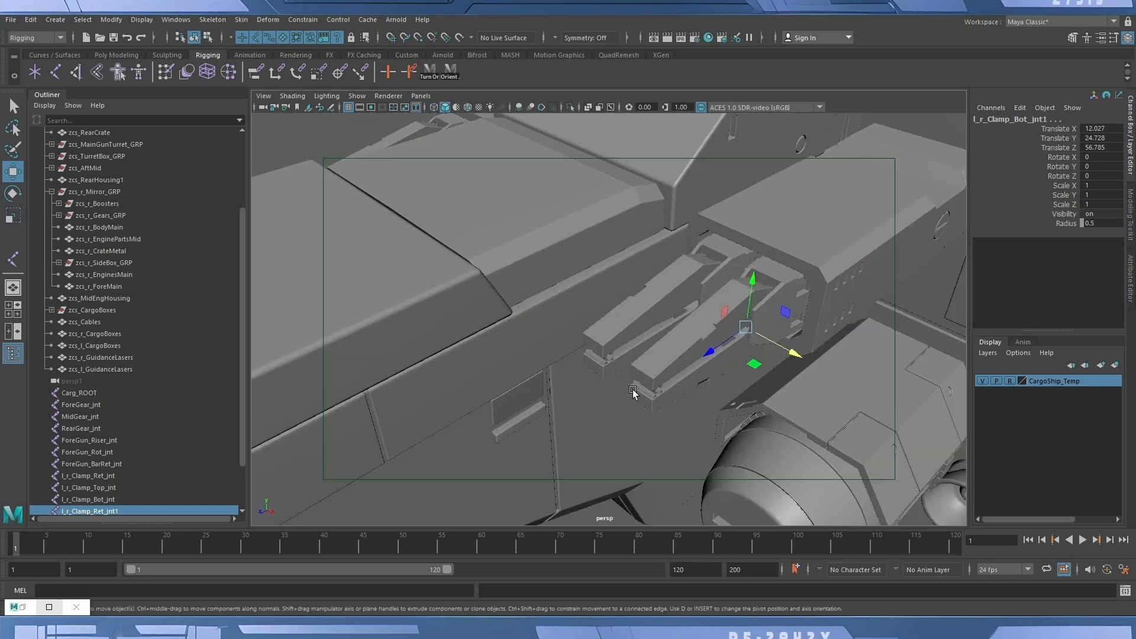
mouse_move(669, 388)
left_mouse_down("alt")
mouse_move(665, 373)
mouse_move(662, 384)
left_mouse_up("alt")
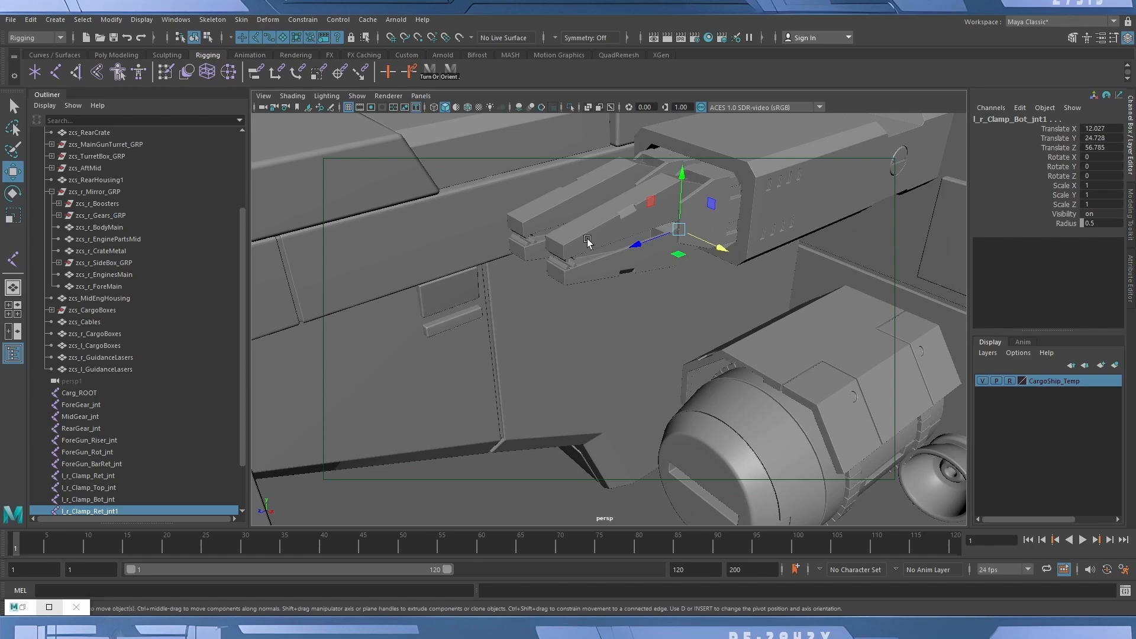
key("f")
left_click_drag(680, 284, 694, 307, "alt")
right_click_drag(694, 307, 417, 298, "alt")
left_click_drag(416, 297, 334, 293, "alt")
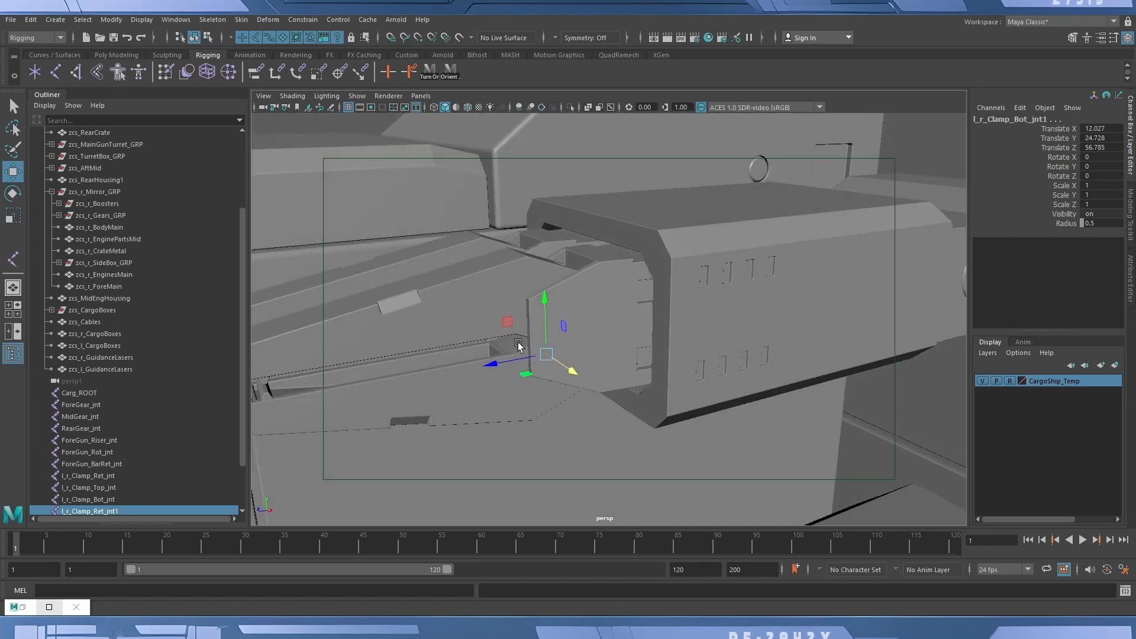
left_click_drag(482, 424, 674, 354, "alt")
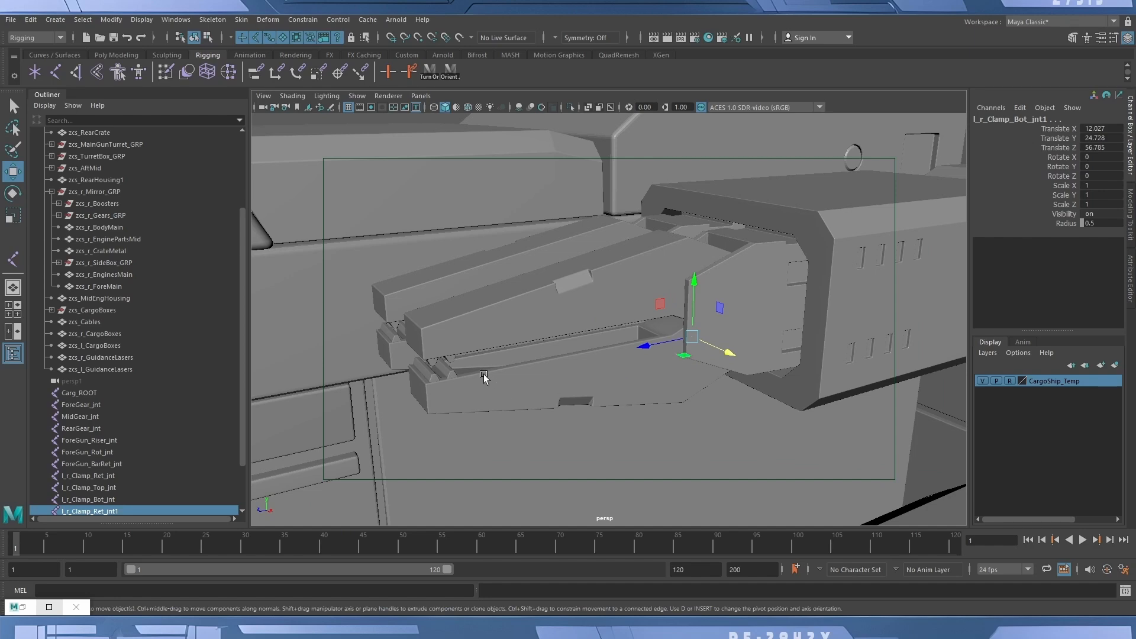
left_click_drag(416, 377, 509, 385, "alt")
Search and replace _r_ with _l_ in the names of the three duplicated clamp joints.
scroll(89, 509, "down", 2)
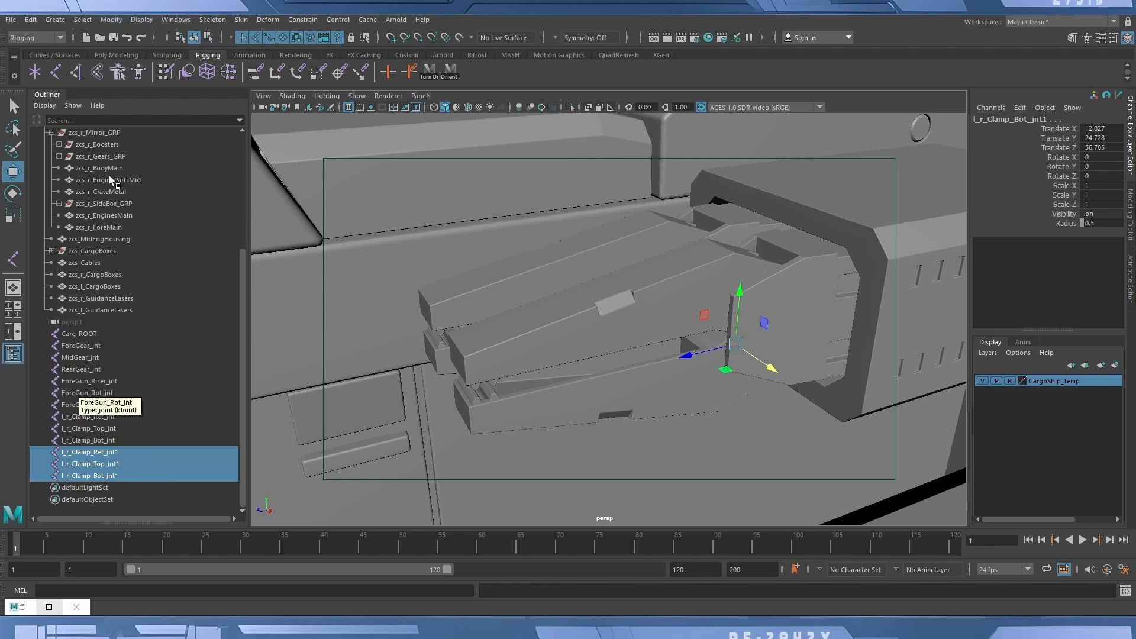
left_click(112, 20)
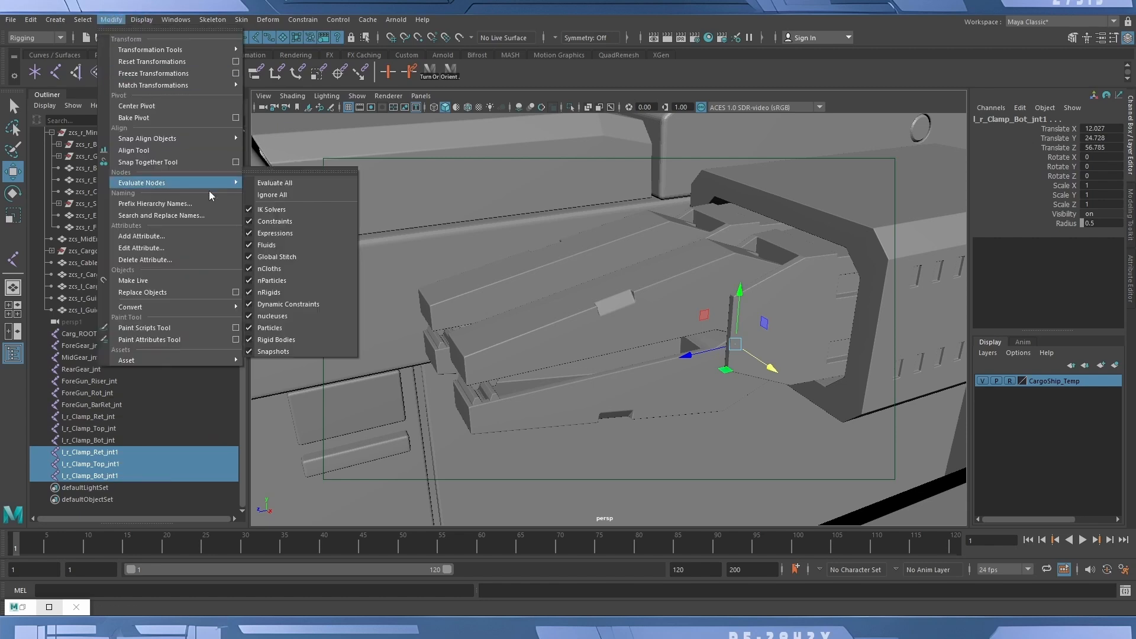
left_click(197, 215)
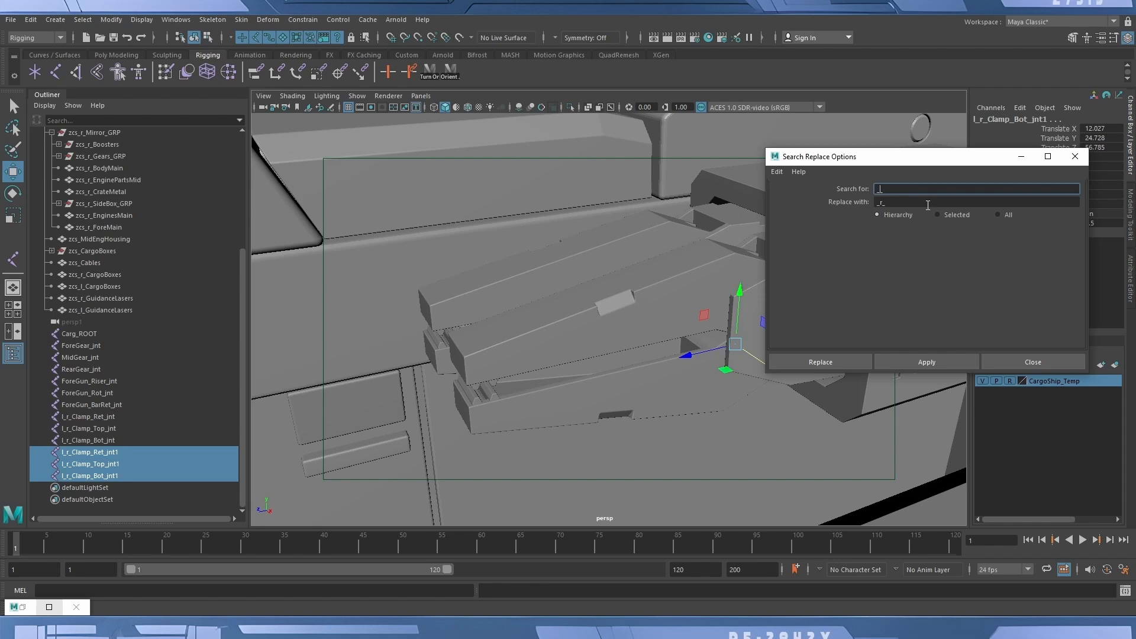
left_click(884, 203)
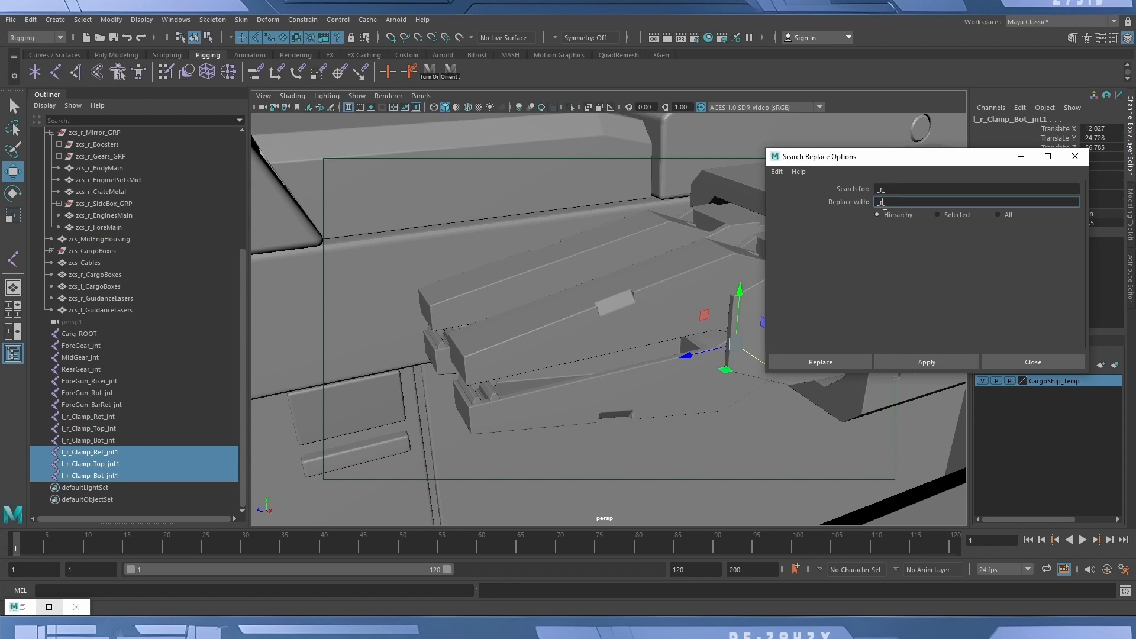
key("BackSpace")
type("l")
left_click(820, 362)
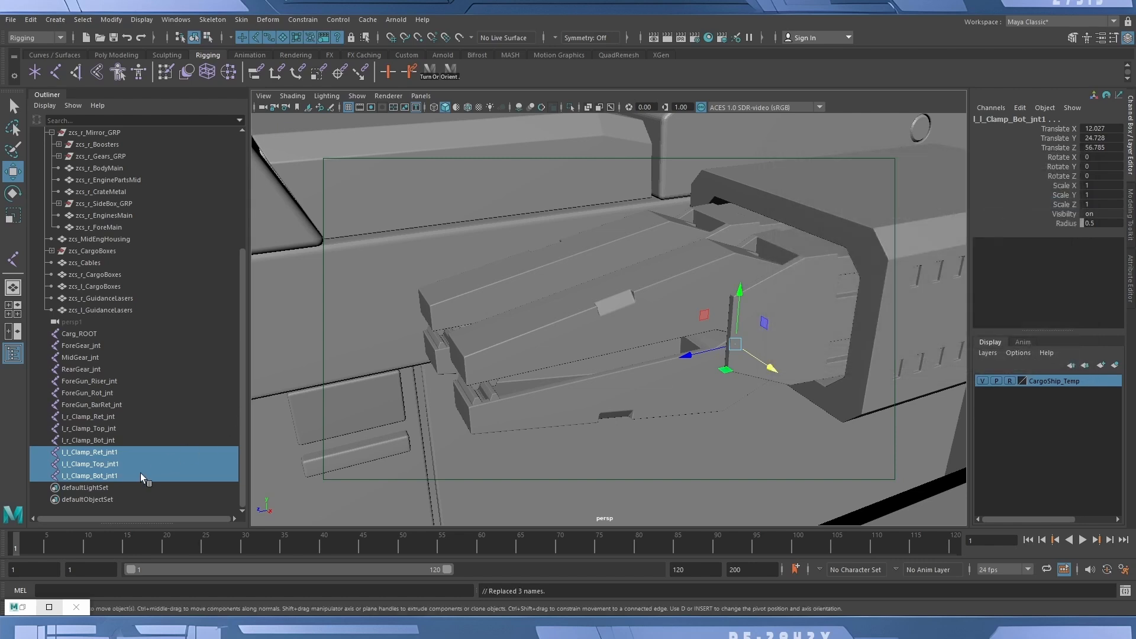
Rename the duplicated Ret and Top clamp joints as l_l_Clamp_Ret_jnt and l_l_Clamp_Top_jnt, without trailing digits.
left_click(125, 451)
double_click(127, 452)
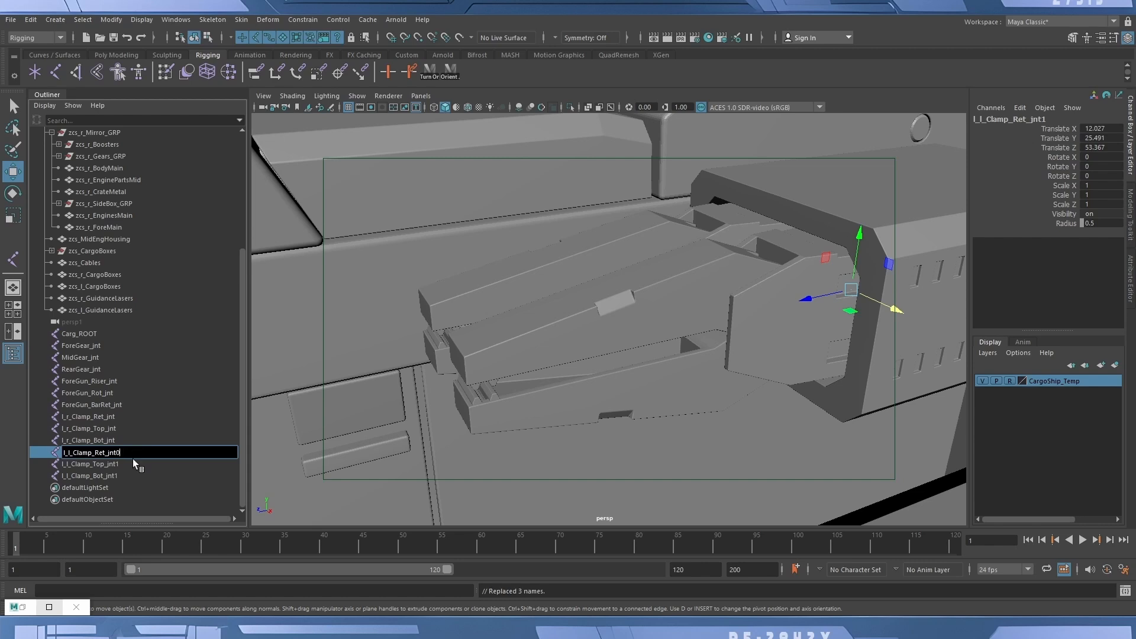
type("0")
double_click(121, 466)
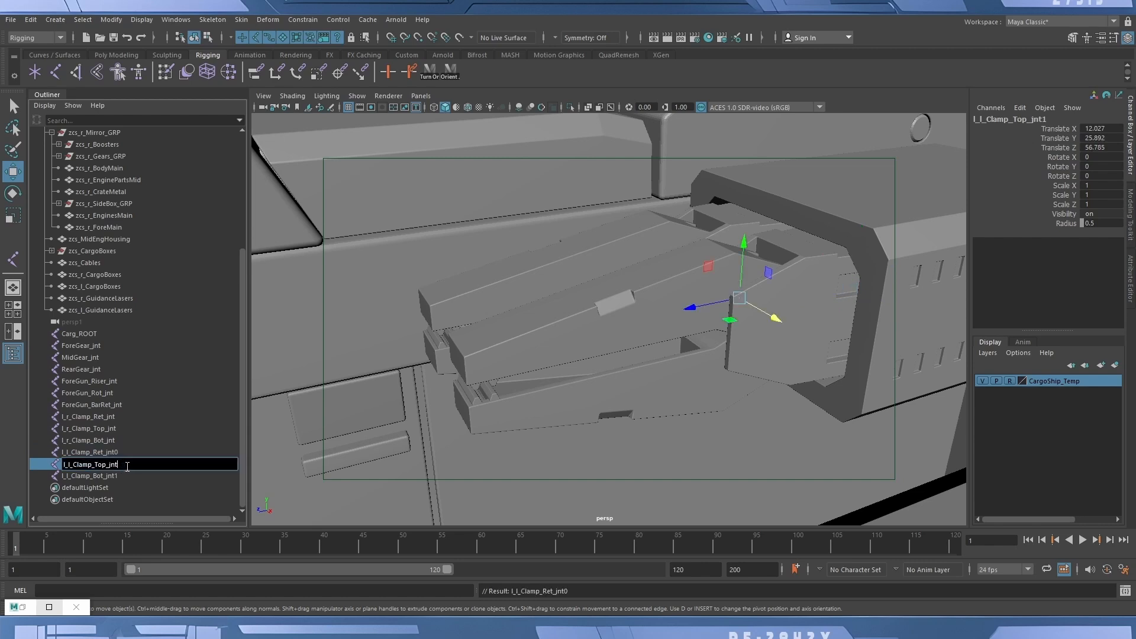
key("Return")
left_click(134, 451)
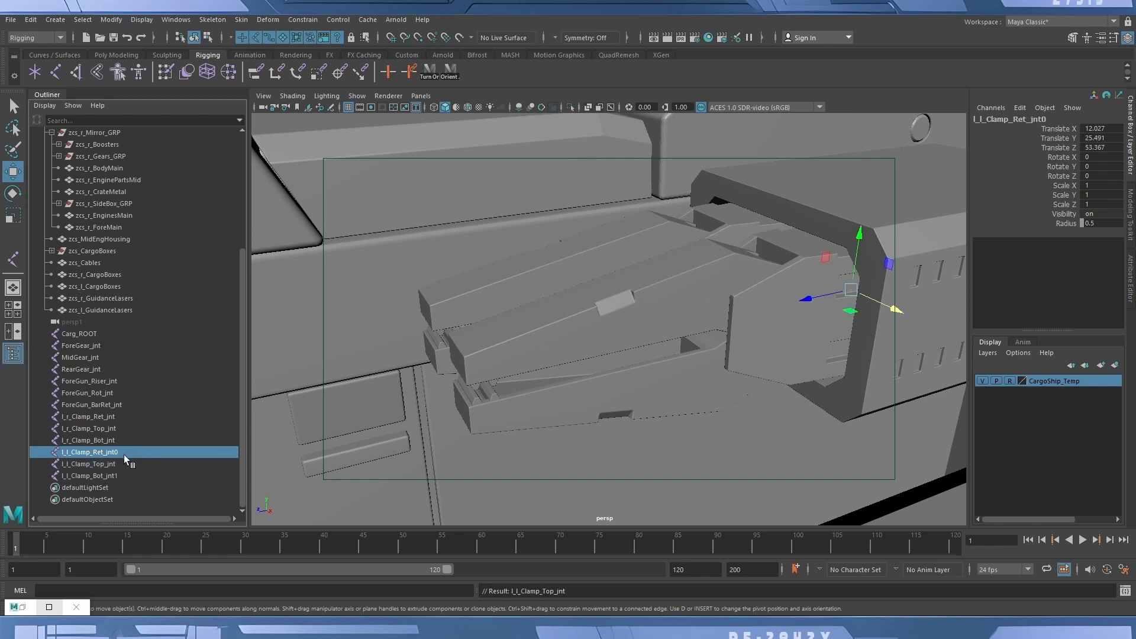
double_click(124, 453)
left_click(130, 454)
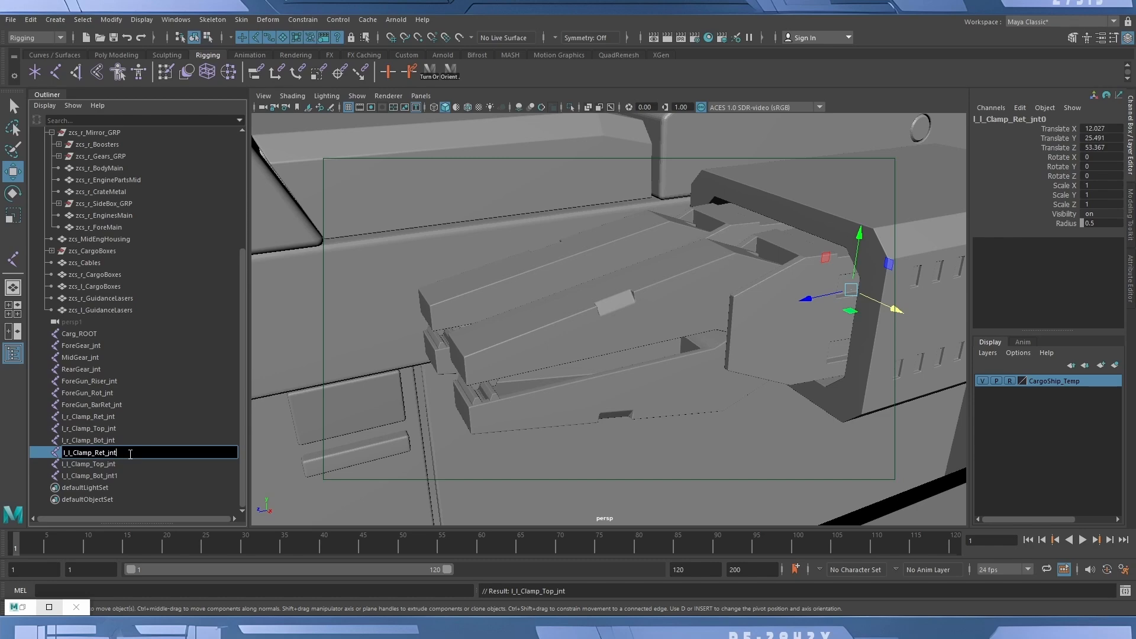
key("Return")
Rename the duplicated Bot clamp joint as l_l_Clamp_Bot_jnt, without the trailing digit.
left_click(130, 472)
double_click(131, 471)
left_click(130, 471)
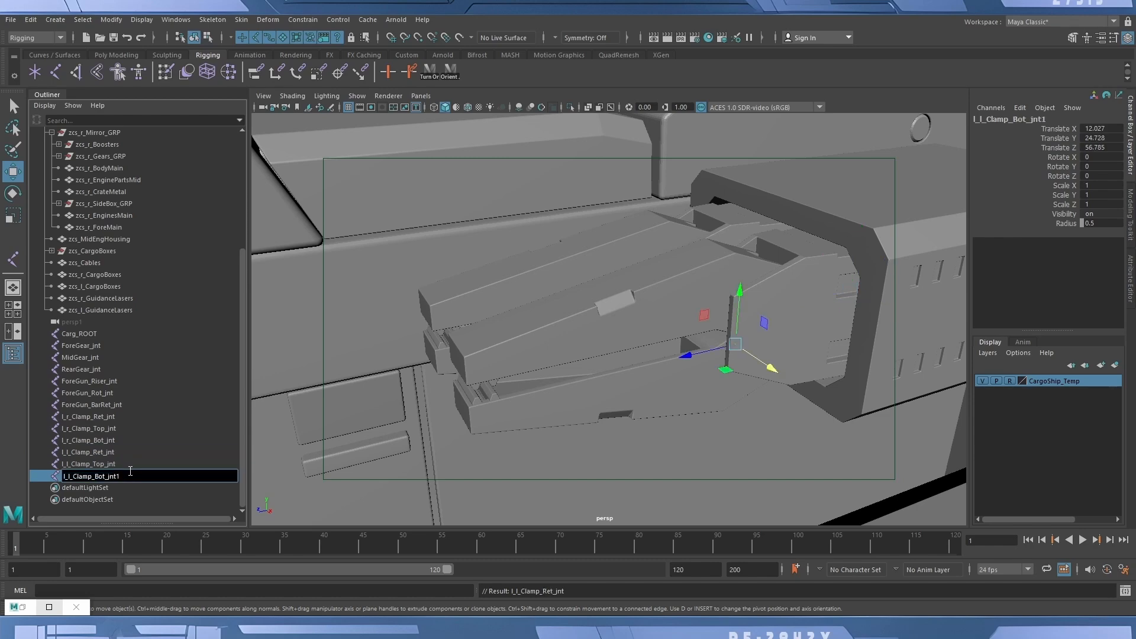
key("Return")
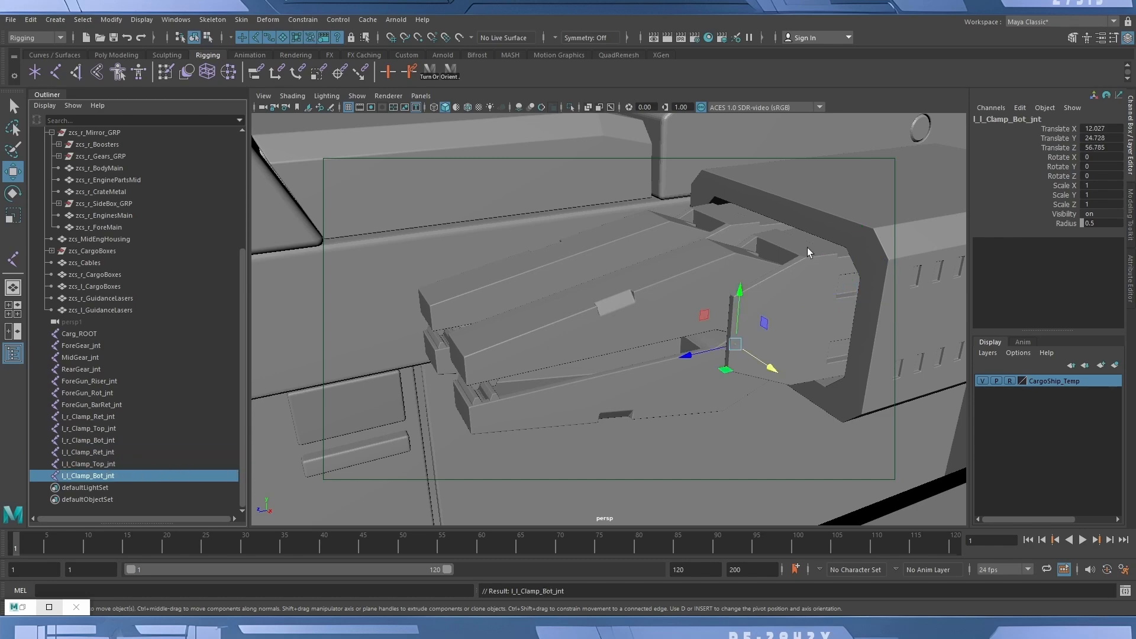
Check the finished clamp joint setup on the model and save the scene.
left_click_drag(678, 371, 577, 352, "alt")
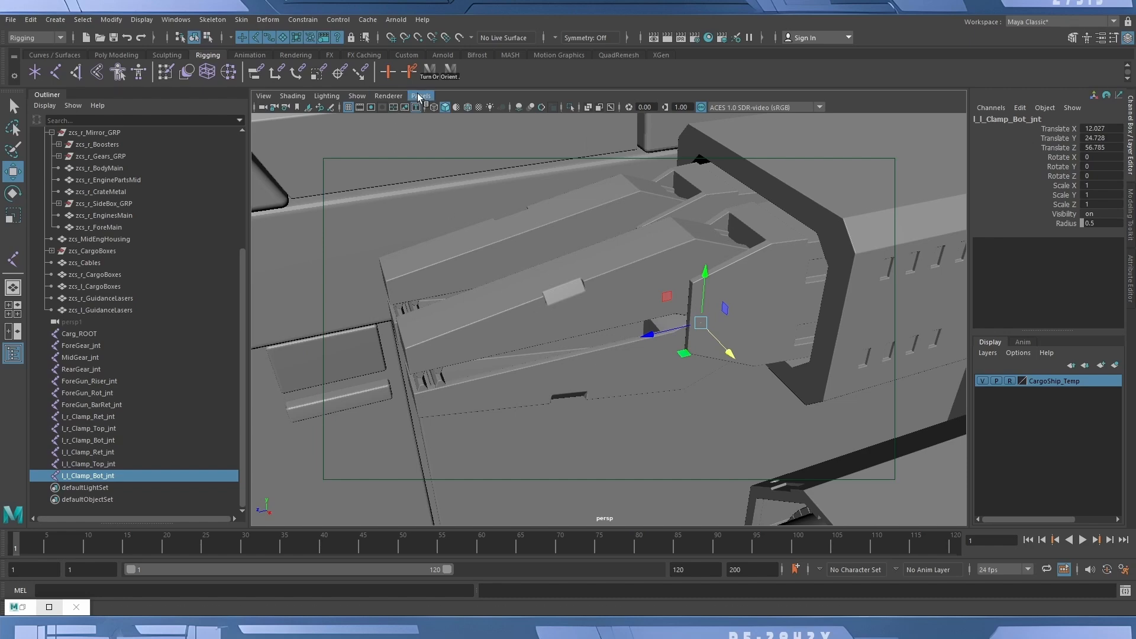
left_click_drag(581, 296, 594, 368, "alt")
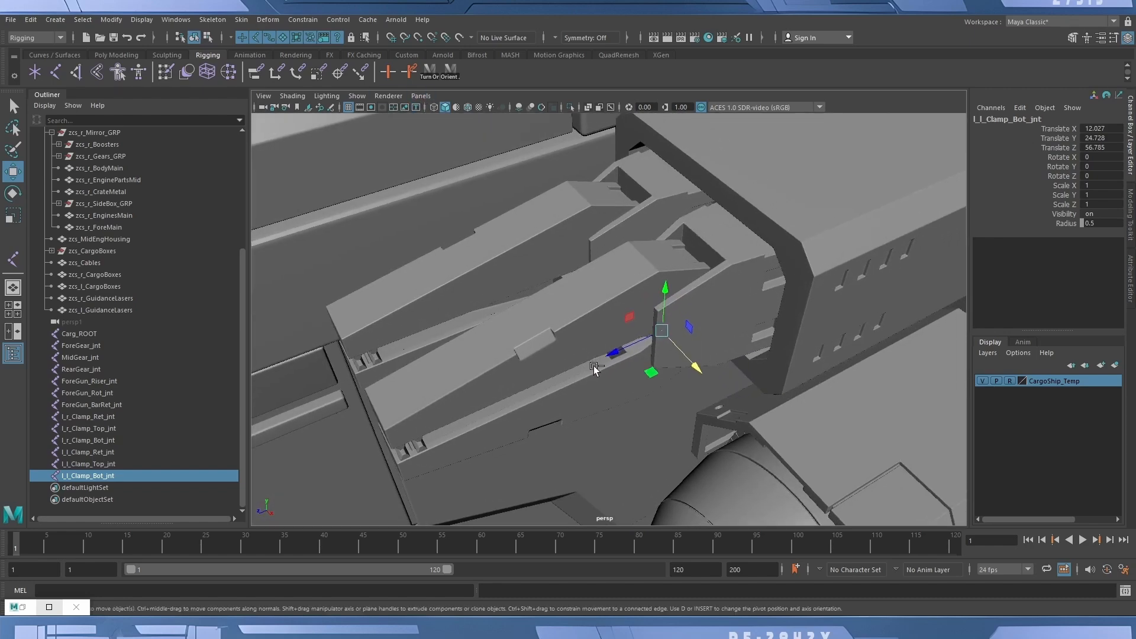
key("ctrl+s")
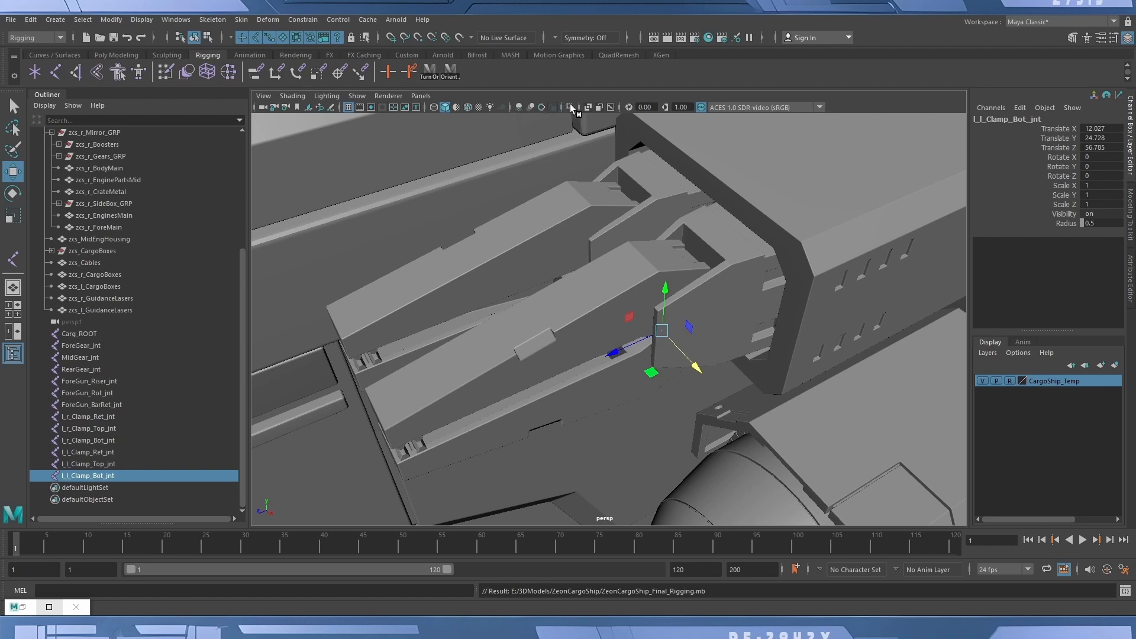
Temporarily hide the polygon geometry to inspect the placed joints around the clamps, and show the ship again.
left_click_drag(702, 343, 680, 327, "alt")
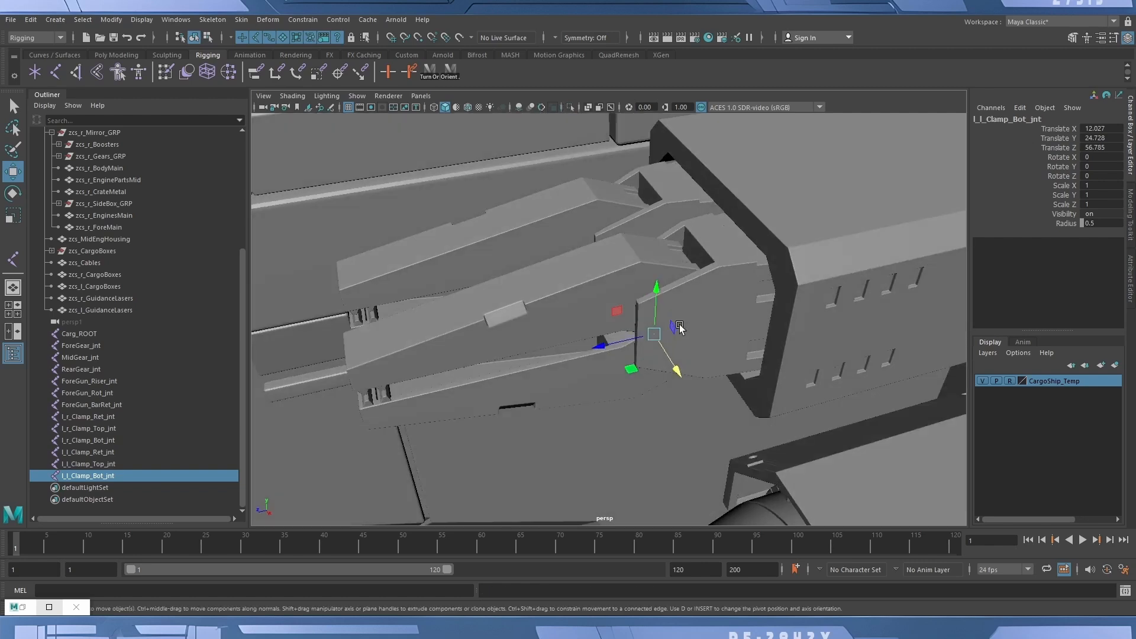
key("alt+1")
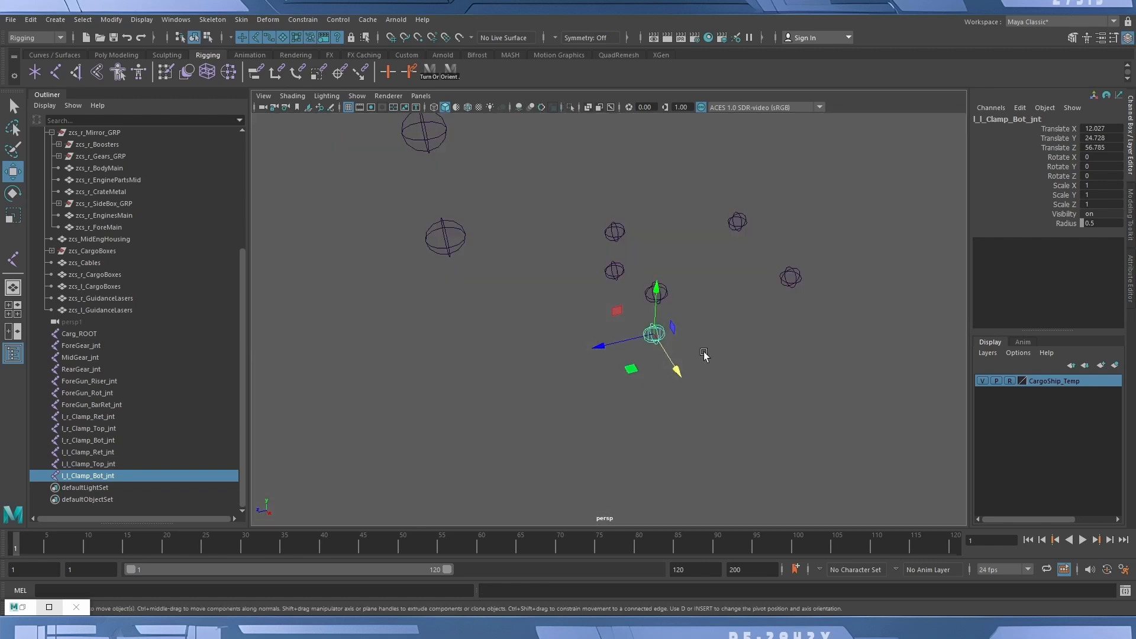
left_click_drag(704, 351, 535, 347, "alt")
key("ctrl+1")
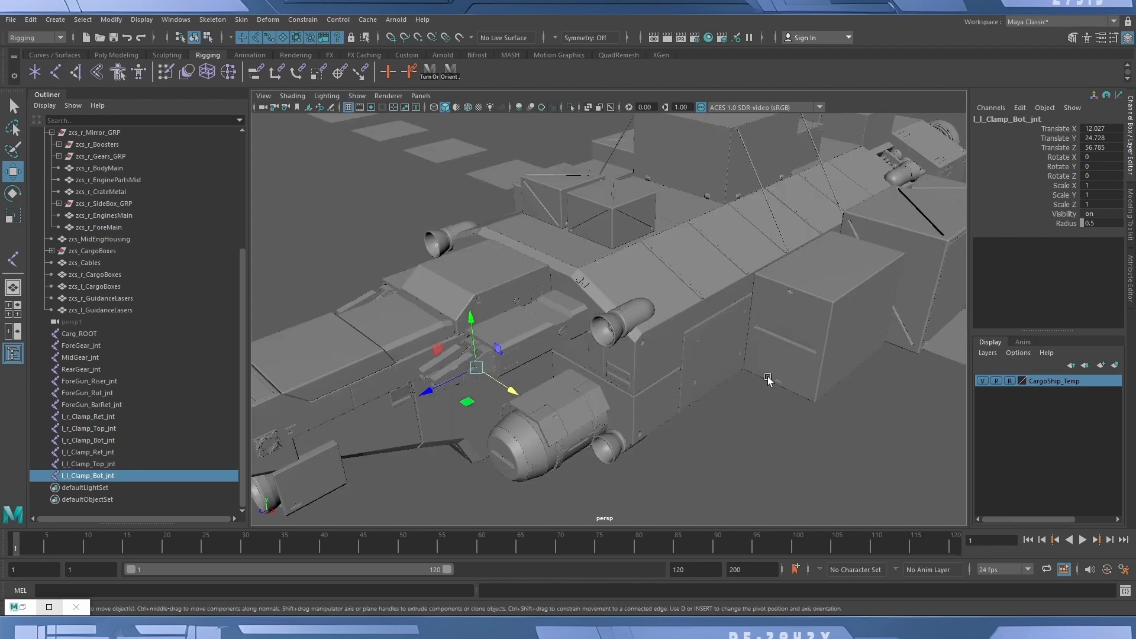
Examine the ship's upper hull and cargo boxes in the perspective view for further parts that need joints.
left_click_drag(769, 380, 773, 376, "alt")
middle_click_drag(774, 376, 702, 392, "alt")
left_click_drag(702, 391, 712, 368, "alt")
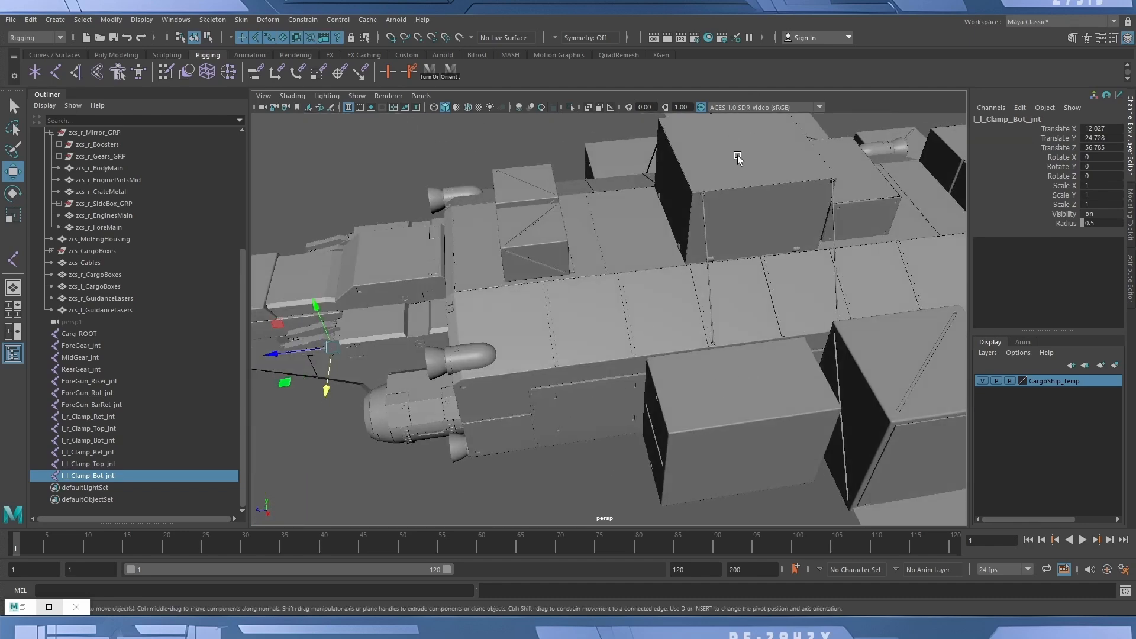
left_click_drag(726, 187, 559, 358, "alt")
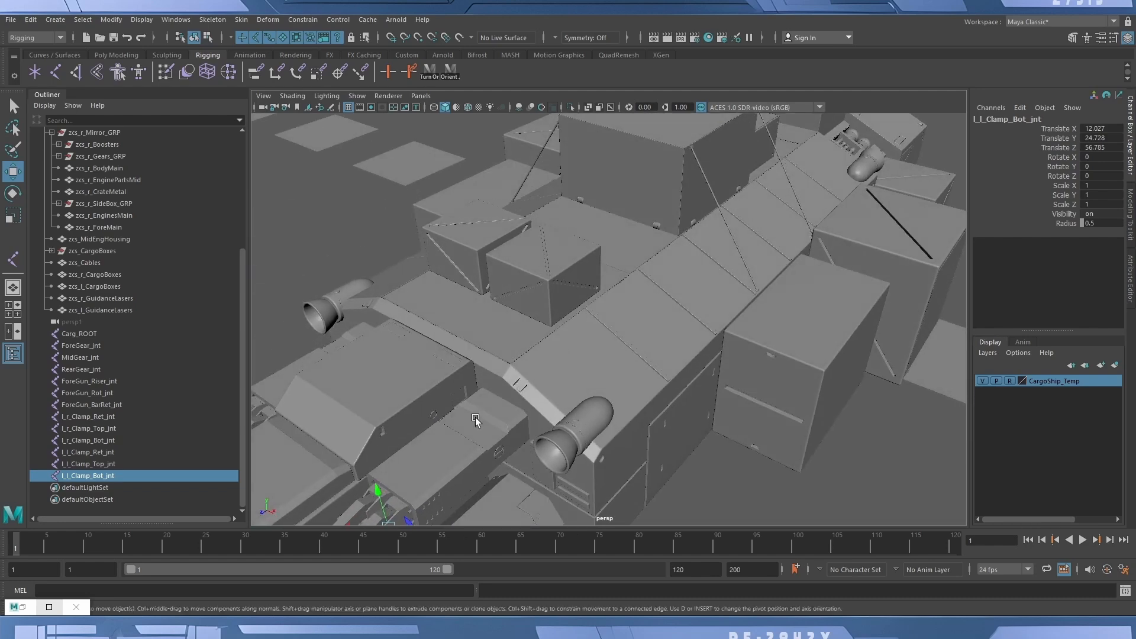
left_click_drag(474, 417, 751, 402, "alt")
right_click_drag(751, 403, 647, 385, "alt")
middle_click_drag(533, 402, 585, 321, "alt")
right_click_drag(584, 320, 697, 321, "alt")
Change the lower of the two duplicate top views to the orthographic side -X view and maximize it.
key("space")
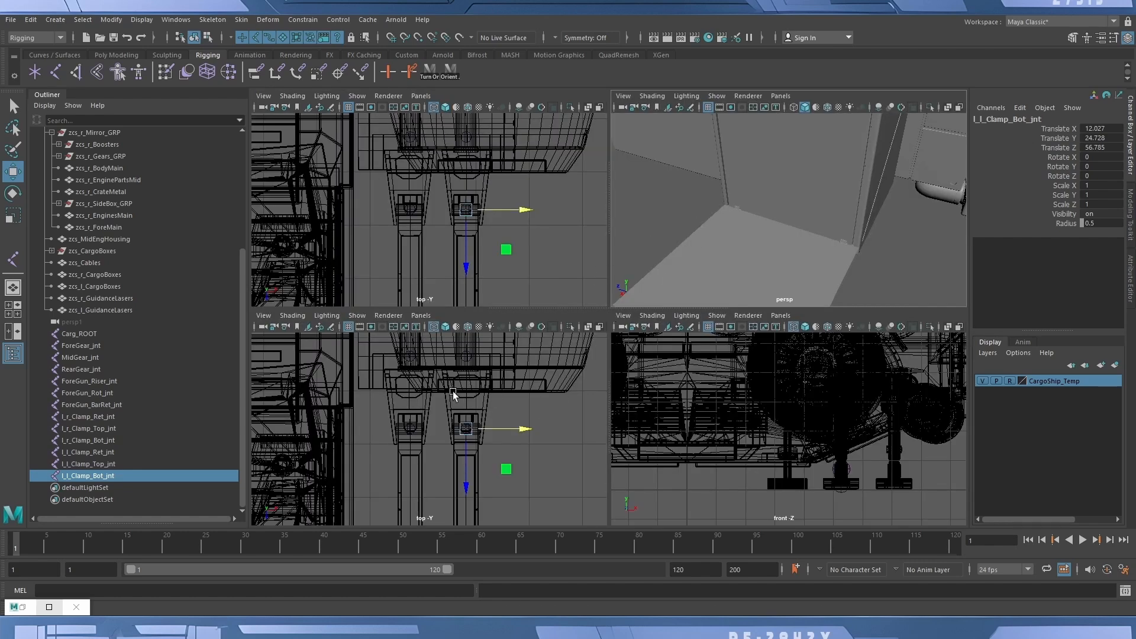
left_click(424, 315)
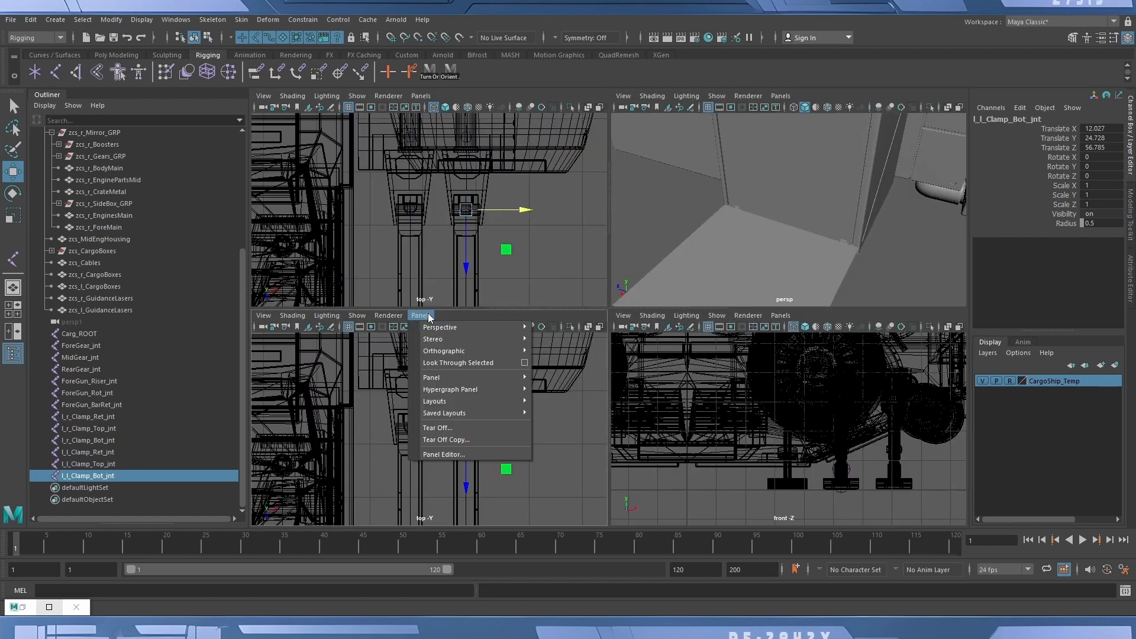
mouse_move(473, 351)
left_click(555, 363)
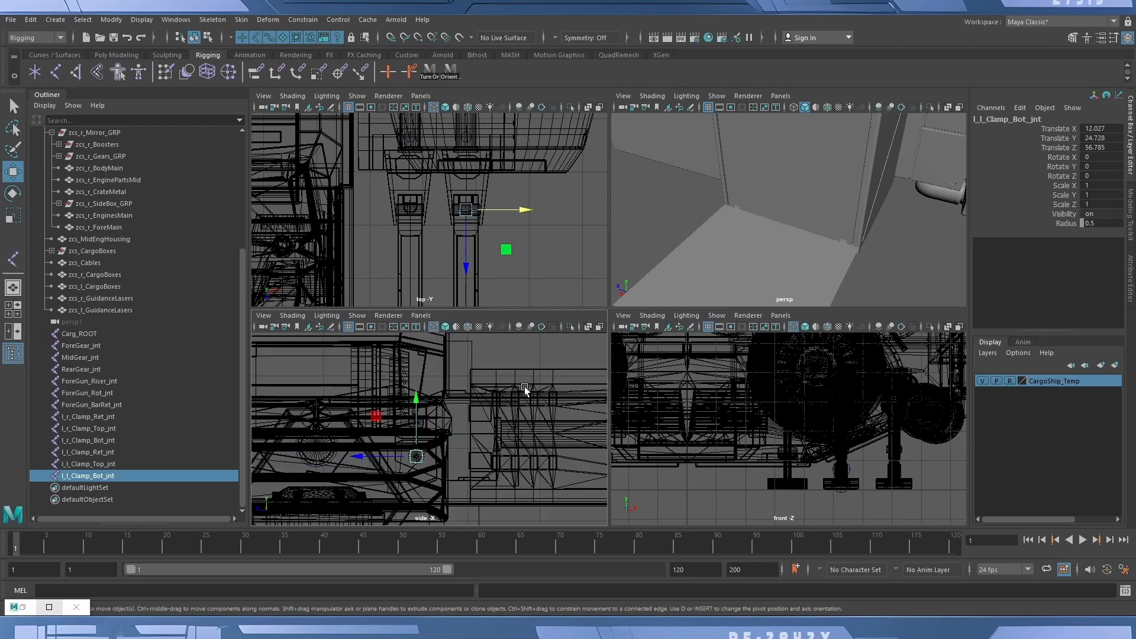
key("space")
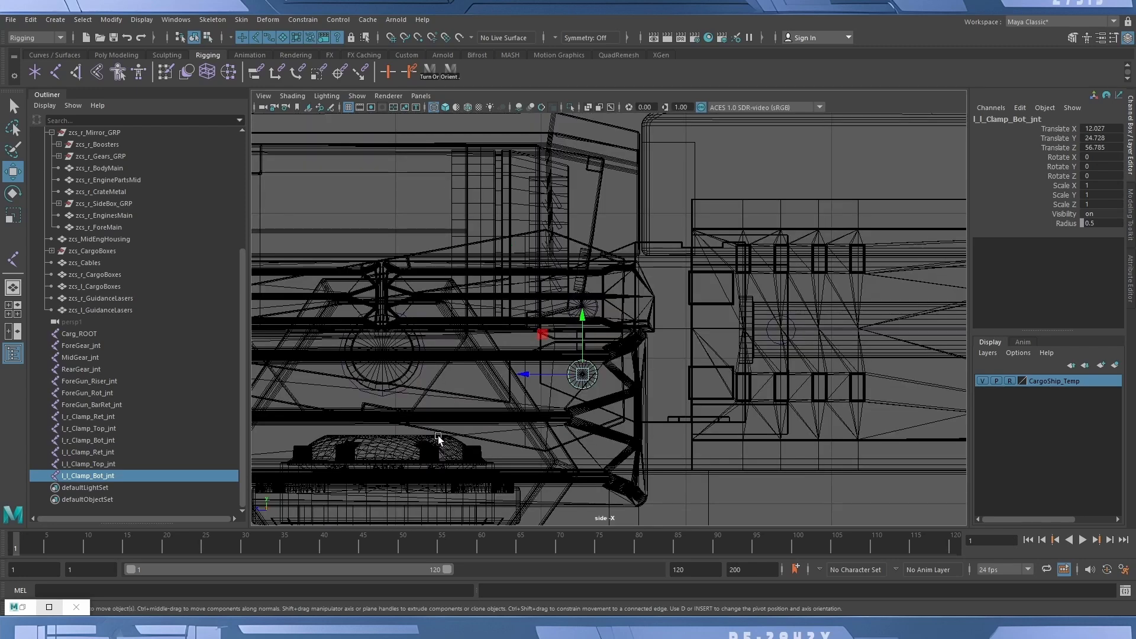
Examine the ship's side in wireframe from the clamp back towards the rear engines for parts that still need joints.
scroll(676, 370, "down", 3)
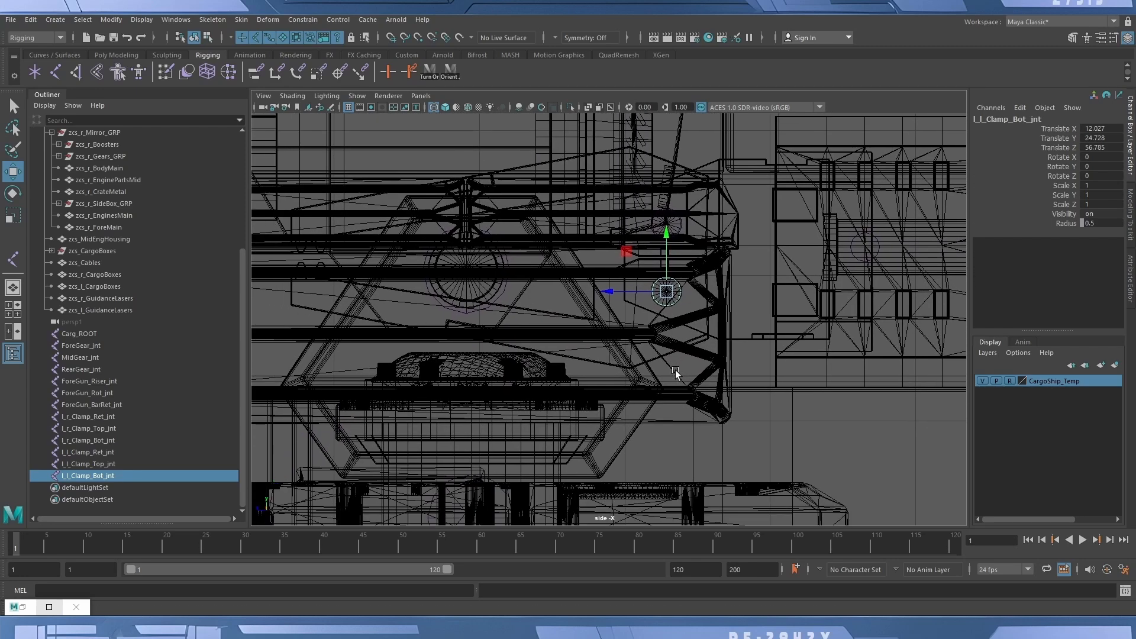
scroll(673, 369, "down", 3)
scroll(673, 370, "down", 1)
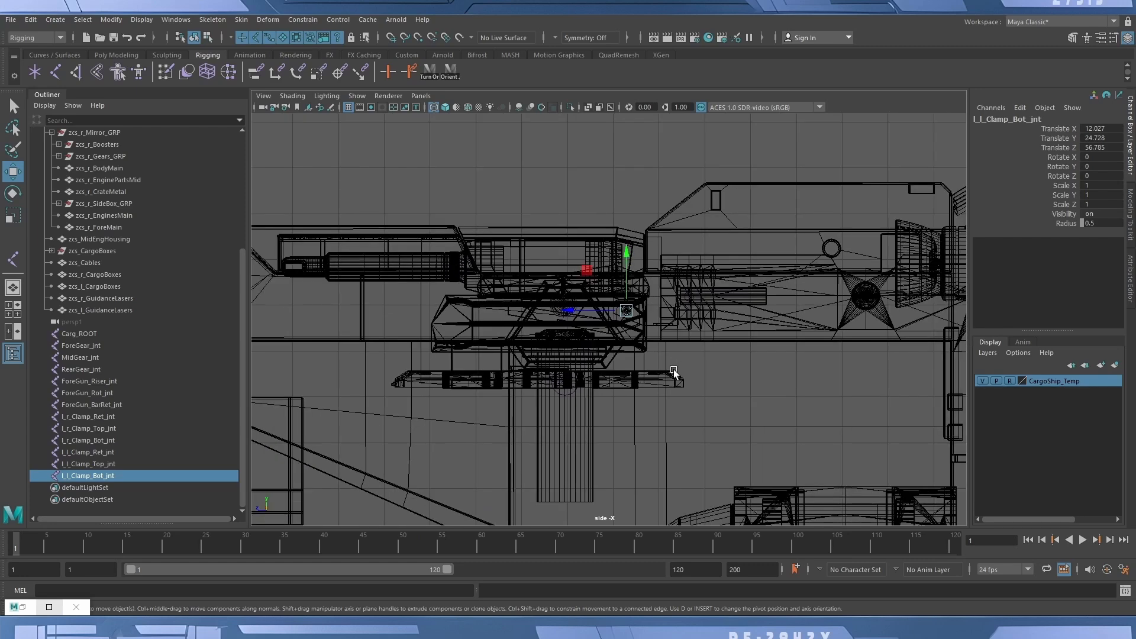
middle_click_drag(718, 405, 515, 368, "alt")
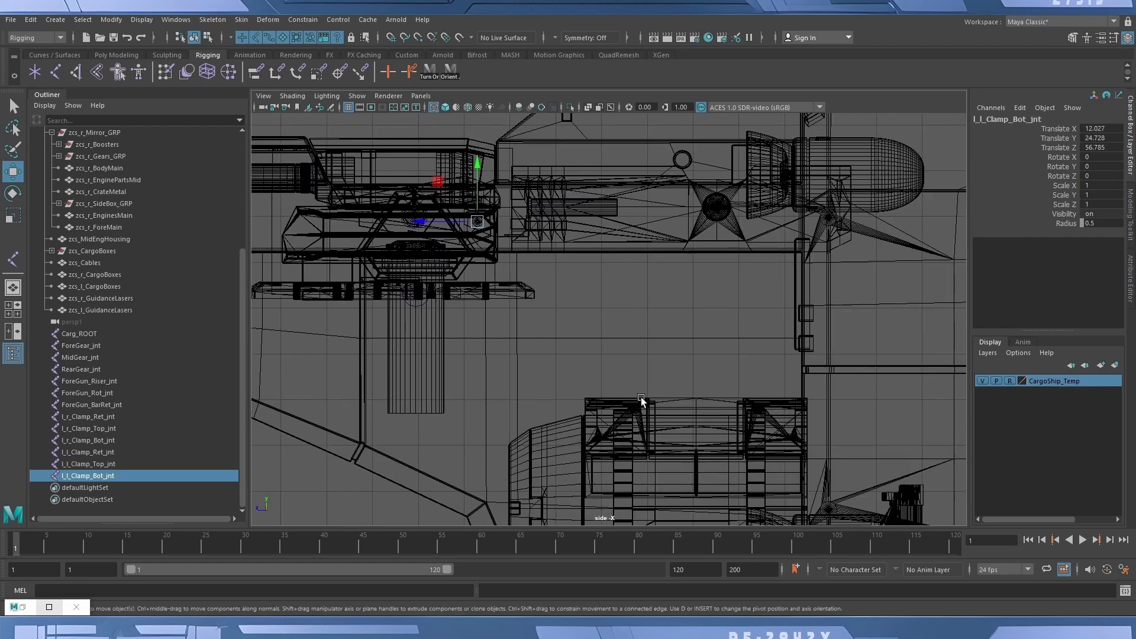
middle_click_drag(641, 396, 520, 289, "alt")
middle_click_drag(701, 332, 649, 275, "alt")
middle_click_drag(687, 359, 685, 333, "alt")
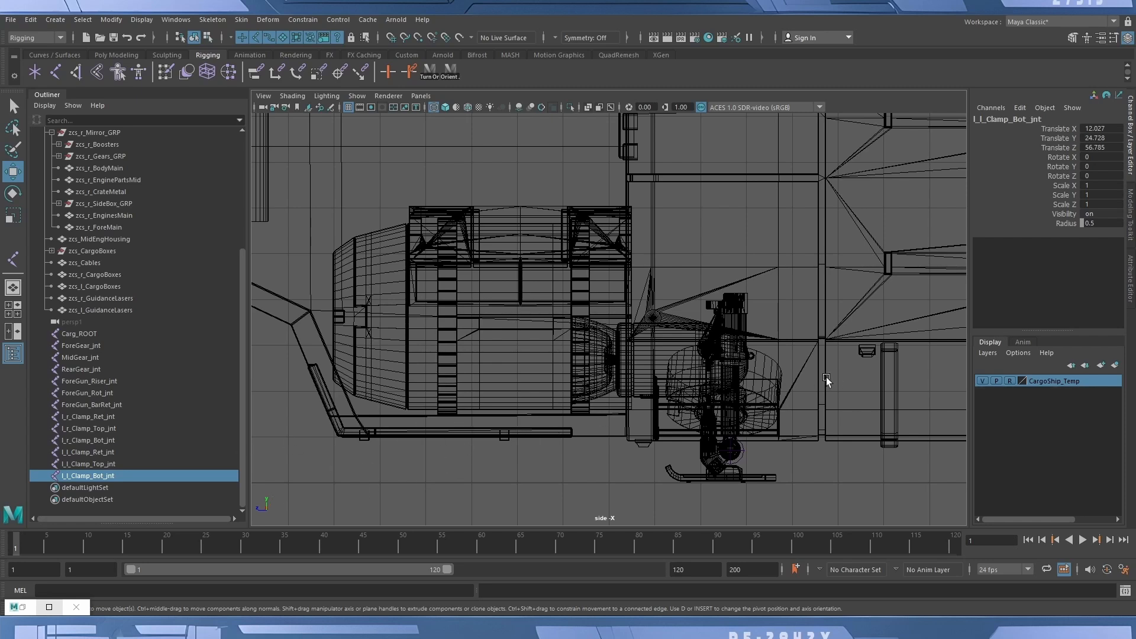
middle_click_drag(826, 378, 479, 393, "alt")
middle_click_drag(760, 412, 665, 413, "alt")
middle_click_drag(965, 414, 503, 407, "alt")
right_click_drag(812, 419, 697, 405, "alt")
middle_click_drag(730, 407, 536, 408, "alt")
right_click_drag(786, 413, 756, 400, "alt")
middle_click_drag(756, 401, 563, 406, "alt")
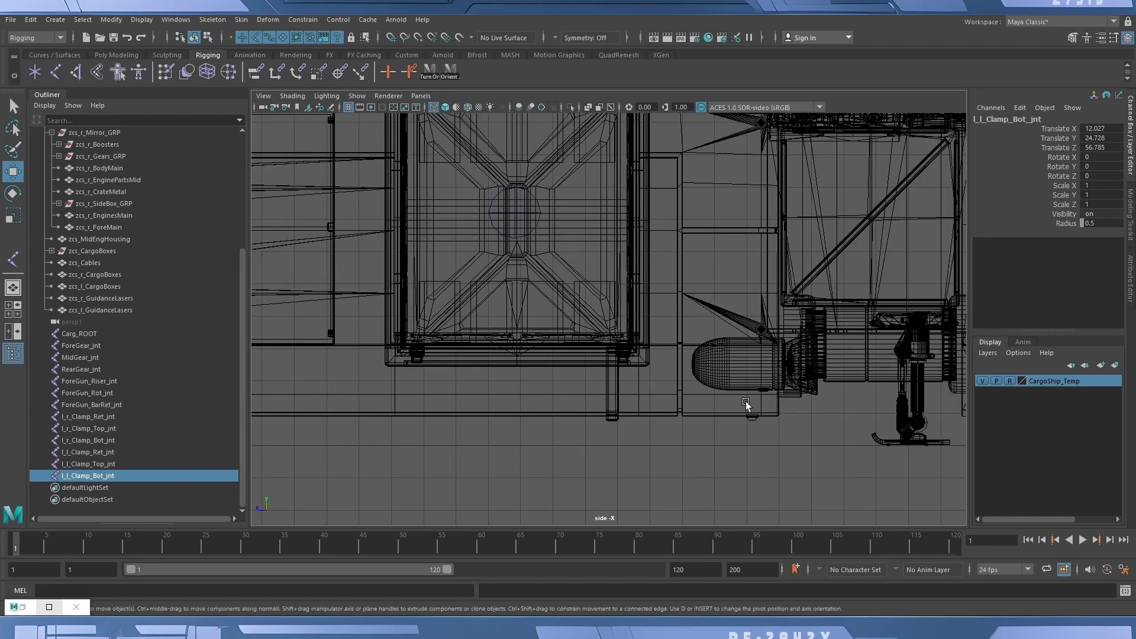
right_click_drag(745, 401, 558, 398, "alt")
middle_click_drag(690, 399, 538, 419, "alt")
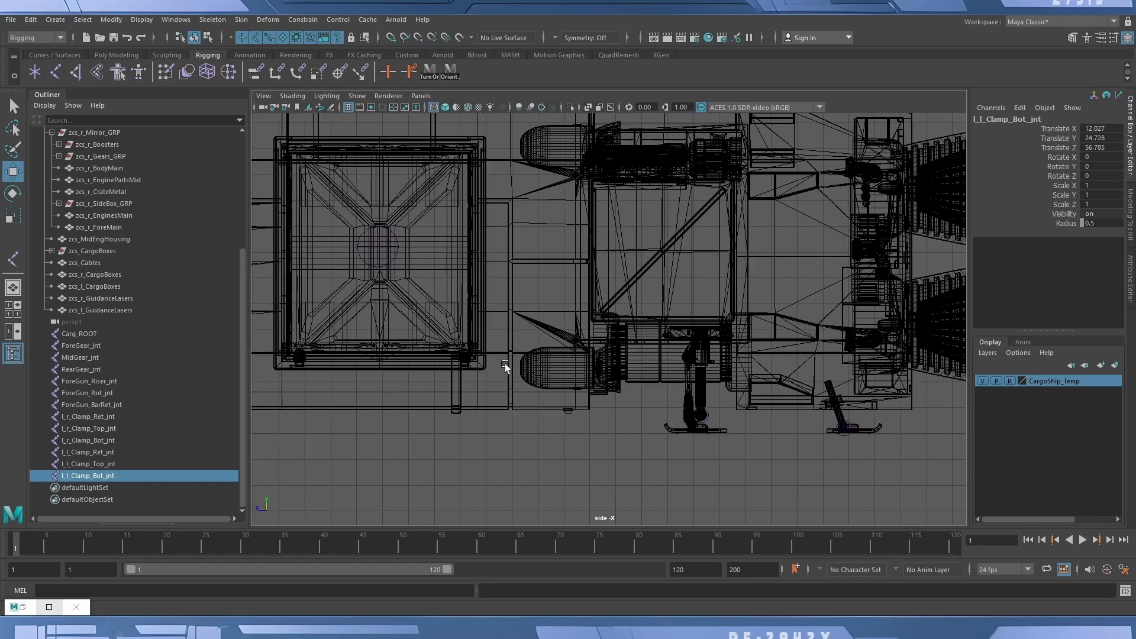
Inspect the middle and rear landing gear and the joints placed on them in the side view.
right_click_drag(505, 363, 790, 389, "alt")
middle_click_drag(791, 389, 633, 276, "alt")
mouse_move(770, 362)
right_mouse_down("alt")
mouse_move(715, 361)
mouse_move(778, 362)
right_mouse_up("alt")
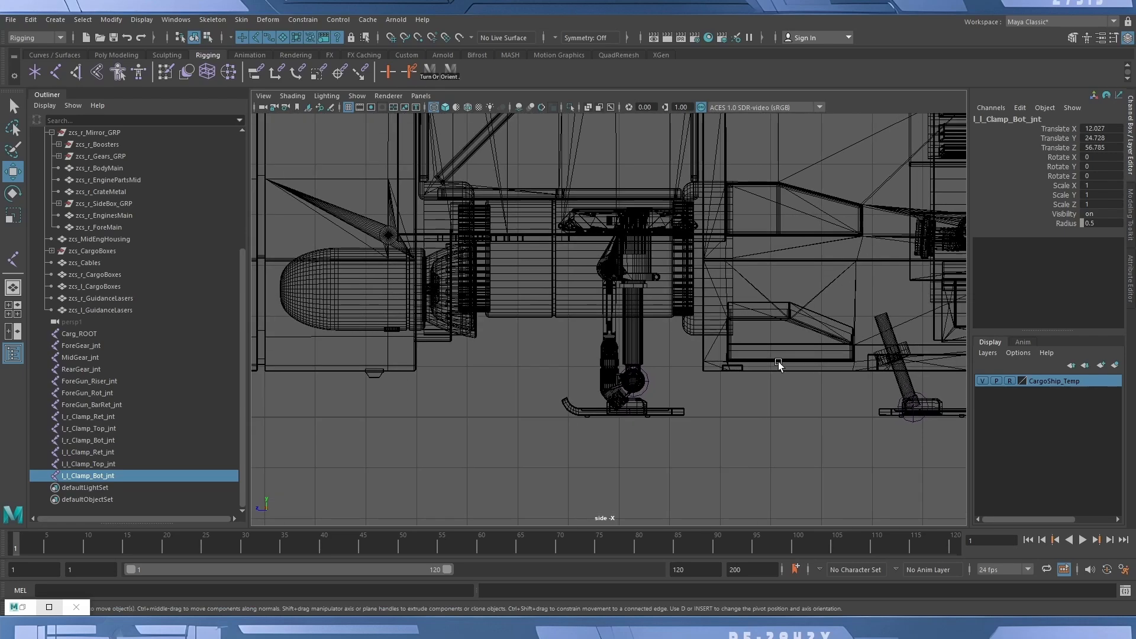
middle_click_drag(779, 363, 620, 364, "alt")
right_click_drag(620, 364, 672, 426, "alt")
middle_click_drag(672, 426, 523, 406, "alt")
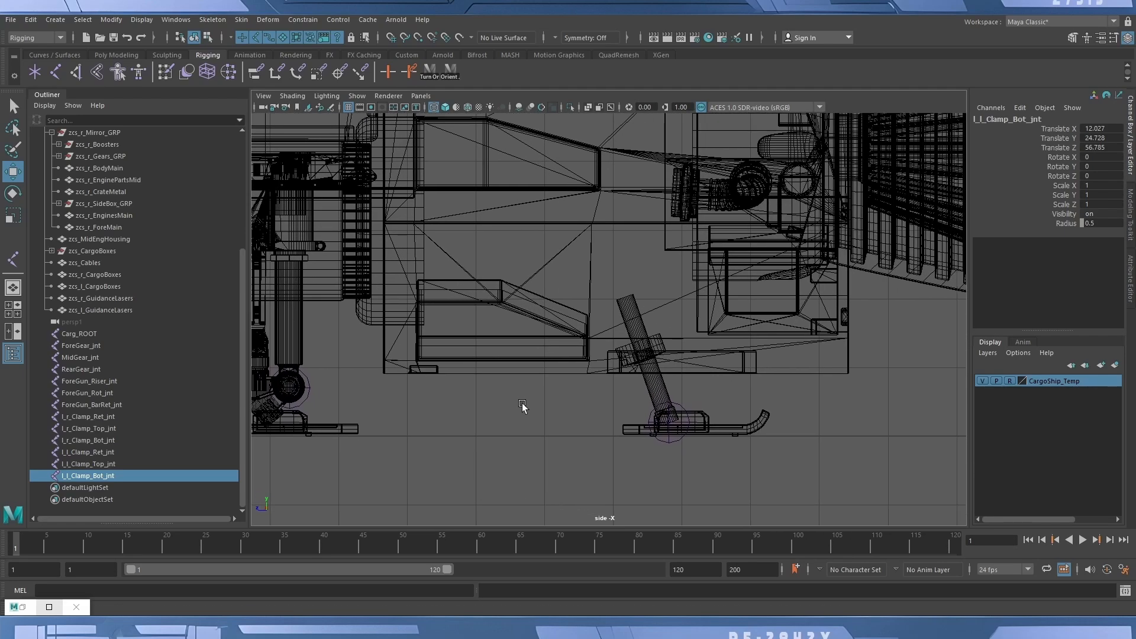
right_click_drag(522, 406, 616, 421, "alt")
middle_click_drag(616, 420, 779, 375, "alt")
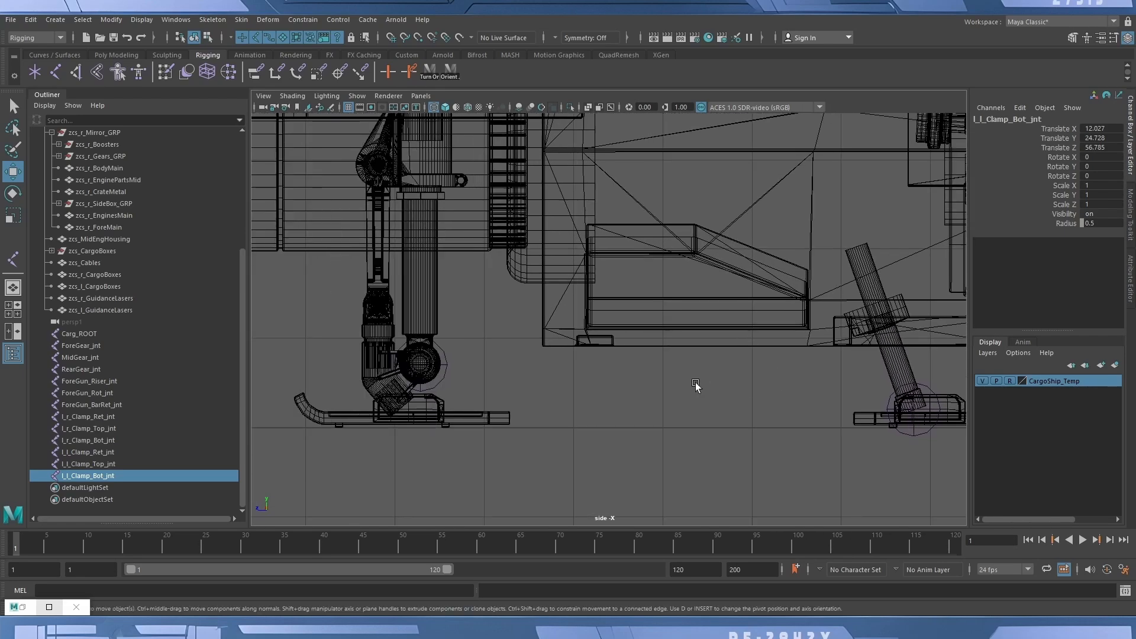
middle_click_drag(520, 386, 700, 415, "alt")
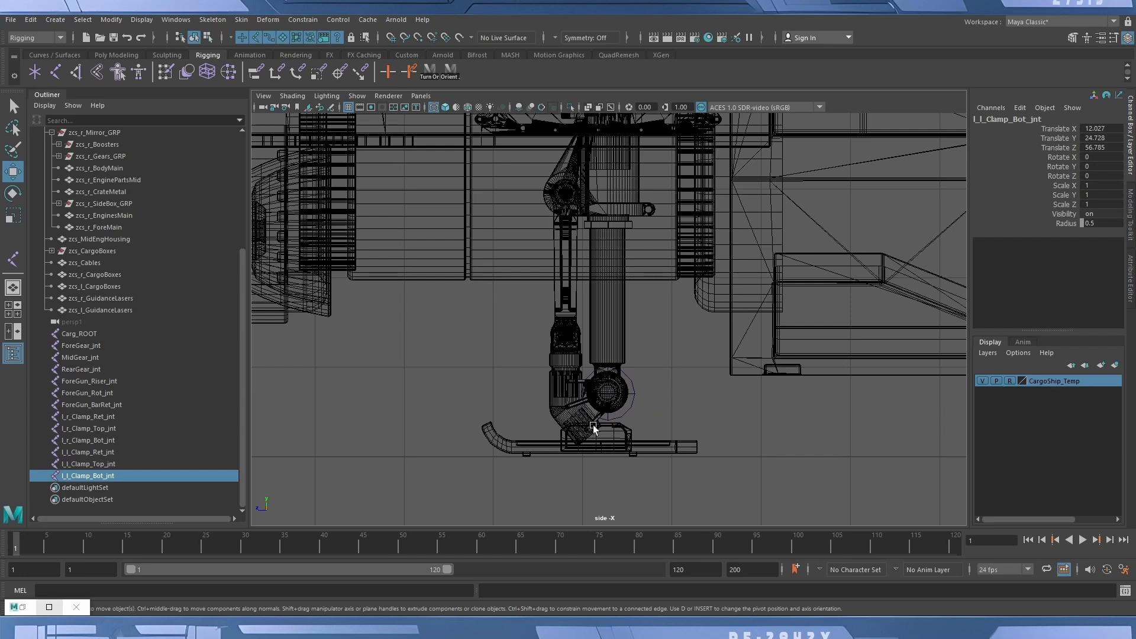
scroll(595, 427, "up", 3)
middle_click_drag(734, 459, 544, 406, "alt")
scroll(715, 386, "down", 5)
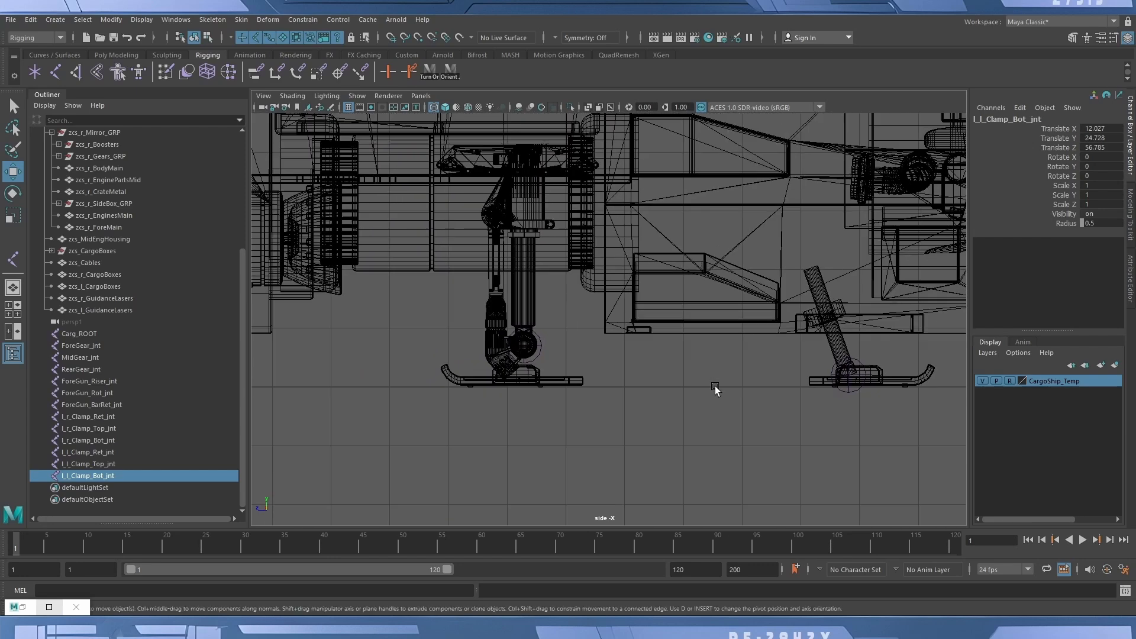
middle_click_drag(882, 438, 694, 440, "alt")
scroll(680, 379, "up", 3)
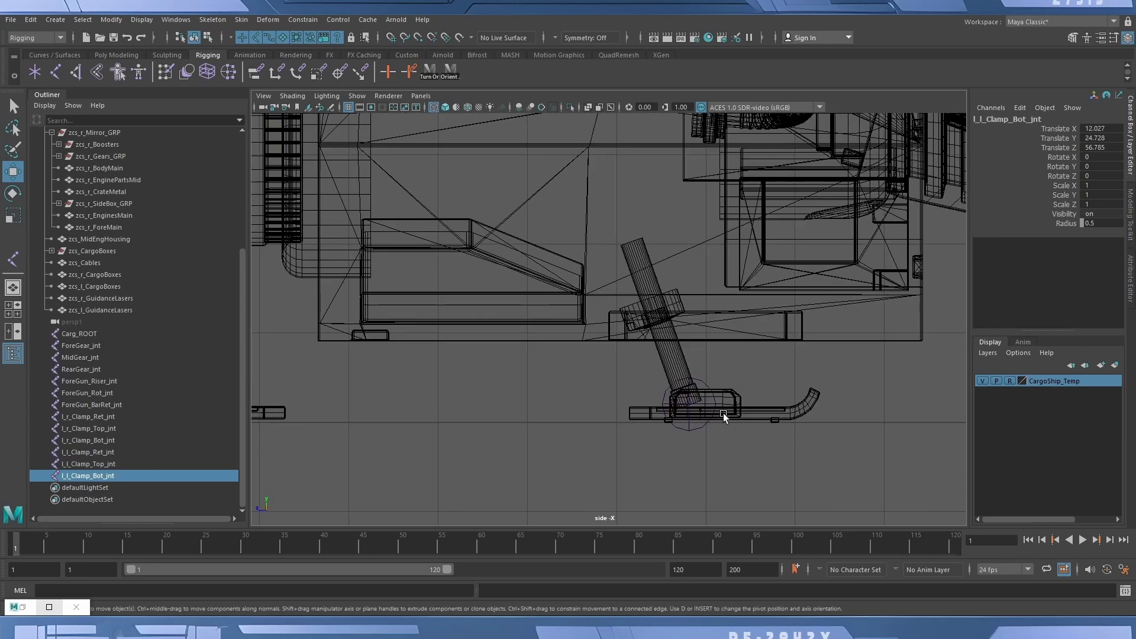
scroll(723, 416, "up", 1)
middle_click_drag(790, 414, 754, 403, "alt")
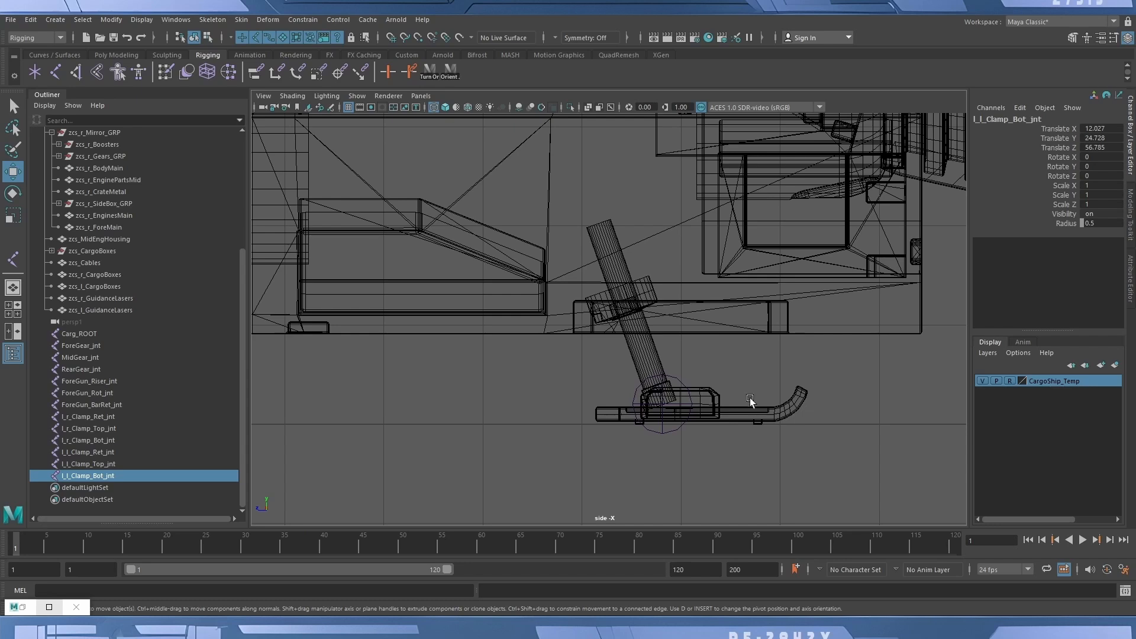
middle_click_drag(527, 375, 754, 398, "alt")
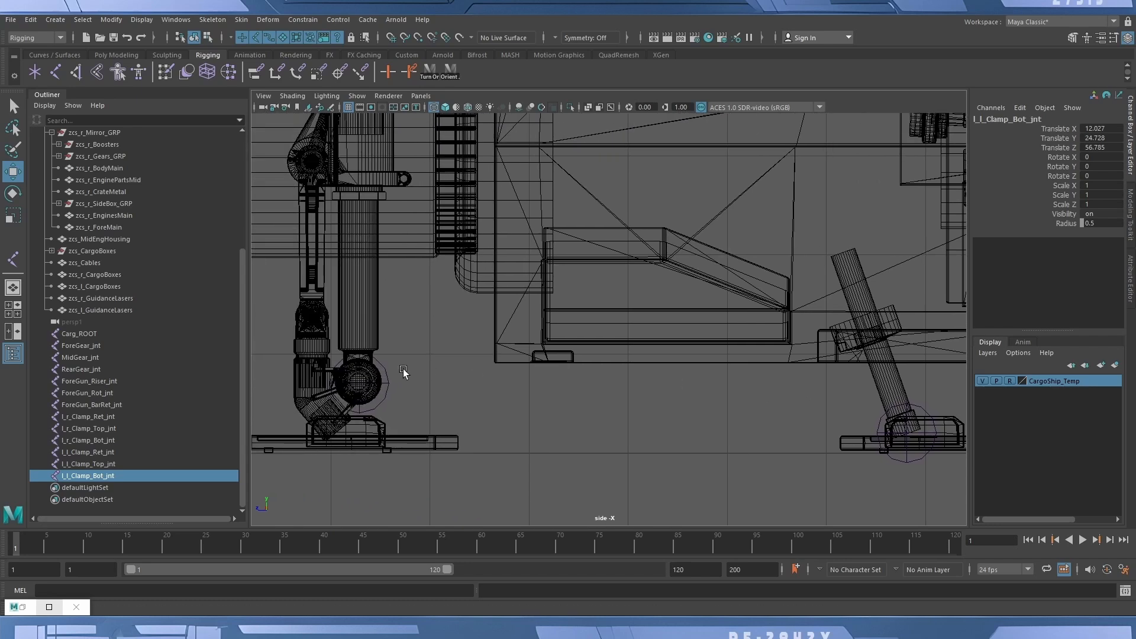
middle_click_drag(403, 369, 643, 382, "alt")
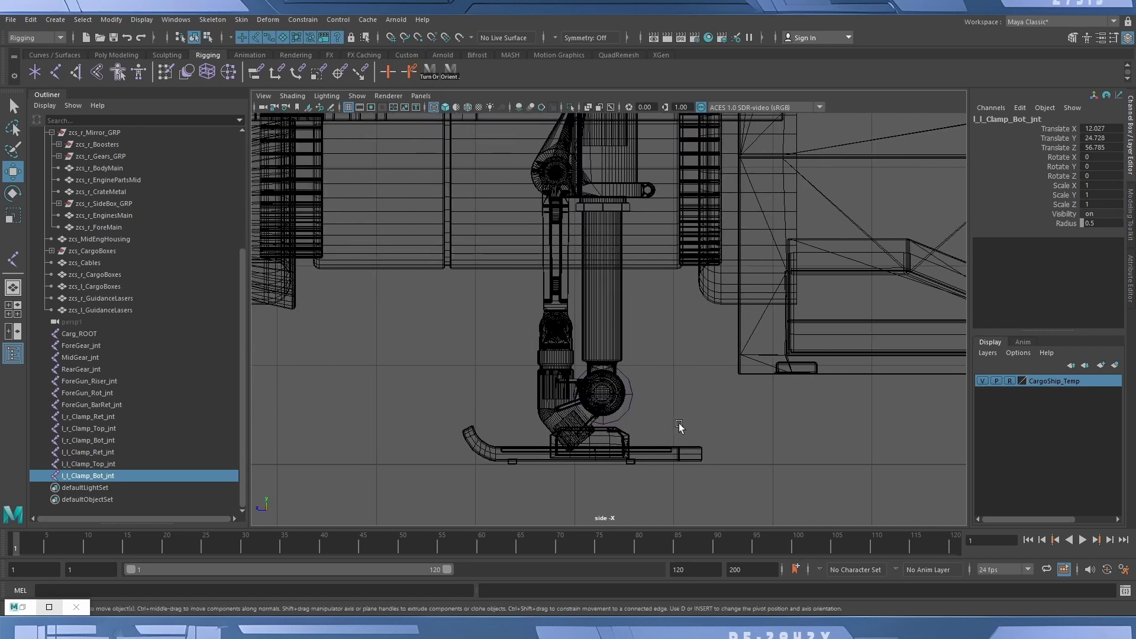
scroll(681, 408, "up", 4)
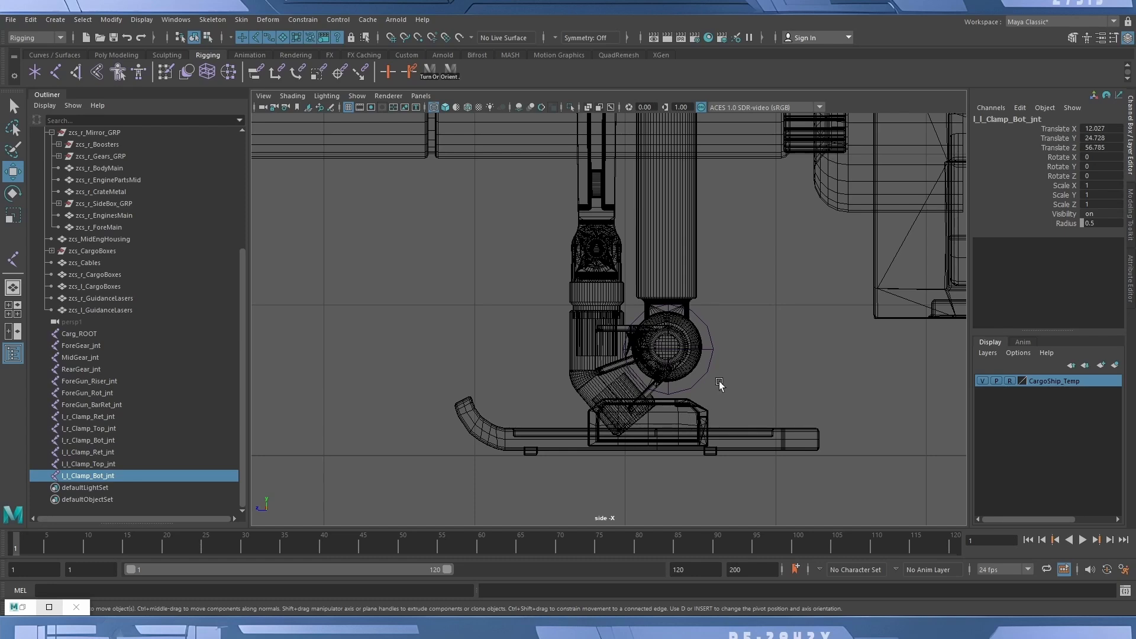
right_click_drag(647, 359, 748, 418, "alt")
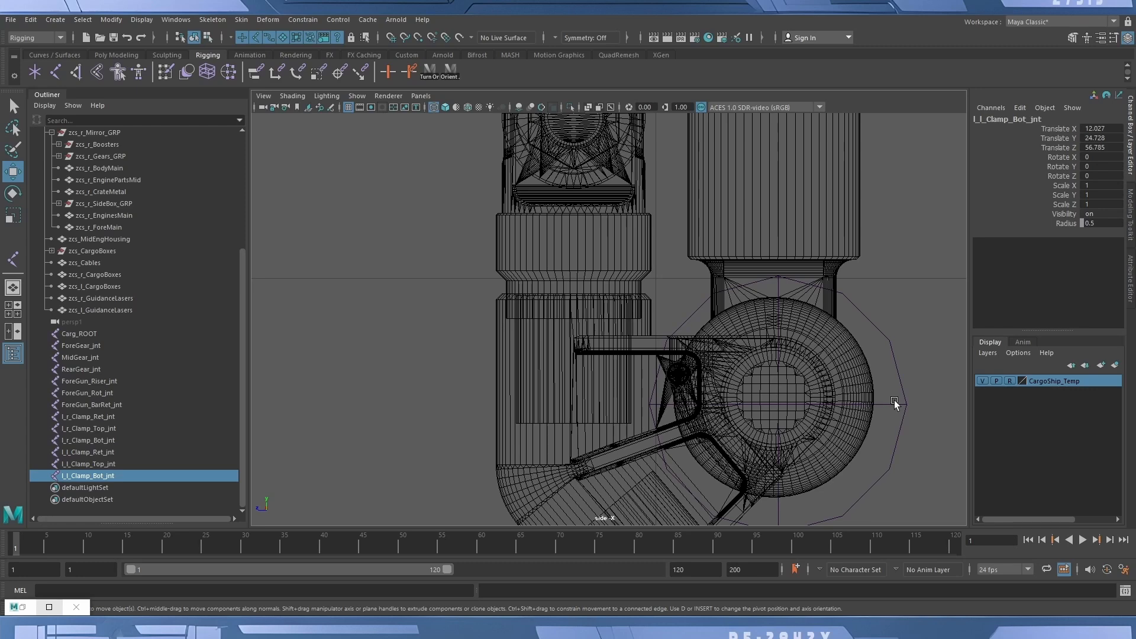
scroll(893, 399, "down", 15)
scroll(597, 289, "up", 1)
middle_click_drag(571, 276, 637, 334, "alt")
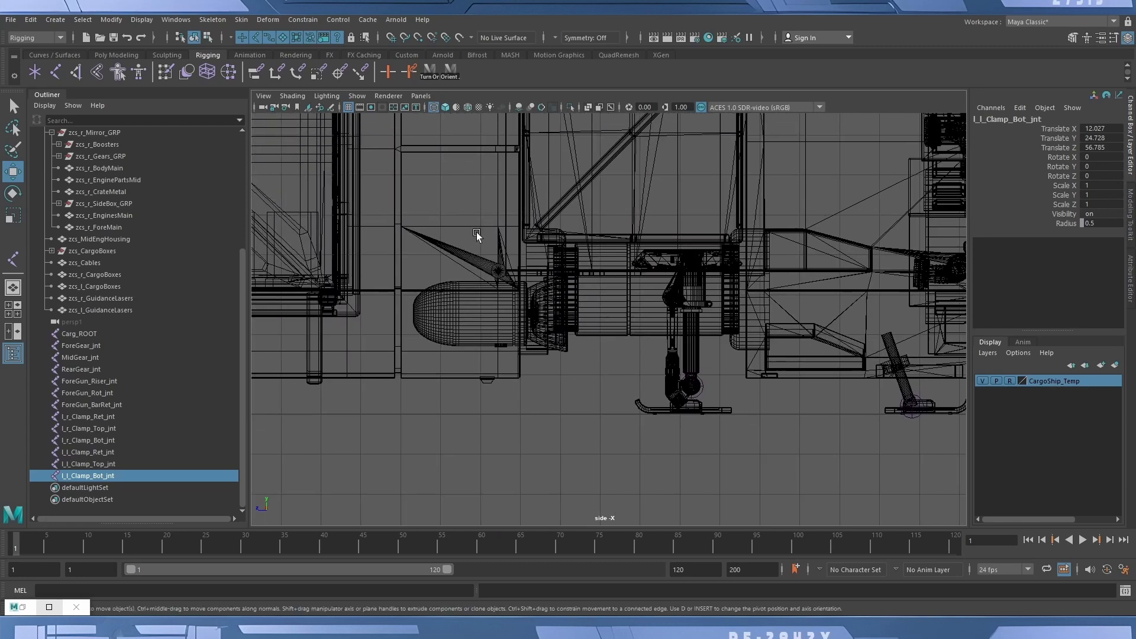
Place a new joint near the lower edge of the rear side panel above the middle landing gear and set its radius to 1.5.
middle_click_drag(491, 247, 480, 393, "alt")
scroll(691, 413, "up", 3)
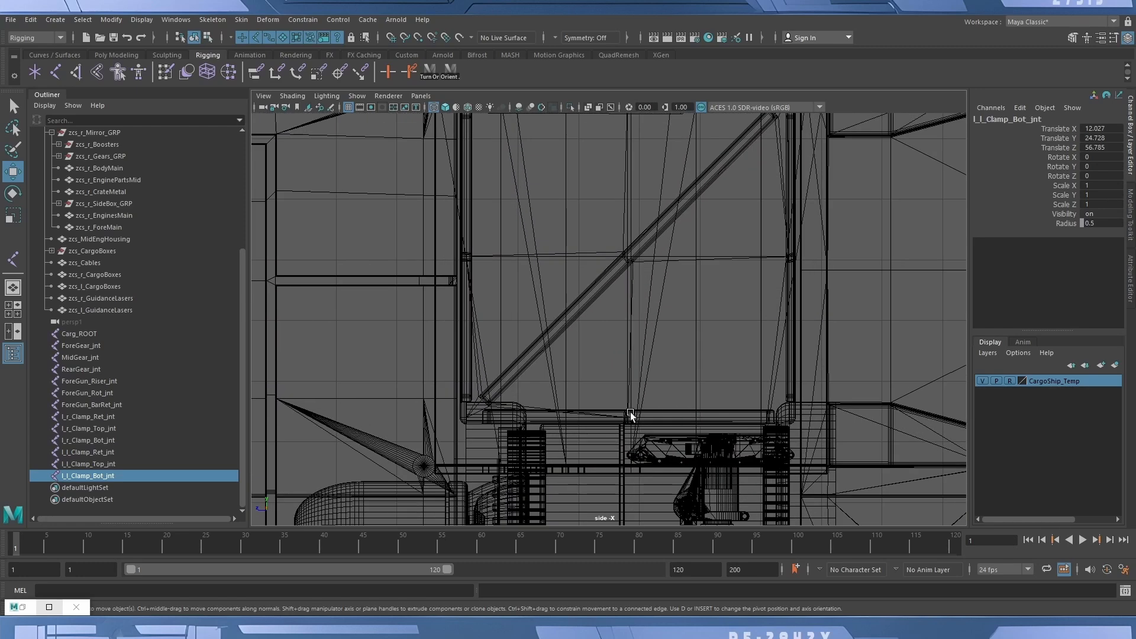
middle_click_drag(630, 412, 576, 307, "alt")
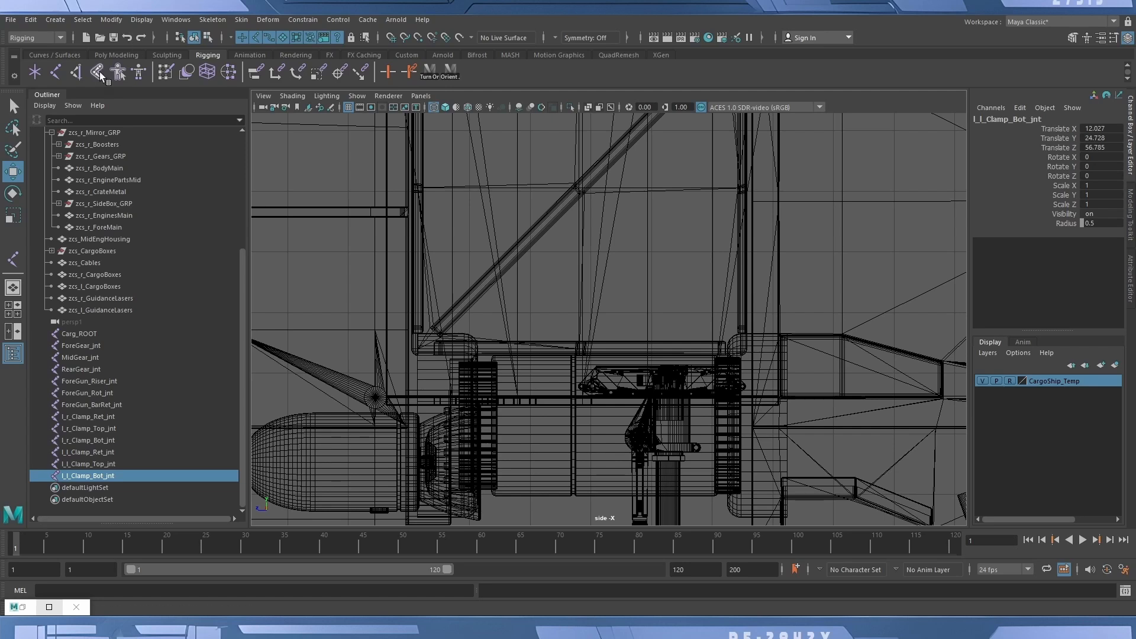
left_click(58, 75)
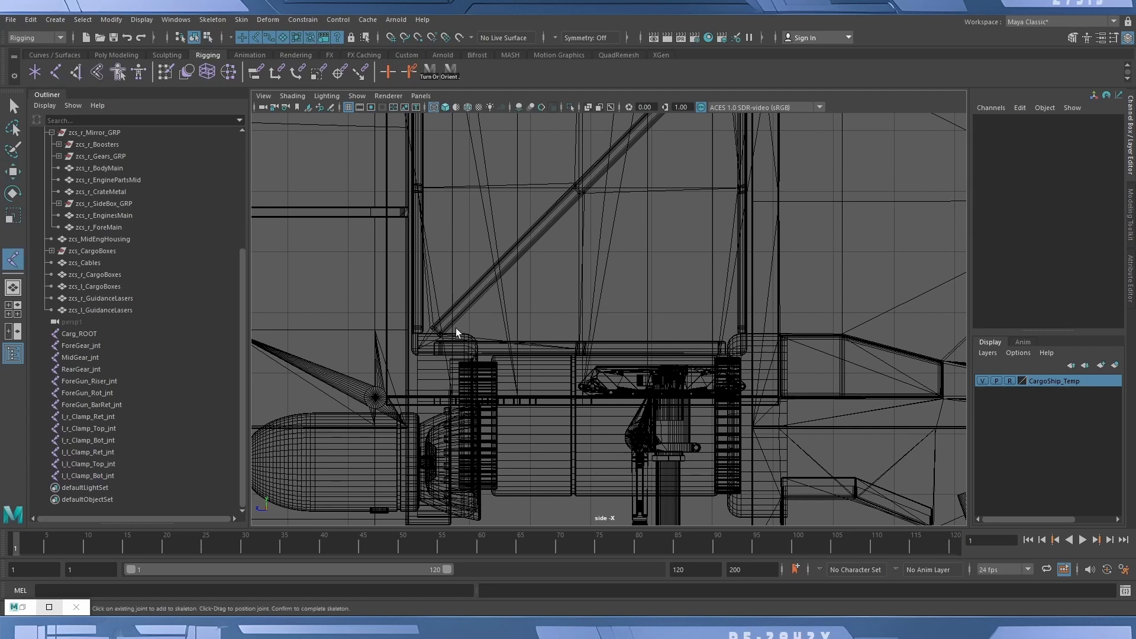
left_click(545, 330)
key("w")
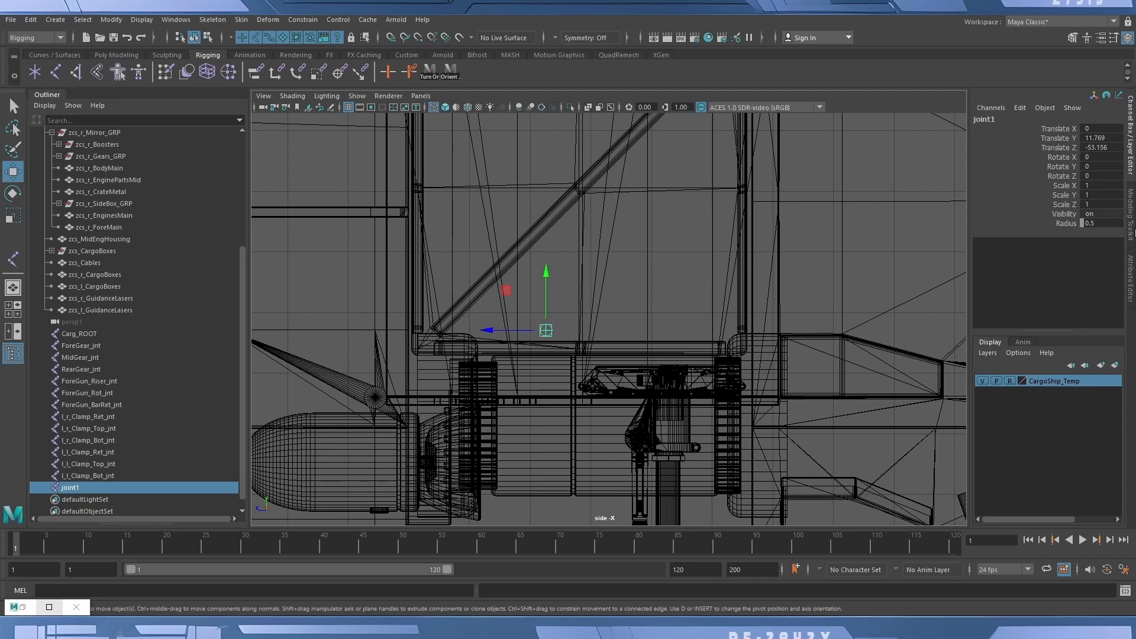
left_click(1094, 225)
type(".15")
key("Return")
type("1.5")
key("Return")
Move the new joint down and forward to the lower front corner of the hinged cargo door, using shaded display to locate it.
scroll(467, 370, "up", 4)
middle_click_drag(478, 368, 545, 358, "alt")
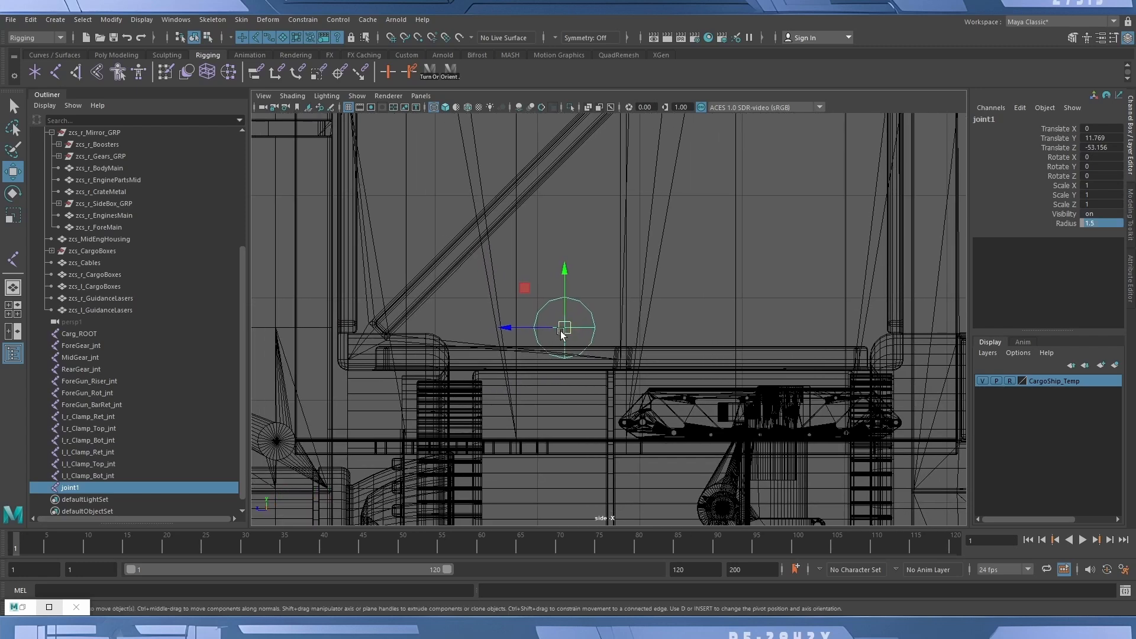
left_click_drag(564, 273, 561, 315)
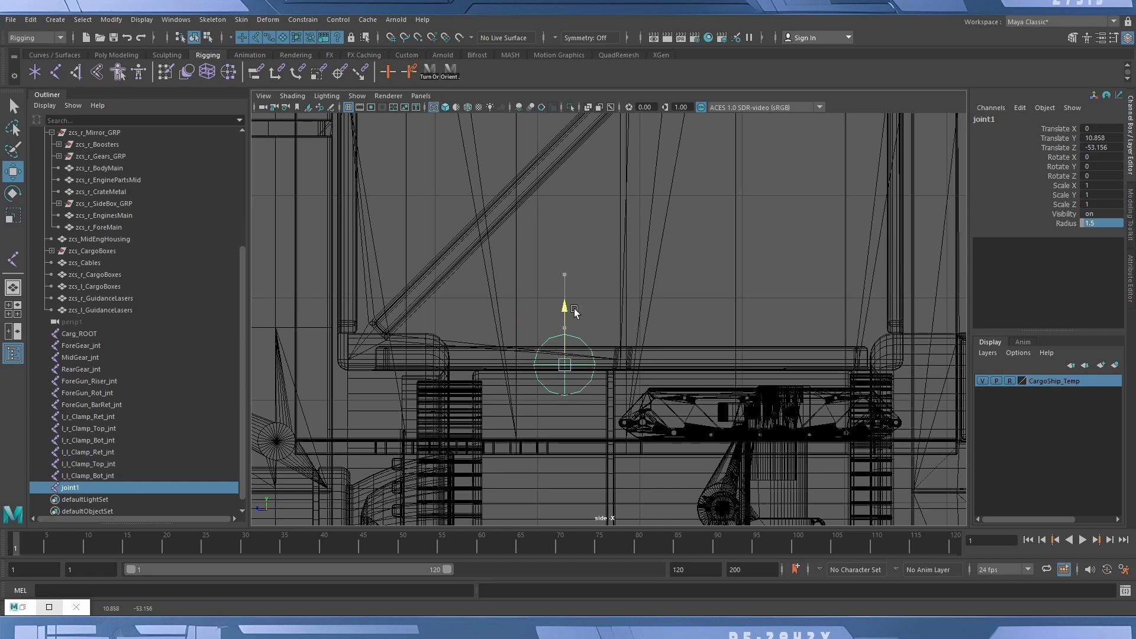
key("5")
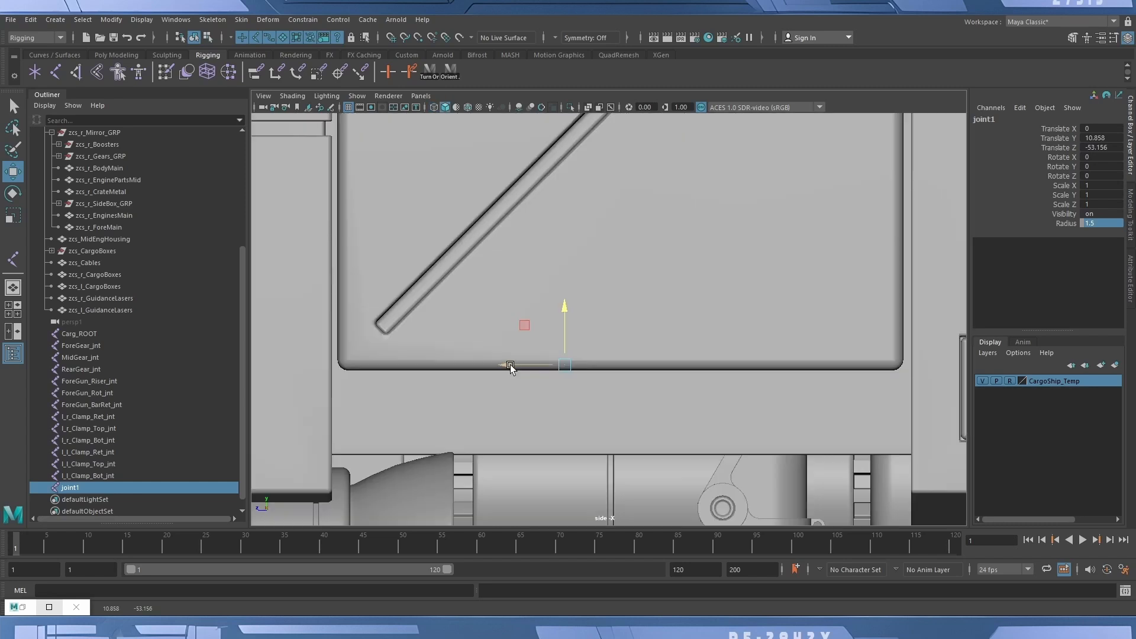
middle_click_drag(352, 388, 507, 372, "alt")
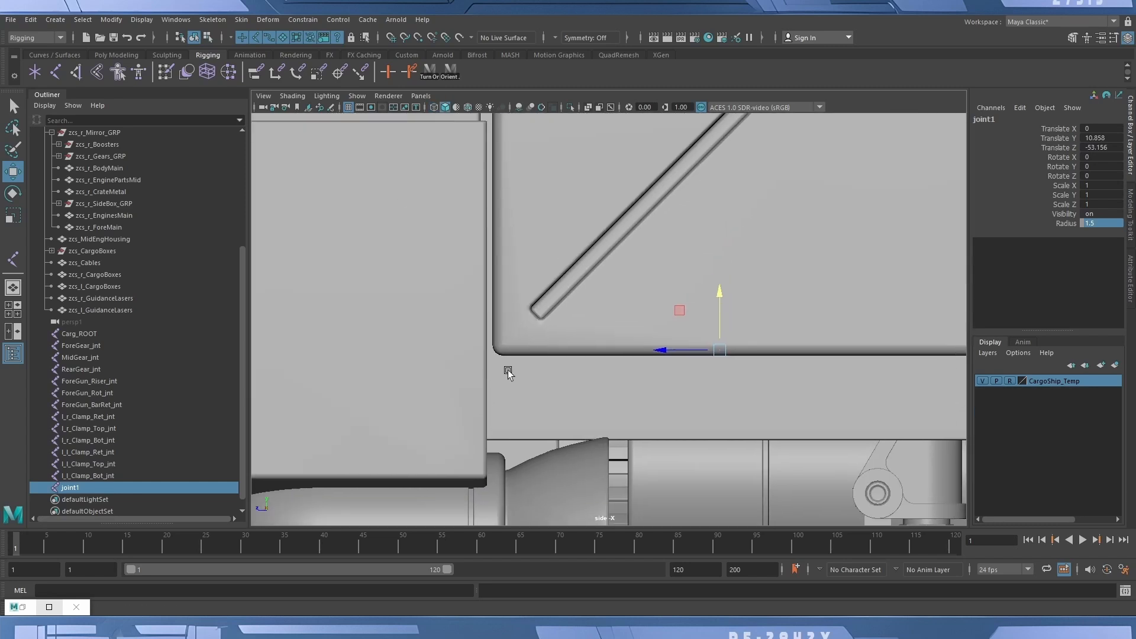
right_click_drag(508, 372, 197, 262, "alt")
middle_click_drag(596, 320, 715, 286, "alt")
left_click_drag(715, 286, 349, 341)
middle_click_drag(349, 340, 562, 348, "alt")
scroll(562, 348, "up", 6)
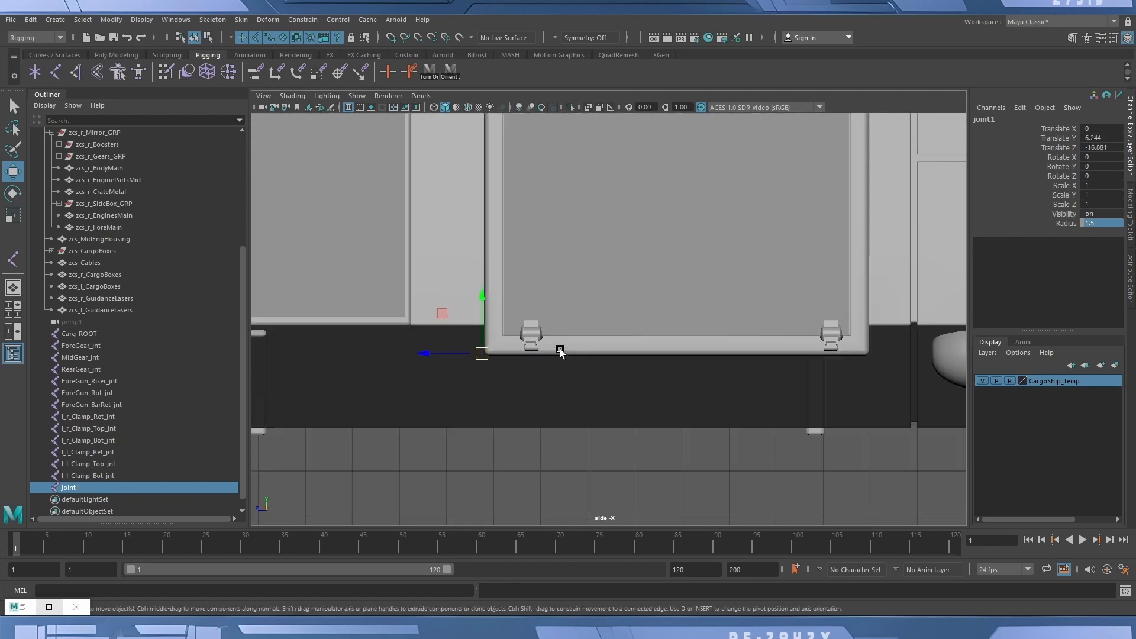
Return to wireframe display and snap the joint onto the cargo door's lower front hinge.
scroll(549, 360, "down", 3)
scroll(545, 361, "up", 4)
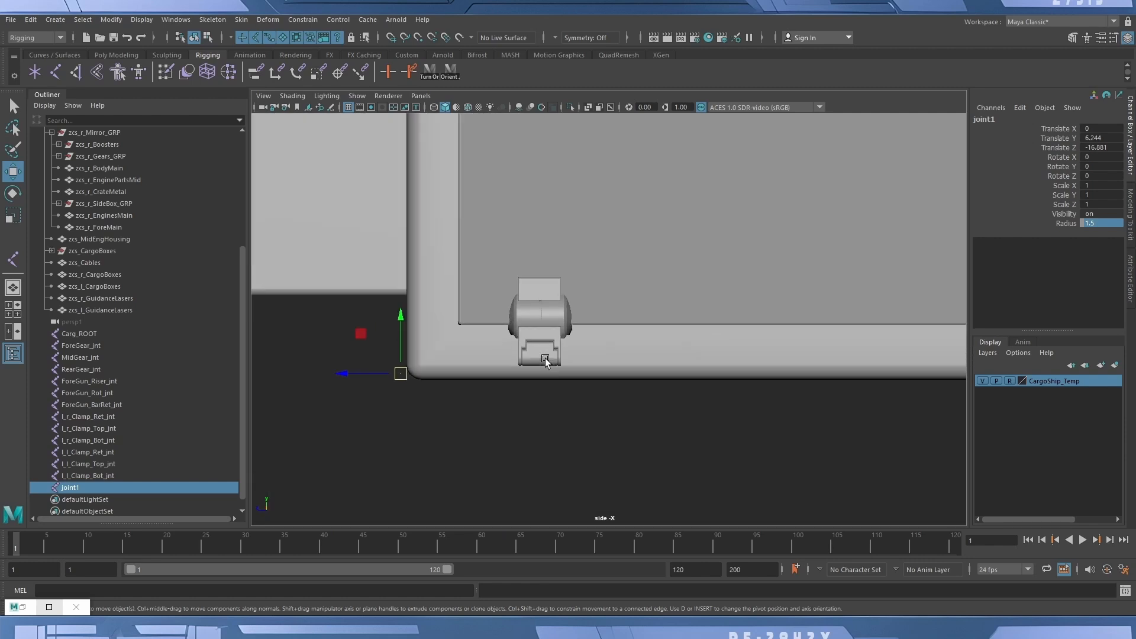
key("4")
scroll(469, 403, "up", 4)
middle_click_drag(446, 406, 595, 374, "alt")
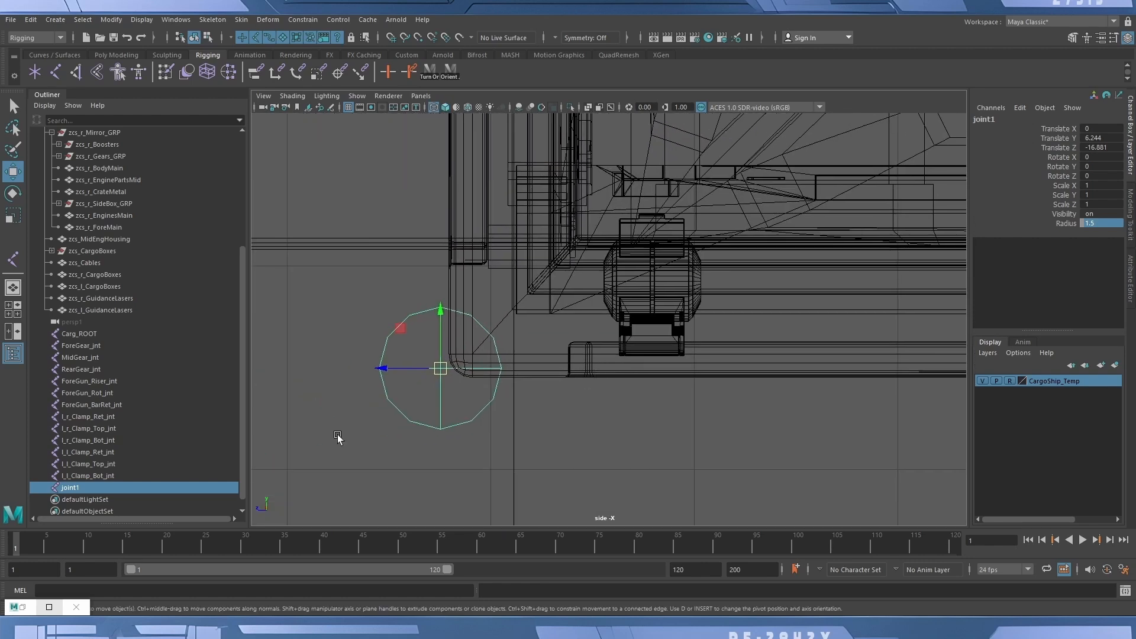
key("v")
left_click_drag(385, 363, 656, 264)
scroll(679, 271, "up", 6)
middle_click_drag(700, 257, 587, 318, "alt")
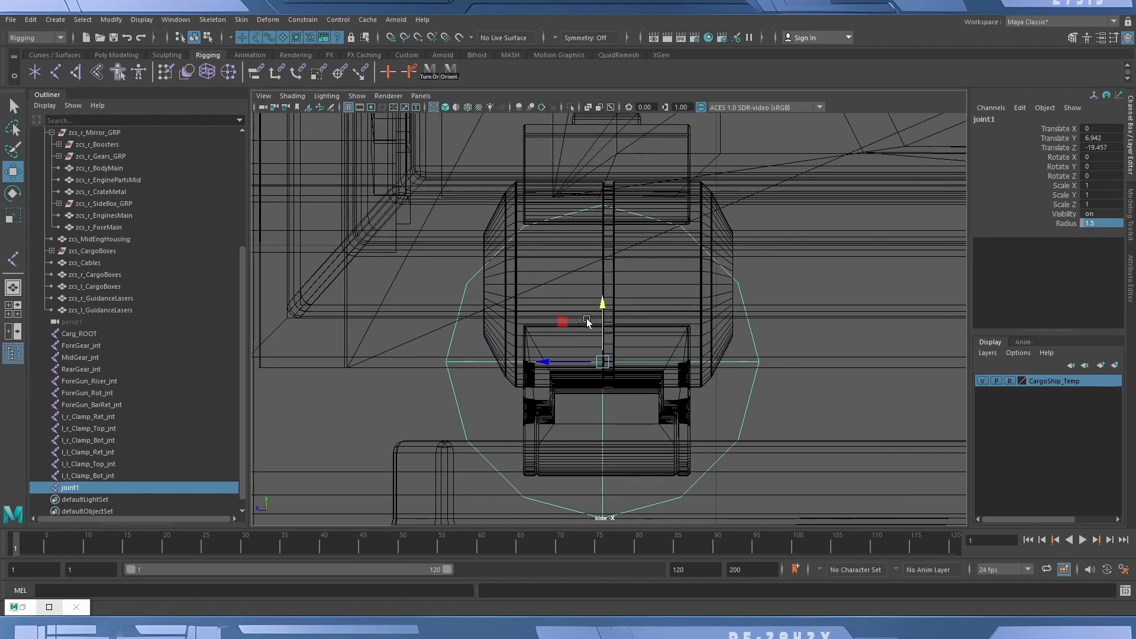
Snap the joint vertically and lengthwise to the centre of the hinge barrel, at Translate Y 7.312 and Translate Z -19.514.
key("v")
left_click_drag(600, 299, 517, 289)
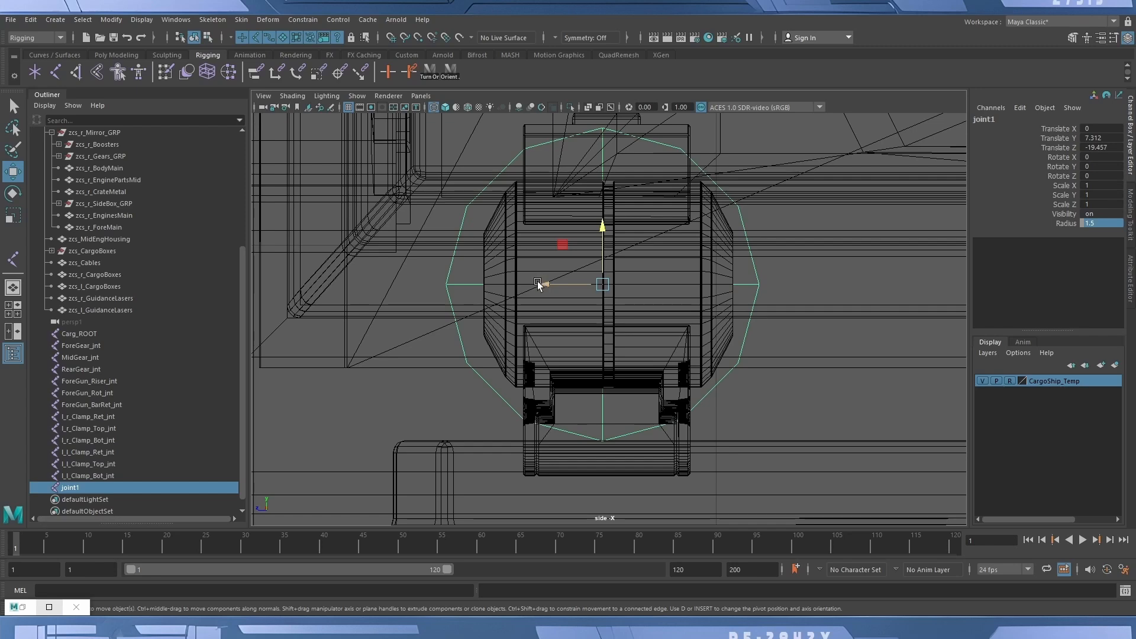
key("v")
left_click_drag(537, 281, 611, 294)
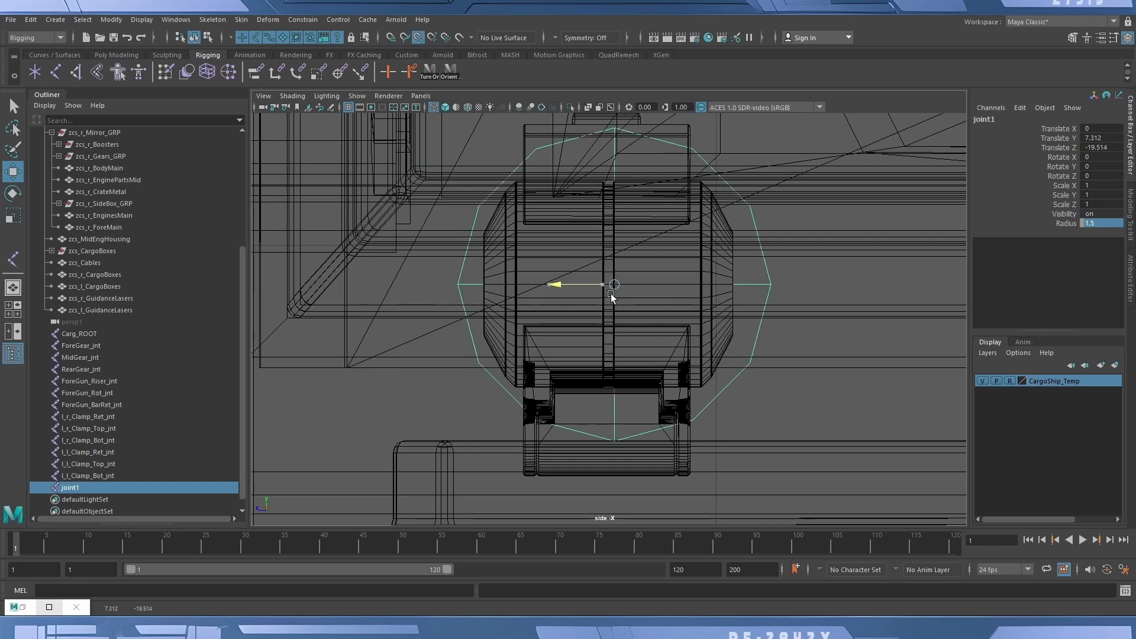
scroll(635, 309, "down", 8)
middle_click_drag(767, 325, 483, 365, "alt")
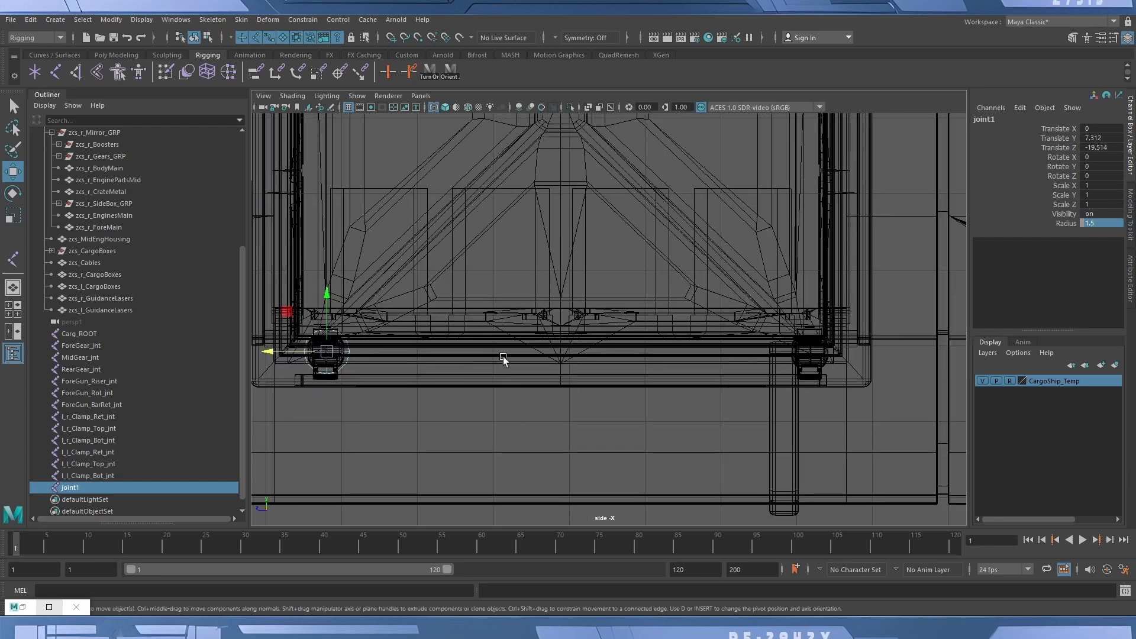
Snap joint1 along Z to the middle of the cargo door span in the side view, at Translate Z -27.223.
key("v")
left_click_drag(268, 351, 562, 268)
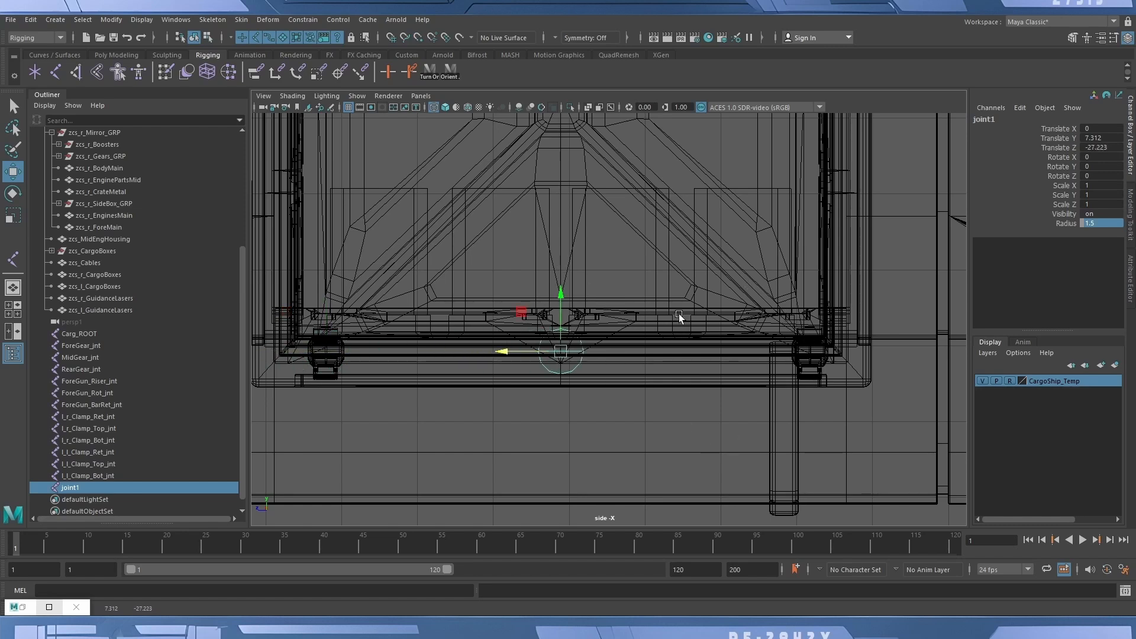
scroll(601, 272, "down", 4)
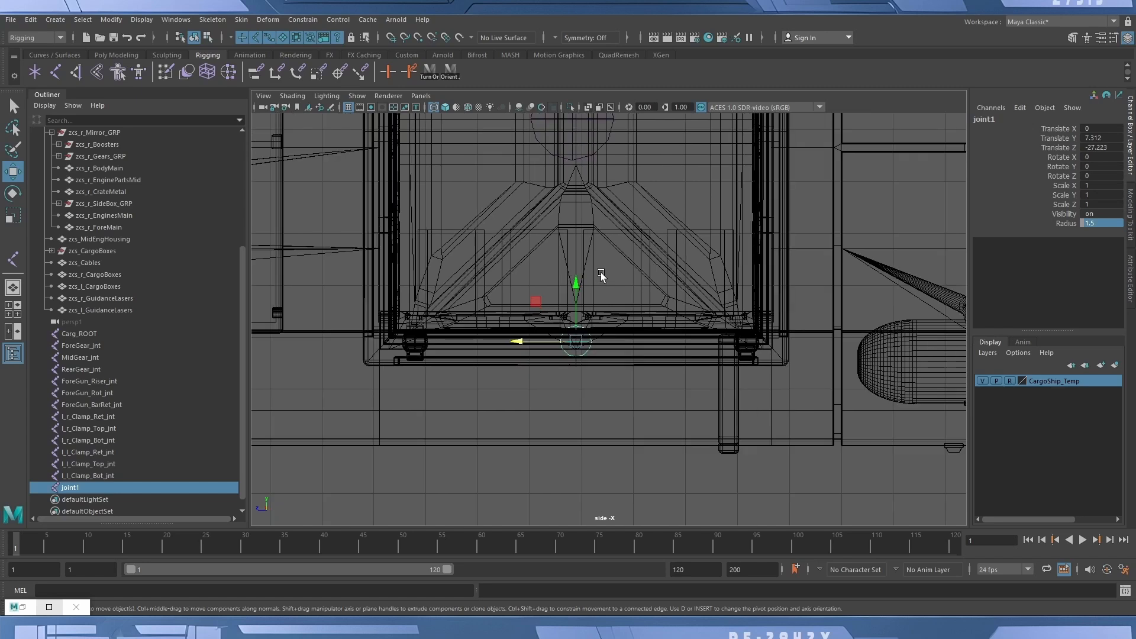
In the front view, move joint1 along X until it sits just outside the cargo box, at about Translate X 44.6.
left_click(421, 96)
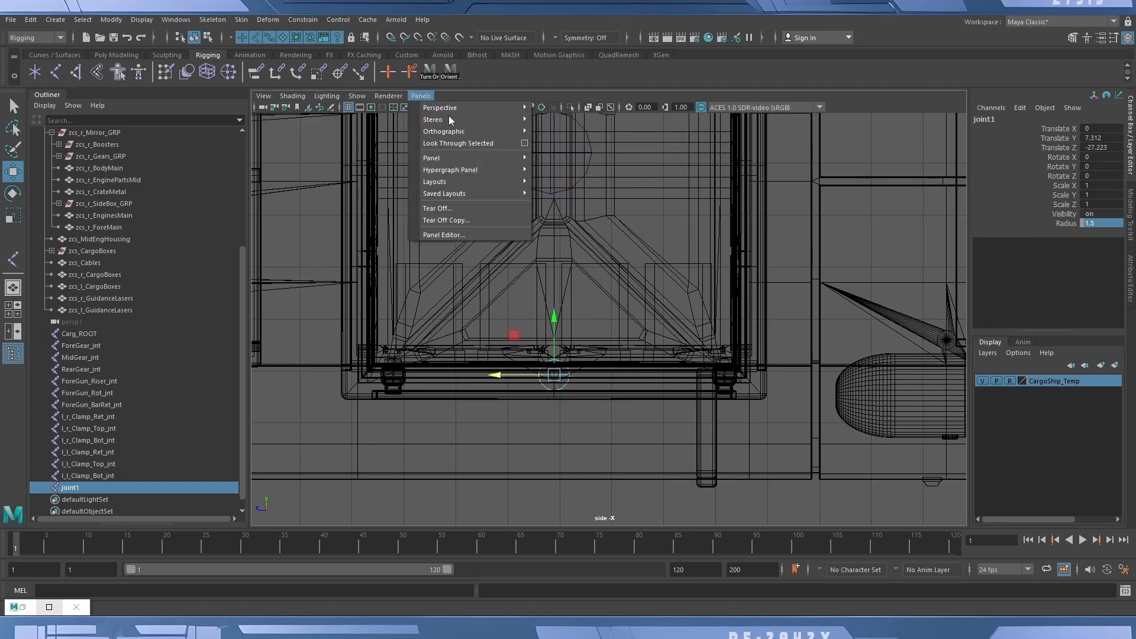
mouse_move(453, 131)
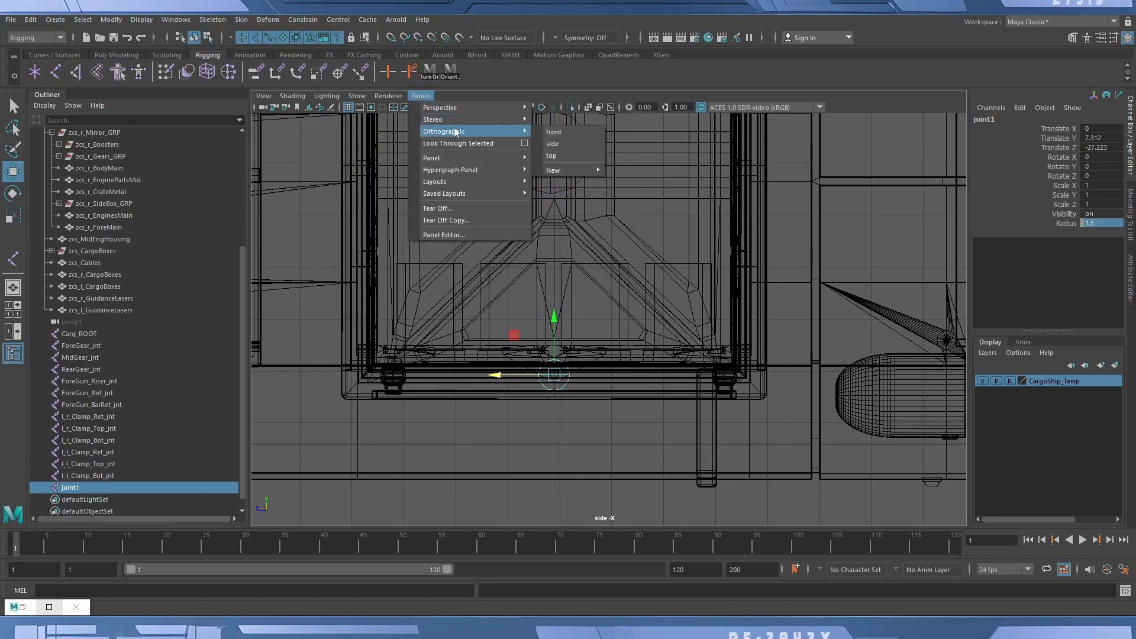
left_click(542, 98)
key("space")
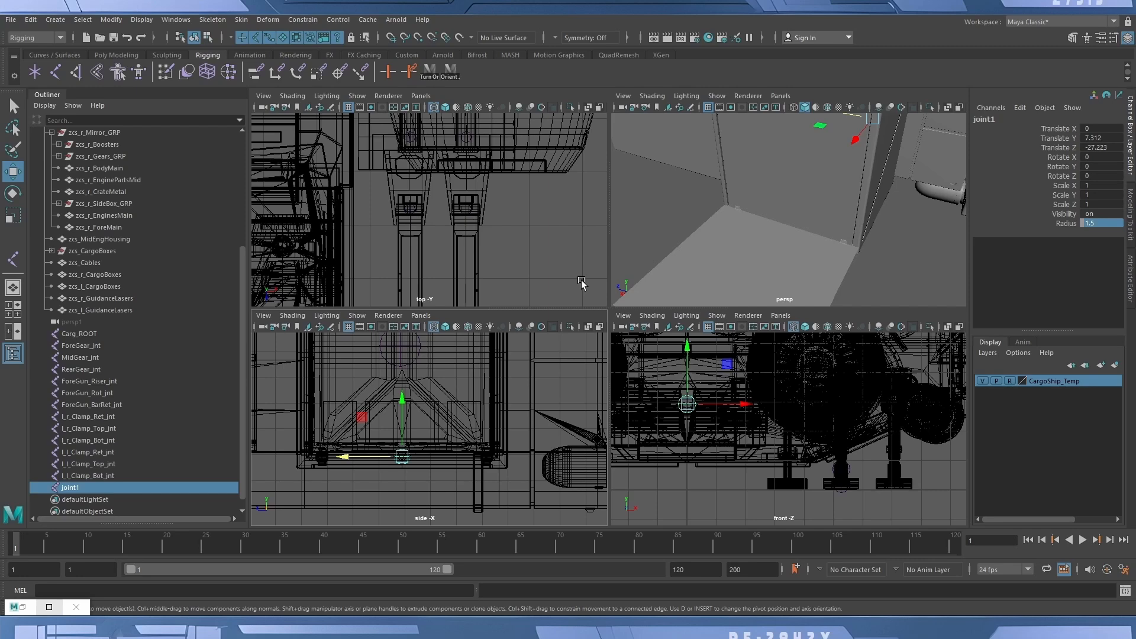
key("space")
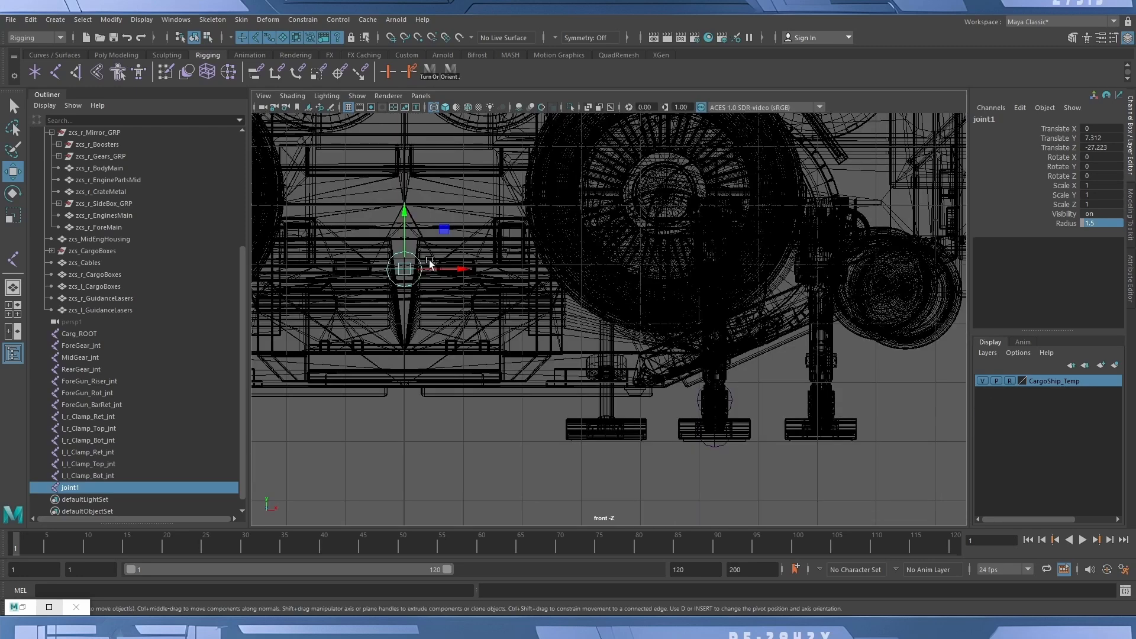
left_click_drag(451, 266, 923, 269)
middle_click_drag(516, 345, 130, 391, "alt")
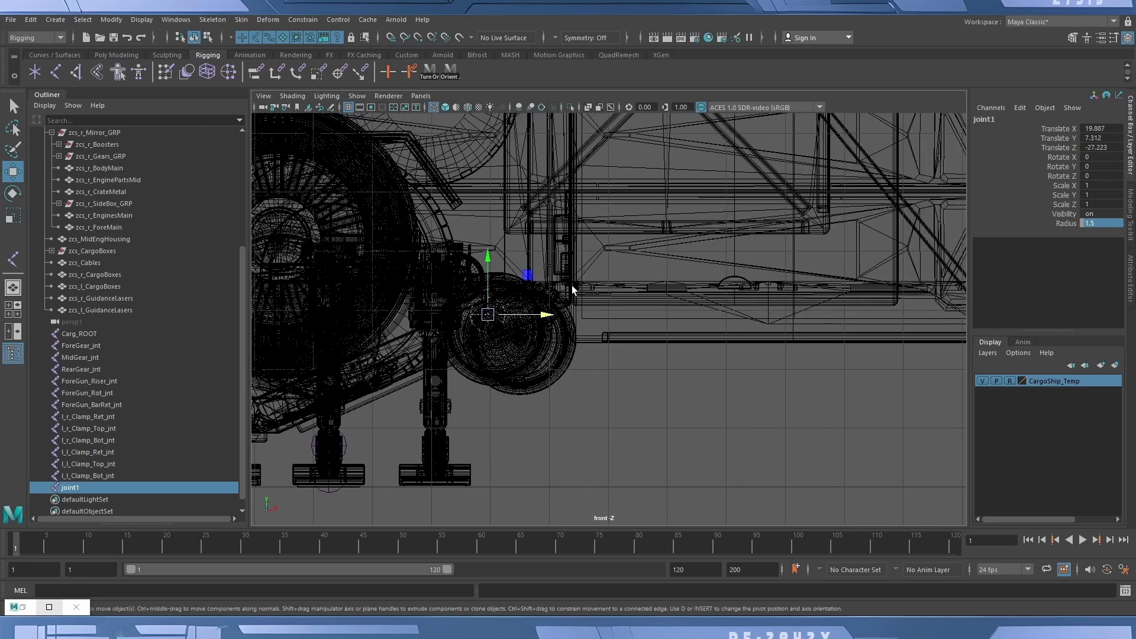
left_click_drag(542, 311, 849, 317)
middle_click_drag(790, 312, 415, 322, "alt")
left_click_drag(492, 327, 764, 329)
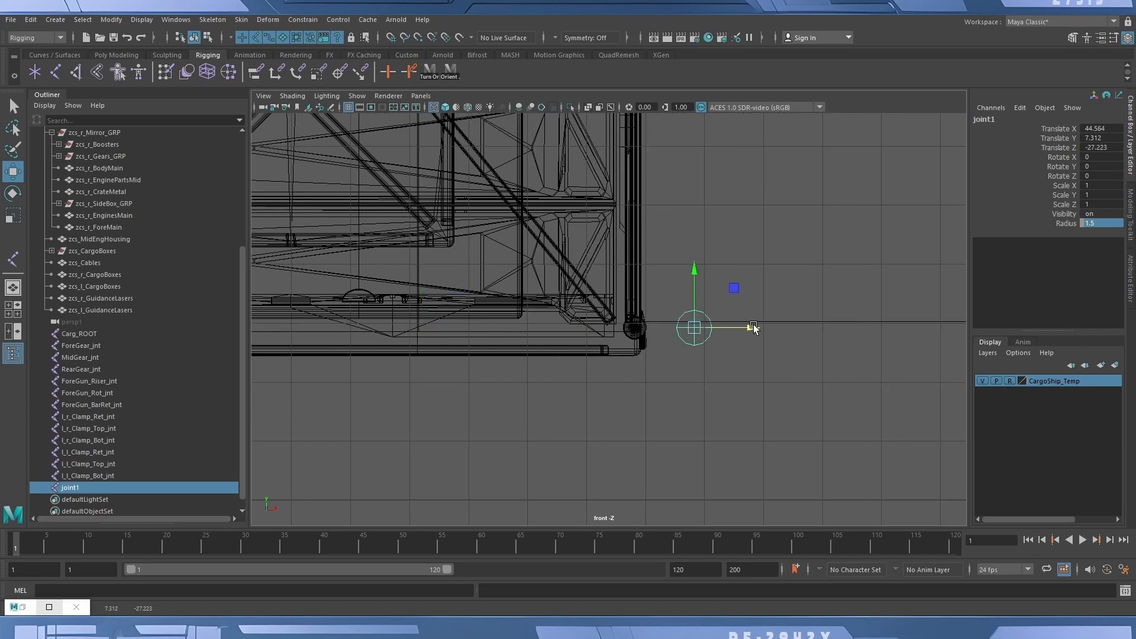
Snap joint1 along X to the centre of the round hinge at the cargo box's lower outer corner, at Translate X 42.044.
scroll(761, 332, "up", 10)
middle_click_drag(745, 334, 413, 248, "alt")
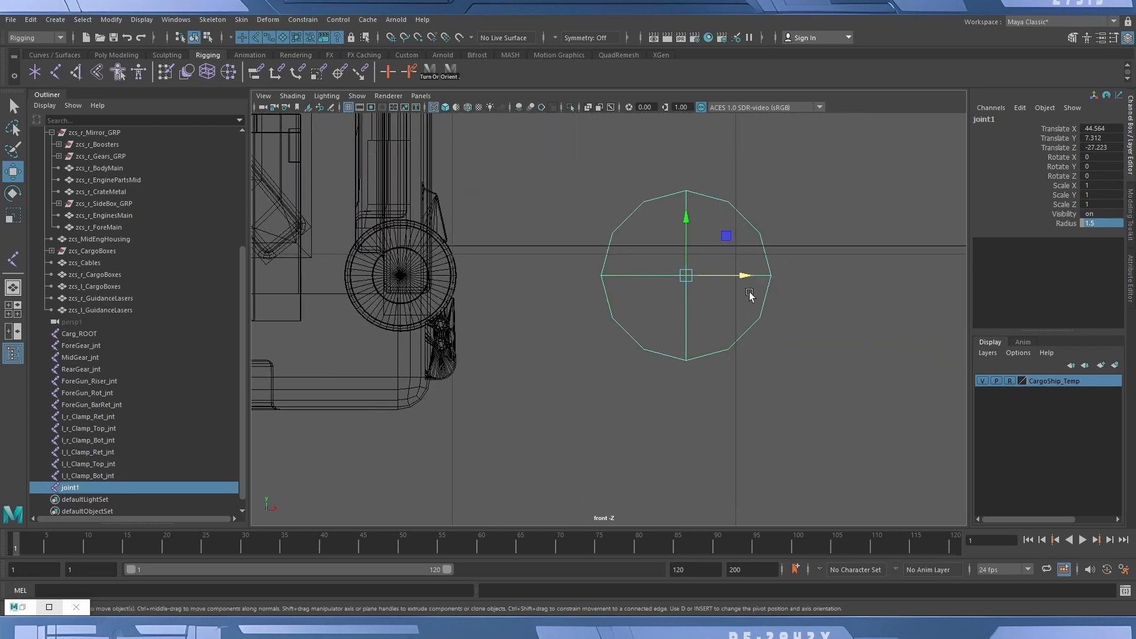
key("v")
left_click_drag(745, 278, 396, 287)
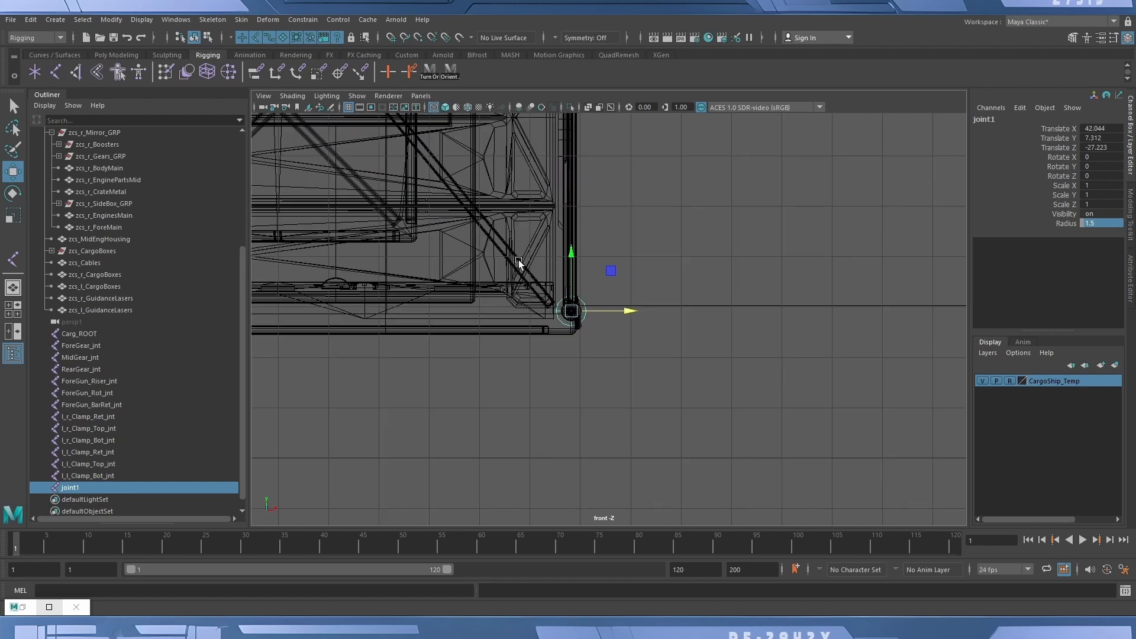
middle_click_drag(519, 262, 521, 300, "alt")
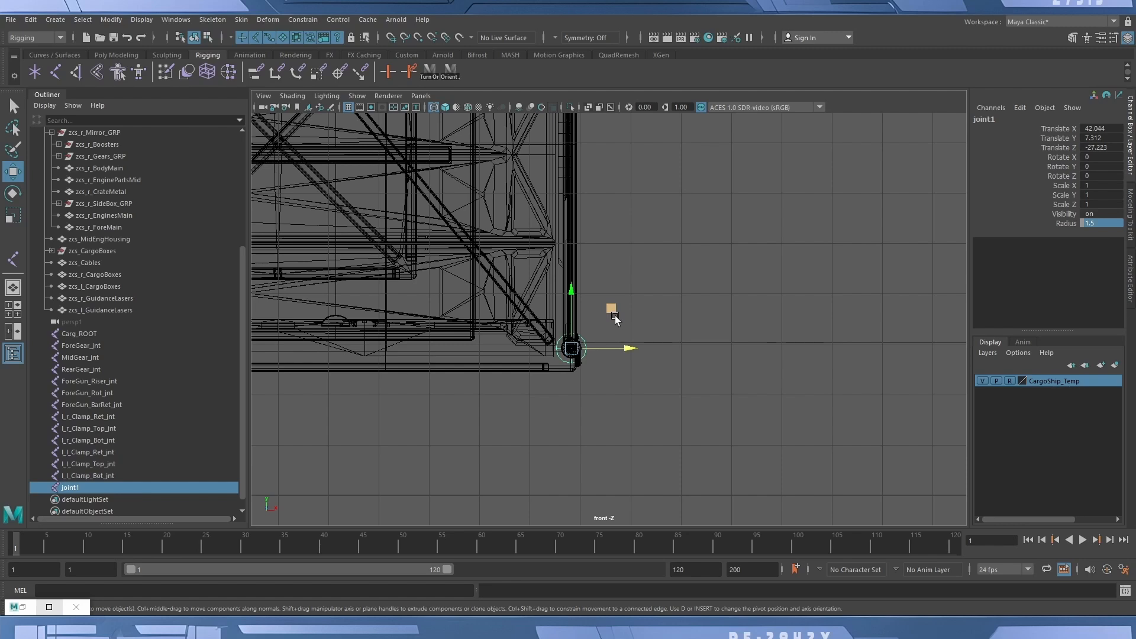
Rename joint1 as l_CargoDoor_jnt and clear the selection.
double_click(999, 119)
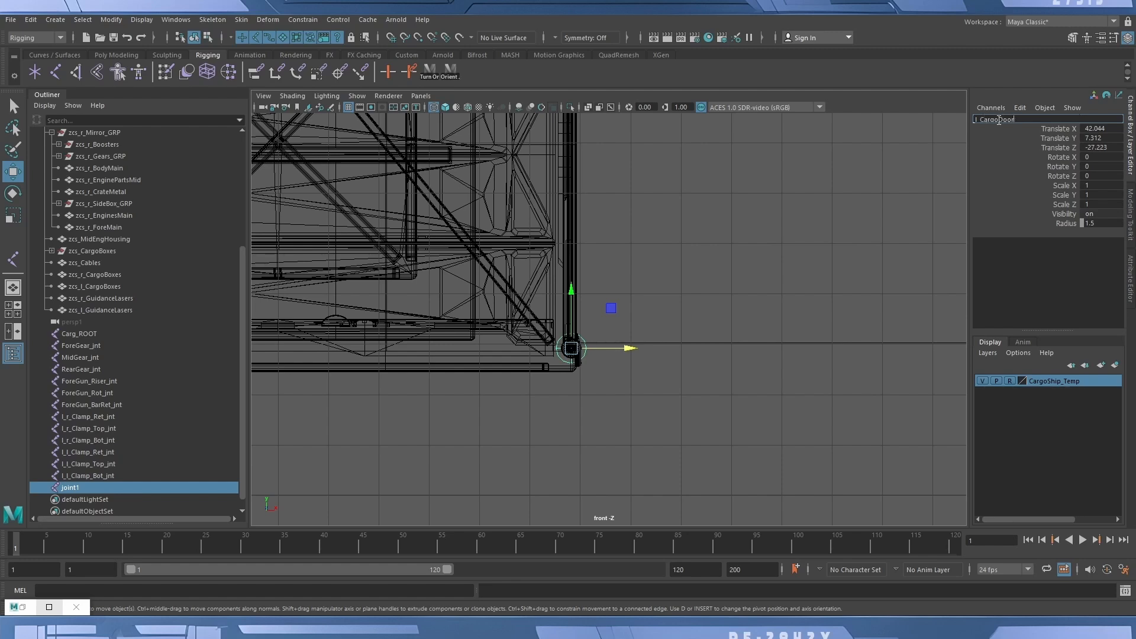
key("Return")
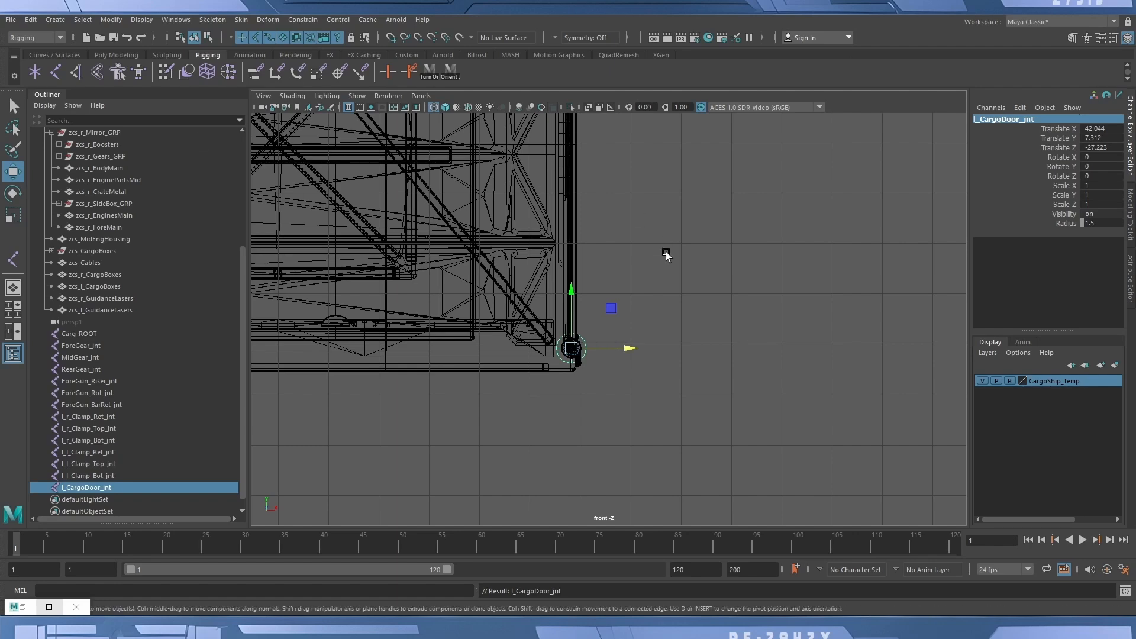
scroll(666, 296, "down", 5)
scroll(627, 294, "up", 4)
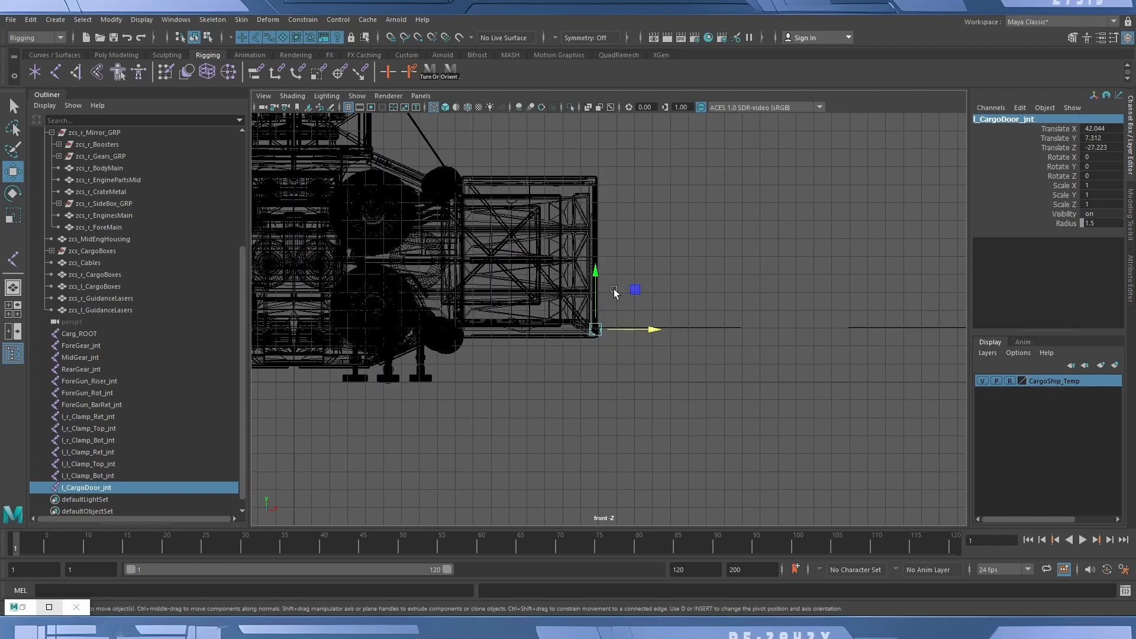
left_click_drag(731, 271, 820, 406)
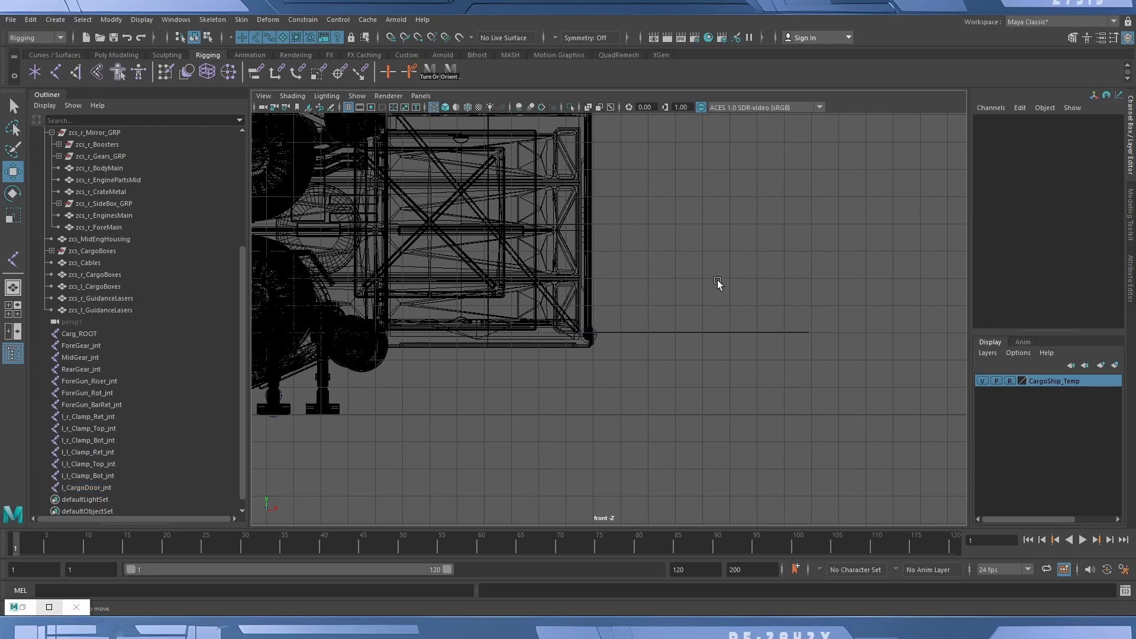
Show the persp1 perspective view and select l_CargoDoor_jnt near the guidance laser planes.
left_click(419, 95)
mouse_move(489, 133)
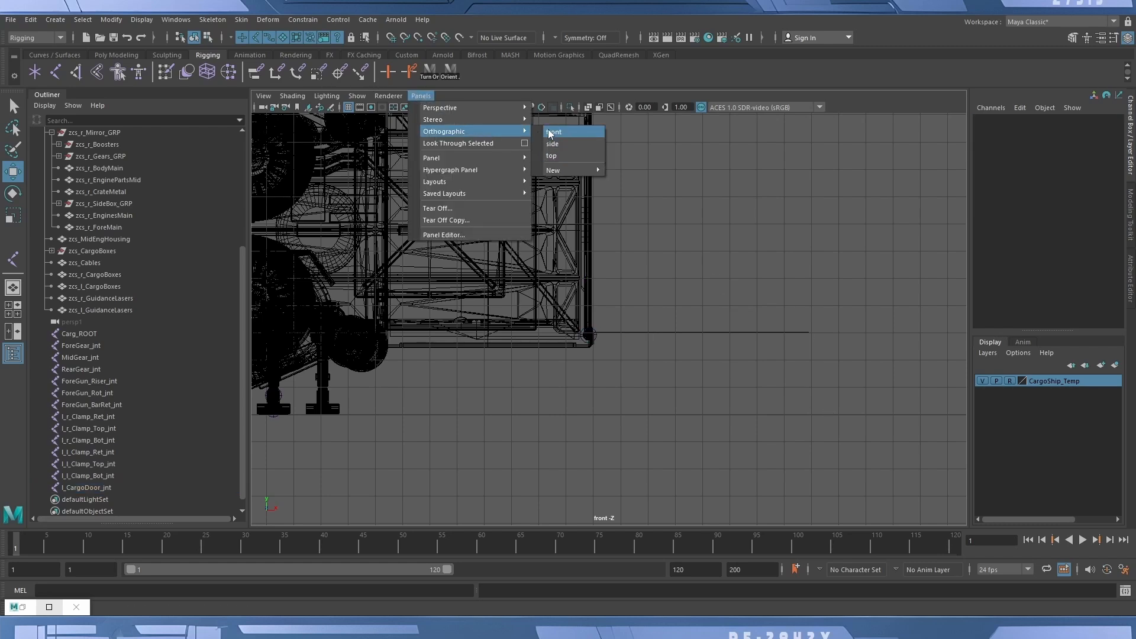
mouse_move(494, 106)
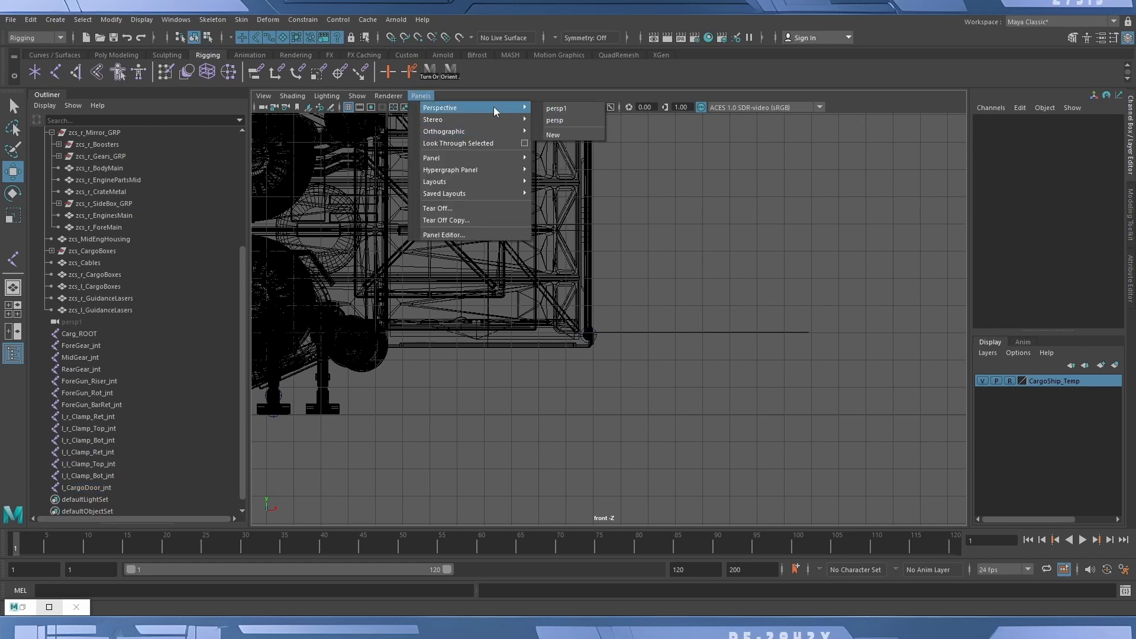
left_click(564, 110)
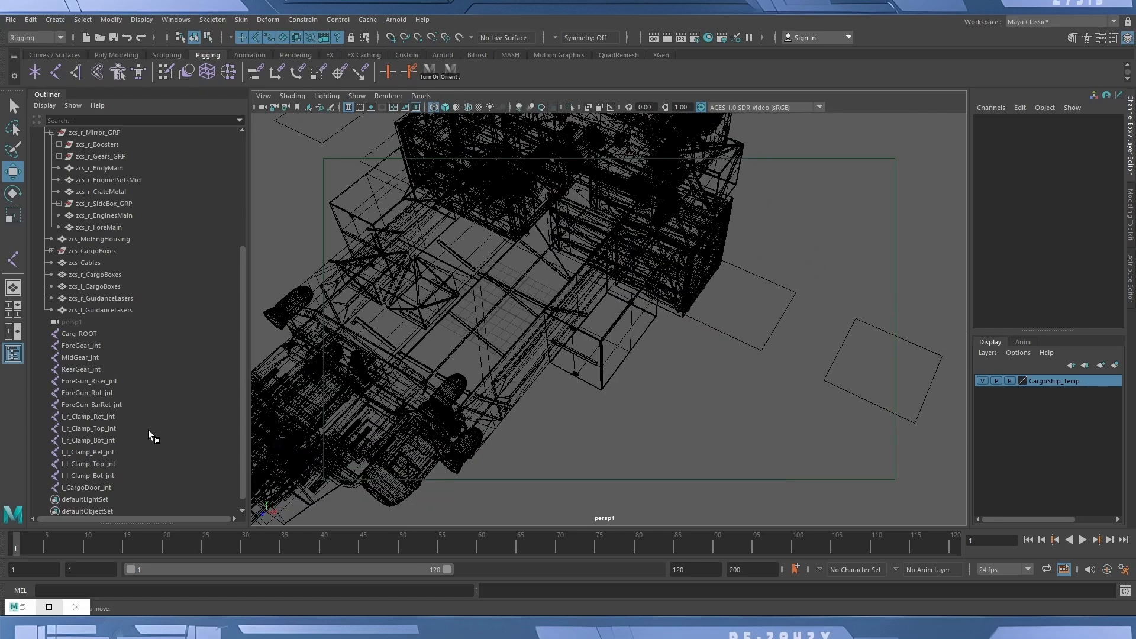
scroll(118, 444, "down", 1)
left_click(68, 476)
middle_click_drag(764, 265, 619, 264, "alt")
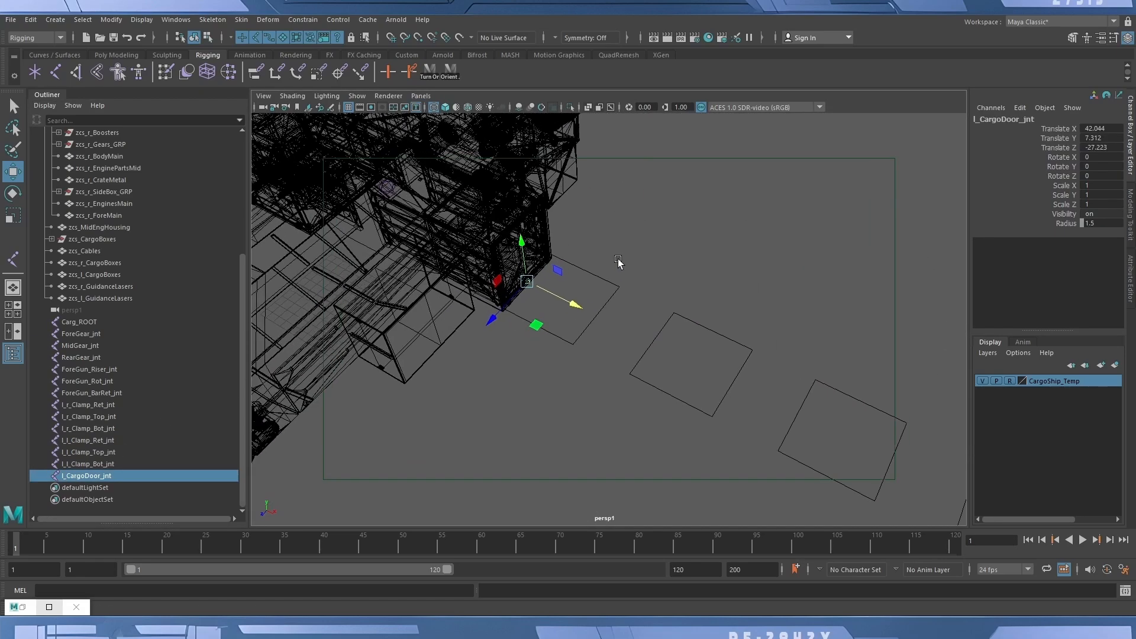
left_click_drag(619, 263, 429, 292, "alt")
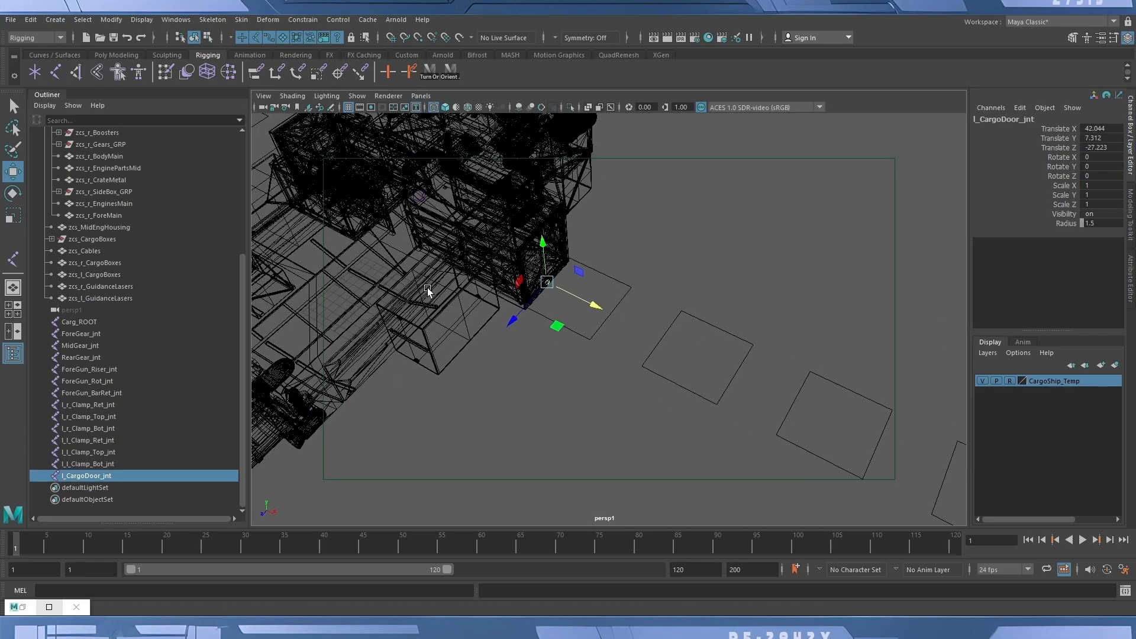
Turn off reference display for the CargoShip_Temp layer and duplicate l_CargoDoor_jnt.
left_click(1010, 381)
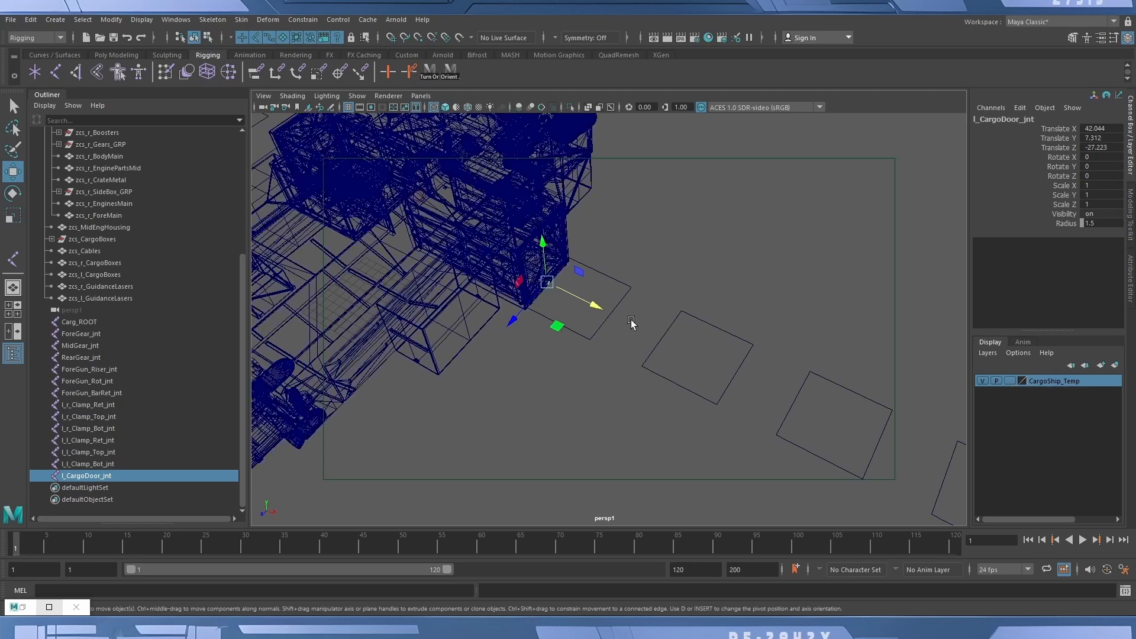
left_click_drag(647, 293, 791, 377)
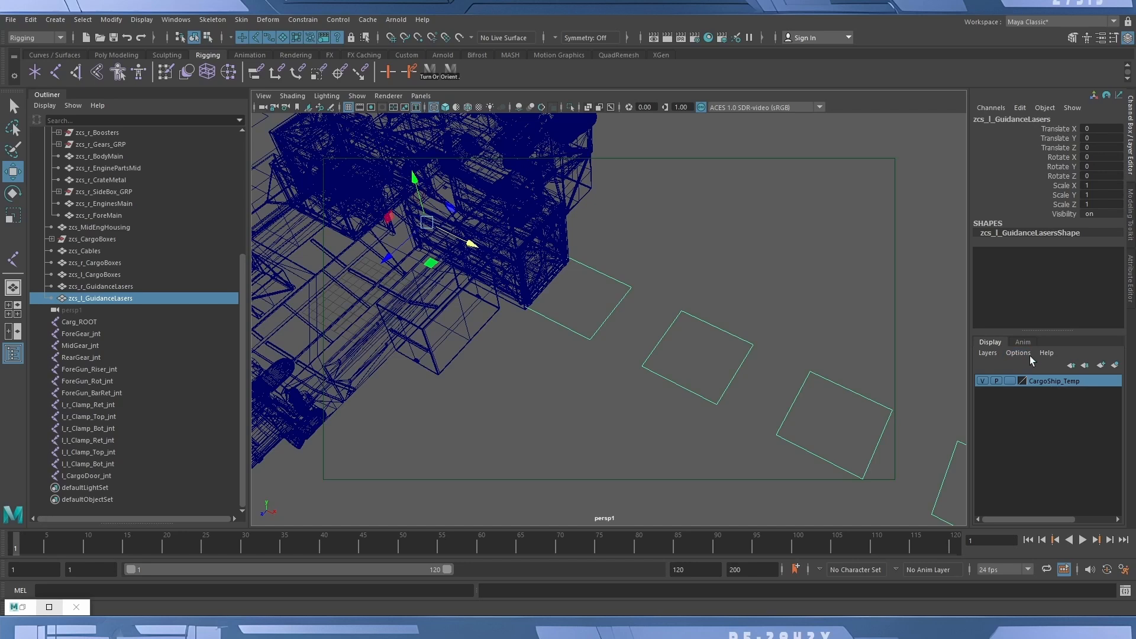
left_click(94, 477)
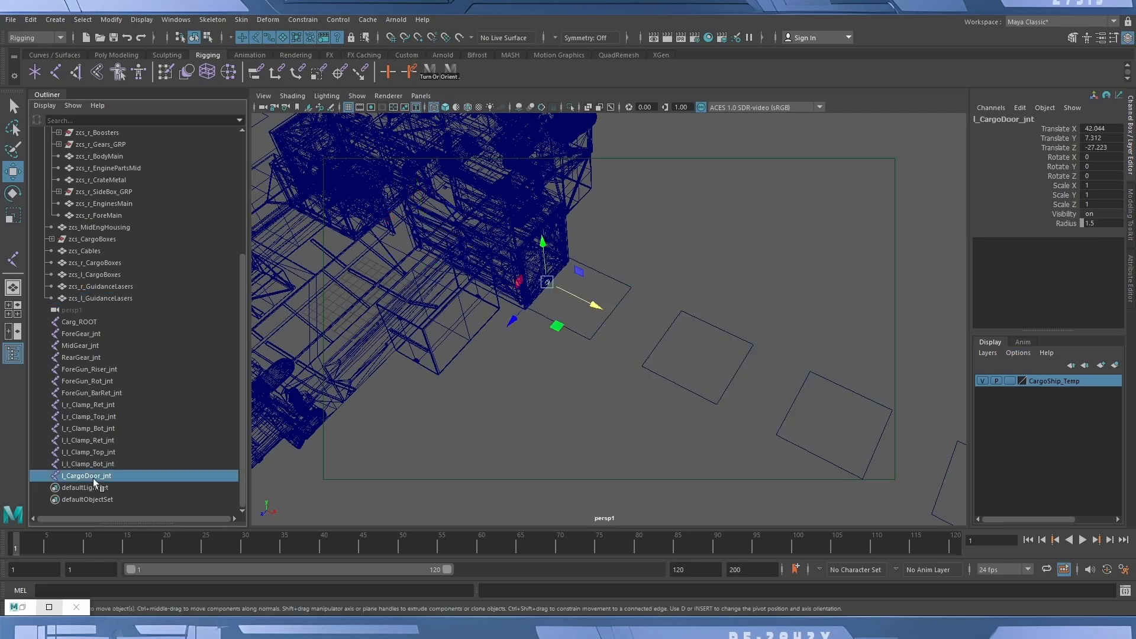
key("ctrl+d")
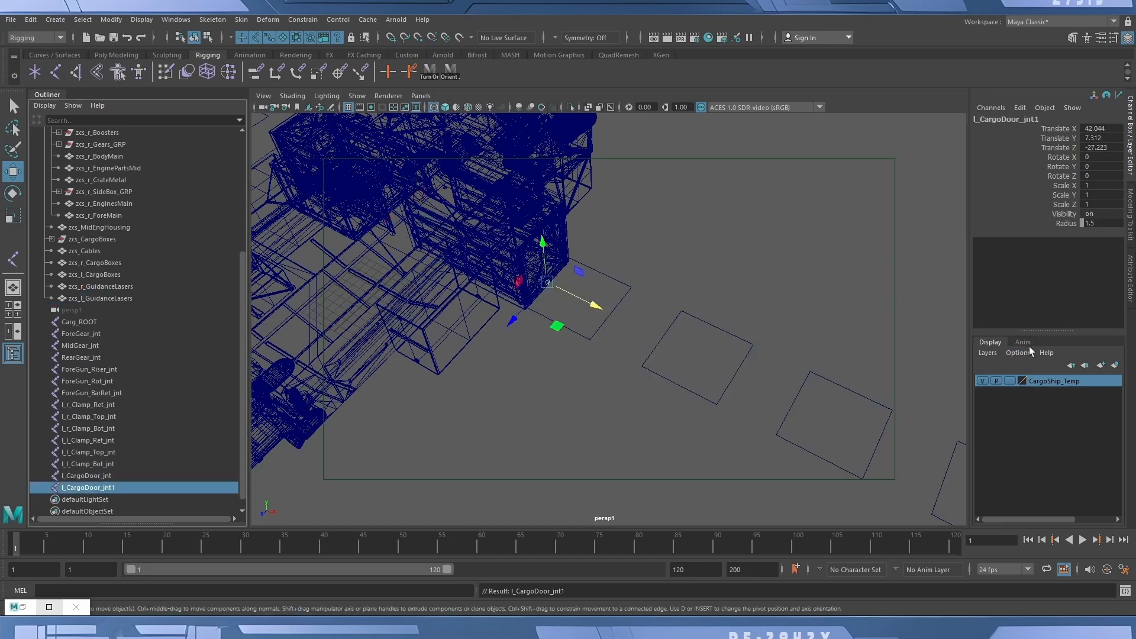
Isolate the duplicated cargo door joint together with zcs_l_GuidanceLasers in the viewport.
left_click(684, 313, "shift")
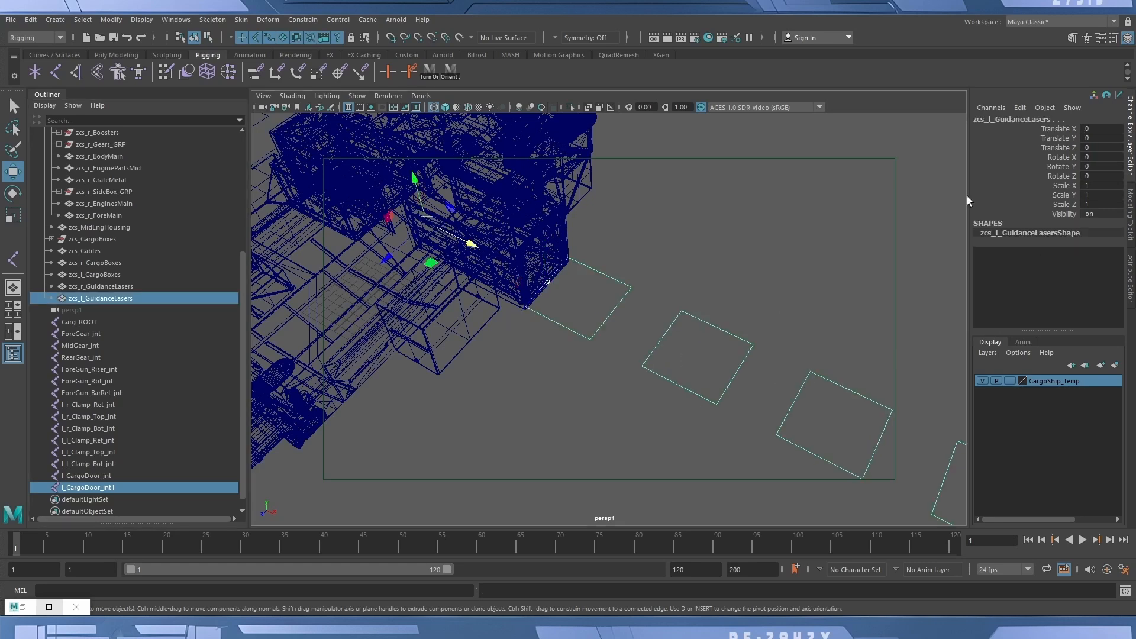
left_click(573, 109)
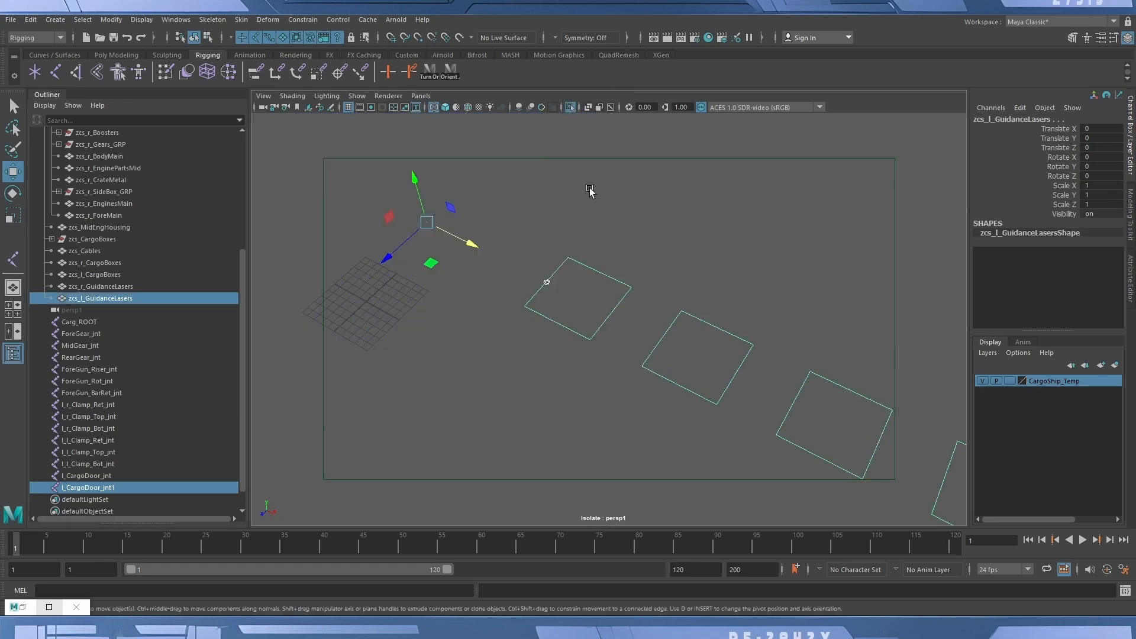
left_click_drag(591, 193, 673, 220, "alt")
middle_click_drag(699, 249, 406, 304, "alt")
right_click_drag(699, 339, 673, 314, "alt")
middle_click_drag(705, 313, 641, 282, "alt")
left_click_drag(641, 282, 601, 322, "alt")
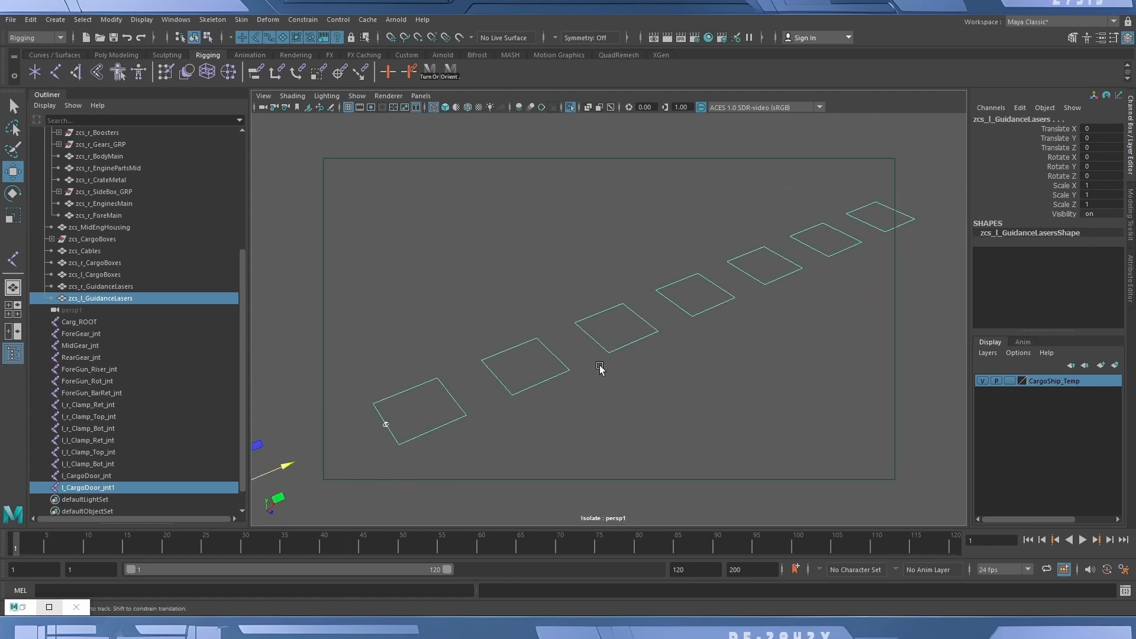
left_click_drag(602, 373, 551, 358, "alt")
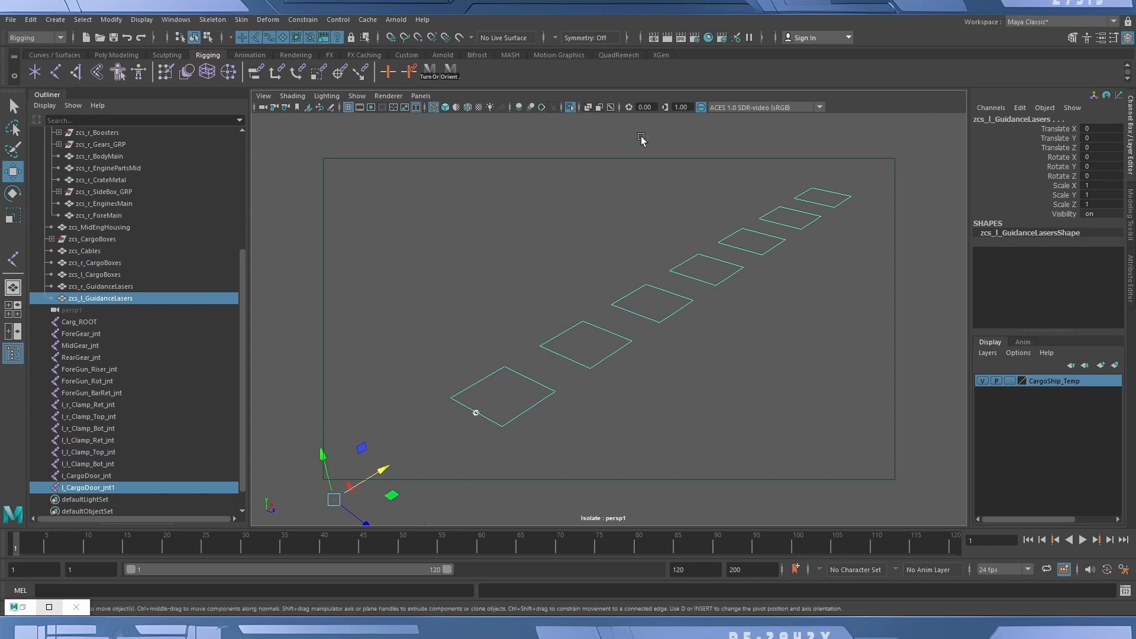
Examine the stripes on zcs_l_GuidanceLasers with textured shading, and return to untextured display.
key("5")
key("6")
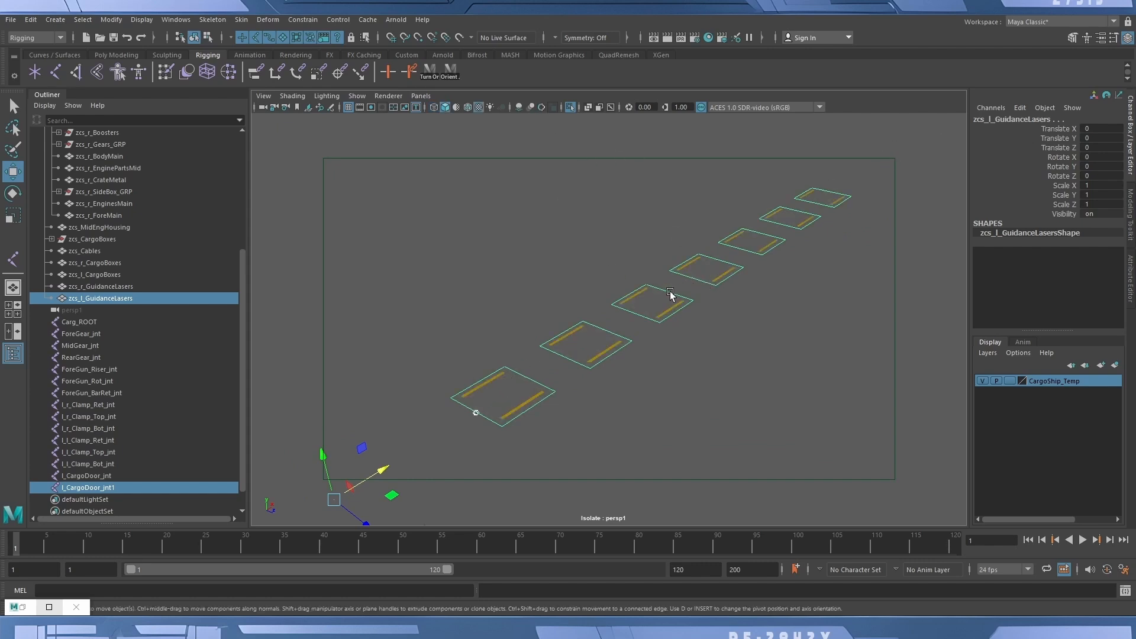
left_click(733, 373)
left_click_drag(733, 373, 509, 334, "alt")
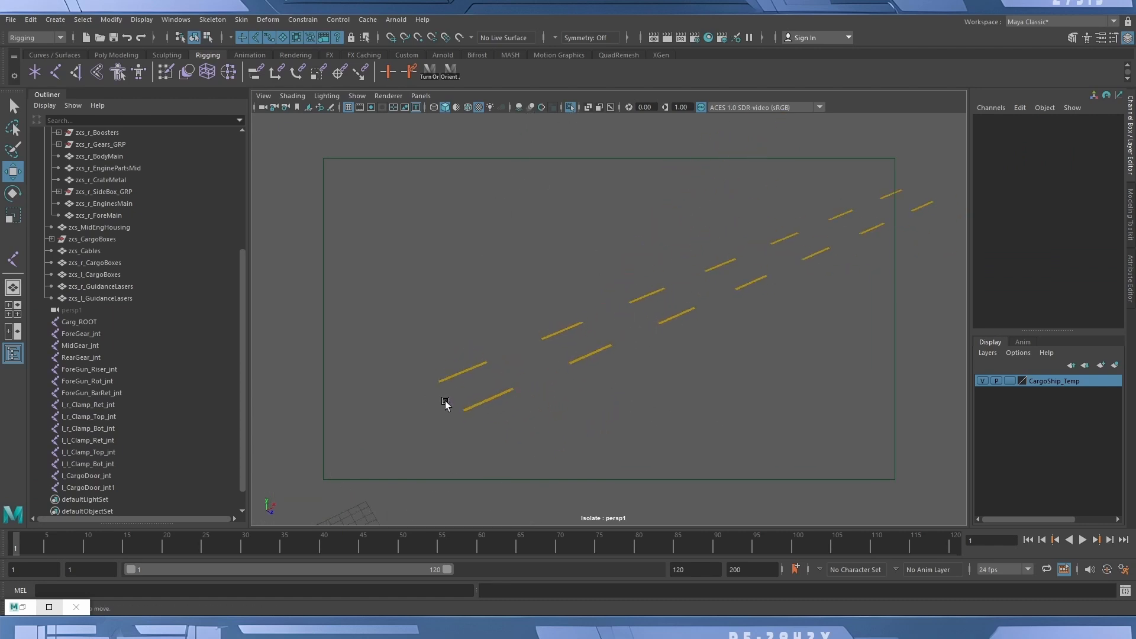
left_click(566, 348)
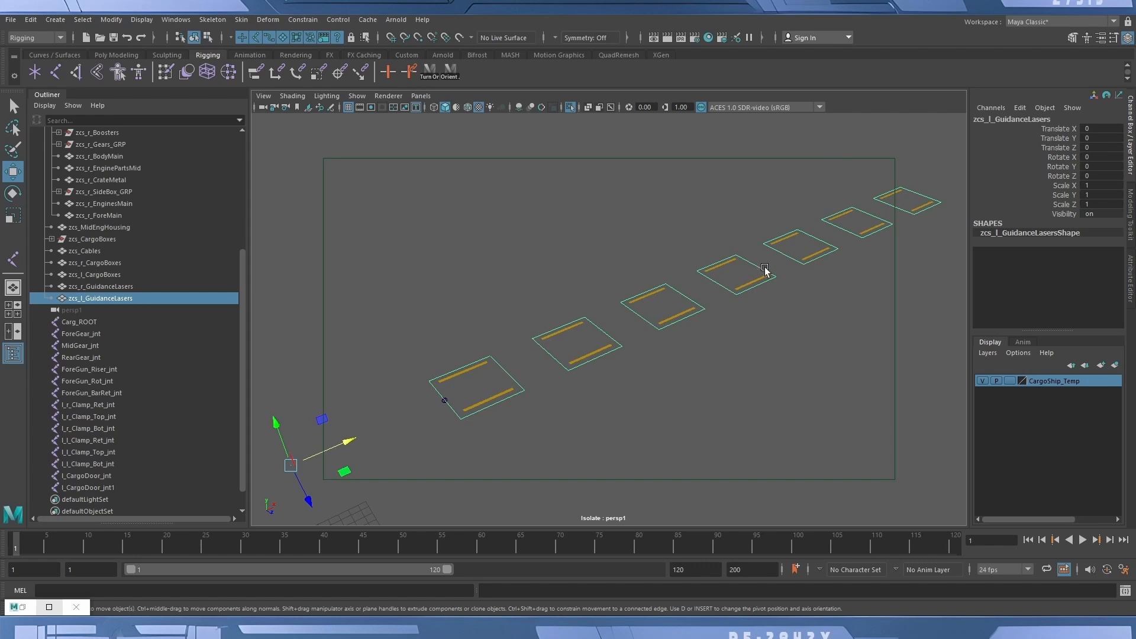
key("5")
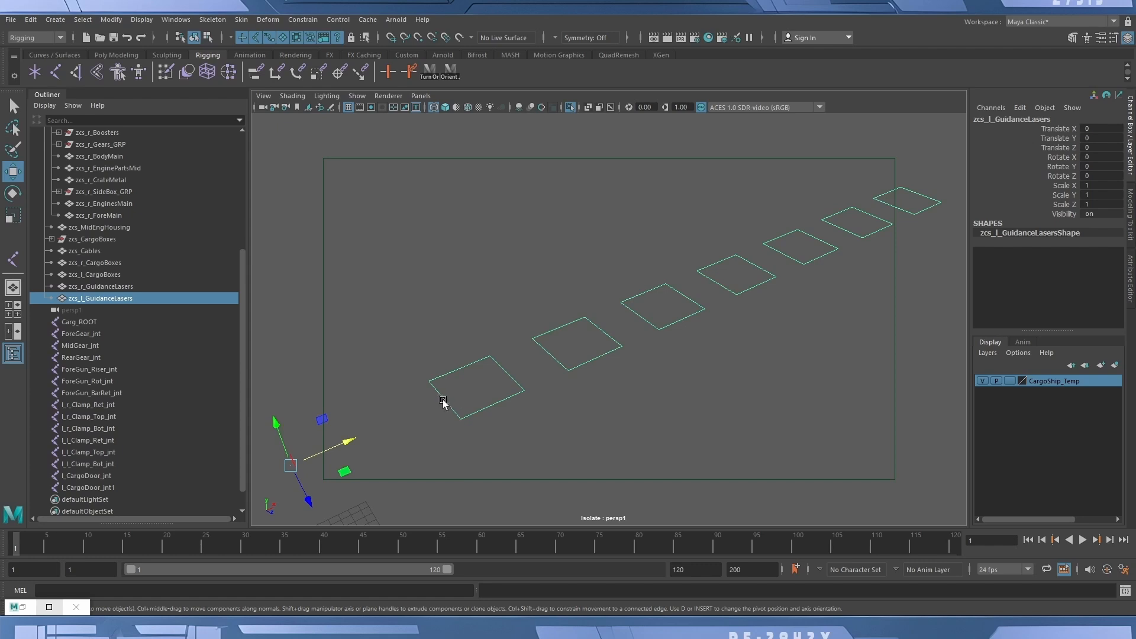
Select l_CargoDoor_jnt1 beside the first laser plane and hide the viewport's safe title guide.
left_click(442, 400)
right_click_drag(421, 444, 580, 417, "alt")
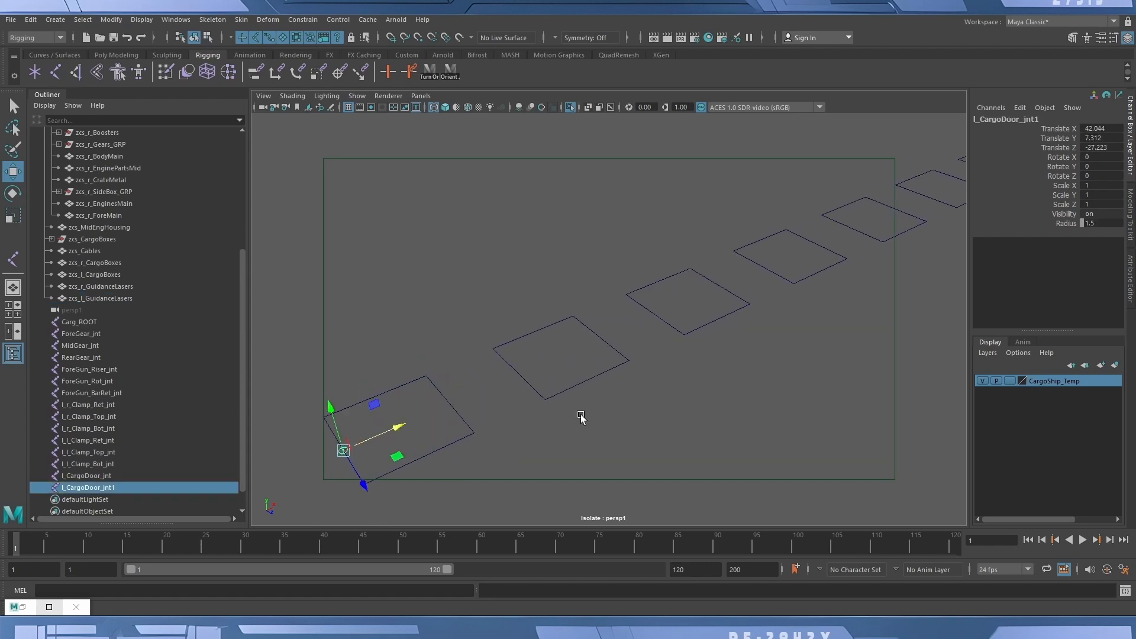
middle_click_drag(542, 410, 591, 338, "alt")
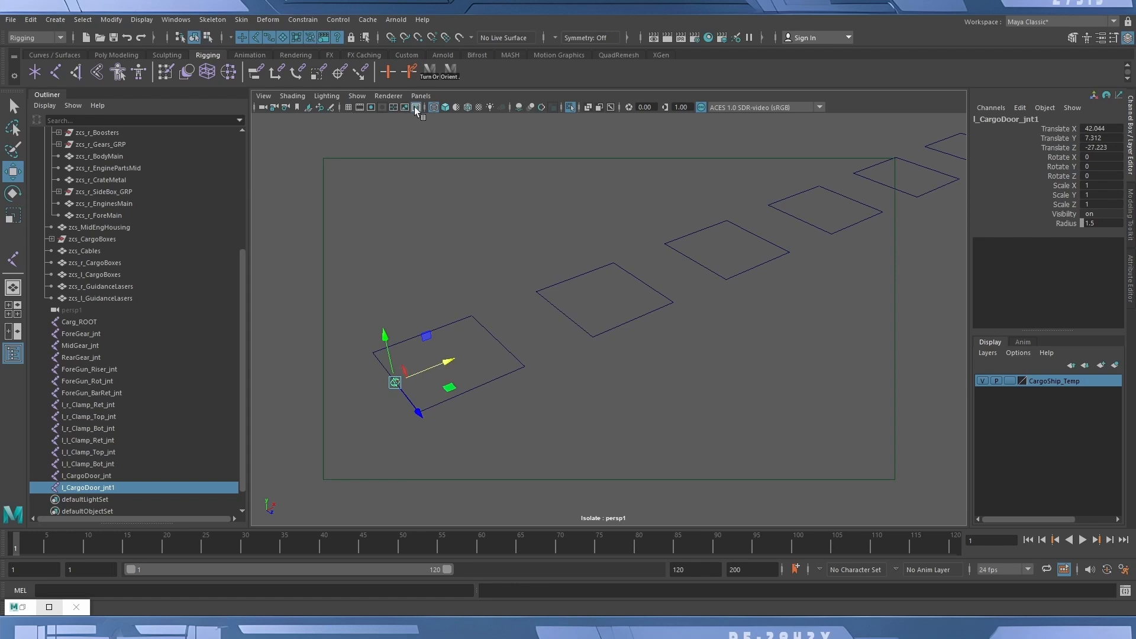
left_click(416, 107)
scroll(602, 307, "up", 3)
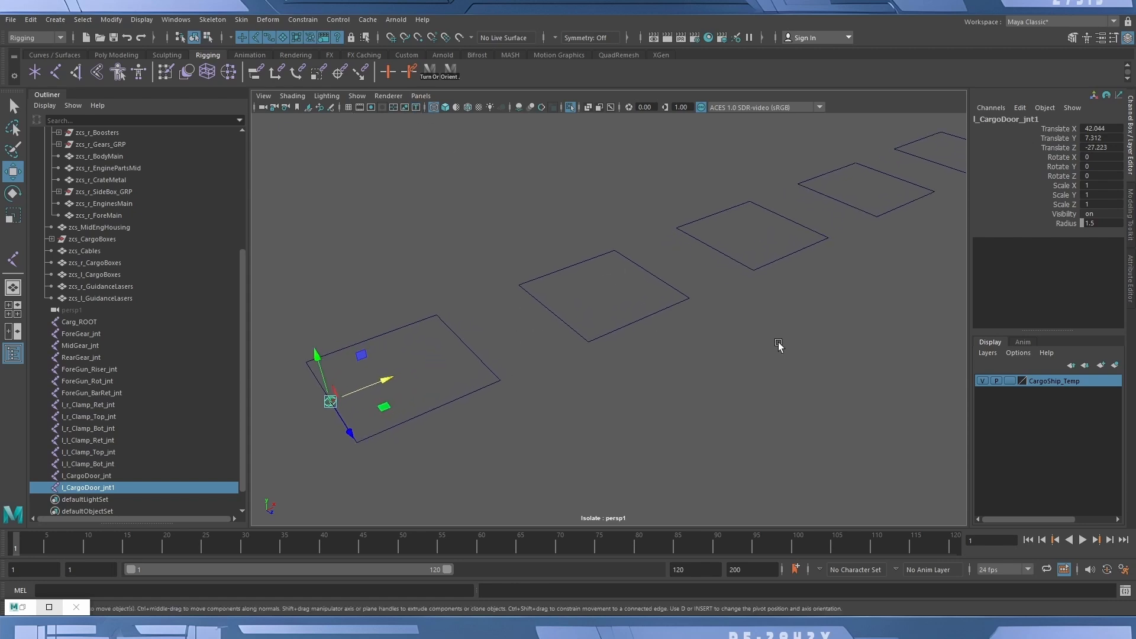
Snap l_CargoDoor_jnt1 in X and Y to the near edge of the first laser plane, at X 42.034 and Y 7.571.
right_click_drag(779, 343, 604, 324, "alt")
left_click_drag(613, 378, 591, 395, "alt")
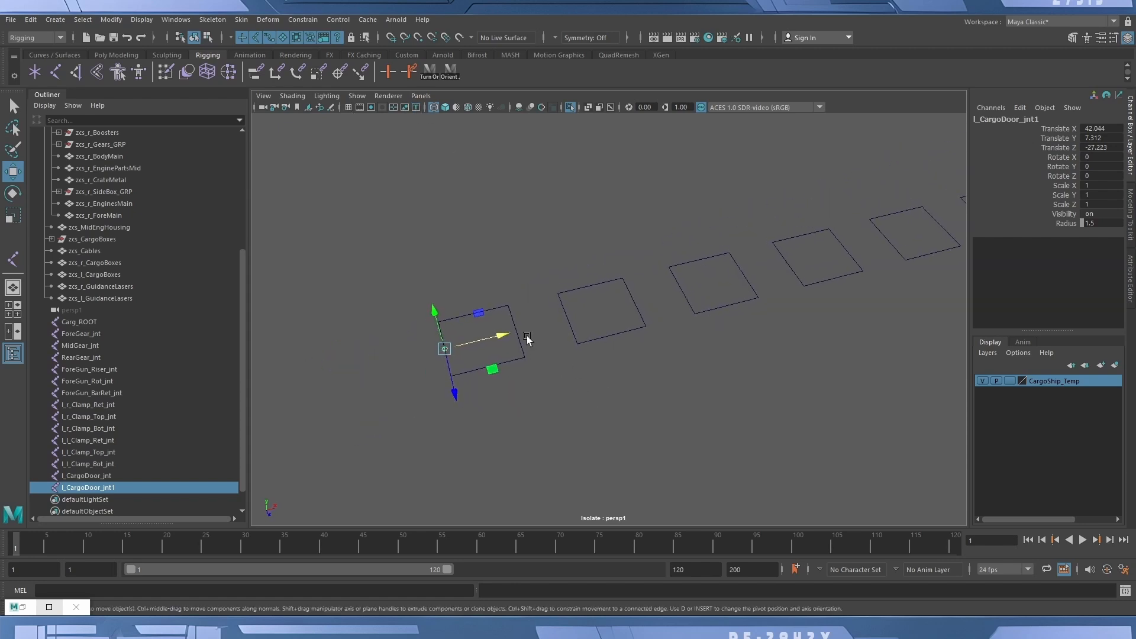
key("v")
left_click_drag(502, 335, 432, 314)
key("v")
left_click_drag(616, 376, 588, 392, "alt")
Rename the duplicated joint l_CargoDoor_jnt1 as l_GuideLaser_01.
double_click(77, 487)
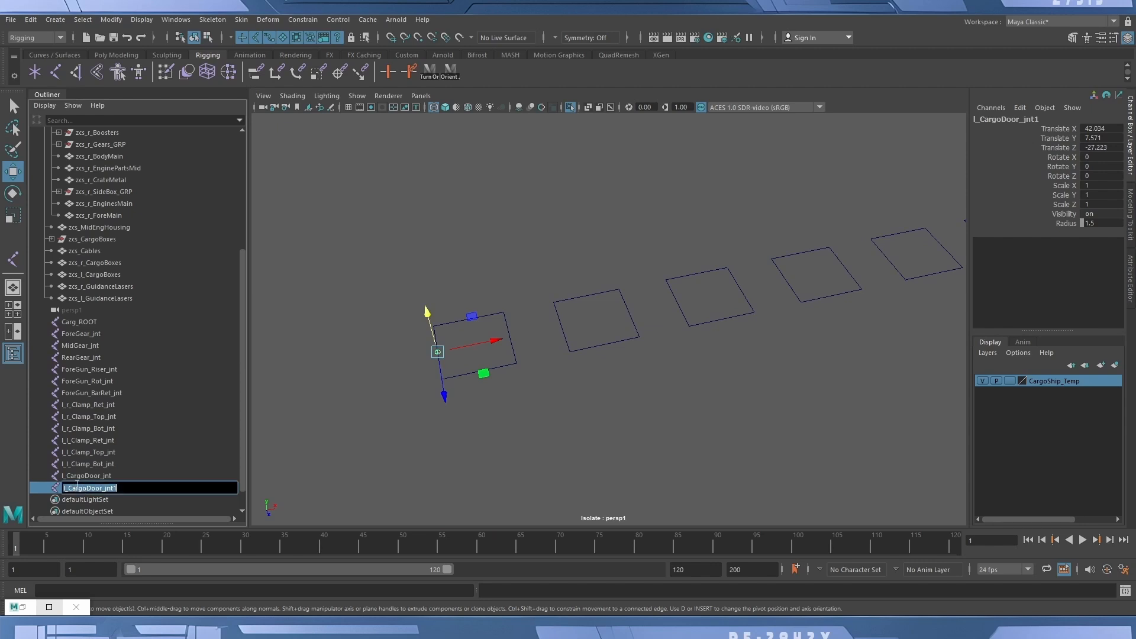
left_click_drag(69, 487, 113, 488)
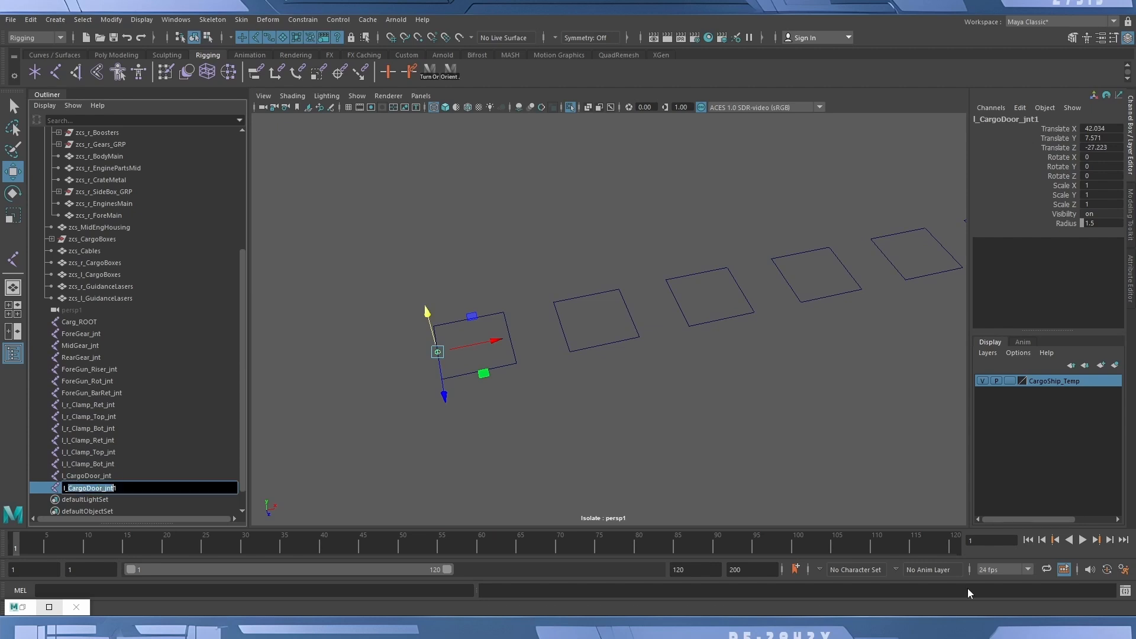
key("BackSpace")
key("Return")
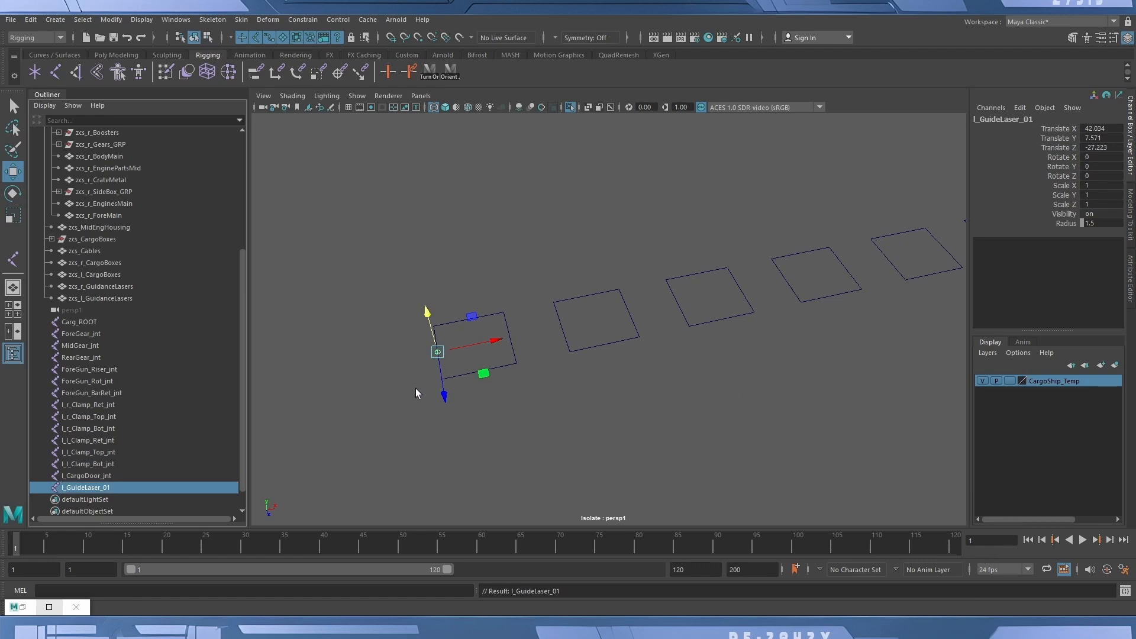
Duplicate l_GuideLaser_01 and snap the copy along X to the matching edge of the second laser plane, at X 77.273.
key("ctrl+d")
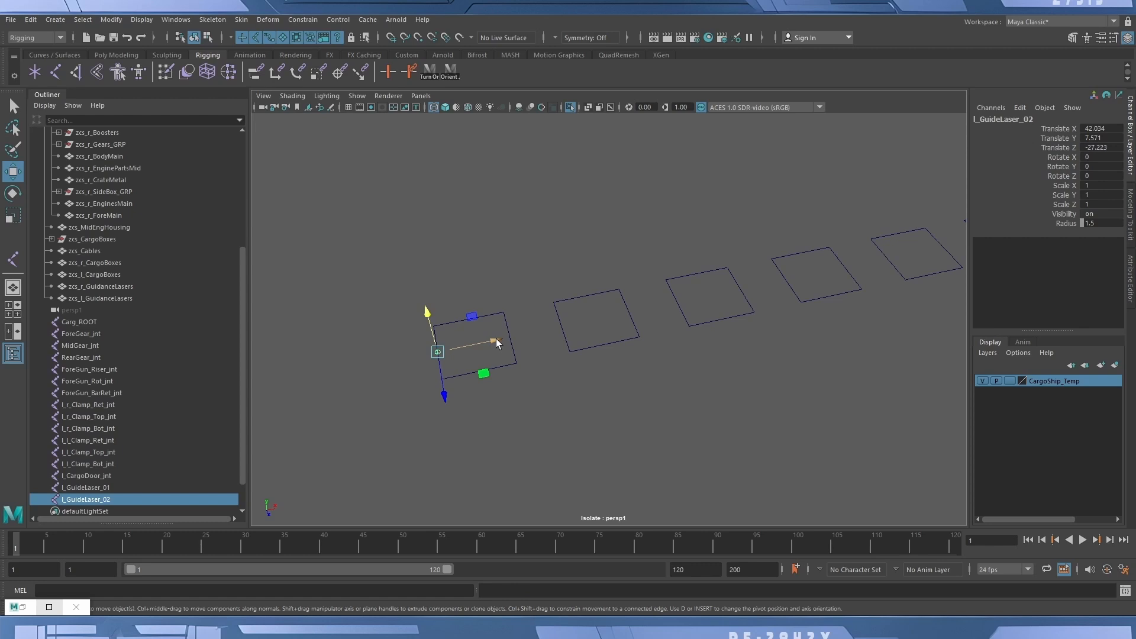
key("v")
left_click_drag(488, 344, 547, 331)
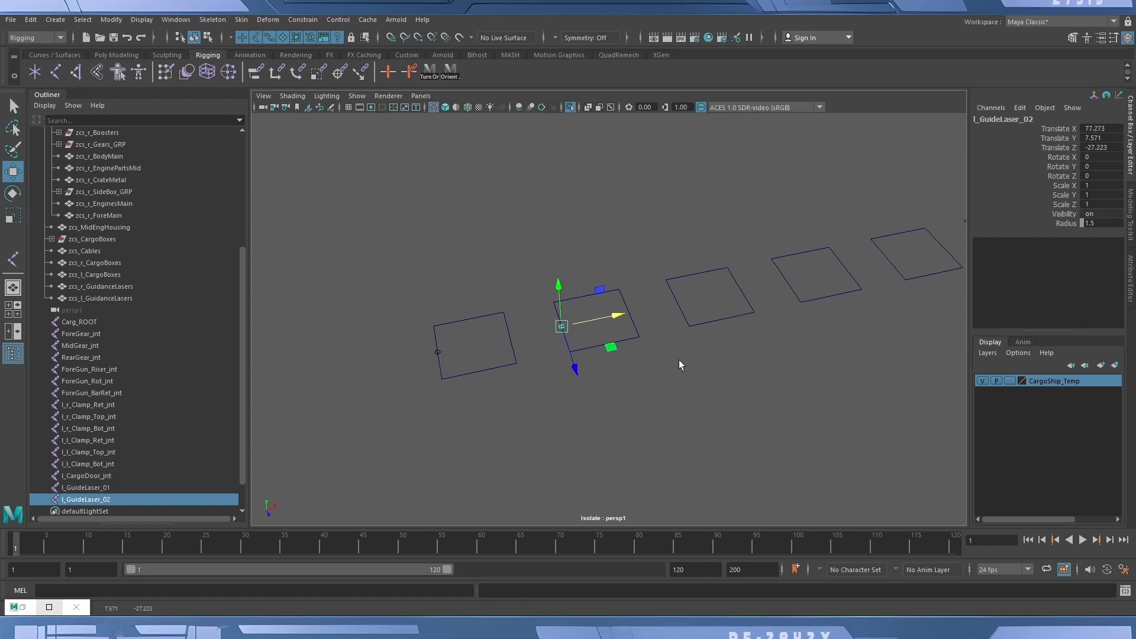
Duplicate the joint with its transform five times to place one joint on each remaining laser plane up to the seventh.
key("shift+d")
middle_click_drag(797, 335, 629, 477, "alt")
key("shift+d")
key("shift+d")
key("shift+d")
key("shift+d")
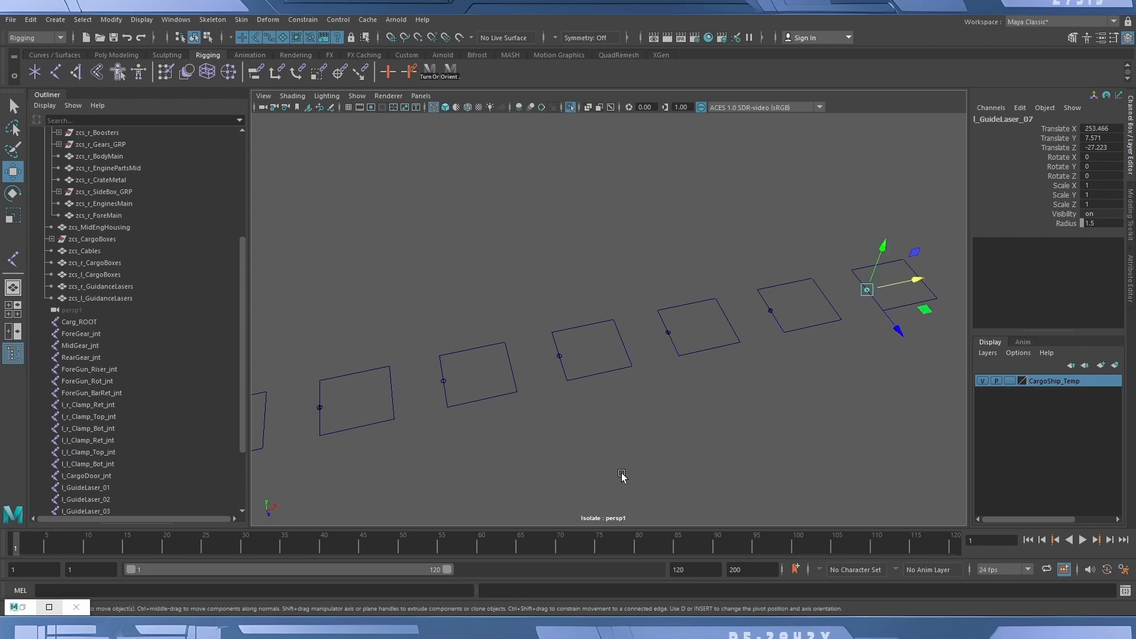
mouse_move(672, 439)
left_mouse_down("alt")
mouse_move(633, 451)
mouse_move(667, 434)
left_mouse_up("alt")
right_click_drag(667, 434, 490, 416, "alt")
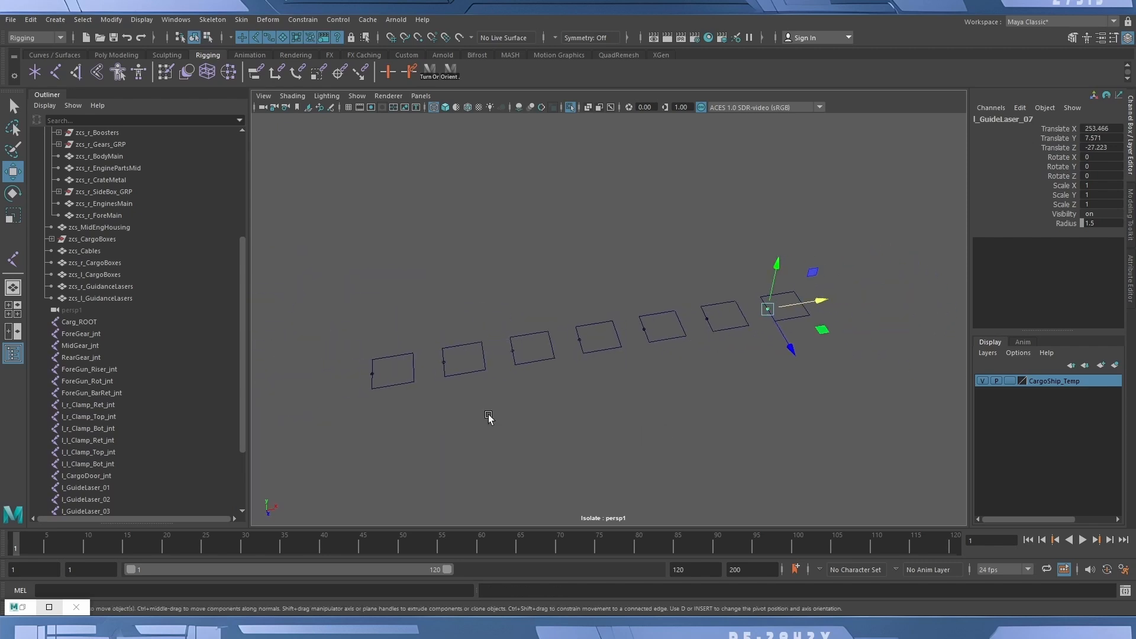
middle_click_drag(489, 416, 500, 417, "alt")
Rename the first guide laser joint as l_GuideLaser_01_jnt.
scroll(132, 456, "down", 3)
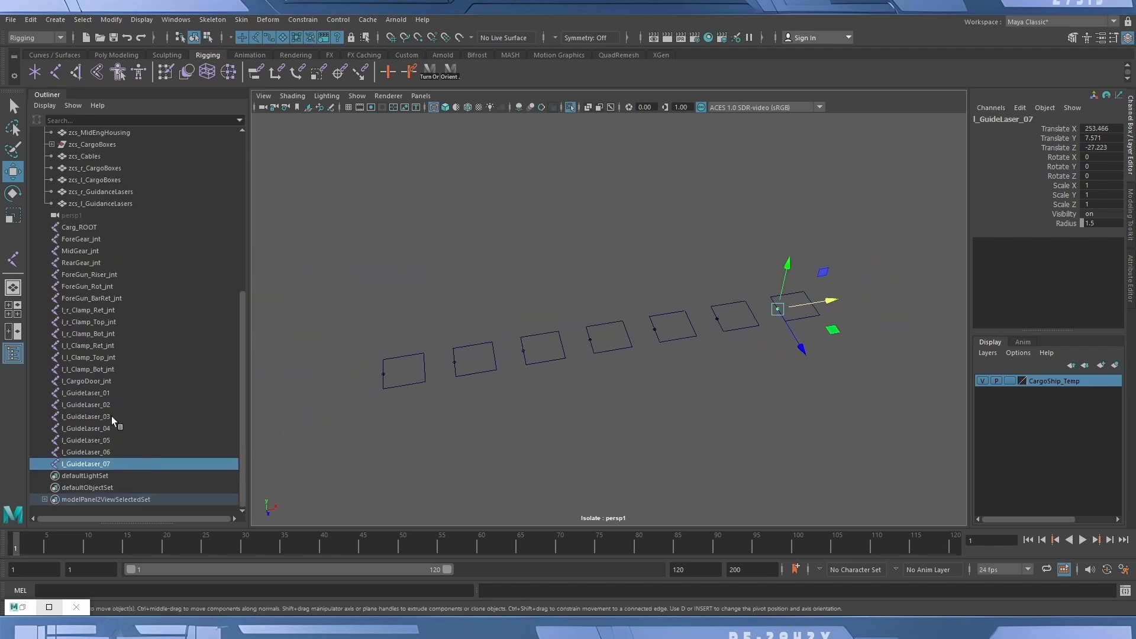
double_click(104, 390)
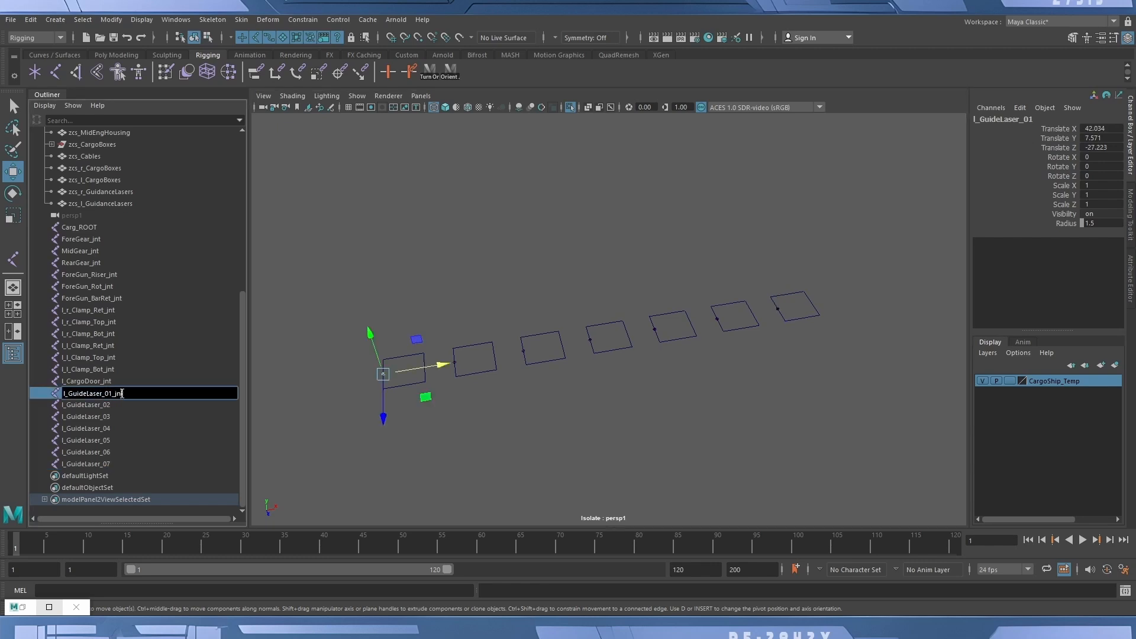
type("_jnt")
key("shift+Left")
key("shift+Left")
key("shift+Left")
key("shift+Left")
key("Return")
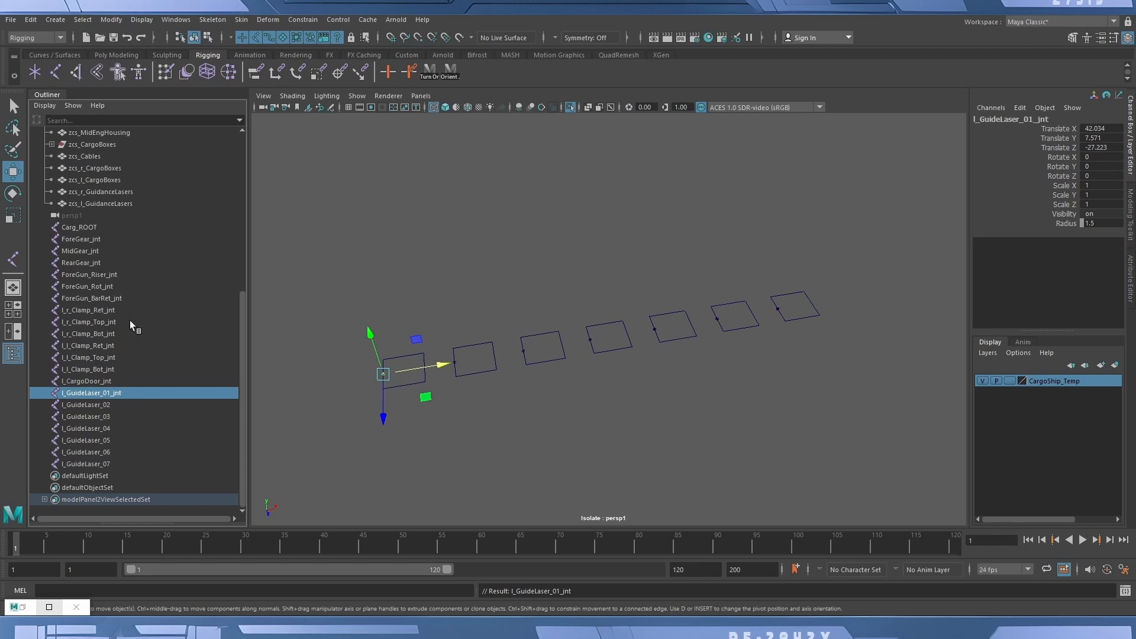
Add the _jnt suffix to the names of l_GuideLaser_02 and l_GuideLaser_03.
double_click(122, 406)
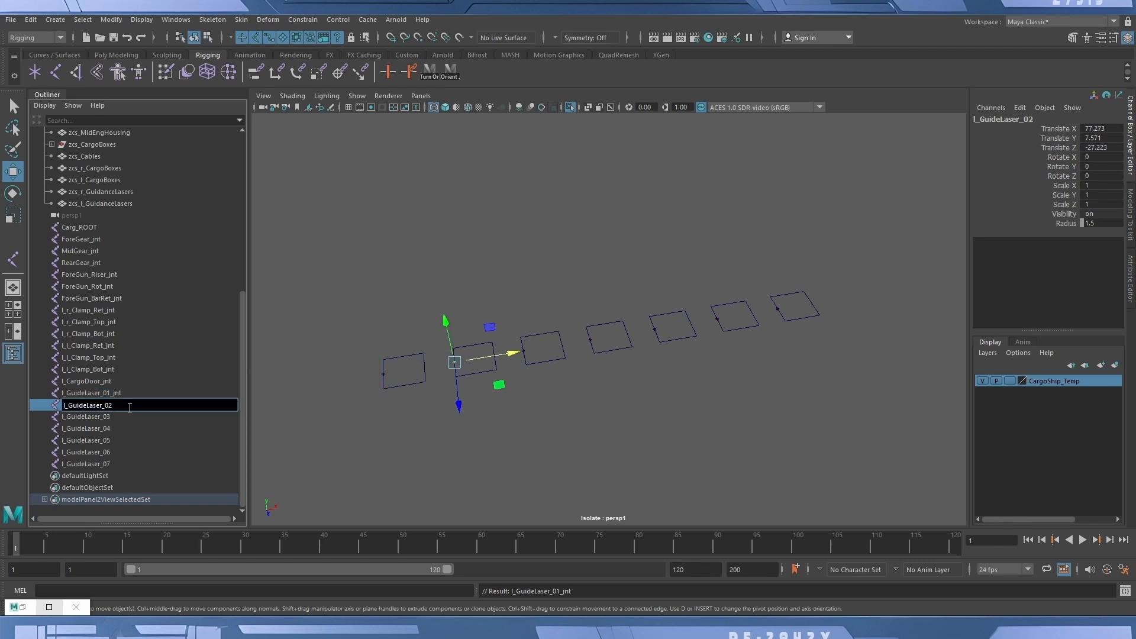
key("Return")
double_click(122, 418)
key("End")
type("_jnt")
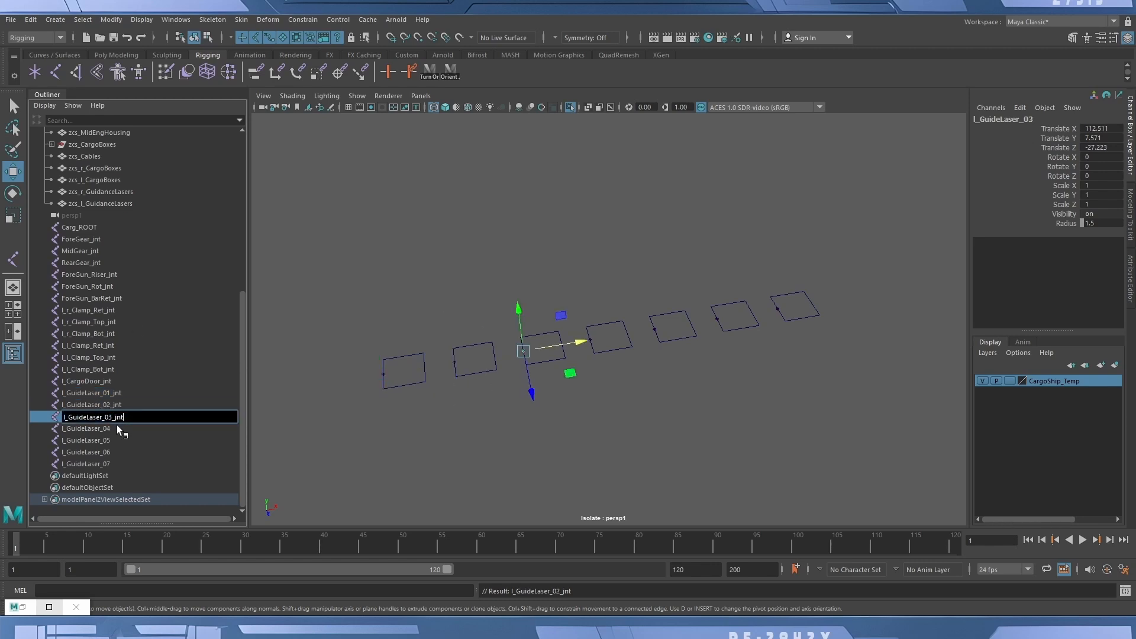
key("Return")
Rename the fourth and fifth guide laser joints as l_GuideLaser_04_jnt and l_GuideLaser_05_jnt.
double_click(116, 428)
key("End")
type("_jnt")
key("Return")
double_click(122, 441)
key("End")
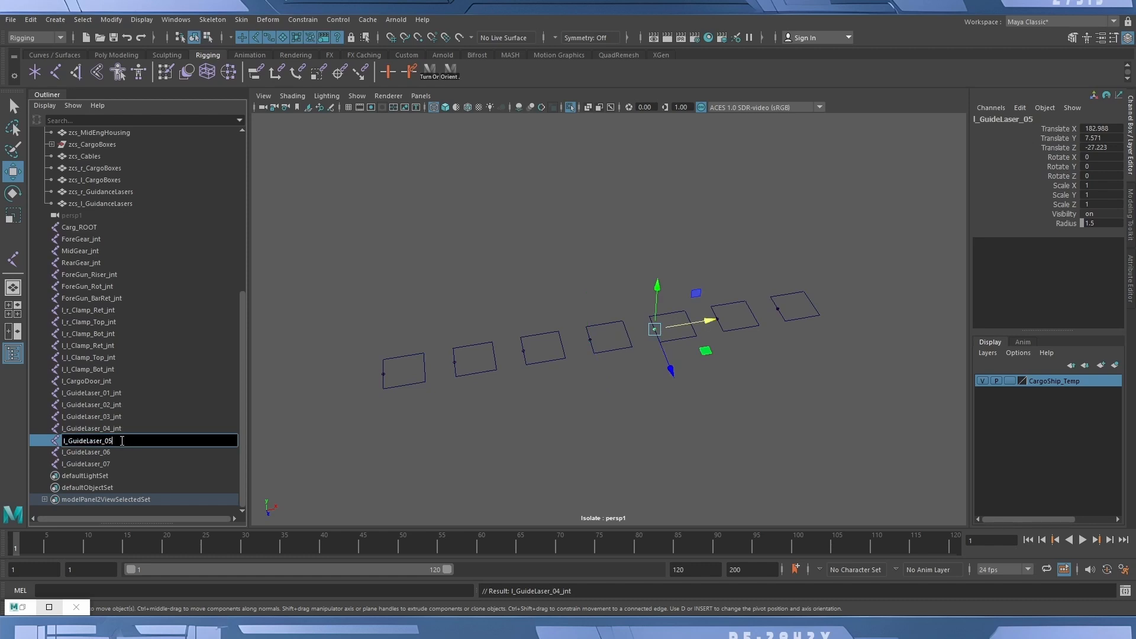
type("_jnt")
key("Return")
Rename the last two guide laser joints as l_GuideLaser_06_jnt and l_GuideLaser_07_jnt.
double_click(119, 452)
key("End")
type("_jnt")
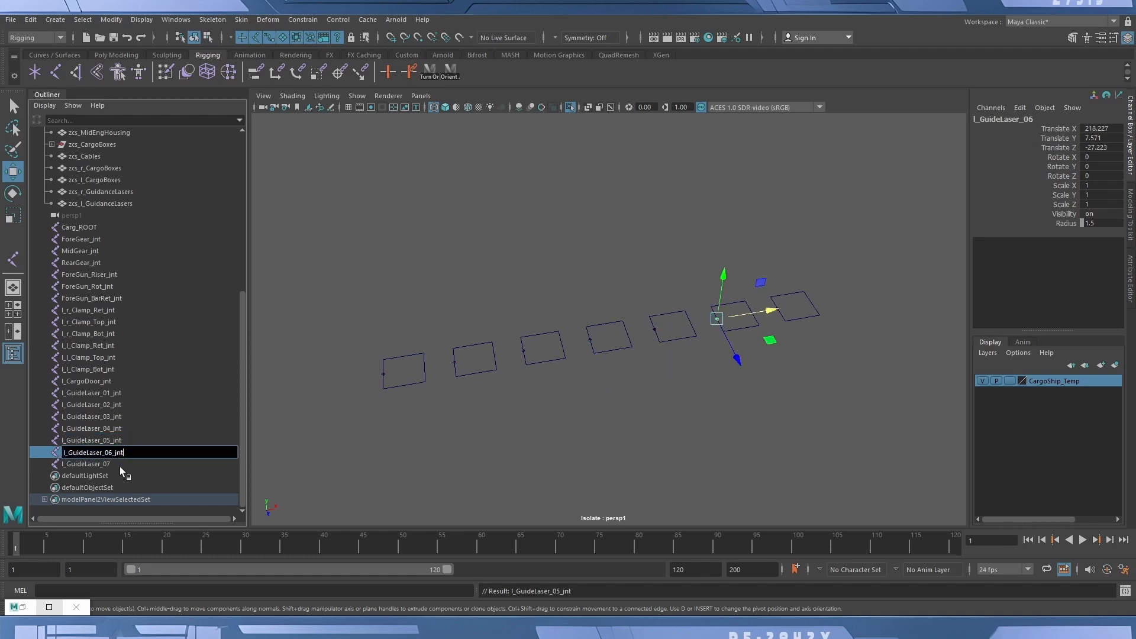
key("Return")
left_click(120, 465)
double_click(120, 465)
key("End")
type("_jnt")
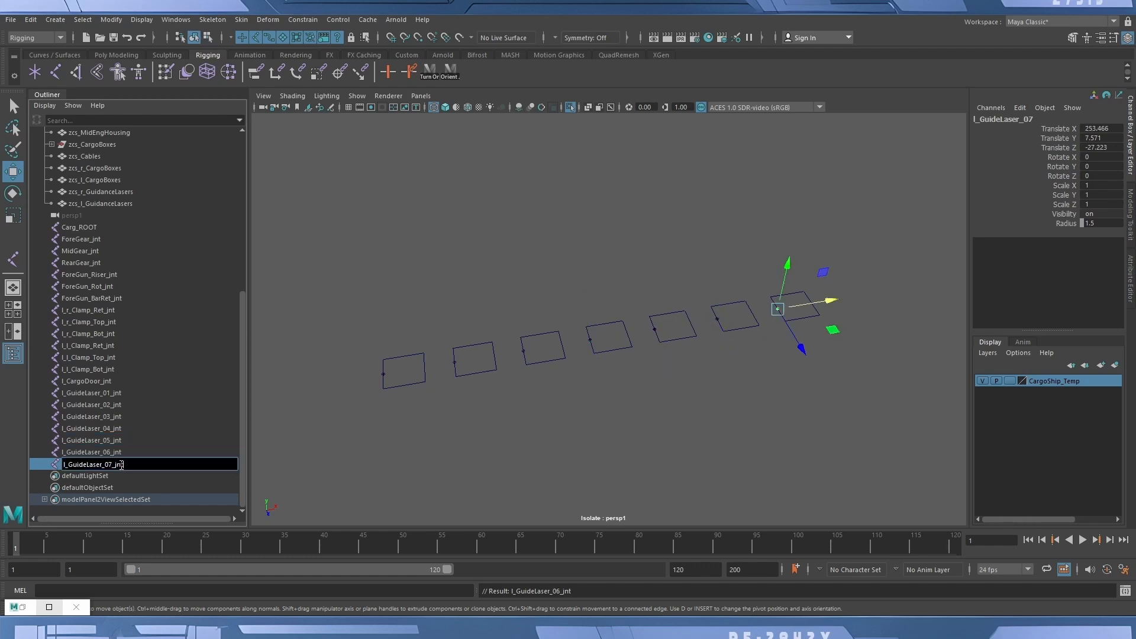
key("Return")
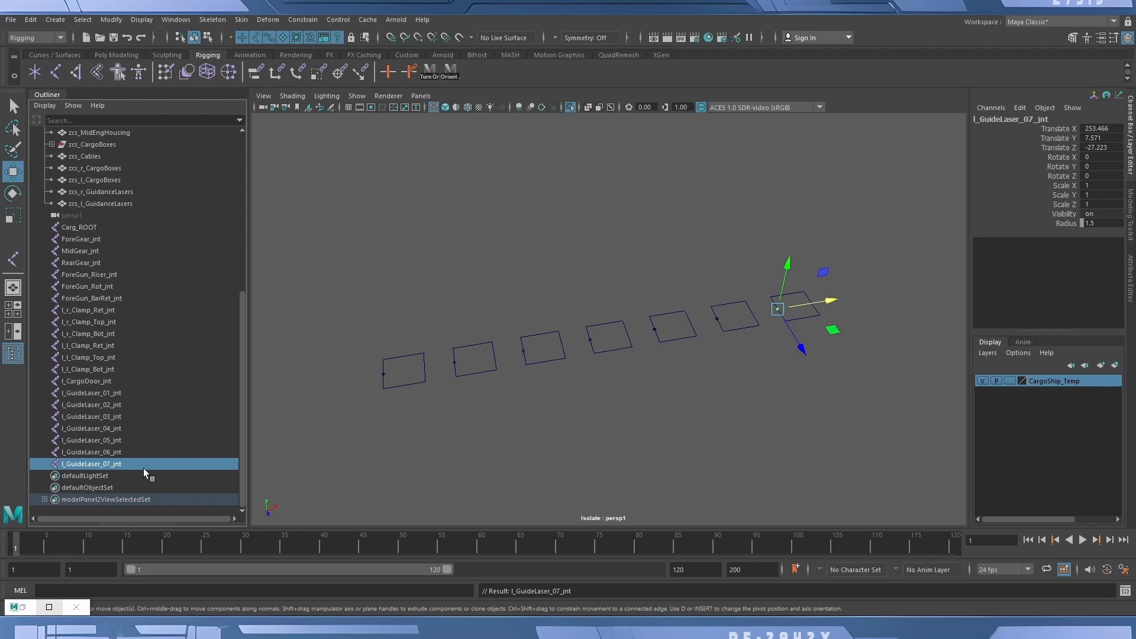
left_click(113, 20)
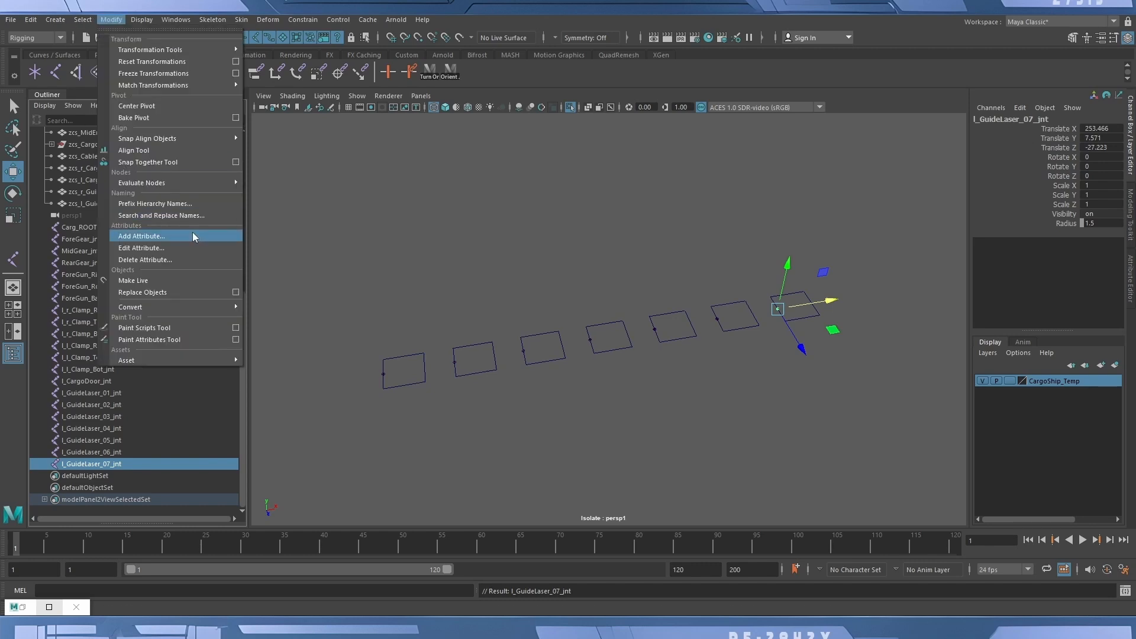
left_click(541, 430)
left_click_drag(688, 396, 587, 396, "alt")
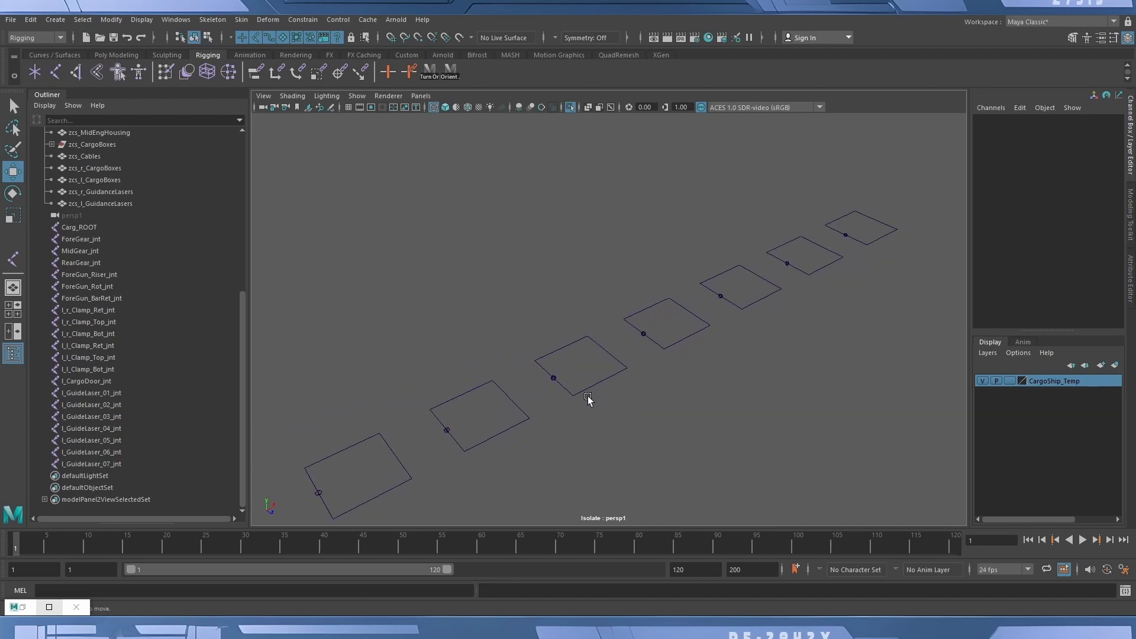
Try moving l_GuideLaser_07_jnt along X away from the last laser plane, and undo the move.
left_click(846, 235)
left_click(845, 235)
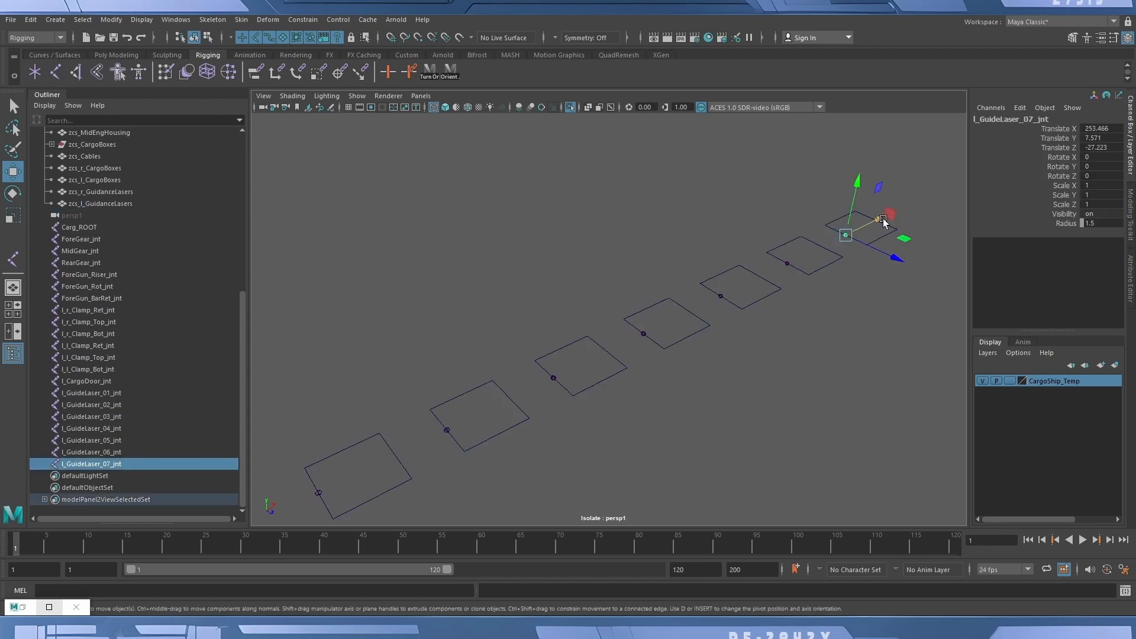
left_click_drag(883, 220, 903, 201)
key("ctrl+z")
scroll(746, 320, "down", 1)
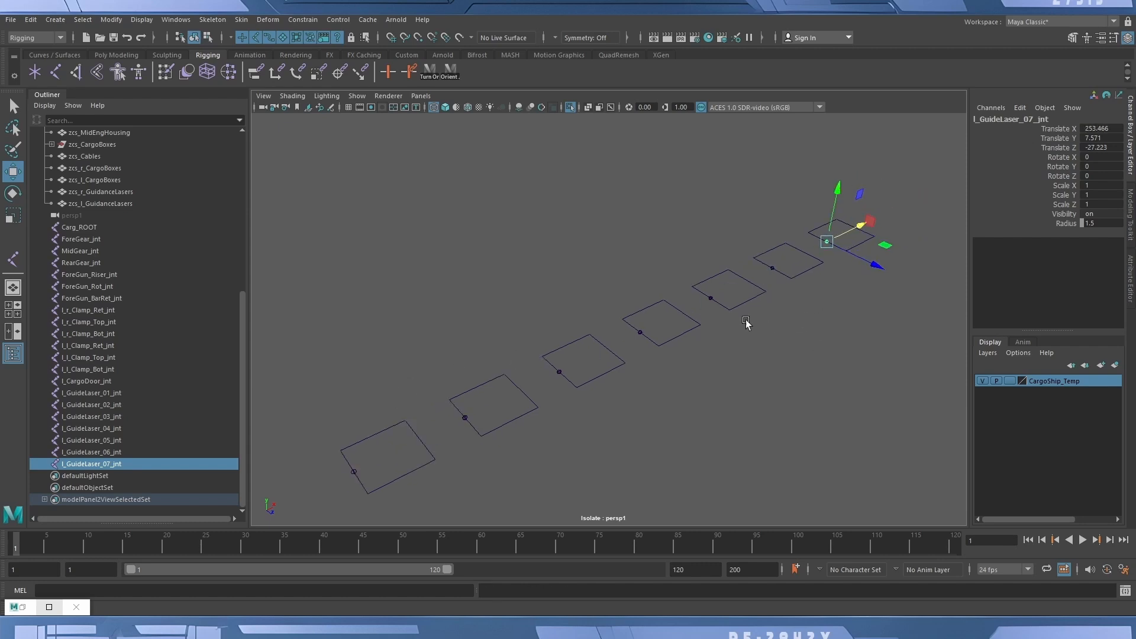
left_click_drag(746, 321, 446, 360, "alt")
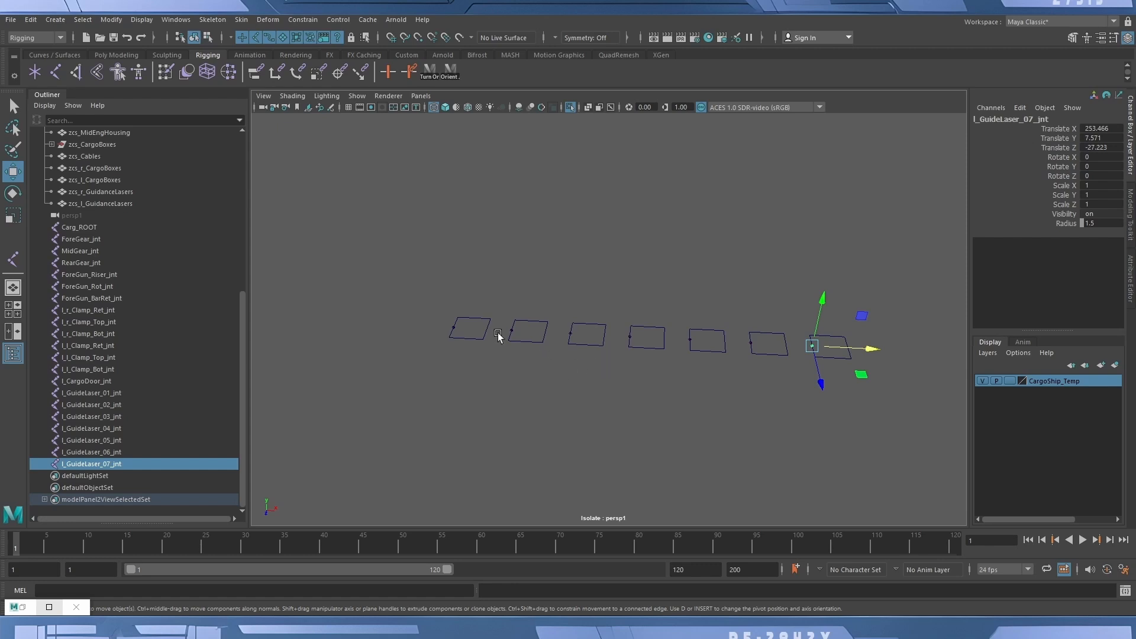
left_click_drag(454, 391, 486, 408, "alt")
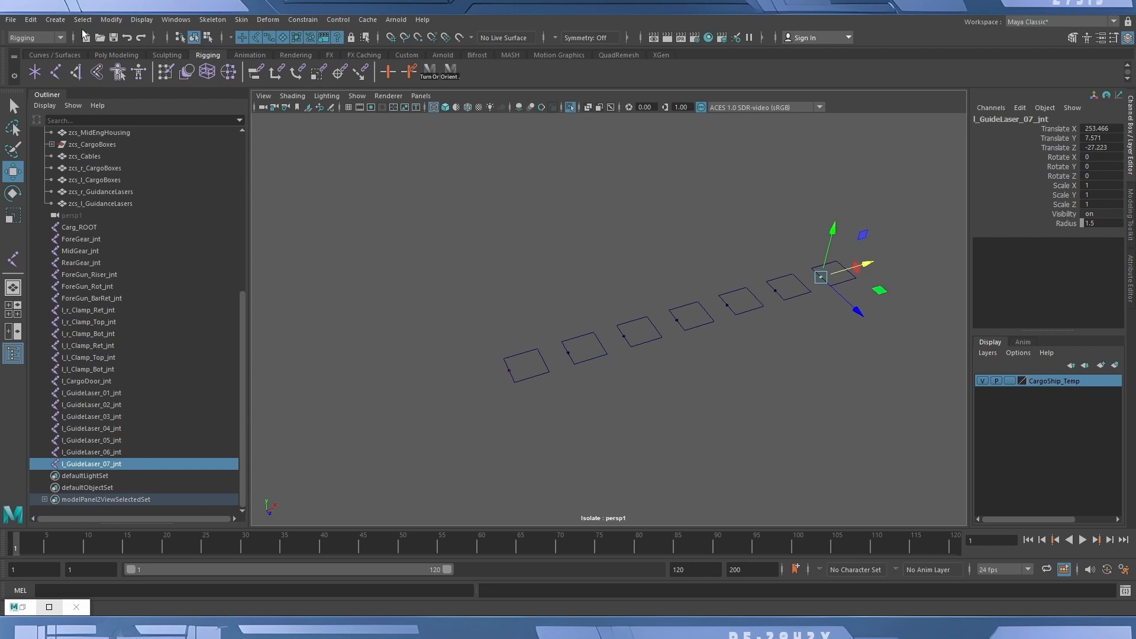
Save the scene and turn off viewport isolation to show the whole cargo ship.
key("ctrl+s")
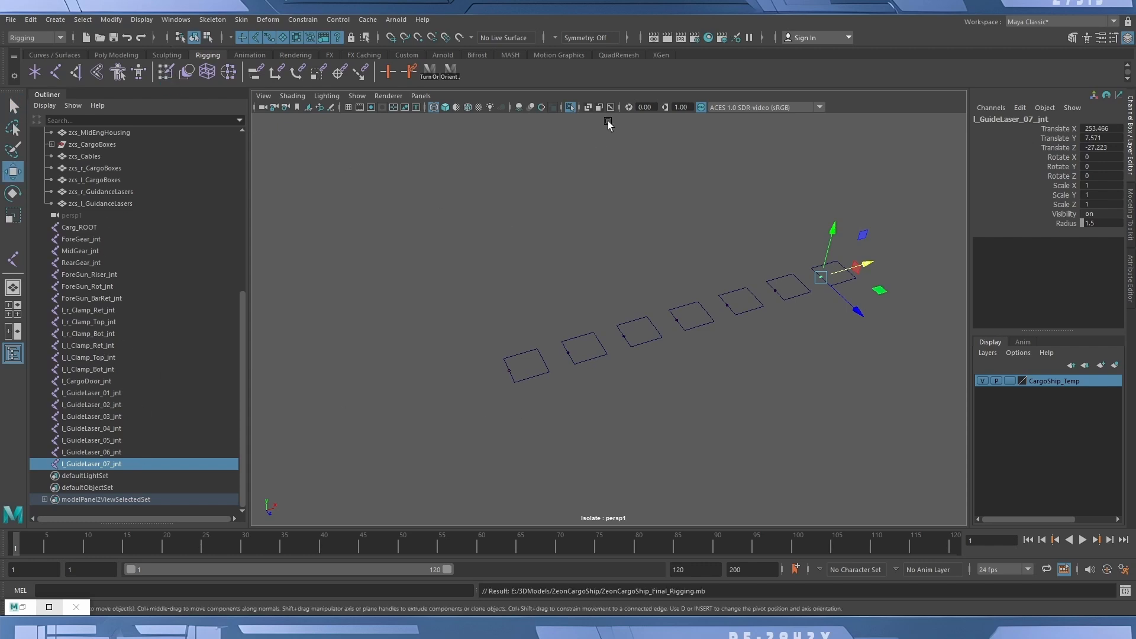
left_click(570, 107)
left_click_drag(697, 271, 620, 292, "alt")
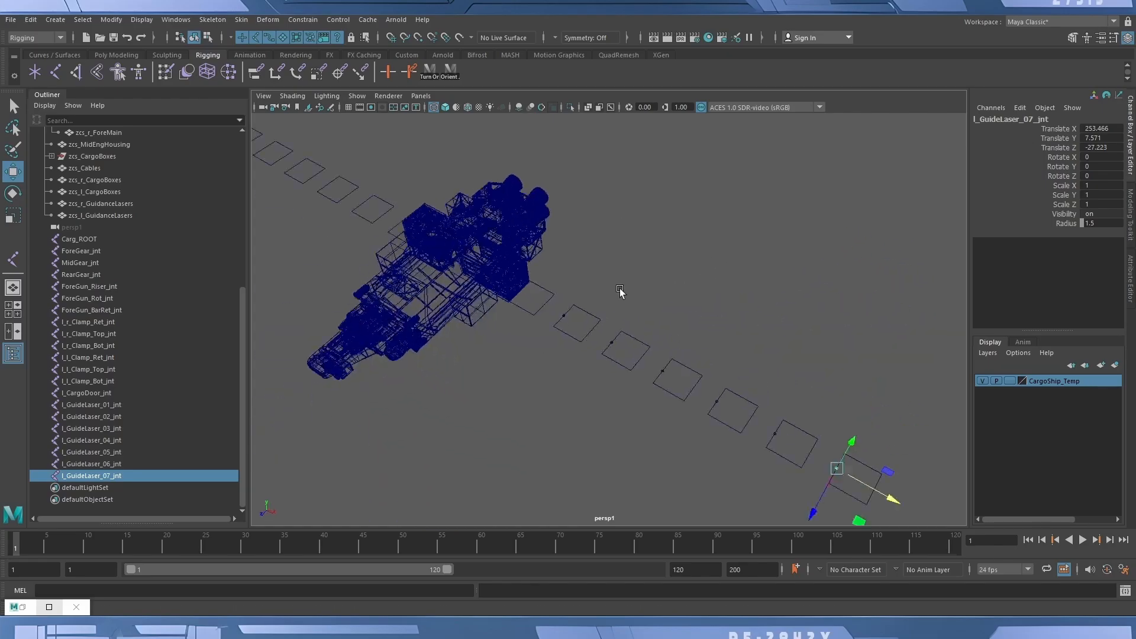
Examine the cargo ship's wireframe around the cargo bays, boxes and guns from several angles.
middle_click_drag(418, 292, 538, 339, "alt")
right_click_drag(454, 305, 741, 302, "alt")
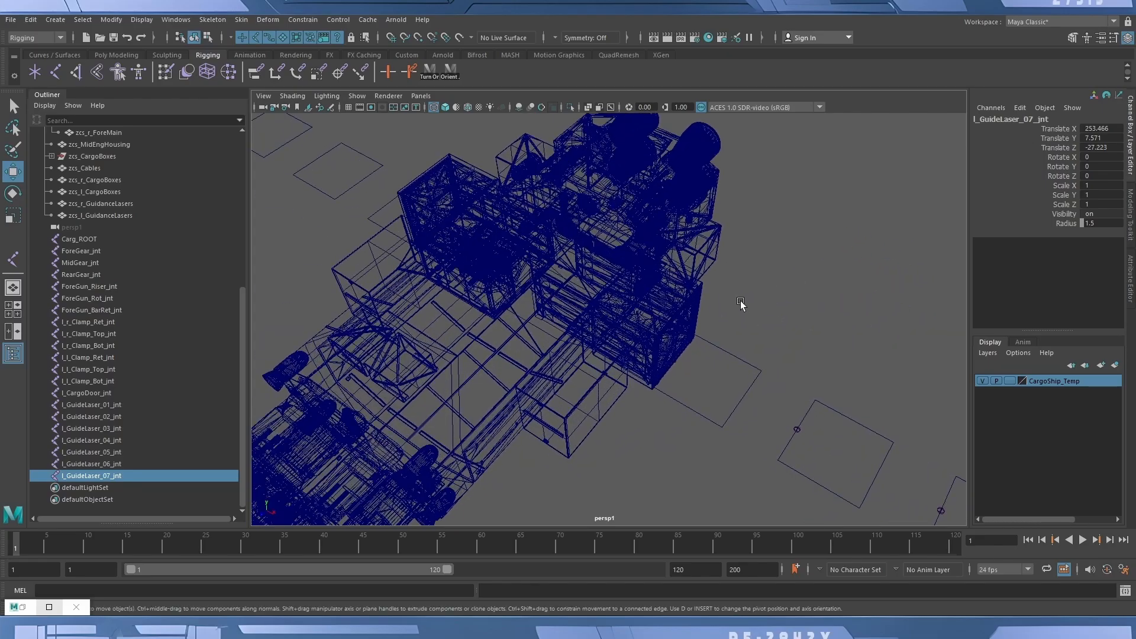
left_click_drag(740, 302, 604, 296, "alt")
left_click_drag(745, 358, 656, 378, "alt")
right_click_drag(443, 411, 596, 456, "alt")
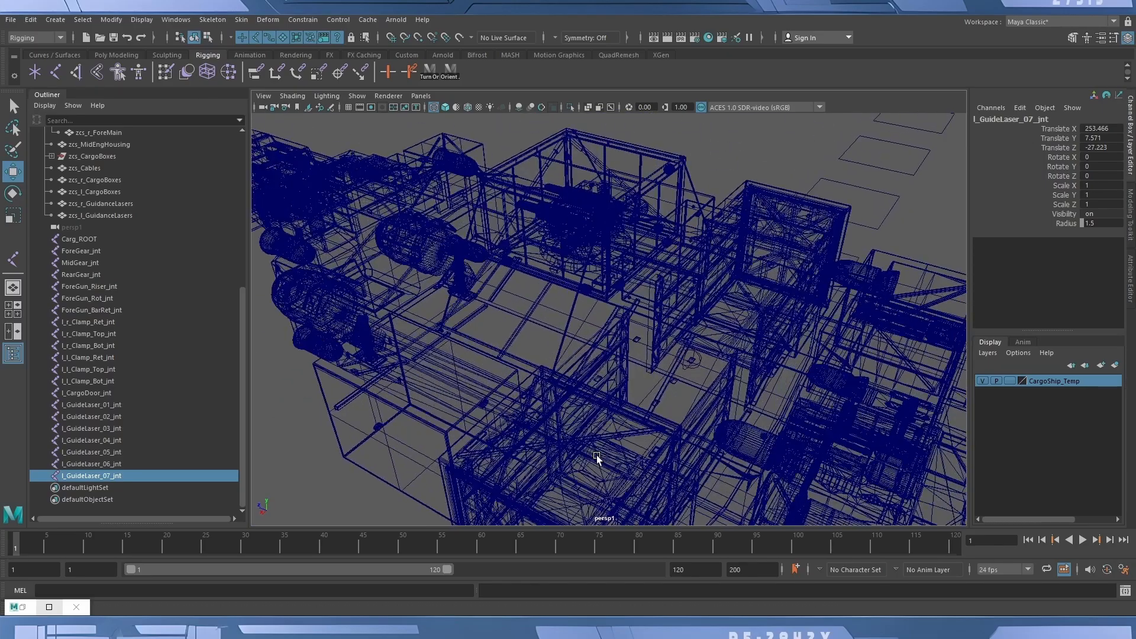
middle_click_drag(637, 403, 574, 281, "alt")
left_click_drag(573, 280, 596, 347, "alt")
right_click_drag(596, 347, 532, 340, "alt")
middle_click_drag(532, 340, 675, 385, "alt")
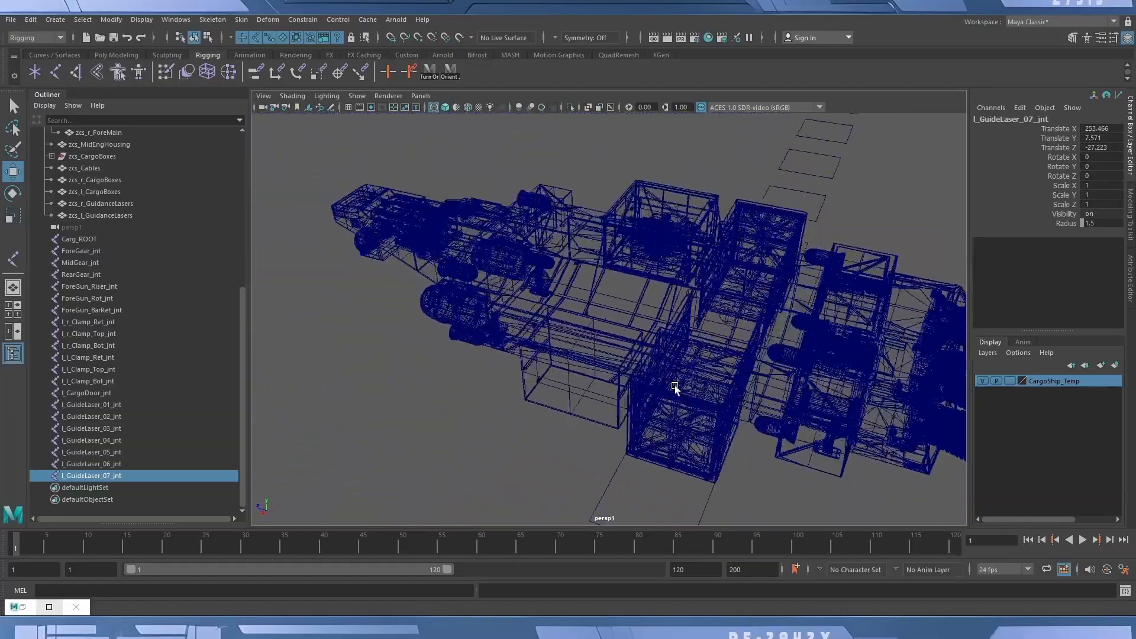
left_click_drag(675, 388, 322, 342, "alt")
right_click_drag(323, 343, 710, 334, "alt")
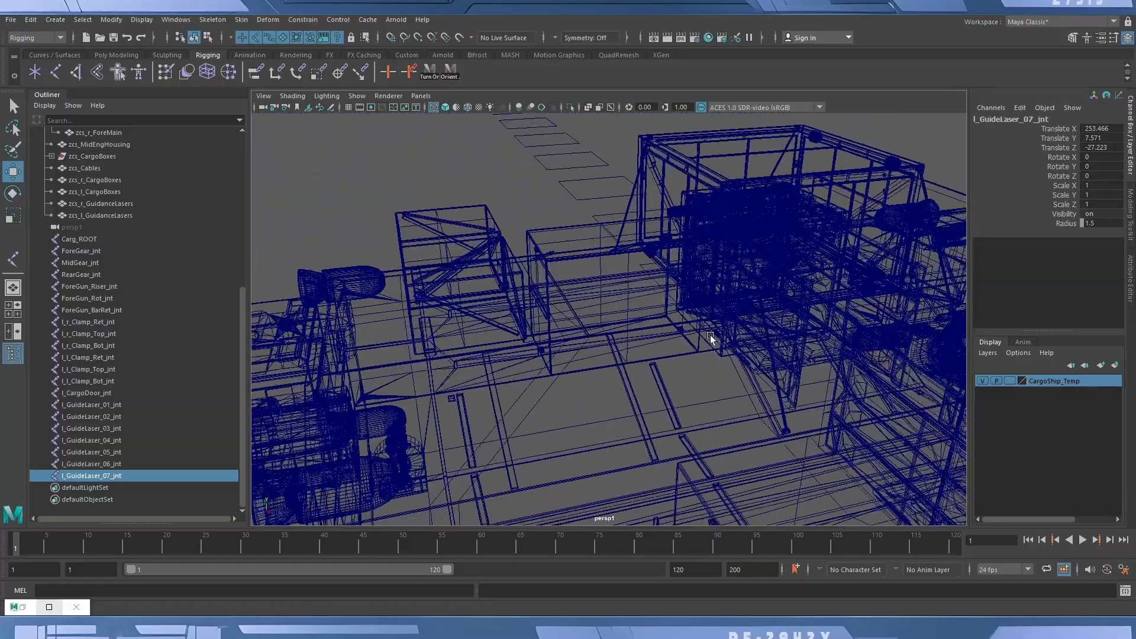
left_click_drag(710, 334, 667, 332, "alt")
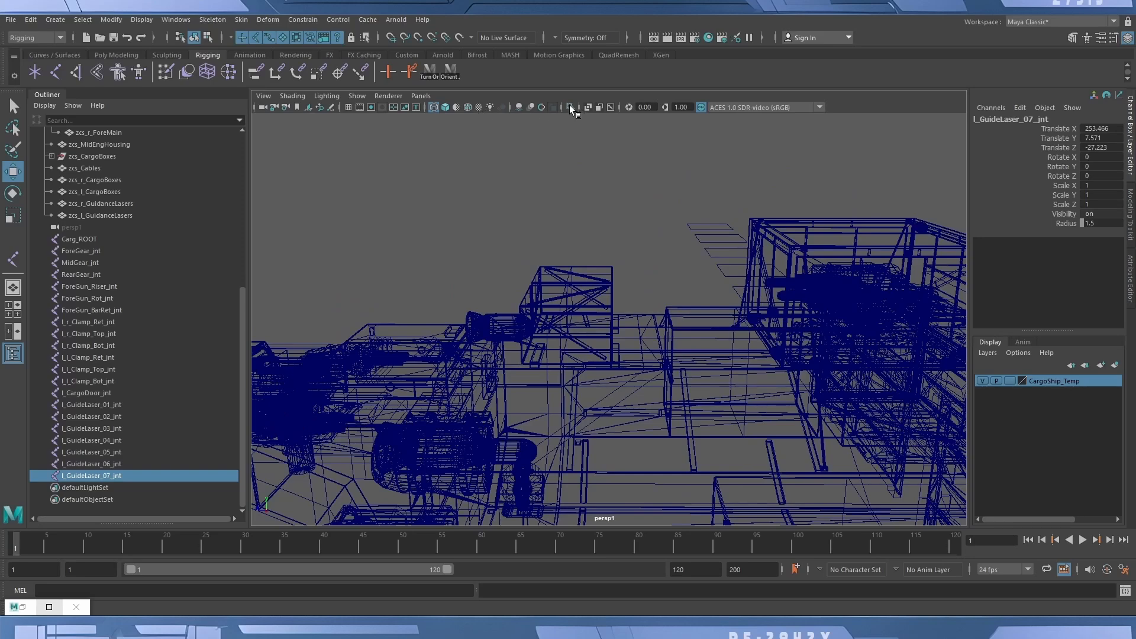
Select zcs_l_CargoBoxes in the maximized side view and frame it.
key("space")
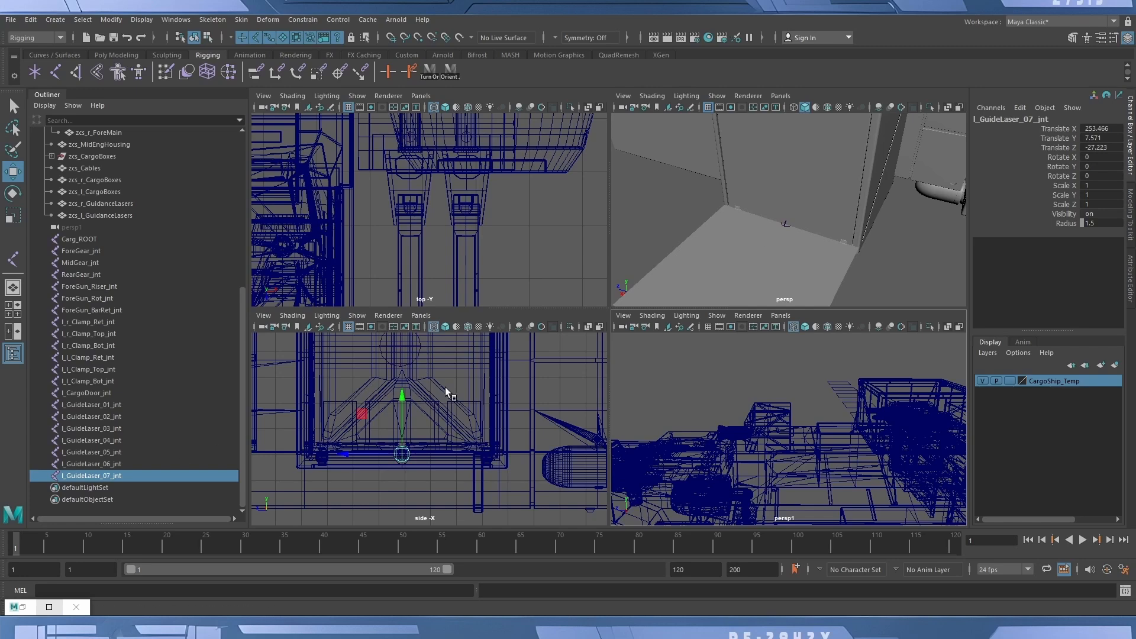
key("space")
middle_click_drag(588, 249, 596, 519, "alt")
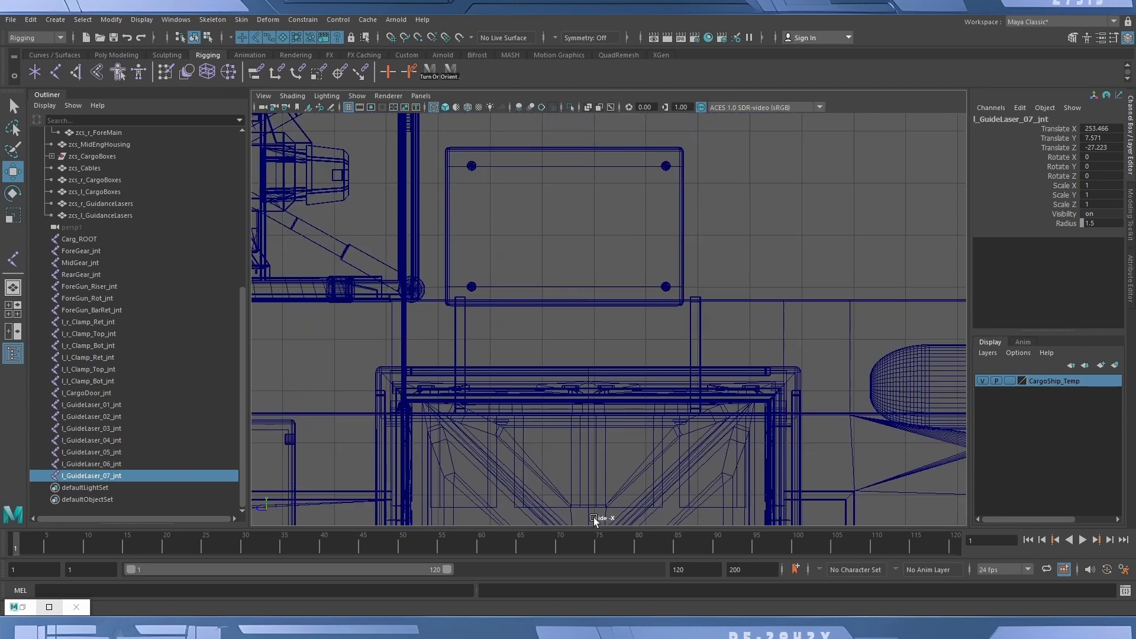
right_click_drag(644, 400, 461, 366, "alt")
middle_click_drag(462, 366, 687, 459, "alt")
middle_click_drag(493, 441, 751, 426, "alt")
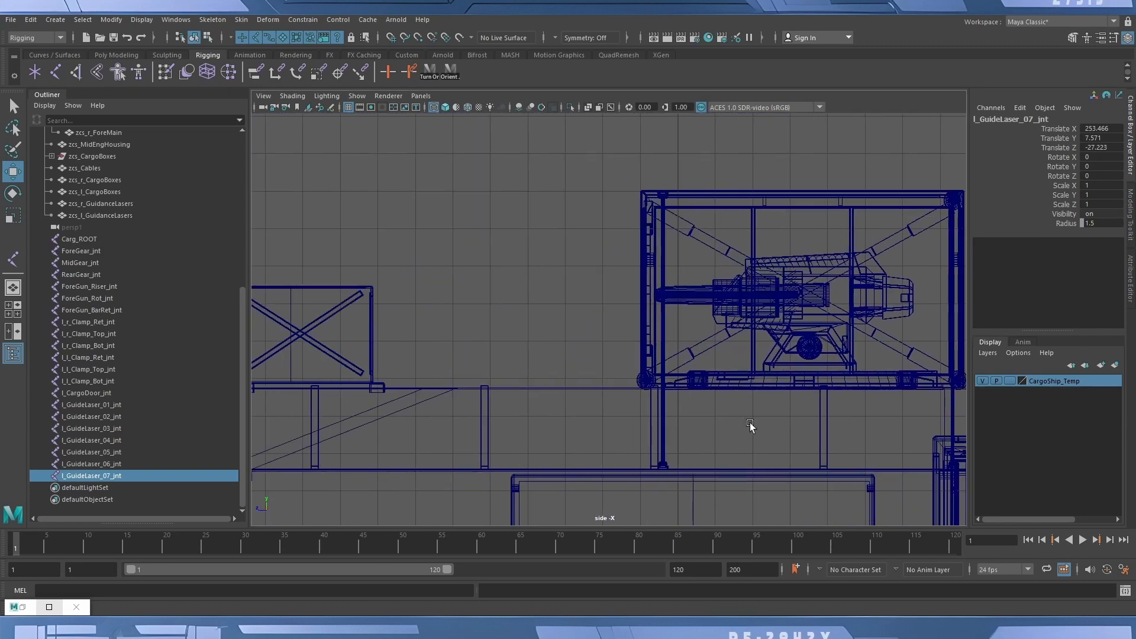
middle_click_drag(524, 419, 731, 420, "alt")
left_click(525, 321)
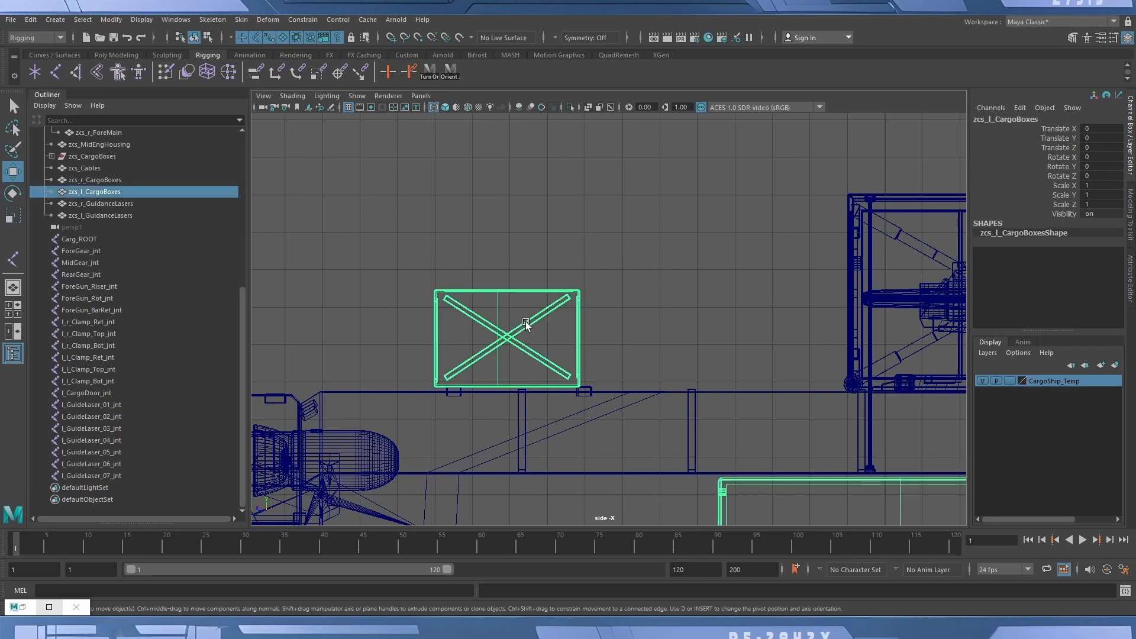
key("f")
middle_click_drag(382, 190, 749, 397, "alt")
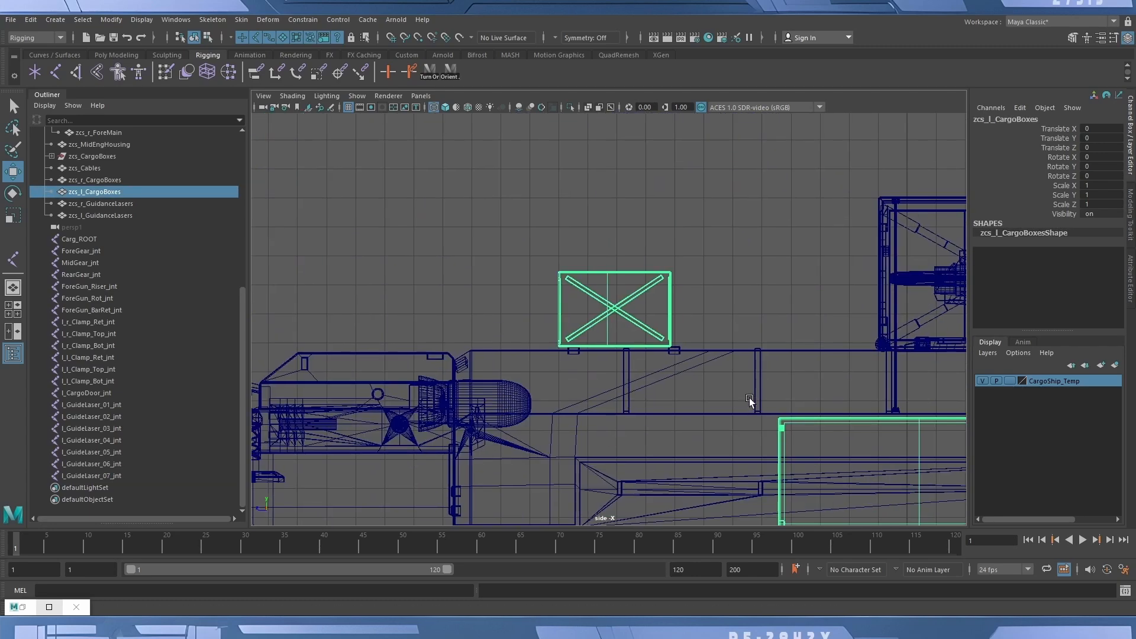
Place a new joint inside the raised cargo box in the side view and move it to Translate Z 25.
middle_click_drag(501, 345, 456, 383, "alt")
right_click_drag(457, 382, 618, 385, "alt")
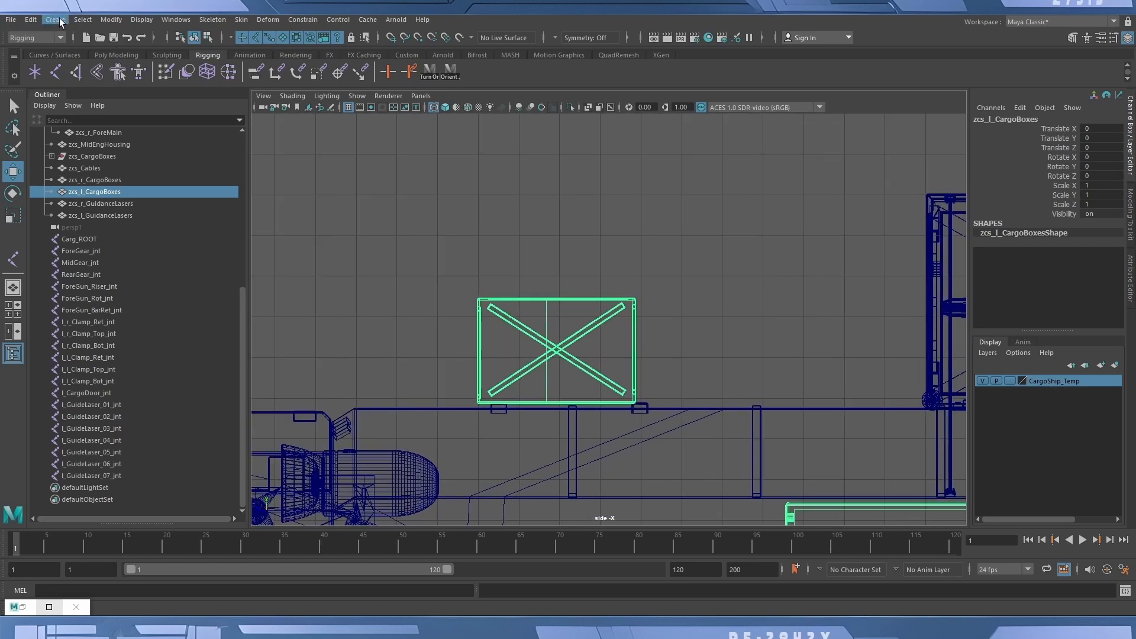
left_click(56, 72)
left_click_drag(682, 366, 569, 319)
key("w")
key("v")
key("v")
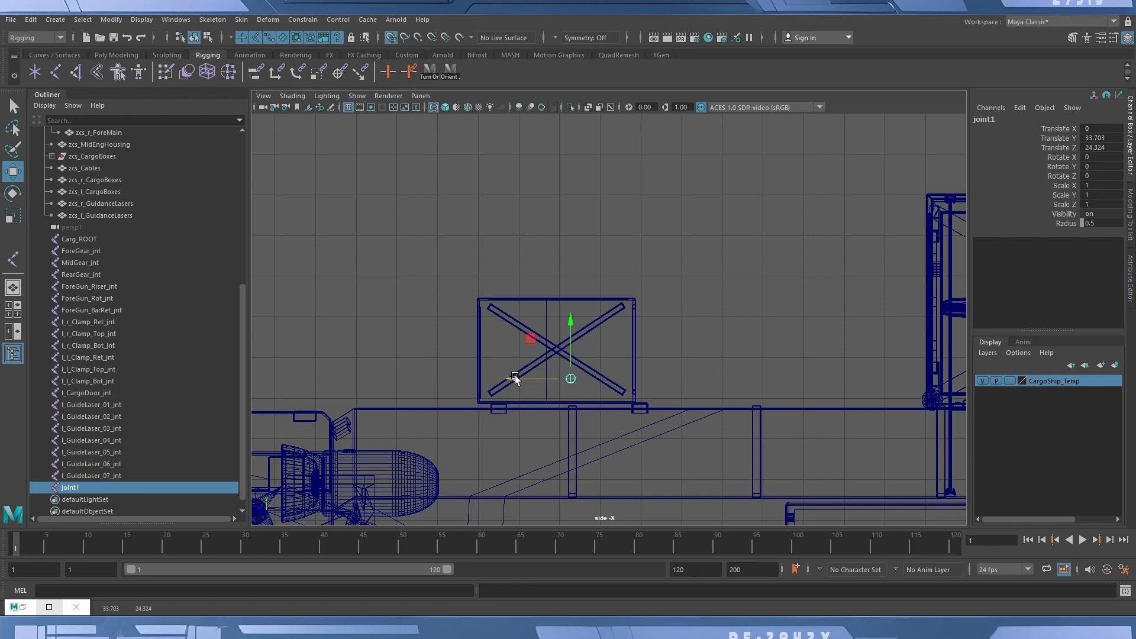
left_click_drag(515, 376, 557, 369)
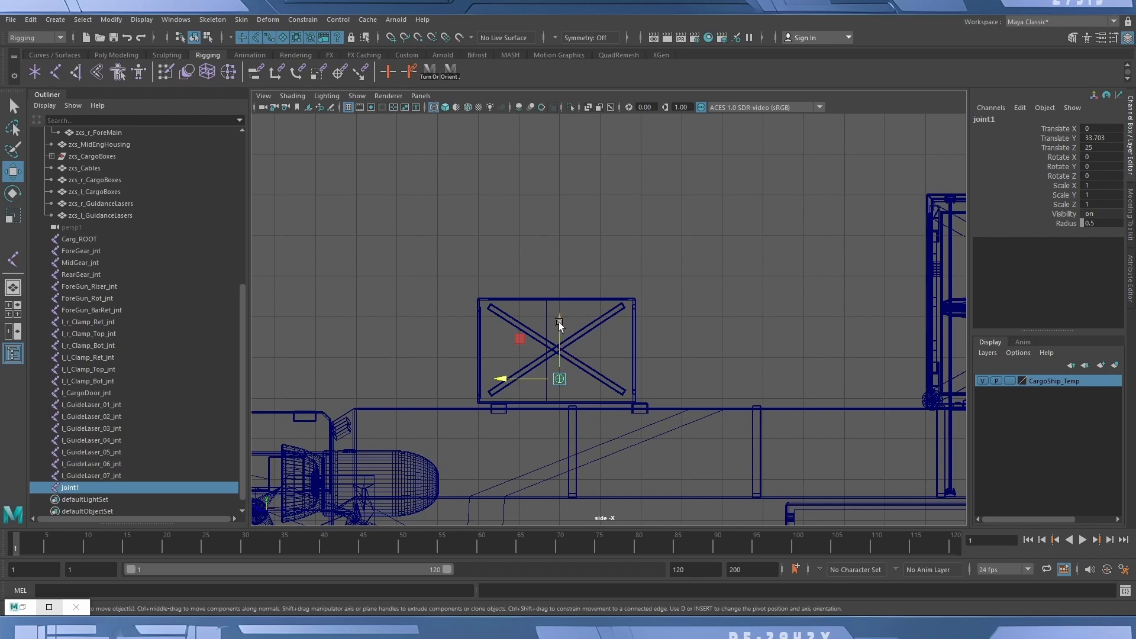
Lower joint1 with point snapping to the bottom of the raised cargo box, at Translate Y 32.308.
right_click_drag(482, 425, 455, 441, "alt")
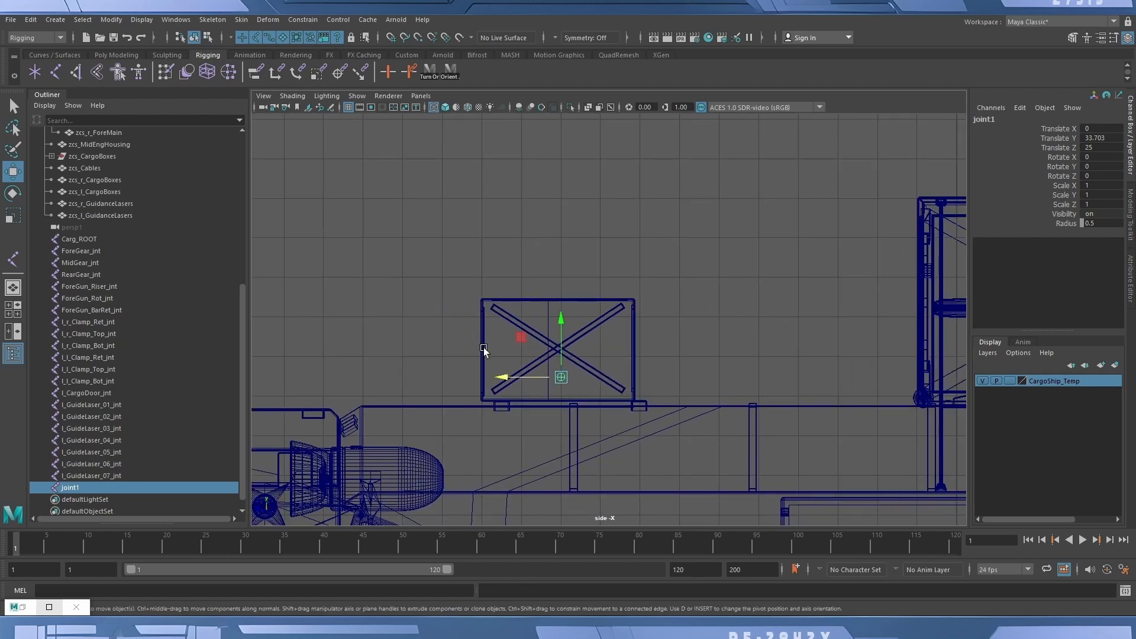
right_click_drag(481, 377, 941, 438, "alt")
middle_click_drag(608, 416, 745, 286, "alt")
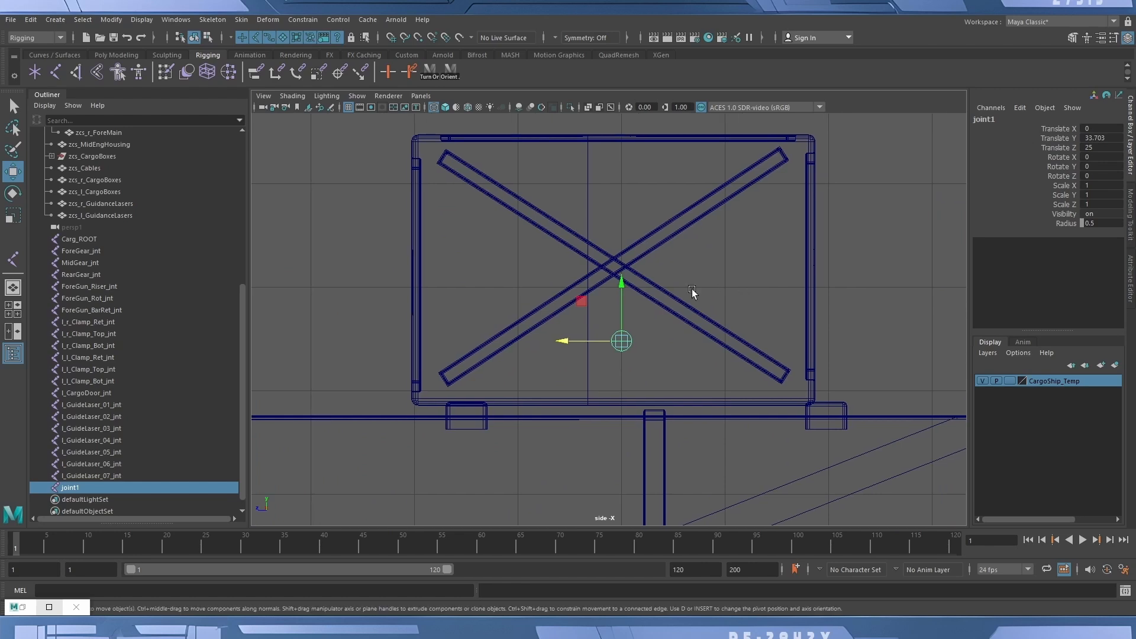
key("v")
left_click_drag(622, 282, 596, 397)
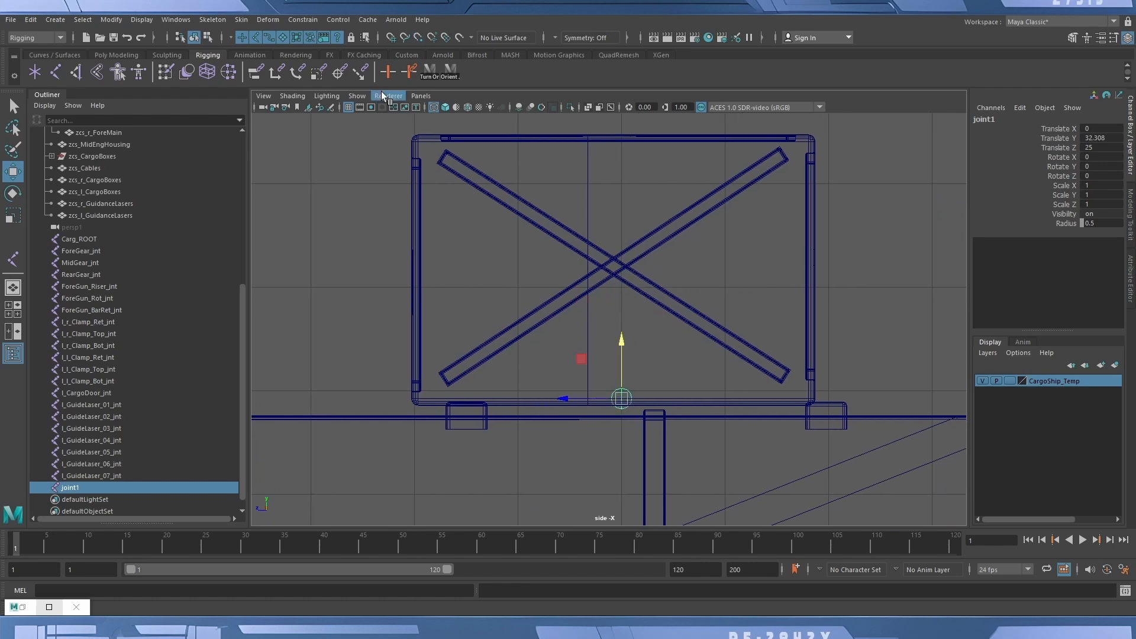
Examine joint1's placement at the base of the raised cargo box and its surroundings in the side view.
right_click_drag(716, 362, 725, 415, "alt")
middle_click_drag(725, 415, 594, 471, "alt")
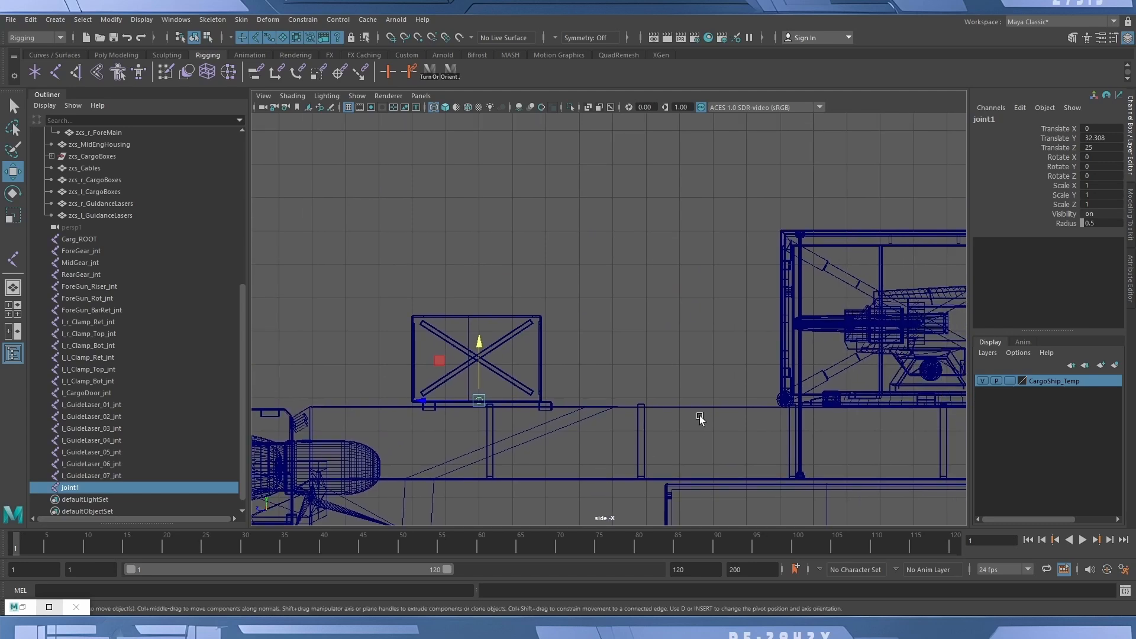
right_click_drag(700, 415, 633, 408, "alt")
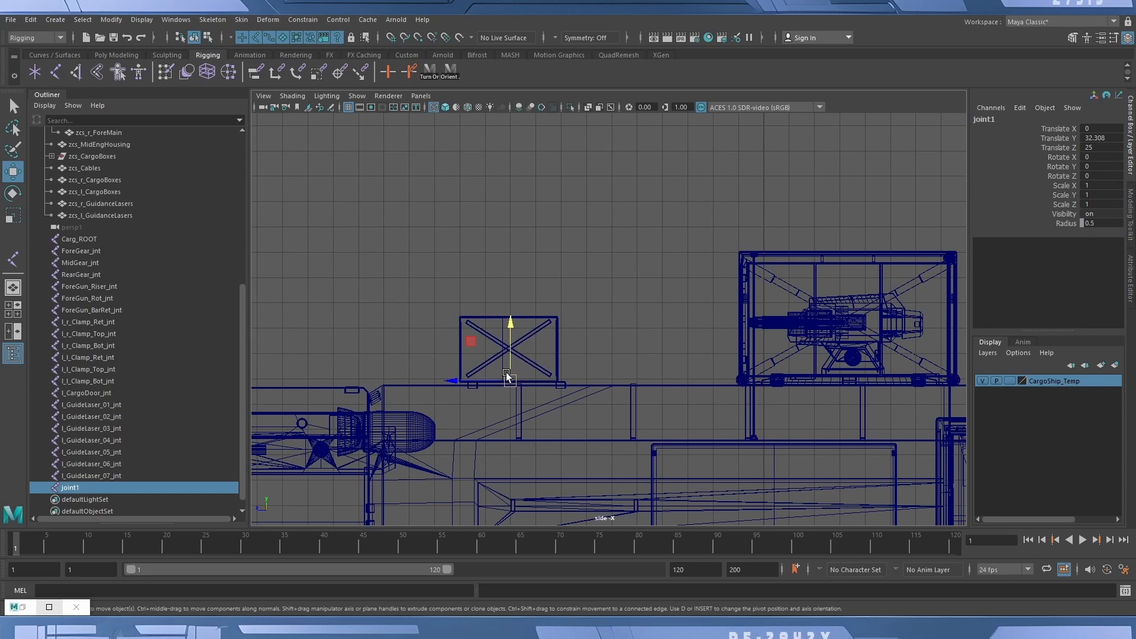
right_click_drag(505, 392, 474, 438, "alt")
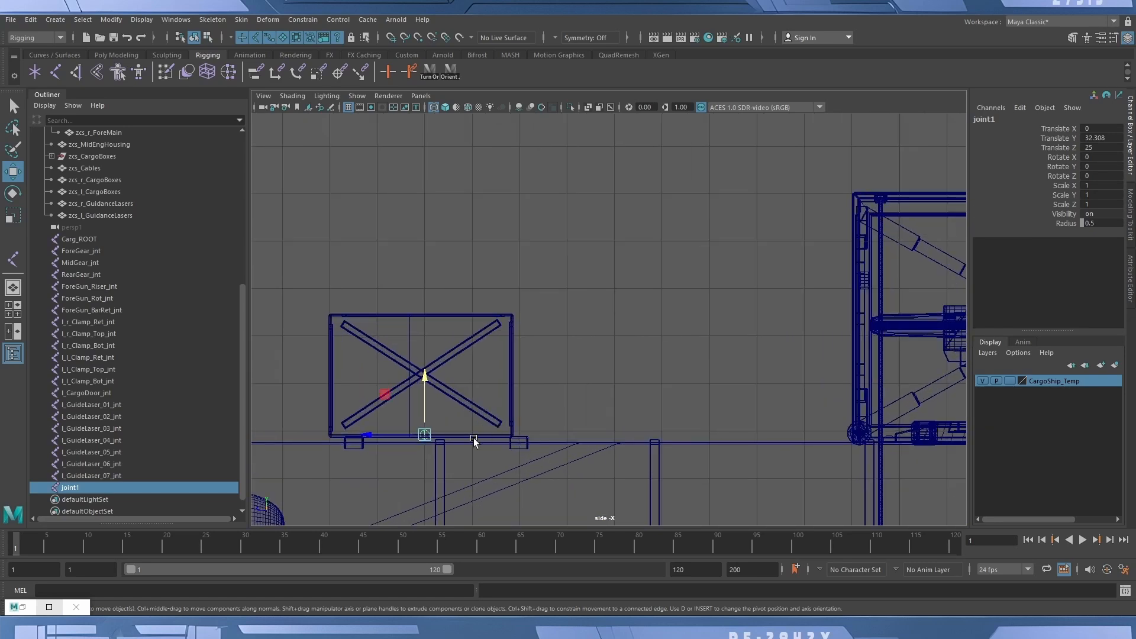
middle_click_drag(474, 439, 656, 372, "alt")
scroll(655, 375, "up", 5)
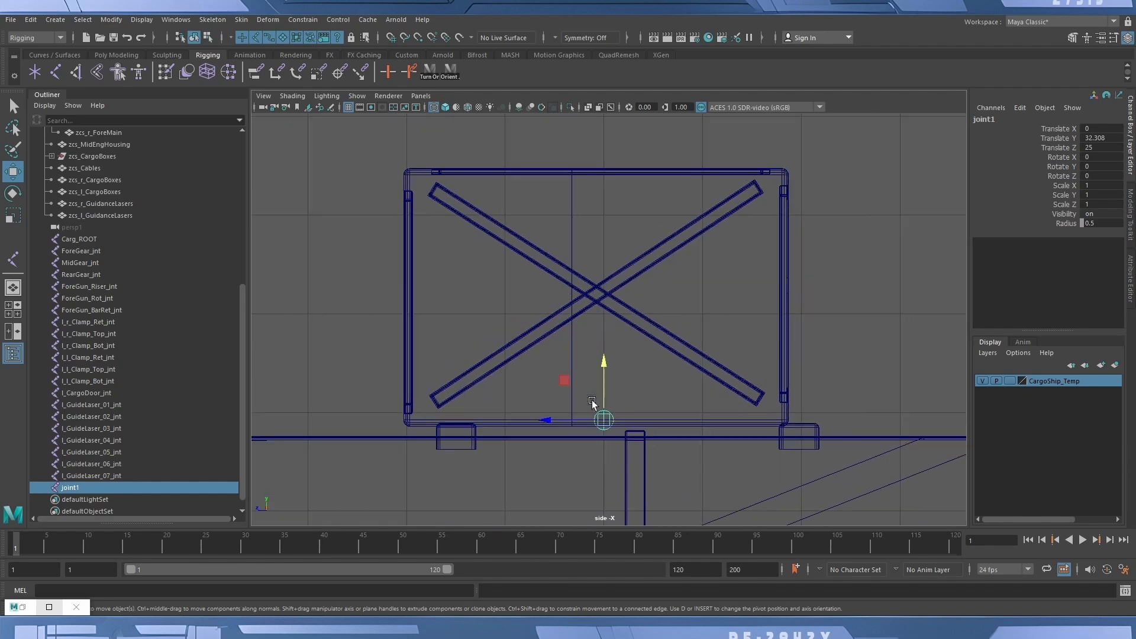
scroll(592, 400, "down", 5)
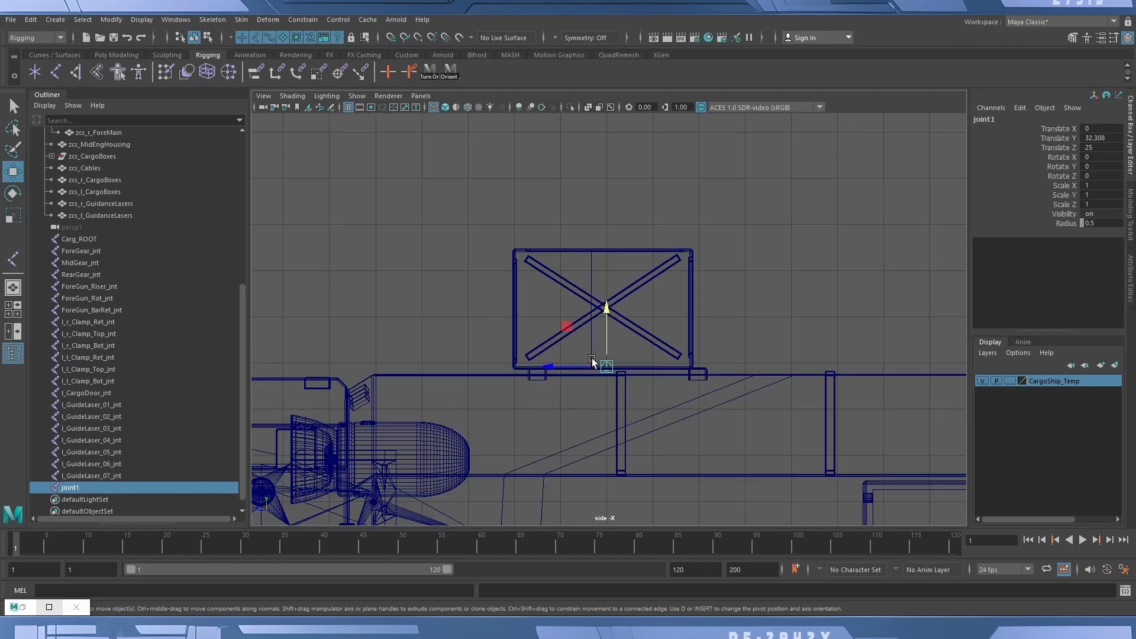
scroll(591, 358, "up", 2)
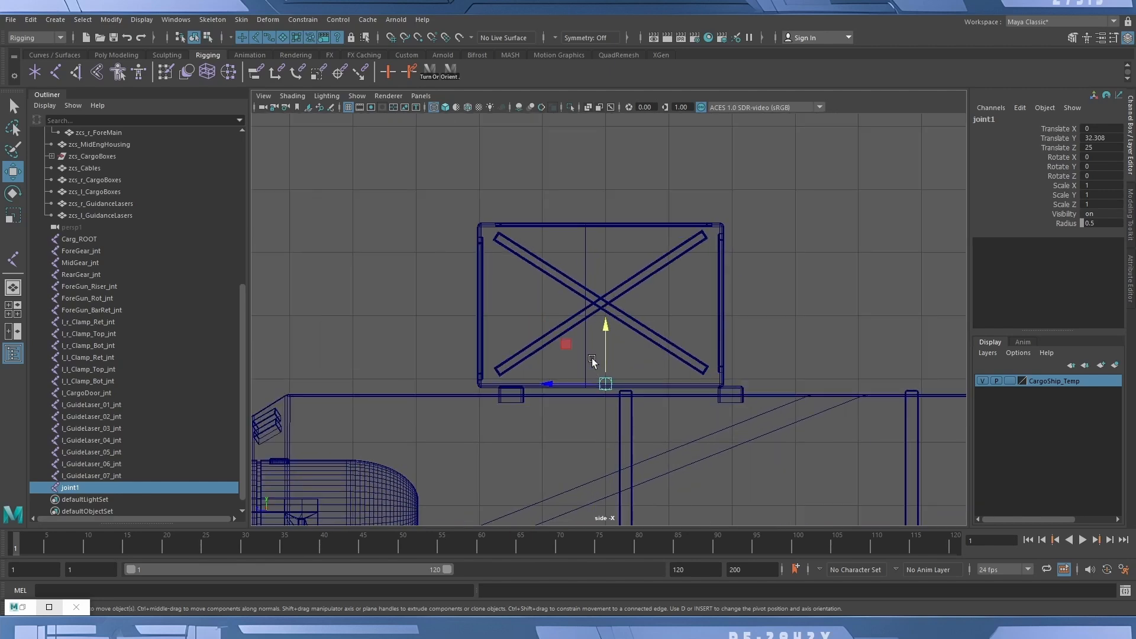
Switch to the top view and move joint1 along X to about 5.636, onto the left cargo box's diagonal brace.
left_click(419, 97)
mouse_move(491, 133)
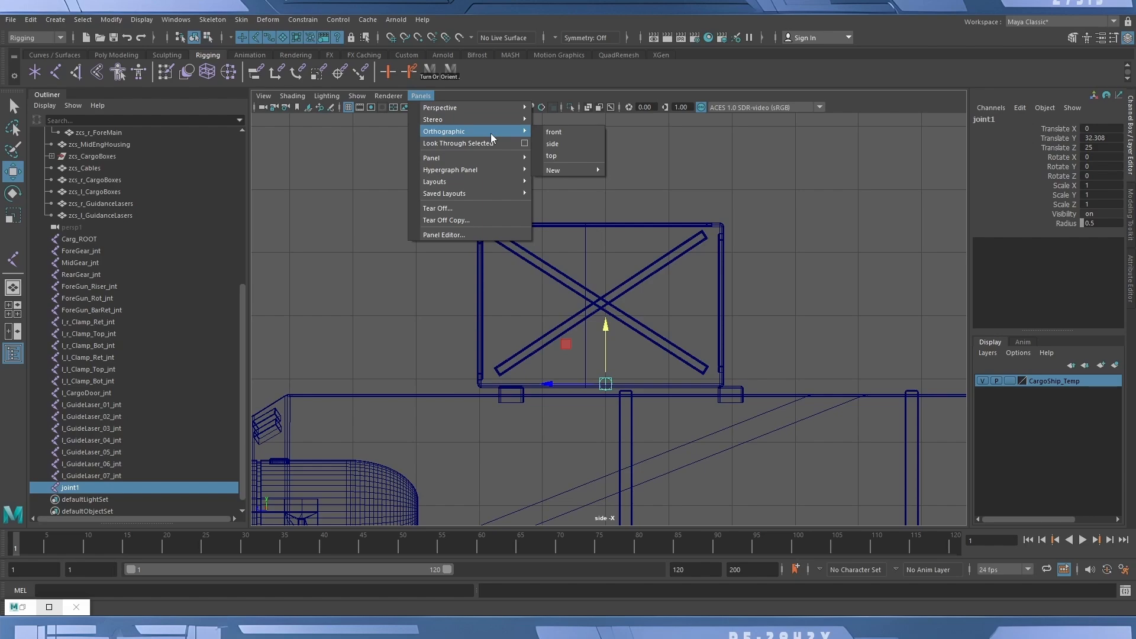
left_click(554, 156)
scroll(680, 311, "down", 3)
scroll(559, 311, "up", 6)
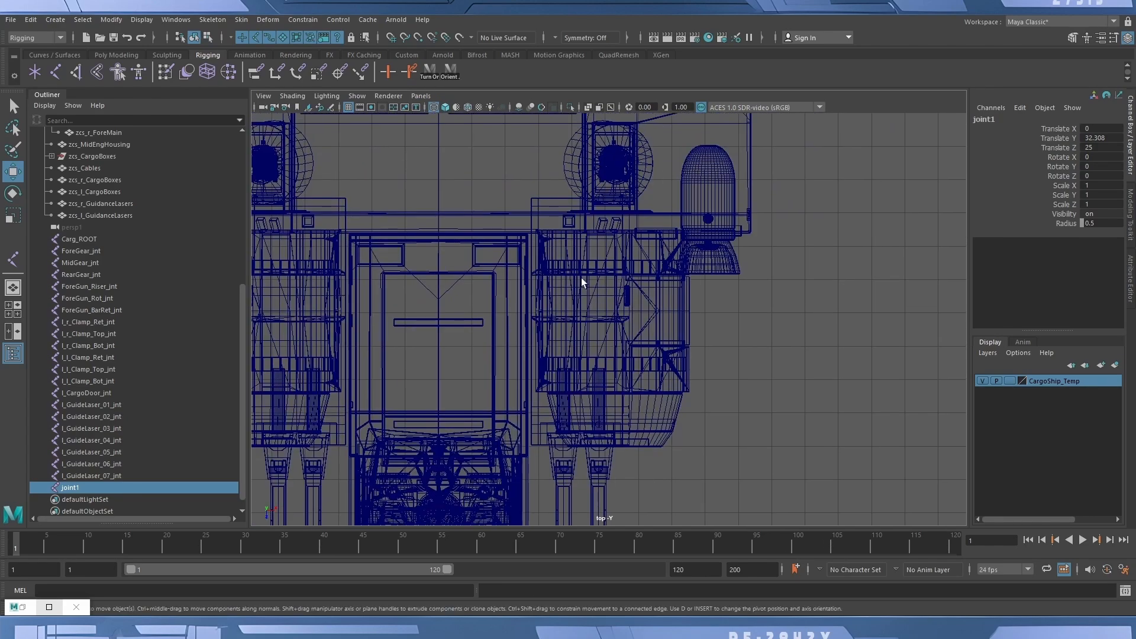
scroll(728, 380, "up", 4)
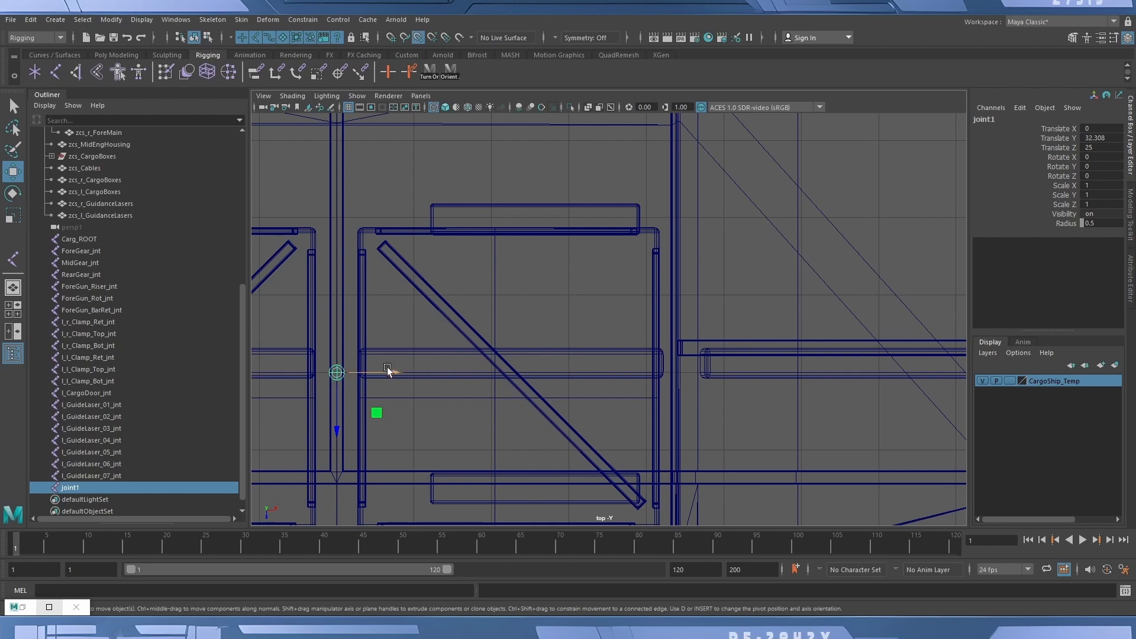
left_click_drag(388, 373, 561, 379)
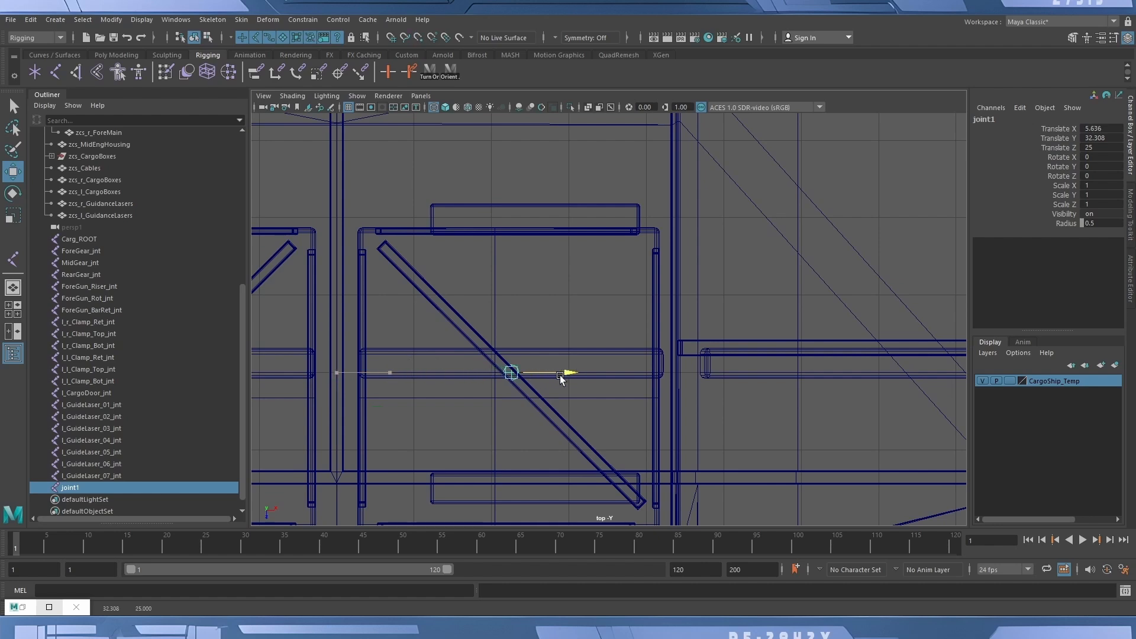
Try snapping joint1 to the left cargo box's centre line, and return it to Translate X of about 5.613.
key("v")
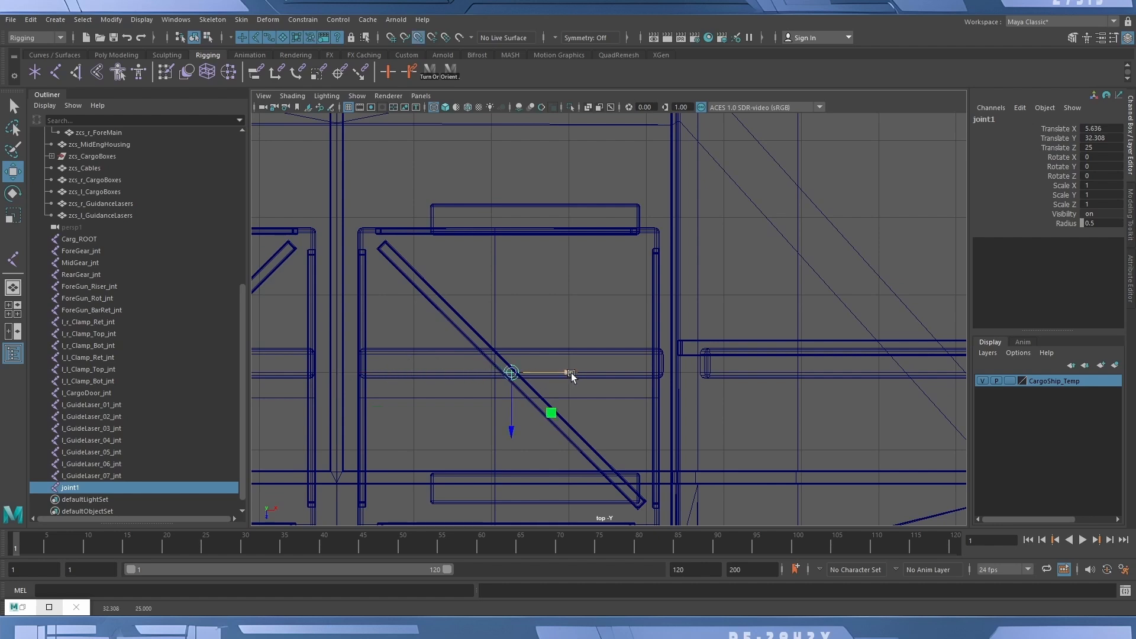
left_click_drag(572, 375, 506, 381)
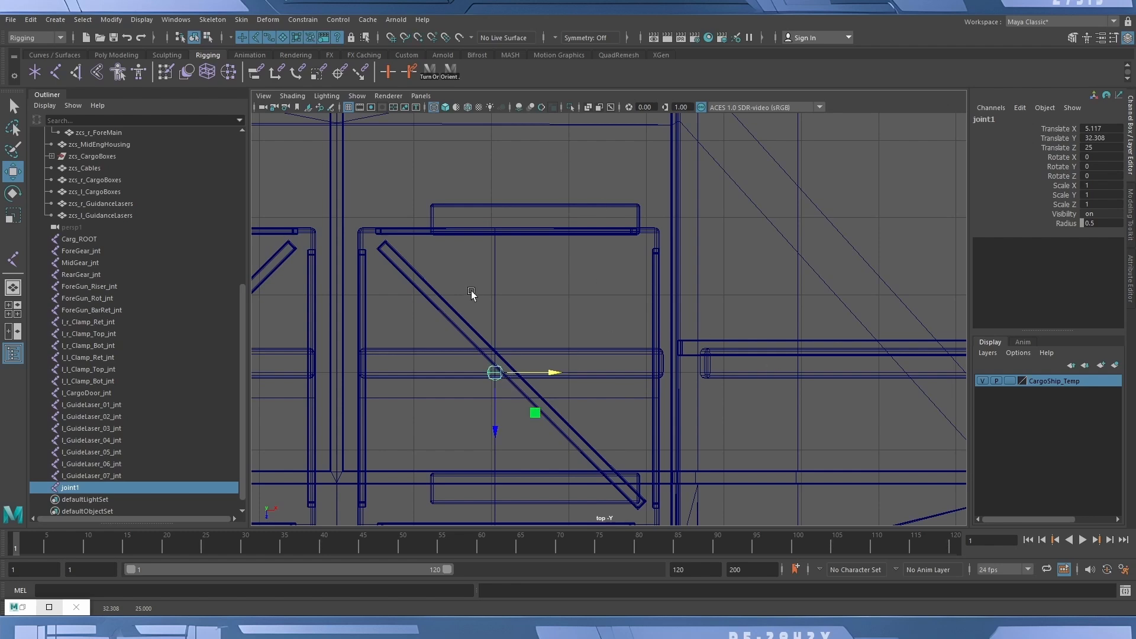
left_click_drag(553, 374, 569, 382)
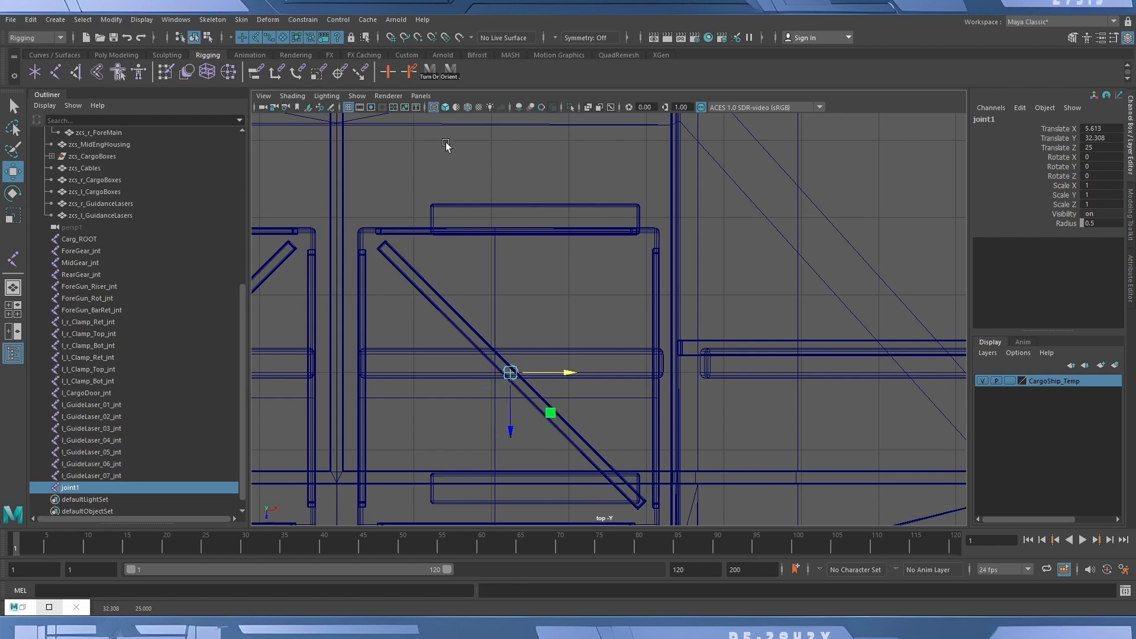
left_click(421, 96)
mouse_move(451, 109)
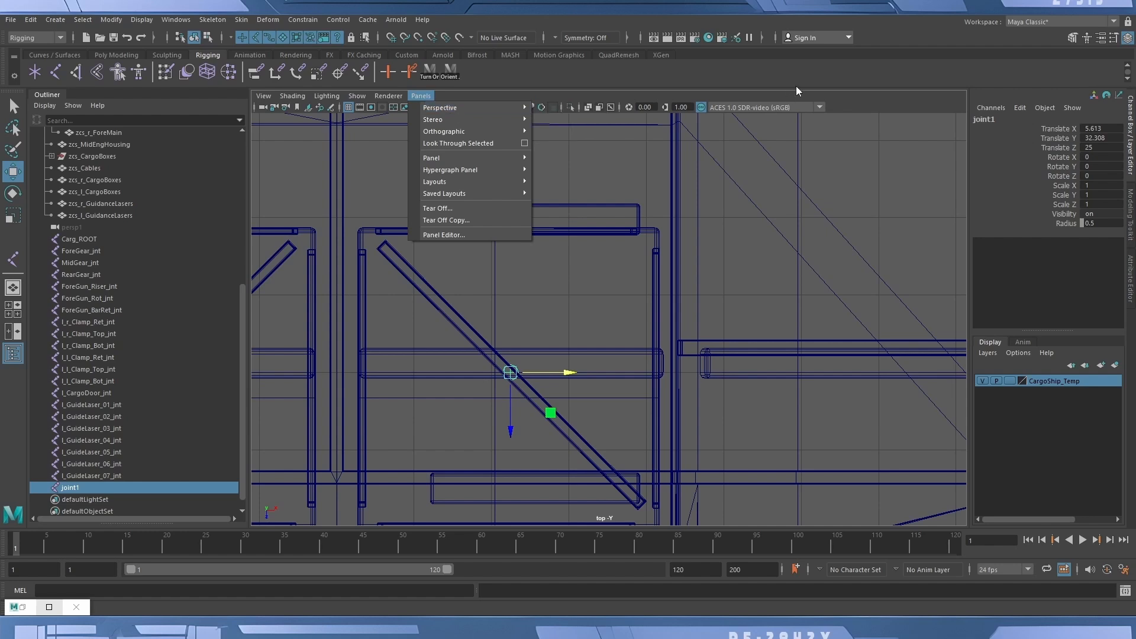
left_click(469, 341)
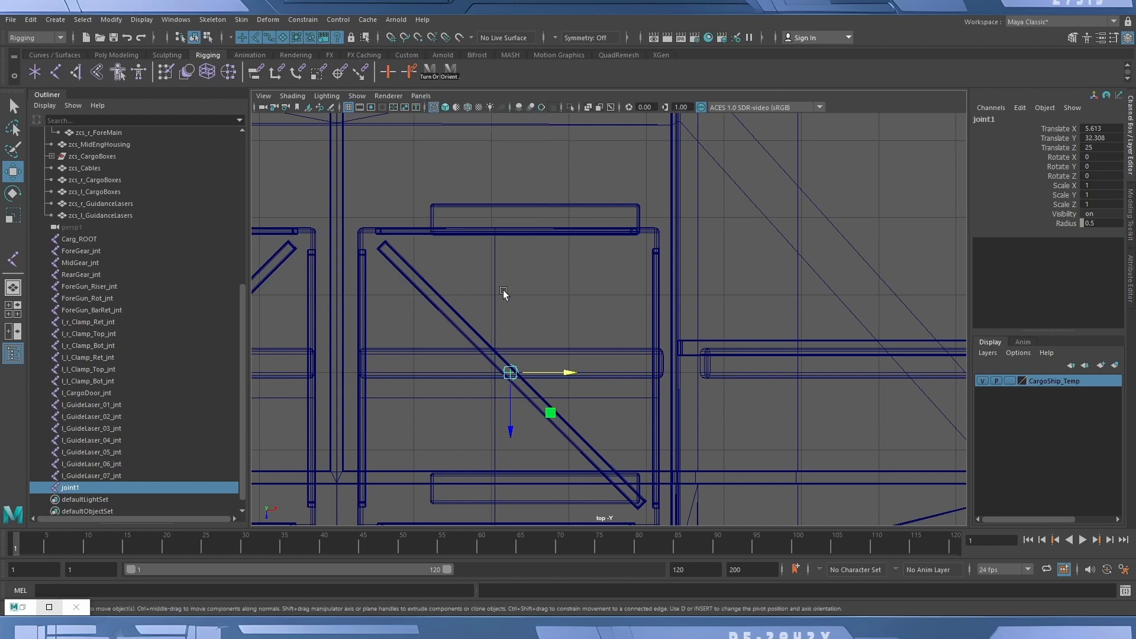
Select and frame zcs_l_CargoBoxes in the top view to check joint1 against the box's diagonal brace and centre lines.
right_click_drag(421, 307, 585, 374, "alt")
middle_click_drag(562, 394, 693, 294, "alt")
right_click_drag(557, 339, 652, 365, "alt")
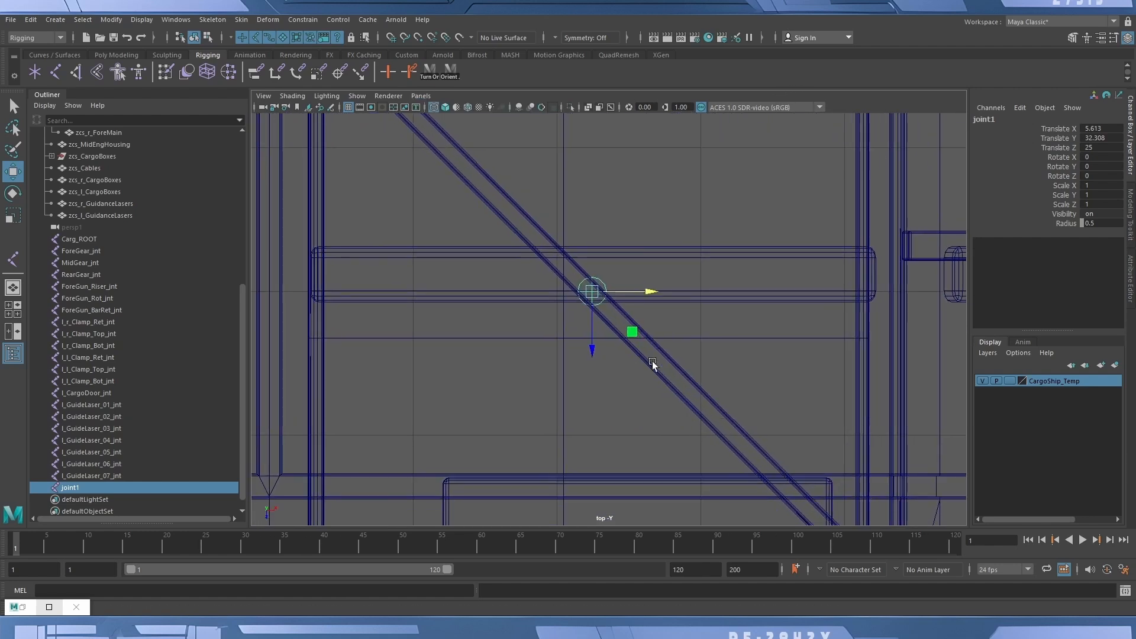
left_click(565, 173)
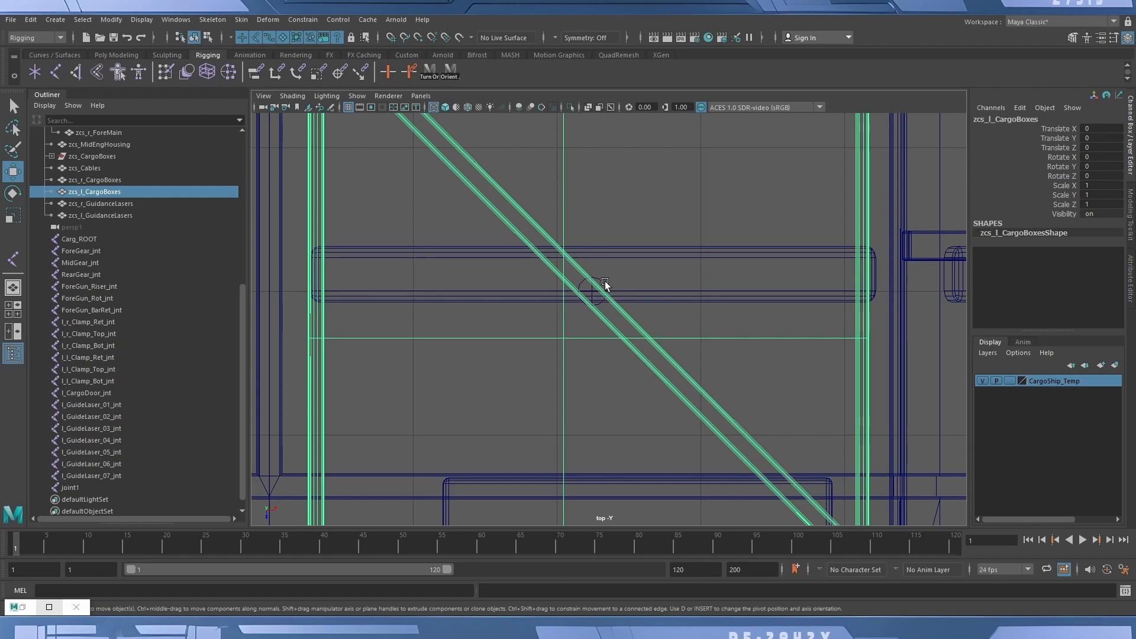
key("f")
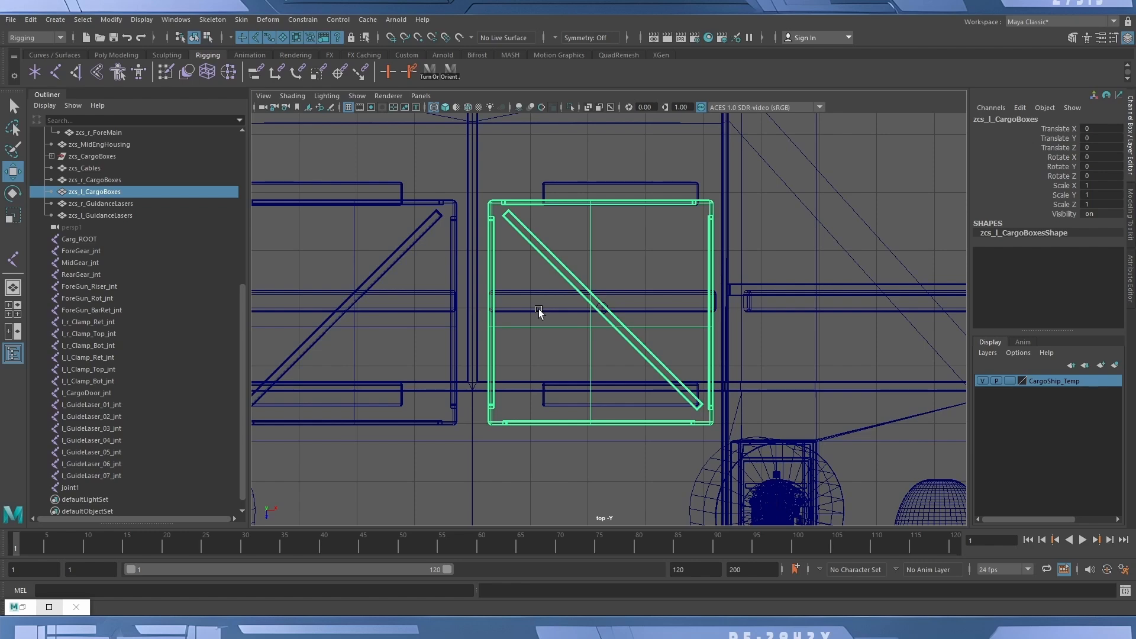
right_click_drag(539, 313, 758, 327, "alt")
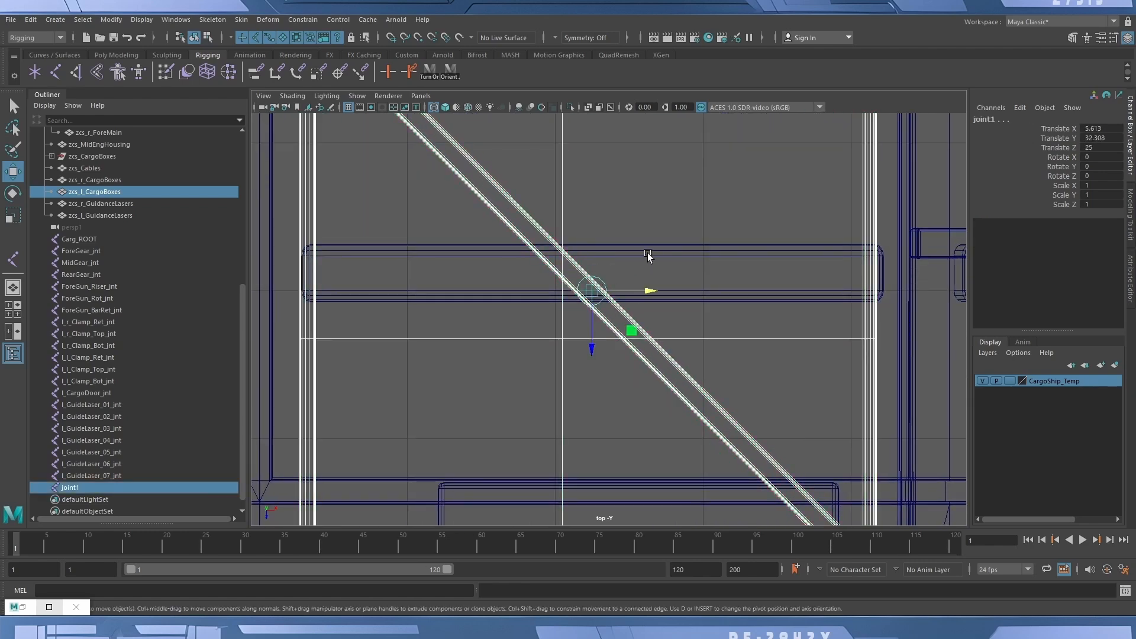
Duplicate zcs_l_CargoBoxes and unparent the copy from its group.
left_click(510, 213)
left_click(521, 203)
key("ctrl+d")
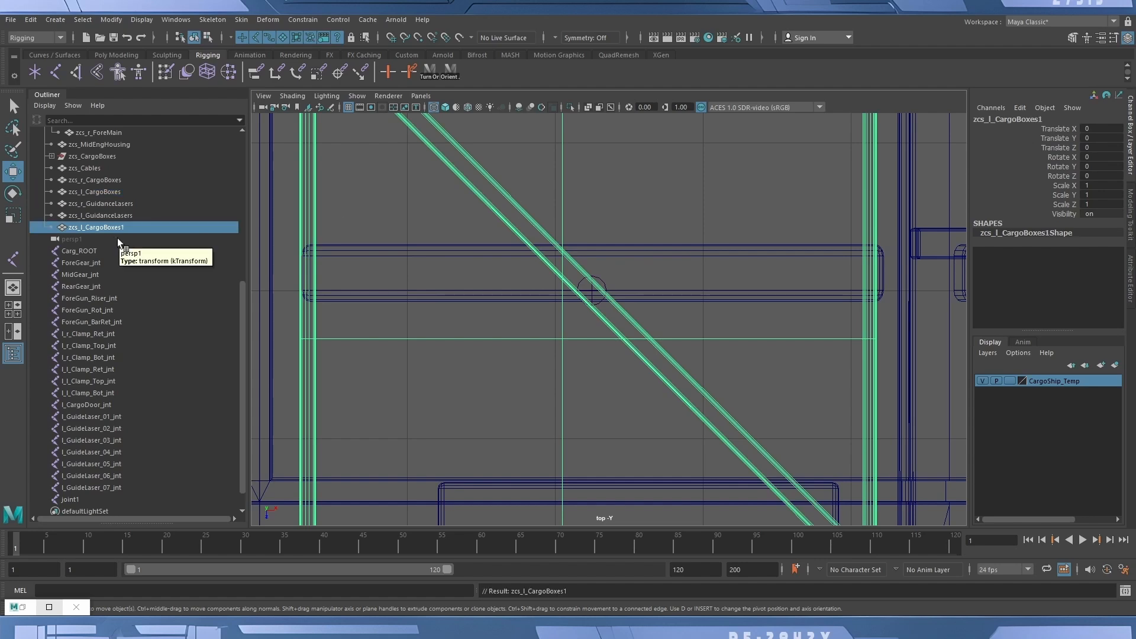
key("shift+p")
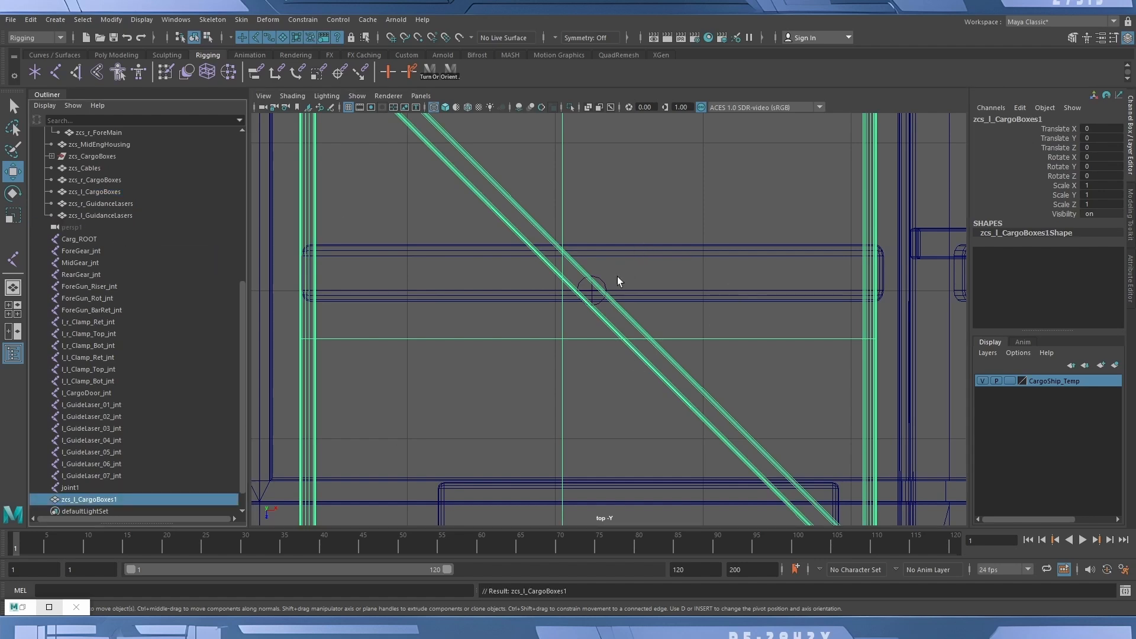
Isolate the duplicated cargo boxes together with joint1 in the top view and reselect the duplicate.
left_click(600, 285, "shift")
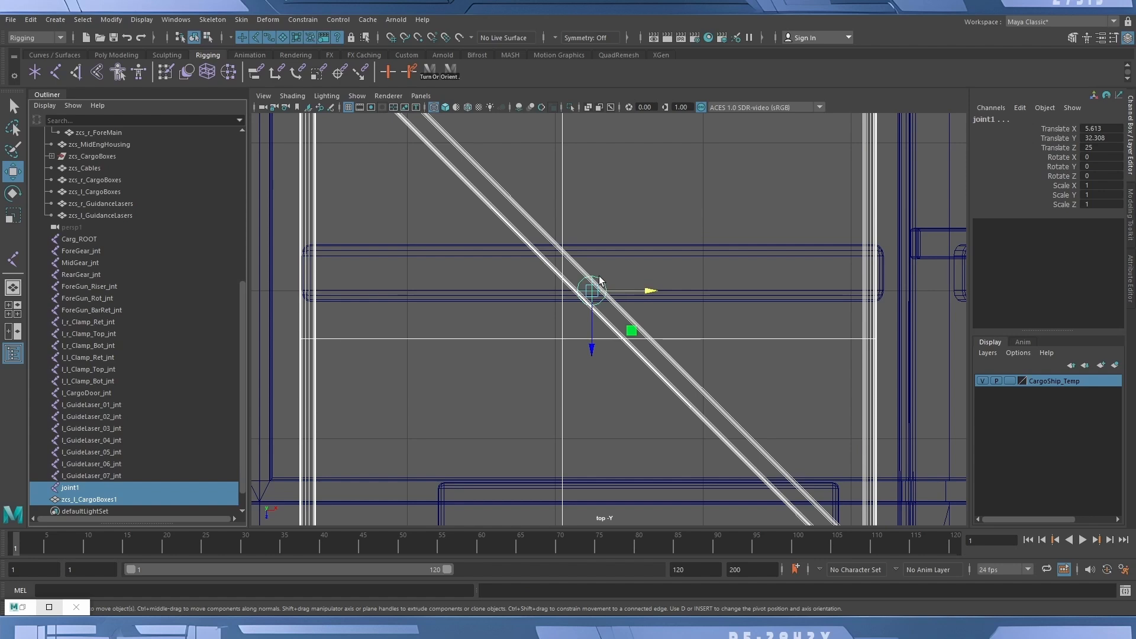
left_click(570, 107)
left_click(720, 319)
left_click(718, 337)
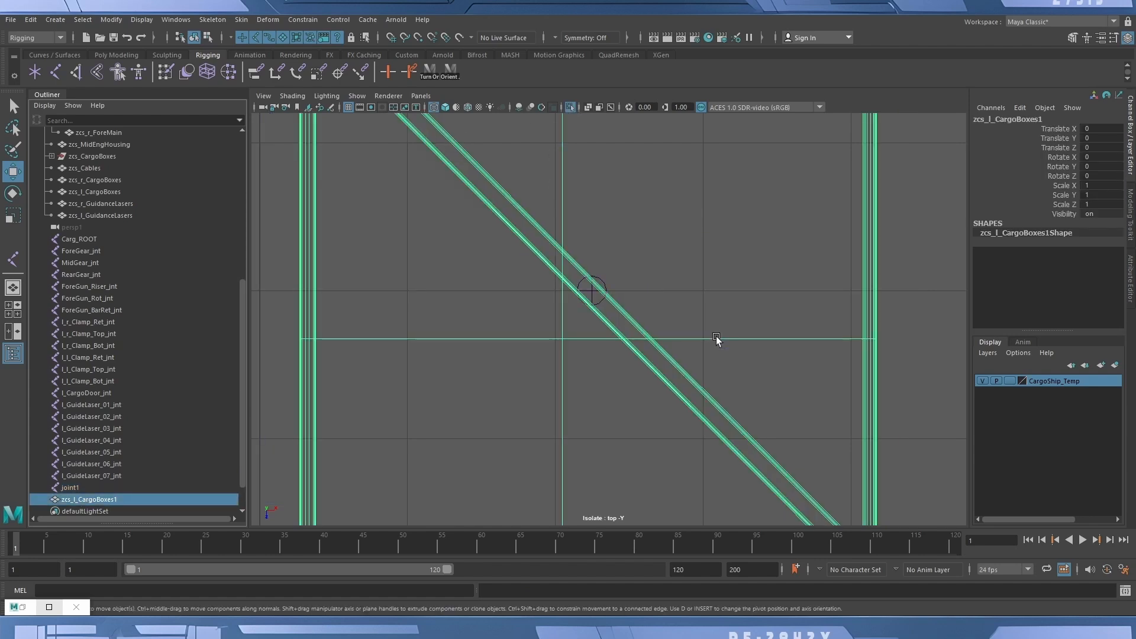
Switch the duplicated cargo boxes to edge selection and select an edge on the lengthwise centre line.
right_click(716, 336)
left_click(713, 269)
left_click(561, 148)
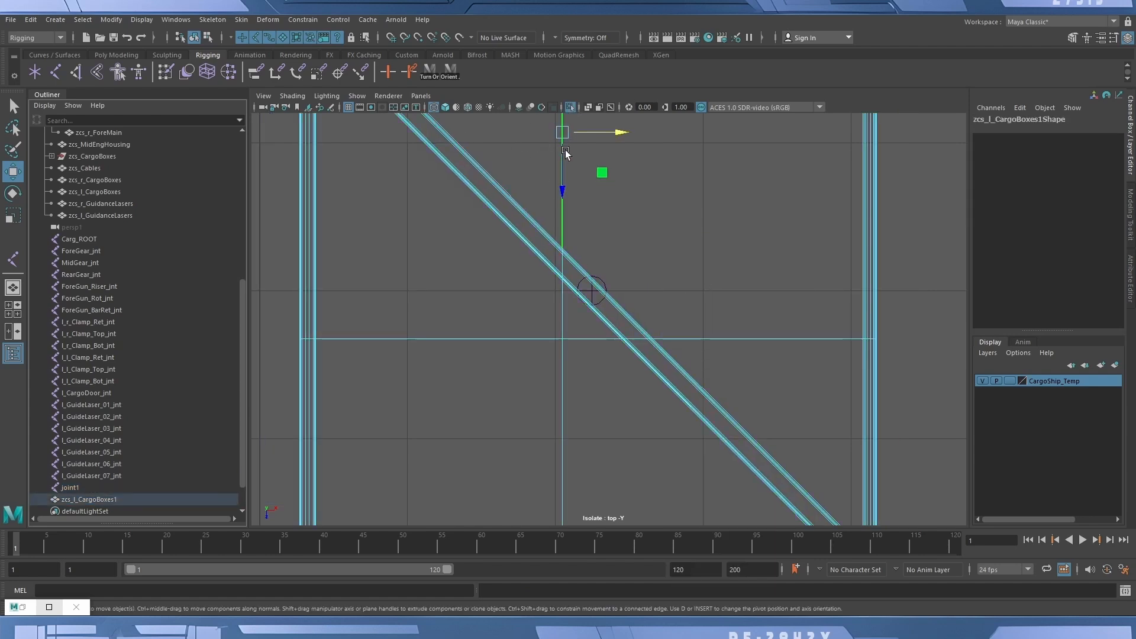
scroll(581, 407, "down", 3)
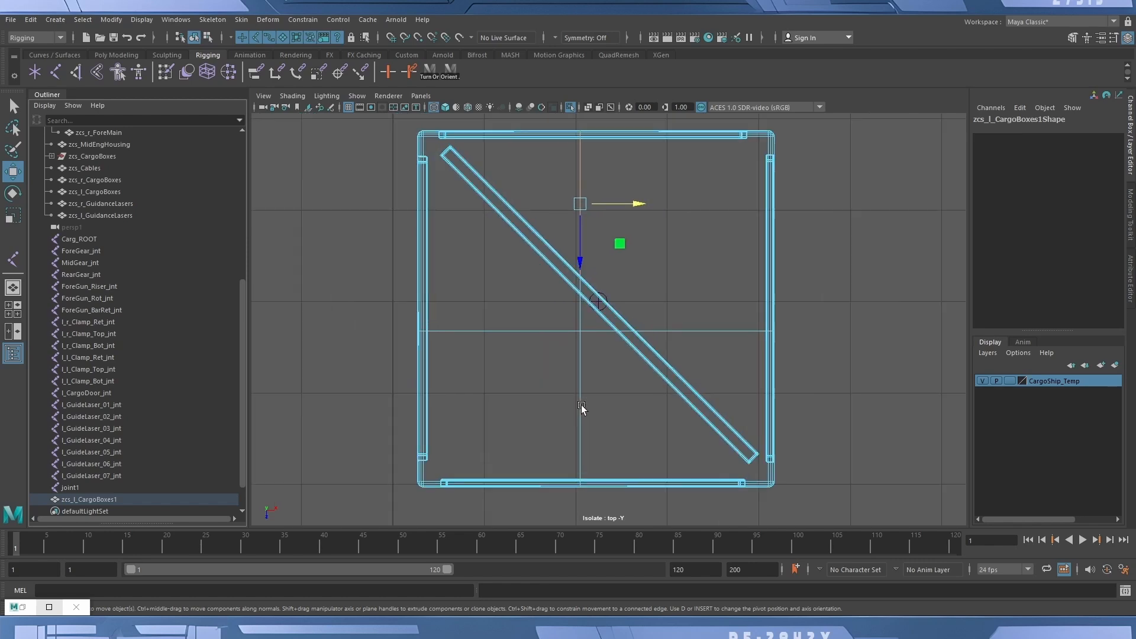
left_click(581, 406)
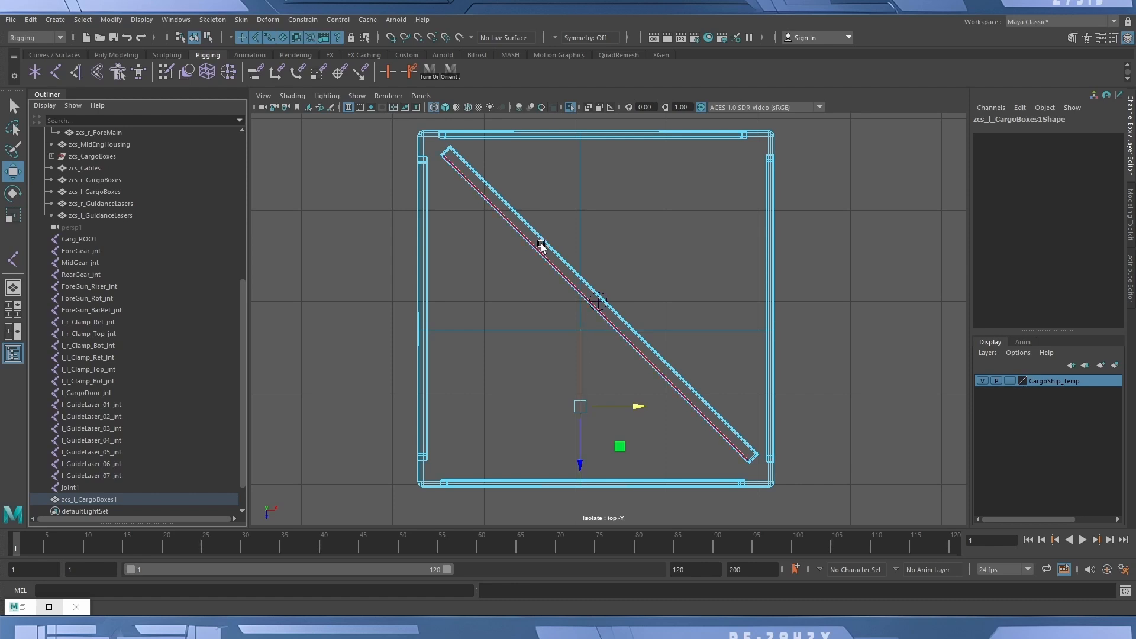
Switch to the persp1 view and frame the selected centre-line edge of the duplicated cargo boxes.
left_click(419, 96)
mouse_move(471, 110)
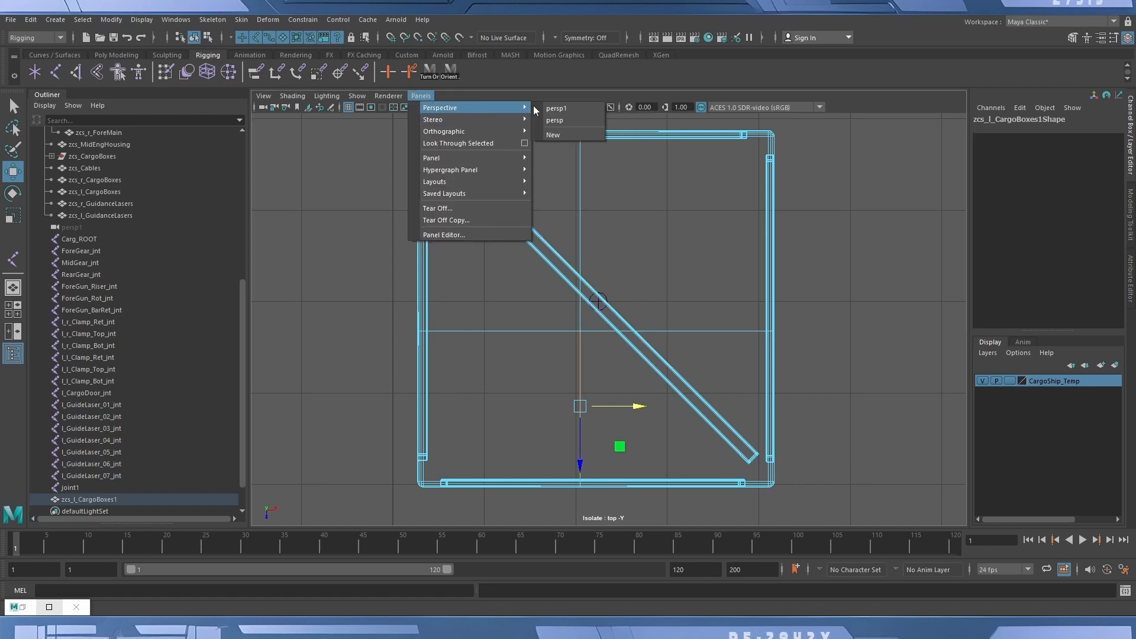
left_click(571, 111)
left_click_drag(575, 170, 469, 347, "alt")
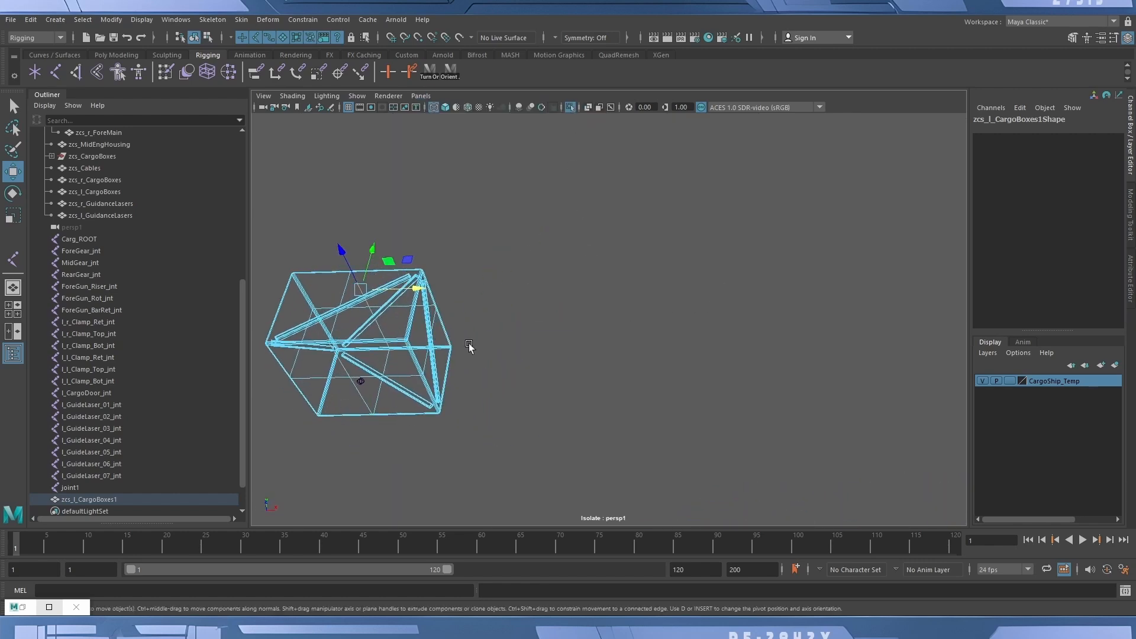
key("f")
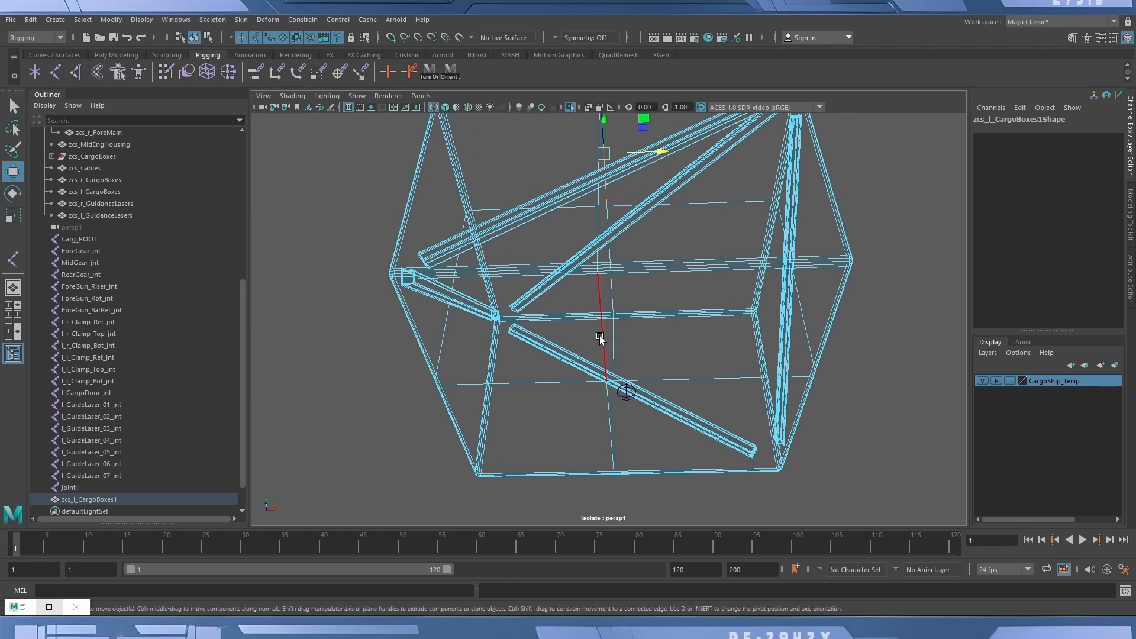
Delete the lengthwise centre-line edges across the underside of the duplicated cargo box.
double_click(600, 336)
left_click(668, 297)
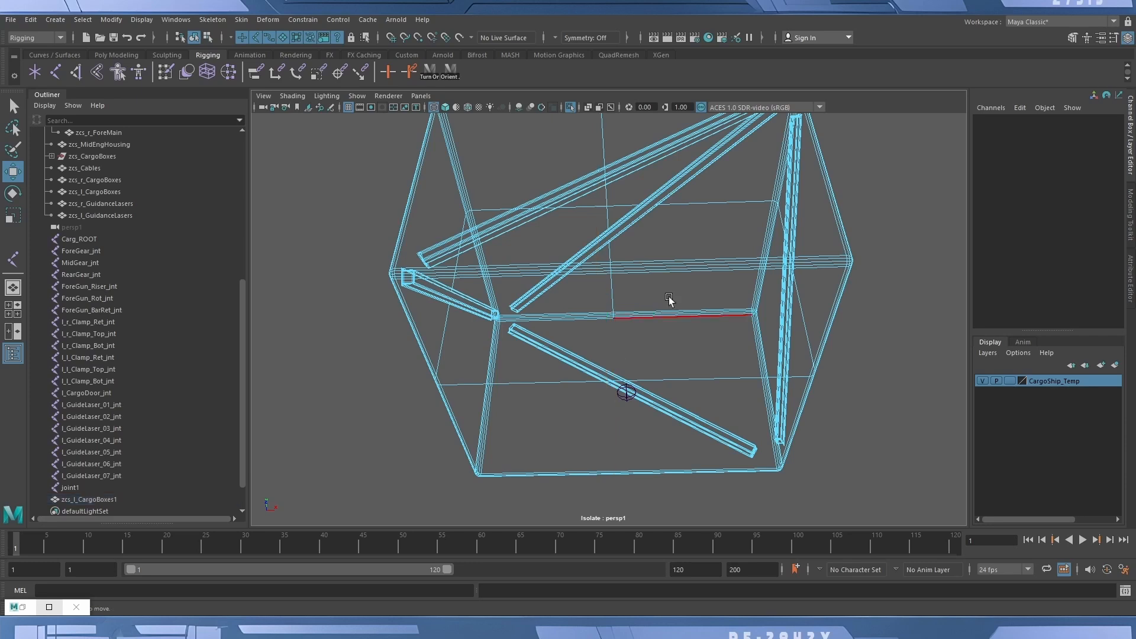
right_click_drag(675, 273, 641, 264)
left_click_drag(541, 166, 667, 381)
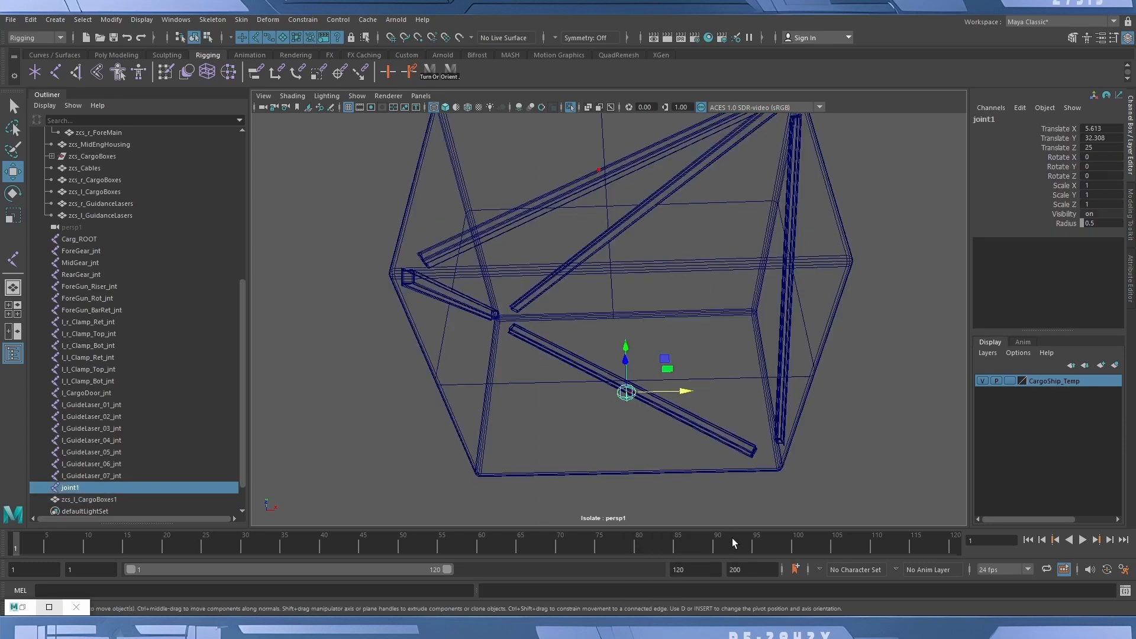
key("Delete")
key("ctrl+z")
Delete the leftover centre-line vertices on the underside of the duplicated cargo box.
left_click(647, 269)
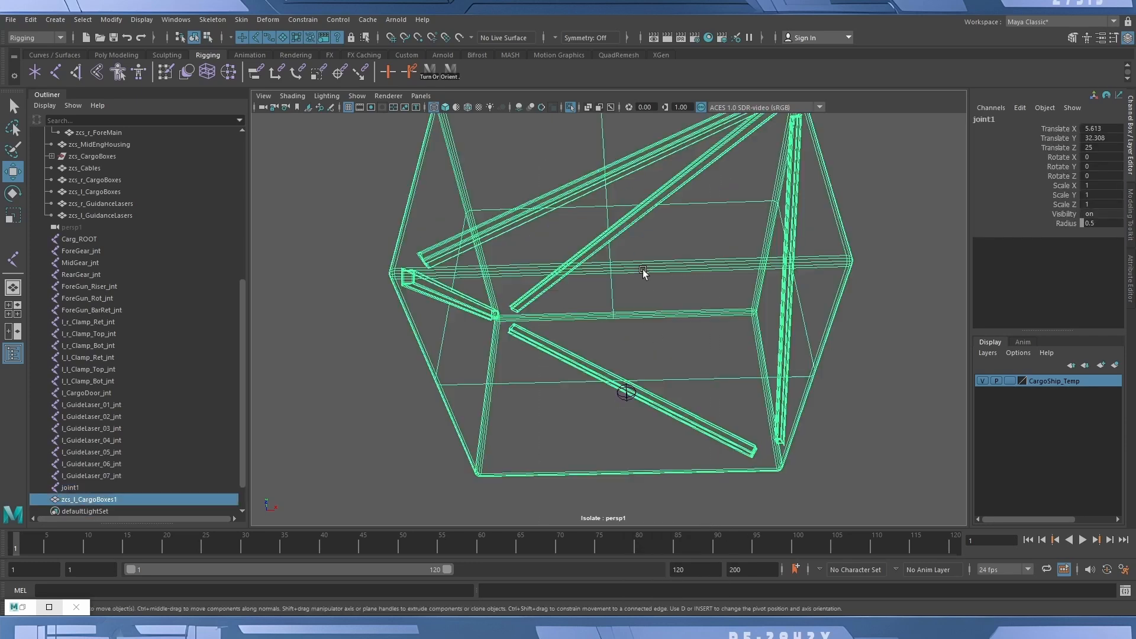
right_click_drag(610, 269, 579, 217)
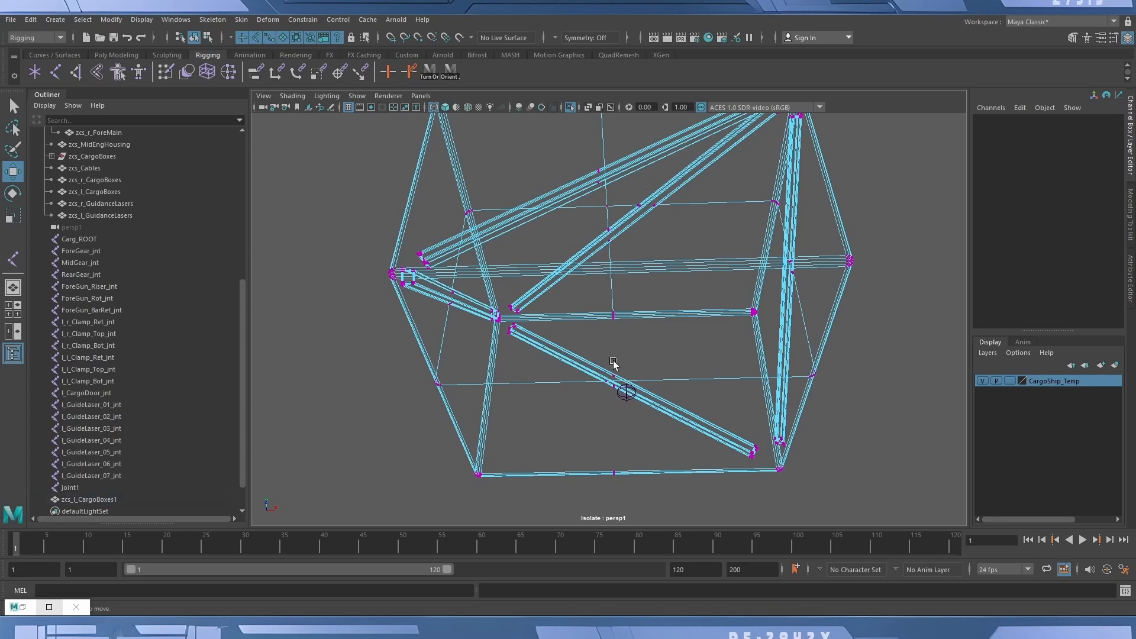
left_click_drag(665, 399, 549, 505, "alt")
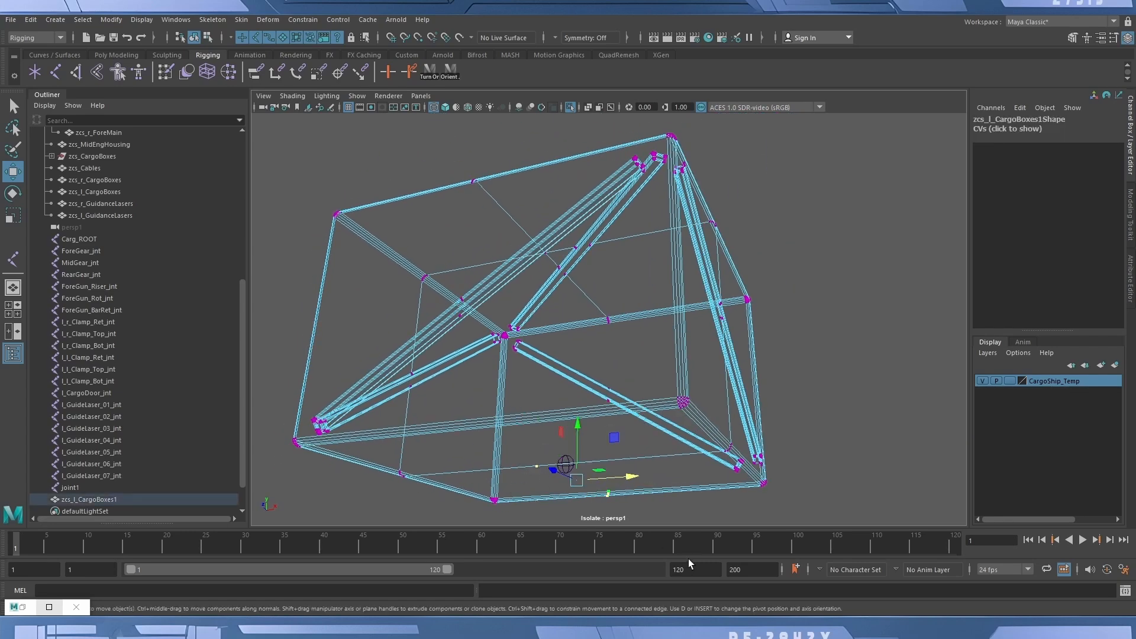
left_click(572, 451)
left_click_drag(572, 453, 521, 379, "alt")
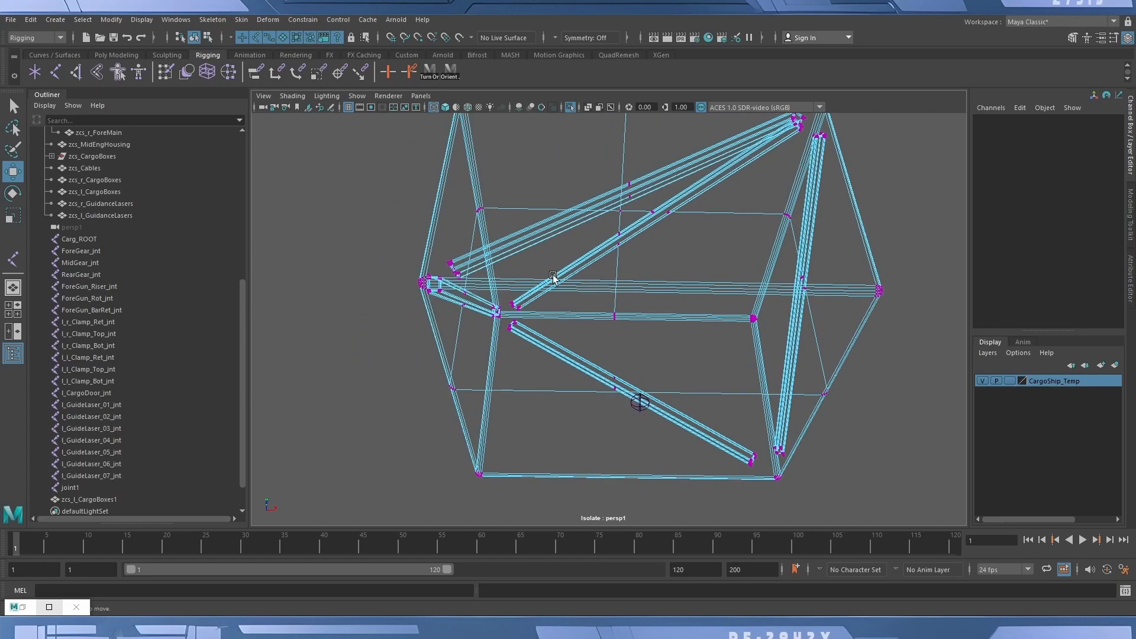
Insert a single evenly spaced edge loop lengthwise down the middle of the box's underside, with the number of edge loops set to 1.
left_click(407, 55)
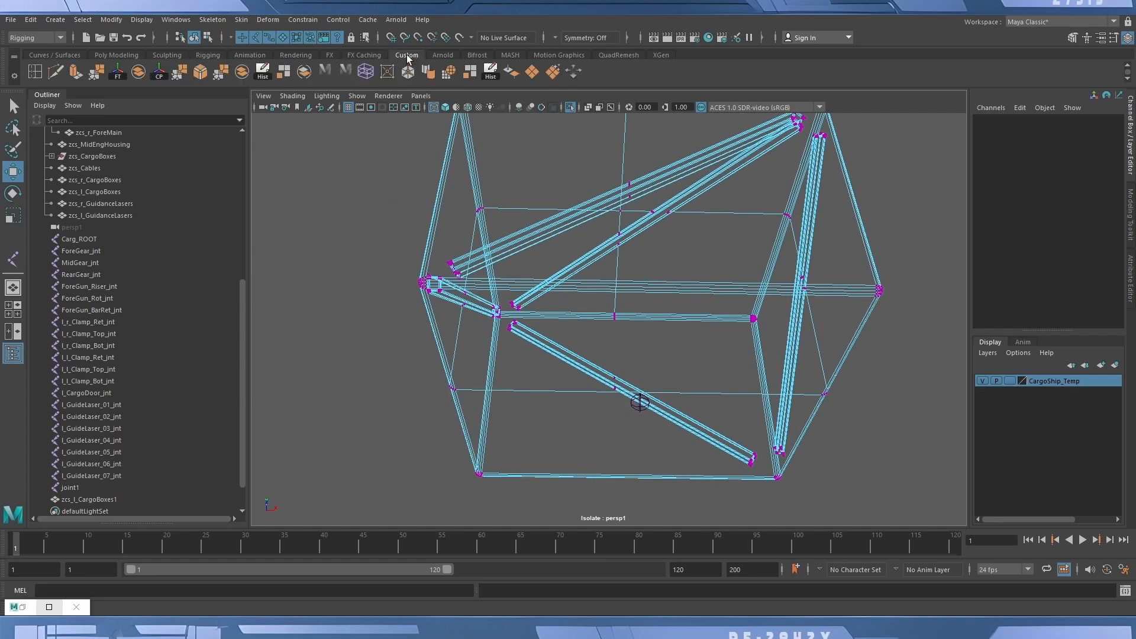
double_click(36, 72)
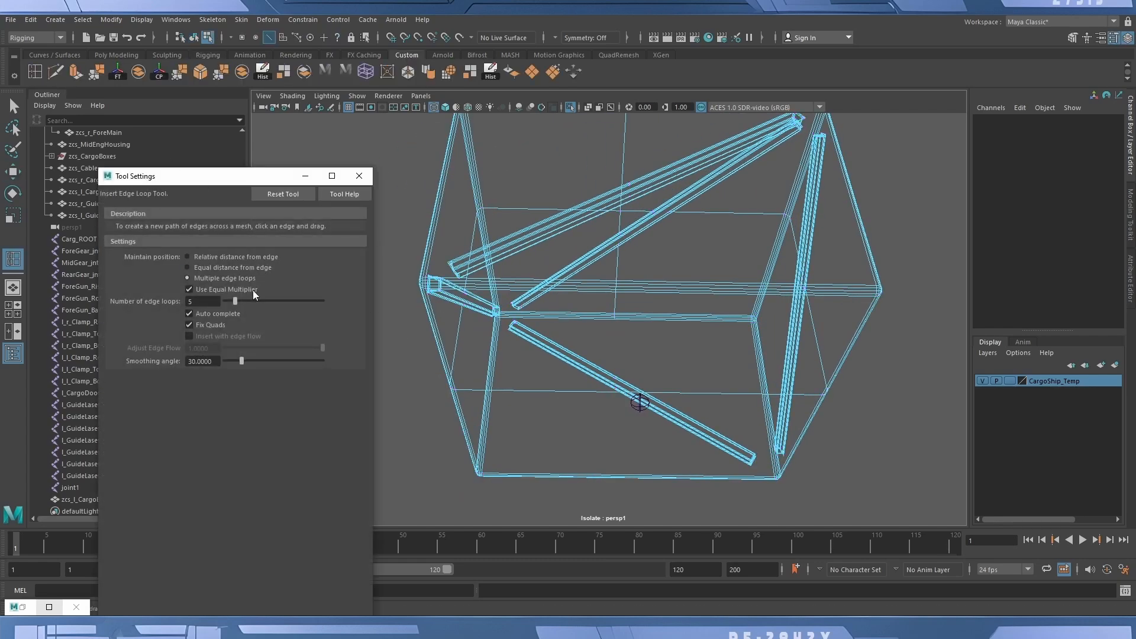
left_click_drag(210, 302, 131, 283)
type("1")
key("Return")
left_click(665, 392)
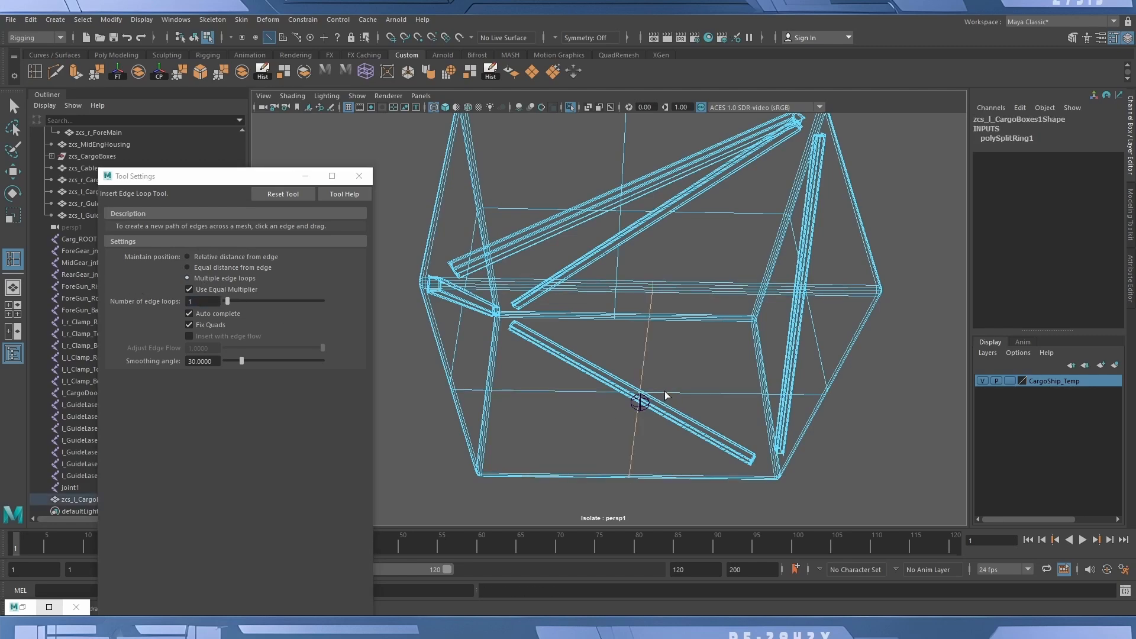
left_click_drag(676, 400, 669, 421, "alt")
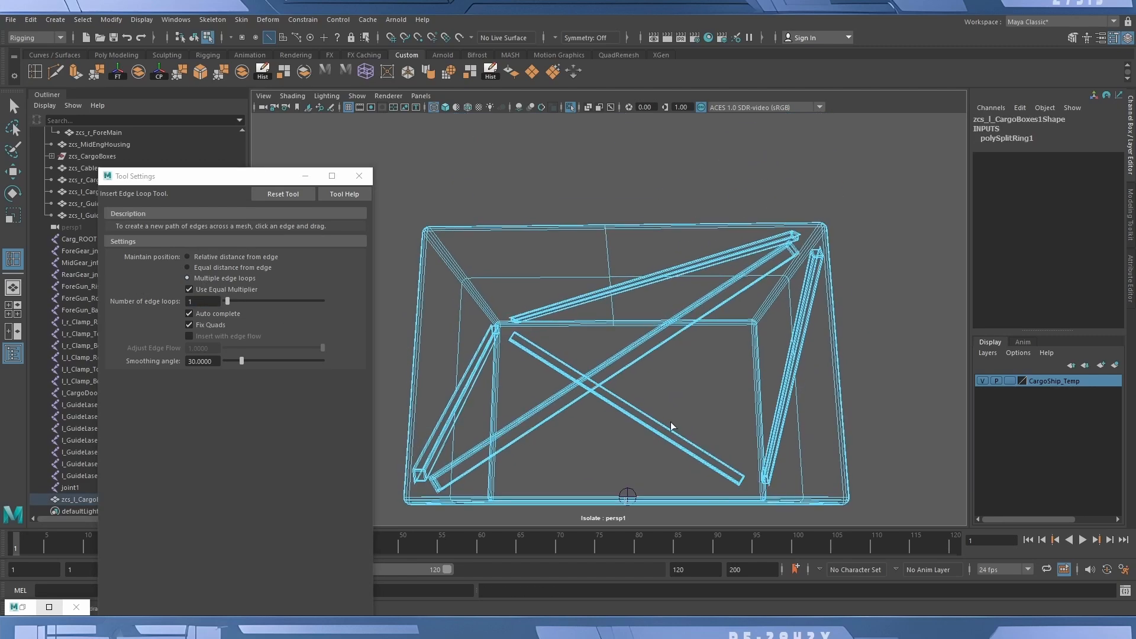
Switch to the top view and zoom in on joint1 beside the new centre edge loop.
left_click(420, 96)
mouse_move(444, 132)
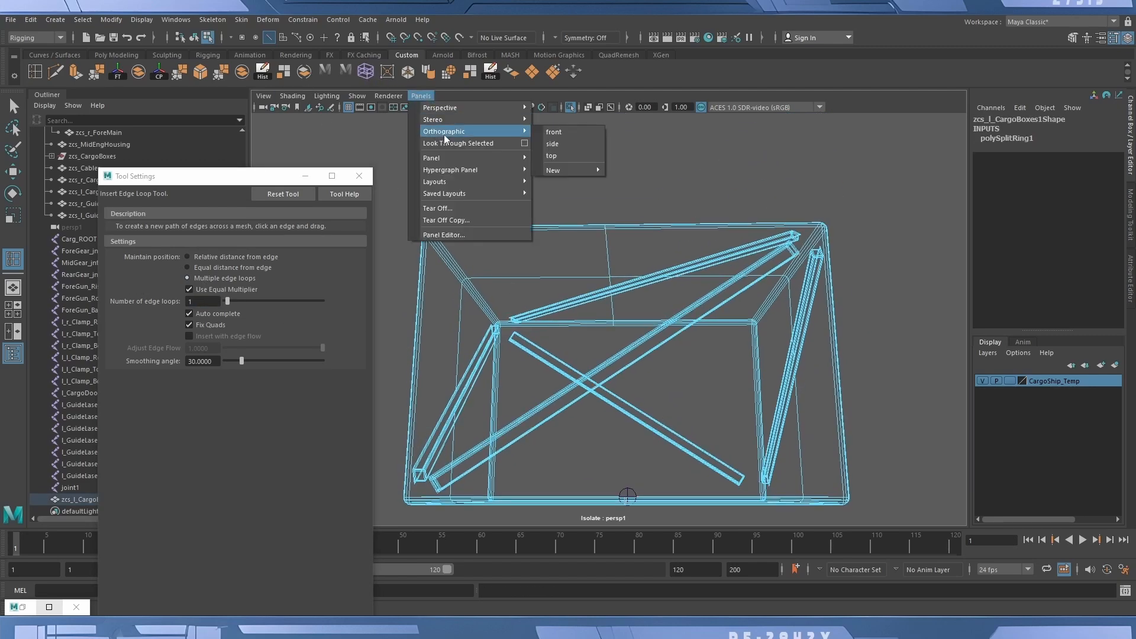
left_click(552, 153)
left_click(359, 175)
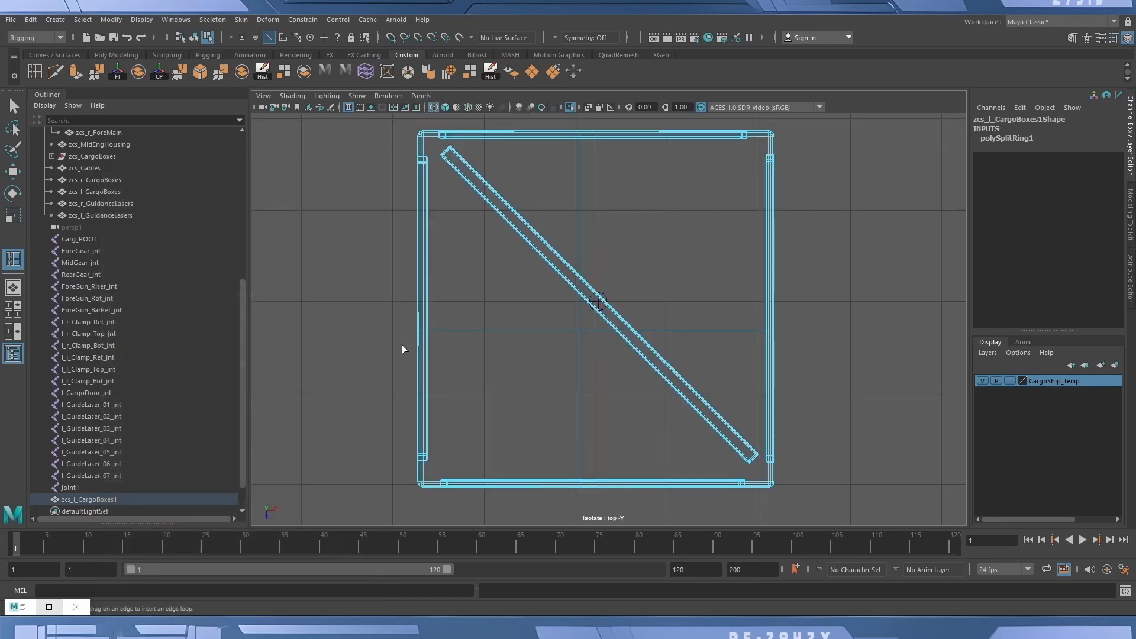
right_click_drag(402, 346, 878, 388, "alt")
middle_click_drag(546, 265, 608, 318, "alt")
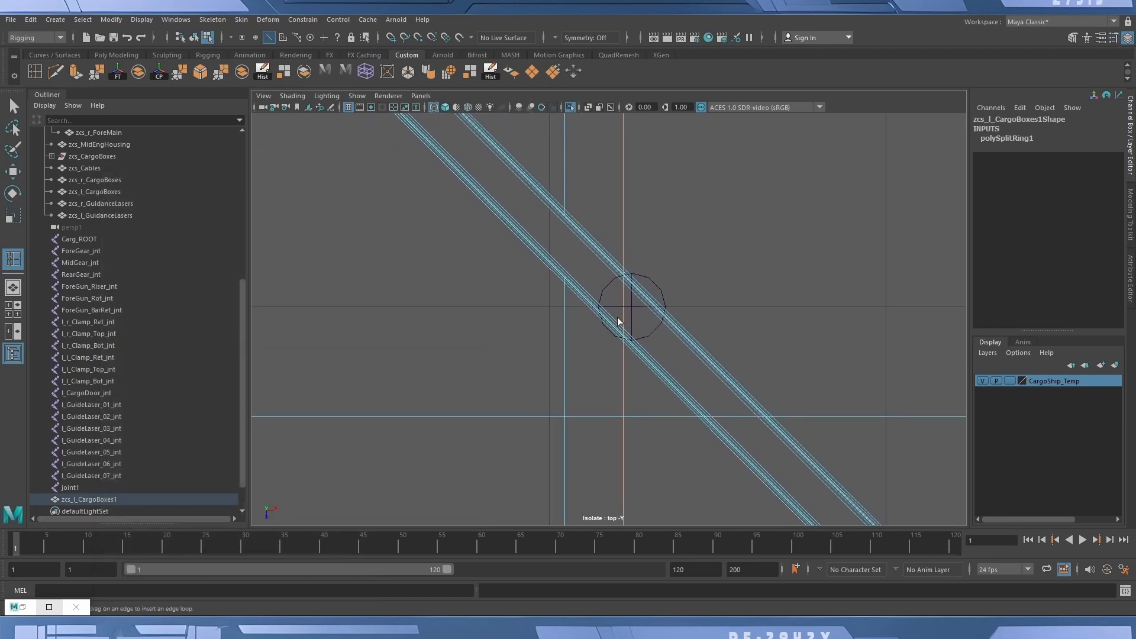
right_click_drag(617, 322, 867, 342, "alt")
key("w")
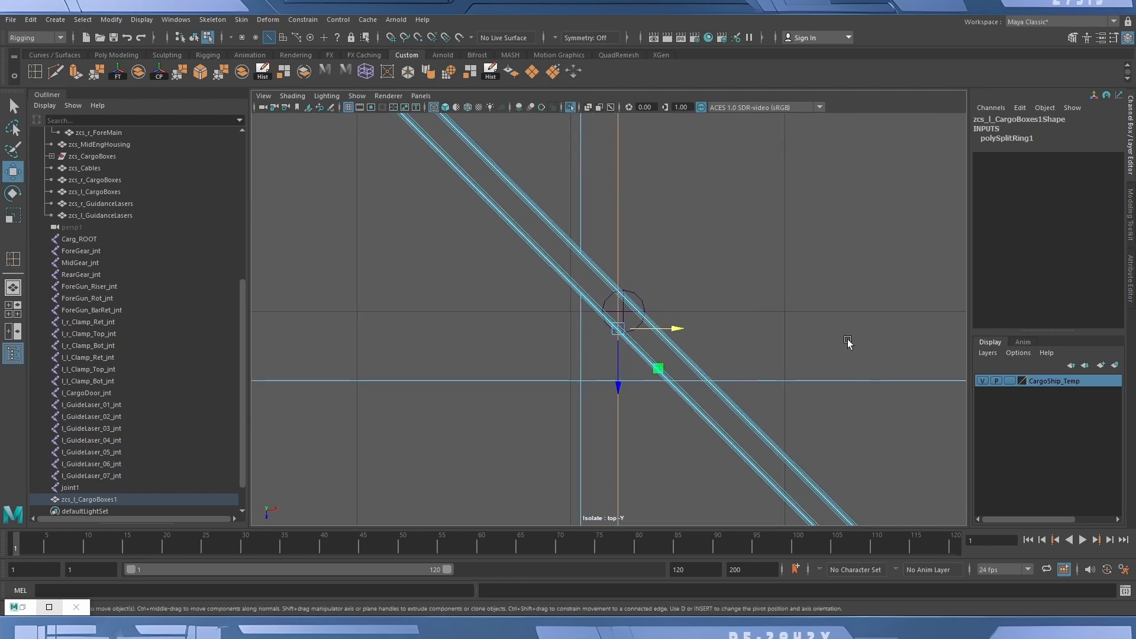
right_click_drag(586, 303, 865, 332, "alt")
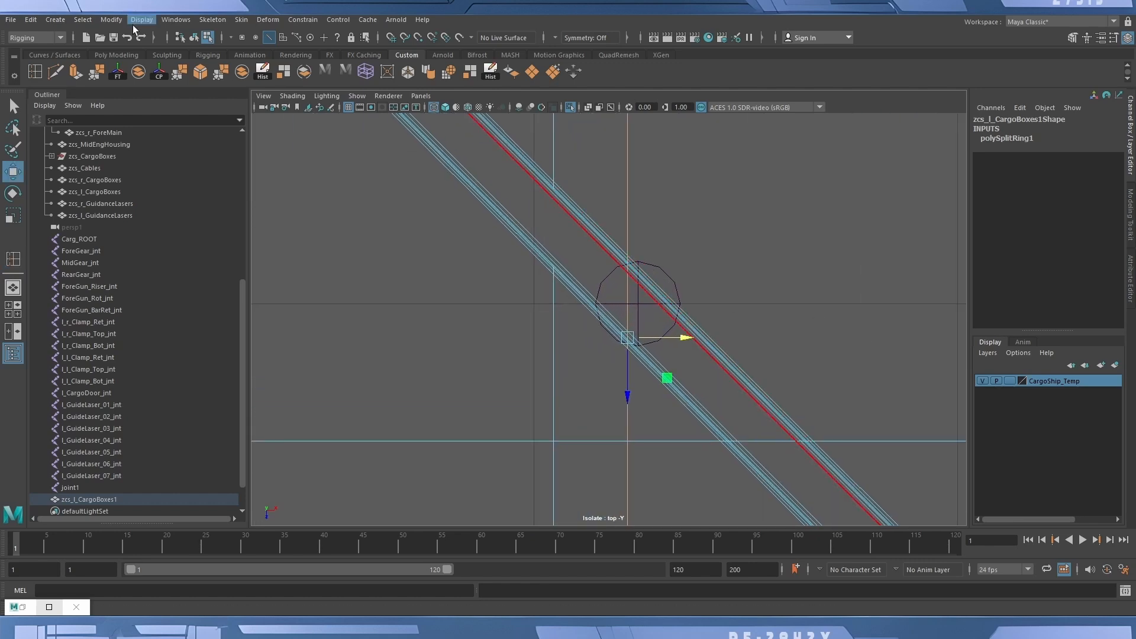
Move joint1 along X onto the new lengthwise edge loop, at Translate X 5.552.
left_click(194, 37)
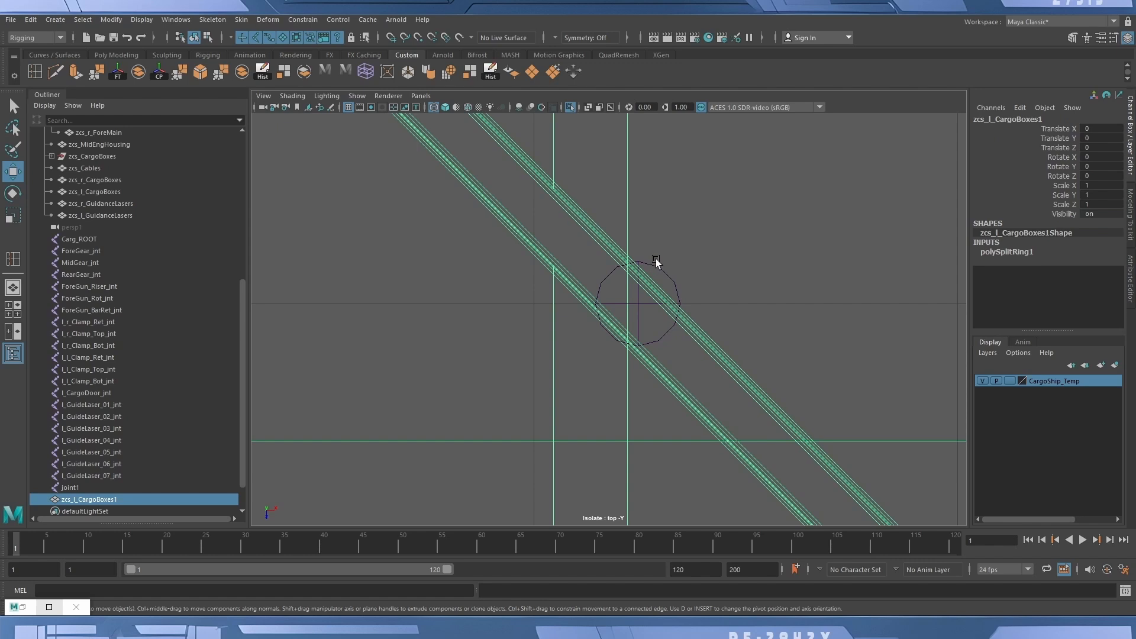
left_click(655, 263)
left_click(655, 270)
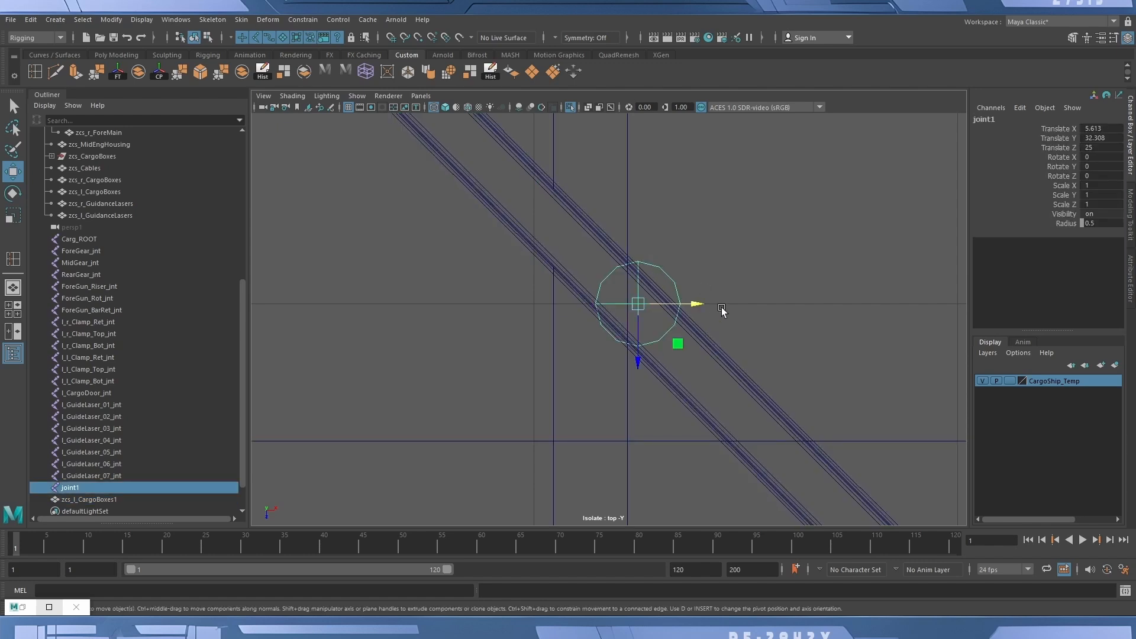
left_click_drag(698, 304, 609, 304)
scroll(732, 380, "down", 8)
key("v")
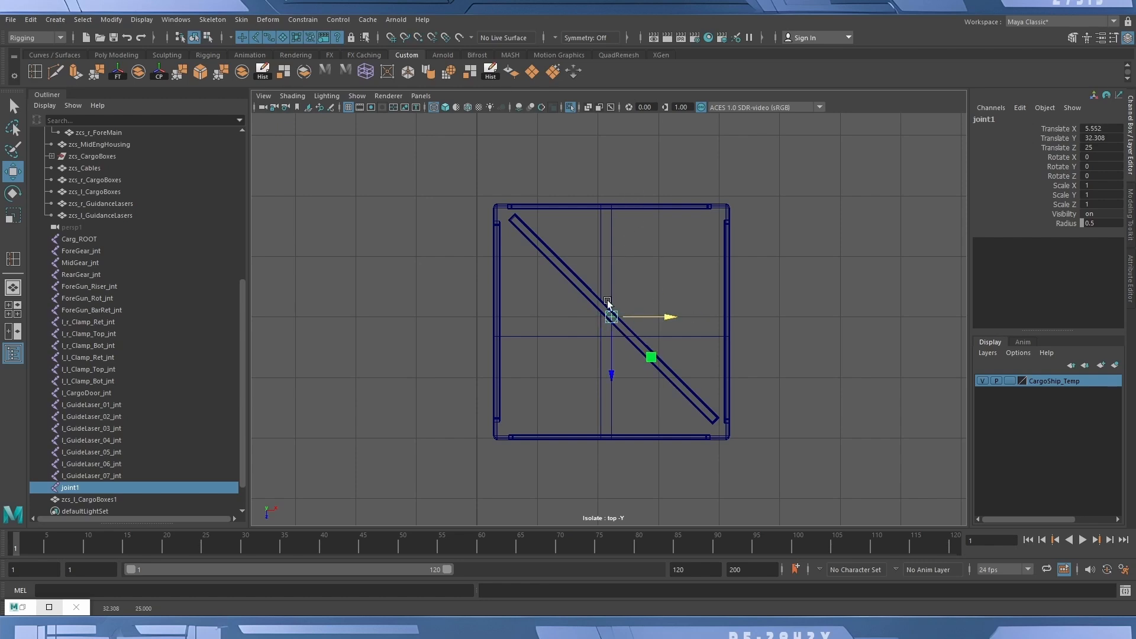
Return to the persp1 view in shaded display and delete the crosswise edges on the duplicated box's underside.
left_click(421, 96)
mouse_move(468, 108)
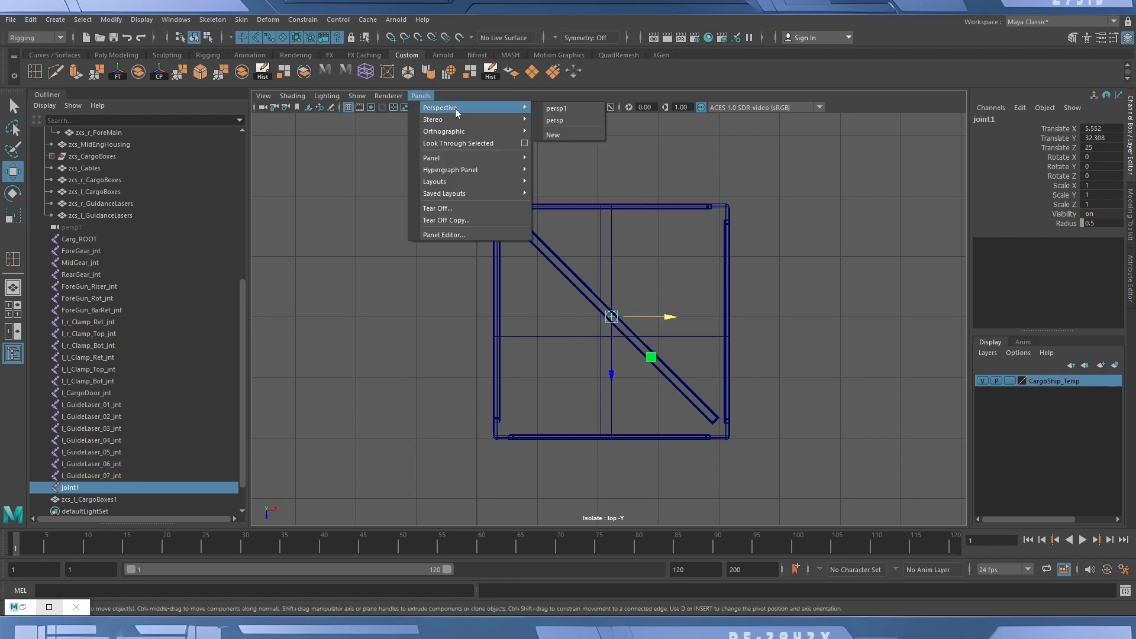
left_click(552, 110)
left_click_drag(541, 345, 538, 306, "alt")
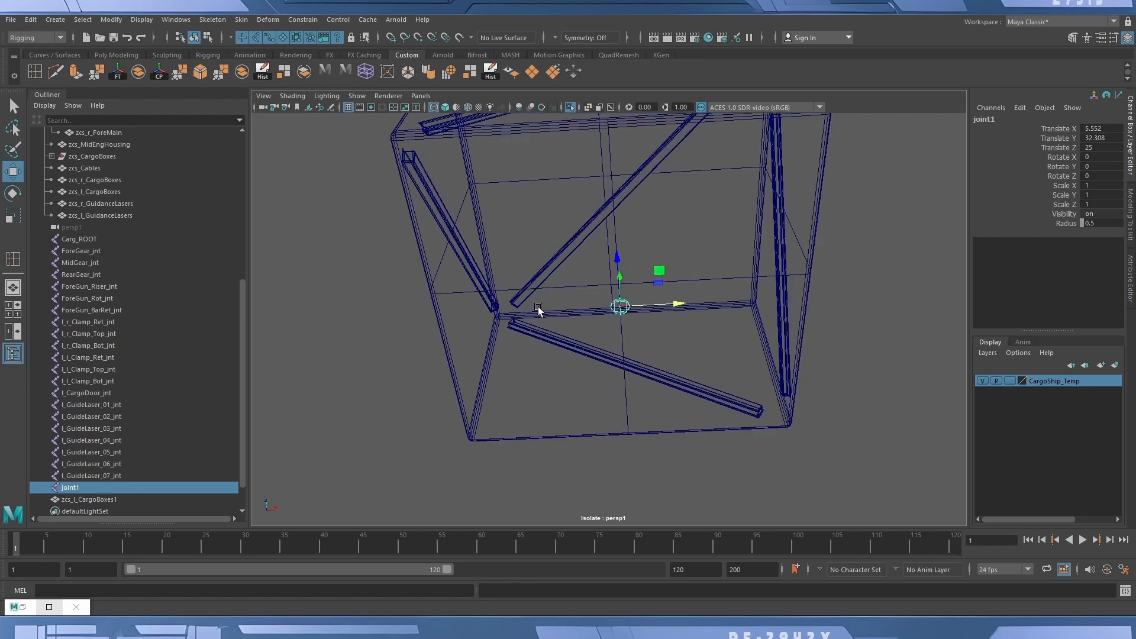
key("5")
left_click(561, 255)
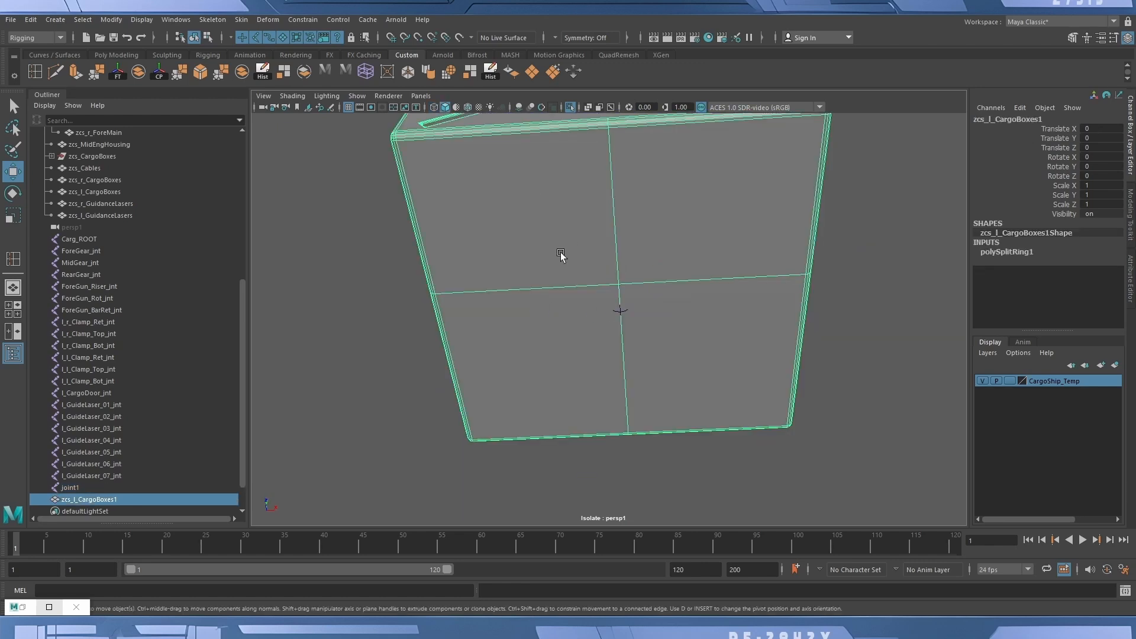
left_click_drag(561, 255, 553, 284, "alt")
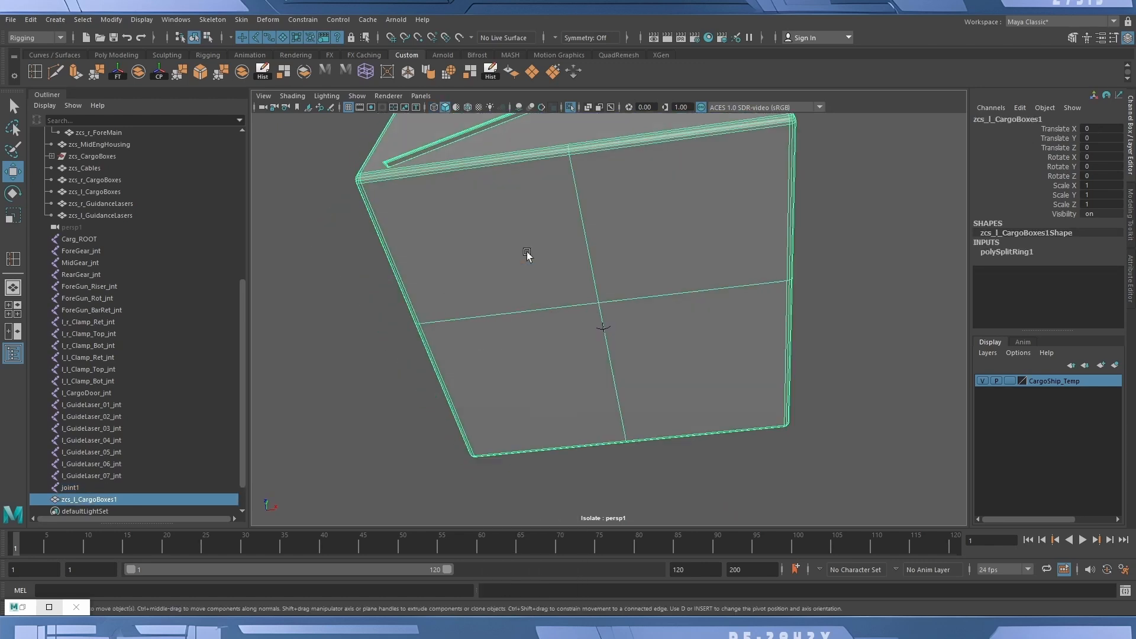
key("F10")
left_click(538, 305)
key("Delete")
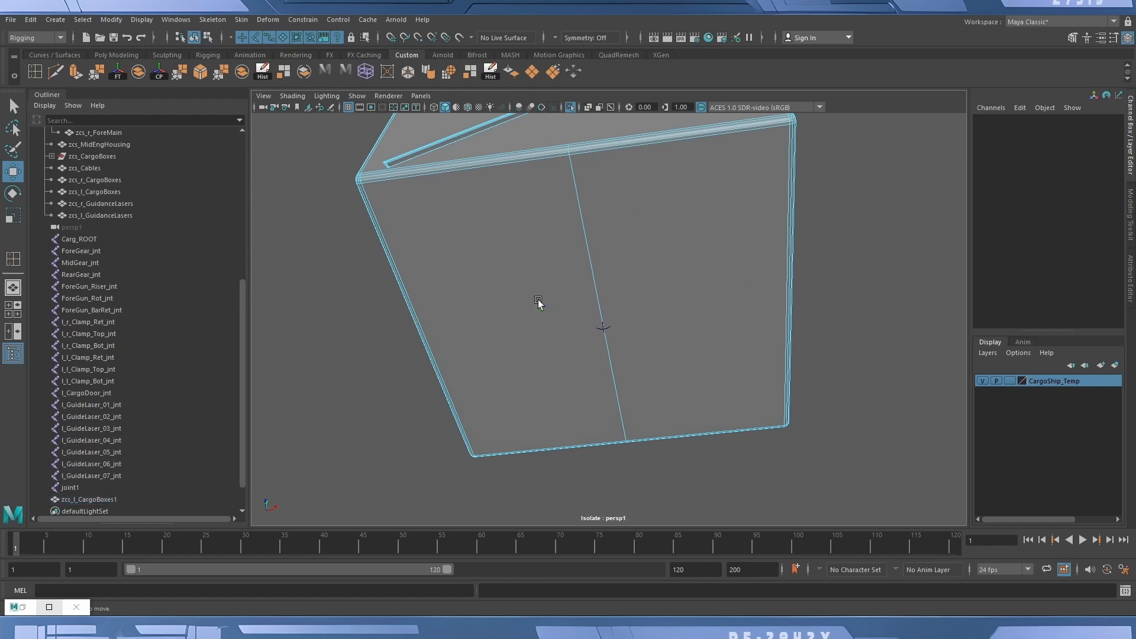
Delete the leftover vertex in the middle of the underside's lengthwise centre line.
right_click_drag(538, 300, 489, 294)
left_click_drag(541, 309, 526, 307, "alt")
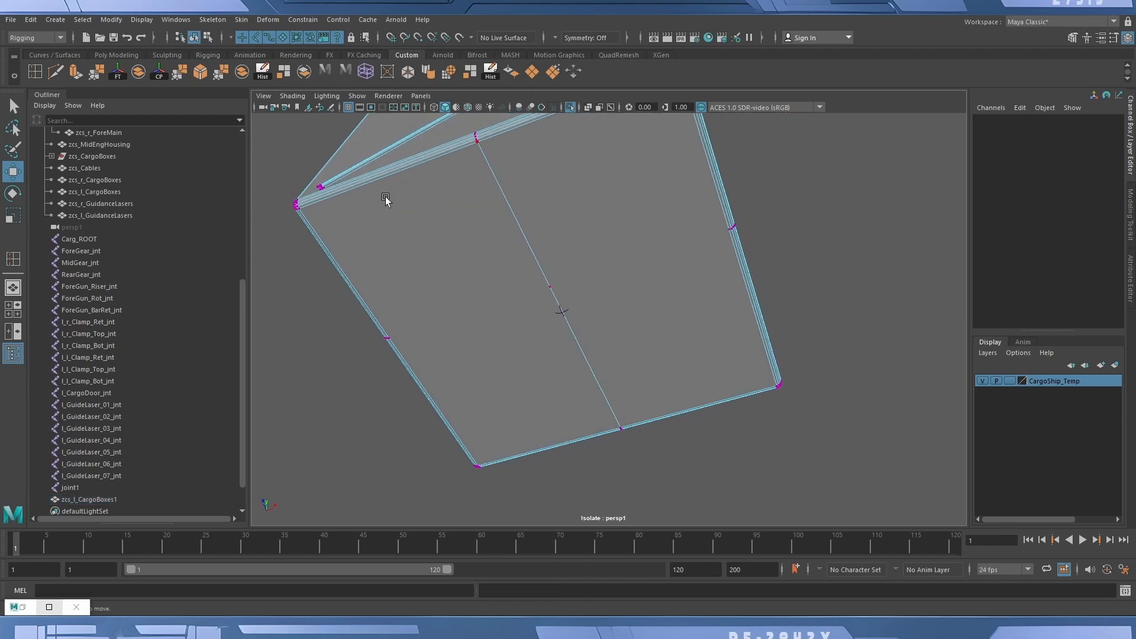
left_click_drag(385, 197, 484, 126)
left_click_drag(528, 242, 552, 294)
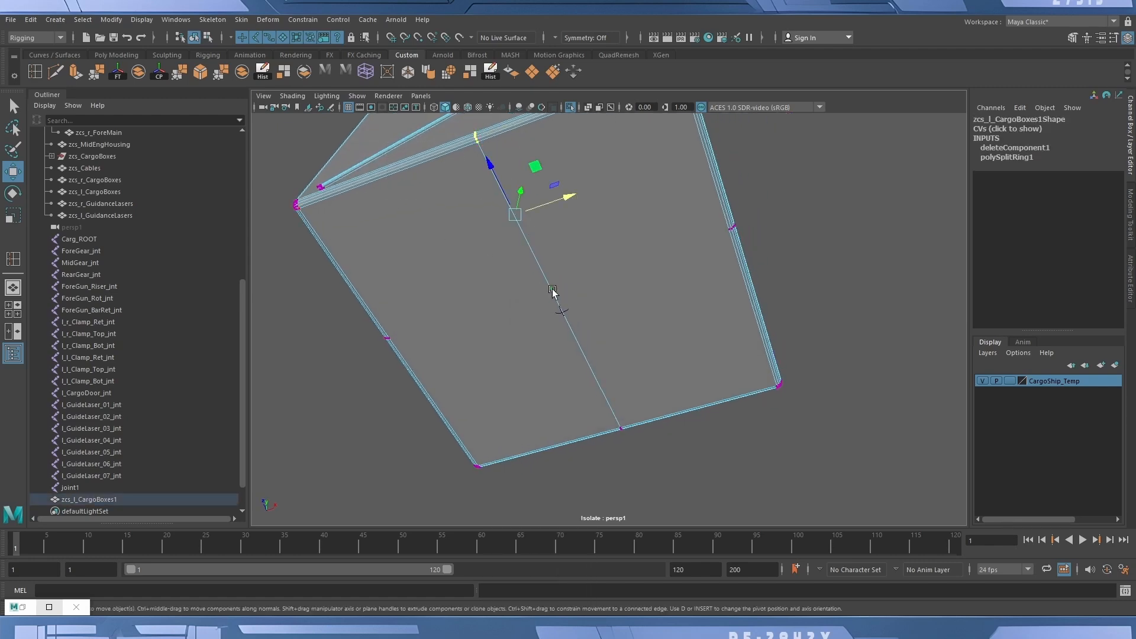
left_click_drag(570, 369, 674, 451, "shift")
left_click(654, 439)
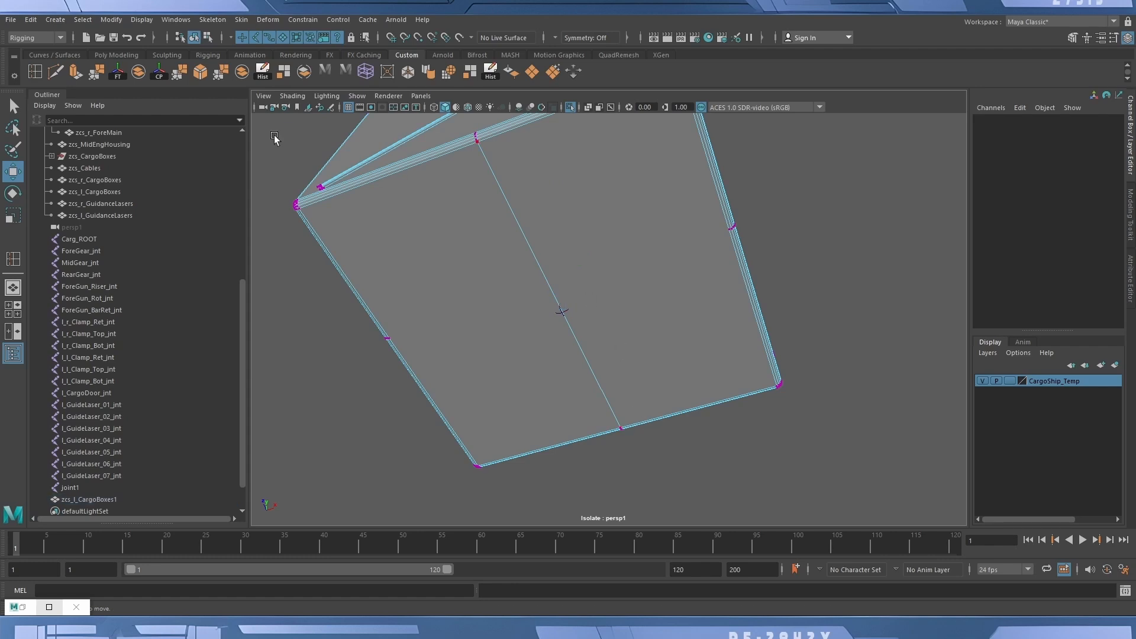
Try to insert a crosswise edge loop through the underside's lengthwise centre edge.
left_click(35, 71)
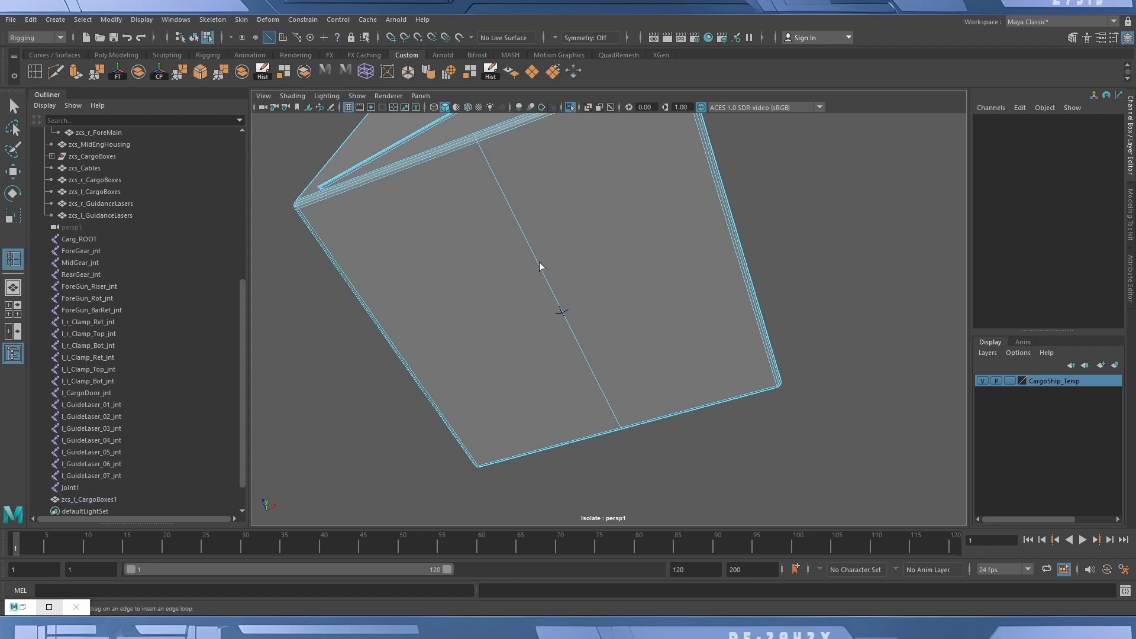
left_click(538, 262)
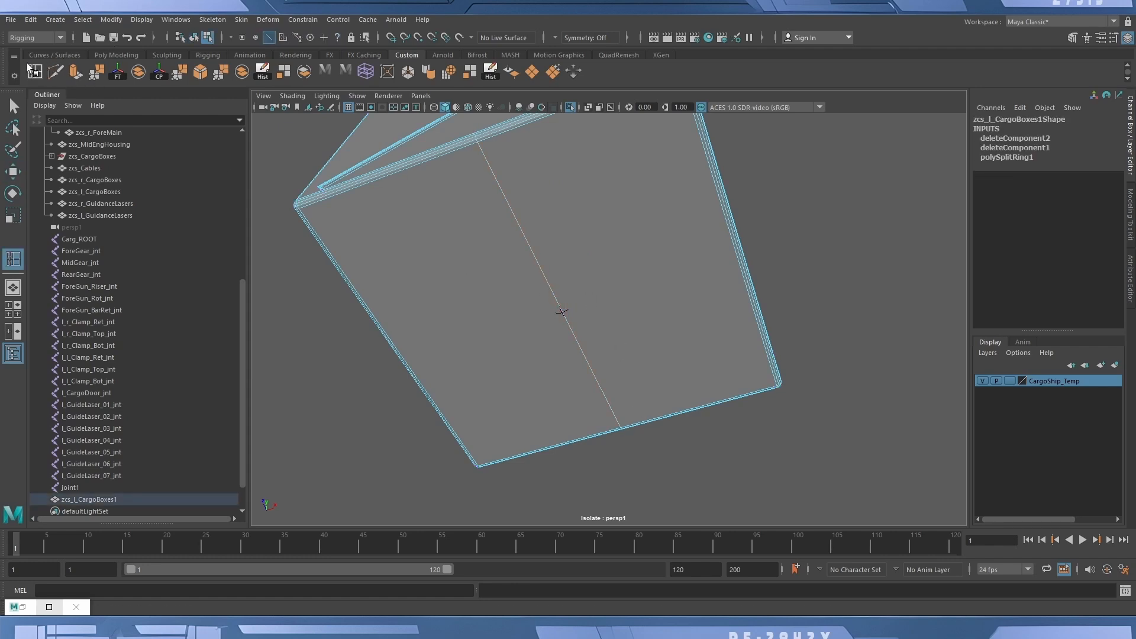
left_click(13, 106)
key("ctrl+z")
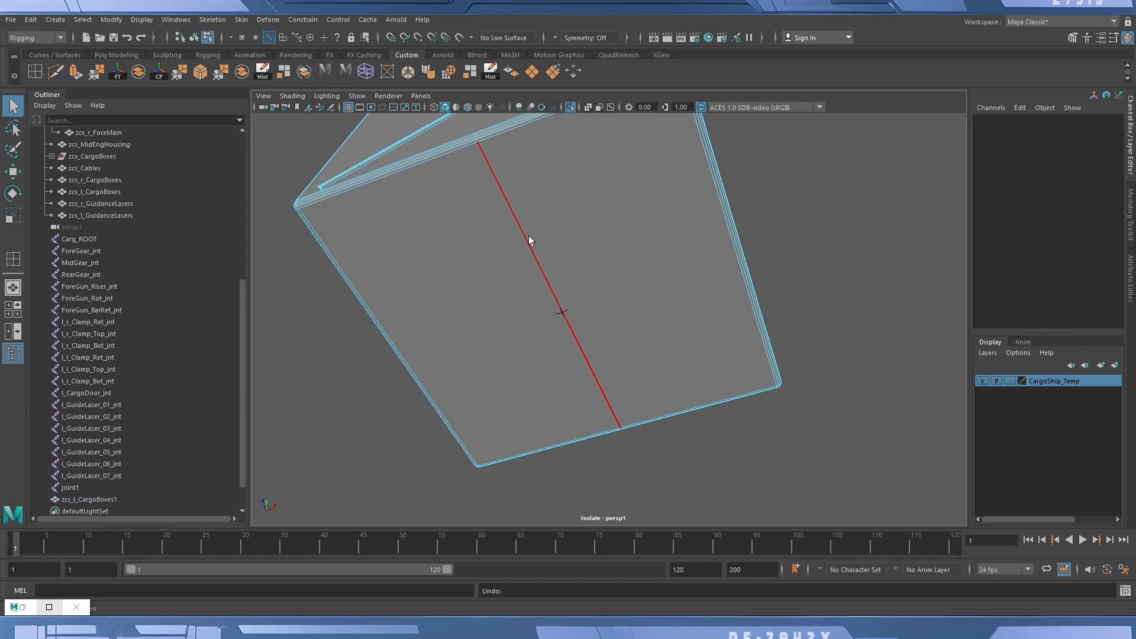
Delete the leftover mid-edge vertices along the left side of the duplicated box's underside.
right_click_drag(527, 235, 485, 234)
left_click_drag(335, 304, 449, 362)
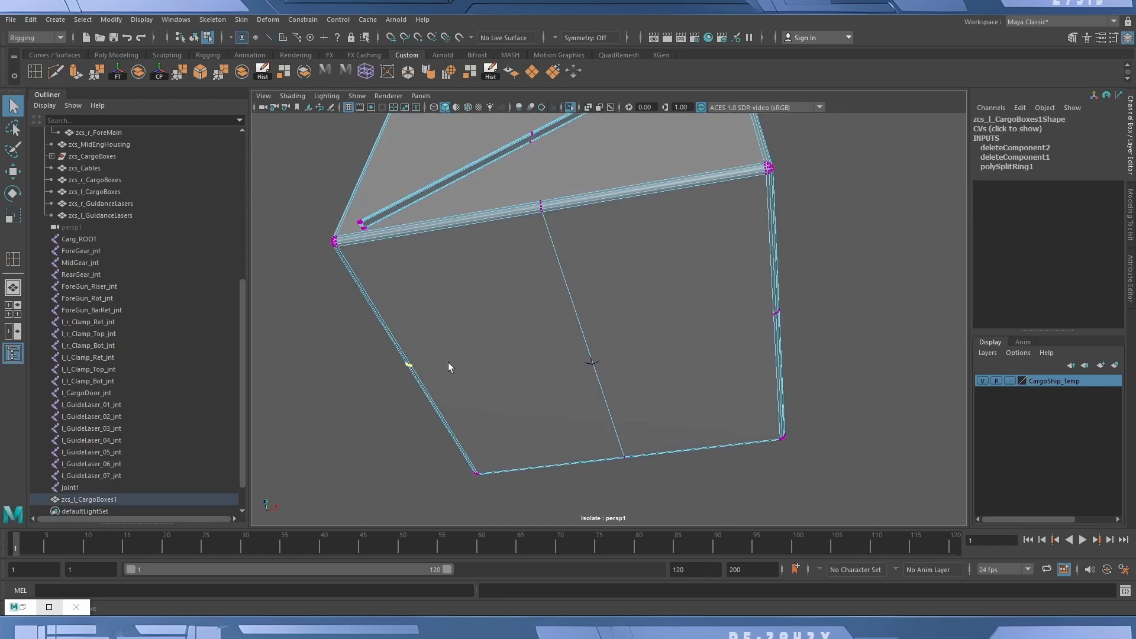
left_click(844, 345)
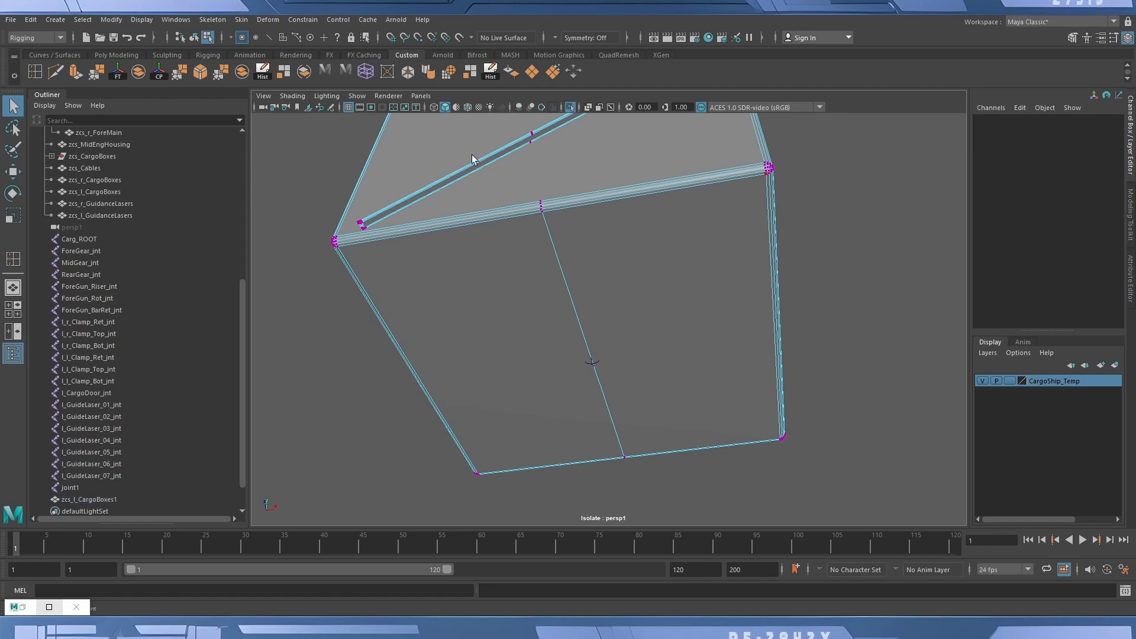
Insert a single crosswise edge loop through the middle of the duplicated box's underside.
left_click(194, 37)
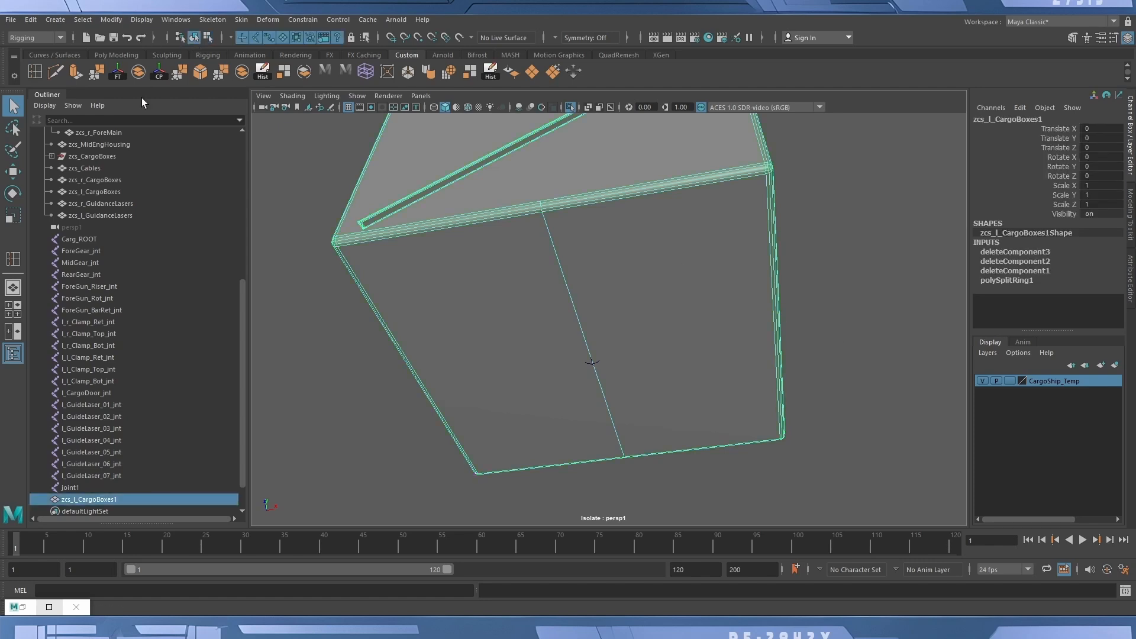
left_click(35, 71)
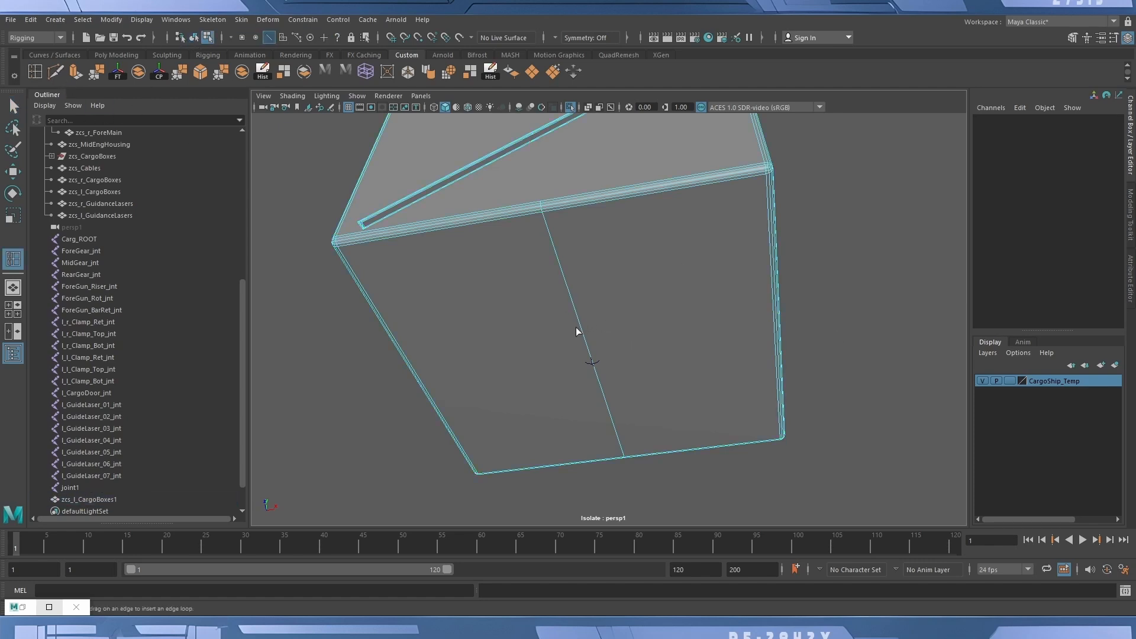
left_click(564, 272)
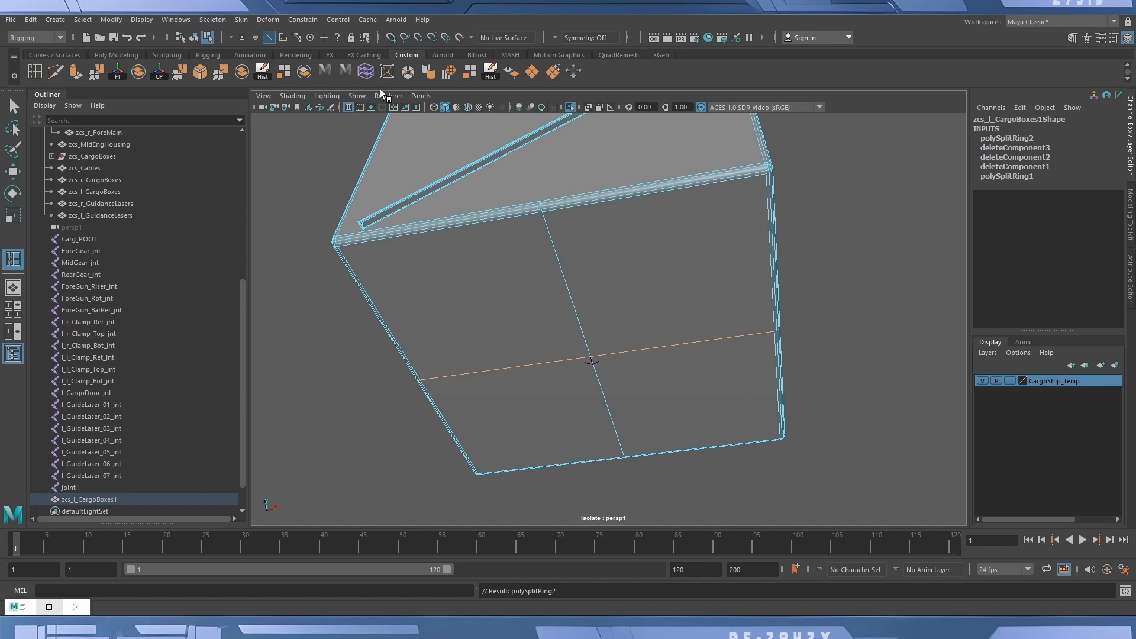
In the wireframe top view, snap joint1 along Z onto the crosswise guide edge of the duplicated cargo box.
left_click(421, 95)
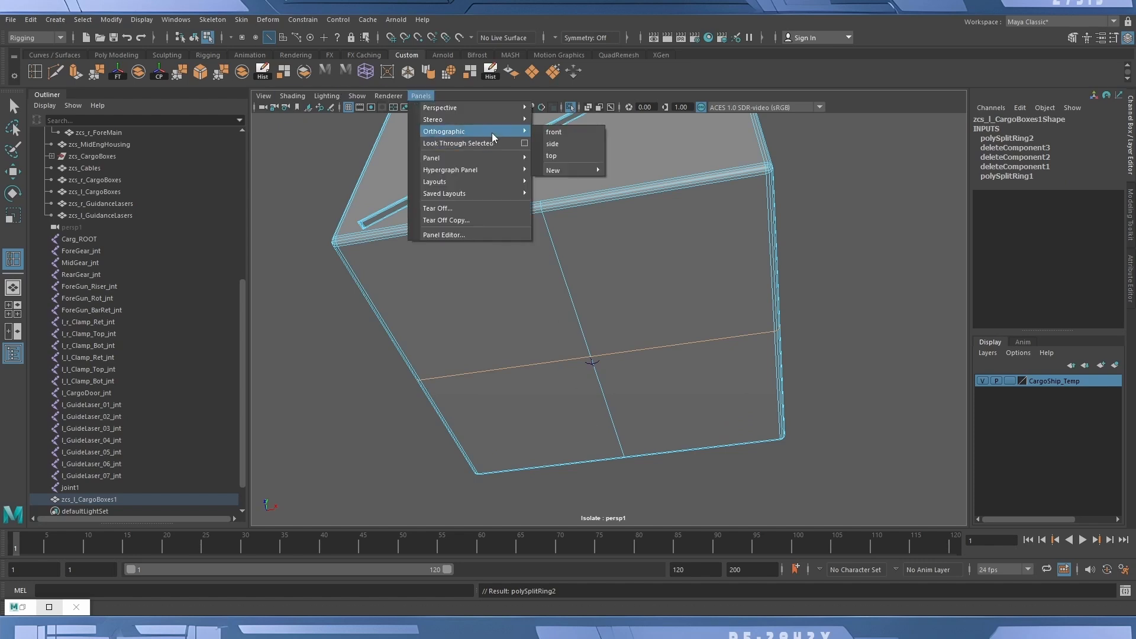
left_click(554, 155)
key("4")
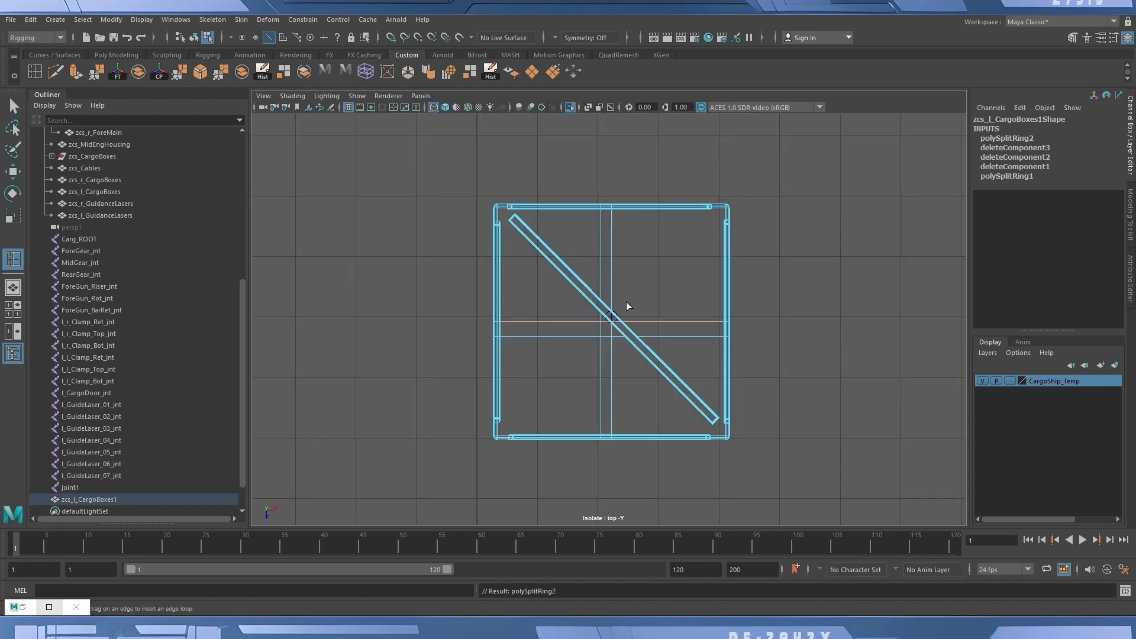
scroll(604, 342, "up", 8)
middle_click_drag(813, 363, 745, 363, "alt")
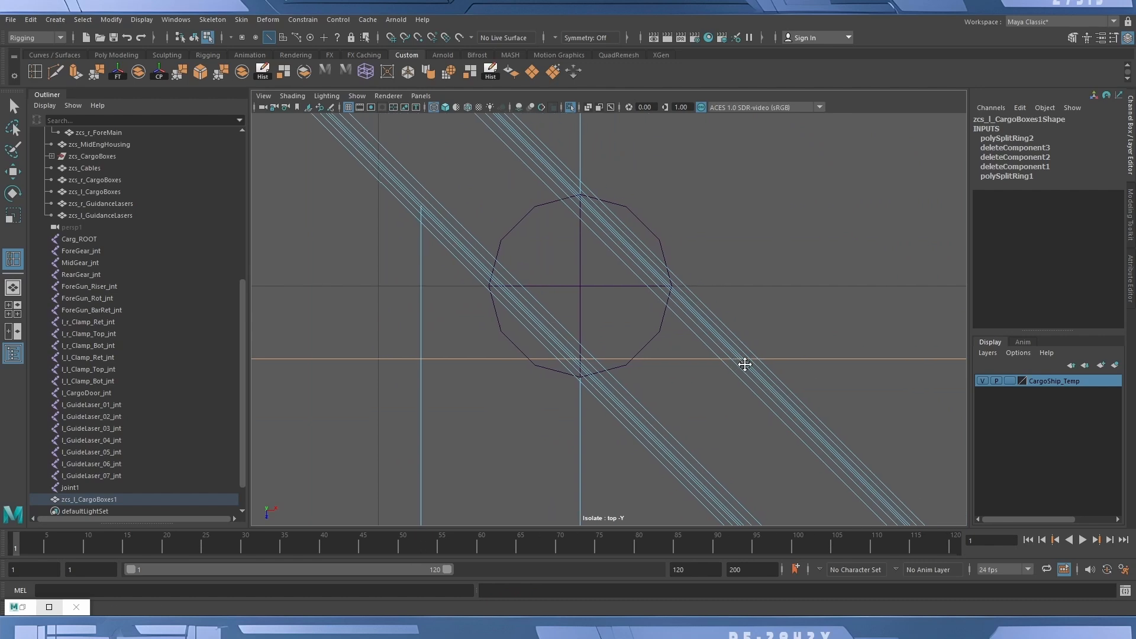
key("w")
left_click(644, 229)
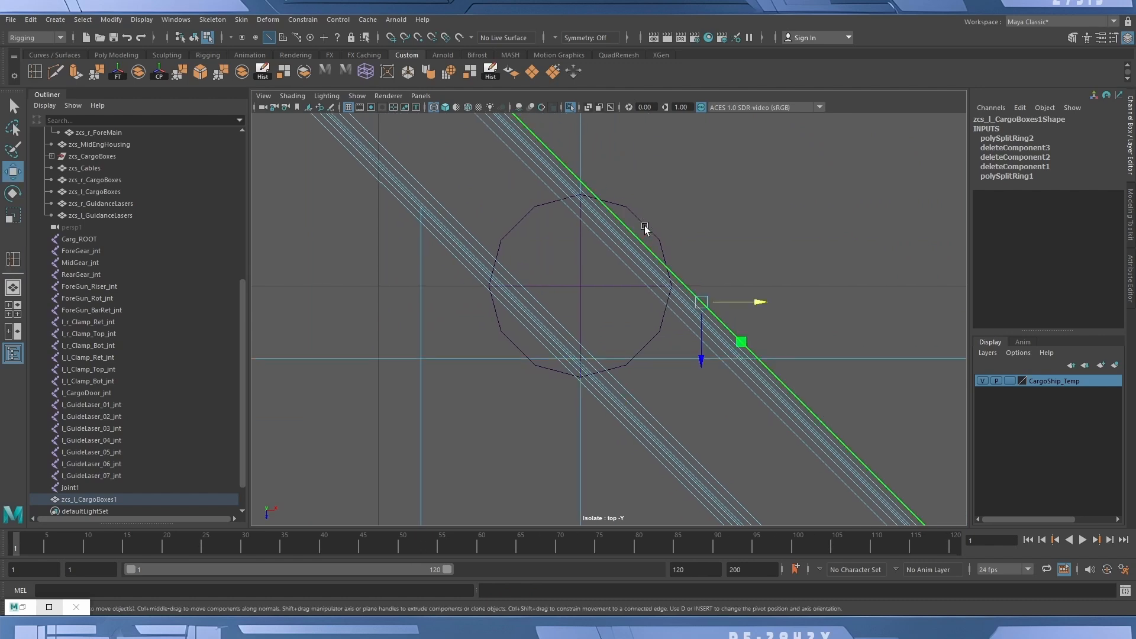
key("F8")
left_click(645, 228)
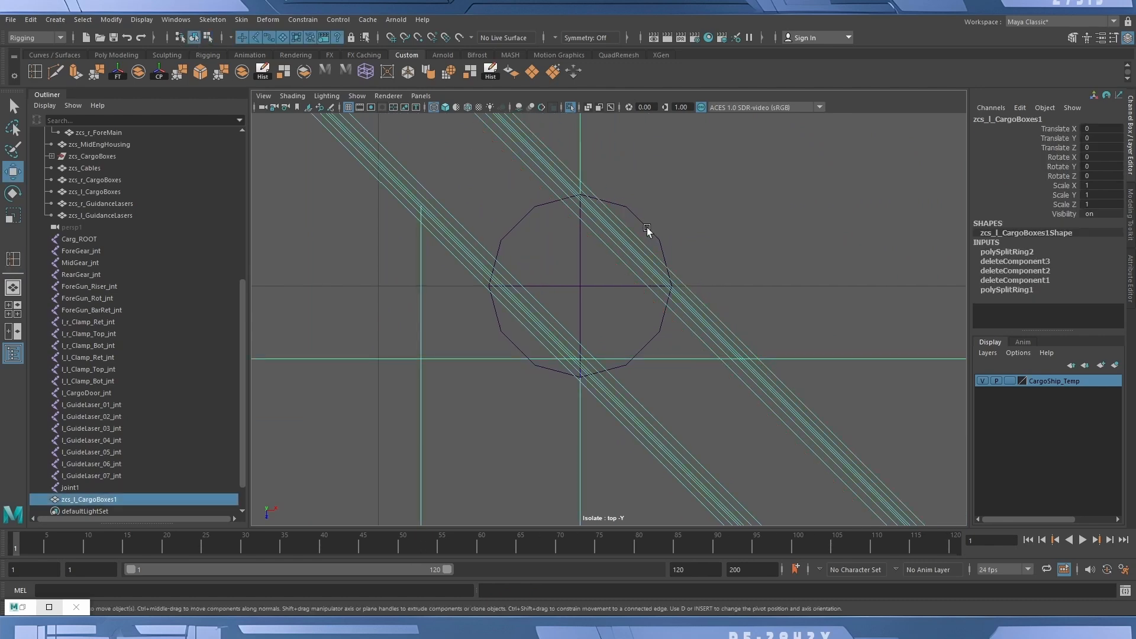
left_click(636, 220)
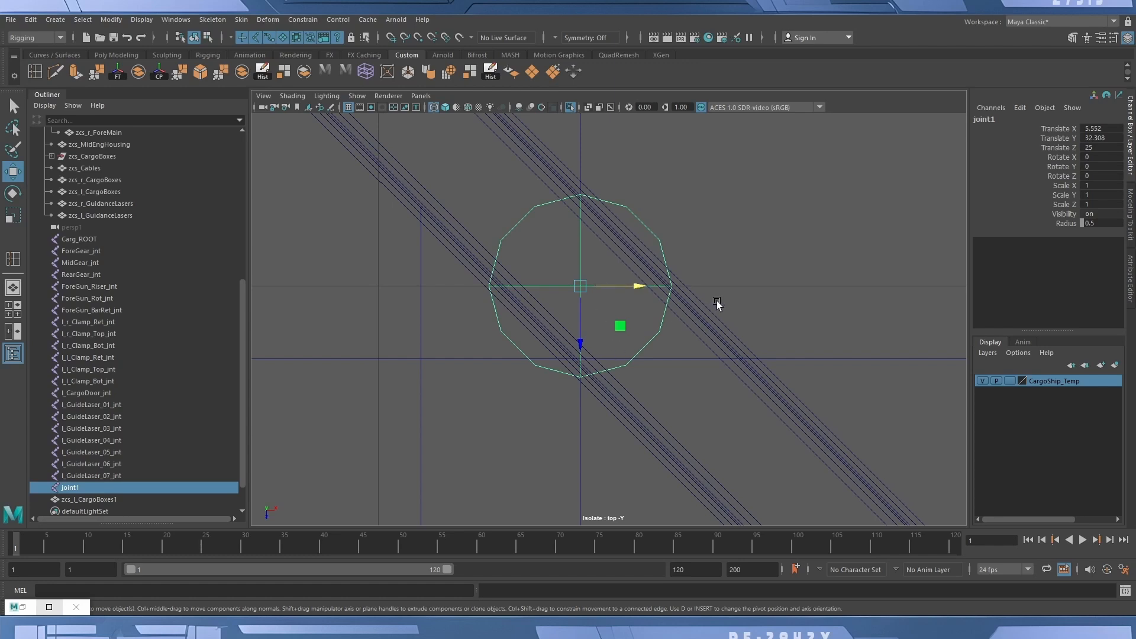
left_click(746, 287)
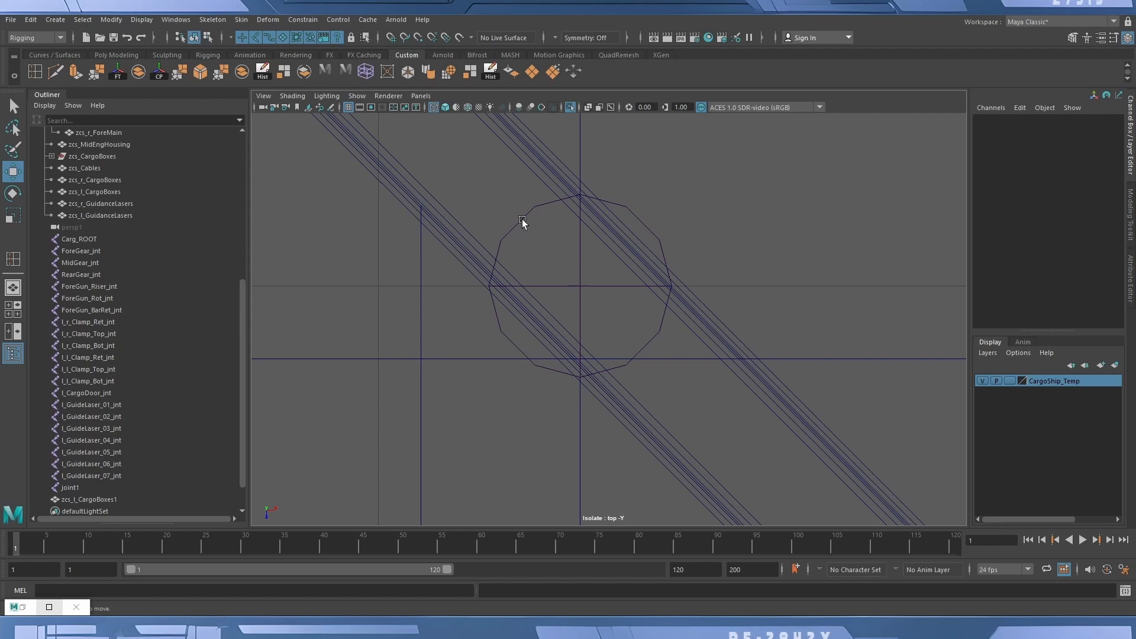
left_click(540, 243)
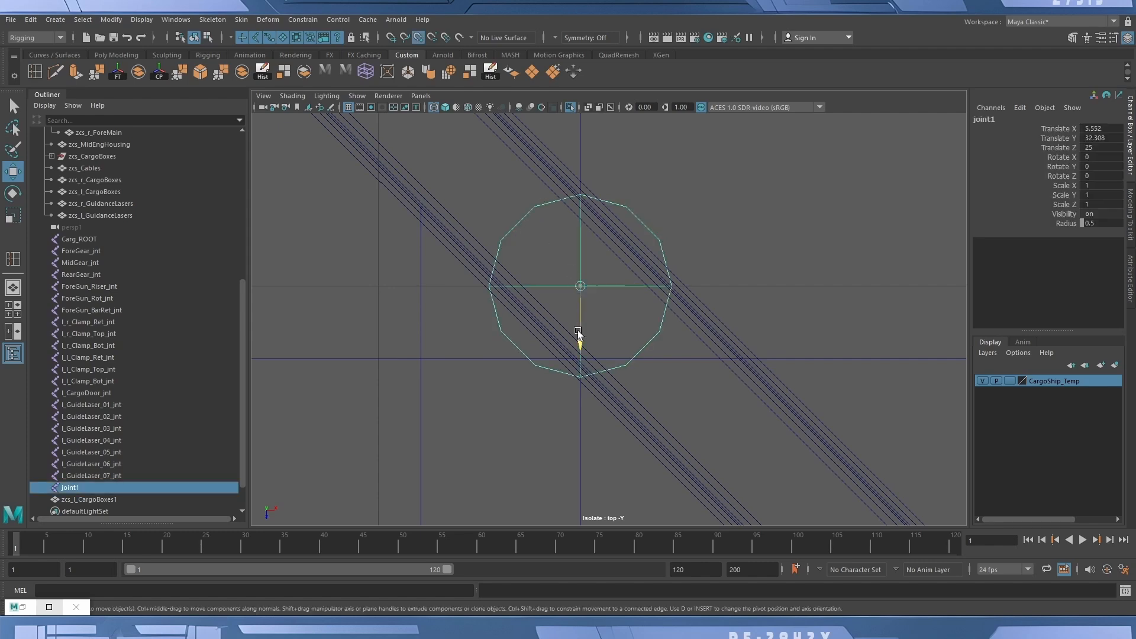
left_click_drag(581, 340, 585, 413)
scroll(729, 362, "down", 5)
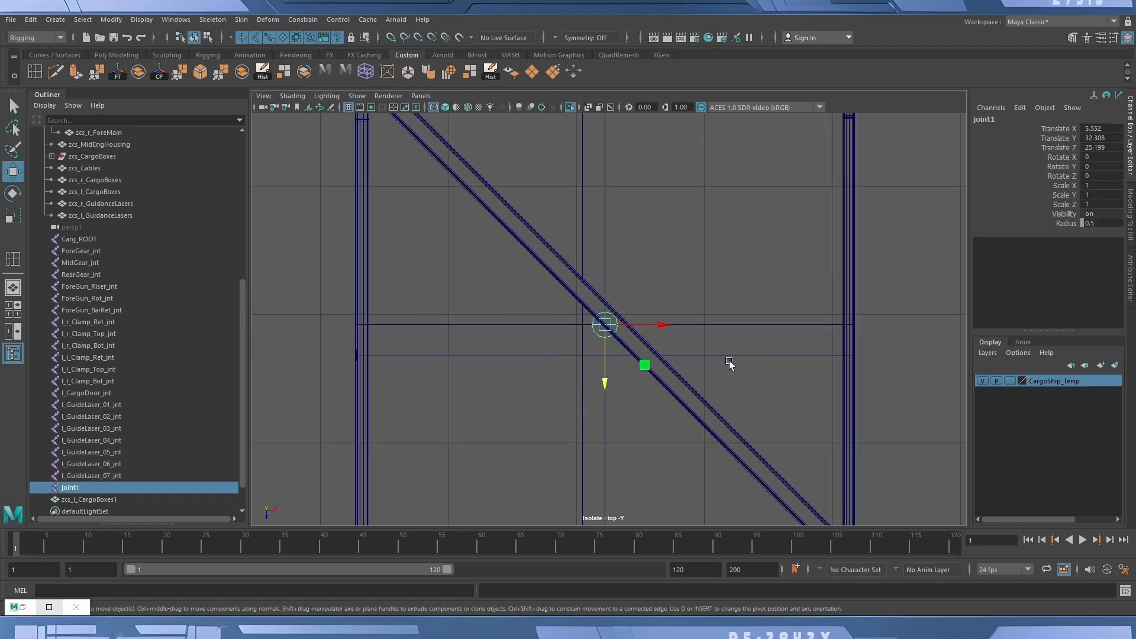
In the front view, raise joint1 along Y to about 35.406, near the crossing of the box's diagonal braces.
left_click(420, 96)
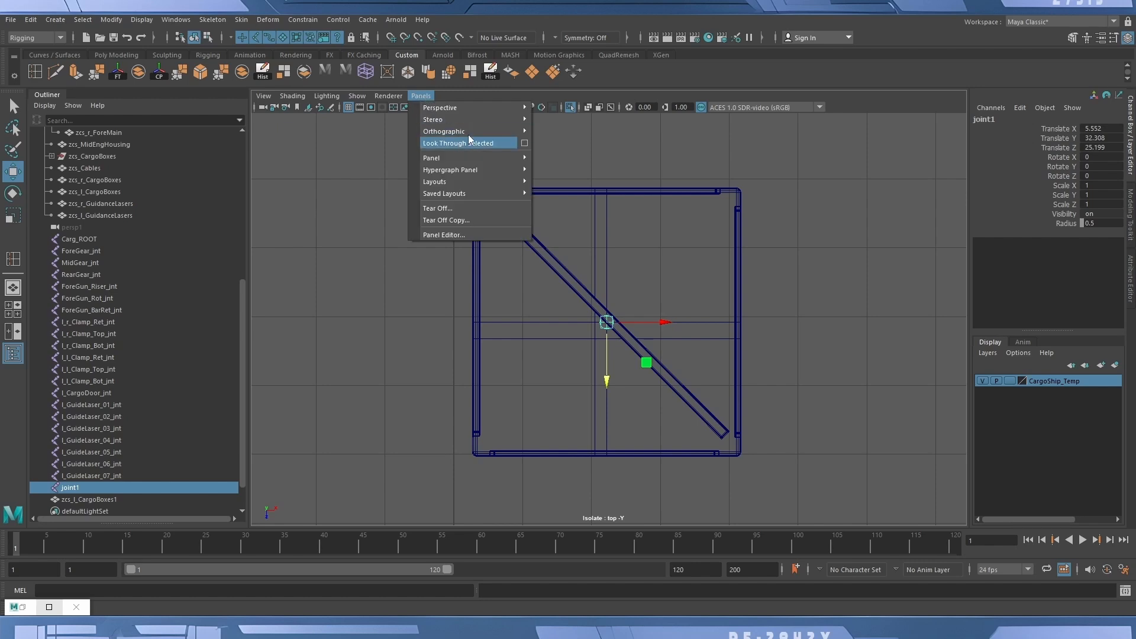
mouse_move(521, 133)
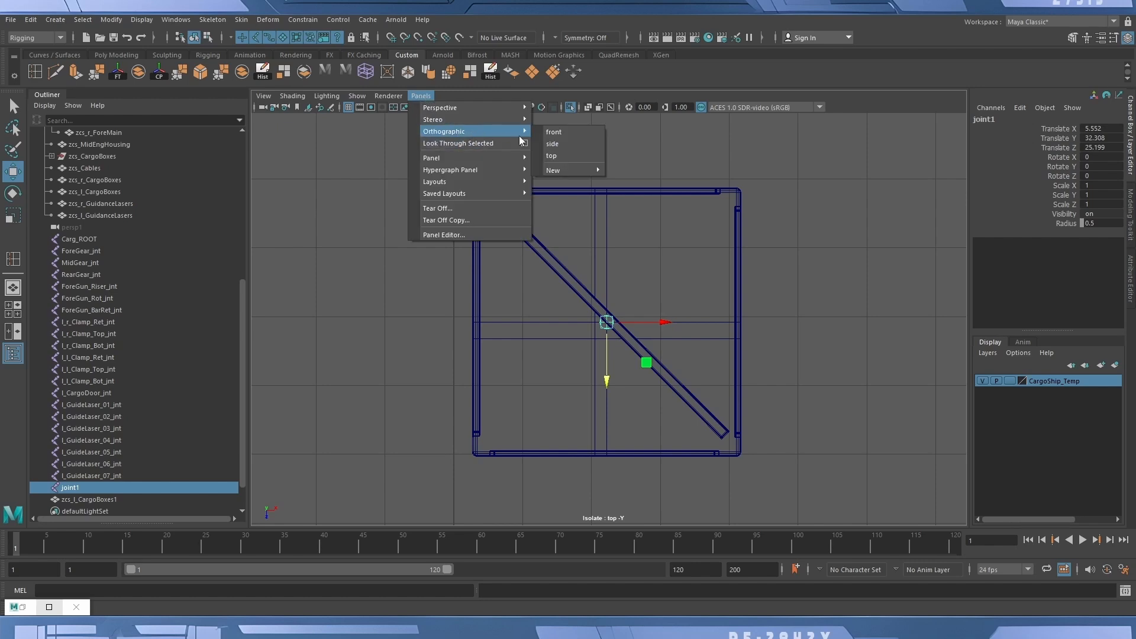
left_click(552, 133)
middle_click_drag(437, 201, 591, 316, "alt")
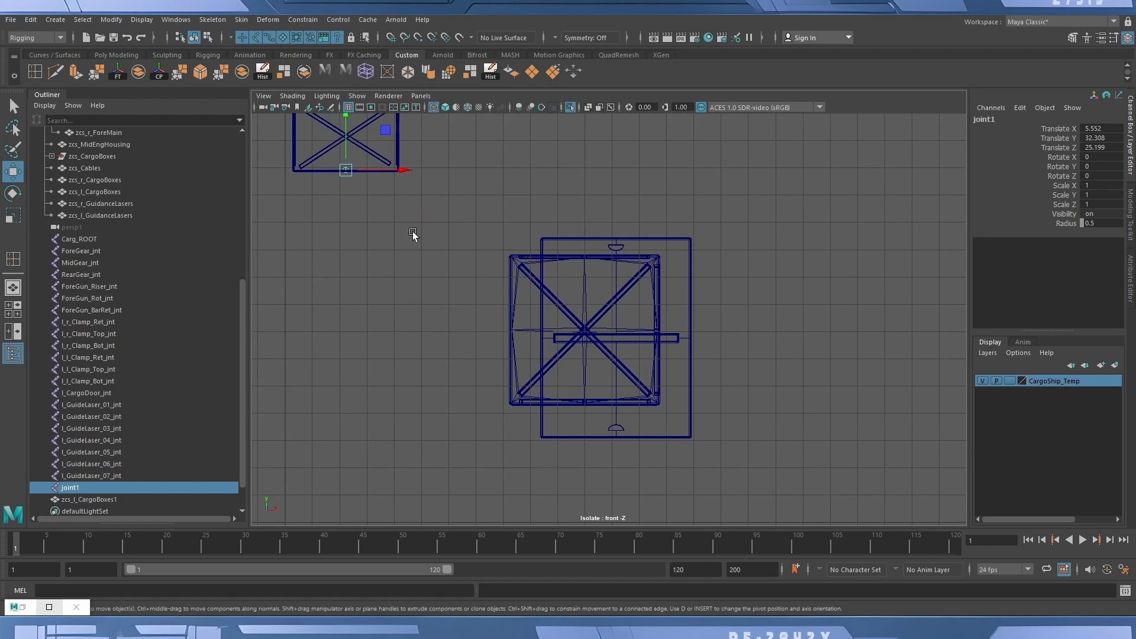
middle_click_drag(382, 202, 626, 357, "alt")
scroll(659, 370, "up", 4)
scroll(660, 370, "up", 2)
scroll(626, 358, "up", 2)
scroll(599, 354, "up", 2)
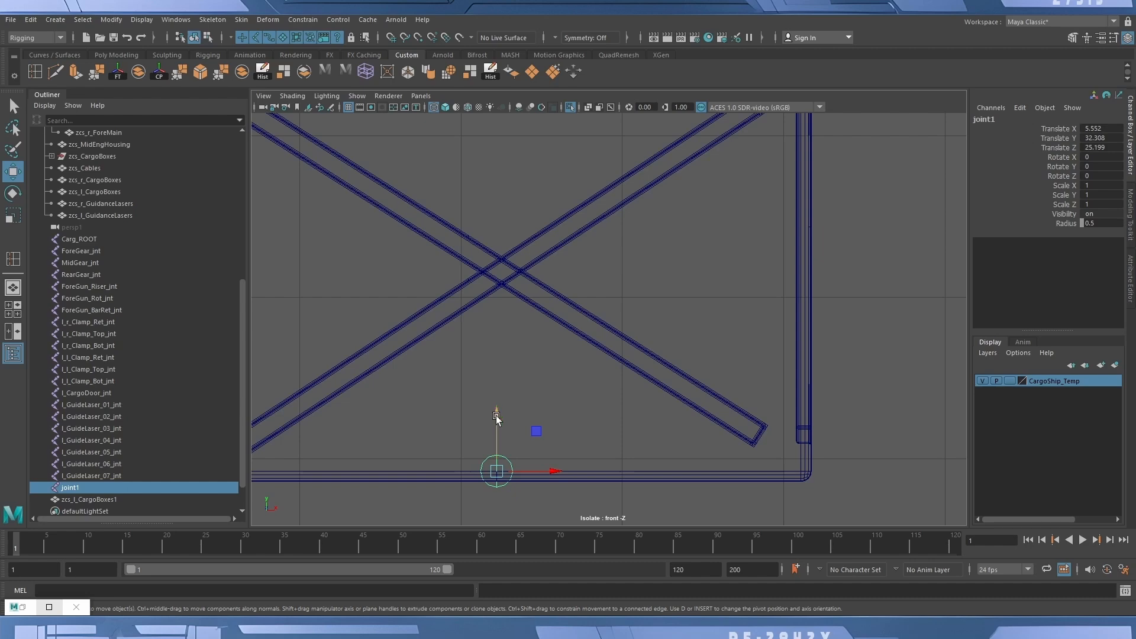
left_click_drag(496, 418, 497, 213)
scroll(500, 247, "up", 2)
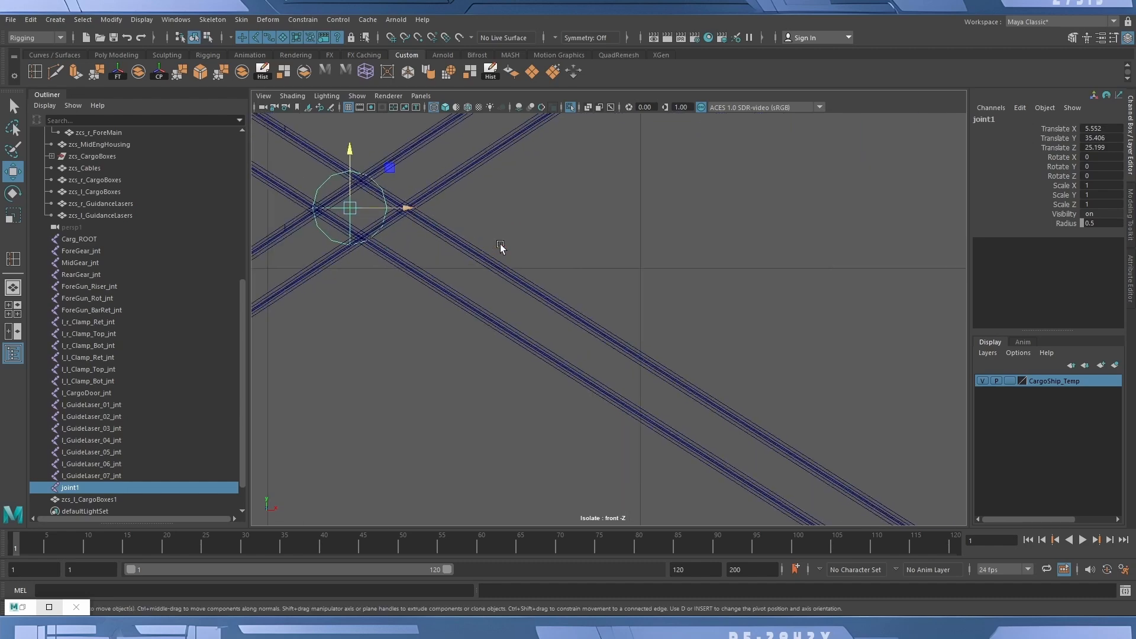
Fine-tune joint1's height to about 35.397 in Y, level with the centre of the crossed braces.
scroll(500, 245, "up", 1)
middle_click_drag(346, 207, 674, 347, "alt")
scroll(512, 258, "up", 7)
scroll(526, 268, "up", 1)
scroll(551, 277, "up", 4)
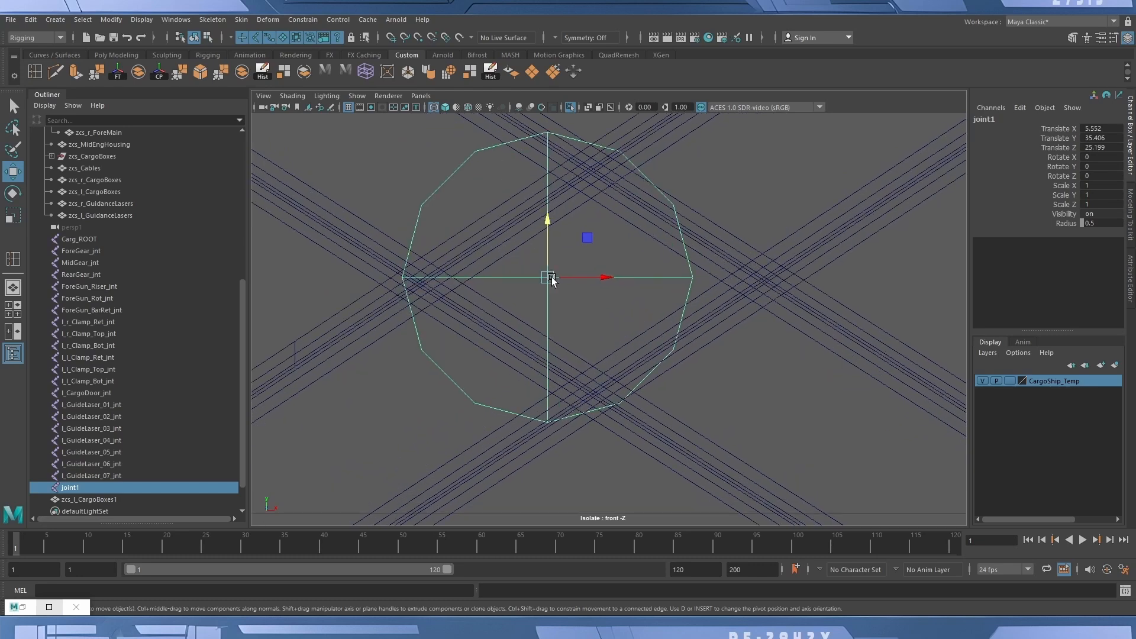
key("v")
left_click_drag(548, 218, 472, 292)
left_click_drag(361, 290, 425, 282)
left_click_drag(545, 170, 531, 224)
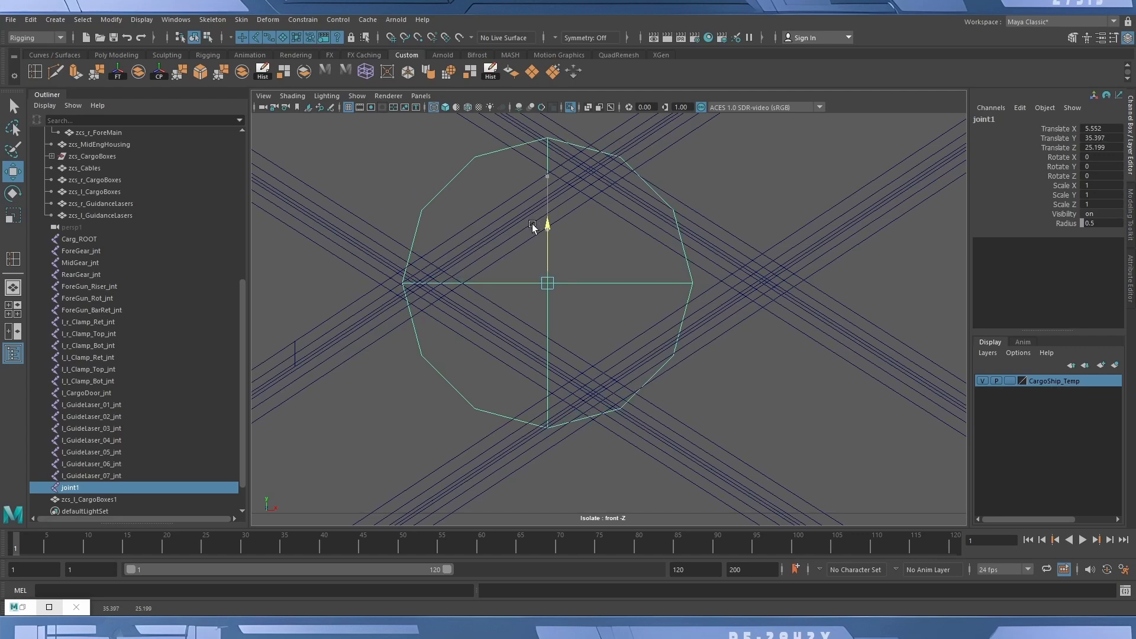
Delete the duplicated guide mesh zcs_l_CargoBoxes1, leaving joint1 in place.
key("f")
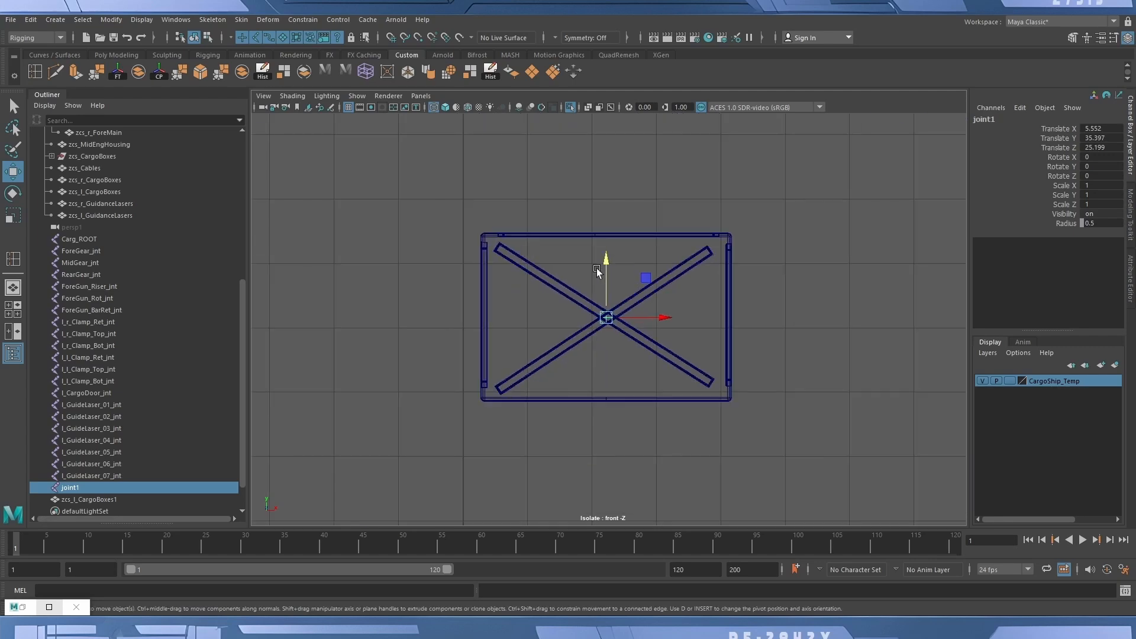
scroll(596, 268, "up", 3)
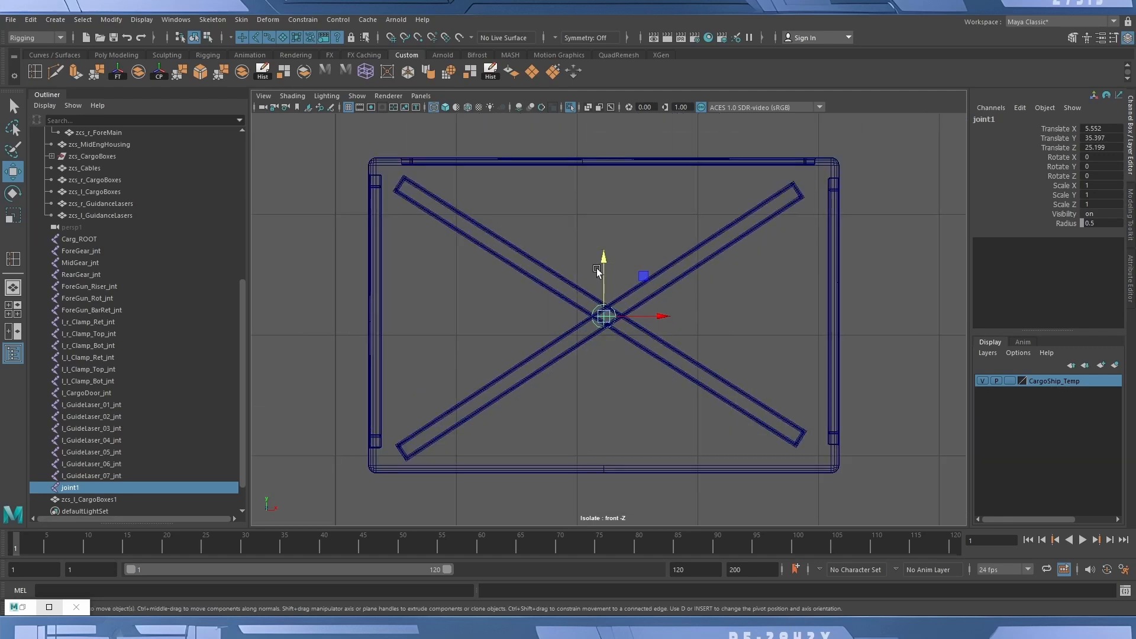
scroll(596, 268, "up", 3)
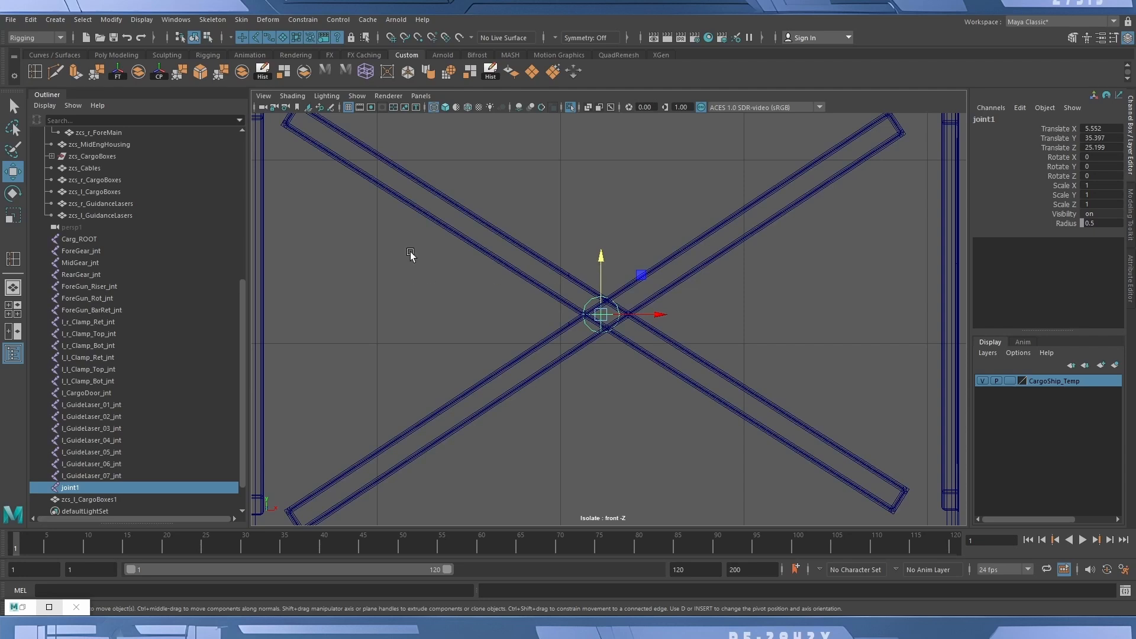
left_click(431, 224)
left_click(447, 229)
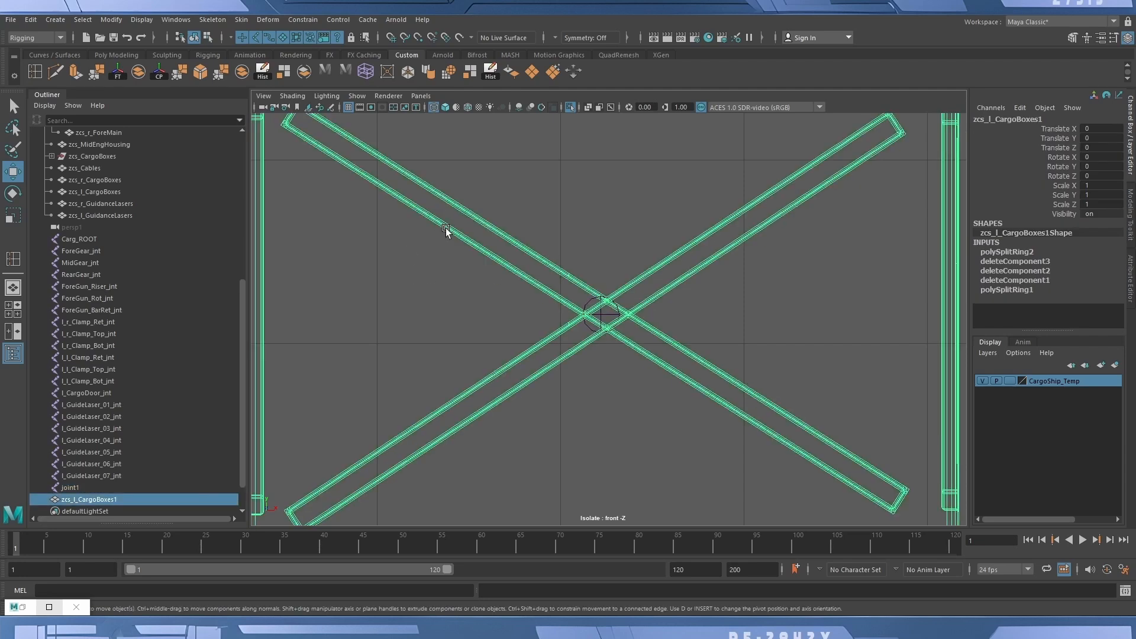
key("Delete")
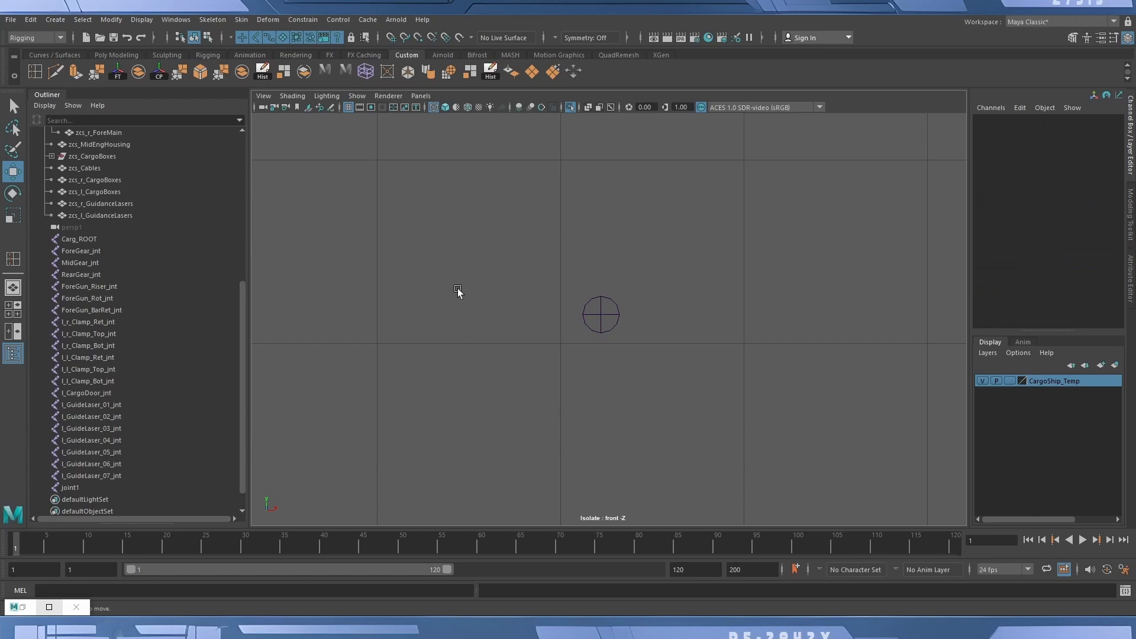
Rename joint1 as l_ForeCargo_jnt.
left_click(603, 315)
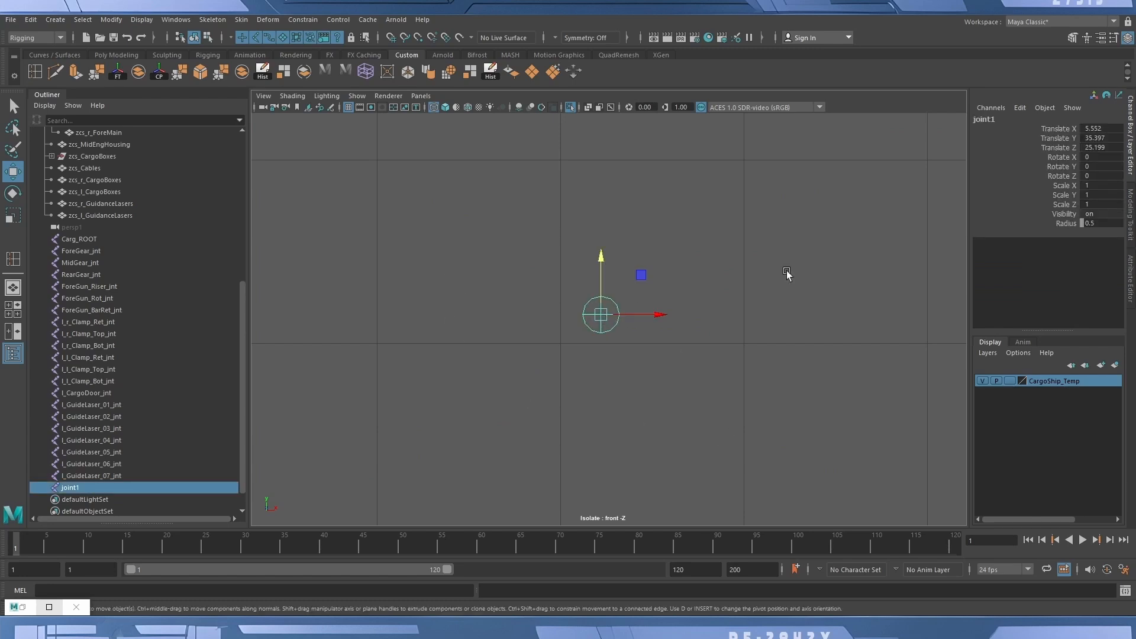
left_click(998, 117)
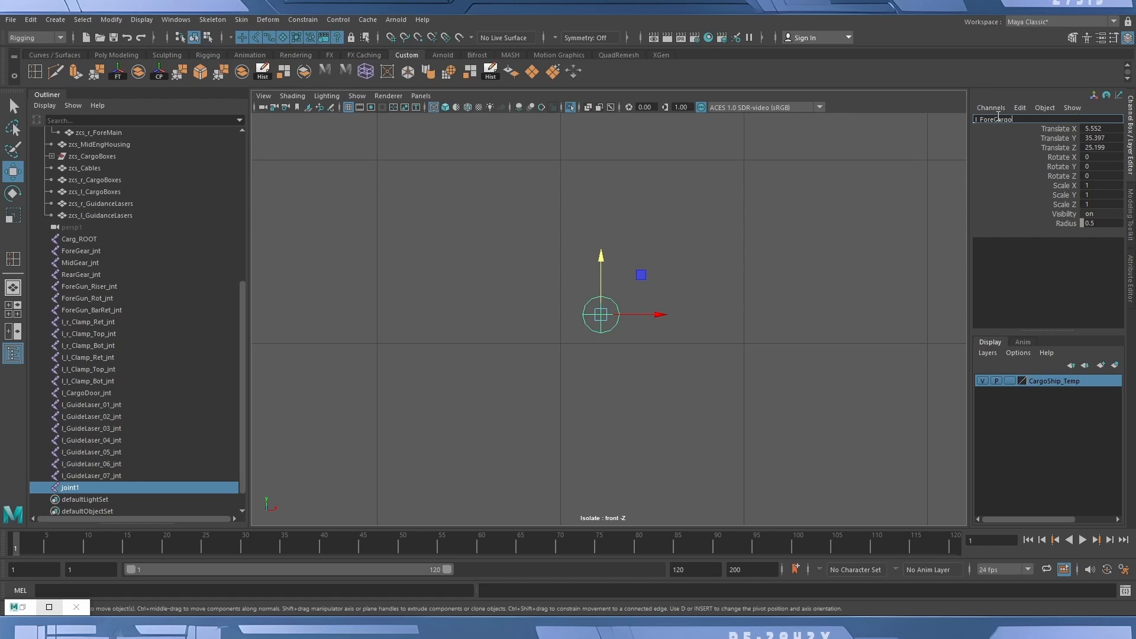
key("Return")
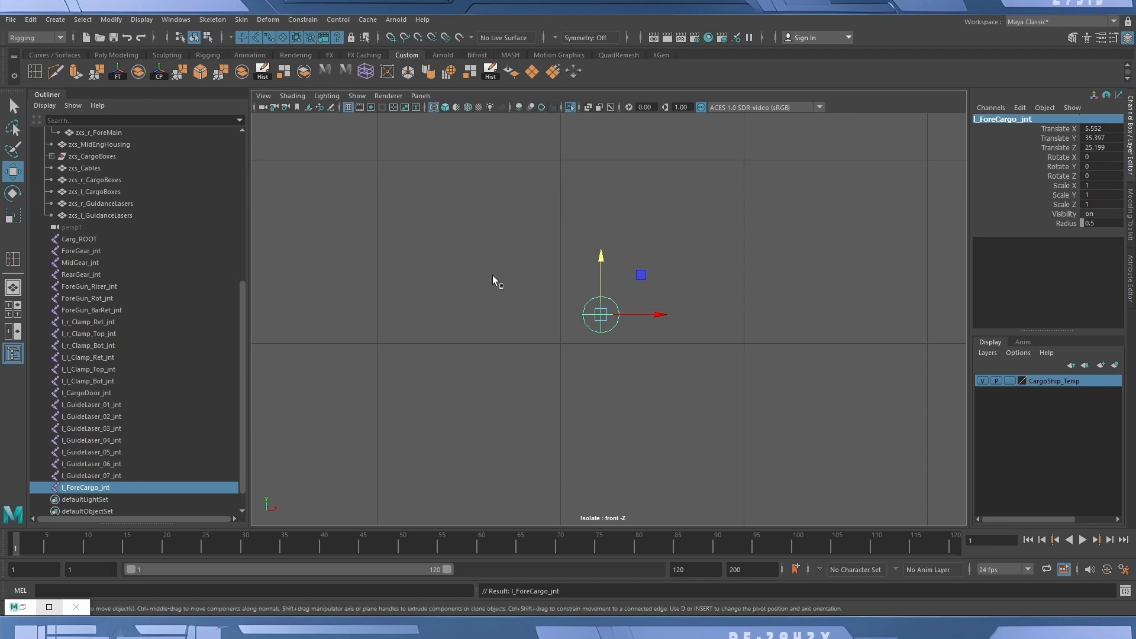
Switch to the side view and turn off object isolation to show the whole ship around the main gun housing.
scroll(491, 277, "down", 3)
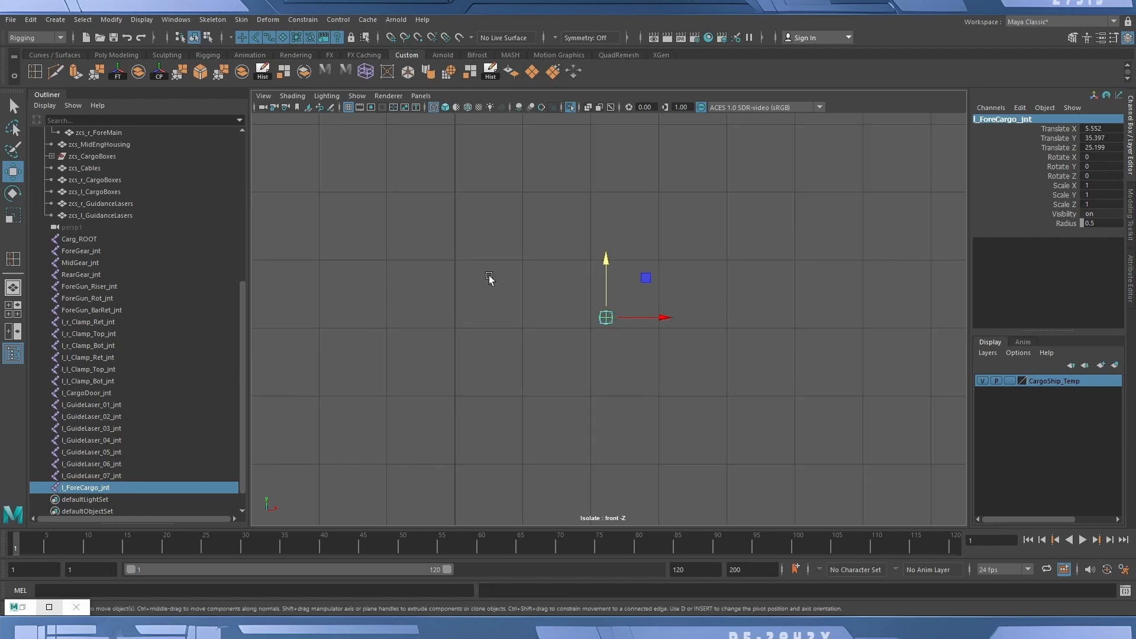
left_click(419, 97)
mouse_move(478, 133)
left_click(585, 146)
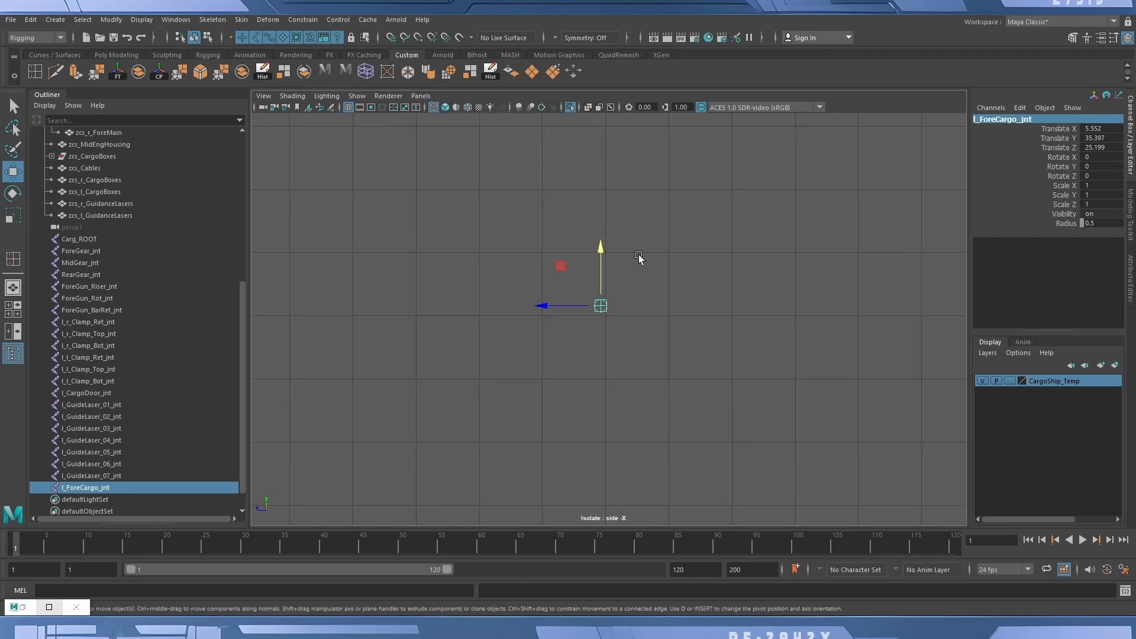
left_click(571, 107)
scroll(697, 367, "down", 4)
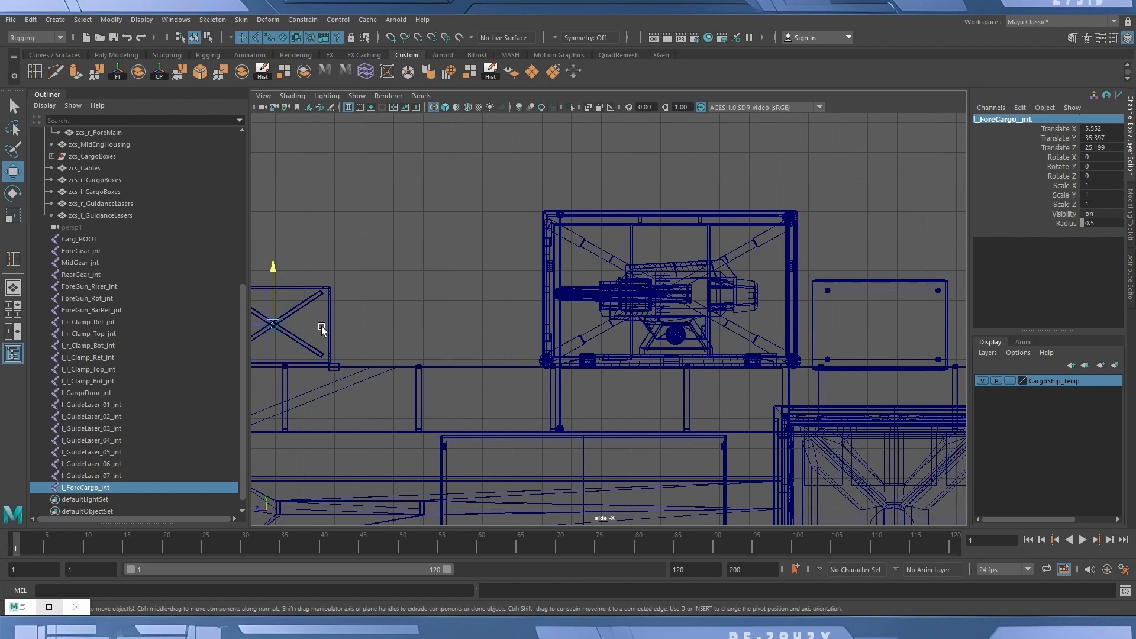
left_click(481, 316)
scroll(769, 348, "up", 2)
scroll(770, 346, "up", 2)
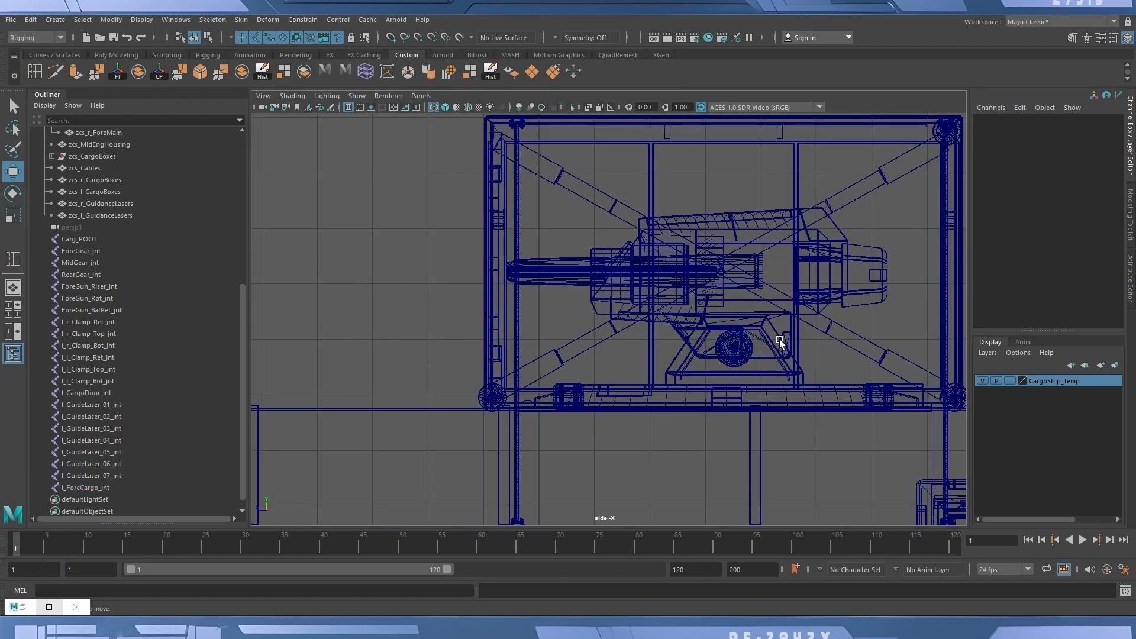
middle_click_drag(780, 339, 636, 342, "alt")
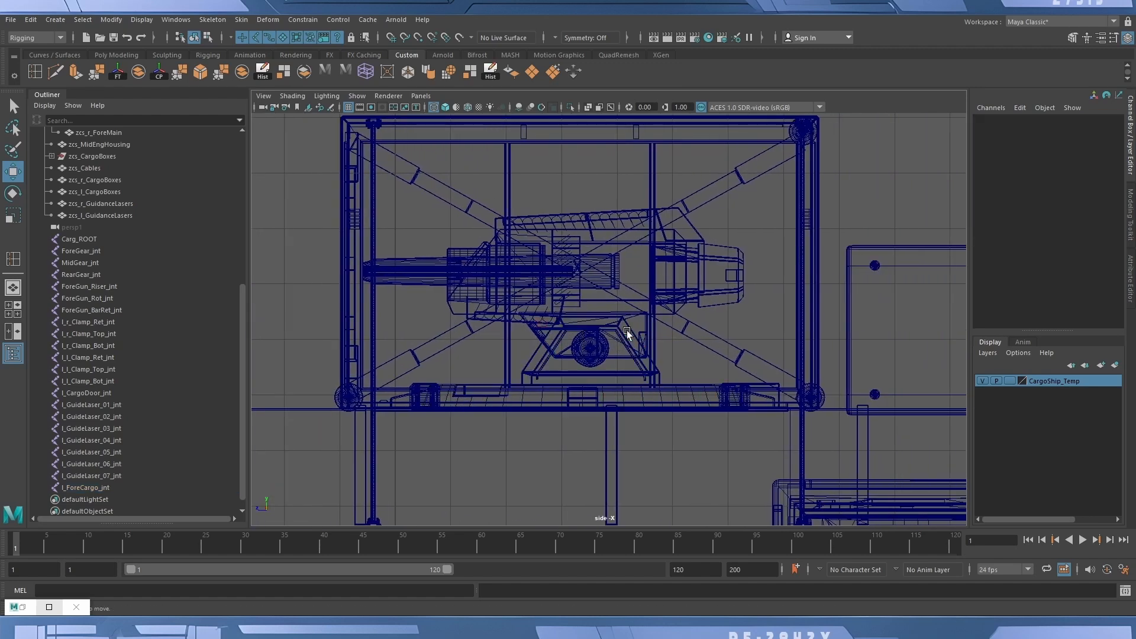
Try sliding the left main gun barrel lengthwise along Z, and undo the move.
left_click(419, 274)
middle_click_drag(418, 274, 313, 286)
key("ctrl+z")
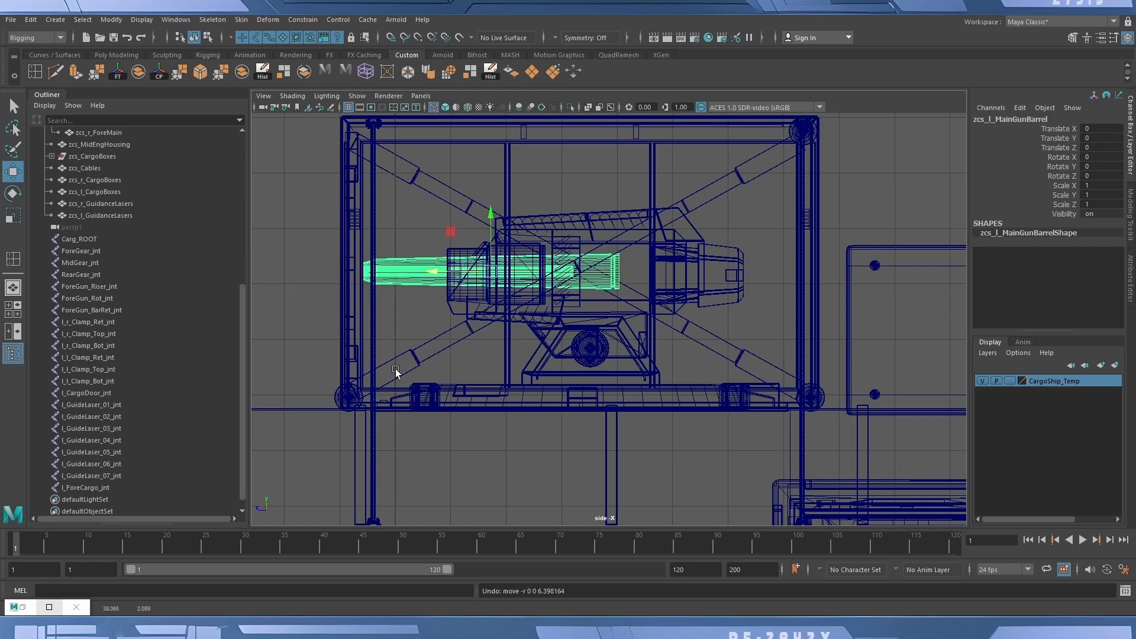
Examine the main gun assembly, its mount and housing, and the adjacent box from the side.
right_click_drag(393, 375, 509, 368, "alt")
middle_click_drag(509, 368, 535, 368, "alt")
right_click_drag(740, 369, 451, 388, "alt")
scroll(619, 361, "down", 2)
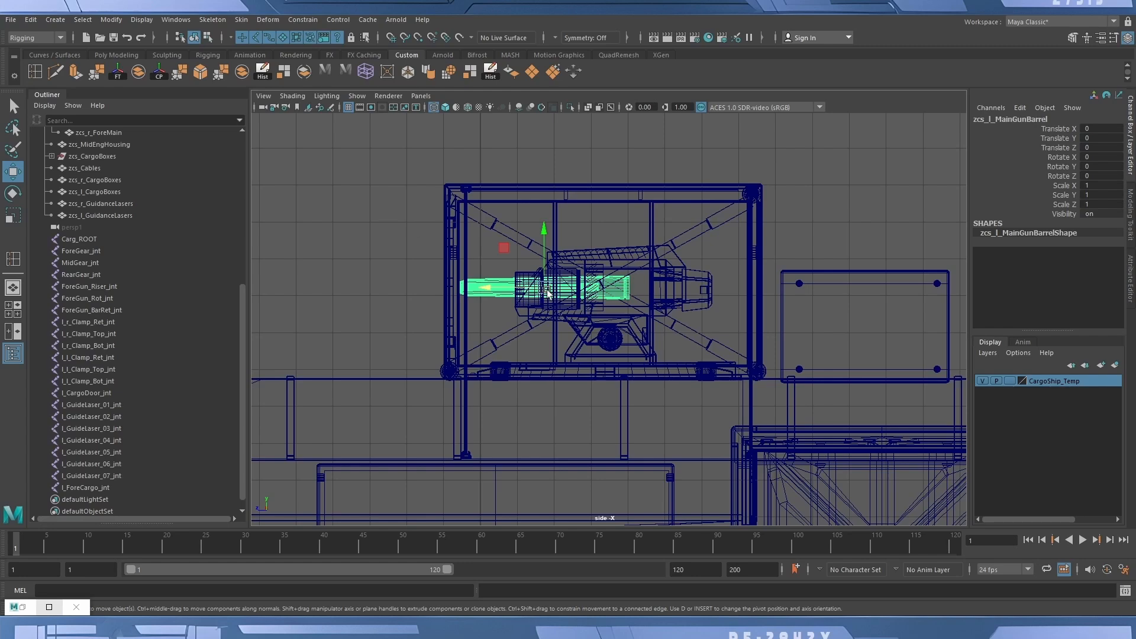
scroll(490, 320, "up", 1)
right_click_drag(490, 320, 668, 364, "alt")
middle_click_drag(590, 382, 616, 382, "alt")
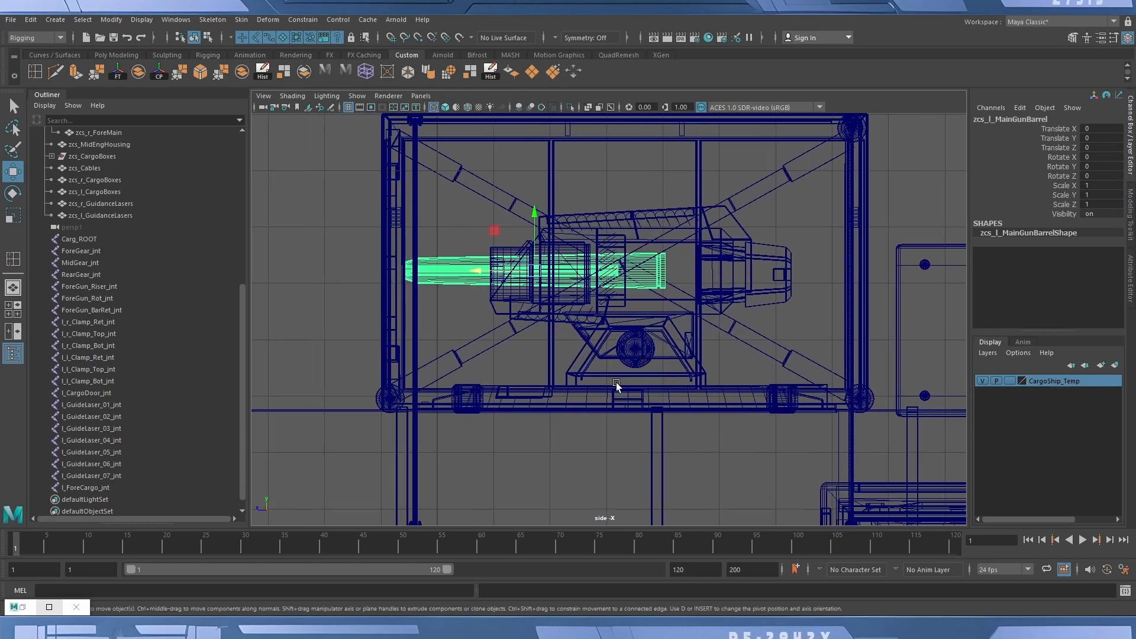
right_click_drag(638, 382, 651, 382, "alt")
middle_click_drag(660, 382, 617, 393, "alt")
right_click_drag(617, 392, 591, 388, "alt")
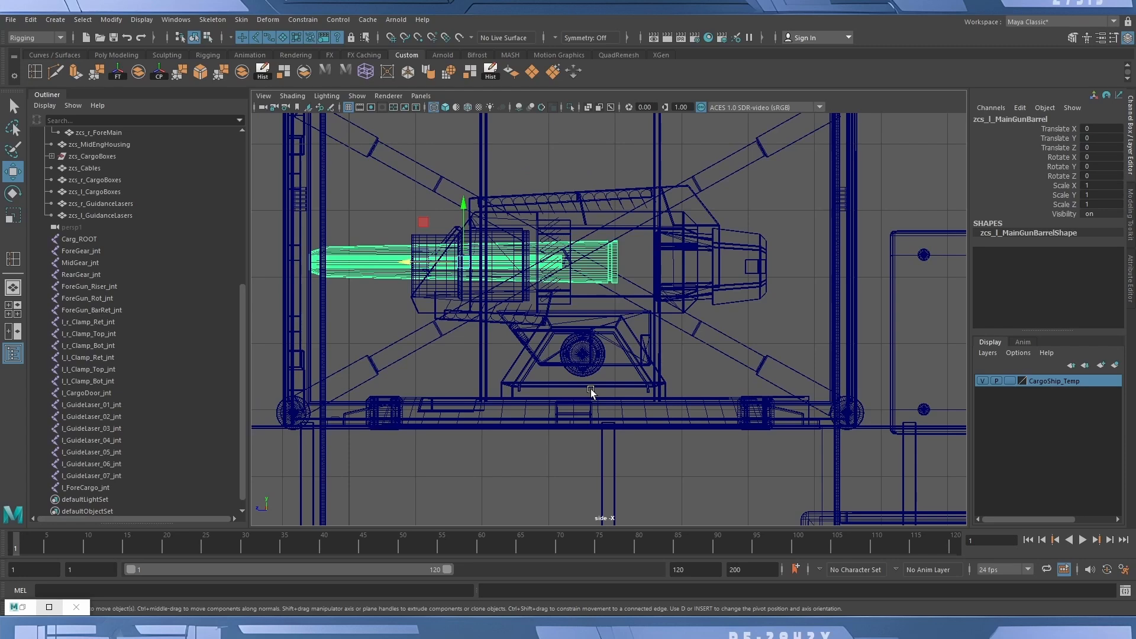
right_click_drag(546, 400, 521, 359, "alt")
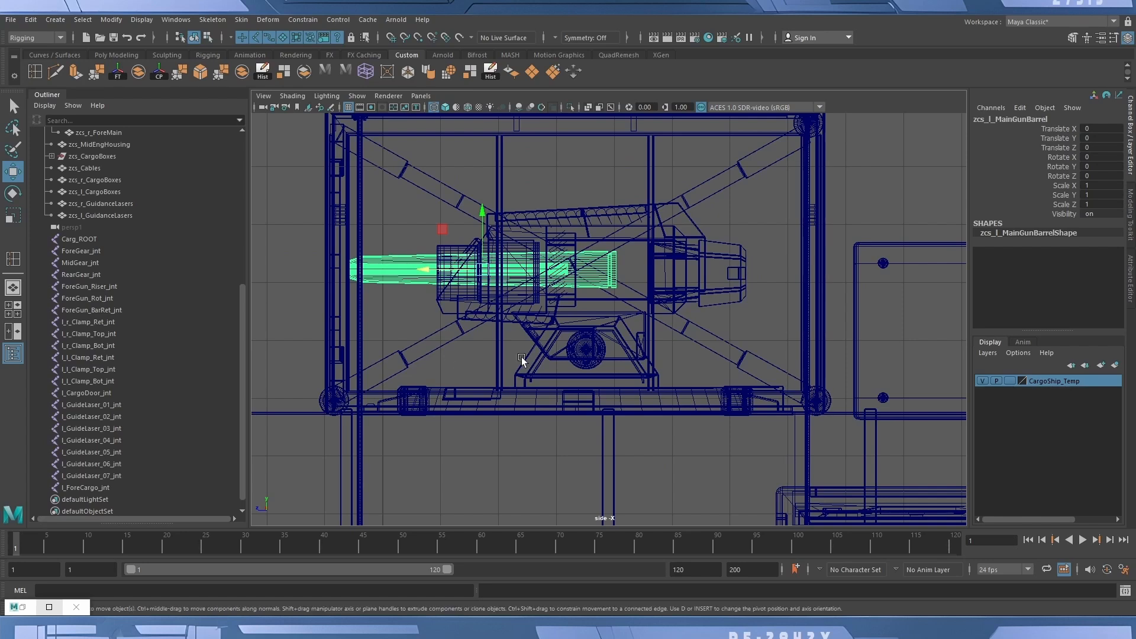
middle_click_drag(696, 359, 447, 354, "alt")
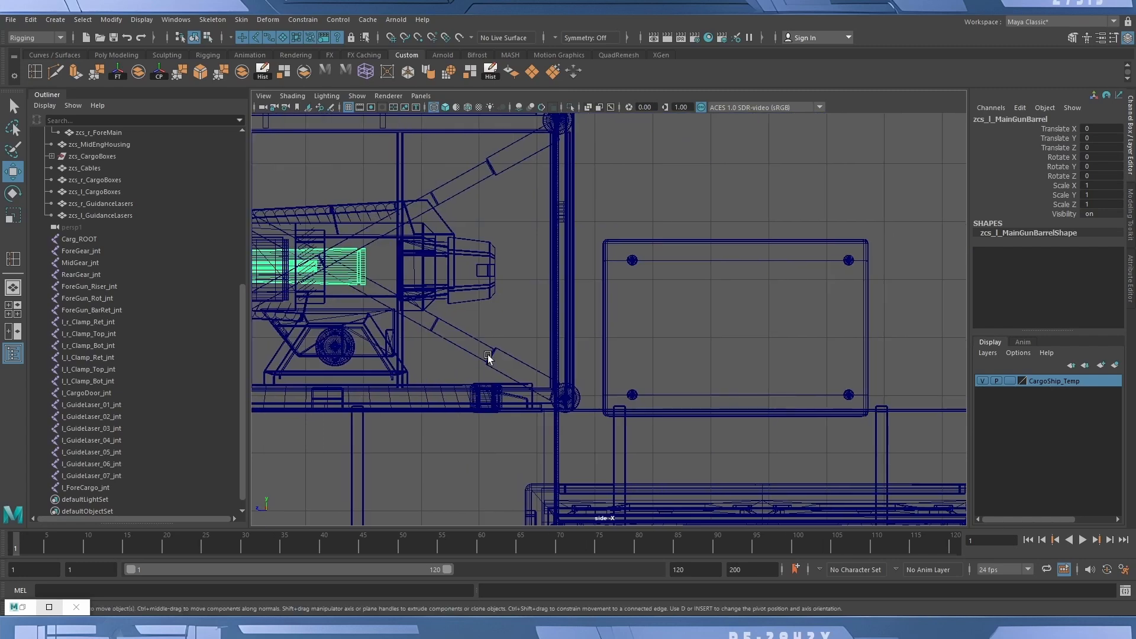
Duplicate the l_ForeCargo_jnt joint.
right_click_drag(601, 351, 464, 339, "alt")
middle_click_drag(446, 354, 568, 319, "alt")
right_click_drag(568, 320, 322, 355, "alt")
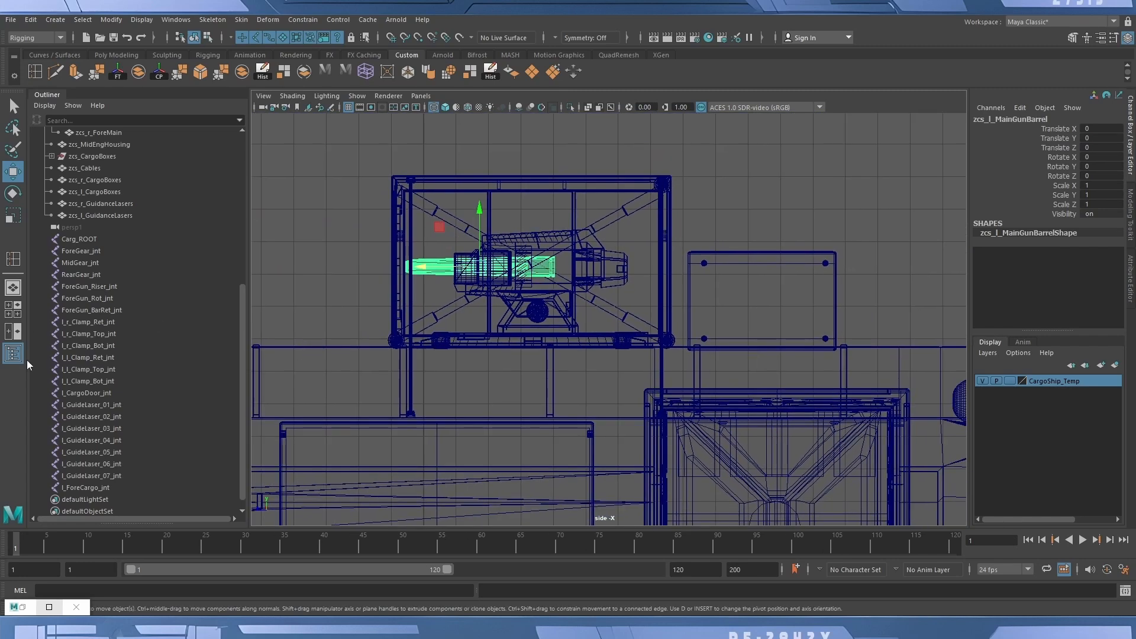
scroll(94, 495, "down", 1)
left_click(97, 477)
key("ctrl+d")
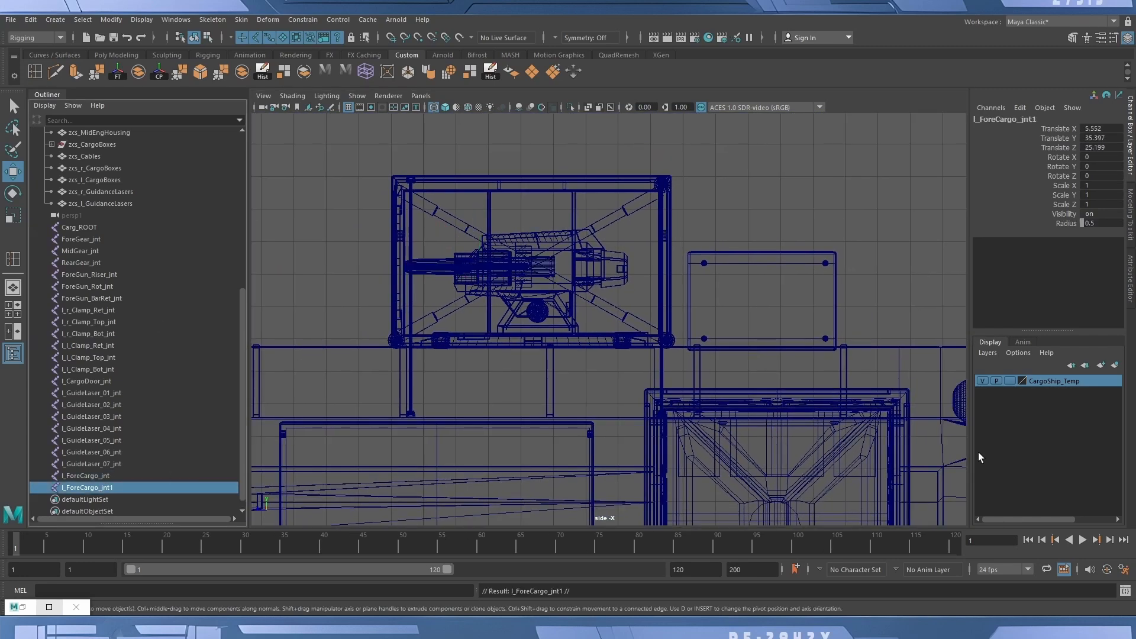
Rename the duplicated cargo joint as l_MidCargo_jnt.
double_click(1010, 120)
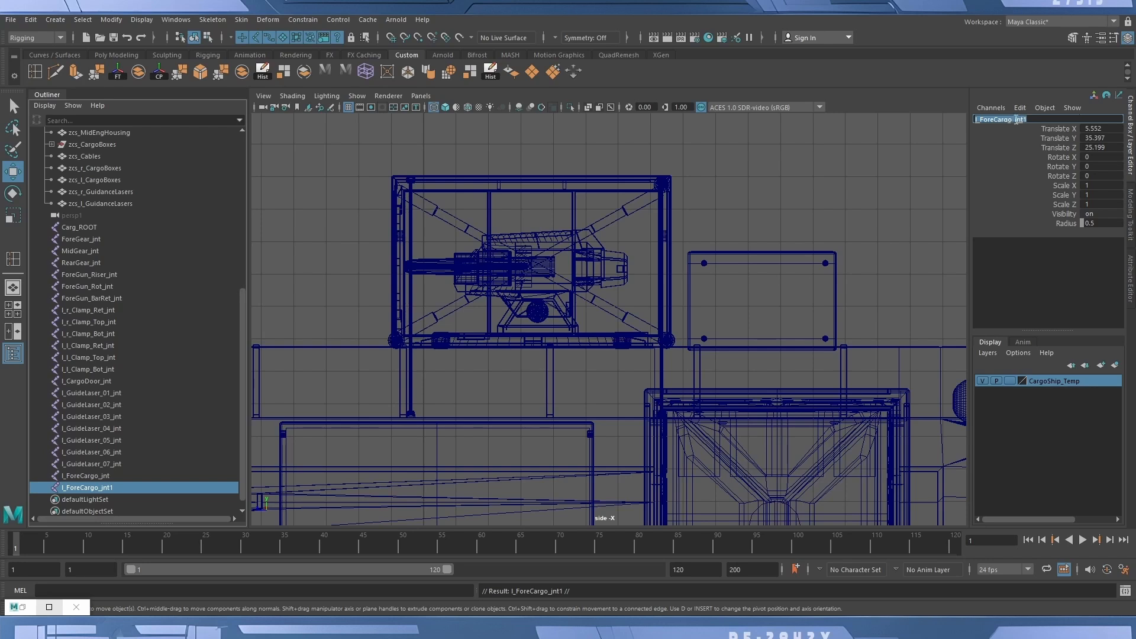
left_click(1011, 120)
key("BackSpace")
key("BackSpace")
key("BackSpace")
key("BackSpace")
type("Mid")
key("Return")
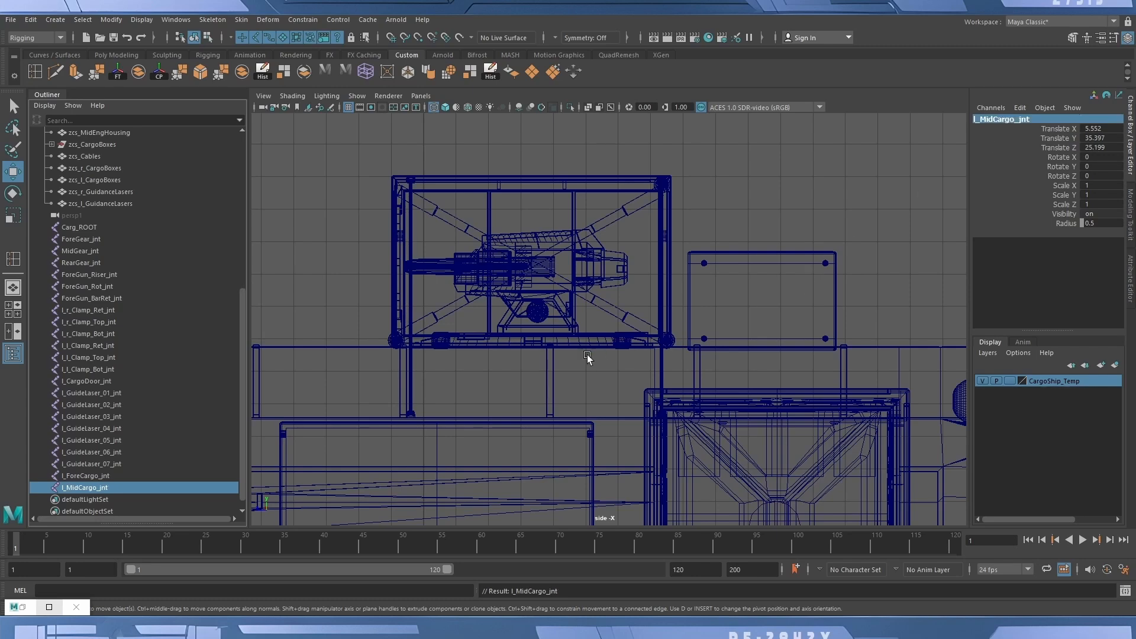
Move l_MidCargo_jnt lengthwise along Z into the crate behind the main gun housing, to about Z -26.5.
right_click_drag(571, 325, 248, 306, "alt")
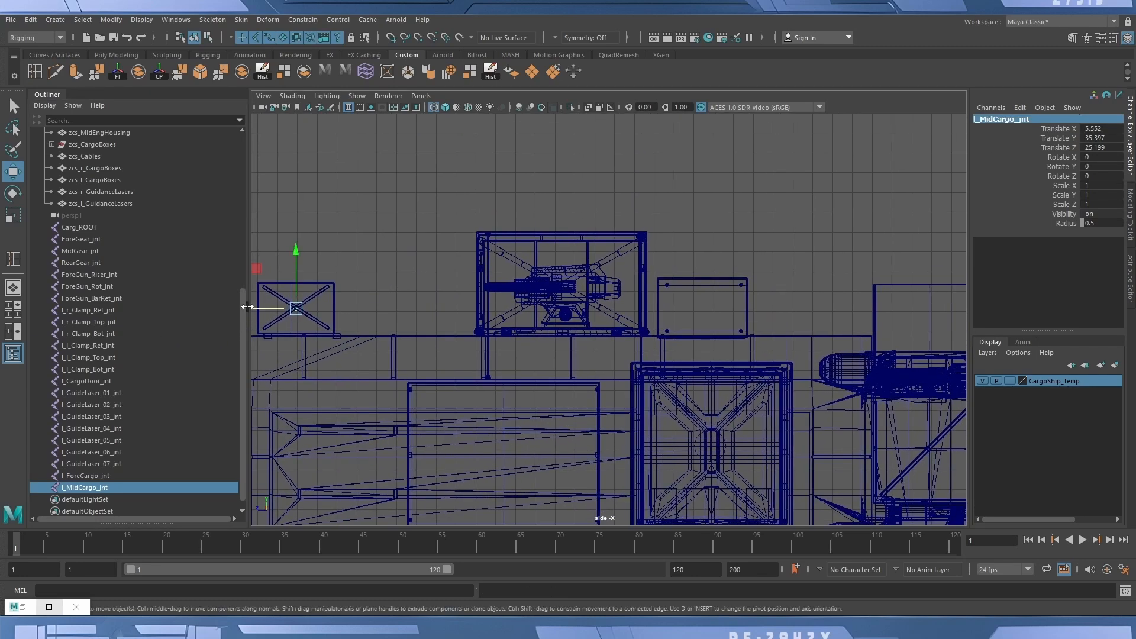
left_click_drag(258, 305, 668, 324)
scroll(773, 317, "up", 5)
middle_click_drag(807, 342, 584, 330, "alt")
scroll(677, 314, "up", 2)
middle_click_drag(696, 276, 658, 309, "alt")
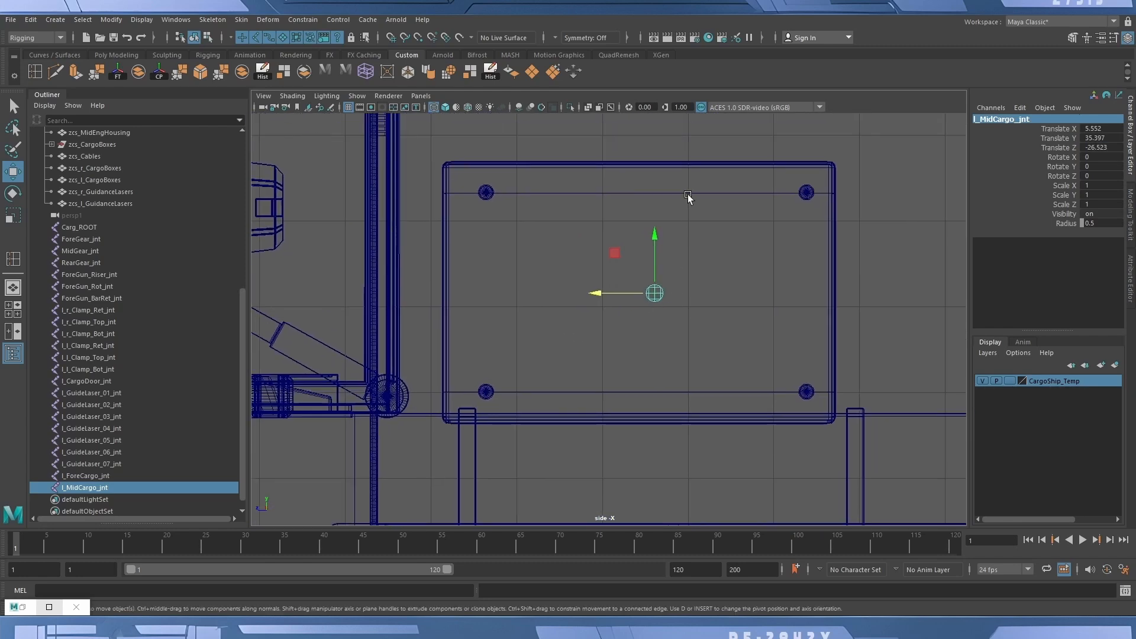
Duplicate zcs_RearCrate, unparent the copy, and isolate it together with l_MidCargo_jnt.
left_click(688, 160)
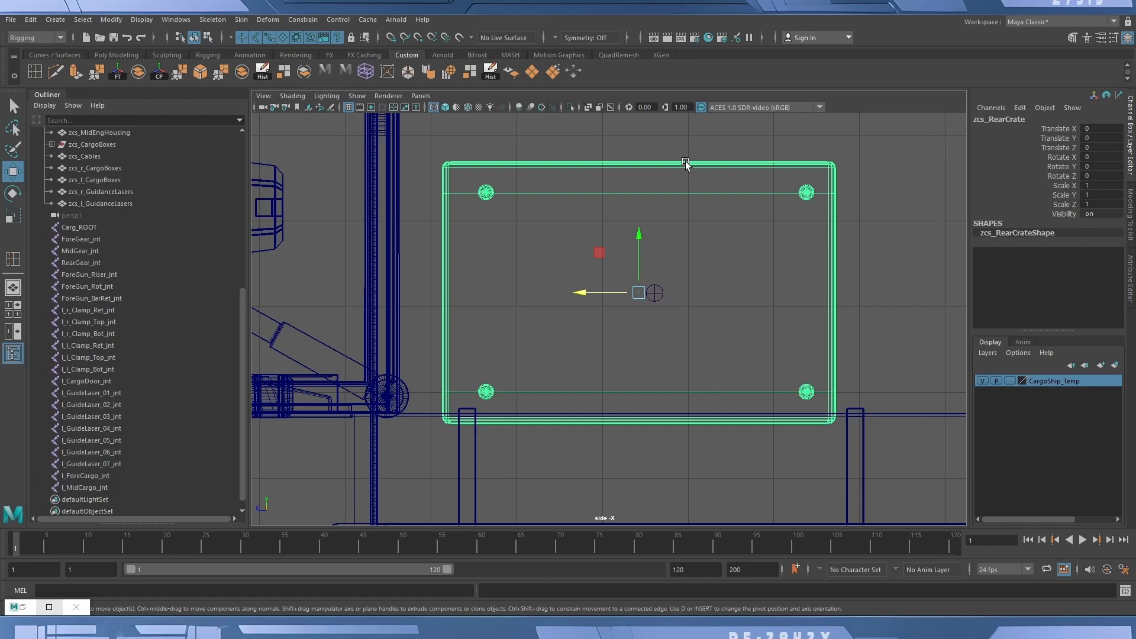
key("ctrl+d")
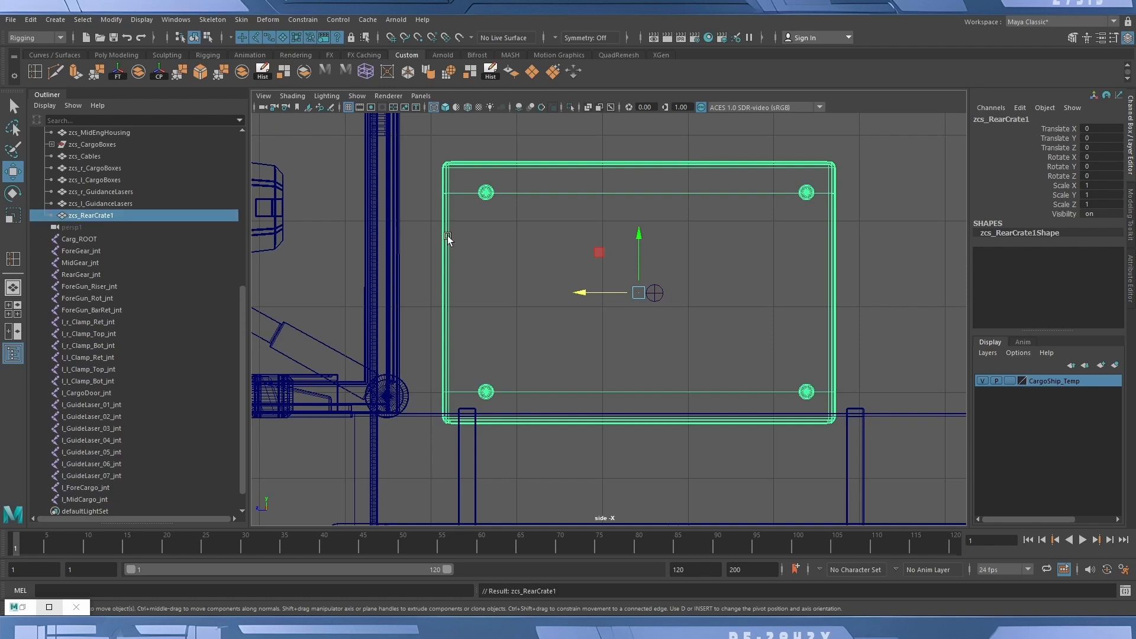
key("shift+p")
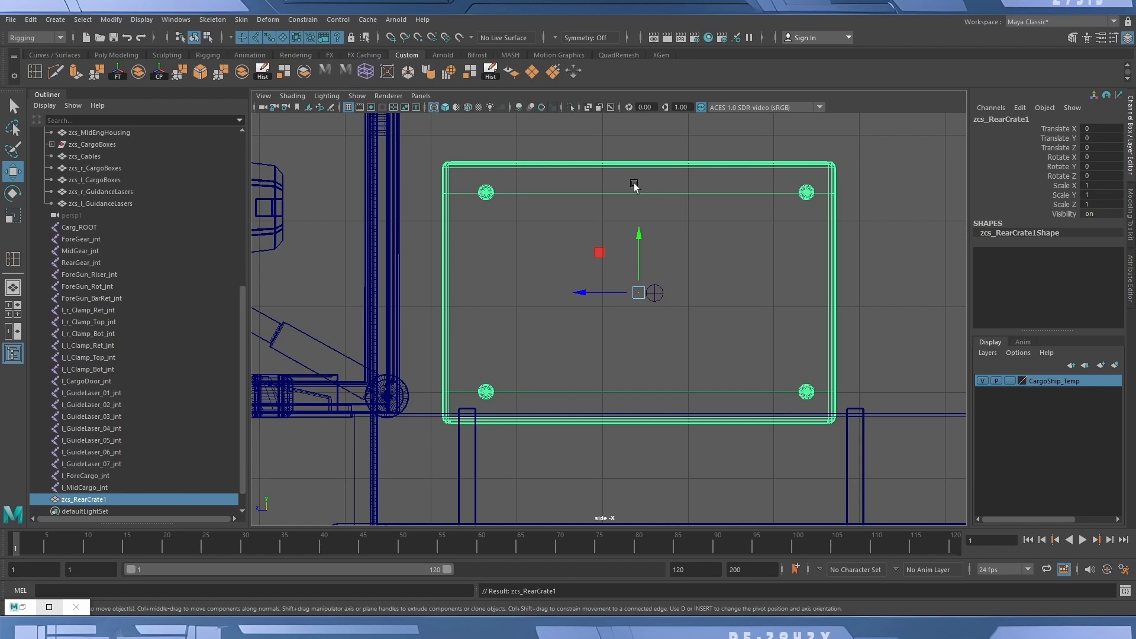
left_click(654, 291, "shift")
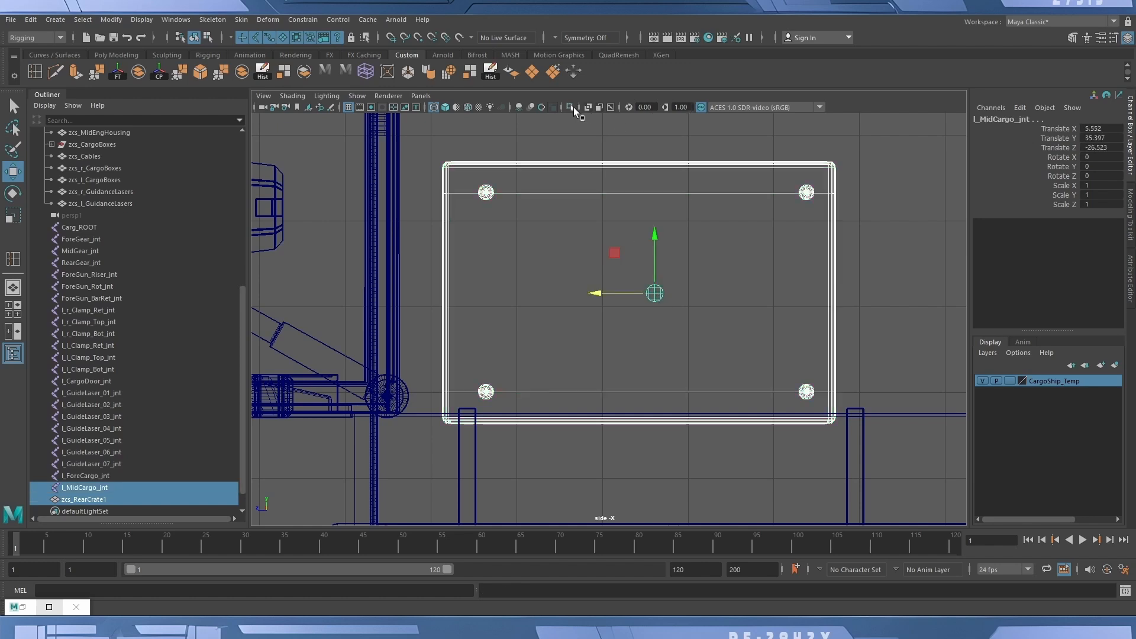
left_click(570, 108)
left_click(388, 272)
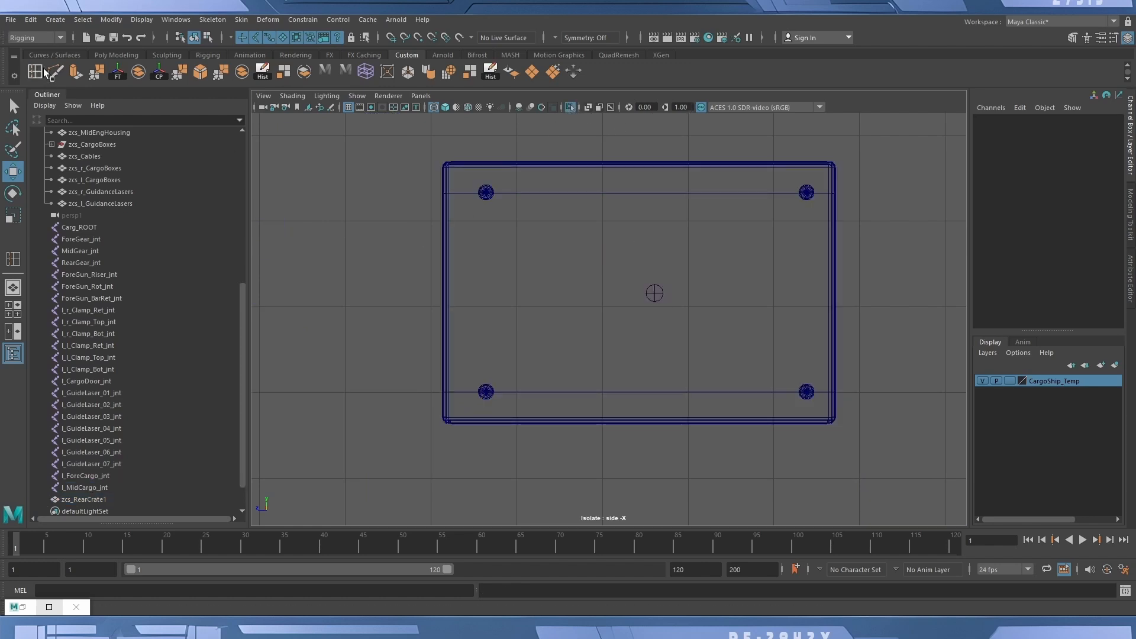
Try to insert an edge loop across the top edge of the zcs_RearCrate1 copy, and undo it.
key("y")
left_click(632, 167)
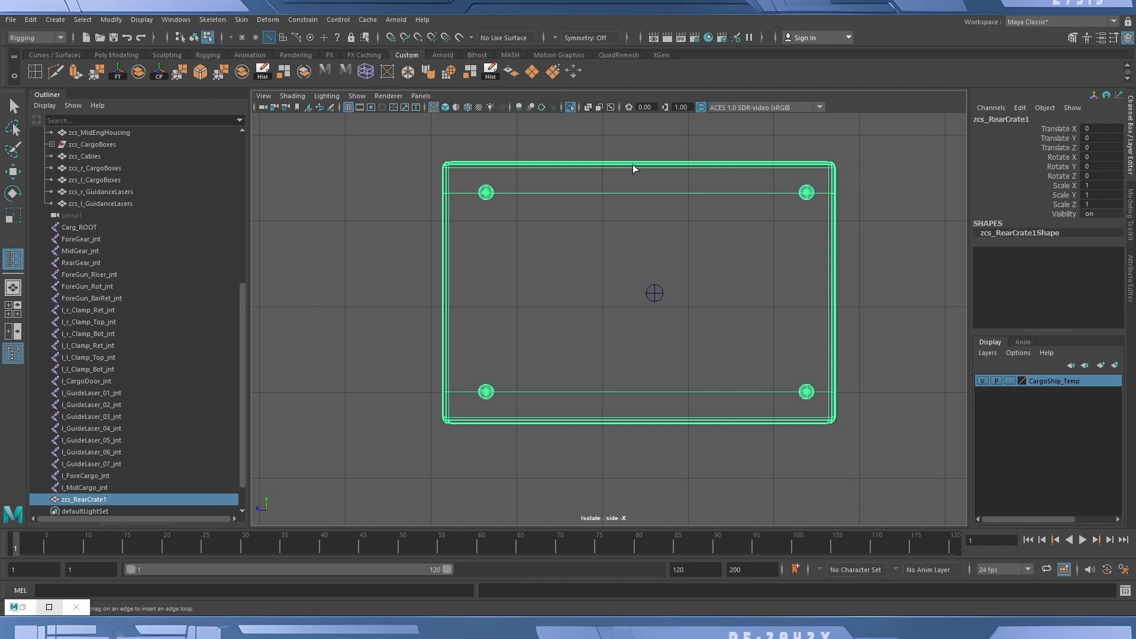
left_click(636, 165)
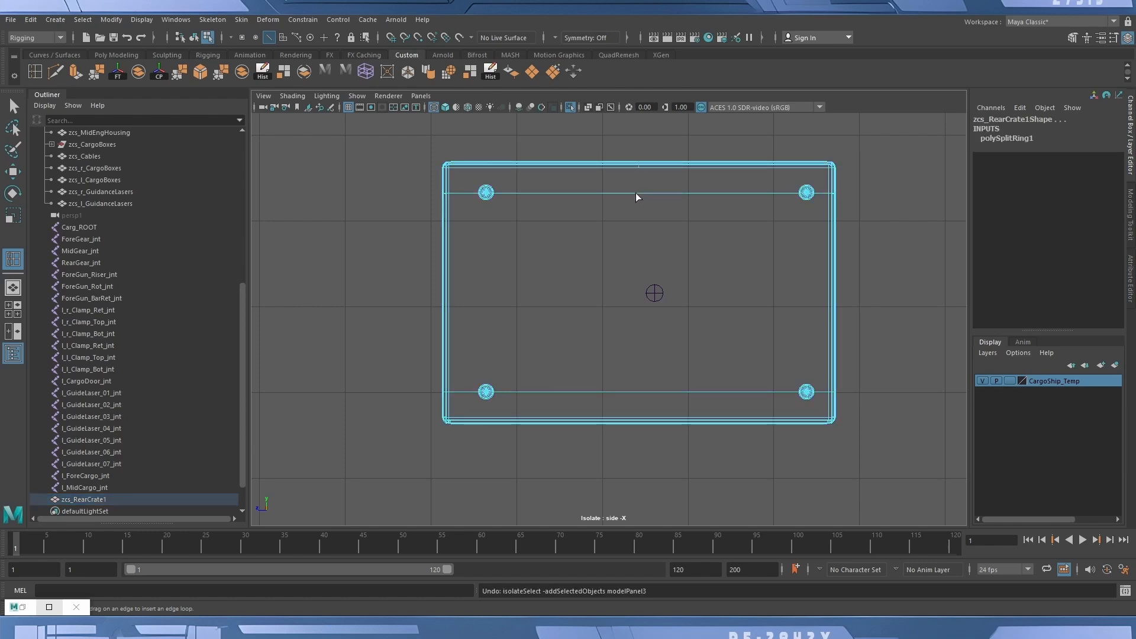
key("ctrl+z")
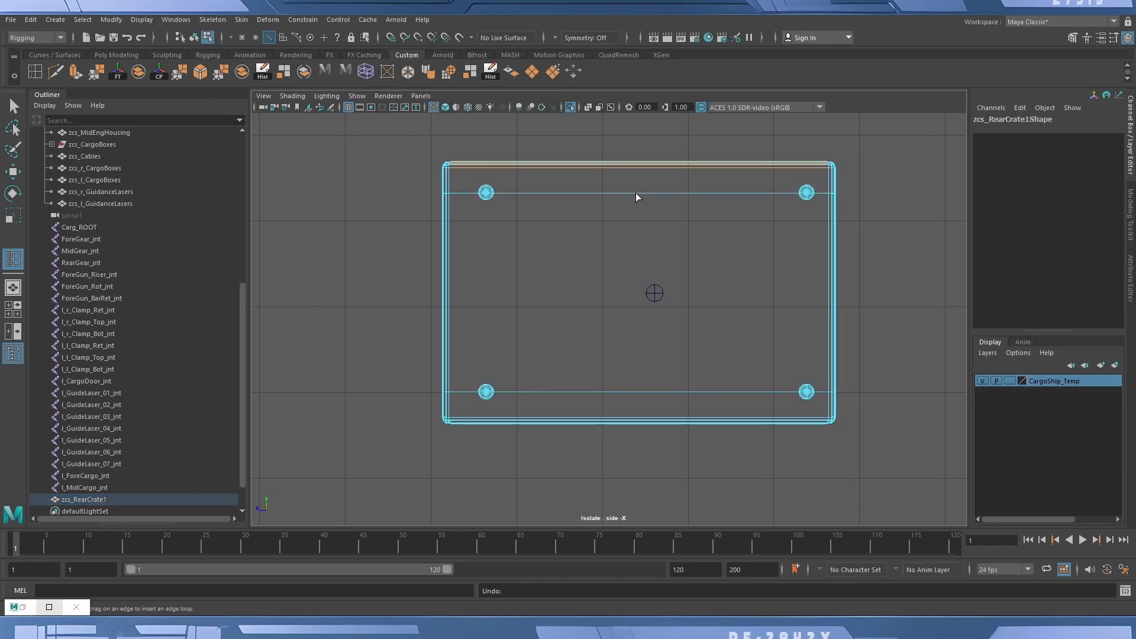
Slice a vertical cut through the zcs_RearCrate1 copy with Multi-Cut, and return to object selection with the Move tool.
left_click(13, 172)
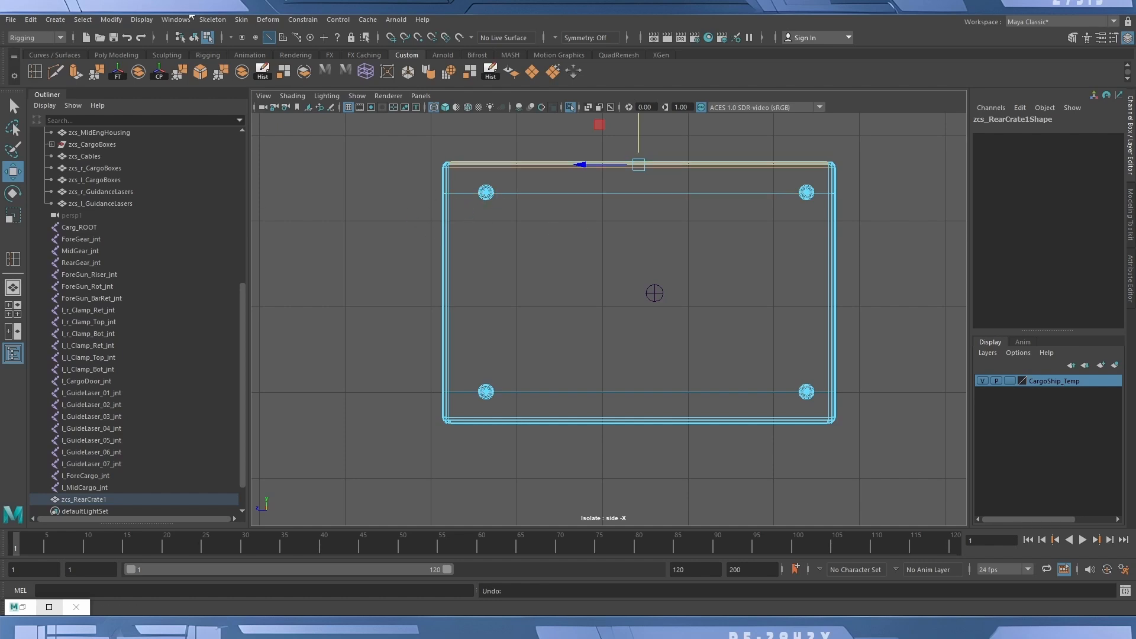
left_click(57, 66)
left_click(489, 199)
left_click_drag(580, 143, 577, 556)
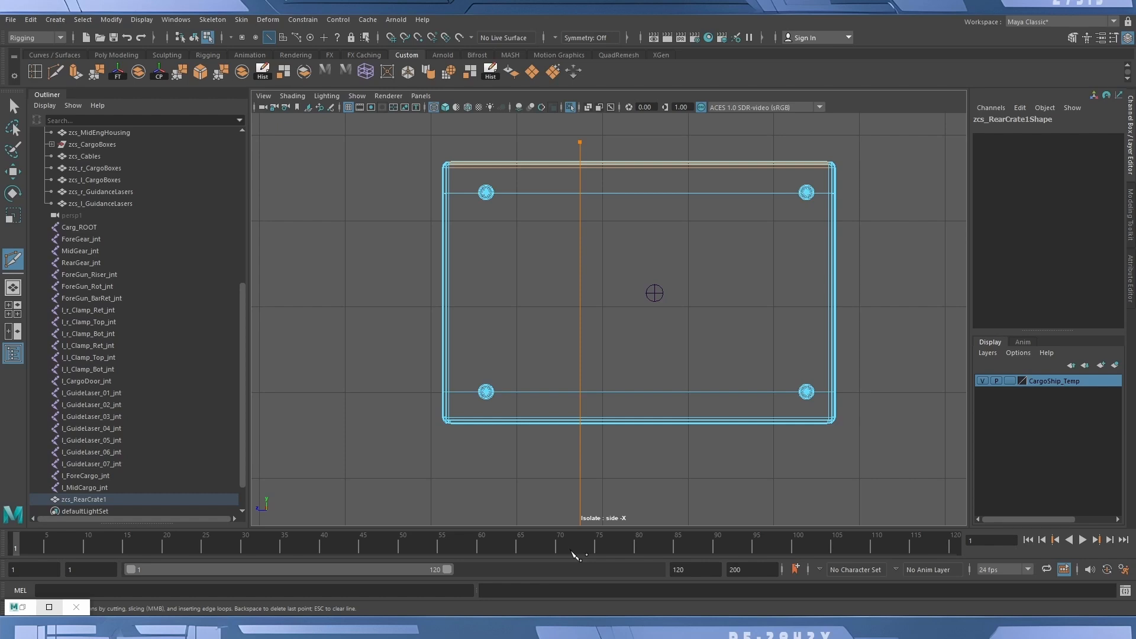
left_click_drag(577, 557, 571, 470)
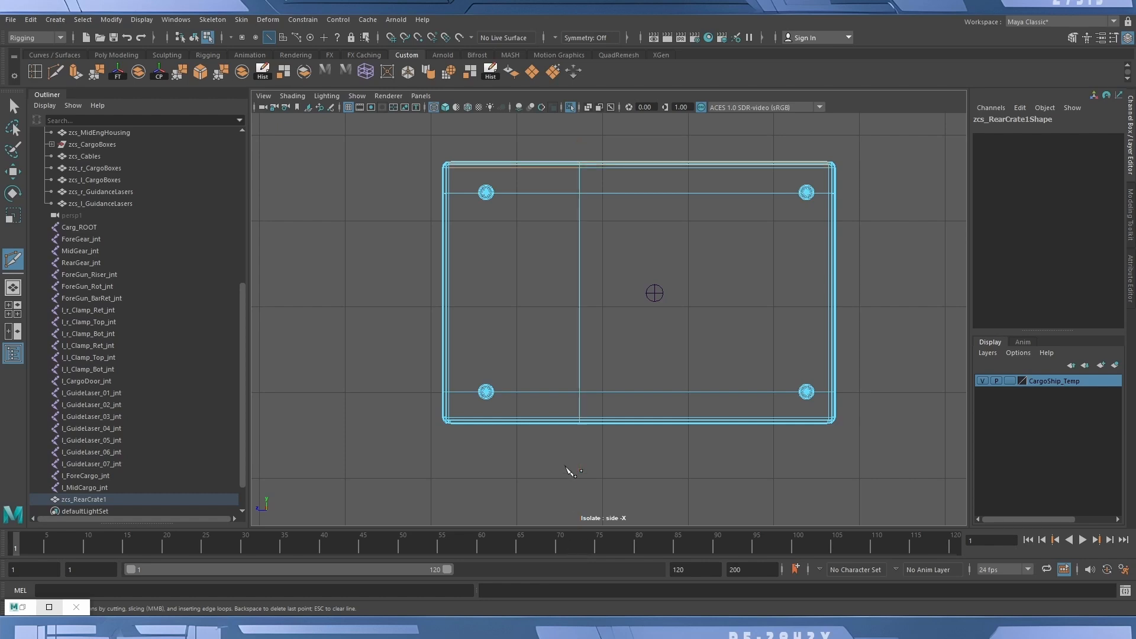
left_click(194, 37)
key("w")
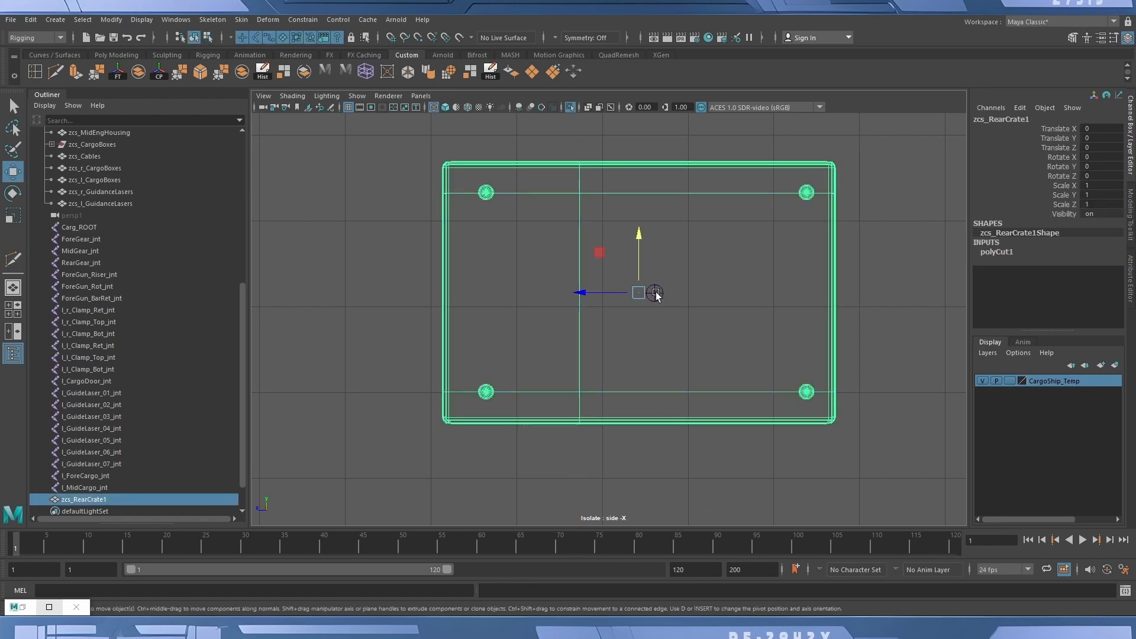
Move l_MidCargo_jnt to about Y 35.7 and Z -25.9 within the crate, and set its Translate X to 0.
left_click(654, 293)
left_click_drag(650, 250, 646, 239)
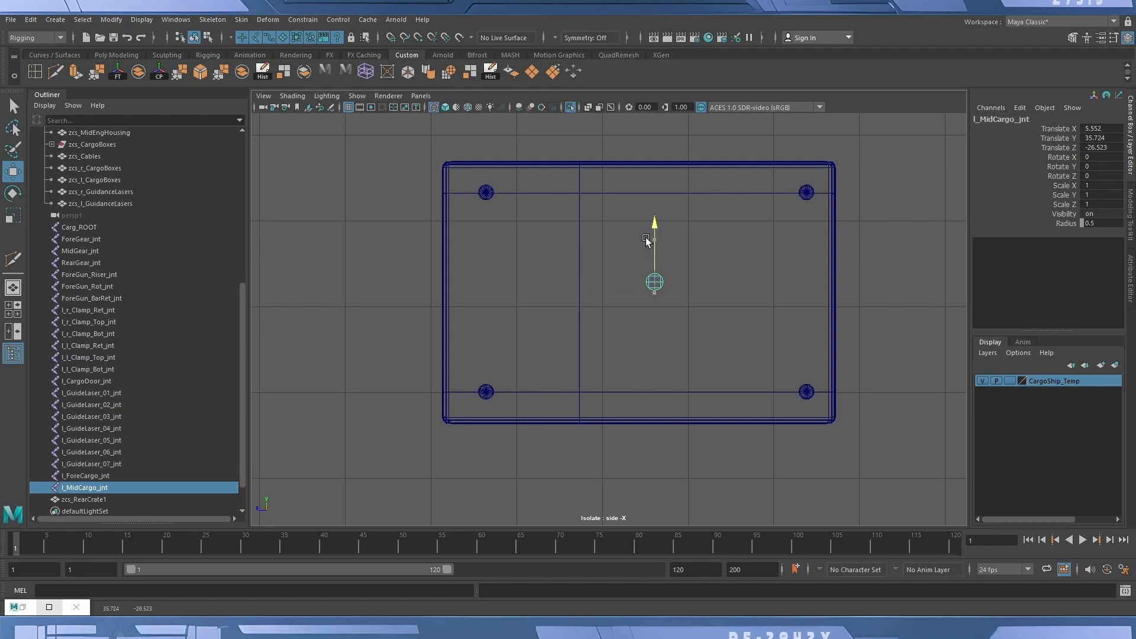
left_click_drag(595, 279, 574, 280)
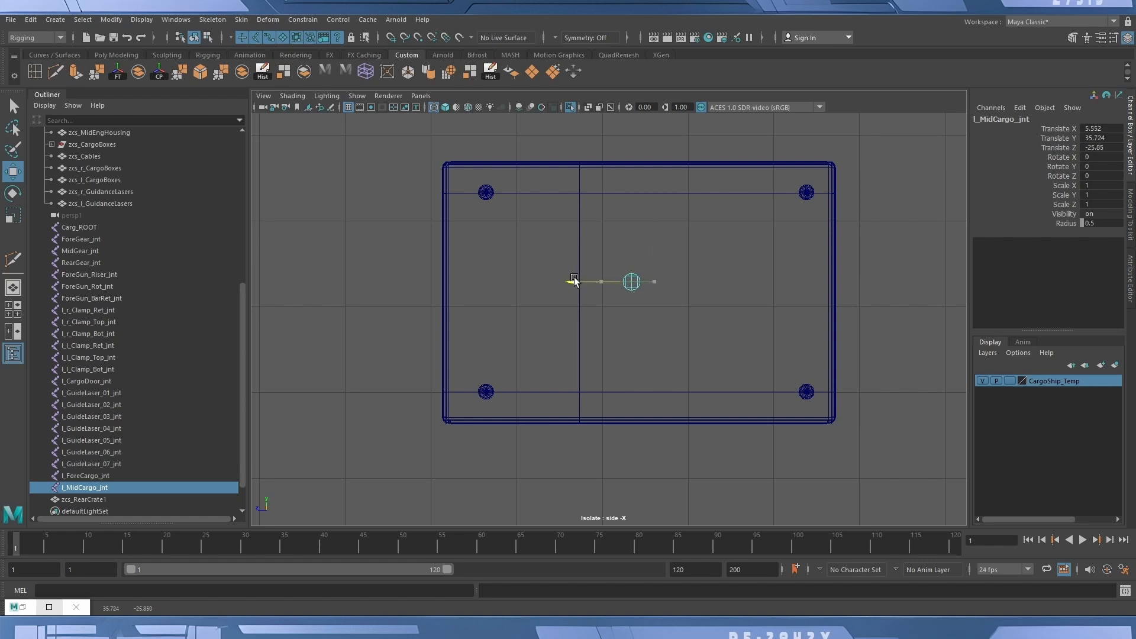
left_click(1103, 127)
type("0")
key("Return")
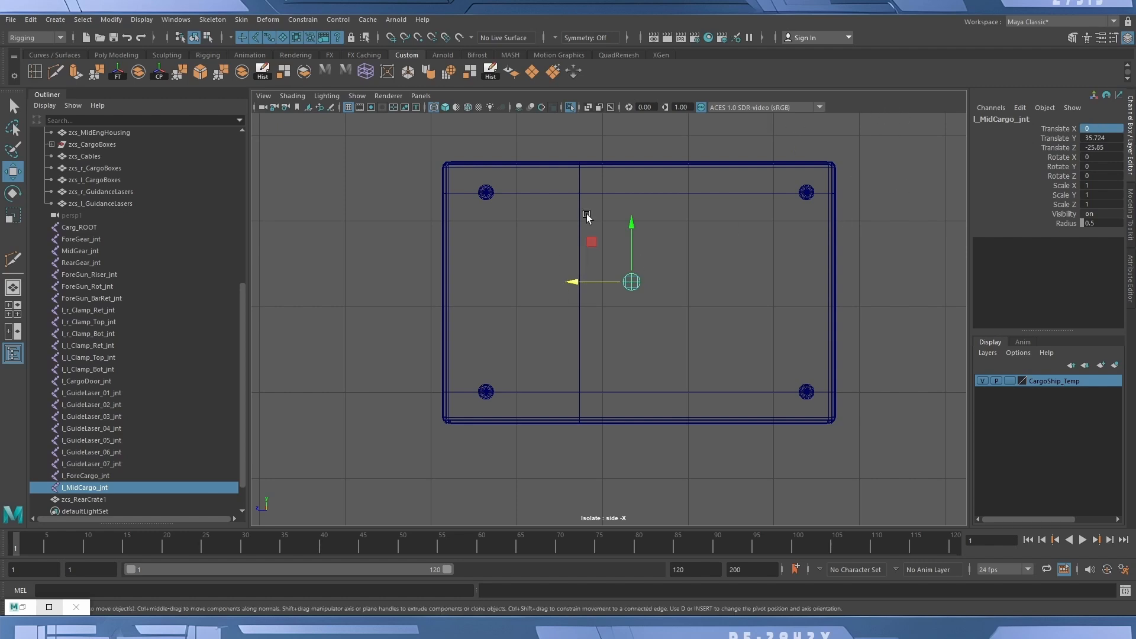
Delete the zcs_RearCrate1 copy and turn off isolation to show the whole ship again.
left_click(587, 194)
key("Delete")
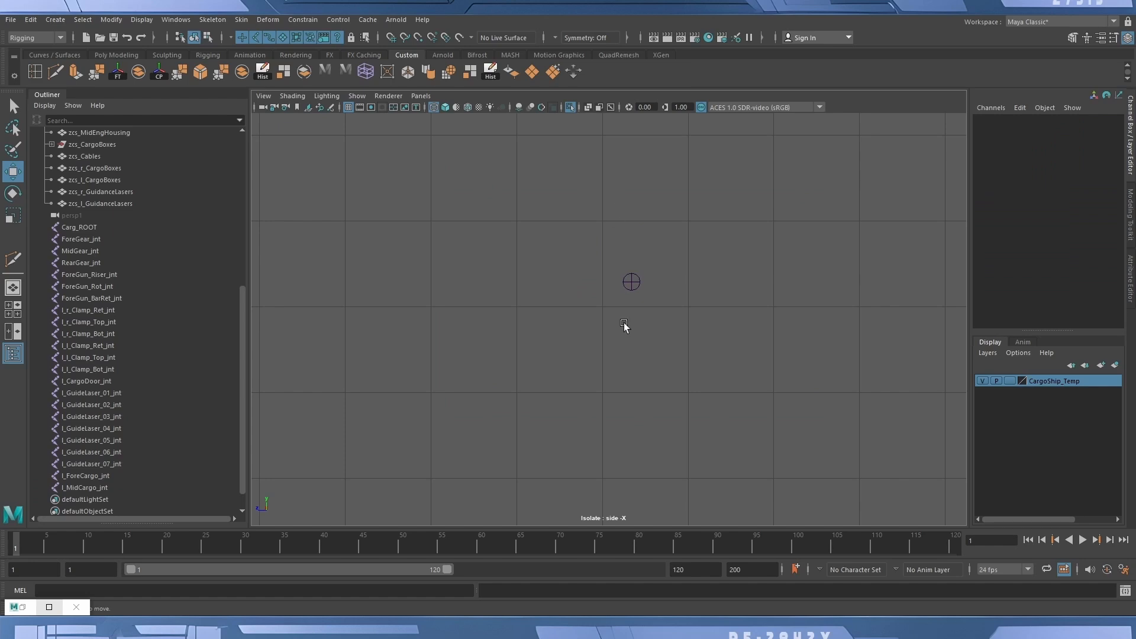
left_click(633, 281)
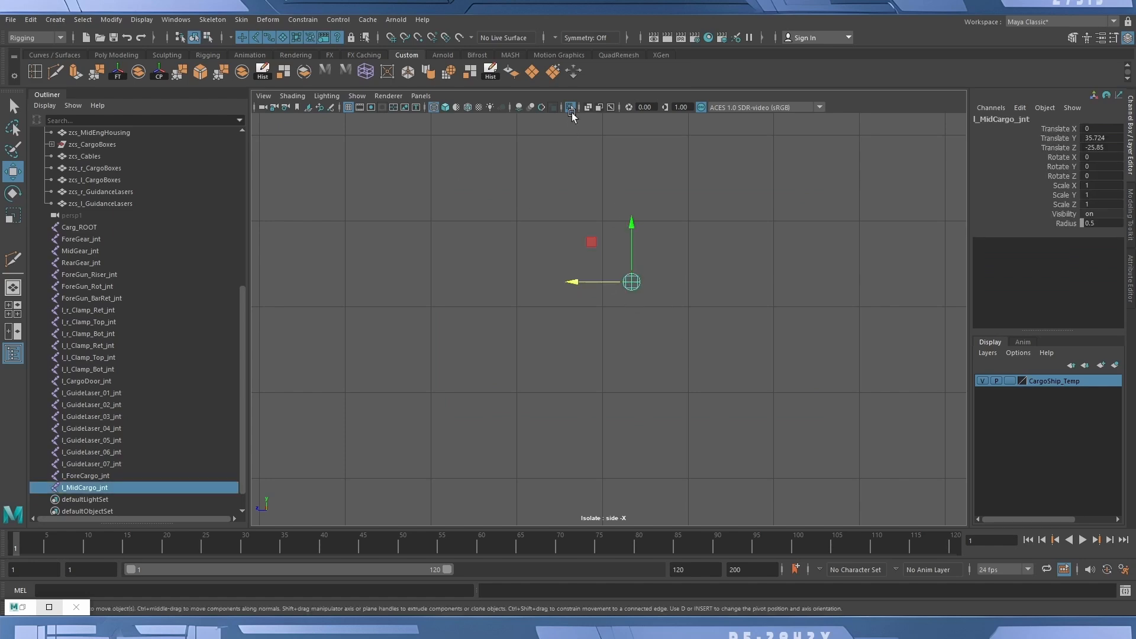
right_click_drag(728, 236, 442, 240, "alt")
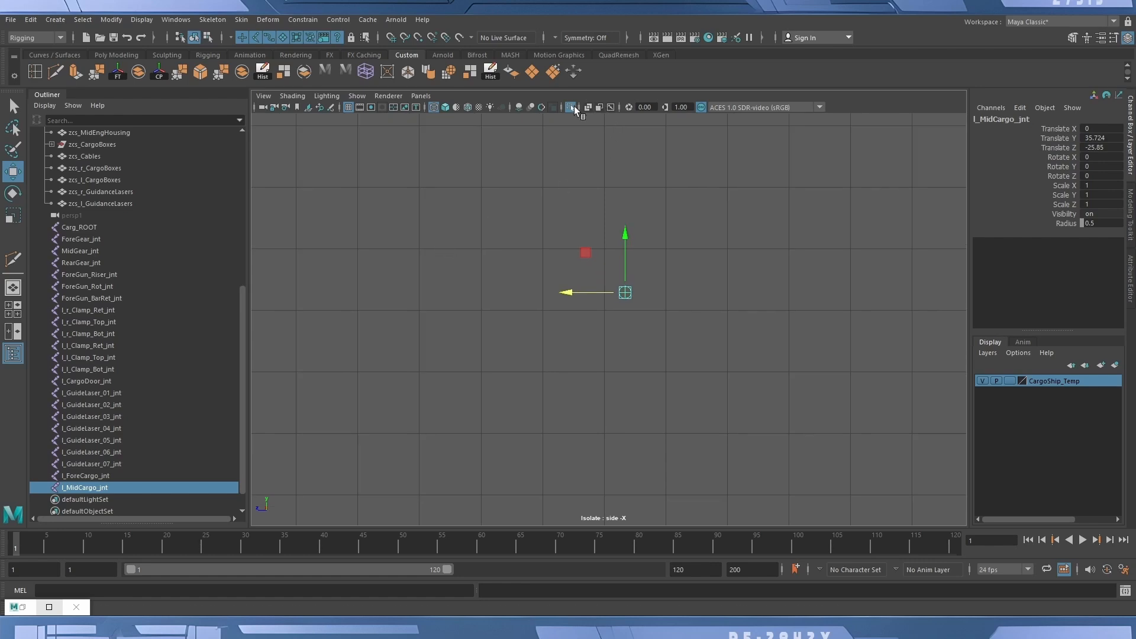
left_click(571, 107)
scroll(672, 300, "down", 5)
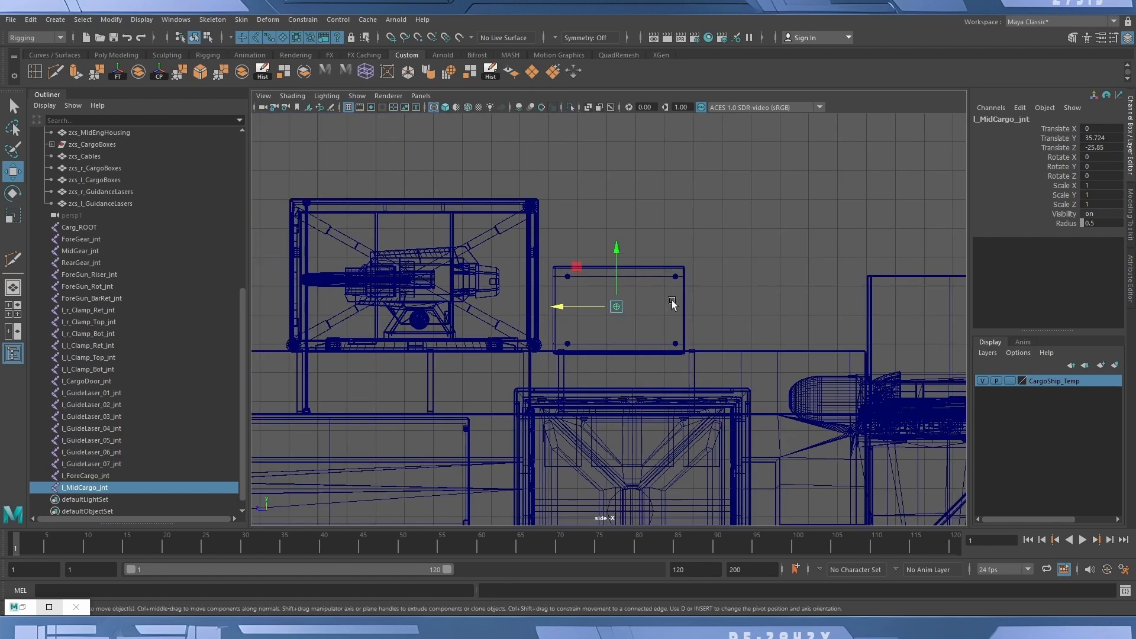
scroll(672, 300, "down", 2)
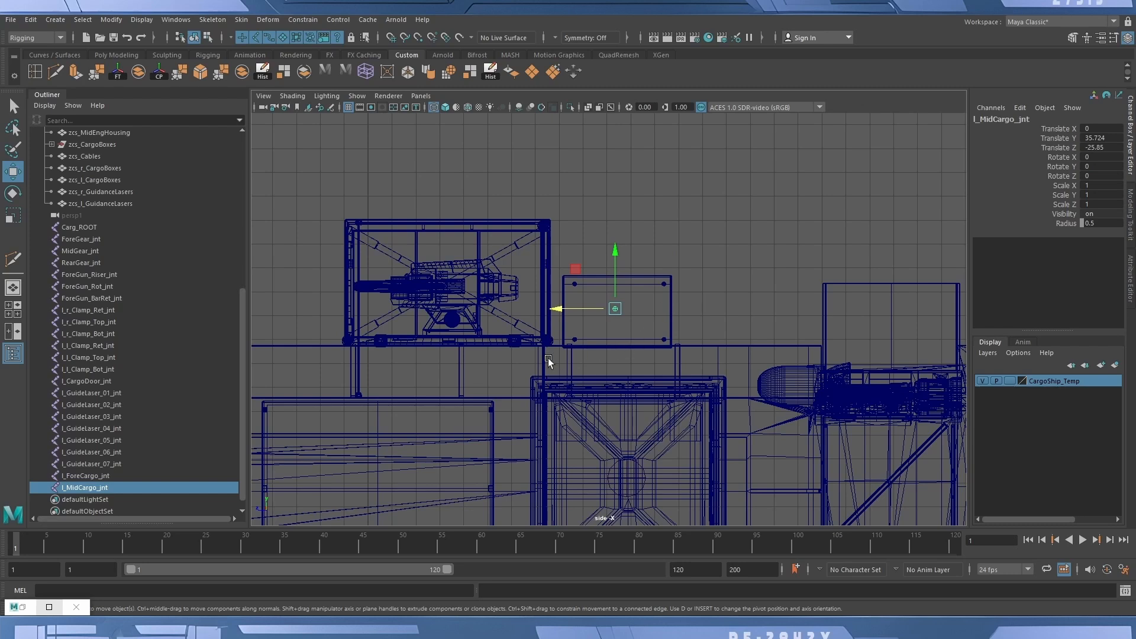
Create a joint just below the round pivot of the main gun mount, at about Y 33.2 and Z -8.8, with radius 1.5.
middle_click_drag(548, 358, 758, 358, "alt")
left_click(758, 359)
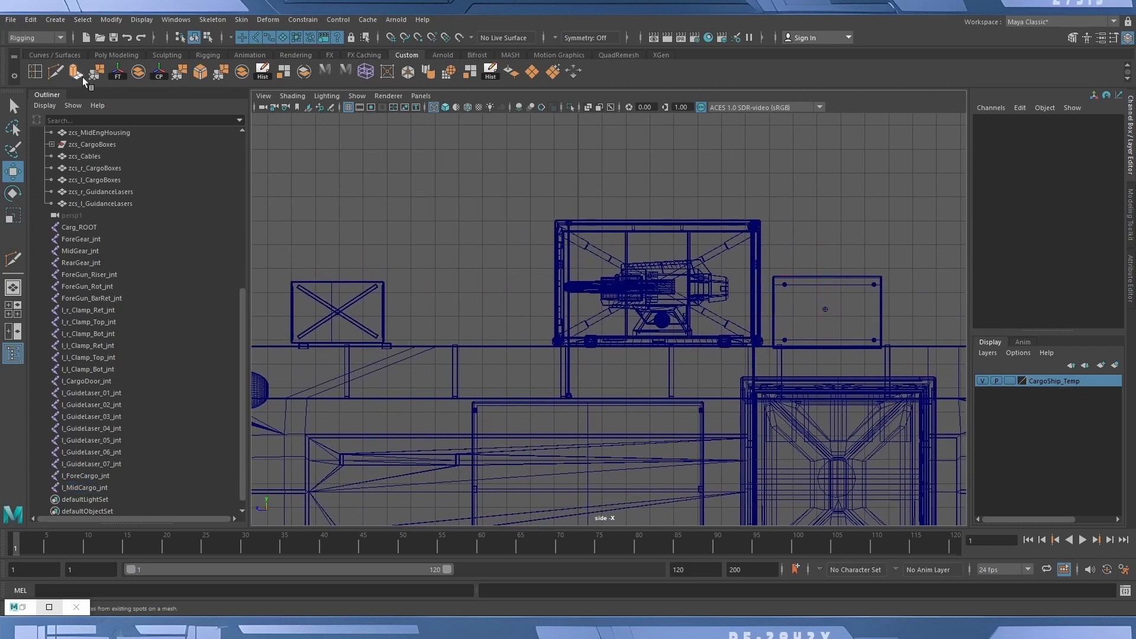
left_click(211, 54)
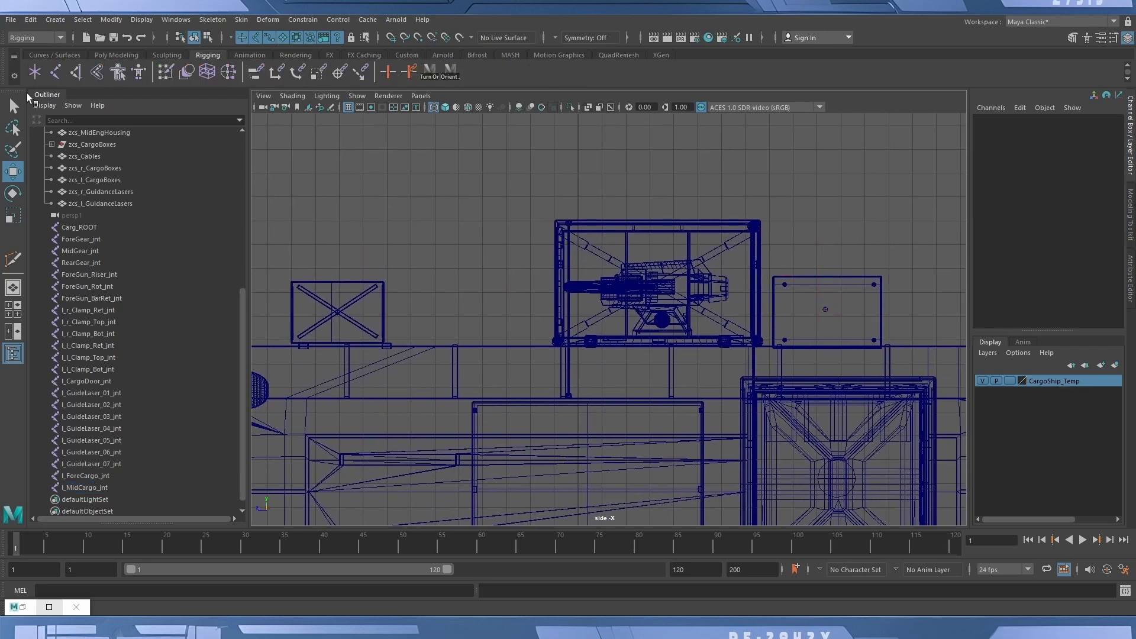
left_click(56, 73)
scroll(604, 330, "up", 5)
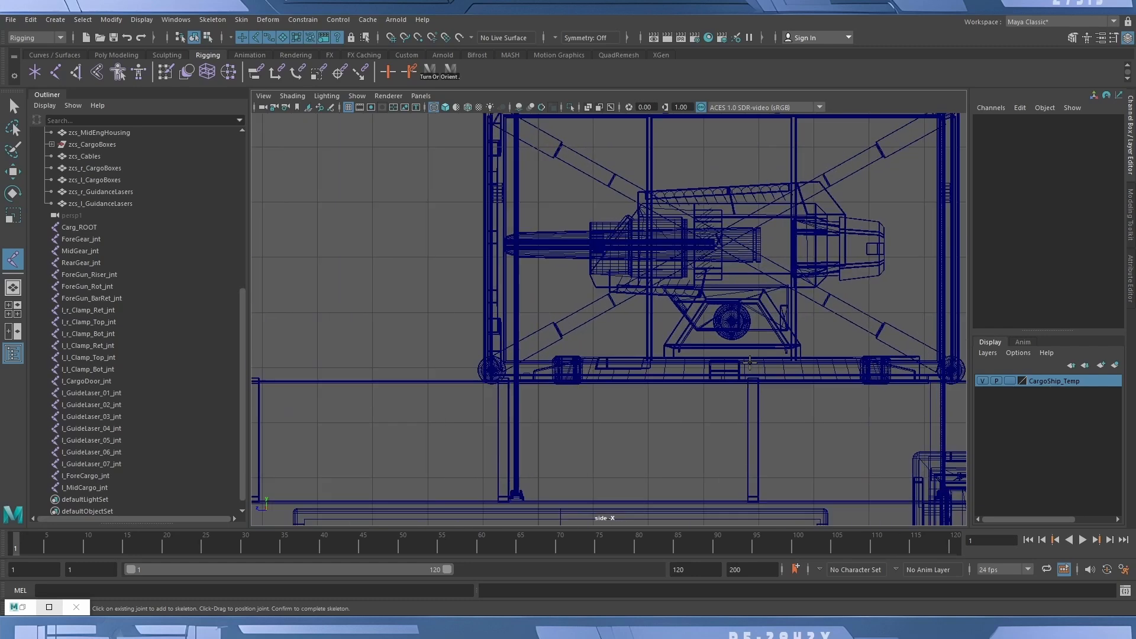
middle_click_drag(760, 346, 633, 340, "alt")
scroll(637, 331, "up", 3)
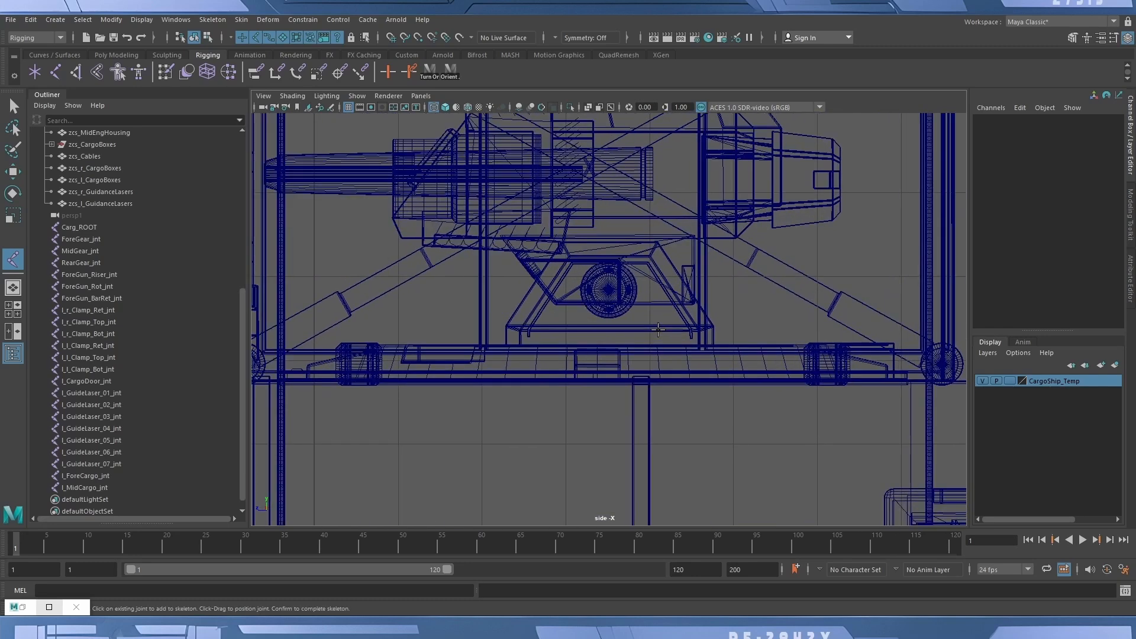
scroll(635, 318, "up", 3)
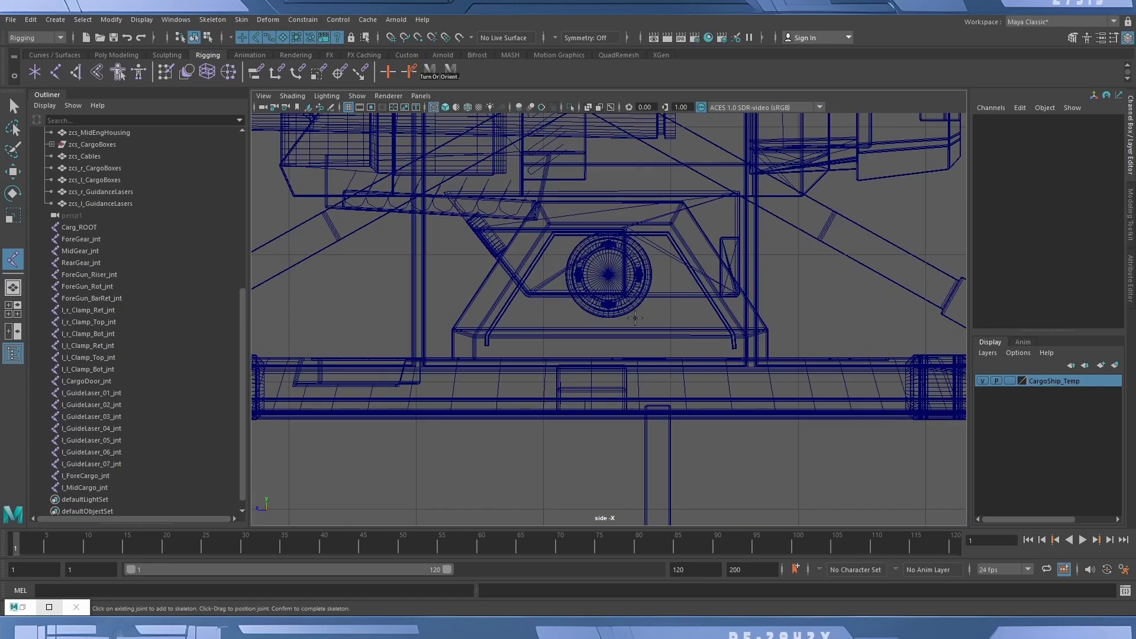
left_click(611, 346)
left_click(1092, 223)
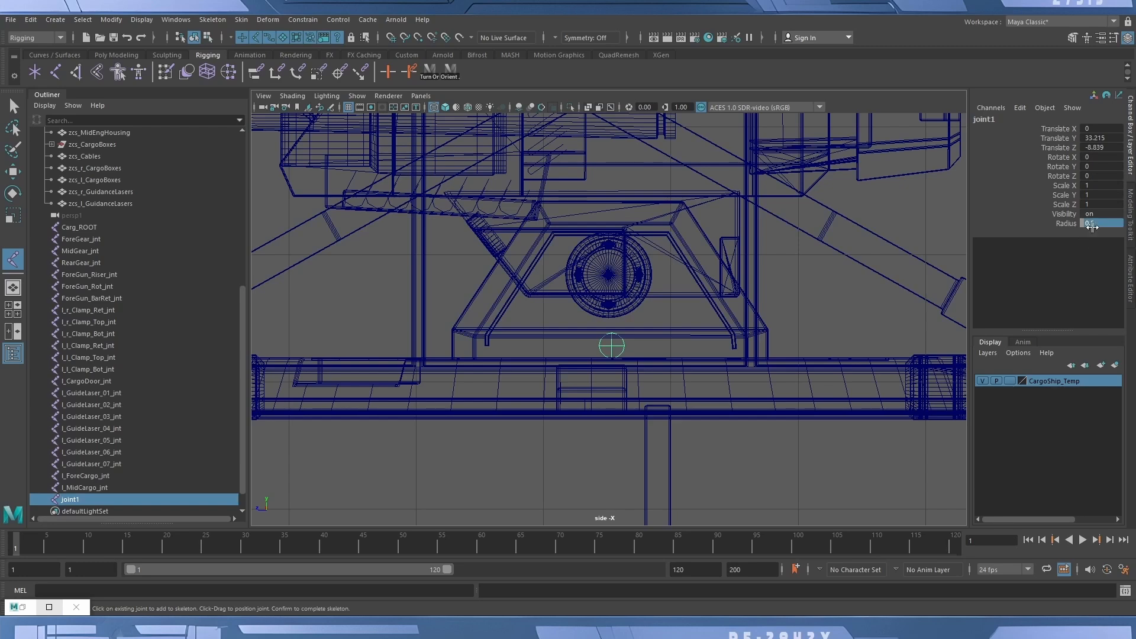
type("1.5")
key("Return")
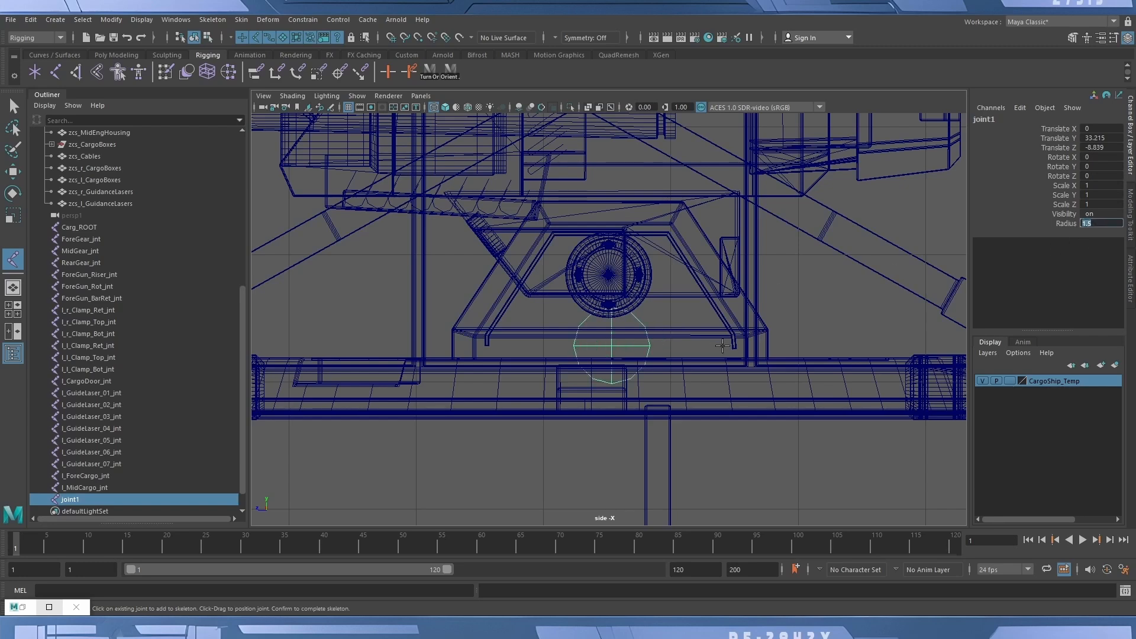
Snap joint1 onto the centre of the main gun mount's round pivot.
key("w")
scroll(581, 314, "up", 3)
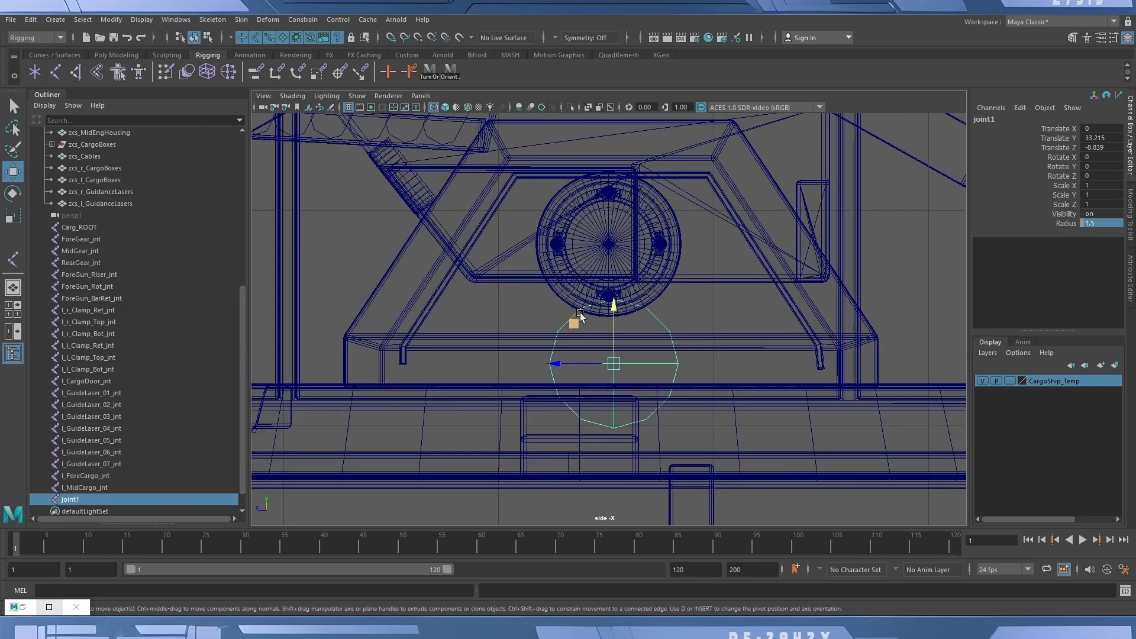
key("v")
left_click_drag(608, 305, 619, 245)
middle_click_drag(568, 269, 574, 335, "alt")
scroll(581, 349, "down", 5)
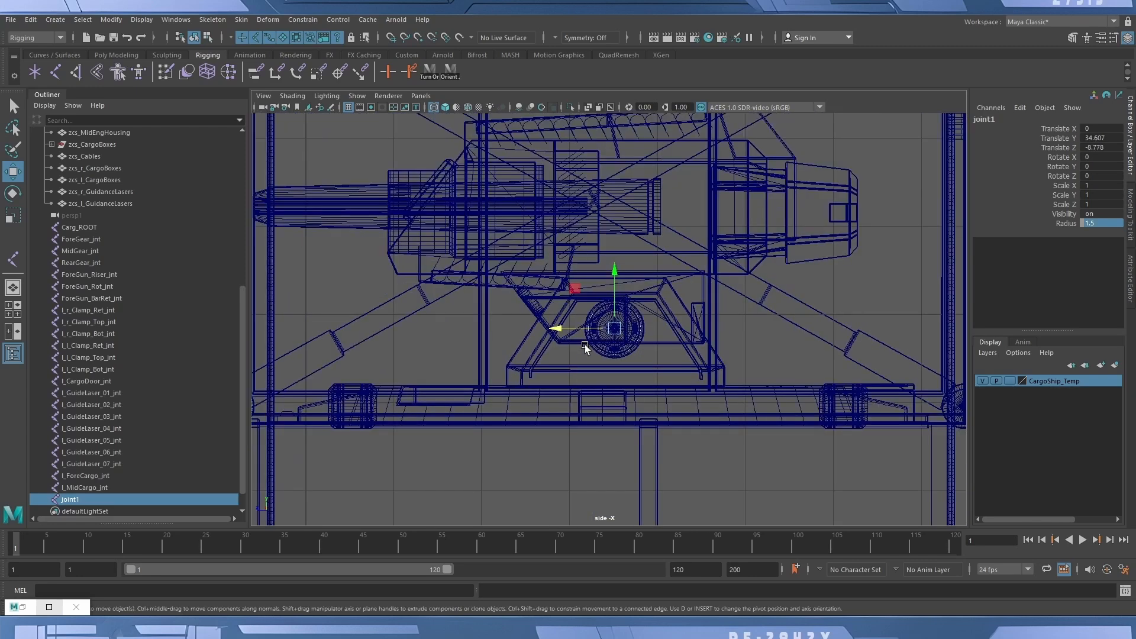
Duplicate joint1 and raise the copy to the centre of the main gun's barrel, at about Y 38.07.
middle_click_drag(635, 301, 613, 383, "alt")
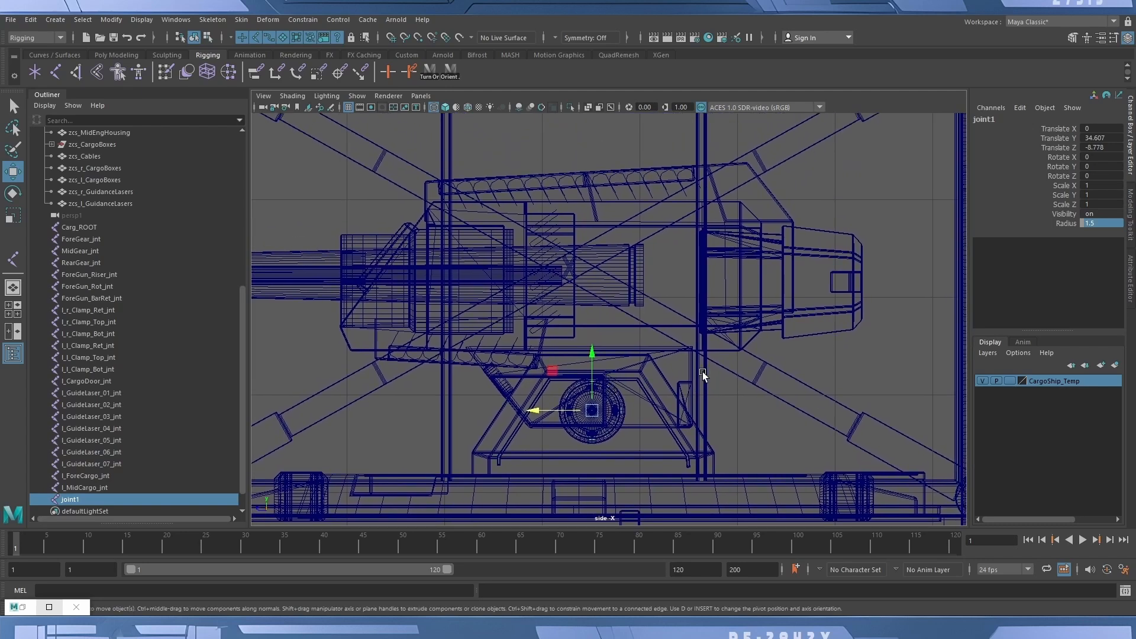
key("ctrl+d")
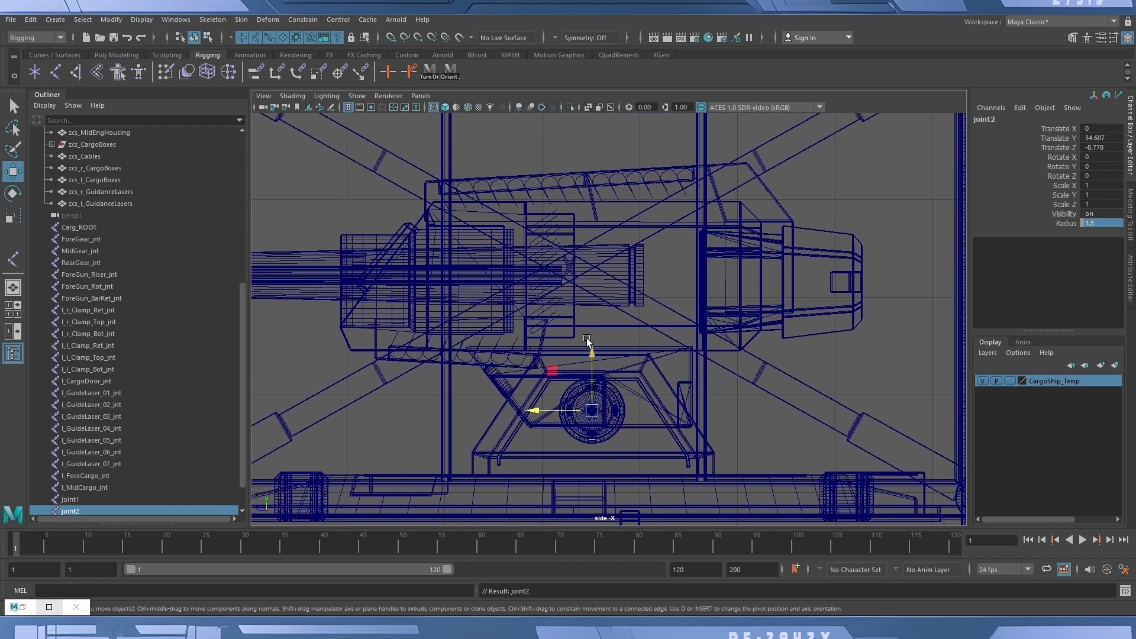
left_click_drag(596, 359, 587, 240)
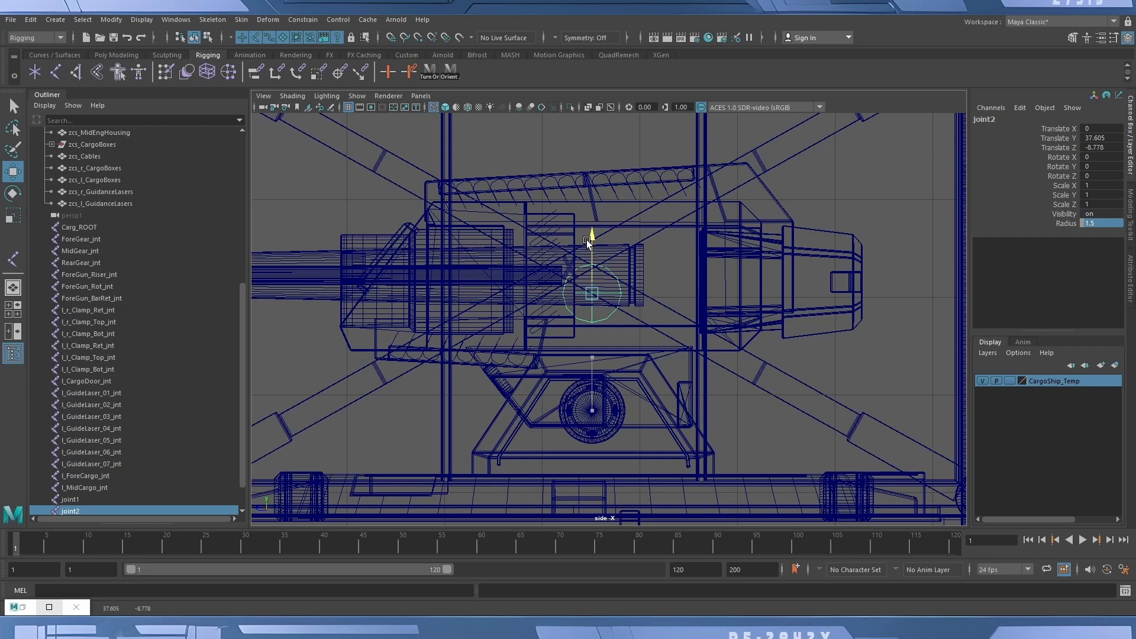
left_click_drag(587, 240, 616, 223)
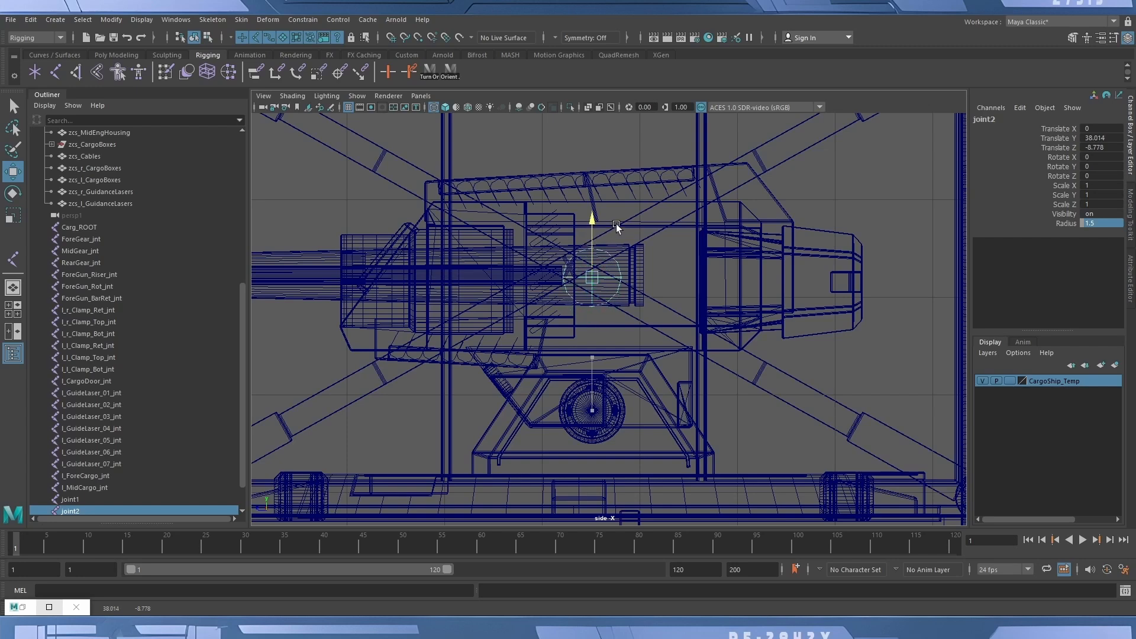
scroll(568, 251, "up", 8)
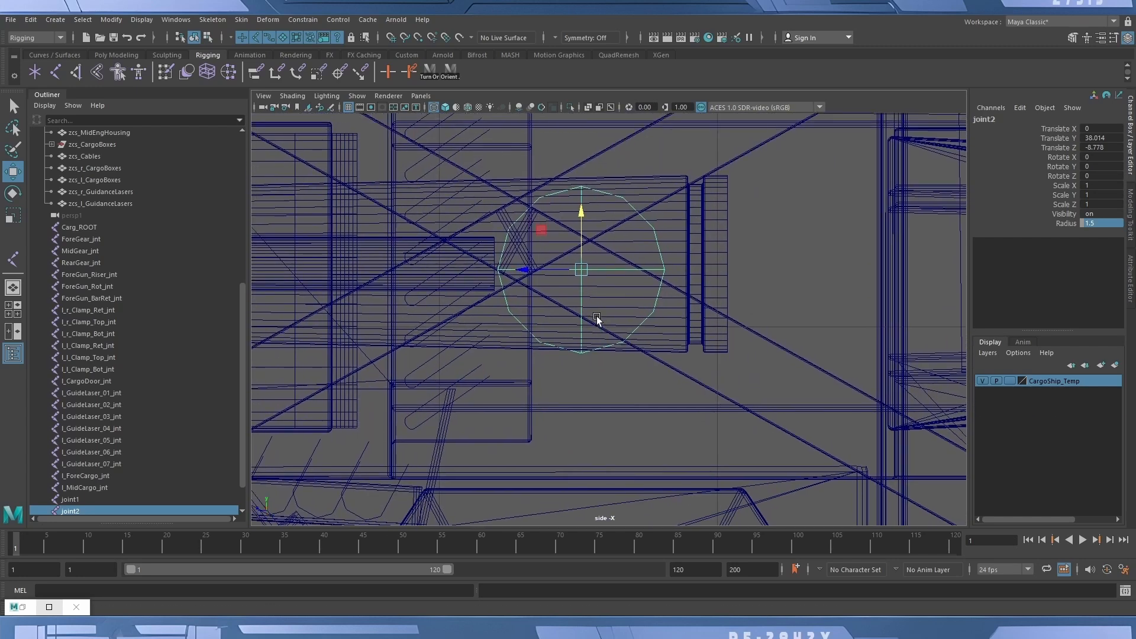
mouse_move(584, 214)
left_mouse_down()
mouse_move(583, 155)
mouse_move(583, 210)
left_mouse_up()
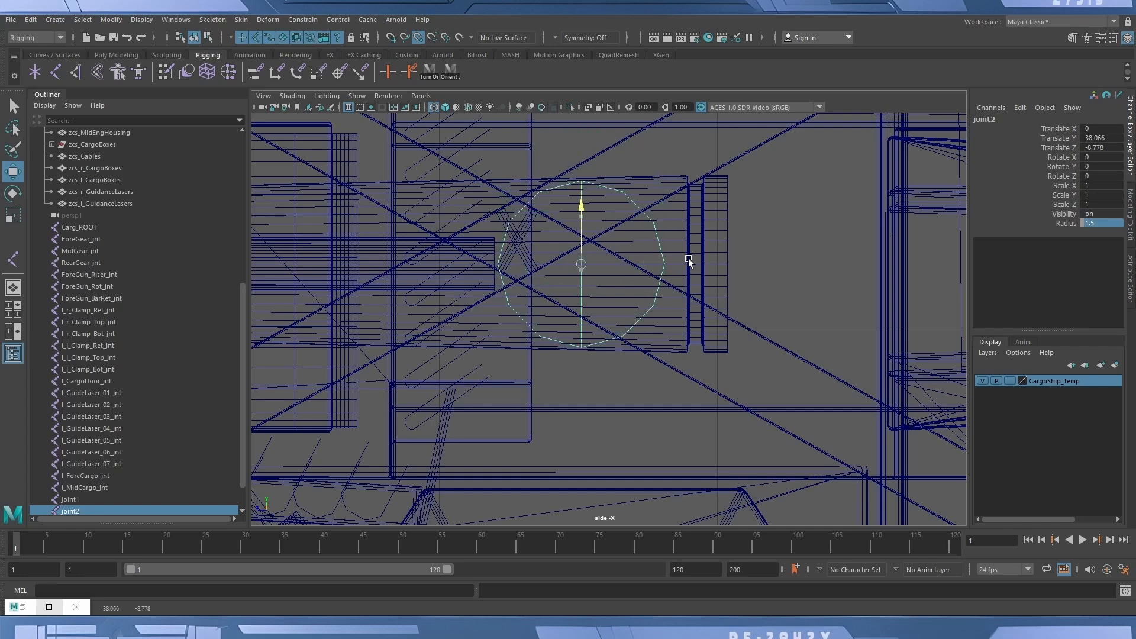
Duplicate joint1 again and lower the copy into the platform beneath the gun mount, at about Y 32.77.
scroll(666, 320, "down", 7)
middle_click_drag(598, 410, 626, 261, "alt")
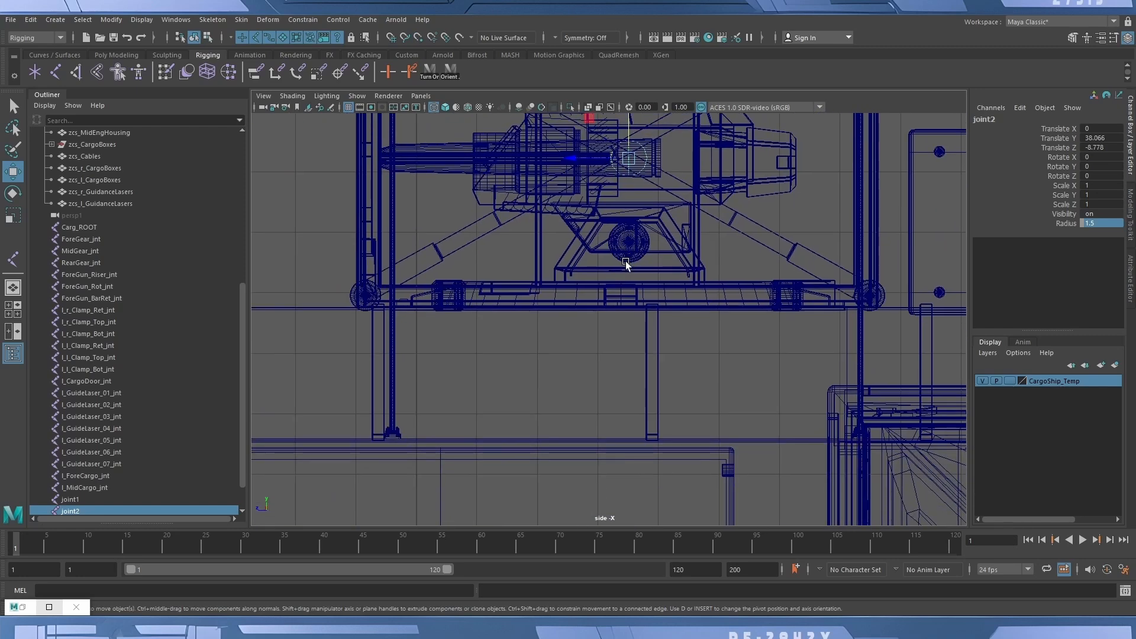
scroll(652, 227, "up", 3)
left_click(70, 498)
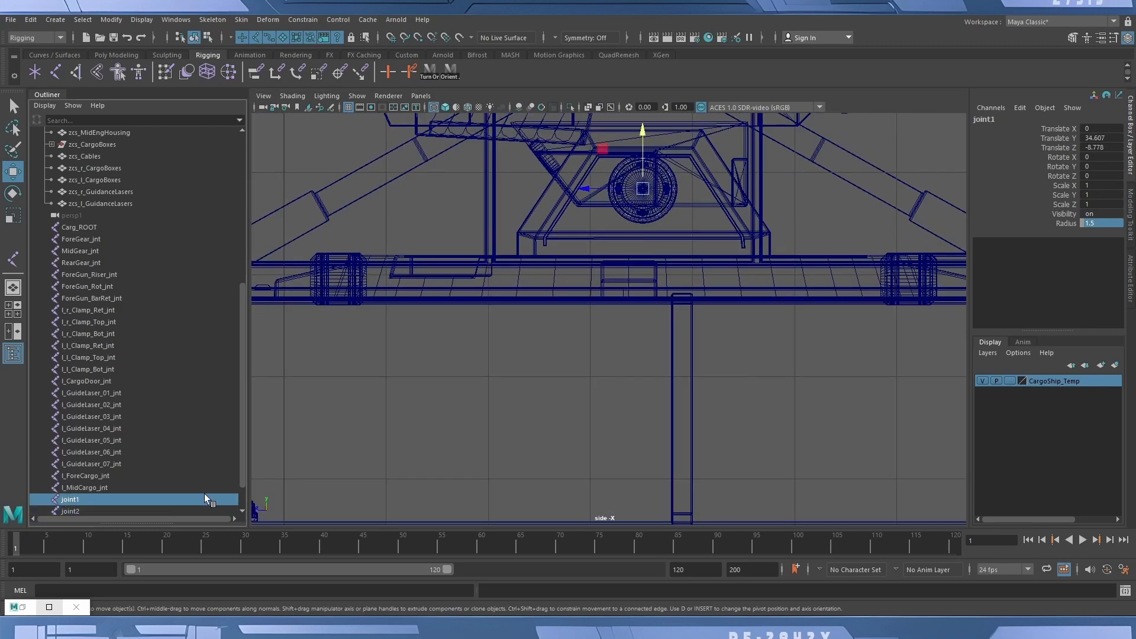
key("ctrl+d")
left_click_drag(641, 131, 699, 223)
scroll(816, 291, "down", 1)
right_click_drag(815, 291, 712, 269, "alt")
middle_click_drag(712, 269, 703, 304, "alt")
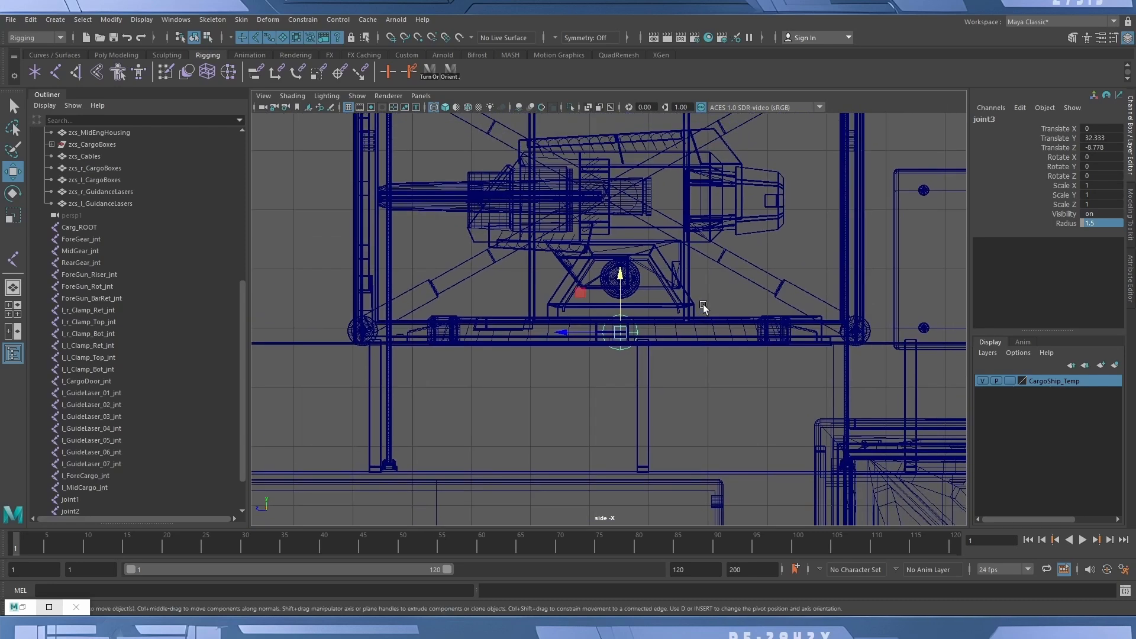
right_click_drag(467, 315, 800, 367, "alt")
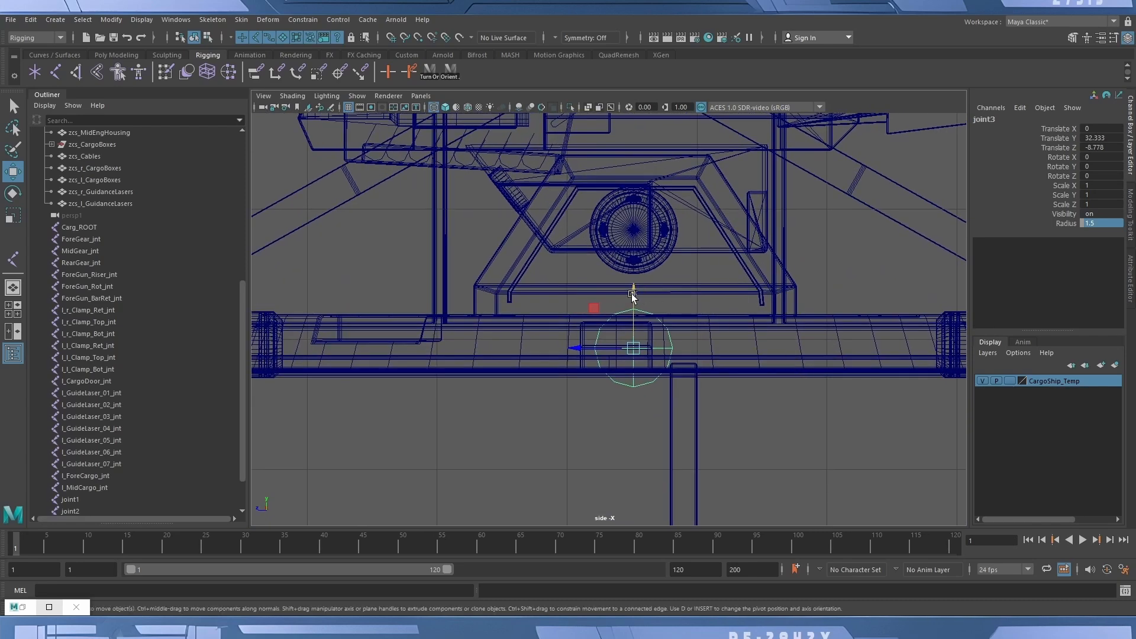
left_click_drag(647, 299, 651, 261)
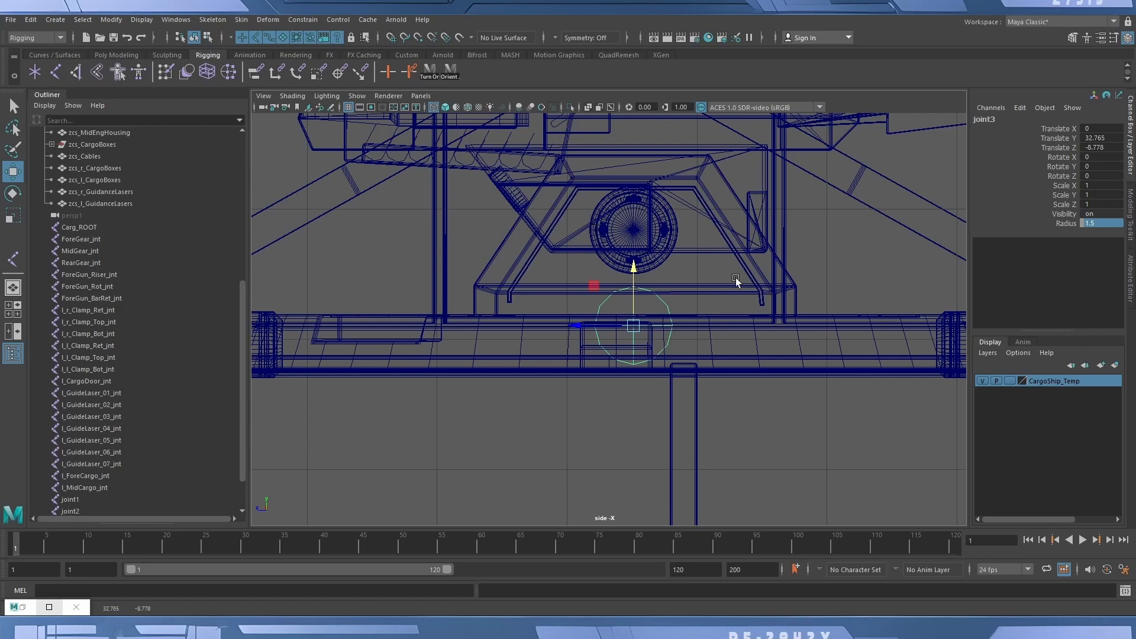
Rename the joint beneath the gun mount, joint3, as MainGun_Base_jnt.
scroll(70, 454, "down", 2)
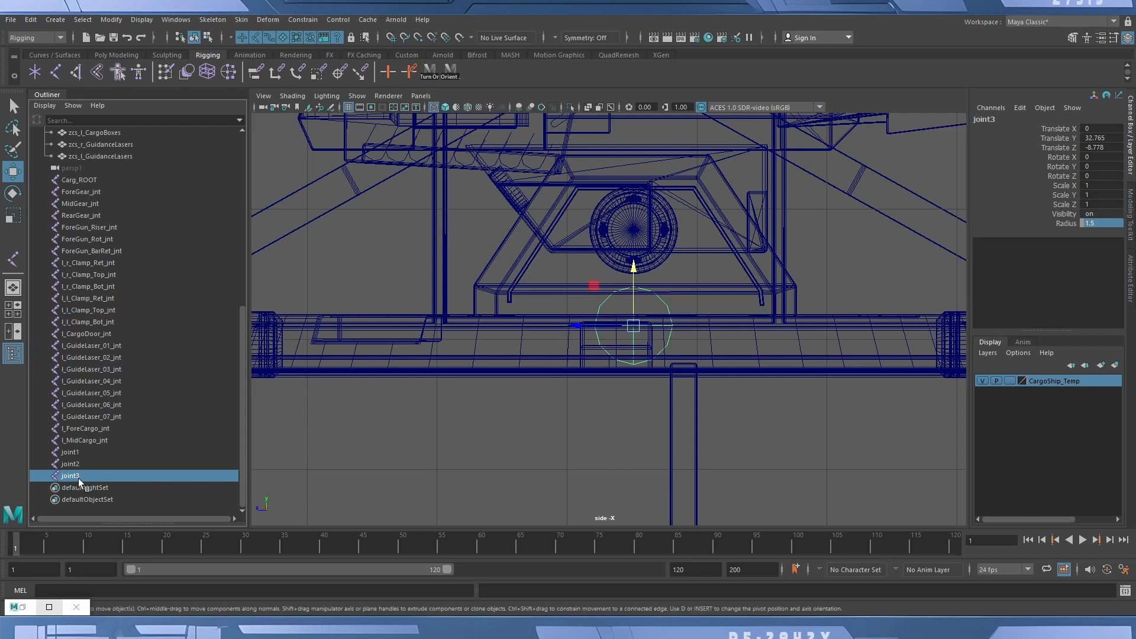
double_click(78, 477)
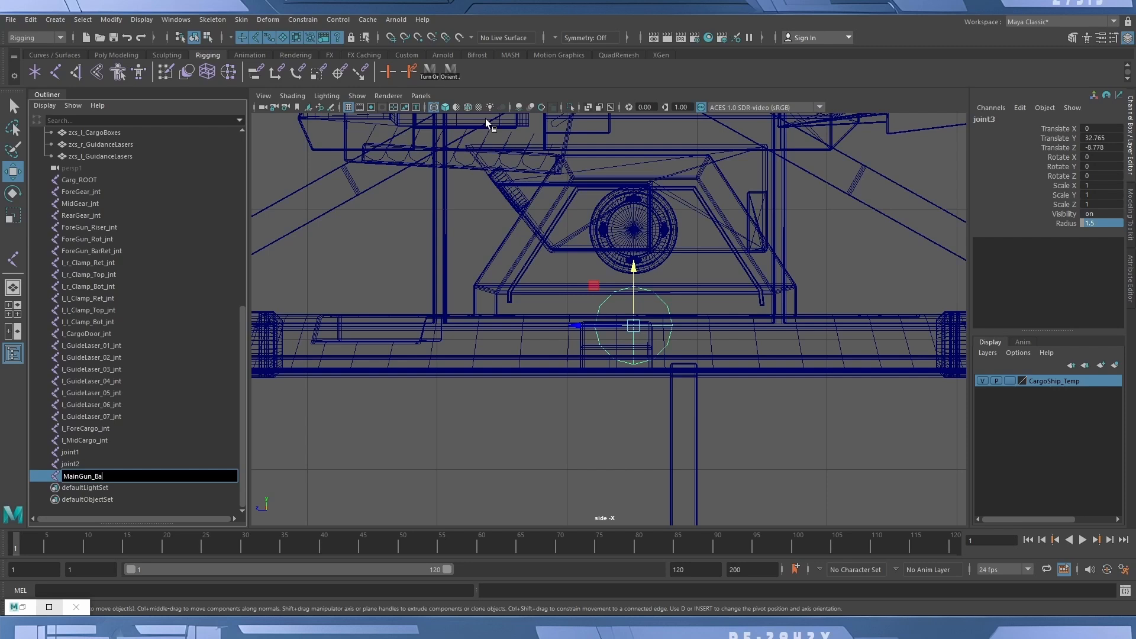
type("se_jnt")
key("Return")
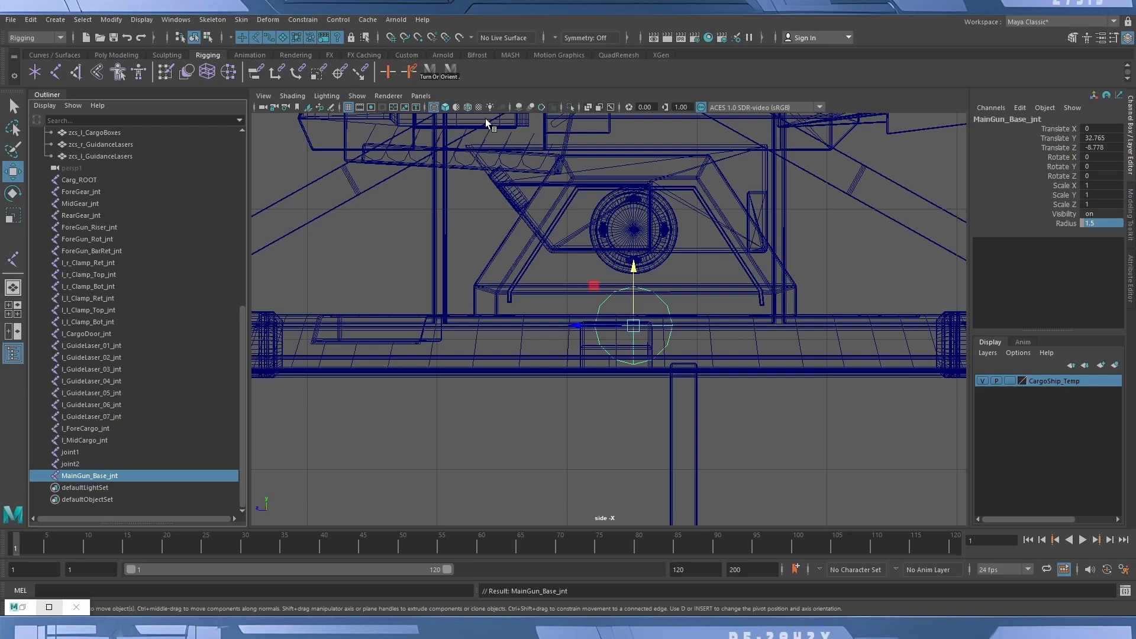
Rename the barrel joint, joint2, as MainGunBar_jnt.
left_click(70, 465)
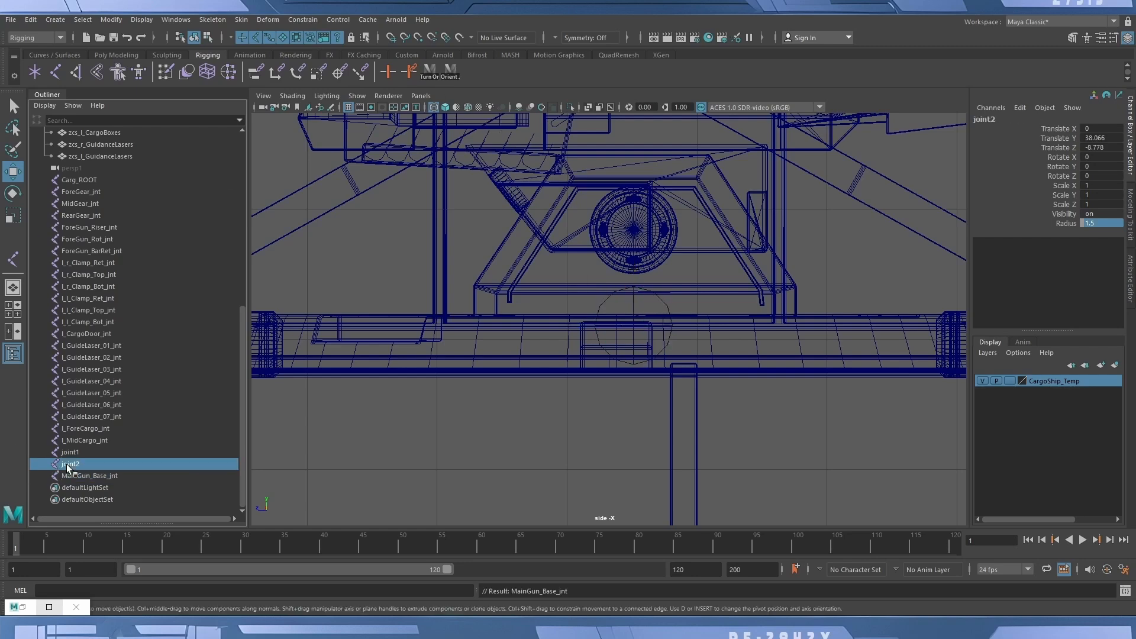
key("f")
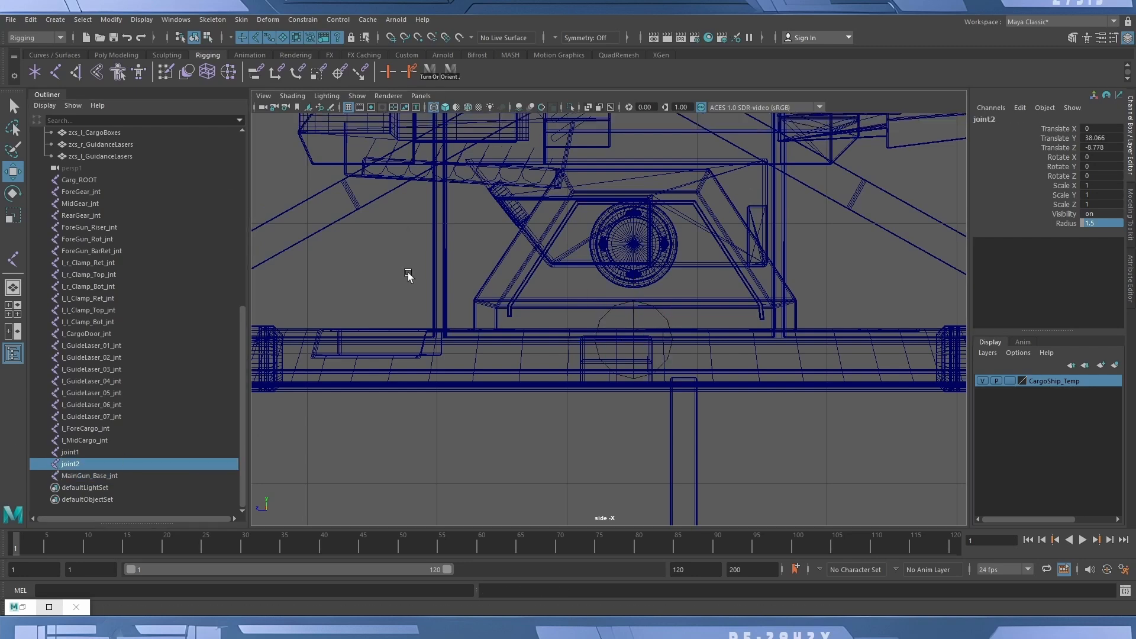
double_click(69, 465)
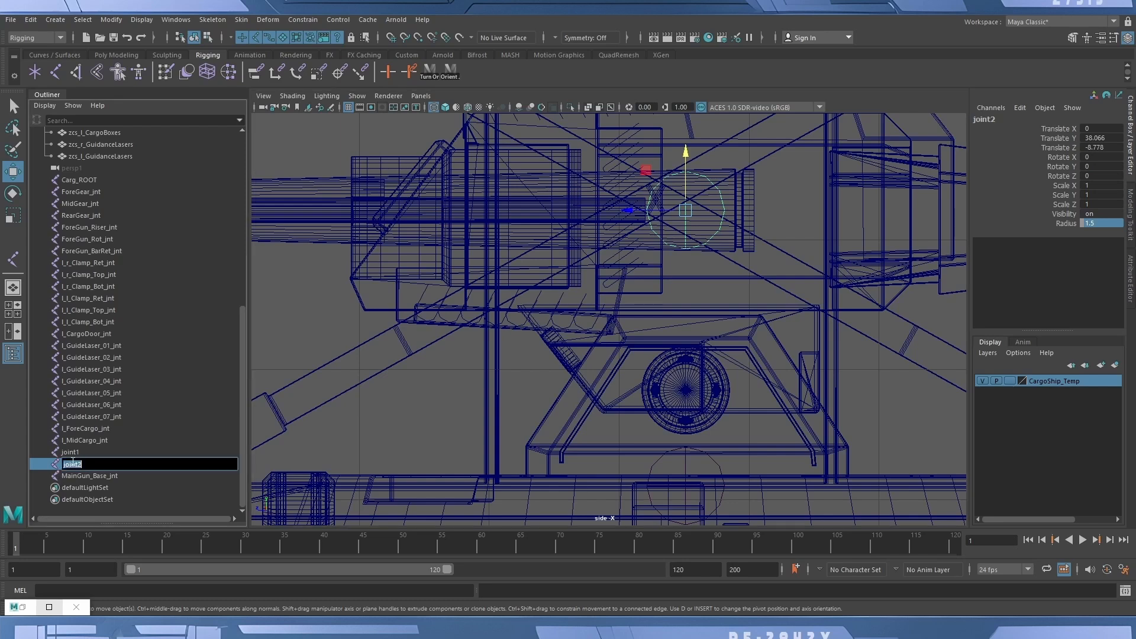
type("Main")
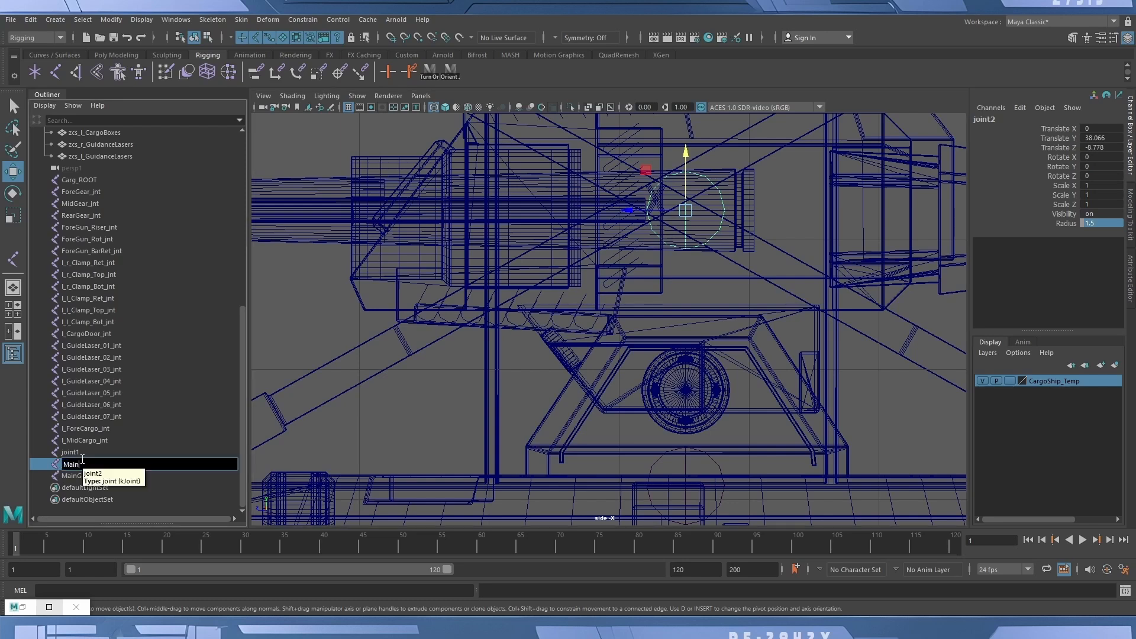
type("GunBar_jnt")
key("Return")
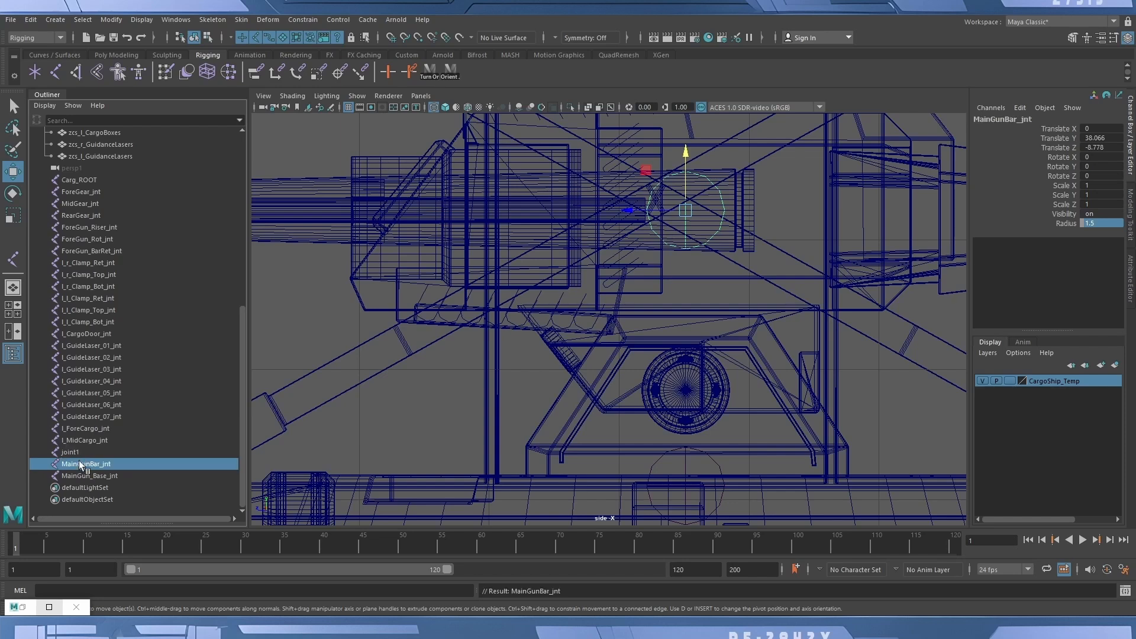
Rename the joint at the mount's round pivot, joint1, as MainGun_Rot_jnt.
double_click(80, 452)
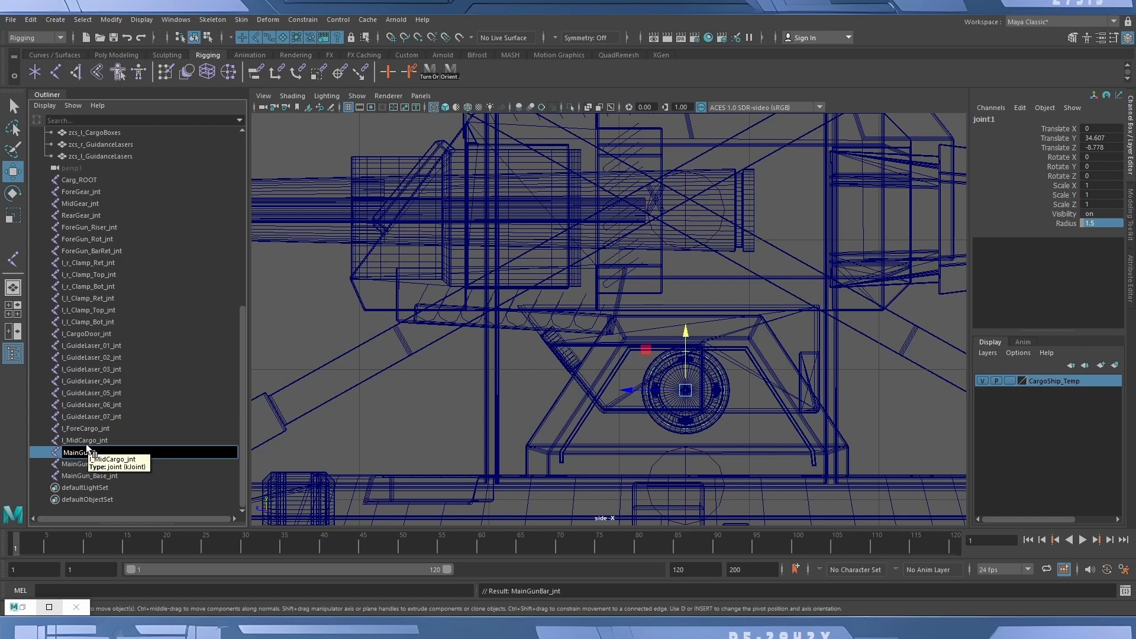
type("MainGun_Rot_jnt")
key("Return")
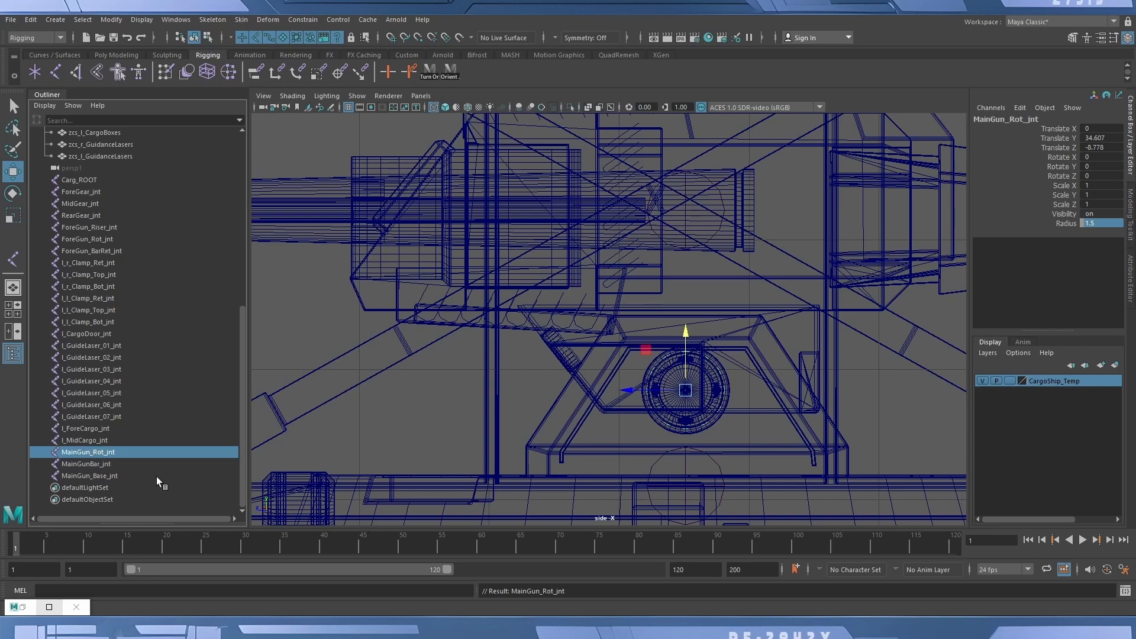
Select and frame the three main gun joints to check their placement, and save the scene.
left_click(70, 471, "shift")
key("f")
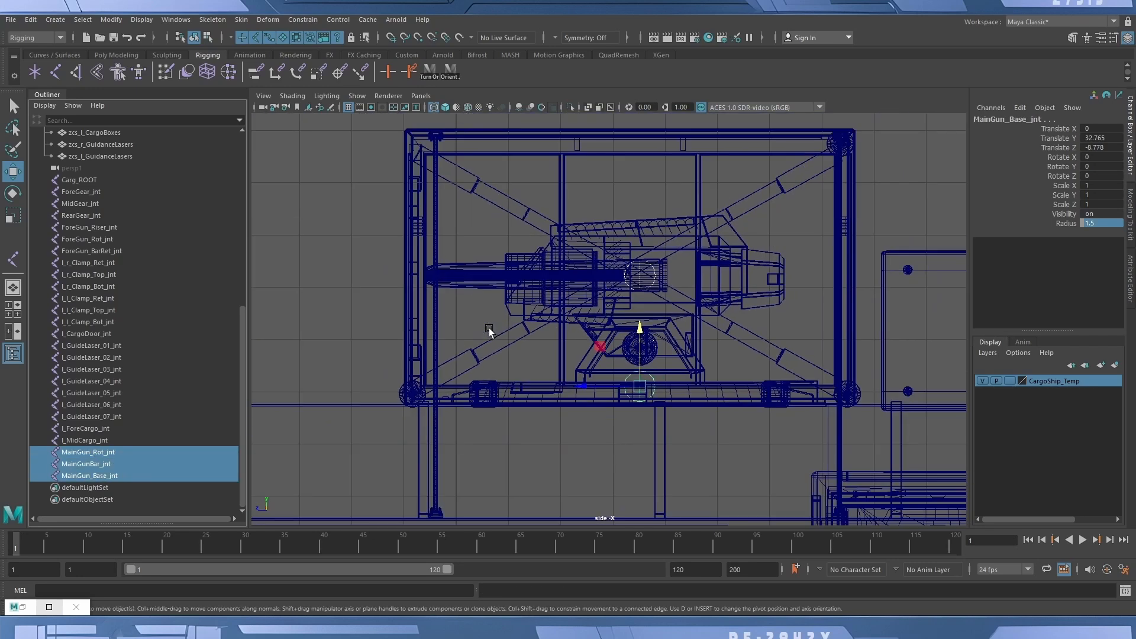
scroll(608, 291, "up", 7)
scroll(608, 291, "down", 6)
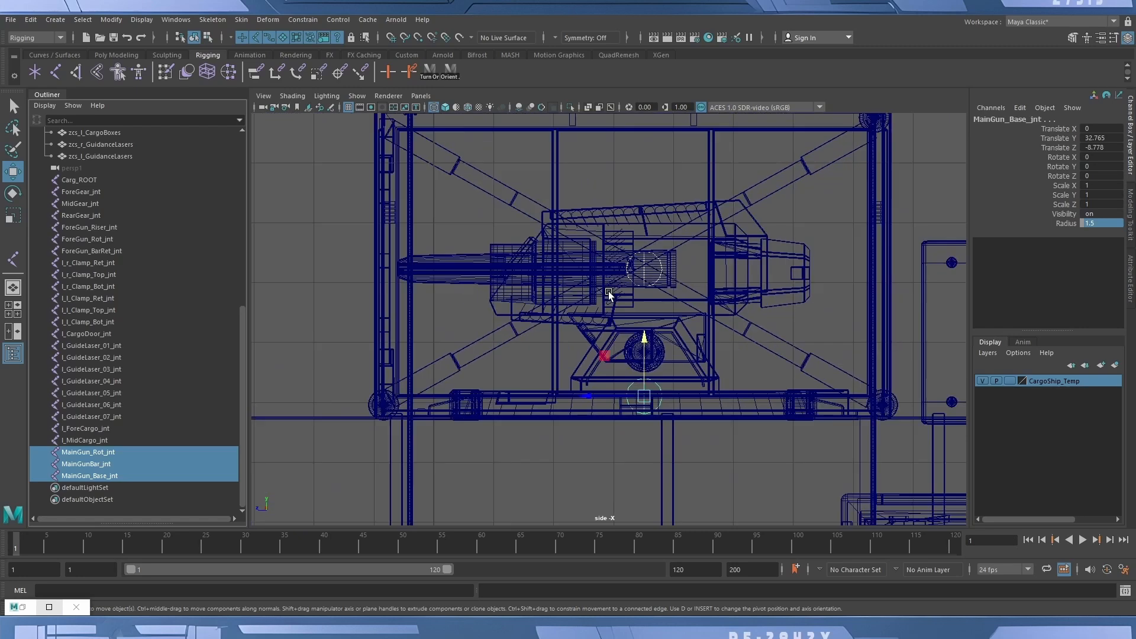
scroll(609, 291, "up", 2)
scroll(608, 291, "down", 2)
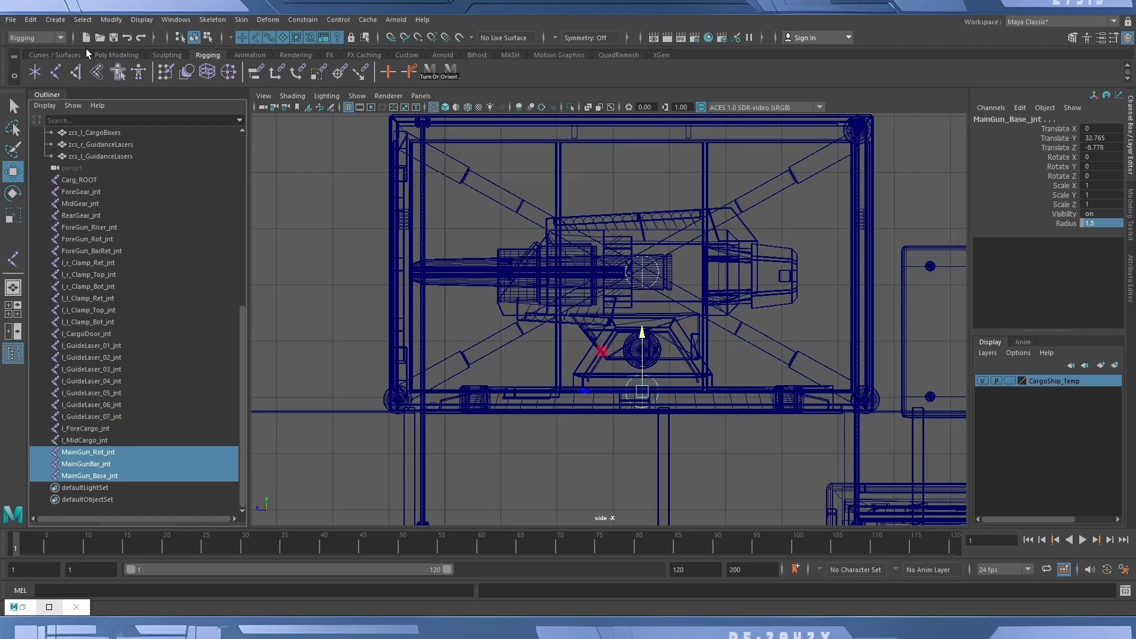
left_click(113, 38)
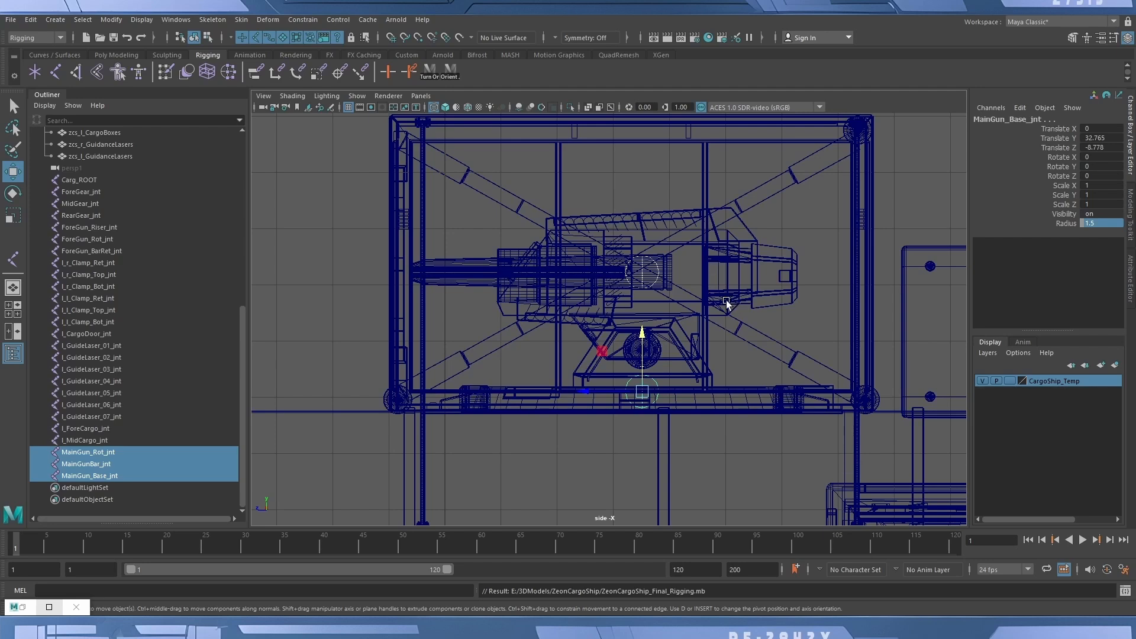
Examine the zcs joints in perspective, picking guide laser, main gun rotation and top cargo door joints to identify them.
scroll(726, 300, "down", 10)
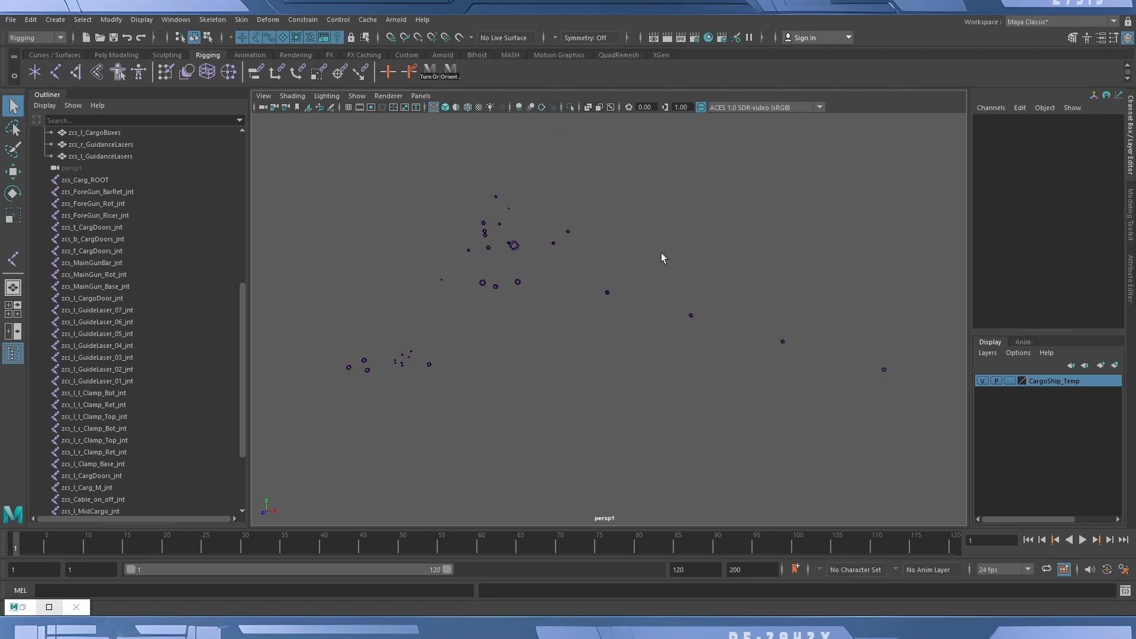
mouse_move(523, 360)
left_mouse_down("alt")
mouse_move(553, 355)
mouse_move(533, 363)
mouse_move(568, 335)
mouse_move(563, 347)
mouse_move(593, 362)
mouse_move(515, 388)
mouse_move(533, 375)
left_mouse_up("alt")
left_click_drag(585, 287, 606, 340)
left_click_drag(553, 406, 556, 321, "alt")
scroll(98, 388, "down", 3)
middle_click_drag(568, 330, 611, 444, "alt")
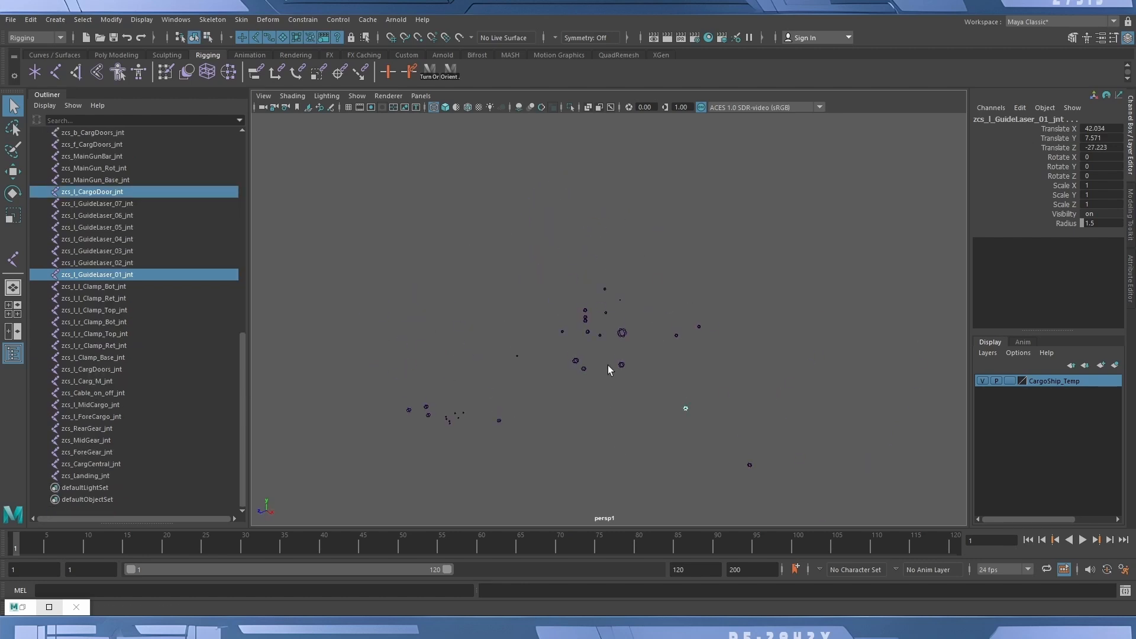
scroll(608, 358, "up", 8)
left_click(473, 307)
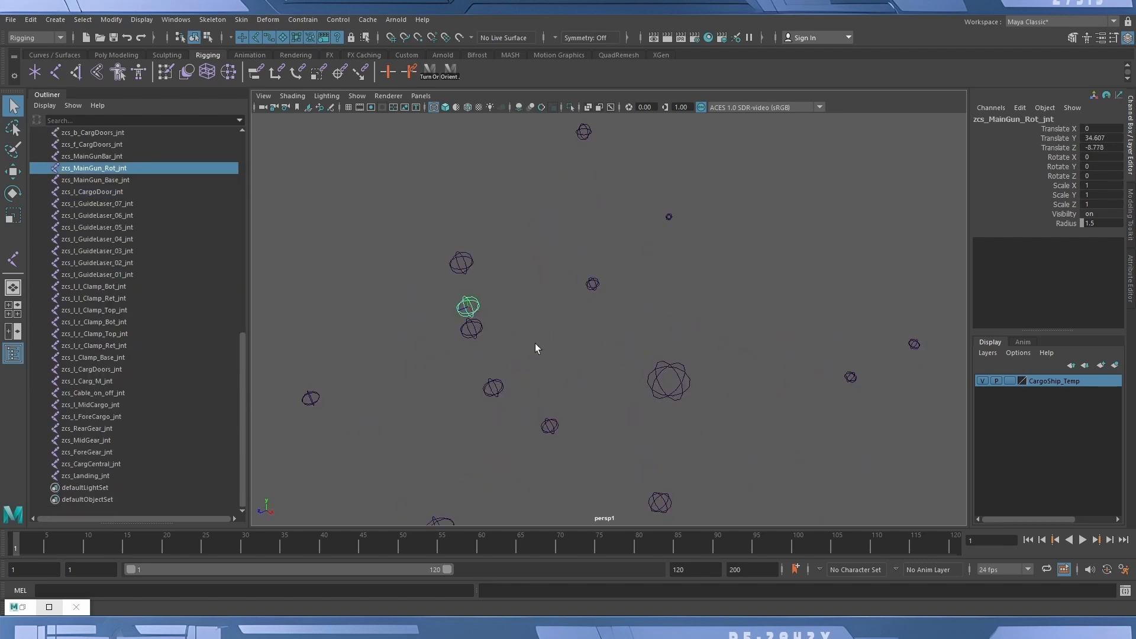
left_click_drag(535, 346, 557, 280, "alt")
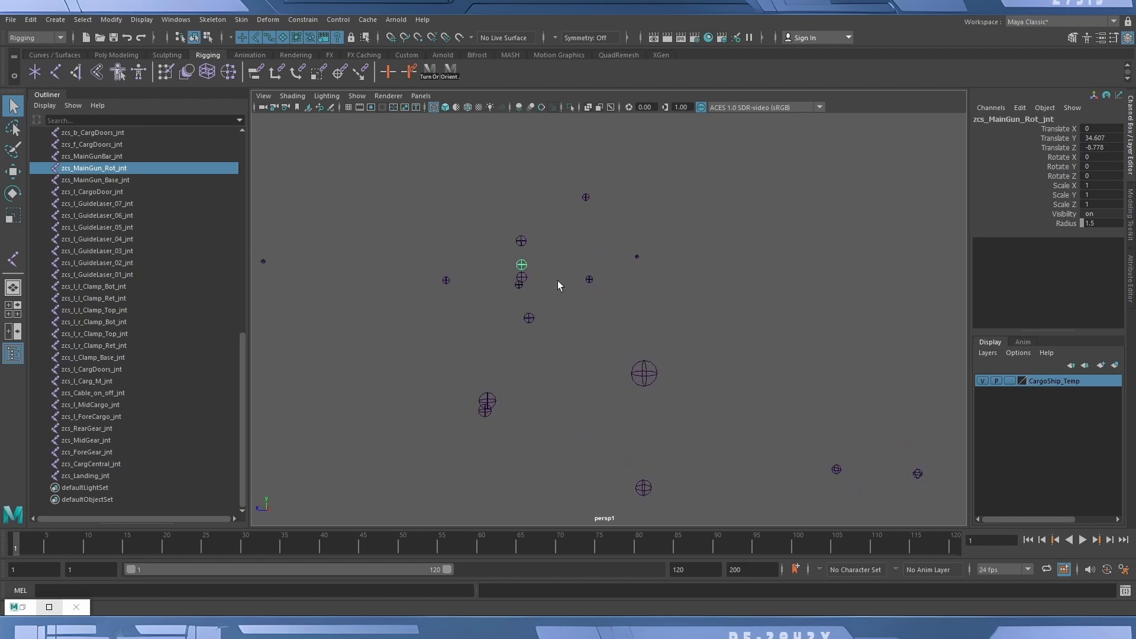
left_click_drag(572, 241, 606, 233)
Inspect the spread of the complete joint layout from several angles, both from afar and close up.
left_click_drag(591, 310, 686, 286, "alt")
right_click_drag(686, 286, 523, 377, "alt")
left_click_drag(523, 378, 596, 345, "alt")
middle_click_drag(619, 368, 535, 299, "alt")
right_click_drag(667, 325, 550, 315, "alt")
left_click_drag(550, 315, 680, 410, "alt")
middle_click_drag(714, 412, 672, 411, "alt")
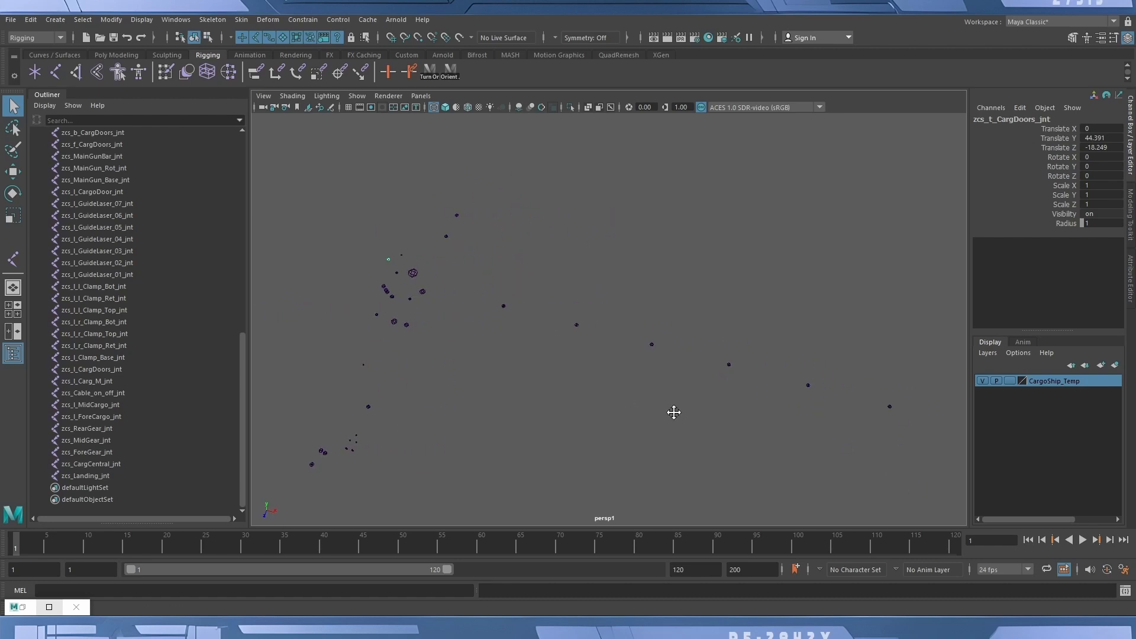
left_click_drag(673, 410, 664, 374, "alt")
middle_click_drag(663, 373, 679, 392, "alt")
left_click_drag(679, 391, 743, 418, "alt")
middle_click_drag(743, 418, 652, 399, "alt")
left_click_drag(653, 400, 577, 332, "alt")
scroll(597, 377, "down", 3)
middle_click_drag(891, 403, 798, 302, "alt")
left_click_drag(625, 364, 578, 347, "alt")
scroll(586, 308, "up", 6)
middle_click_drag(574, 365, 685, 272, "alt")
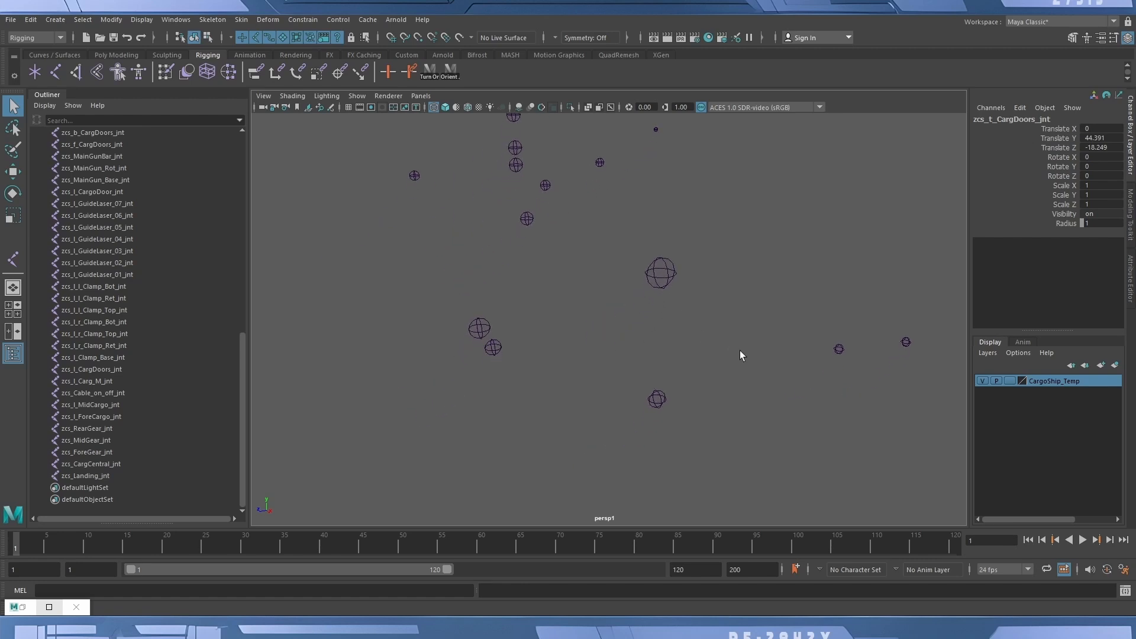
Compare the zcs_CargCentral_jnt and zcs_l_Carg_M_jnt joints by selecting each in turn, ending with zcs_l_Carg_M_jnt selected.
scroll(556, 322, "down", 4)
left_click_drag(575, 325, 462, 371, "alt")
left_click(462, 383)
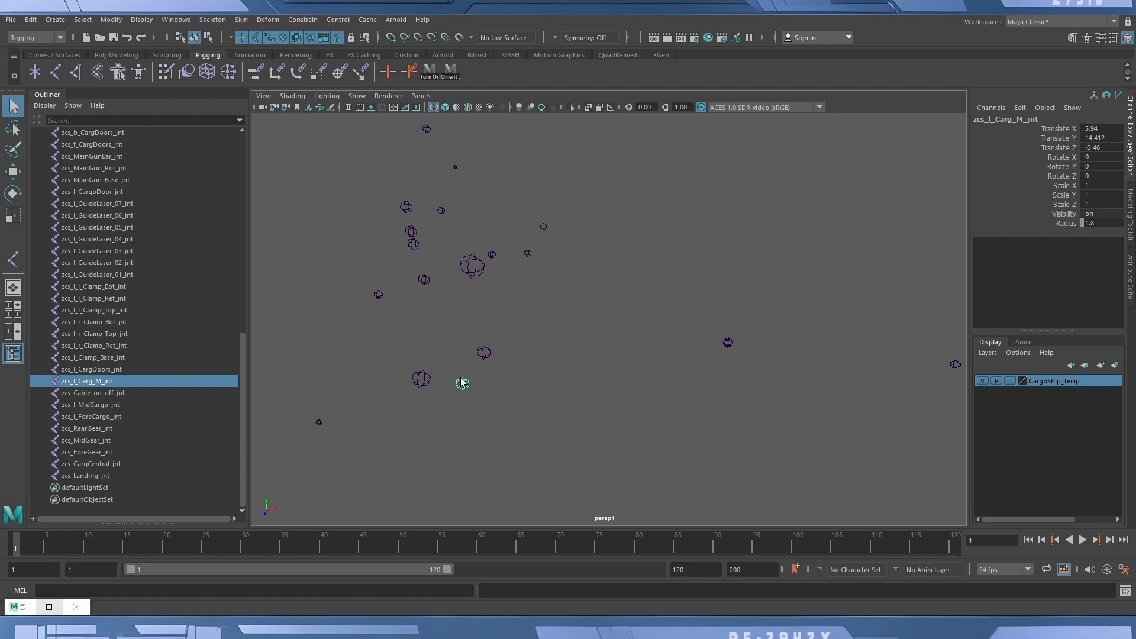
left_click(421, 380)
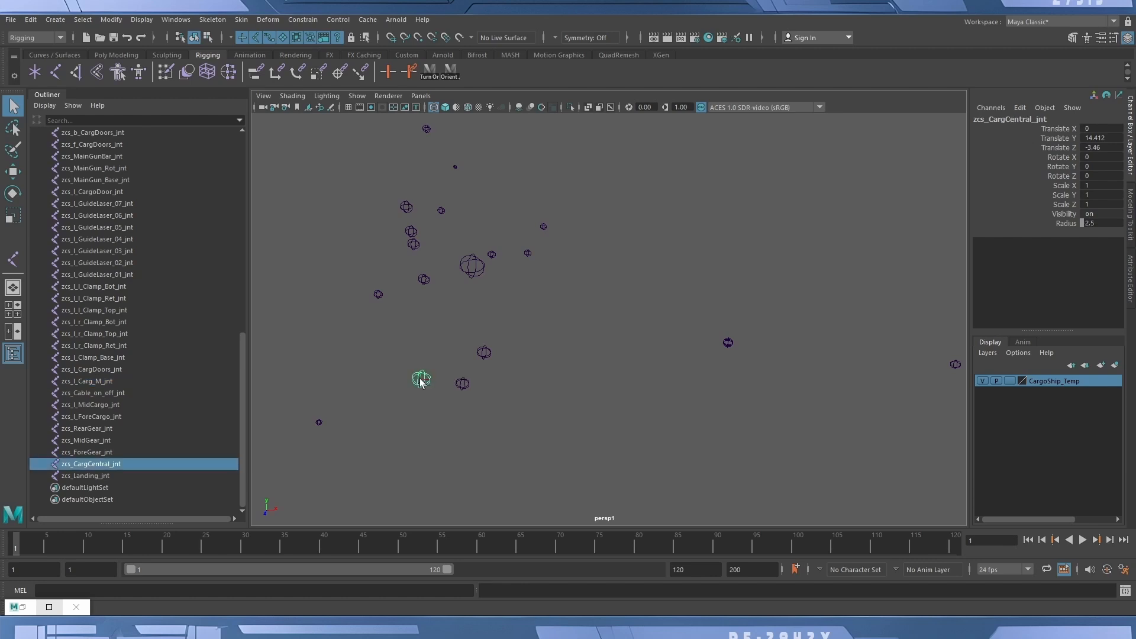
left_click_drag(421, 380, 517, 324, "alt")
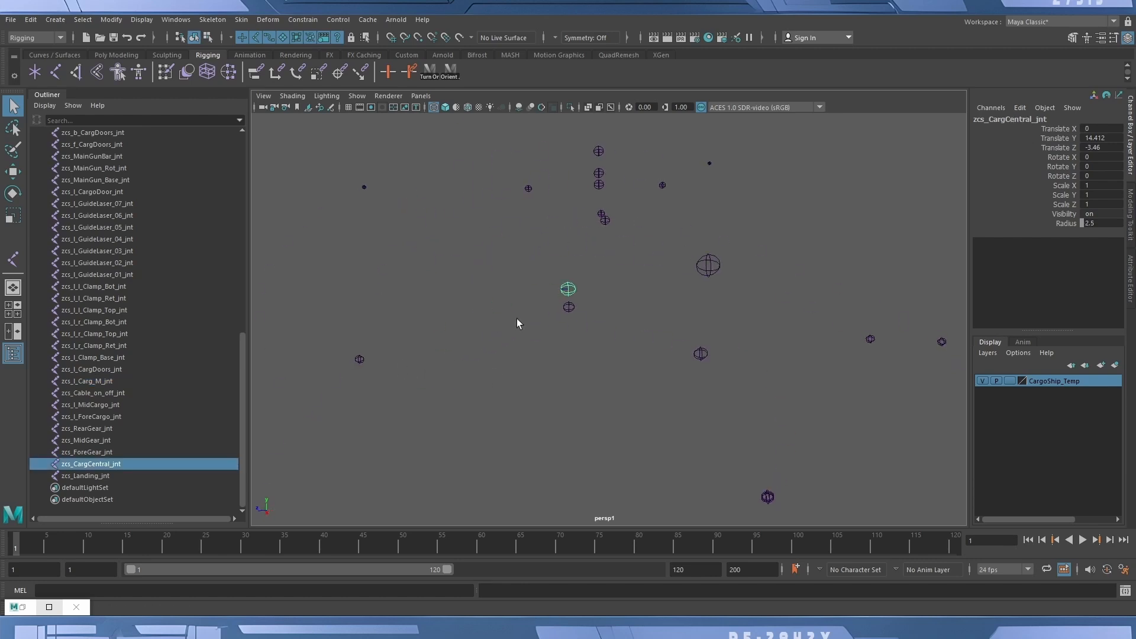
left_click(559, 286)
left_click(568, 307)
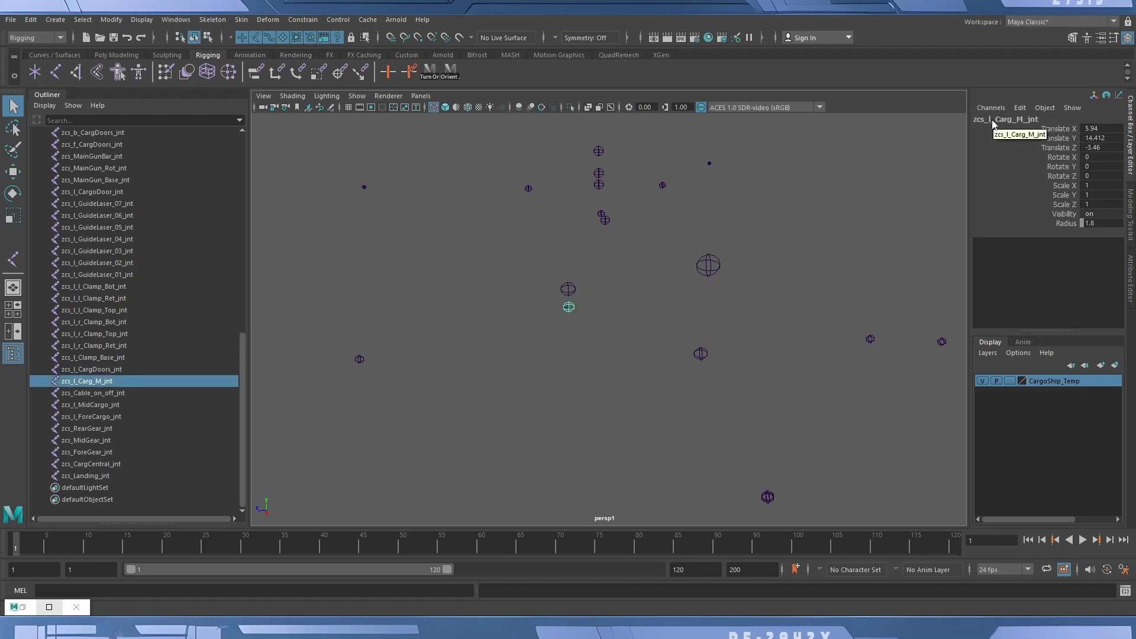
Examine the joint layout around zcs_CargCentral_jnt and zcs_Landing_jnt from several angles, selecting each joint to identify it.
left_click(568, 289)
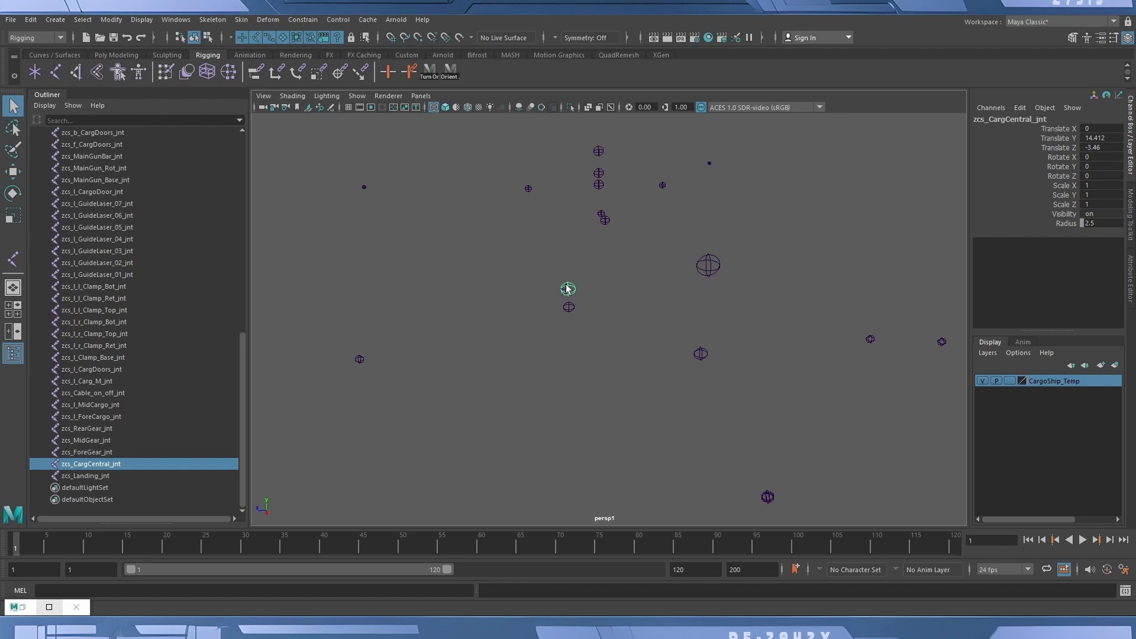
right_click_drag(684, 339, 529, 339, "alt")
left_click_drag(529, 339, 636, 349, "alt")
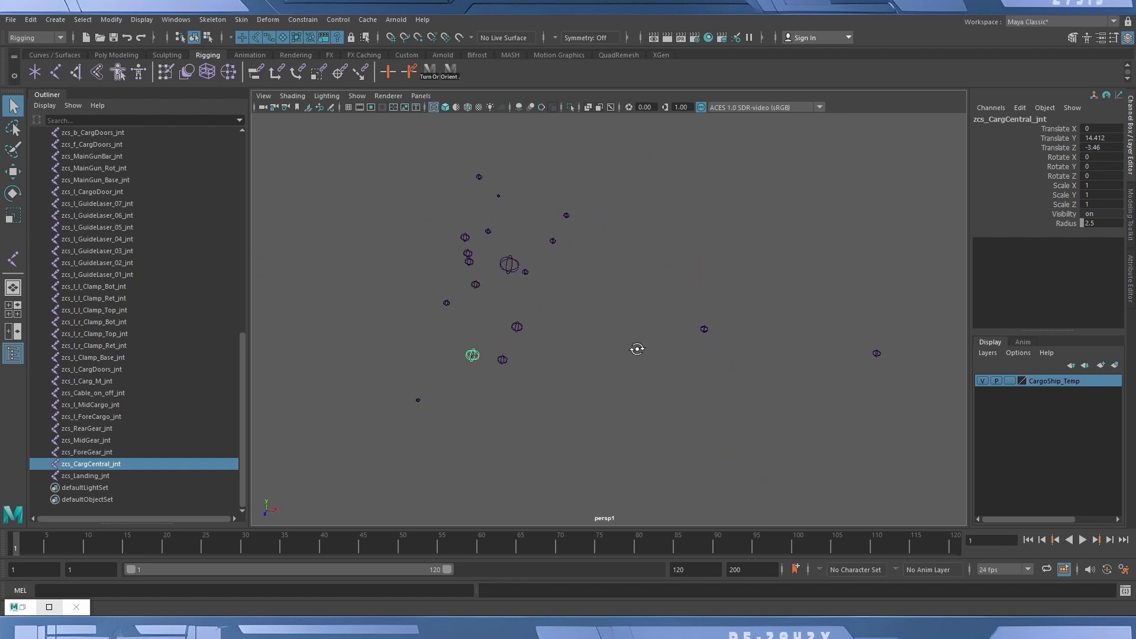
middle_click_drag(536, 403, 622, 363, "alt")
left_click_drag(622, 364, 521, 373, "alt")
right_click_drag(702, 376, 665, 388, "alt")
left_click_drag(665, 388, 641, 379, "alt")
left_click(698, 377)
middle_click_drag(640, 379, 674, 335, "alt")
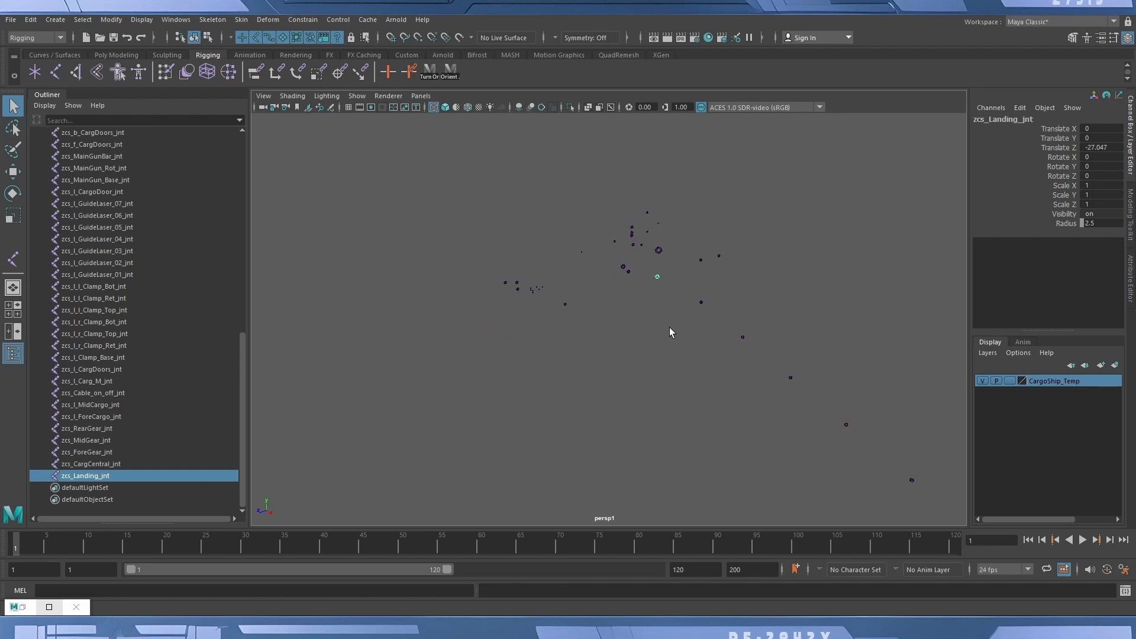
left_click_drag(622, 365, 641, 366, "alt")
middle_click_drag(642, 365, 606, 402, "alt")
left_click_drag(628, 385, 596, 385, "alt")
Parent zcs_ForeGun_BarRet_jnt under zcs_ForeGun_Rot_jnt, and that joint under zcs_ForeGun_Riser_jnt, to form the fore gun chain.
left_click_drag(702, 393, 642, 342, "alt")
middle_click_drag(549, 342, 691, 374, "alt")
right_click_drag(459, 326, 830, 319, "alt")
left_click_drag(594, 362, 611, 332, "alt")
middle_click_drag(612, 332, 630, 333, "alt")
left_click_drag(629, 333, 499, 298, "alt")
left_click(462, 290)
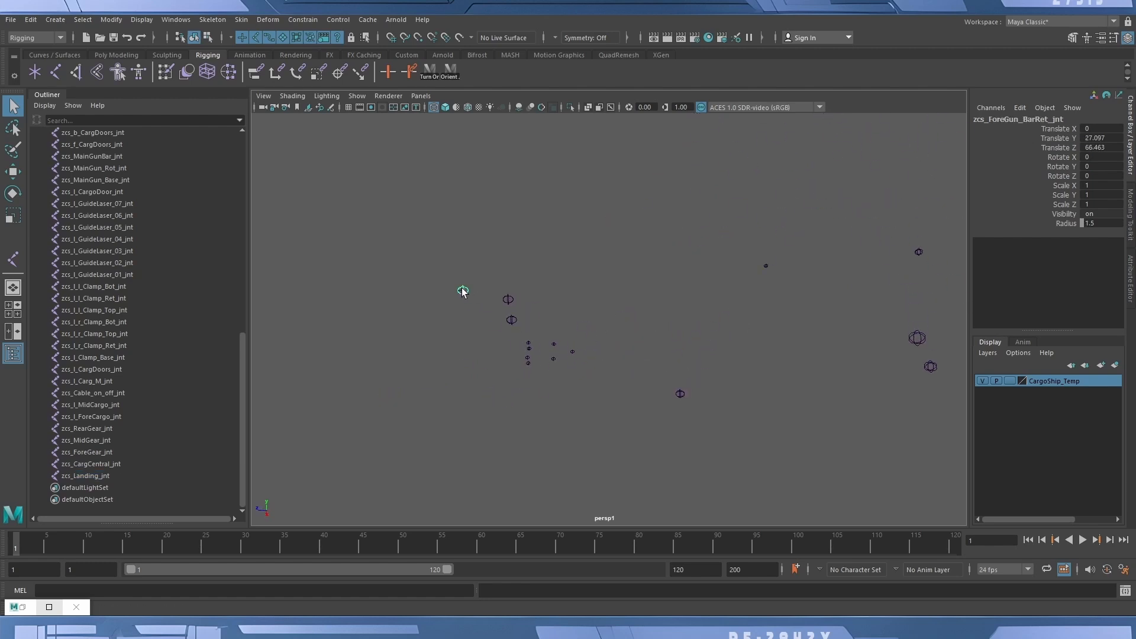
left_click(508, 303, "shift")
key("p")
left_click(511, 320, "shift")
key("p")
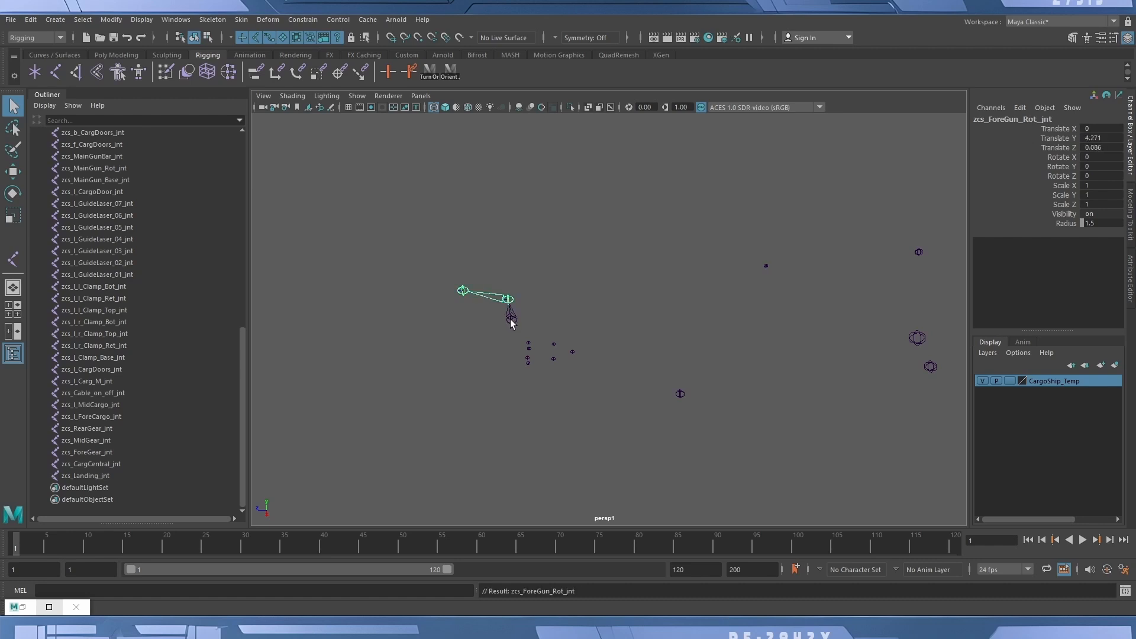
Parent the zcs_l_r clamp top and bottom joints under zcs_l_r_Clamp_Ret_jnt, and that joint under zcs_l_Clamp_Base_jnt.
mouse_move(568, 348)
middle_mouse_down("alt")
mouse_move(643, 330)
mouse_move(586, 342)
middle_mouse_up("alt")
left_click_drag(589, 374, 527, 366, "alt")
right_click_drag(457, 408, 607, 403, "alt")
middle_click_drag(607, 403, 640, 359, "alt")
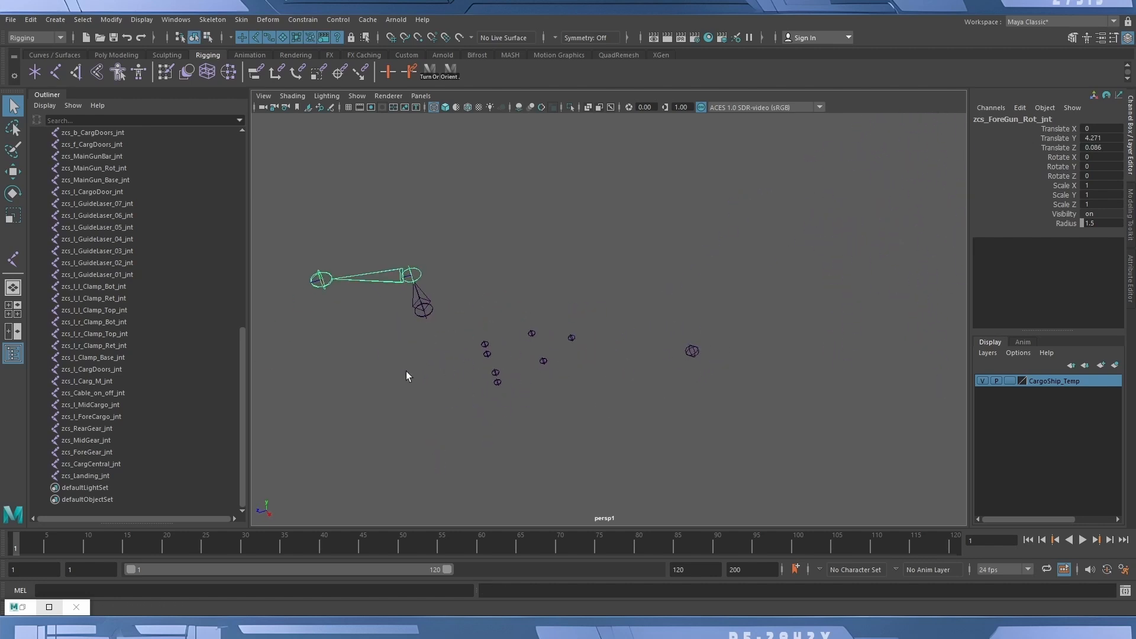
right_click_drag(405, 372, 458, 364, "alt")
left_click(439, 353)
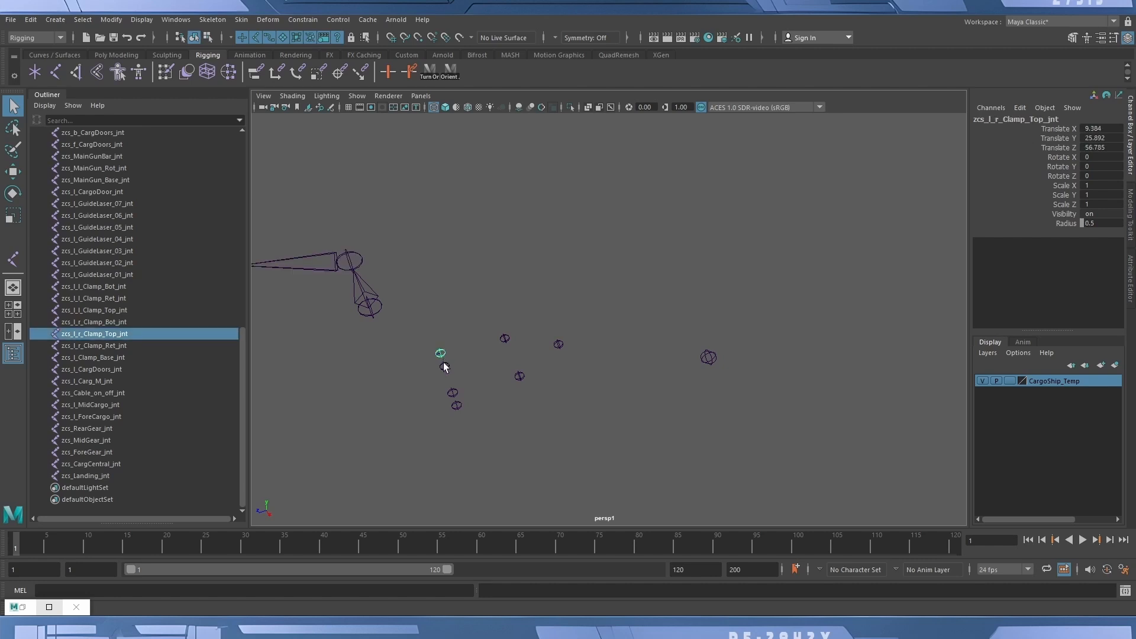
left_click(449, 365, "shift")
left_click(504, 339, "shift")
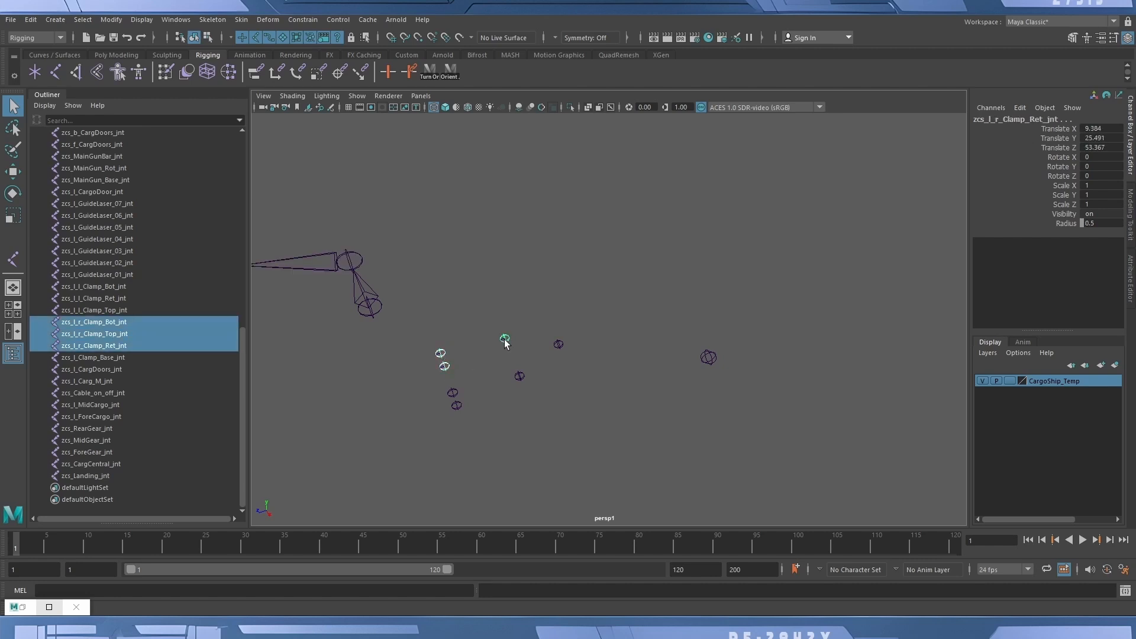
key("p")
left_click(558, 344, "shift")
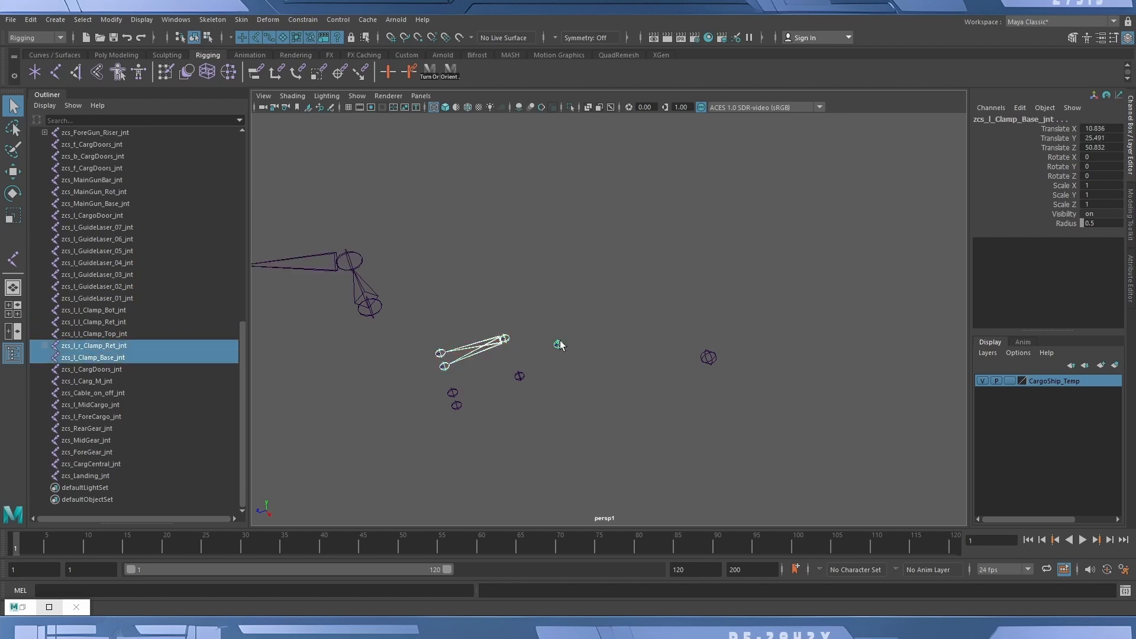
key("p")
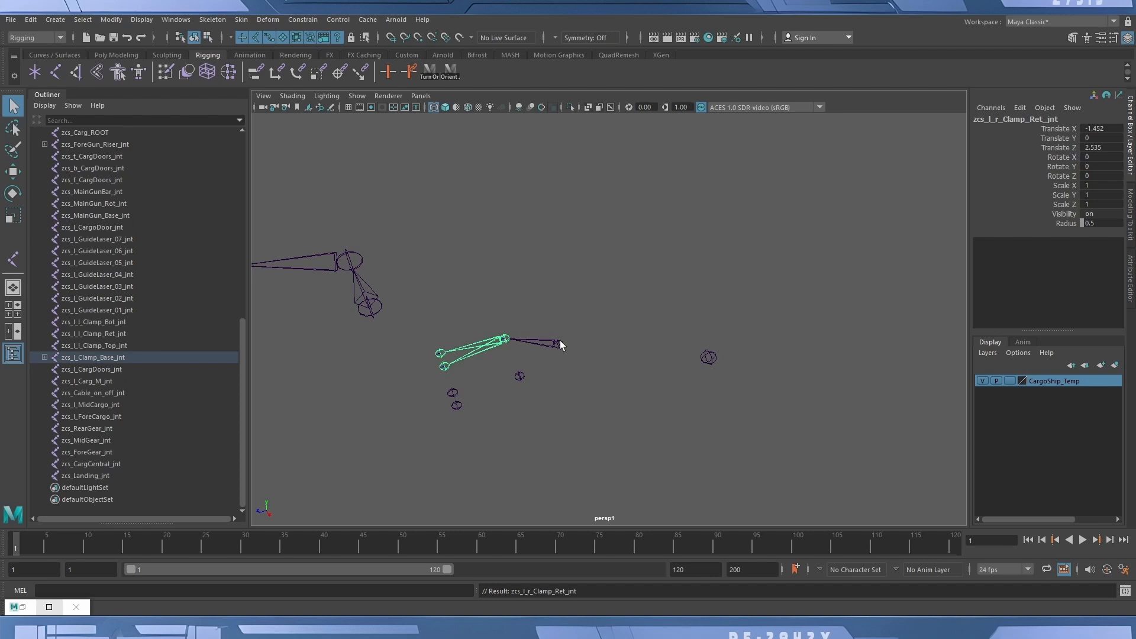
Parent the zcs_l_l clamp top and bottom joints under zcs_l_l_Clamp_Ret_jnt, and that joint under zcs_l_Clamp_Base_jnt.
left_click(453, 393)
left_click(456, 405, "shift")
left_click(520, 376, "shift")
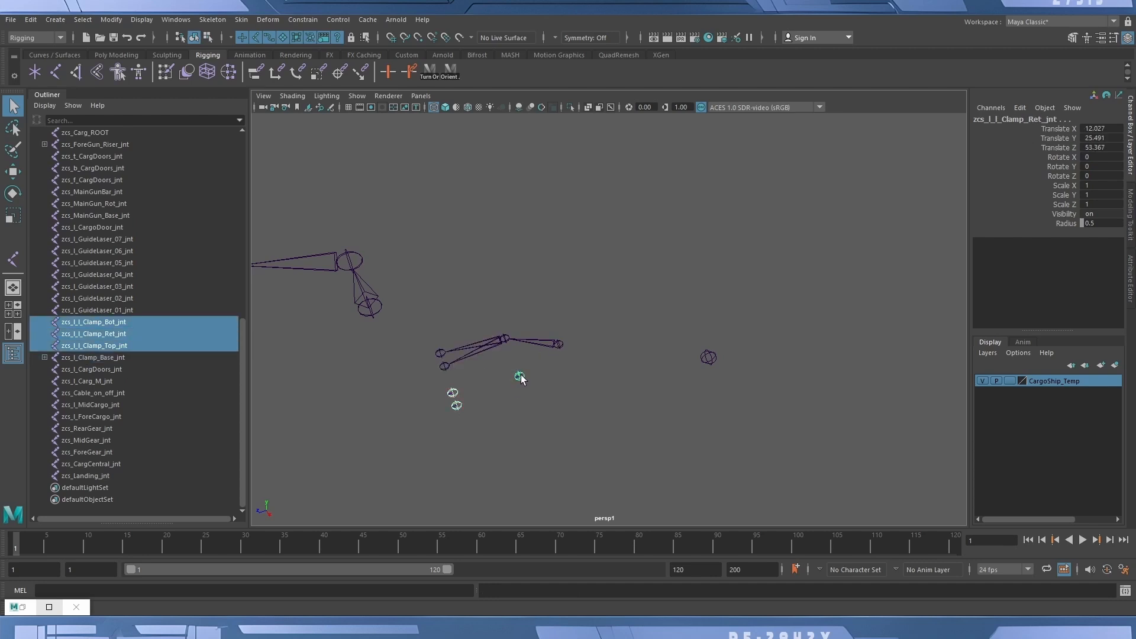
key("p")
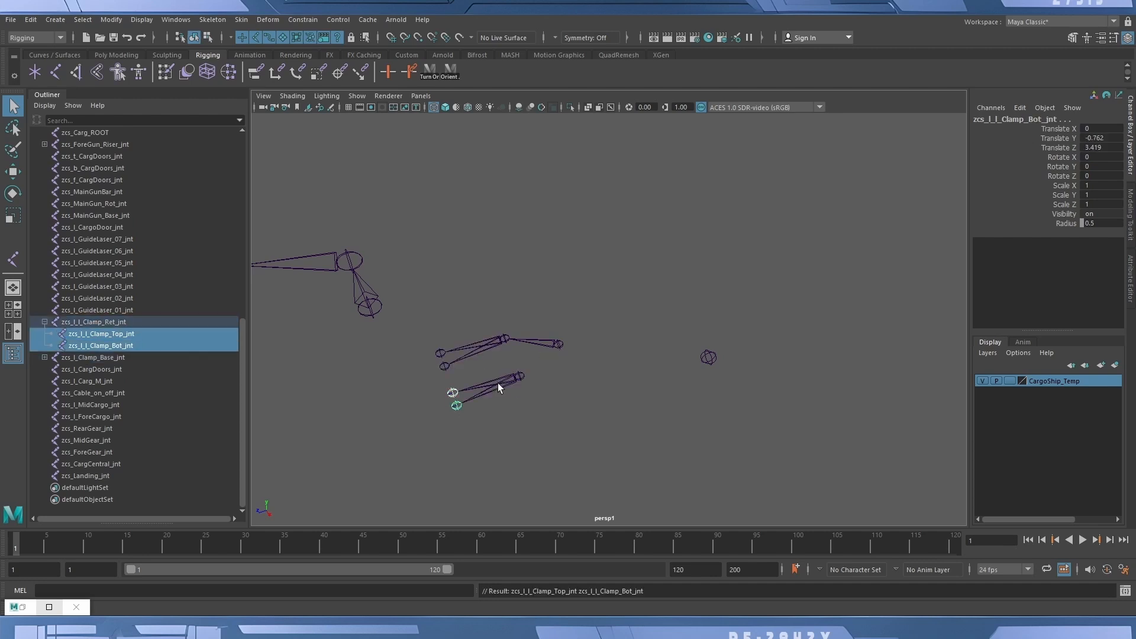
left_click(521, 374)
left_click(560, 346, "shift")
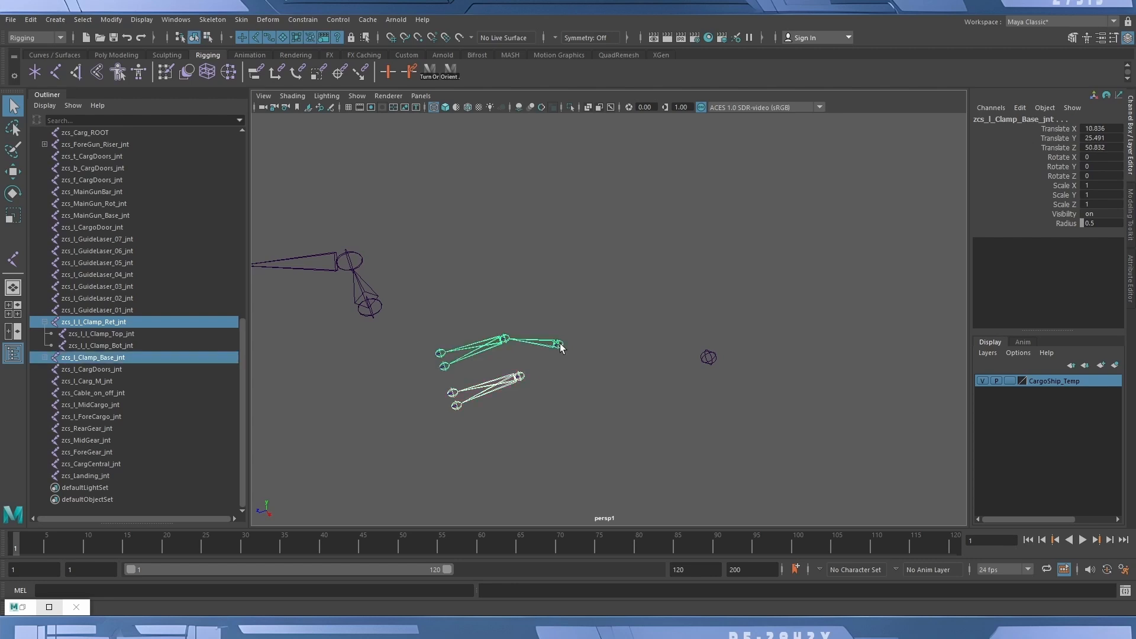
key("p")
left_click(560, 344)
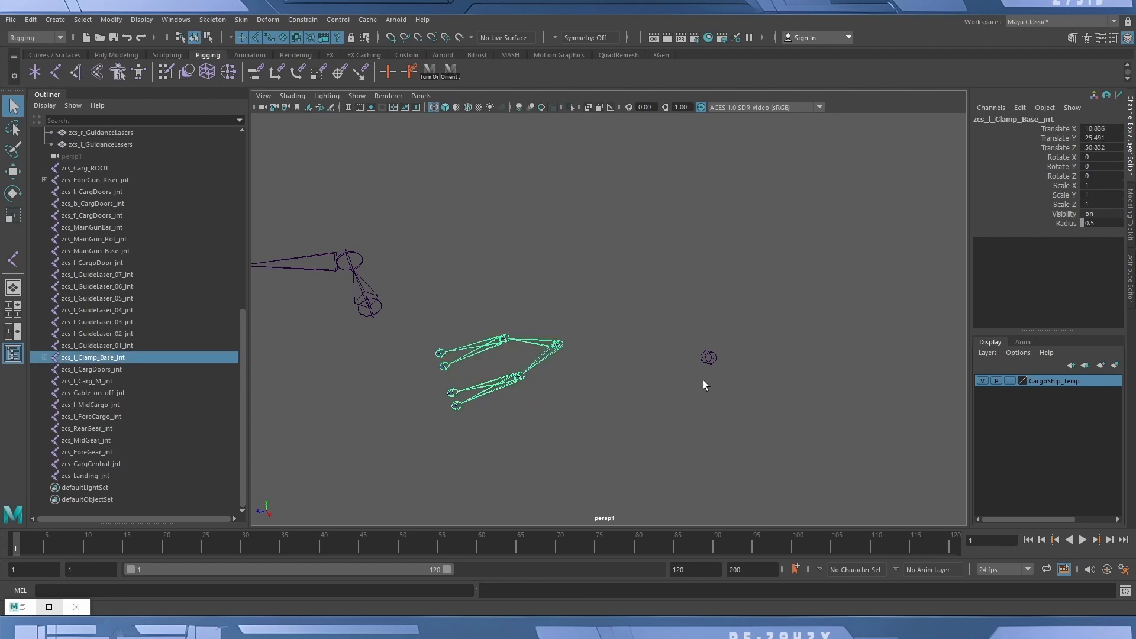
Parent zcs_ForeGear_jnt and zcs_ForeGun_Riser_jnt under zcs_CargCentral_jnt.
right_click_drag(703, 380, 591, 383, "alt")
left_click_drag(630, 388, 548, 360, "alt")
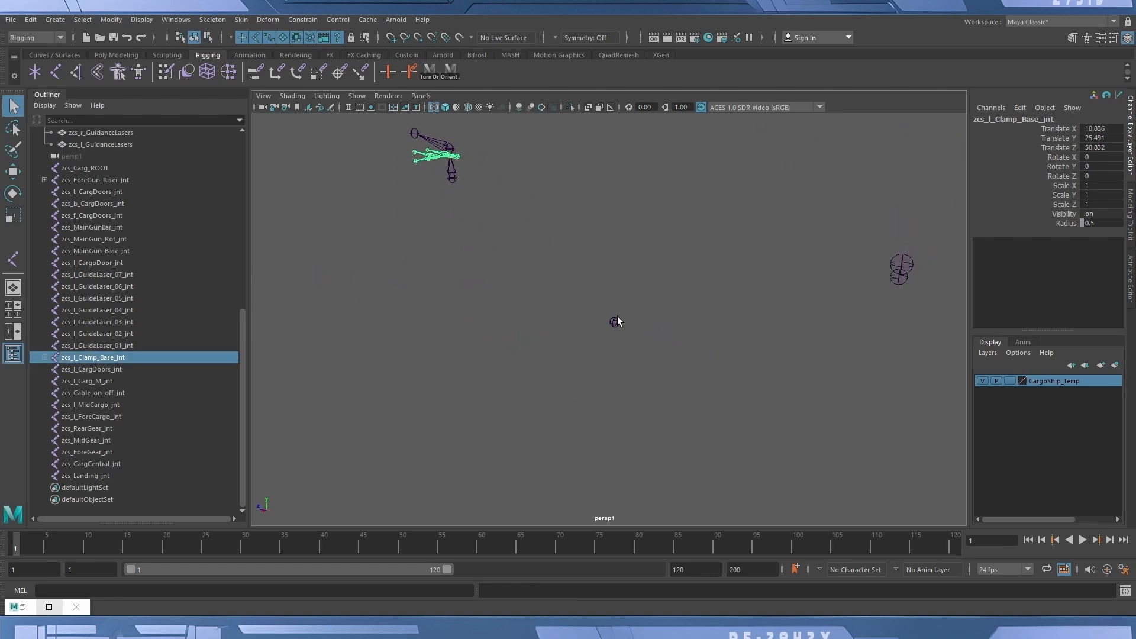
left_click(615, 323)
left_click_drag(653, 330, 582, 334, "alt")
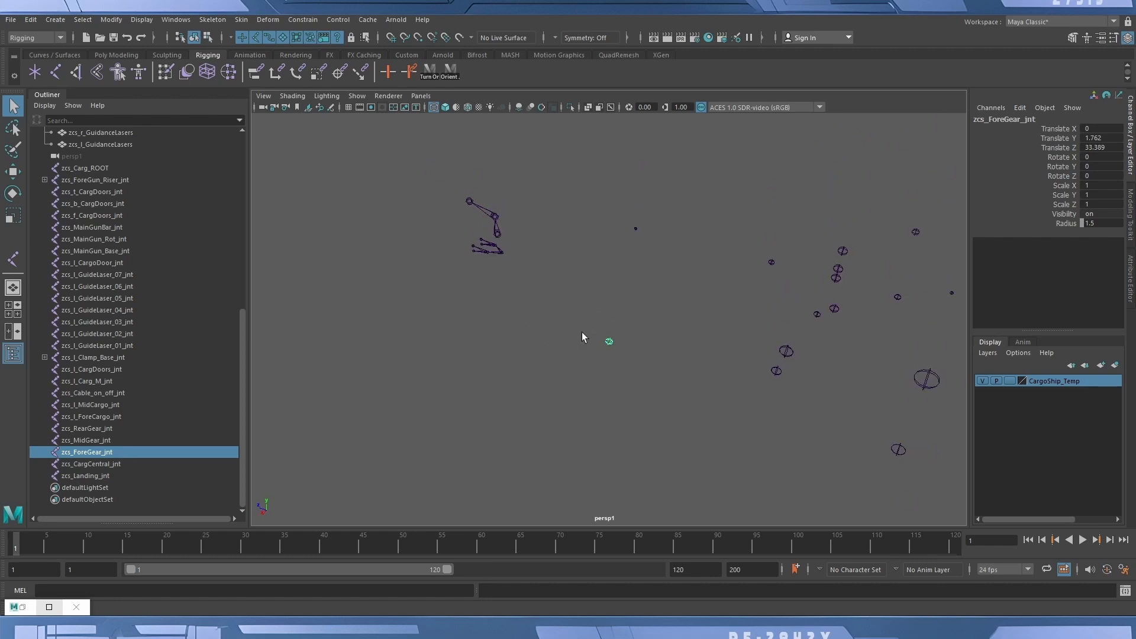
left_click(498, 233, "shift")
left_click_drag(661, 305, 647, 373, "alt")
left_click(615, 356)
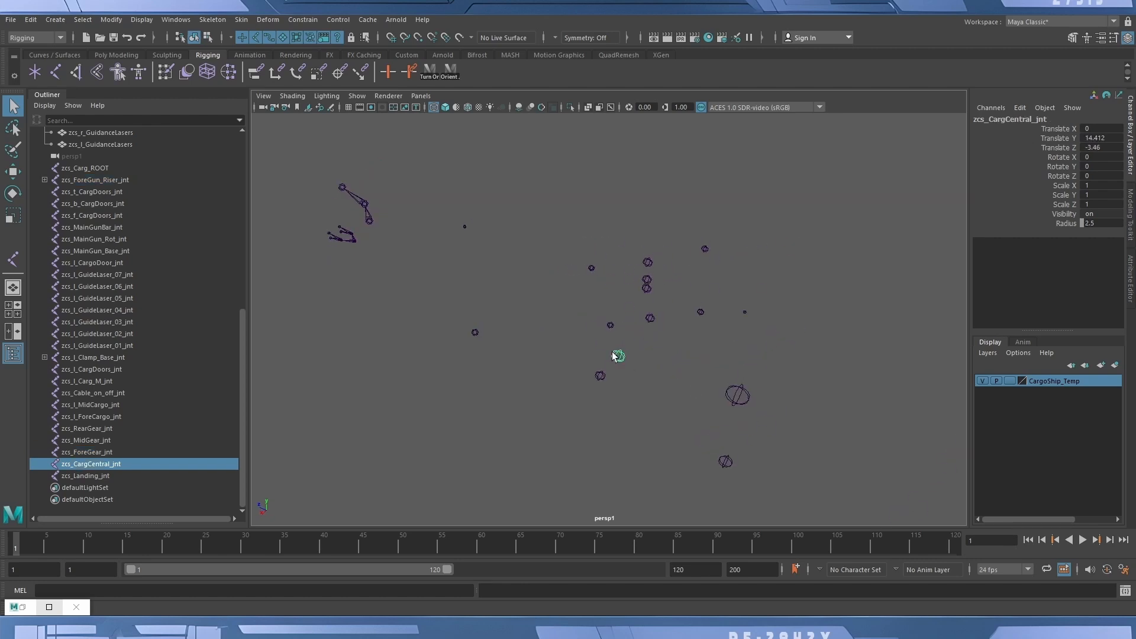
key("ctrl+z")
left_click(616, 356, "shift")
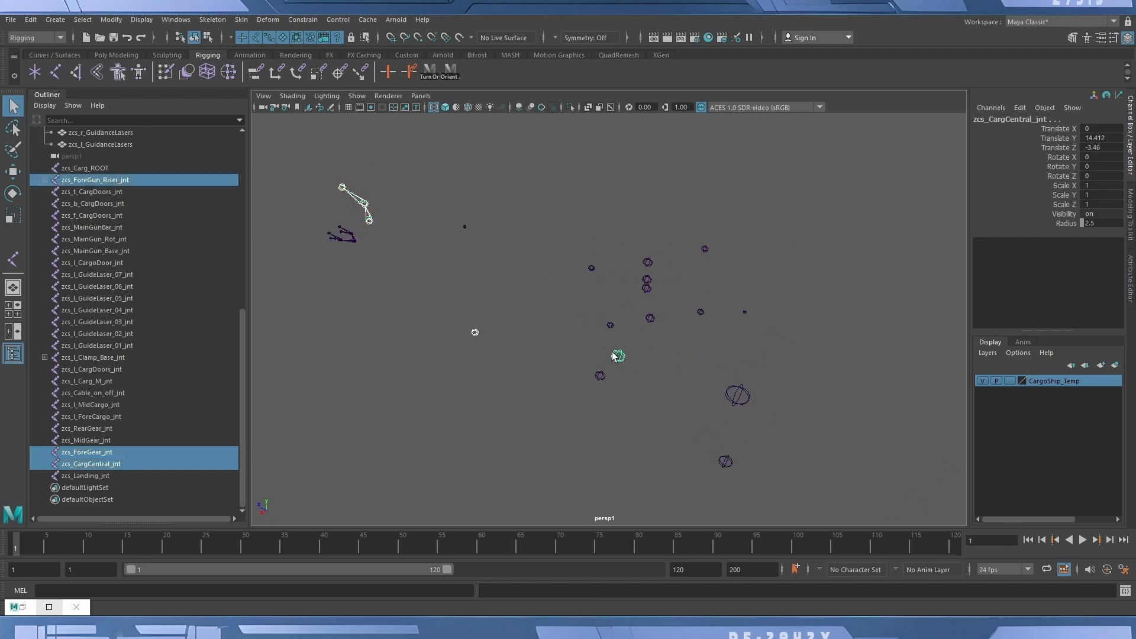
key("p")
left_click_drag(666, 394, 698, 355, "alt")
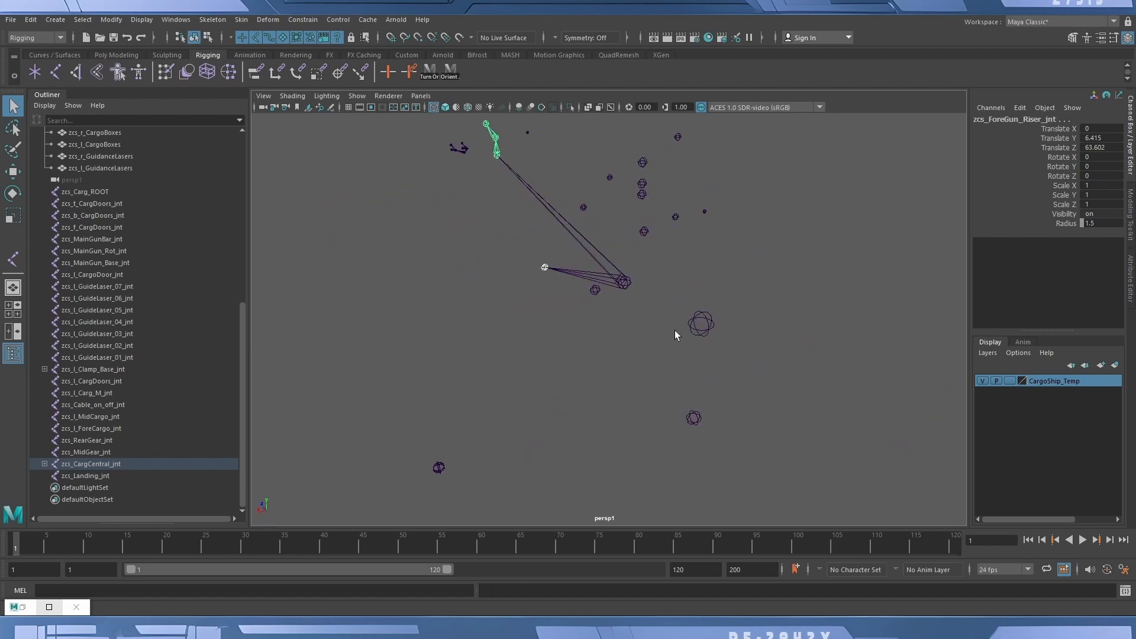
left_click(626, 290)
Parent zcs_l_Clamp_Base_jnt with its clamp joints under zcs_l_Carg_M_jnt.
left_click_drag(627, 289, 665, 377, "alt")
left_click_drag(319, 321, 668, 369, "alt")
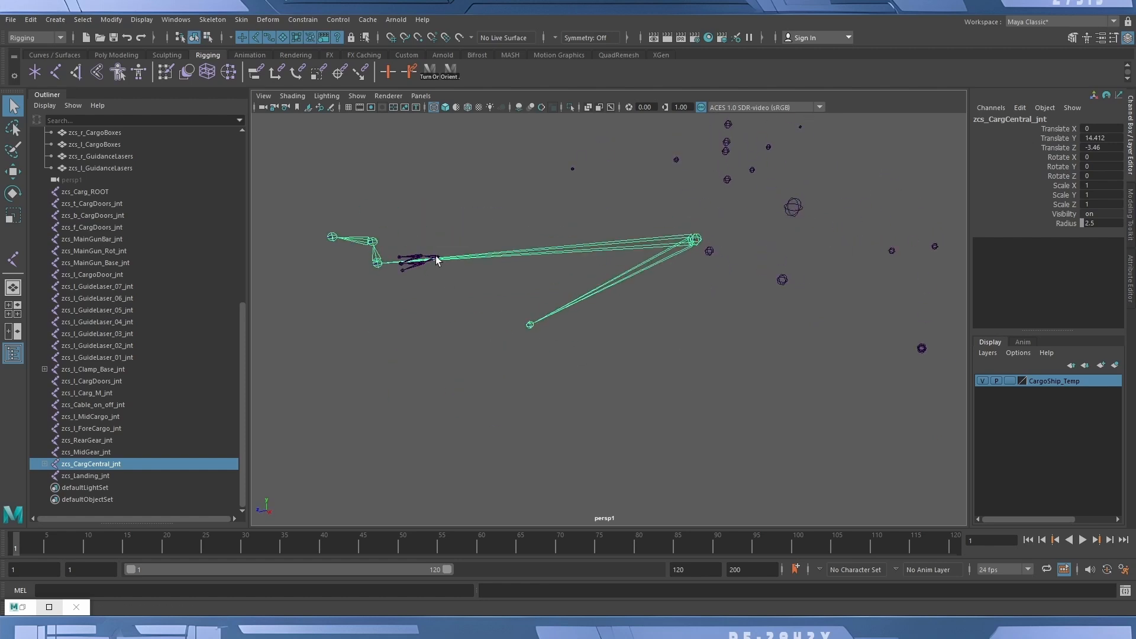
left_click(438, 260)
left_click_drag(437, 260, 672, 341, "alt")
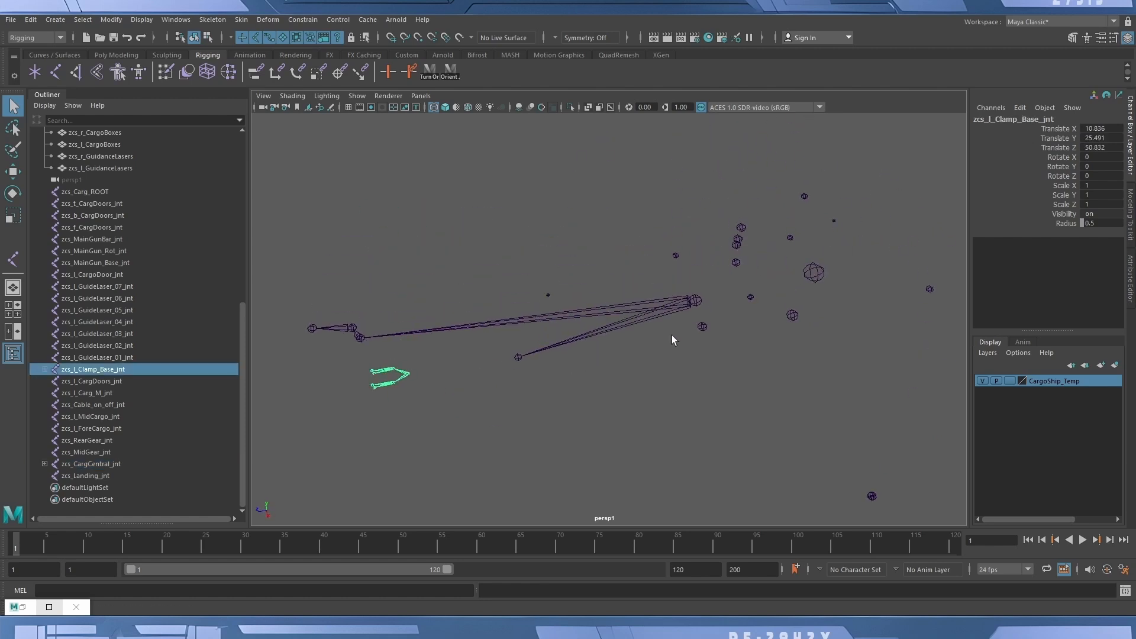
left_click(702, 332, "shift")
key("p")
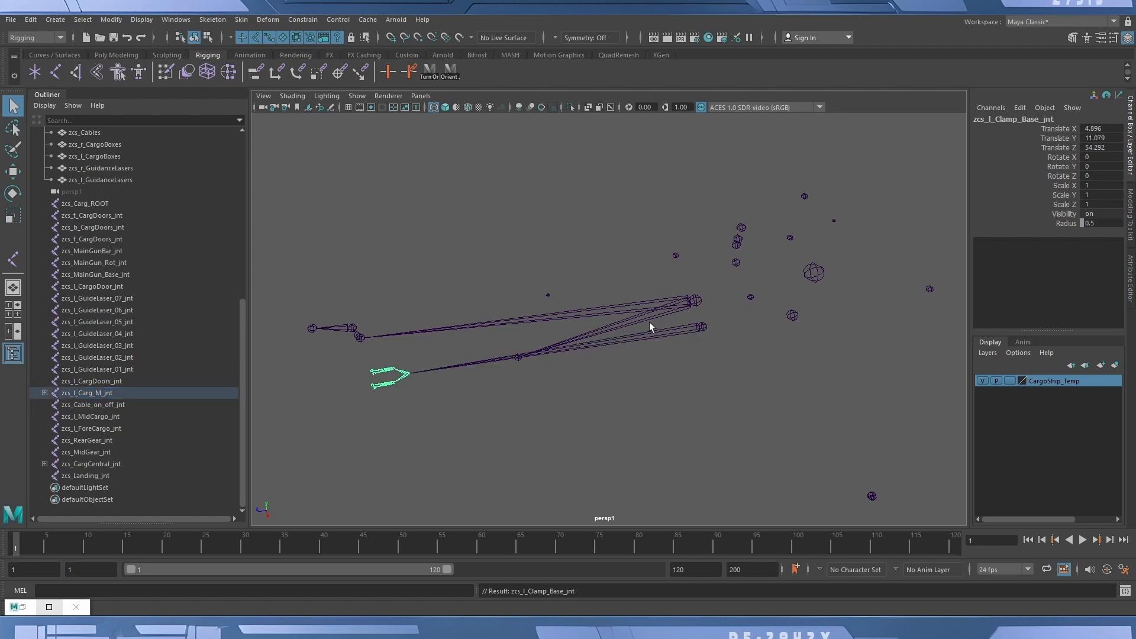
Parent zcs_l_ForeCargo_jnt and zcs_l_MidCargo_jnt under zcs_CargCentral_jnt.
left_click(548, 296)
left_click_drag(549, 297, 609, 370, "alt")
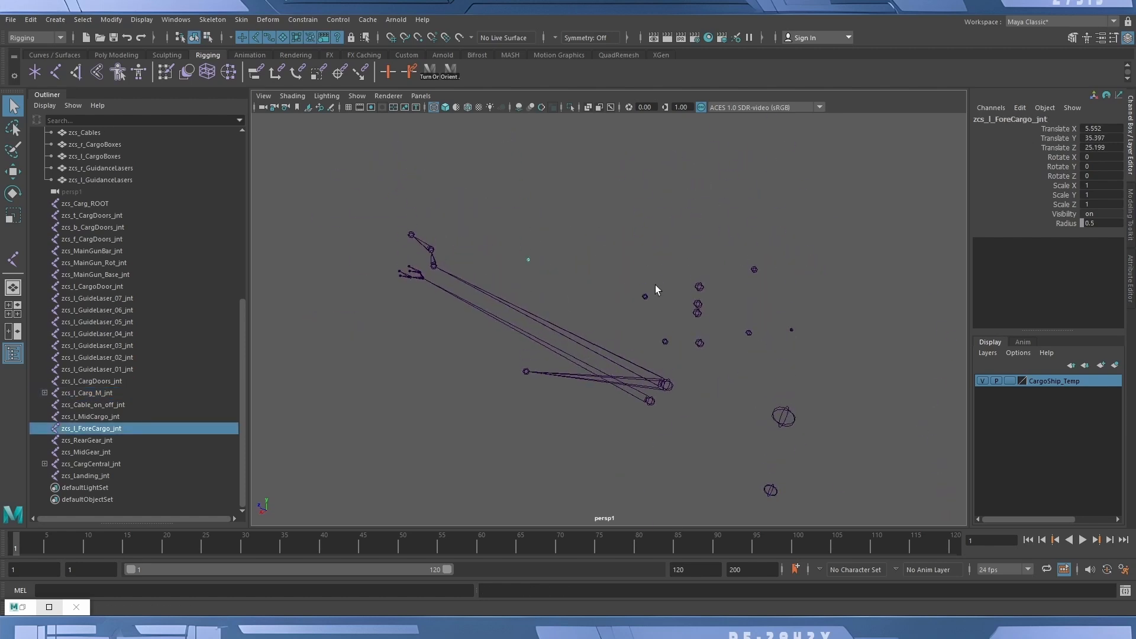
left_click_drag(655, 286, 693, 316, "alt")
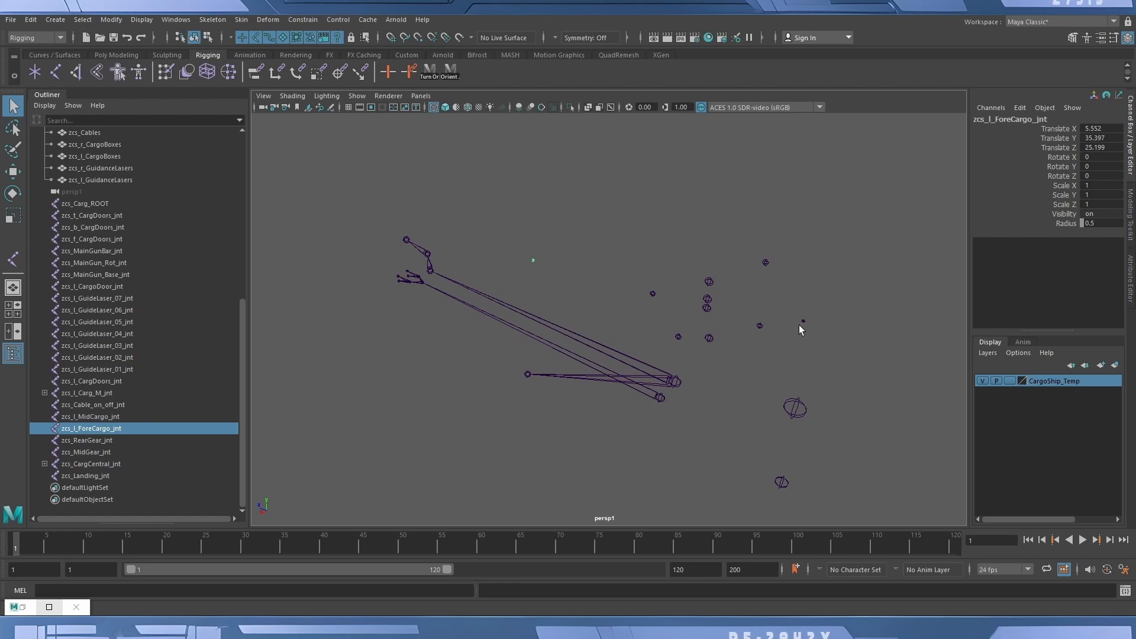
left_click(803, 320, "shift")
left_click(676, 383, "shift")
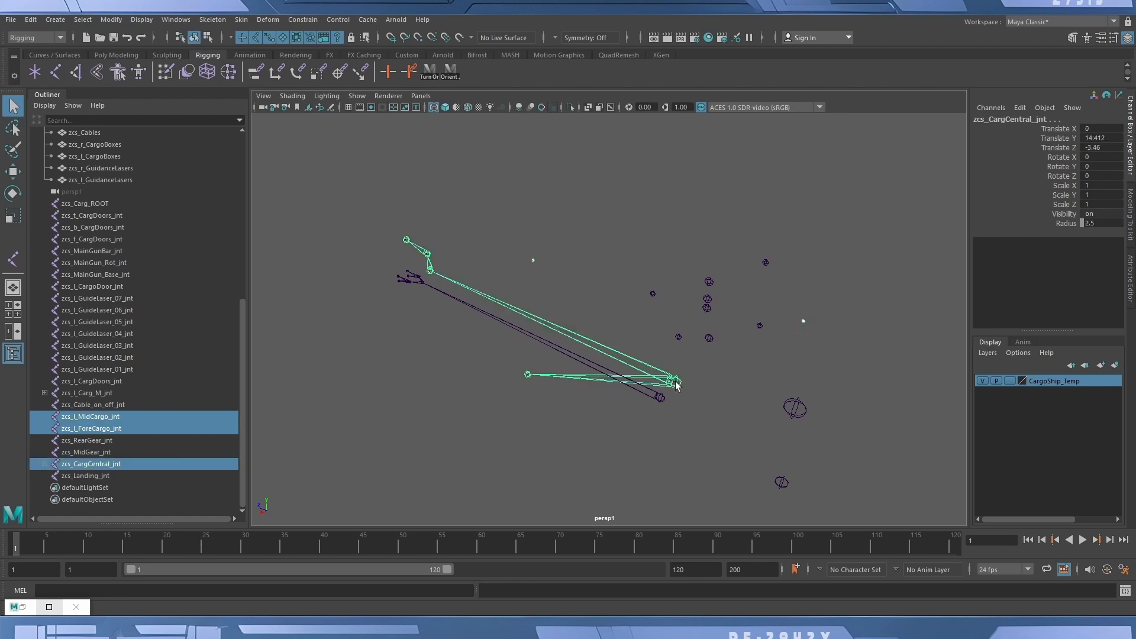
key("p")
Parent zcs_l_GuideLaser_07_jnt under zcs_l_GuideLaser_06_jnt, and that joint under zcs_l_GuideLaser_05_jnt.
left_click_drag(658, 451, 616, 309, "alt")
middle_click_drag(616, 309, 578, 330, "alt")
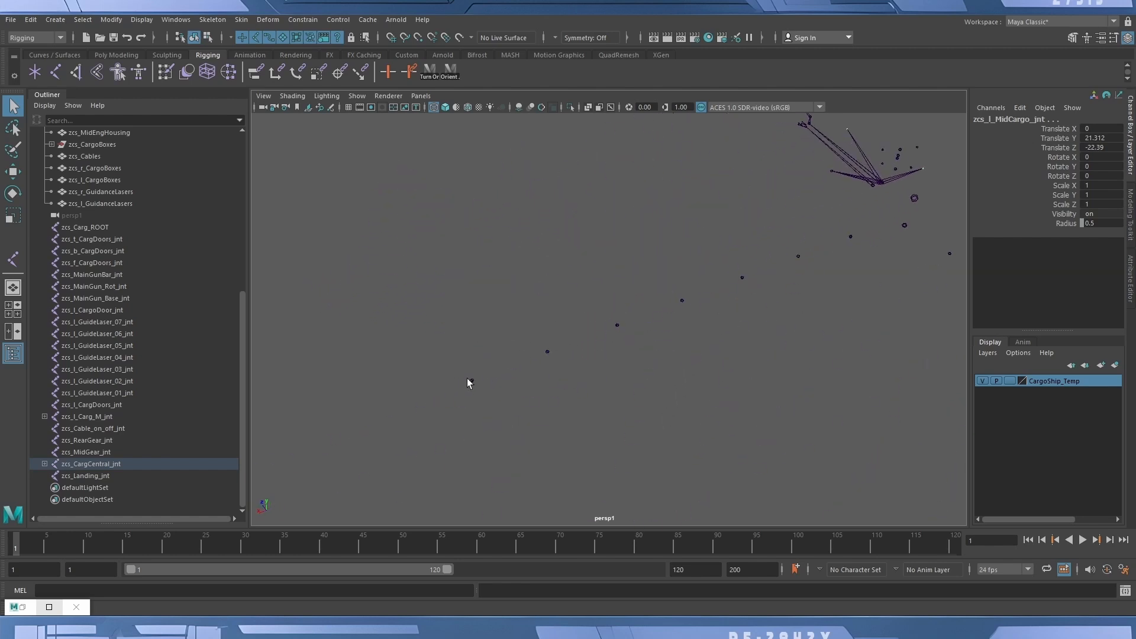
left_click(468, 379)
left_click_drag(527, 335, 562, 367, "shift")
key("p")
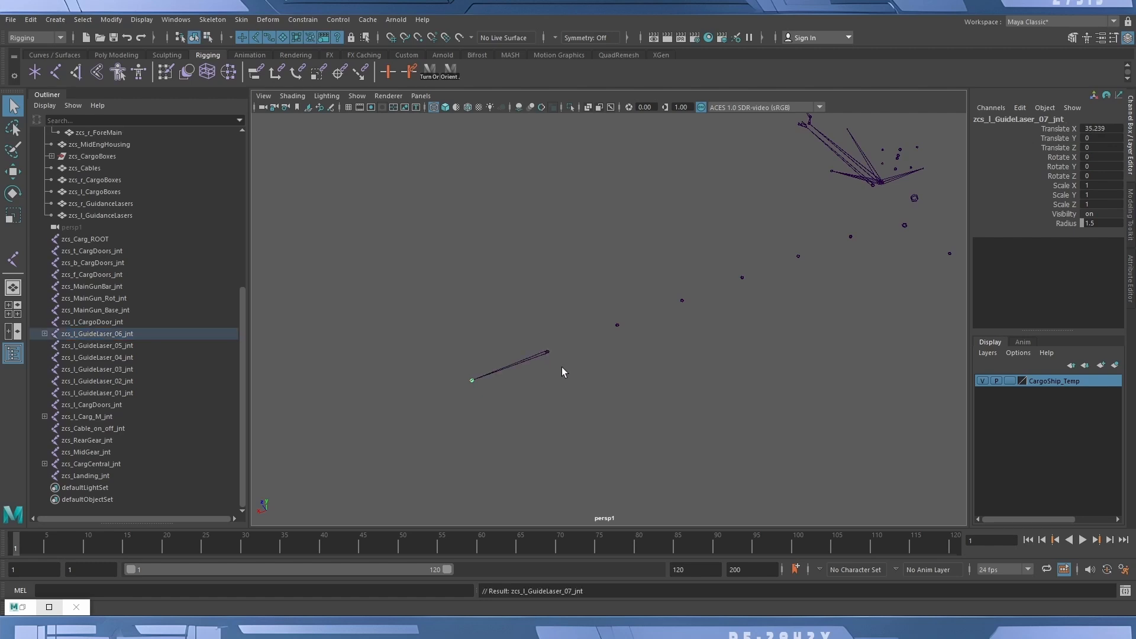
left_click(539, 353)
left_click_drag(604, 315, 629, 338, "shift")
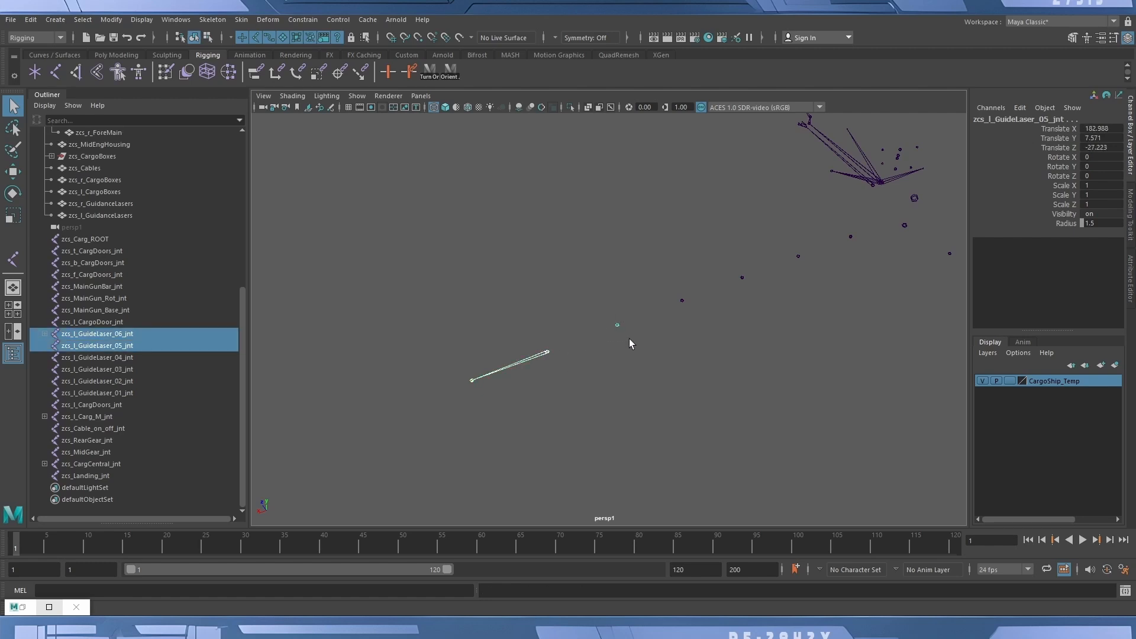
key("p")
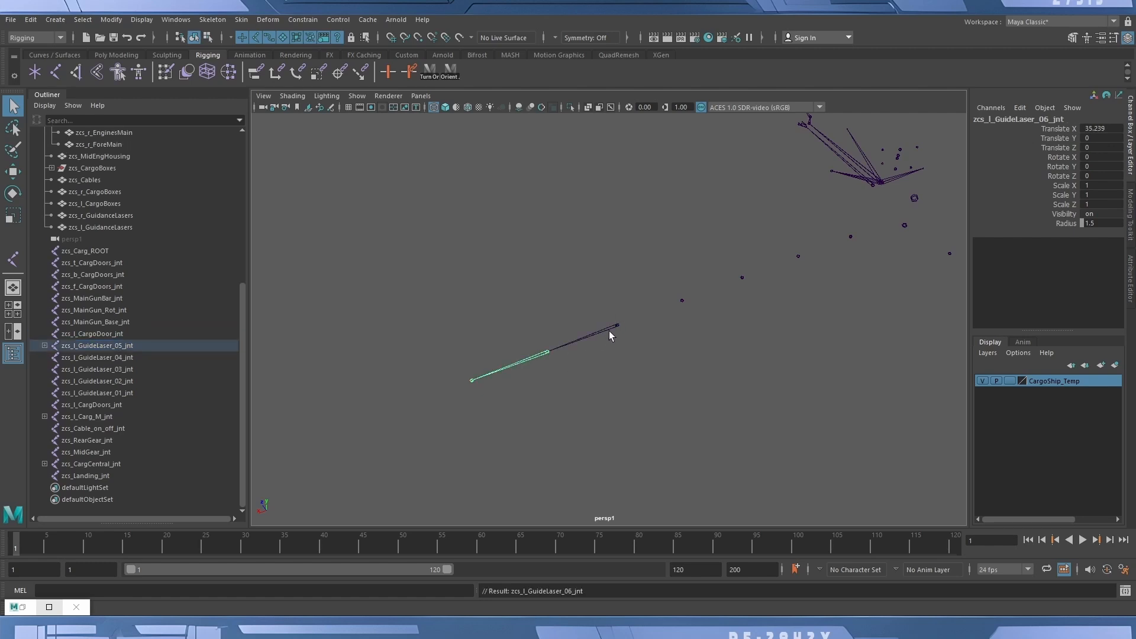
Extend the guide laser chain from zcs_l_GuideLaser_05_jnt up to zcs_l_GuideLaser_02_jnt, parenting each joint under the next lower-numbered one.
left_click(609, 331)
mouse_move(670, 289)
left_mouse_down("shift")
mouse_move(697, 315)
mouse_move(680, 330)
left_mouse_up("shift")
key("p")
left_click_drag(729, 245, 762, 302, "shift")
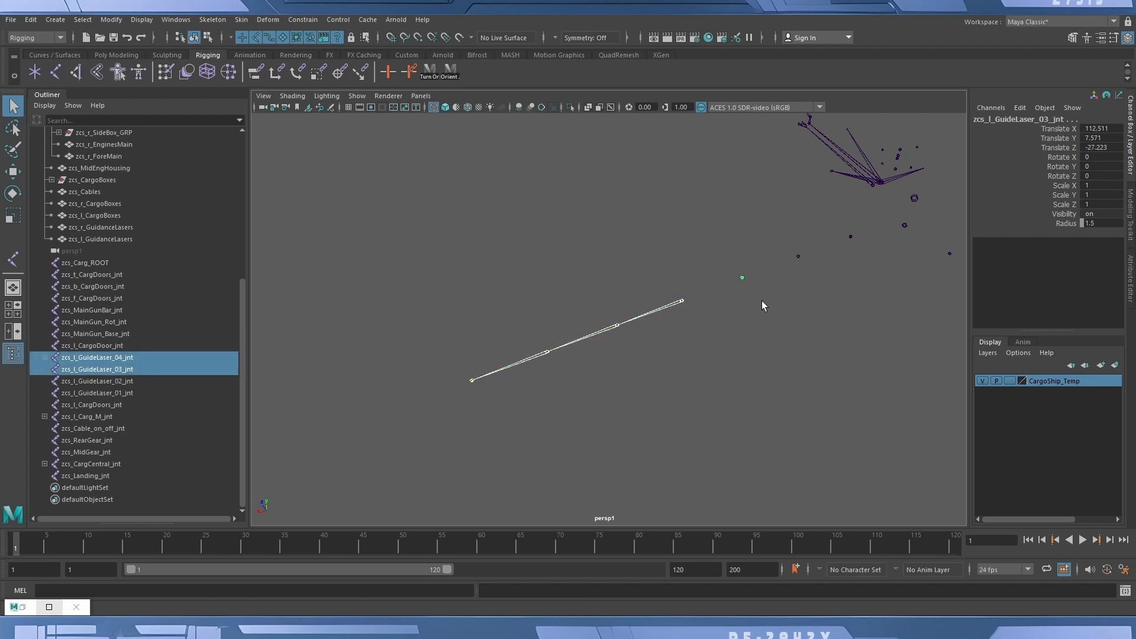
key("p")
mouse_move(695, 283)
left_mouse_down()
mouse_move(774, 235)
mouse_move(828, 302)
left_mouse_up()
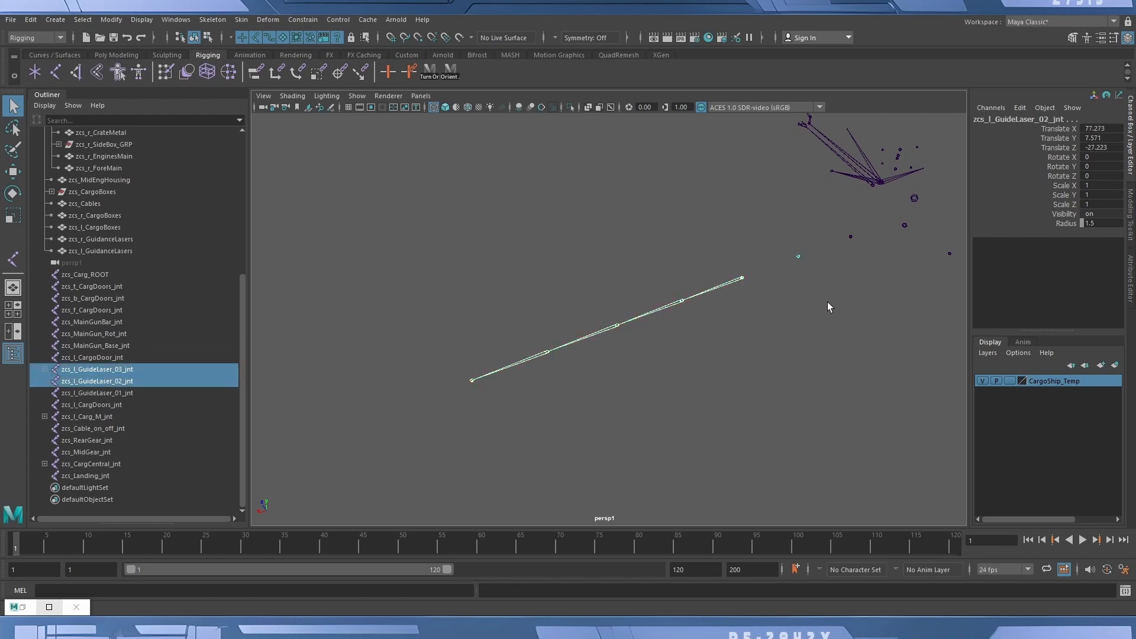
key("p")
Parent zcs_l_GuideLaser_02_jnt under zcs_l_GuideLaser_01_jnt, leaving the overlapping zcs_l_CargoDoor_jnt out of the selection.
left_click_drag(751, 252, 818, 304)
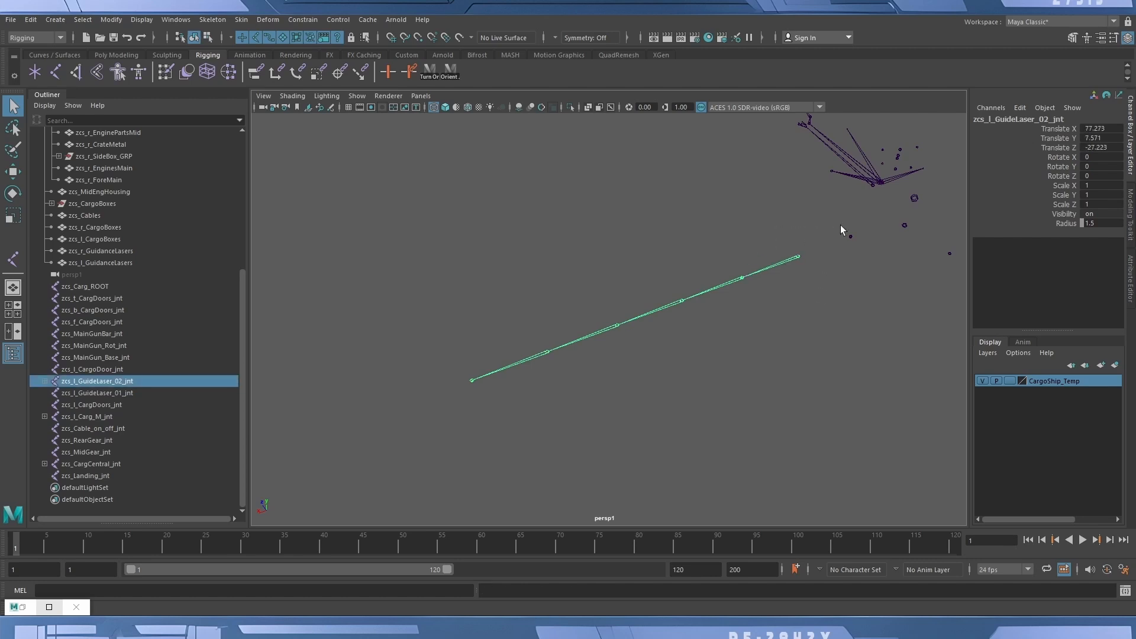
left_click_drag(862, 250, 861, 252, "shift")
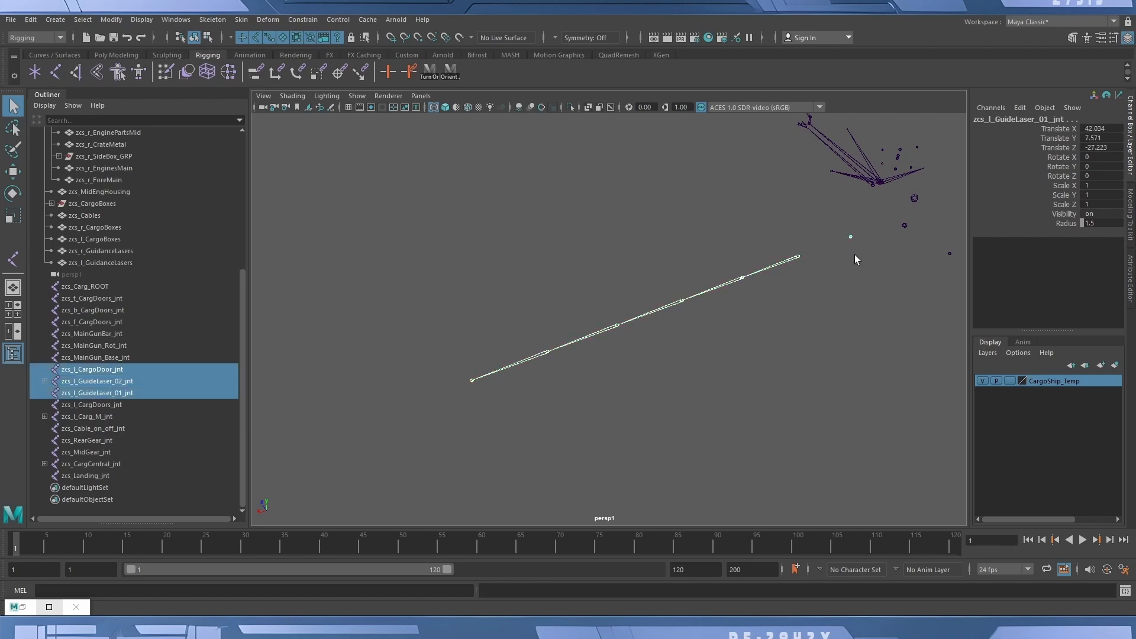
middle_click_drag(853, 254, 719, 317, "alt")
scroll(713, 305, "up", 5)
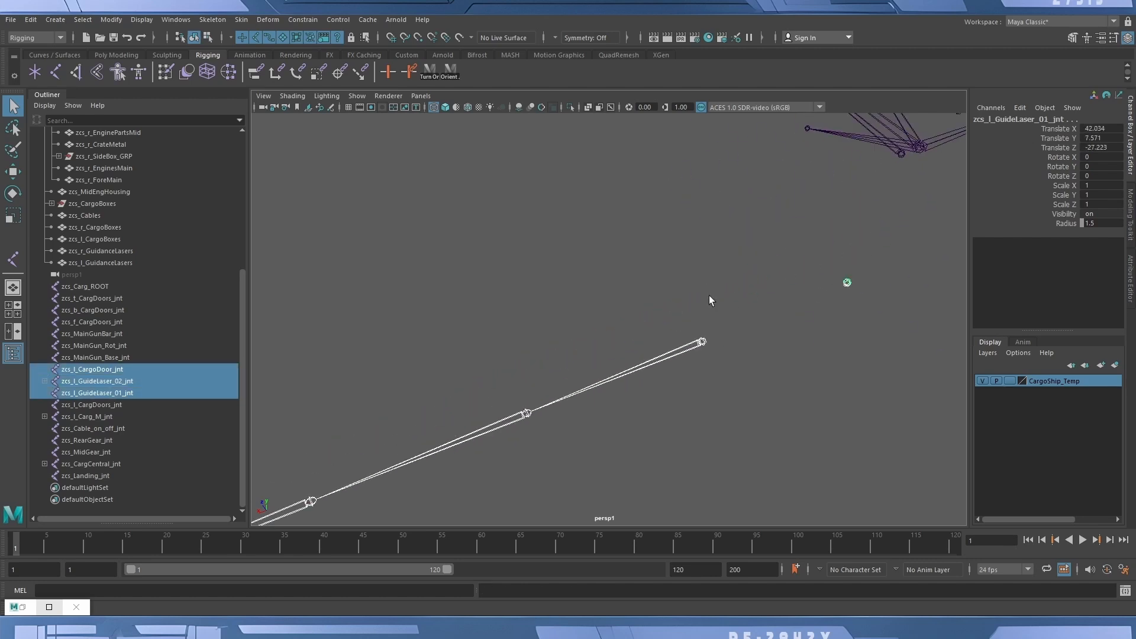
scroll(709, 295, "up", 5)
middle_click_drag(822, 306, 513, 322, "alt")
scroll(534, 265, "up", 5)
left_click_drag(521, 280, 556, 276, "alt")
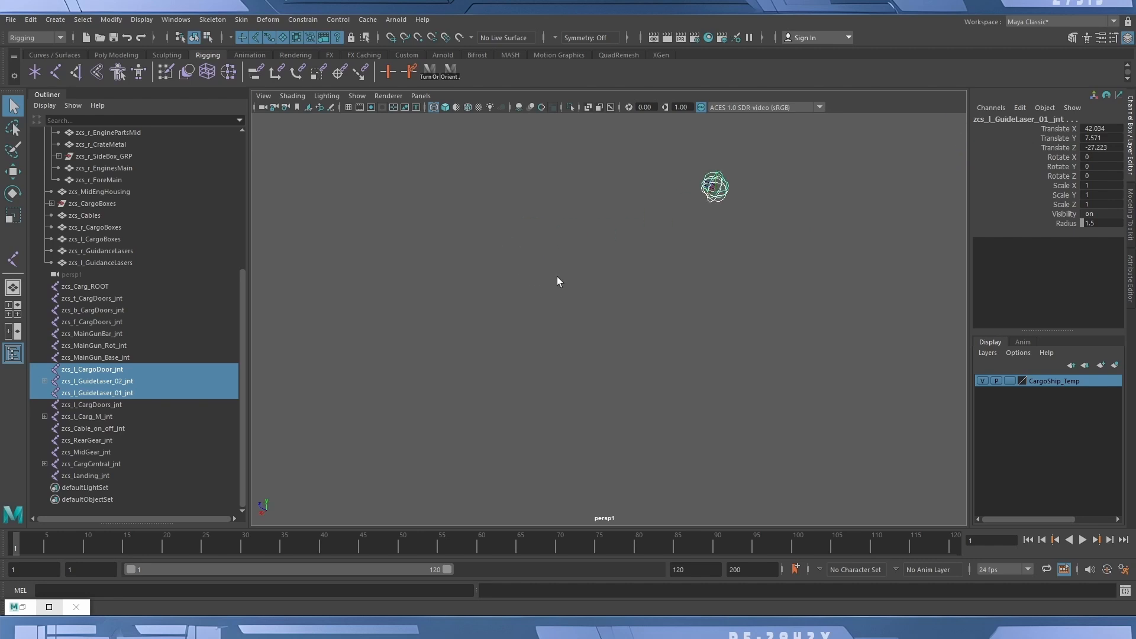
middle_click_drag(698, 240, 700, 291, "alt")
left_click(723, 251, "ctrl")
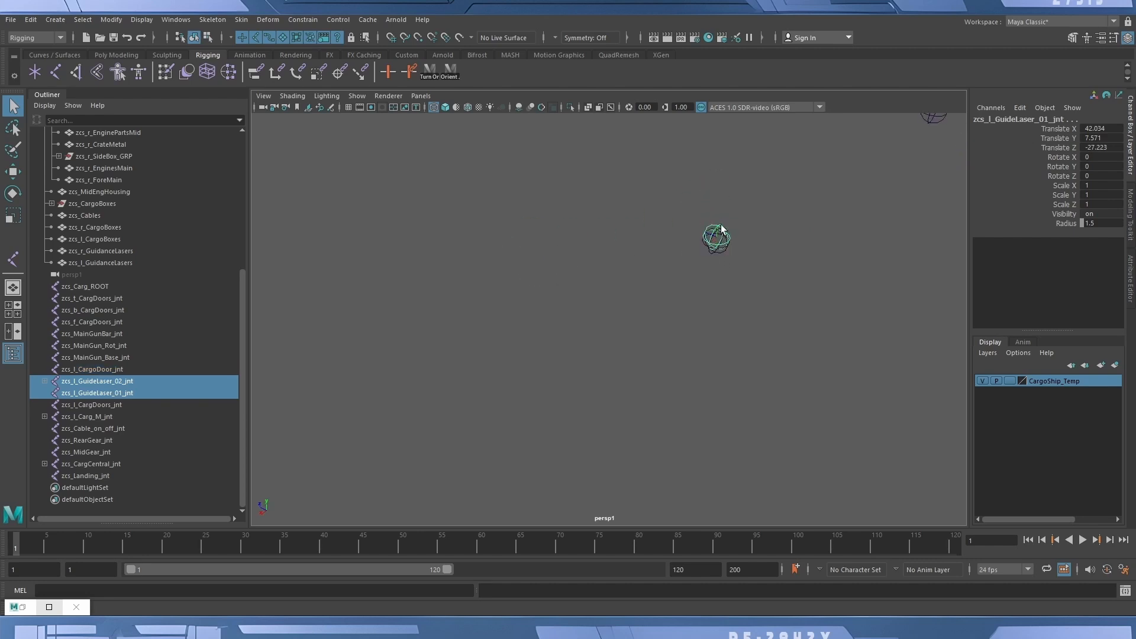
left_click(721, 228, "ctrl")
key("ctrl+z")
scroll(687, 315, "down", 5)
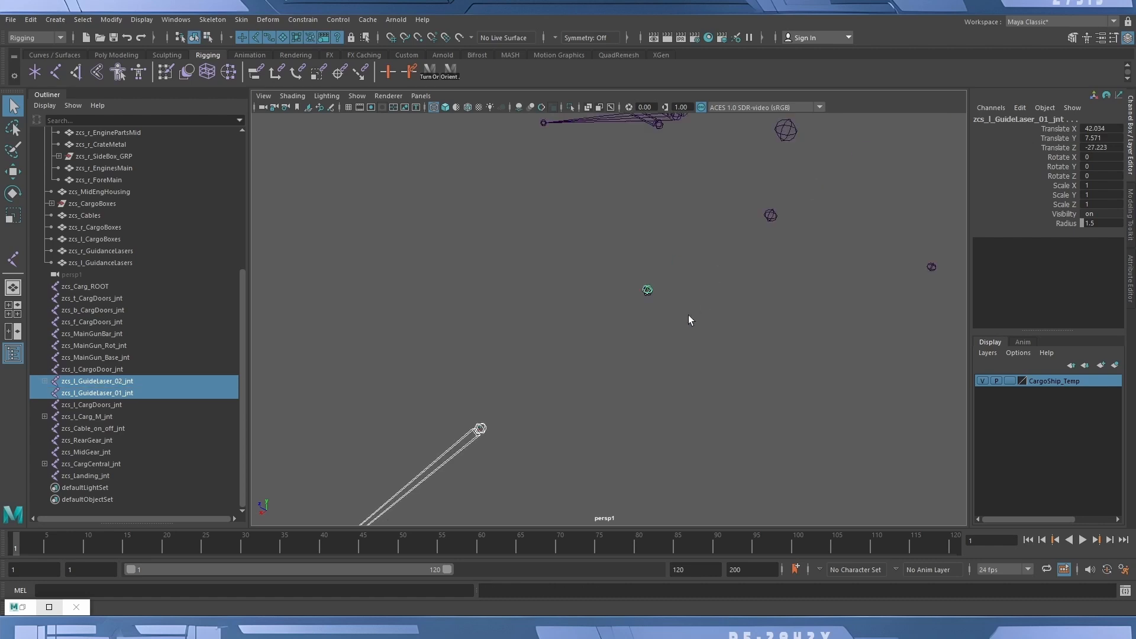
left_click_drag(687, 315, 677, 348, "alt")
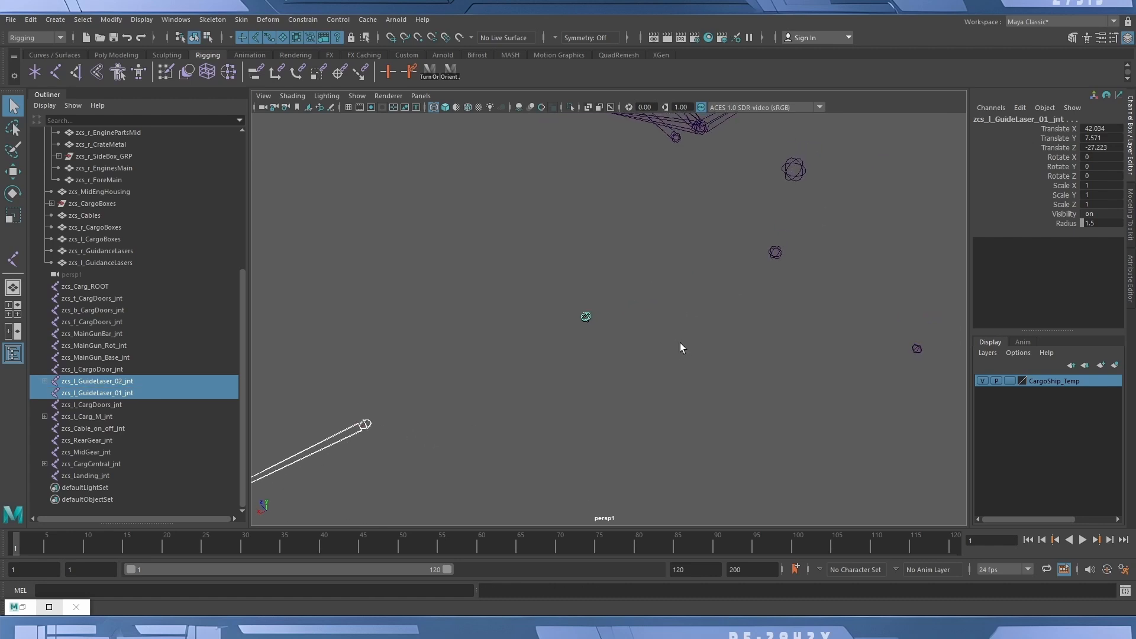
key("p")
Select zcs_l_CargoDoor_jnt, which overlaps the first joint of the guide laser chain.
scroll(611, 311, "up", 5)
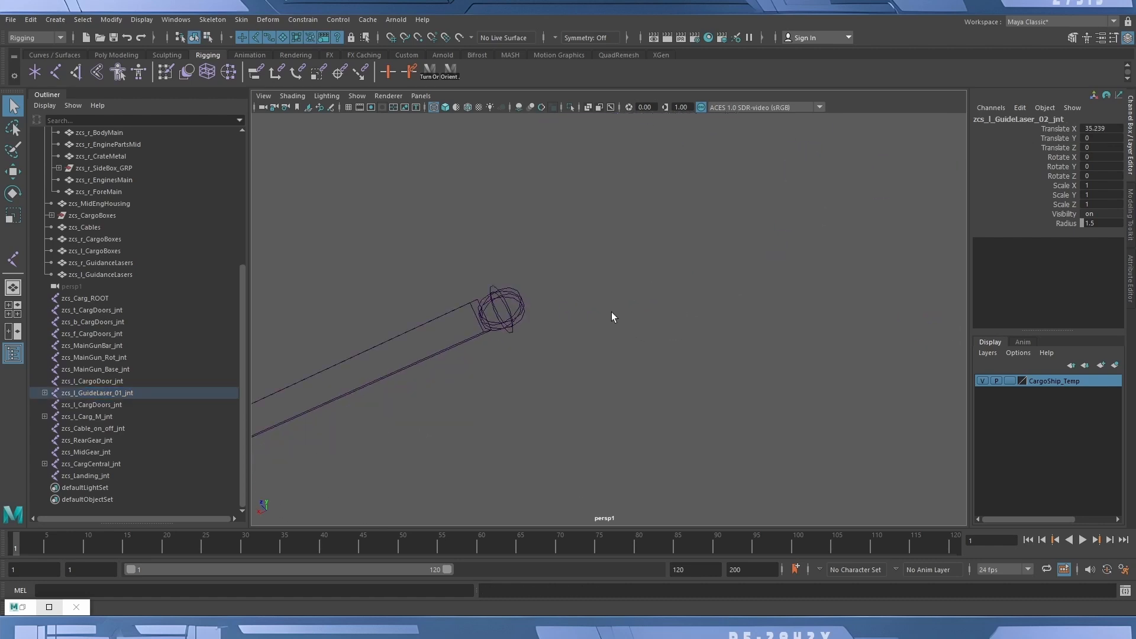
left_click(513, 333)
left_click_drag(512, 333, 651, 326, "alt")
scroll(628, 337, "down", 2)
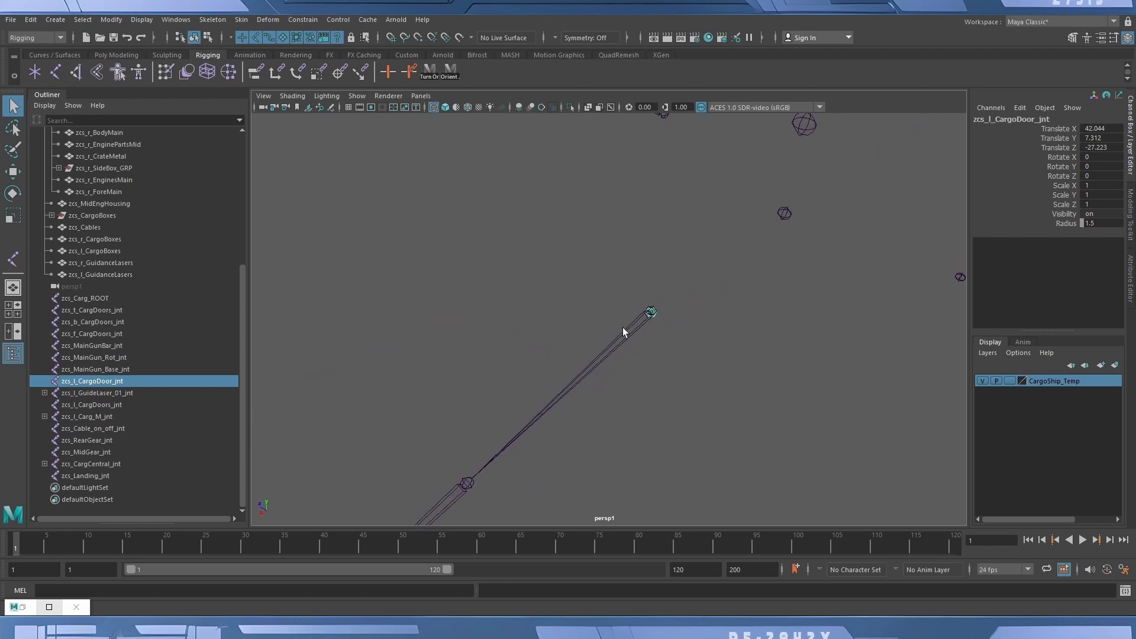
mouse_move(626, 399)
left_mouse_down("alt")
mouse_move(578, 447)
mouse_move(682, 398)
mouse_move(633, 378)
mouse_move(611, 326)
mouse_move(583, 385)
mouse_move(617, 379)
left_mouse_up("alt")
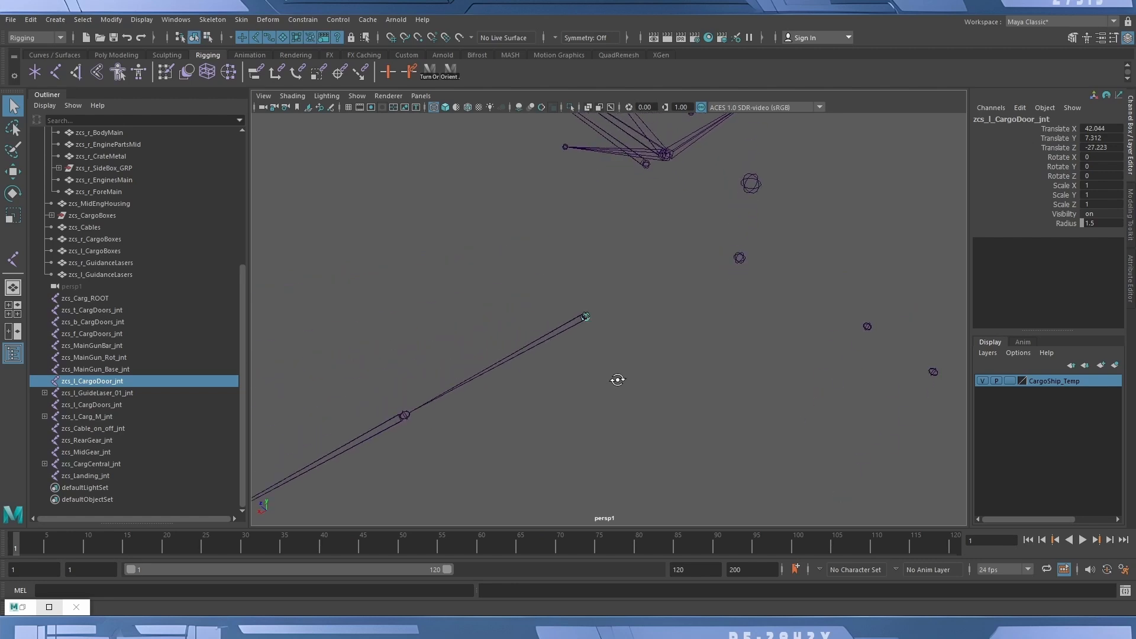
right_click_drag(618, 380, 685, 350, "alt")
left_click_drag(604, 349, 698, 347, "alt")
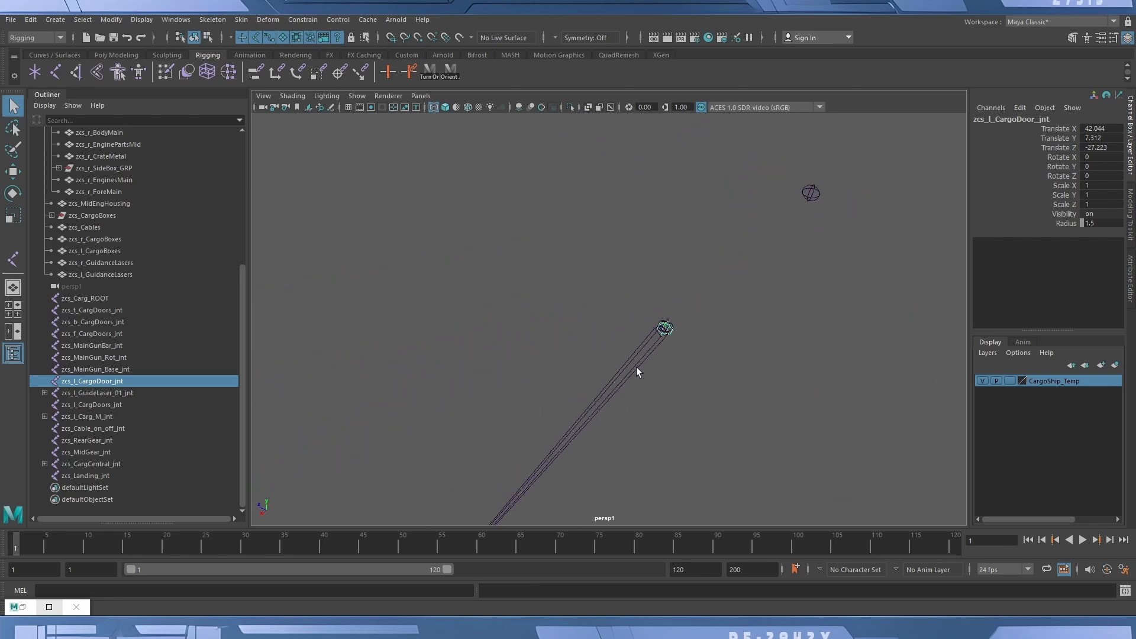
left_click_drag(636, 367, 632, 338, "alt")
Try moving zcs_l_CargoDoor_jnt along the Z axis away from the guide laser chain, and undo the move.
key("w")
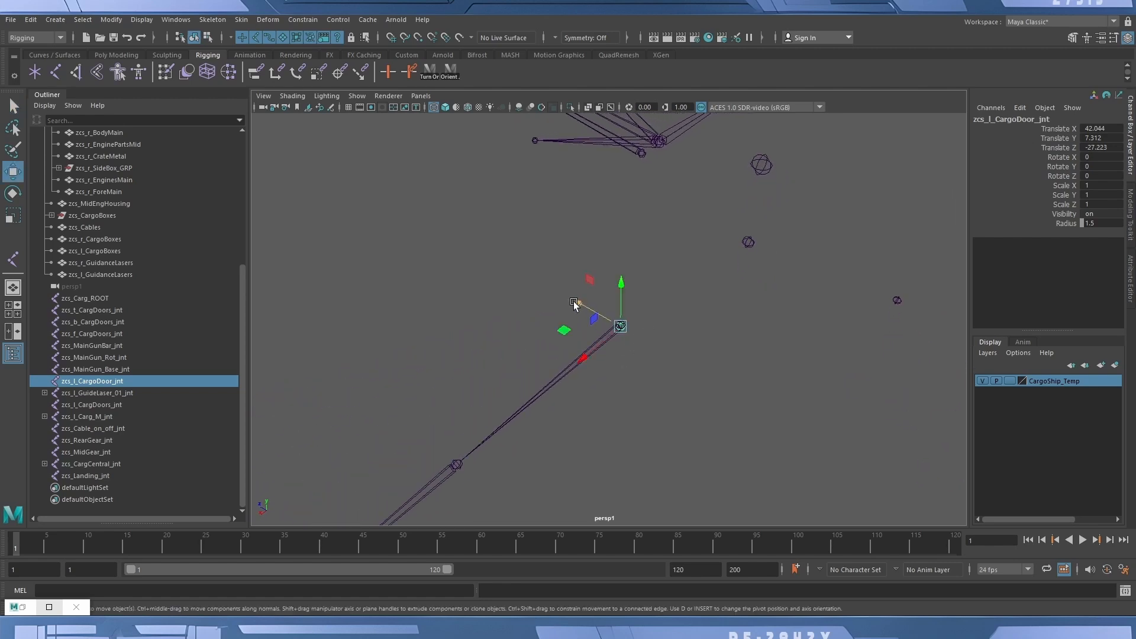
left_click(642, 351)
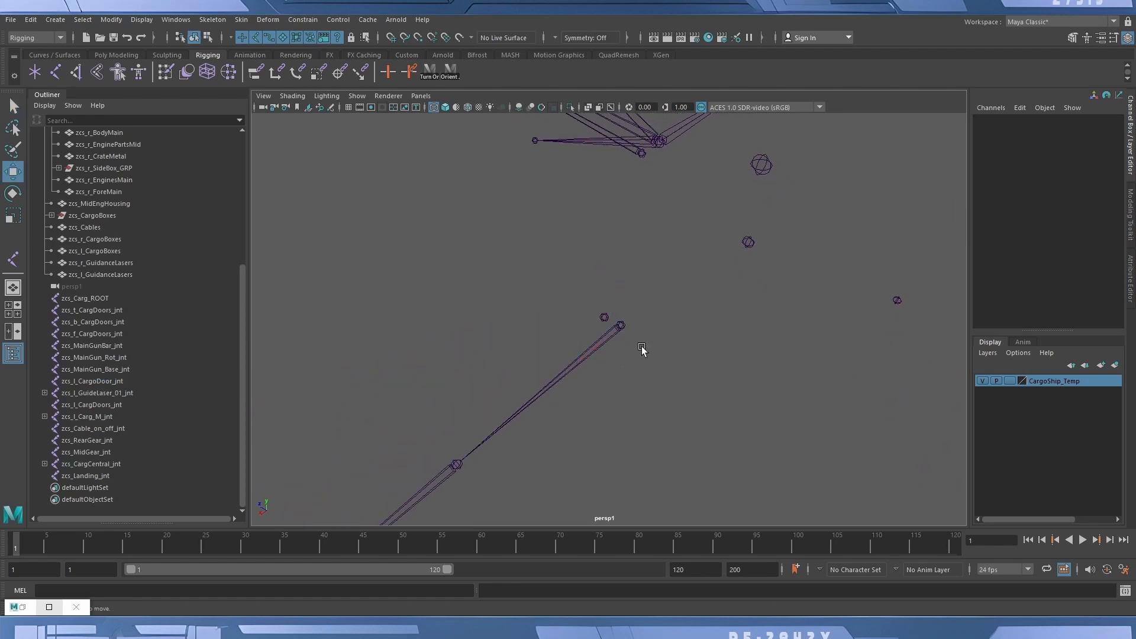
key("ctrl+z")
key("ctrl+z")
Parent zcs_l_CargoDoor_jnt and zcs_l_GuideLaser_01_jnt with its chain under zcs_l_Carg_M_jnt.
left_click_drag(642, 346, 659, 410, "alt")
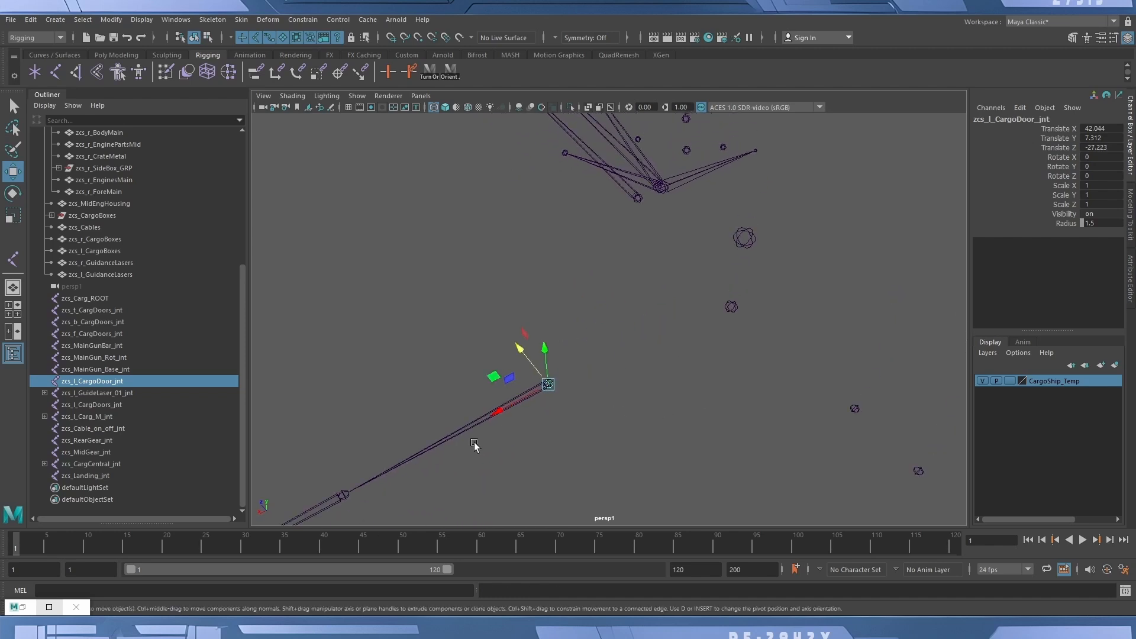
left_click(448, 441, "shift")
left_click_drag(452, 444, 625, 262, "alt")
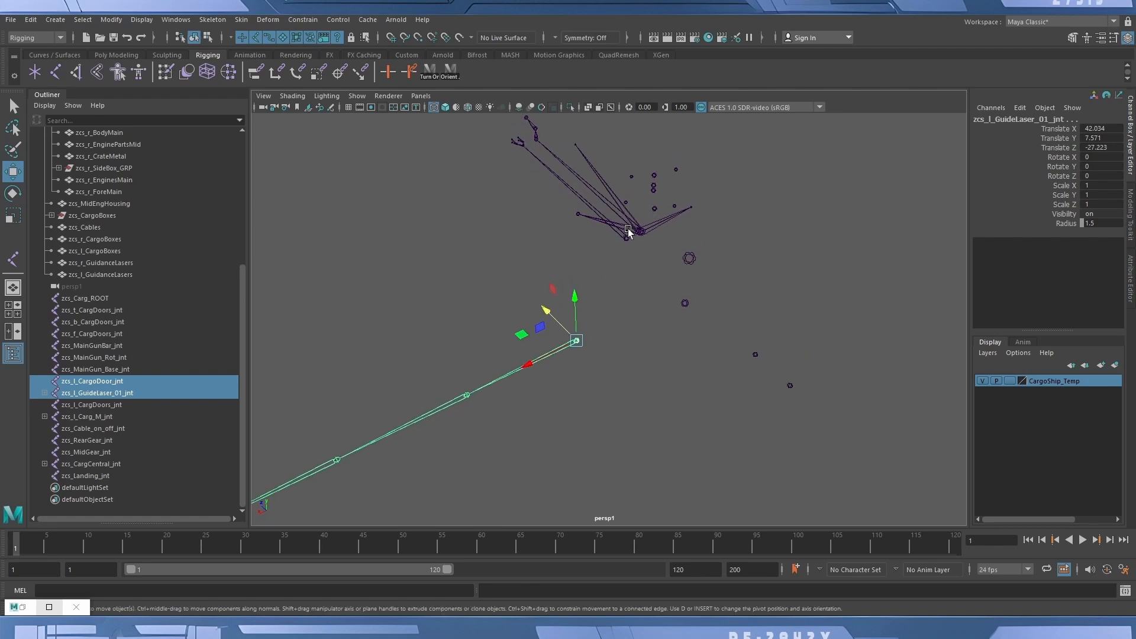
left_click(626, 235, "shift")
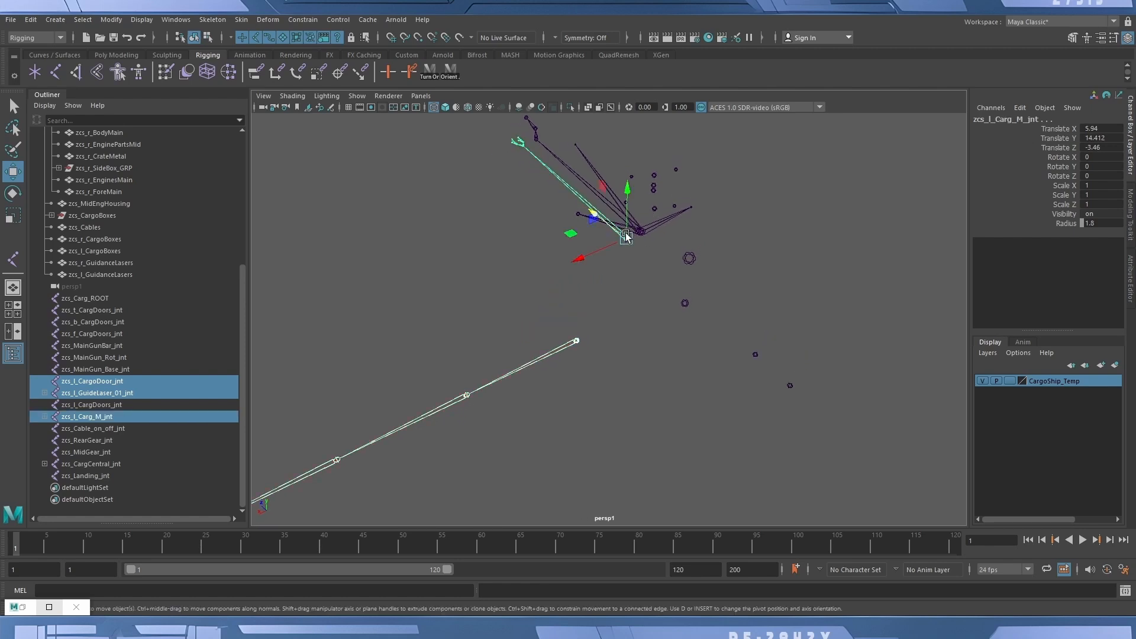
key("p")
Parent zcs_RearGear_jnt and zcs_MidGear_jnt under zcs_CargCentral_jnt.
left_click_drag(626, 250, 492, 295, "alt")
left_click_drag(402, 303, 492, 333)
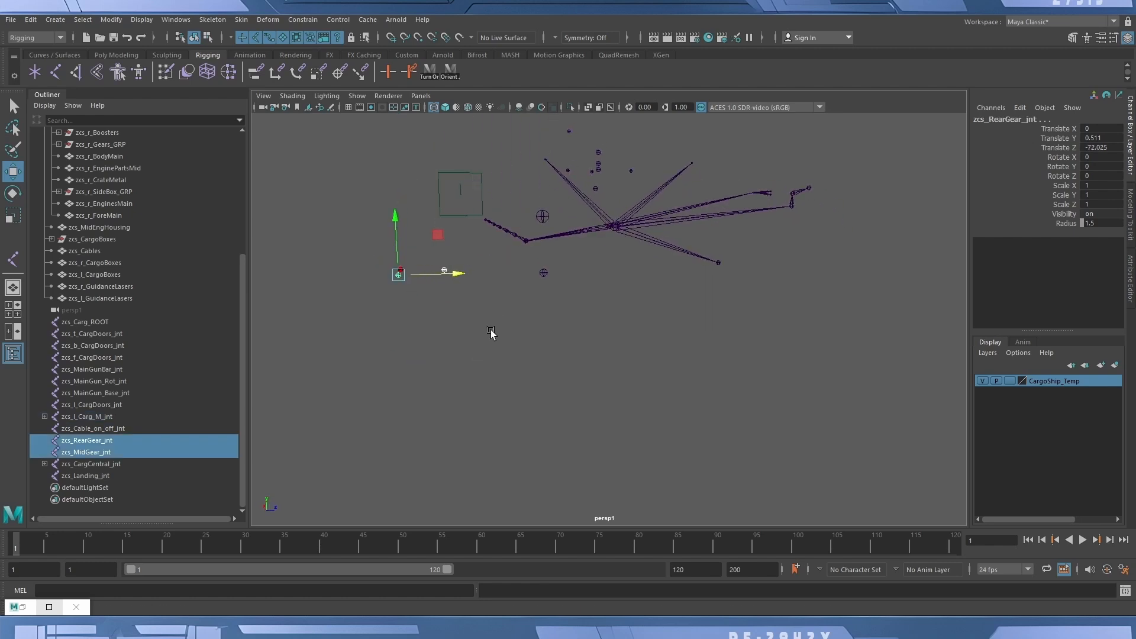
left_click(630, 229, "shift")
key("p")
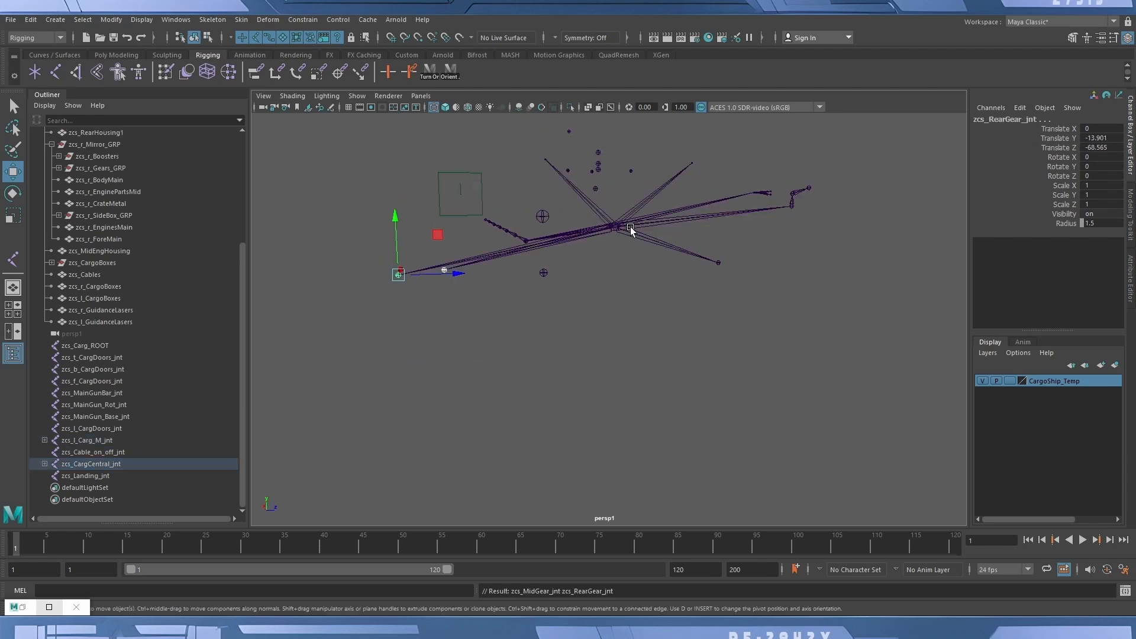
Parent zcs_t_CargDoors_jnt under zcs_b_CargDoors_jnt.
left_click_drag(629, 229, 576, 290, "alt")
middle_click_drag(576, 287, 599, 364, "alt")
right_click_drag(528, 303, 765, 304, "alt")
left_click_drag(714, 305, 630, 287, "alt")
left_click_drag(532, 124, 619, 201)
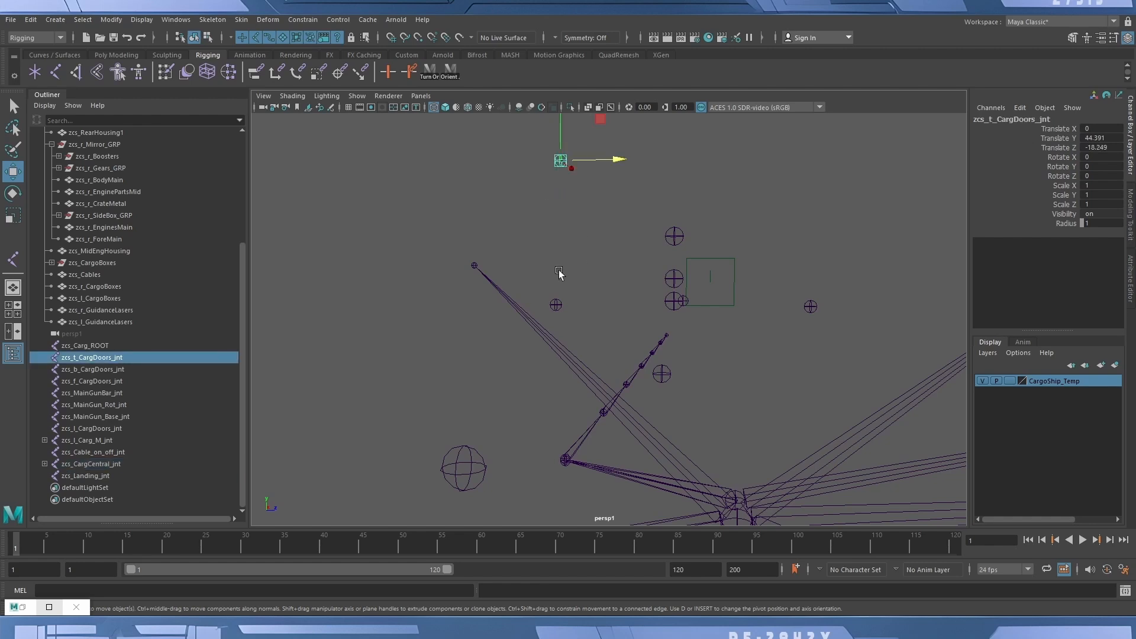
mouse_move(559, 272)
left_mouse_down("shift")
mouse_move(563, 308)
mouse_move(655, 355)
mouse_move(578, 370)
mouse_move(492, 366)
mouse_move(500, 351)
mouse_move(628, 319)
mouse_move(578, 299)
mouse_move(699, 354)
mouse_move(683, 388)
mouse_move(562, 276)
left_mouse_up("shift")
key("p")
left_click(556, 309)
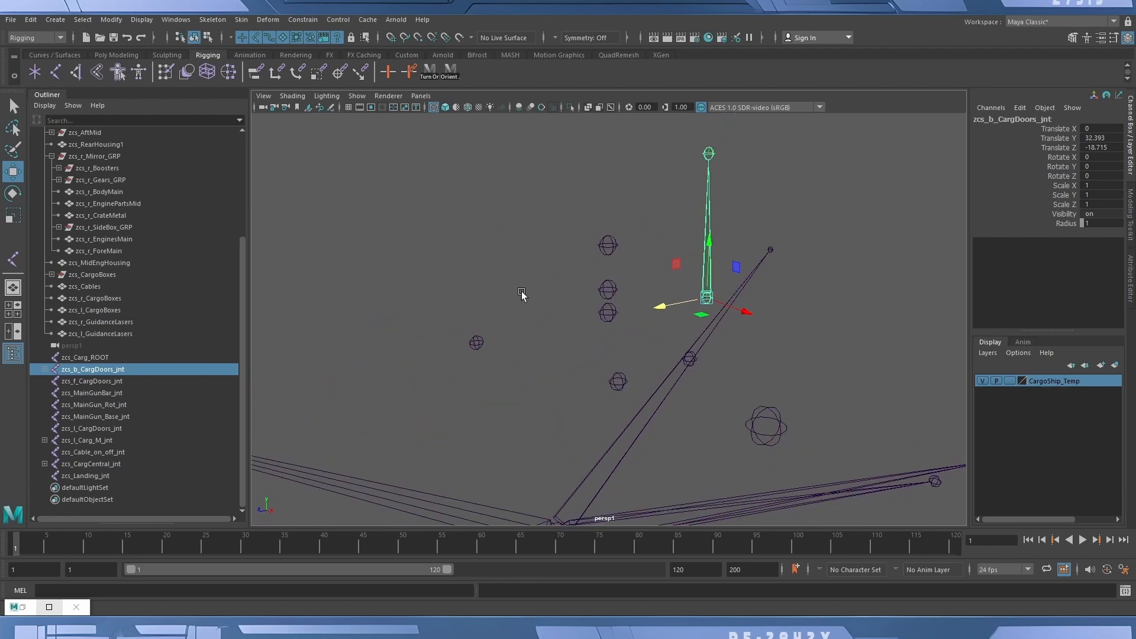
Parent zcs_MainGunBar_jnt under zcs_MainGun_Rot_jnt, and that joint under zcs_MainGun_Base_jnt.
left_click(607, 243)
left_click(608, 286, "shift")
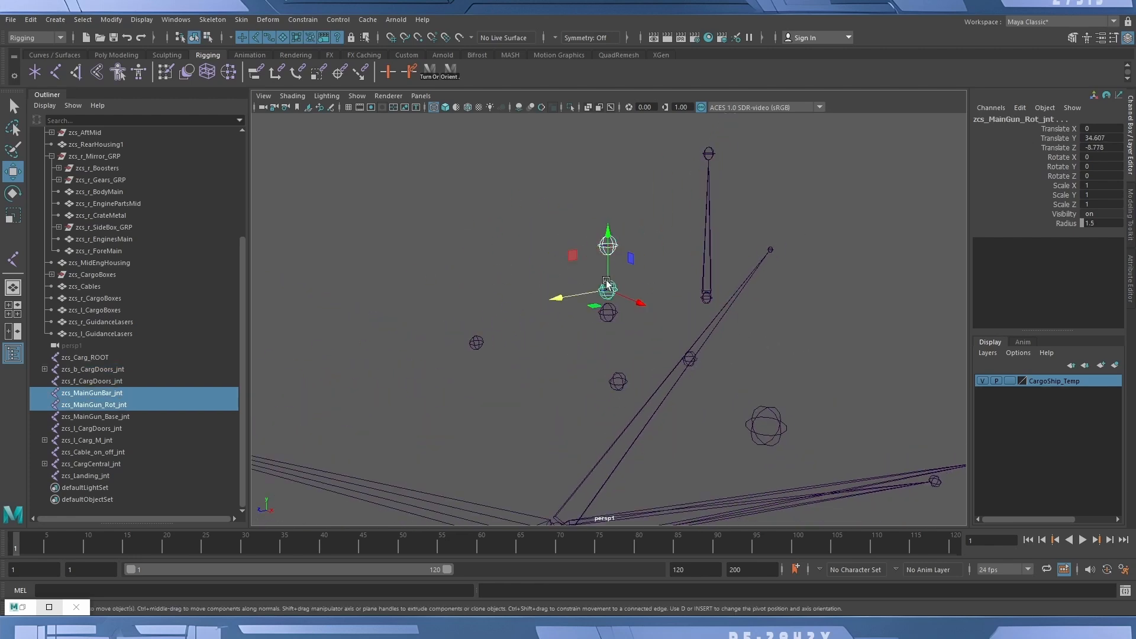
key("p")
left_click(608, 287)
left_click(607, 312, "shift")
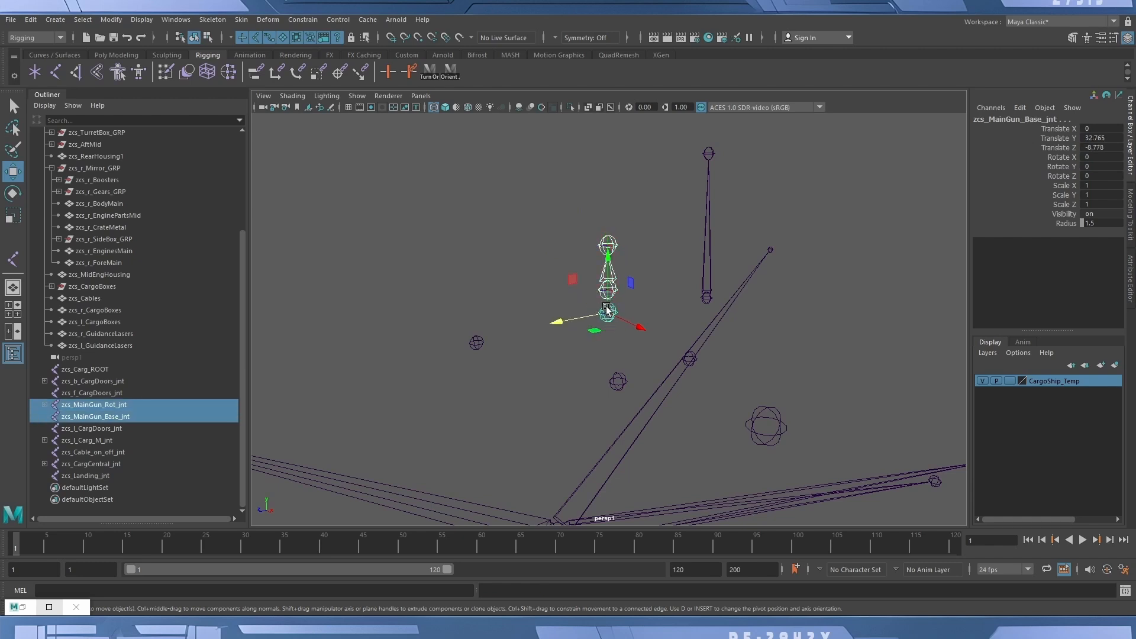
key("p")
Parent zcs_MainGun_Base_jnt, zcs_f_CargDoors_jnt, zcs_Cable_on_off_jnt and zcs_b_CargDoors_jnt under zcs_CargCentral_jnt.
left_click(608, 318)
left_click_drag(607, 323, 542, 370, "alt")
left_click(583, 277, "shift")
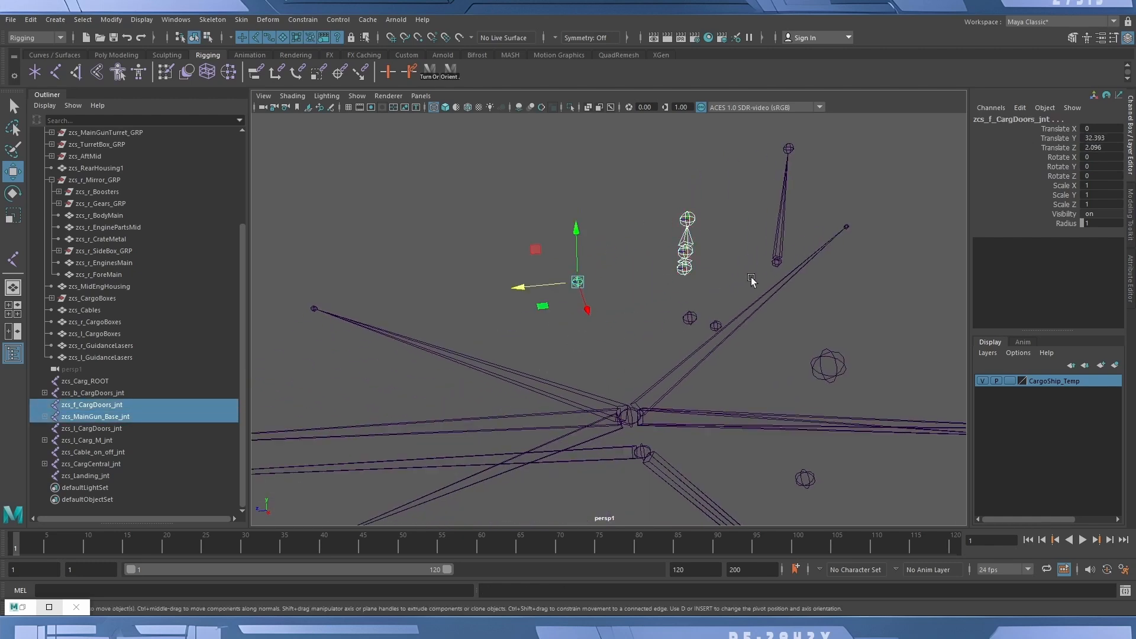
left_click_drag(751, 281, 655, 315, "alt")
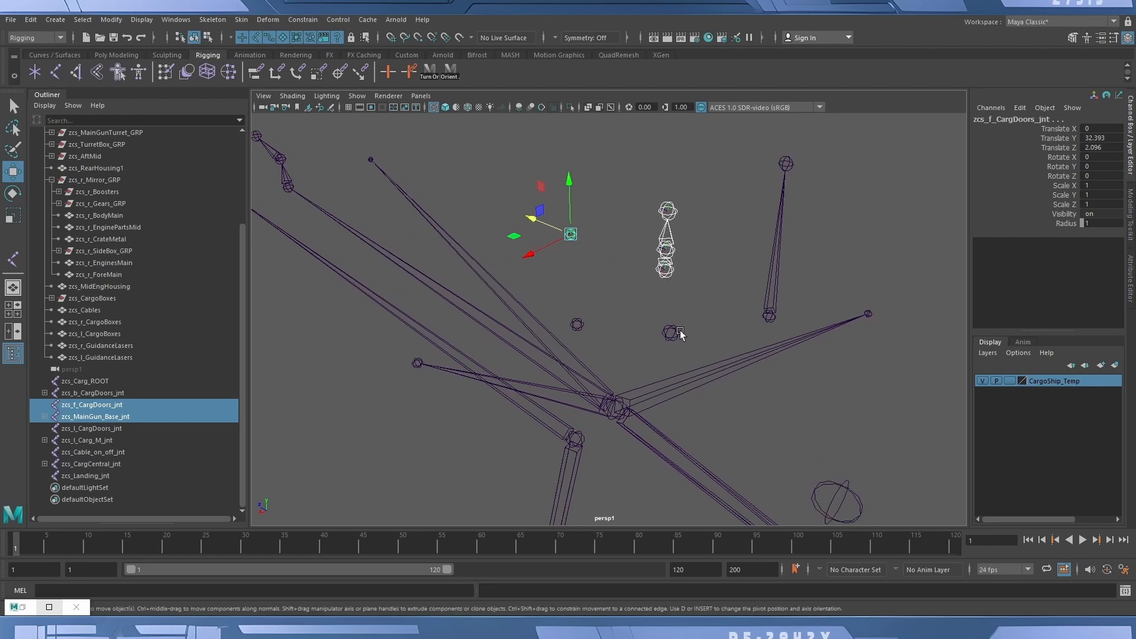
left_click(678, 332, "shift")
left_click(769, 315, "shift")
left_click_drag(741, 363, 639, 368, "alt")
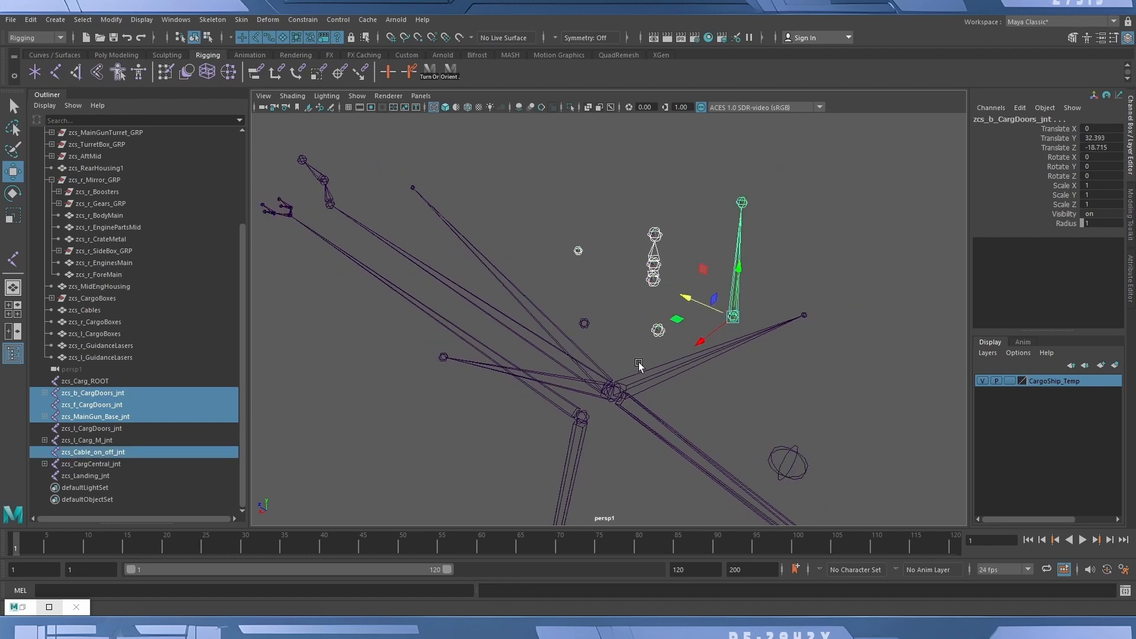
left_click(616, 392, "shift")
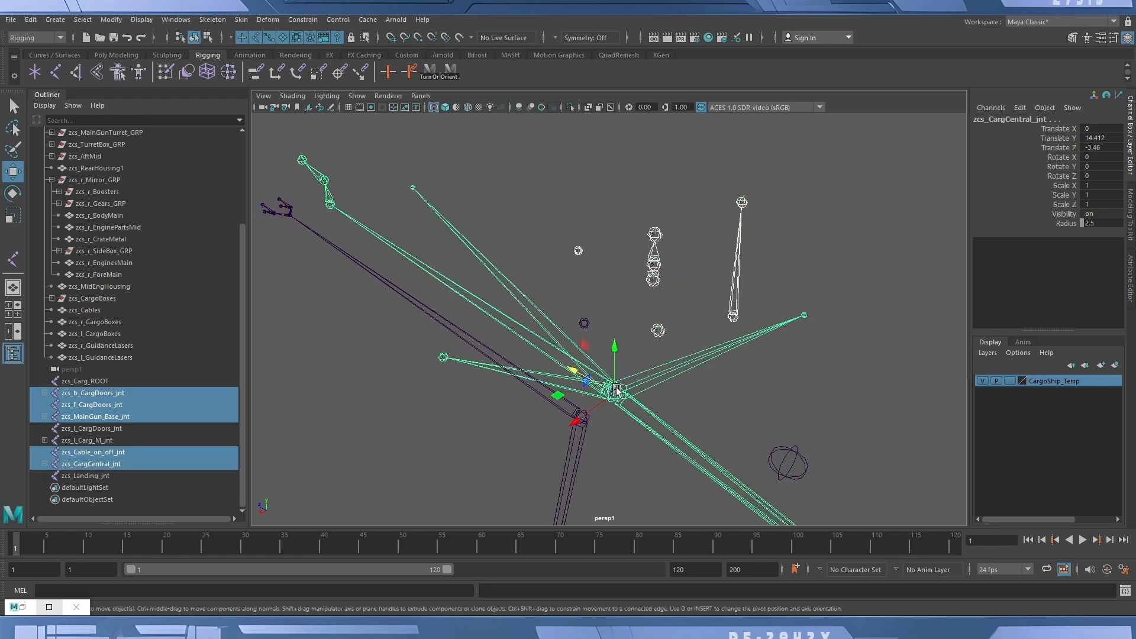
key("p")
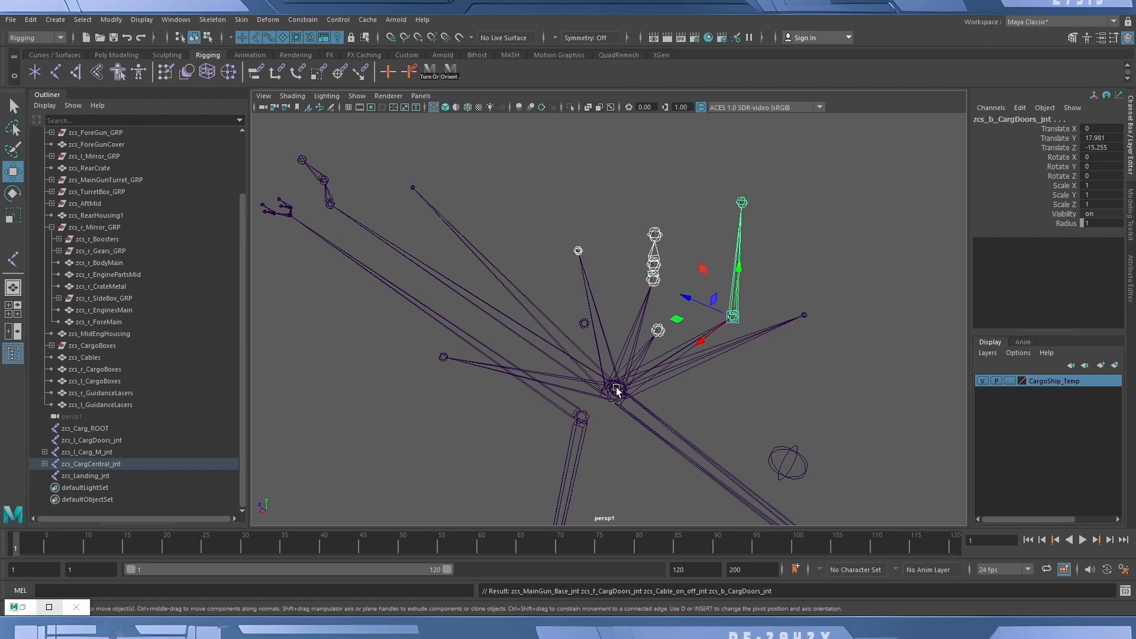
Parent zcs_l_CargDoors_jnt under zcs_l_Carg_M_jnt.
left_click(582, 324)
left_click_drag(663, 434, 598, 354, "alt")
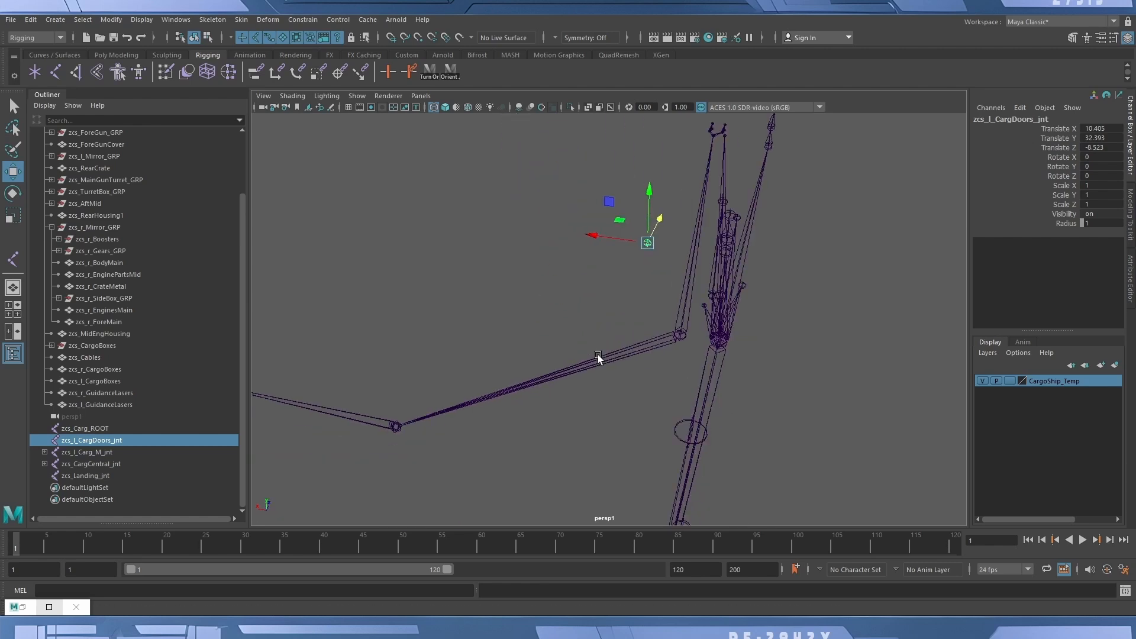
left_click_drag(701, 321, 697, 362, "alt")
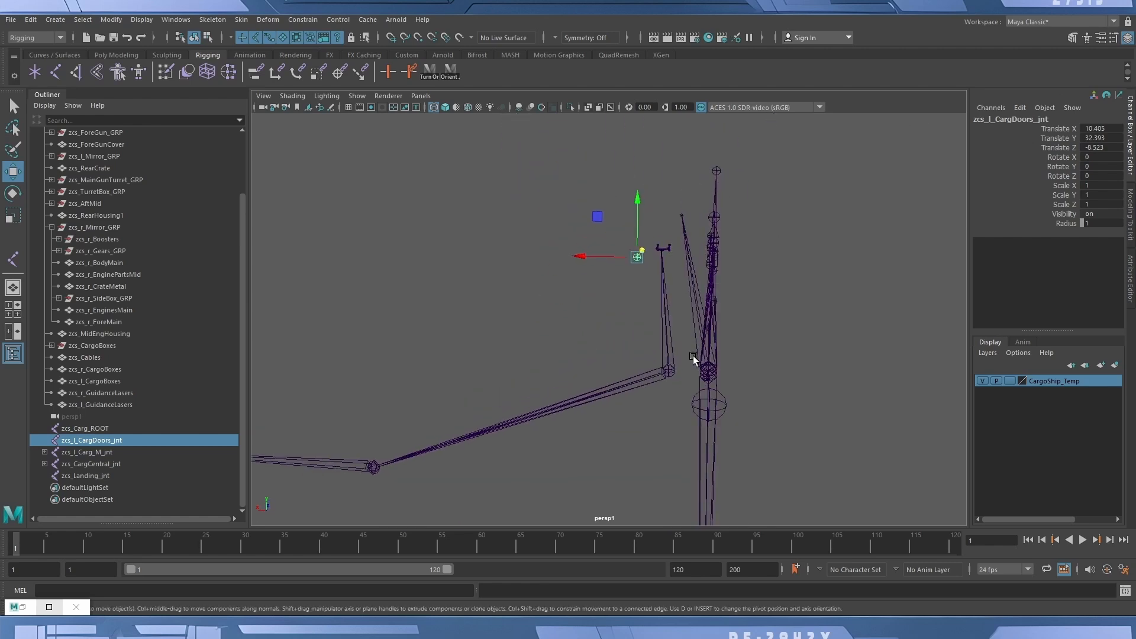
left_click(669, 371, "shift")
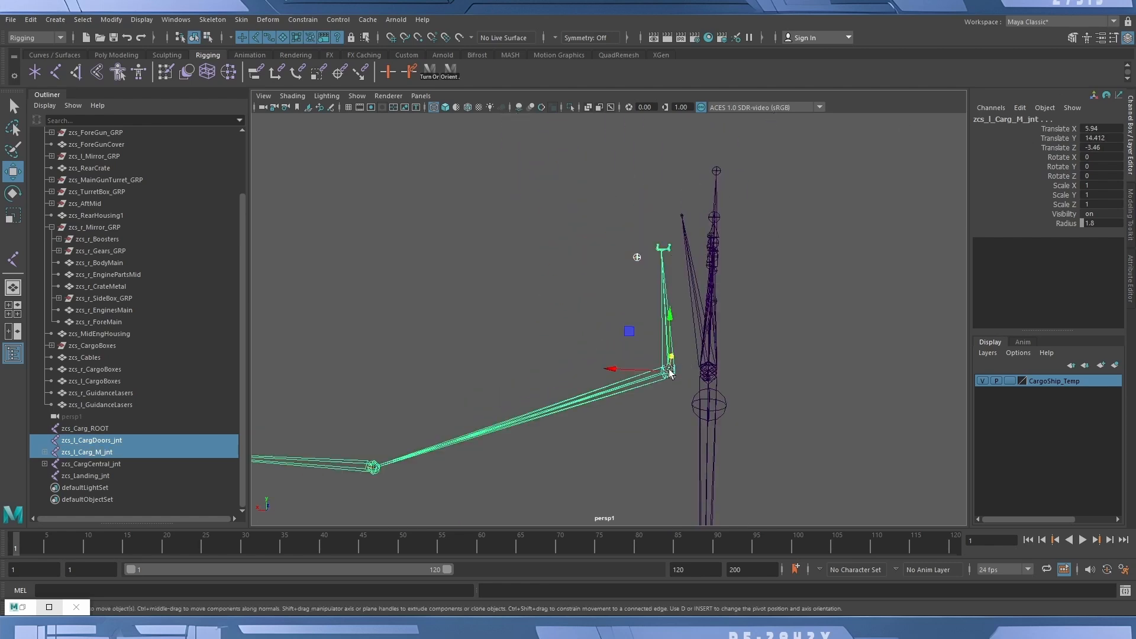
key("p")
Parent zcs_l_Carg_M_jnt with its whole branch under zcs_CargCentral_jnt.
left_click(668, 370)
left_click_drag(654, 388, 669, 367, "alt")
mouse_move(558, 381)
left_mouse_down("alt")
mouse_move(574, 393)
mouse_move(664, 393)
mouse_move(552, 385)
mouse_move(613, 385)
mouse_move(568, 386)
left_mouse_up("alt")
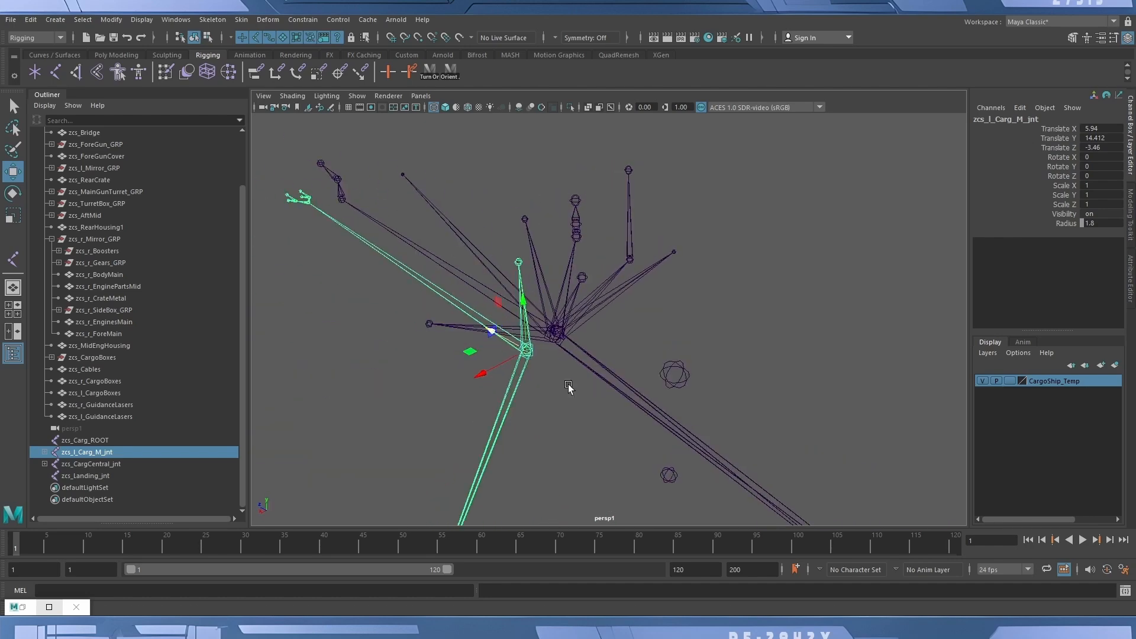
left_click(559, 335, "shift")
key("p")
Parent zcs_CargCentral_jnt with its whole branch under zcs_Landing_jnt.
left_click(559, 335)
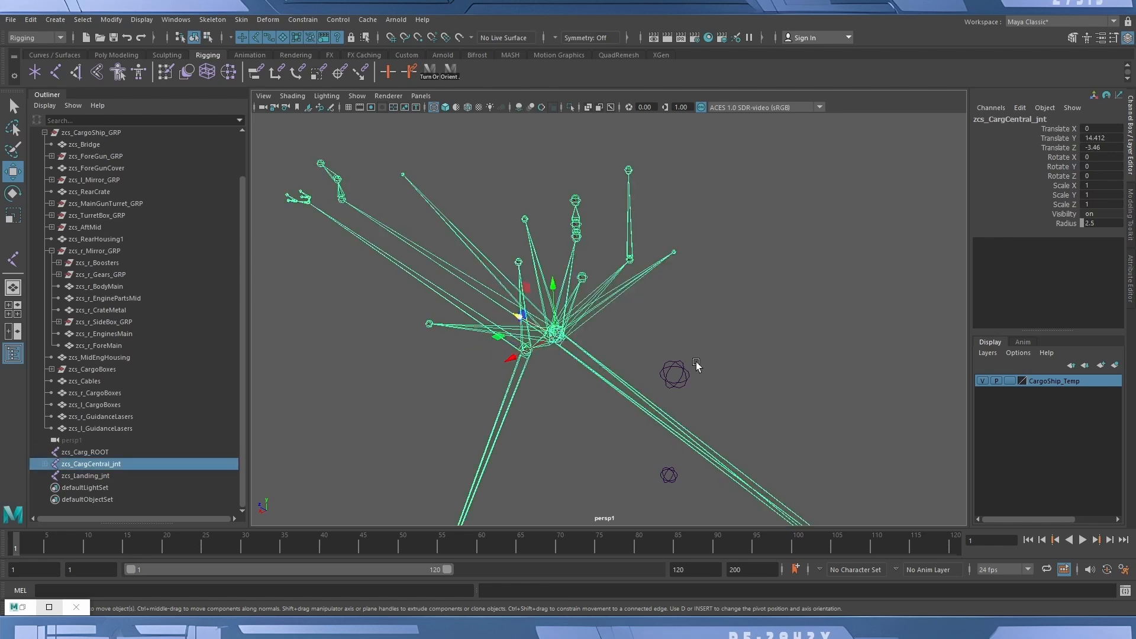
right_click_drag(696, 360, 504, 339, "alt")
left_click_drag(504, 340, 715, 346, "alt")
right_click_drag(714, 343, 602, 354, "alt")
left_click_drag(602, 354, 549, 374, "alt")
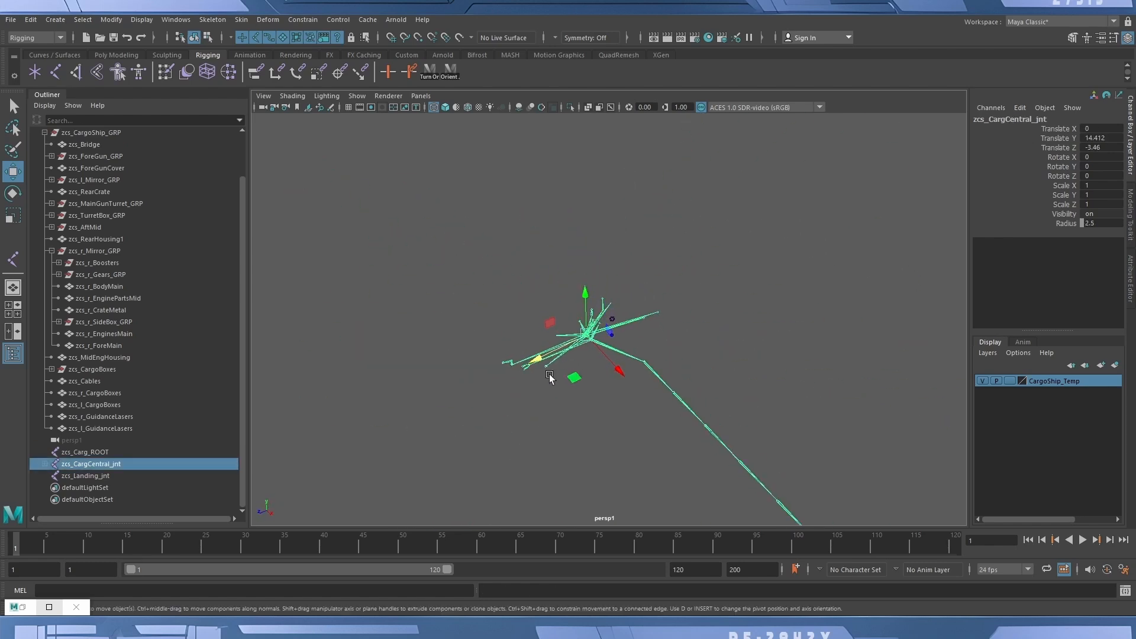
right_click_drag(487, 267, 923, 284, "alt")
left_click_drag(763, 327, 608, 327, "alt")
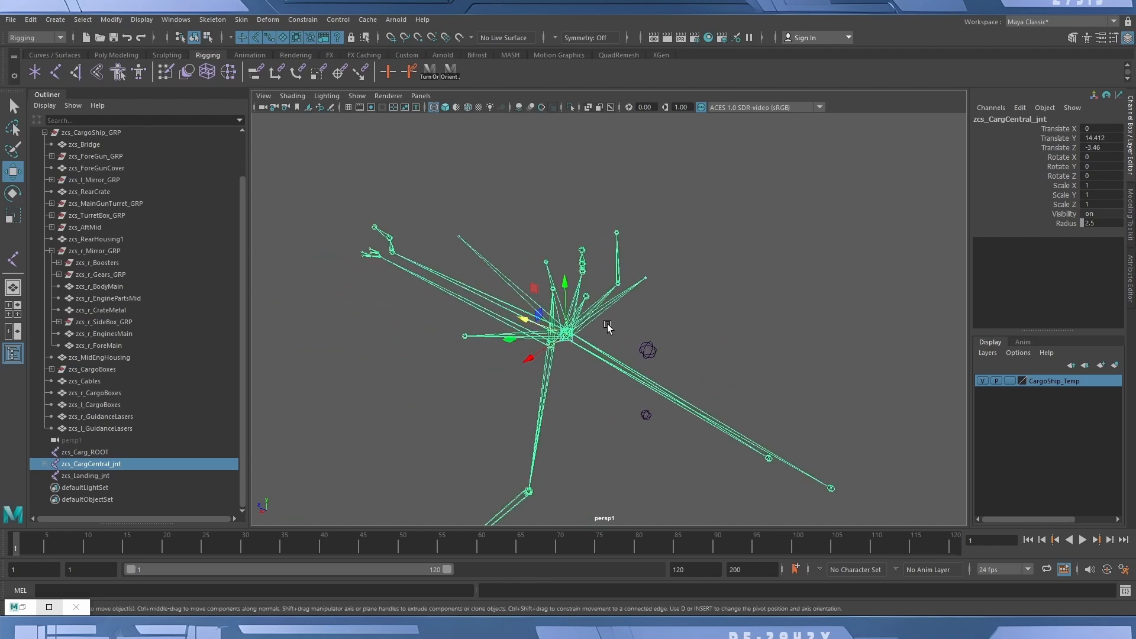
left_click(570, 333)
left_click(645, 414, "shift")
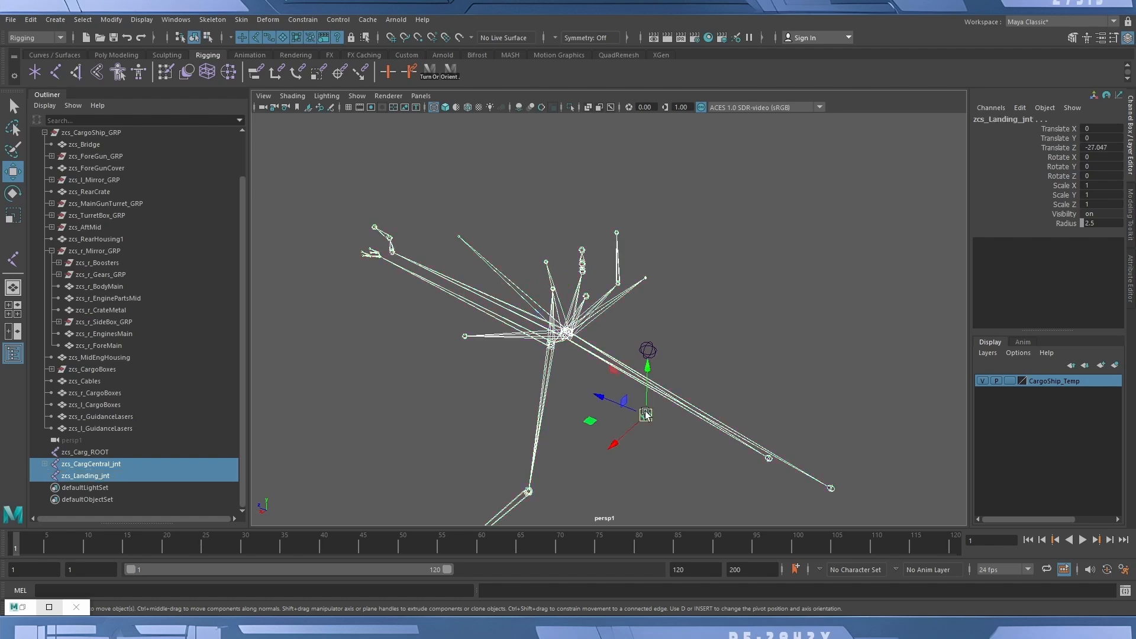
key("p")
Parent zcs_Landing_jnt with its whole branch under zcs_Carg_ROOT.
left_click(645, 414)
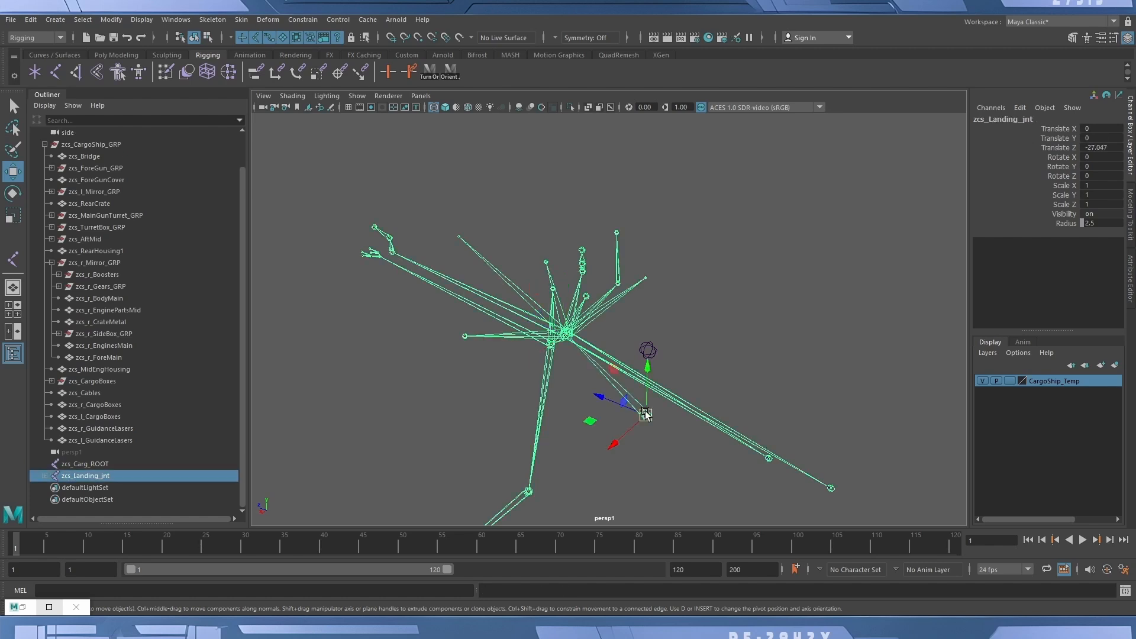
left_click_drag(647, 355, 674, 361, "alt")
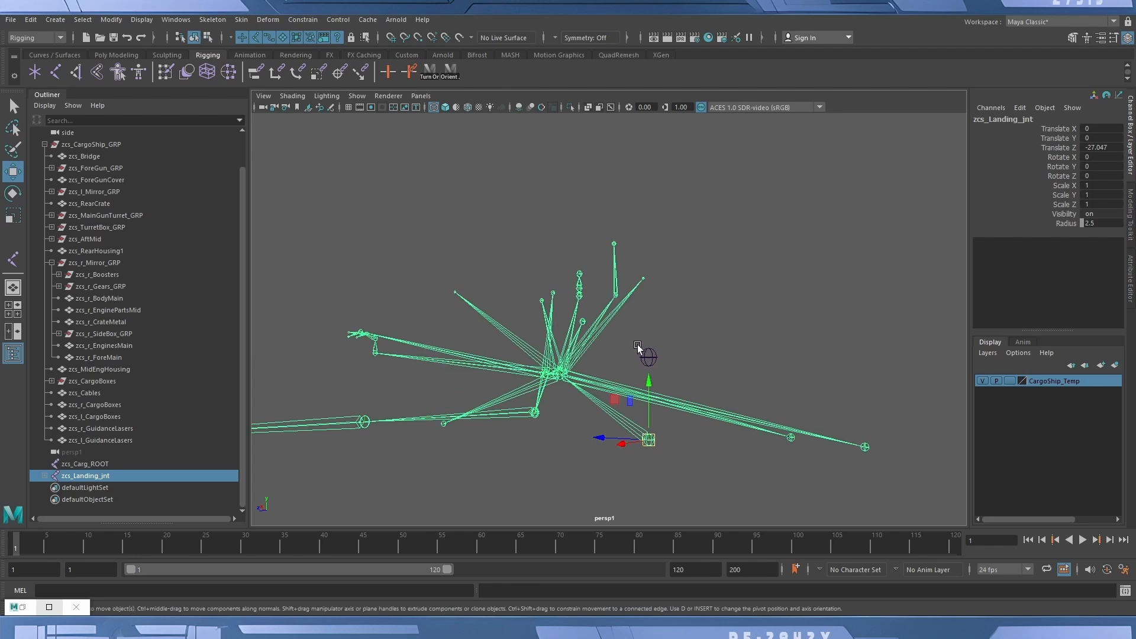
left_click(644, 354, "shift")
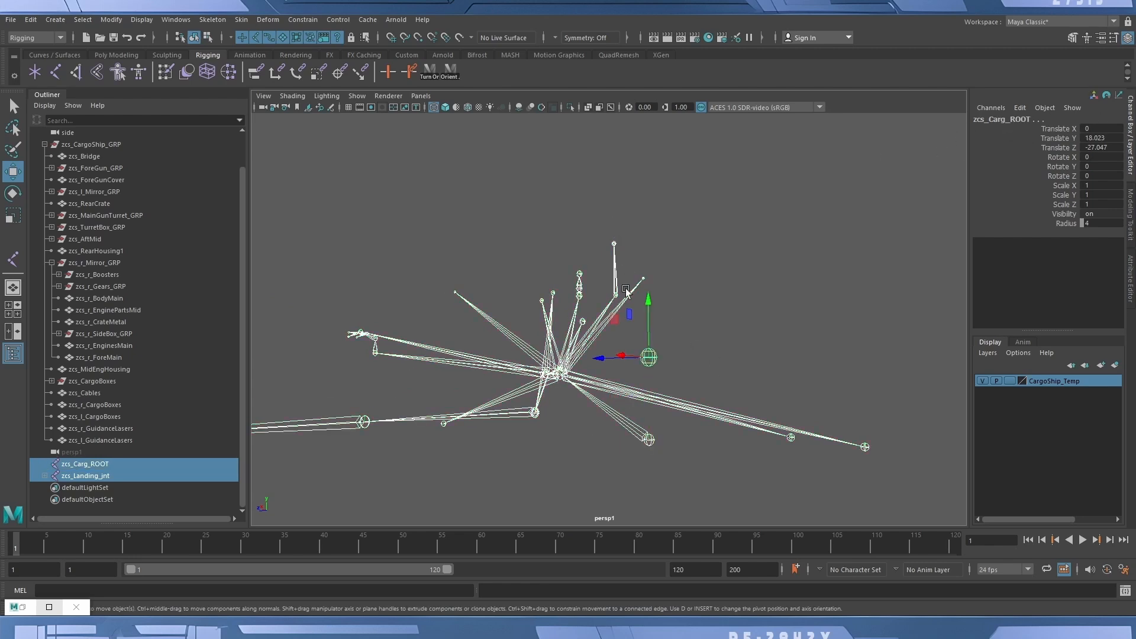
key("p")
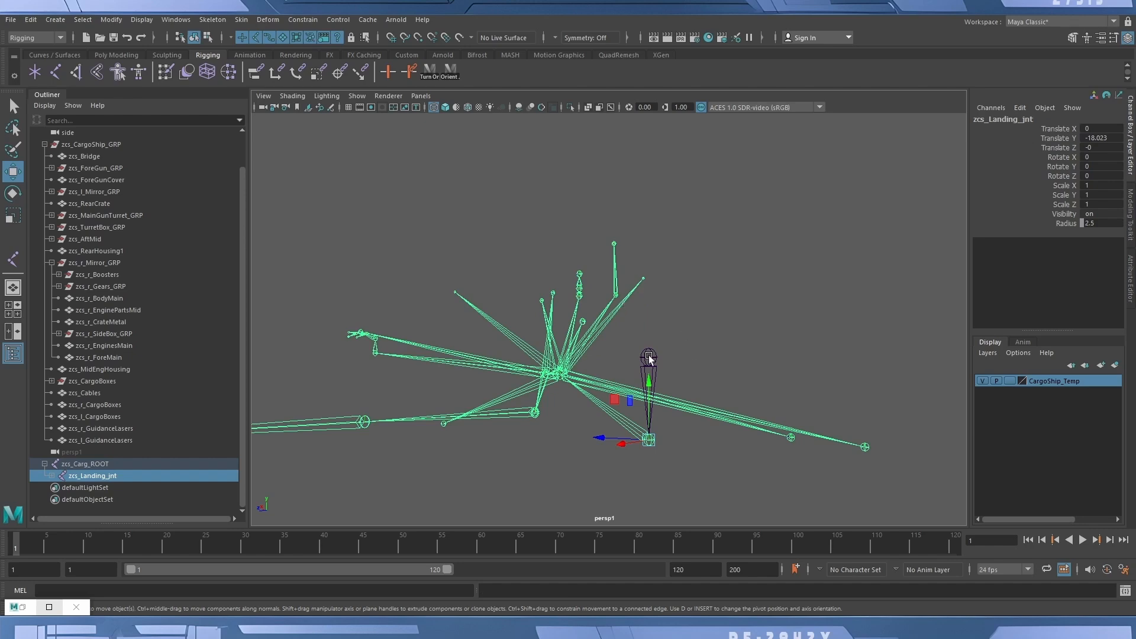
Test the joint hierarchy by rotating zcs_Carg_ROOT, and undo the rotation.
left_click(649, 357)
left_click_drag(740, 341, 667, 355, "alt")
key("e")
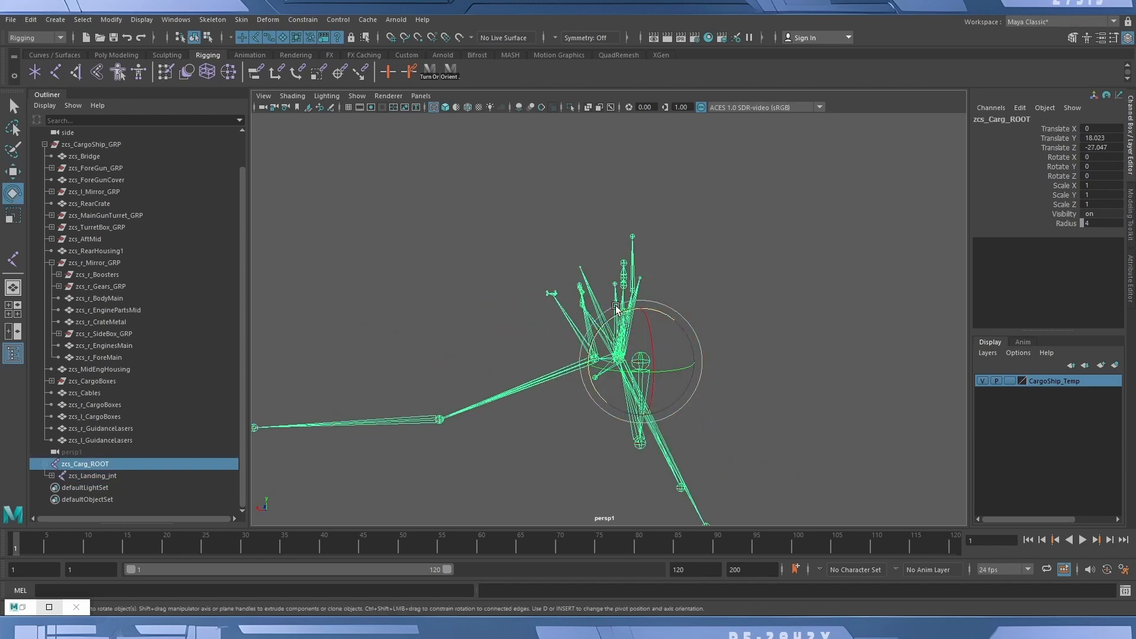
left_click_drag(615, 318, 618, 408)
key("ctrl+z")
key("w")
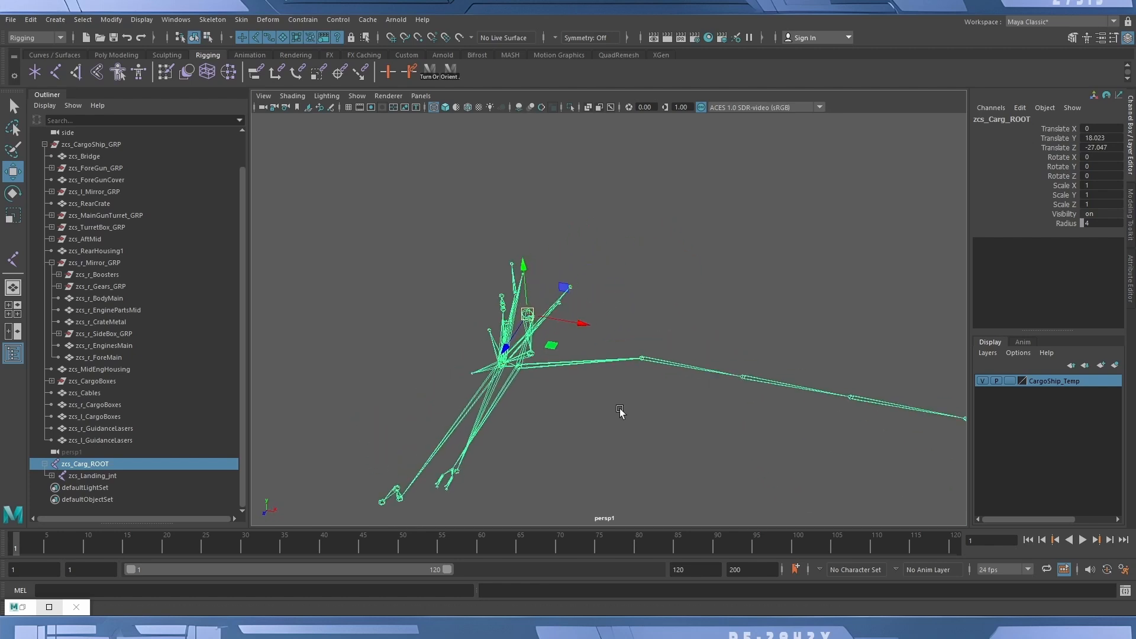
Mirror the zcs_l_Carg_M_jnt branch across YZ with the Behavior function, replacing l_ with r_ in the joint names.
left_click(641, 271)
left_click_drag(625, 368, 671, 382, "alt")
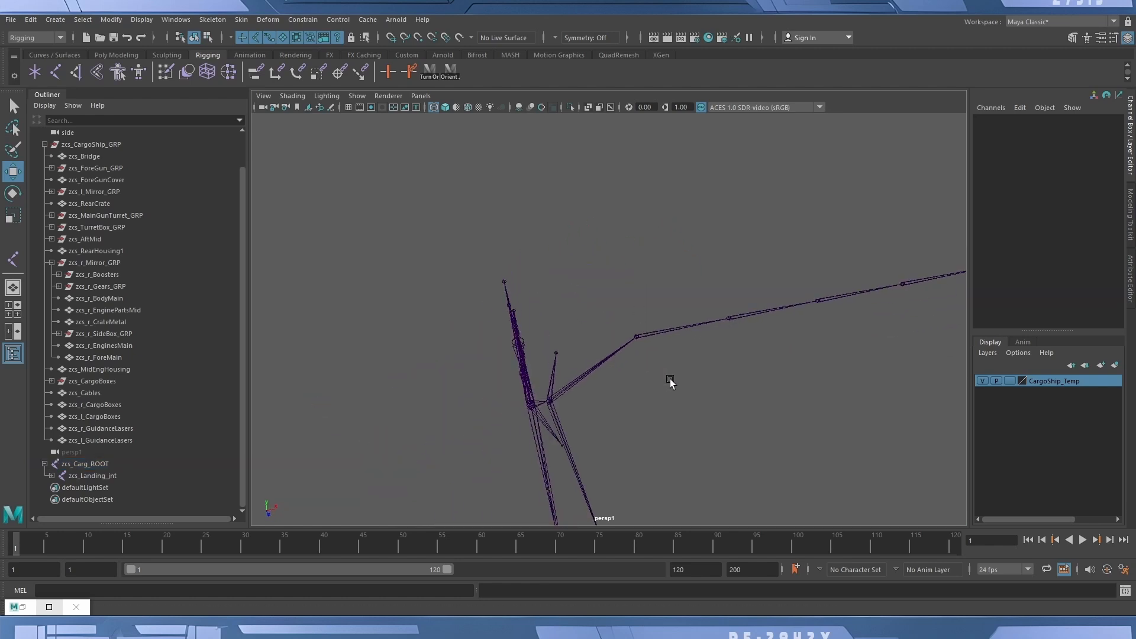
left_click(553, 397)
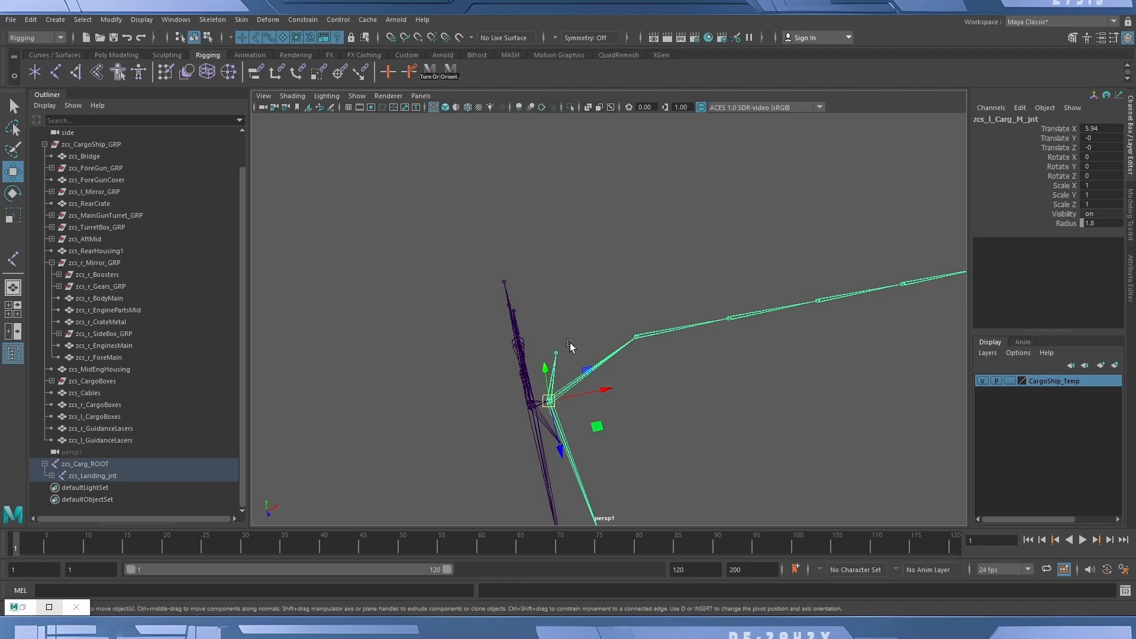
left_click_drag(570, 346, 682, 332, "alt")
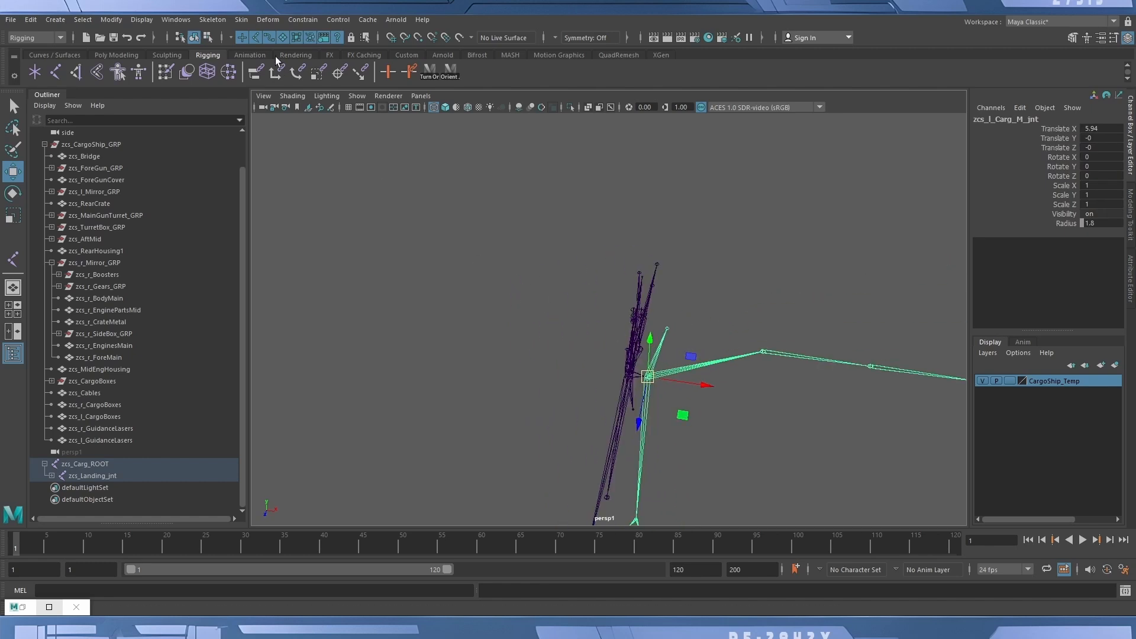
left_click(219, 21)
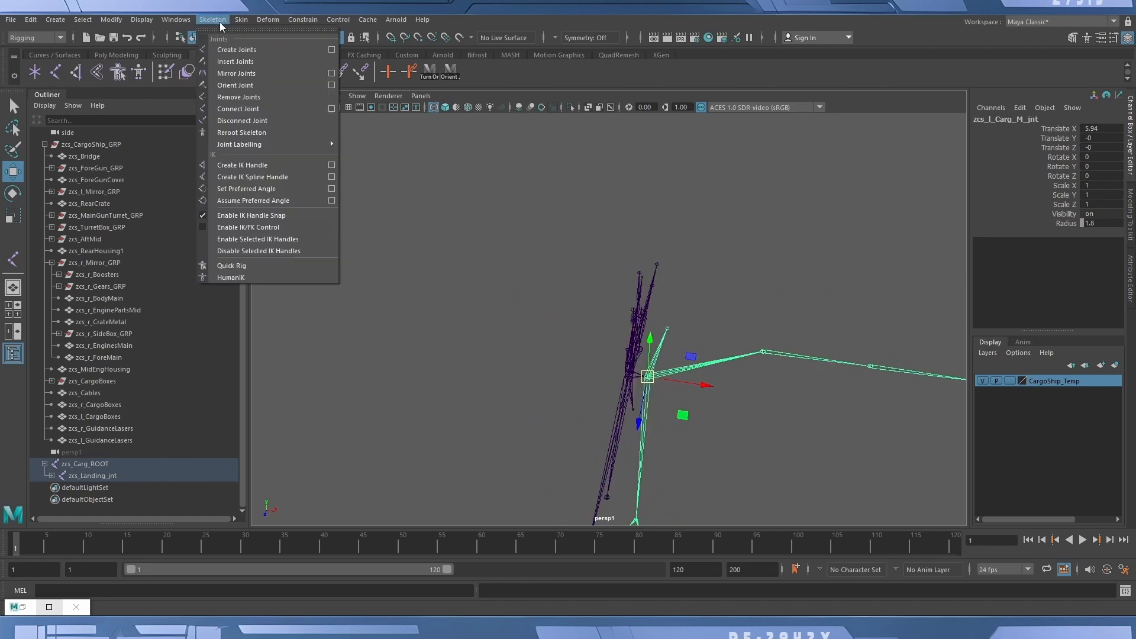
left_click(331, 73)
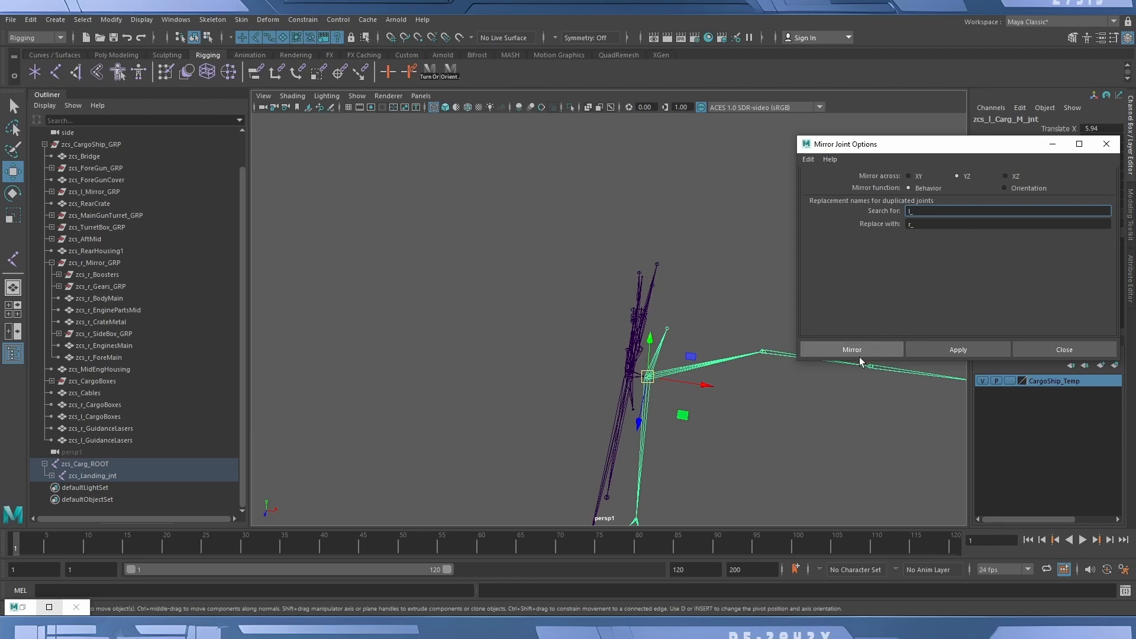
left_click(863, 342)
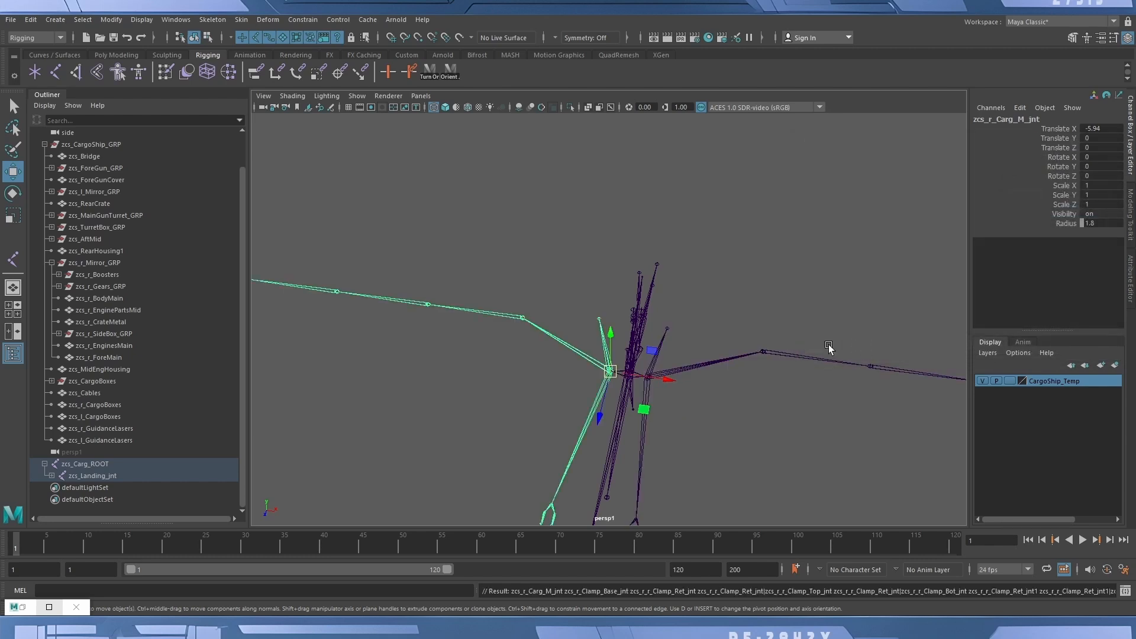
Check the names of the mirrored guide laser and clamp joints on the ship's right side.
left_click_drag(793, 290, 630, 296, "alt")
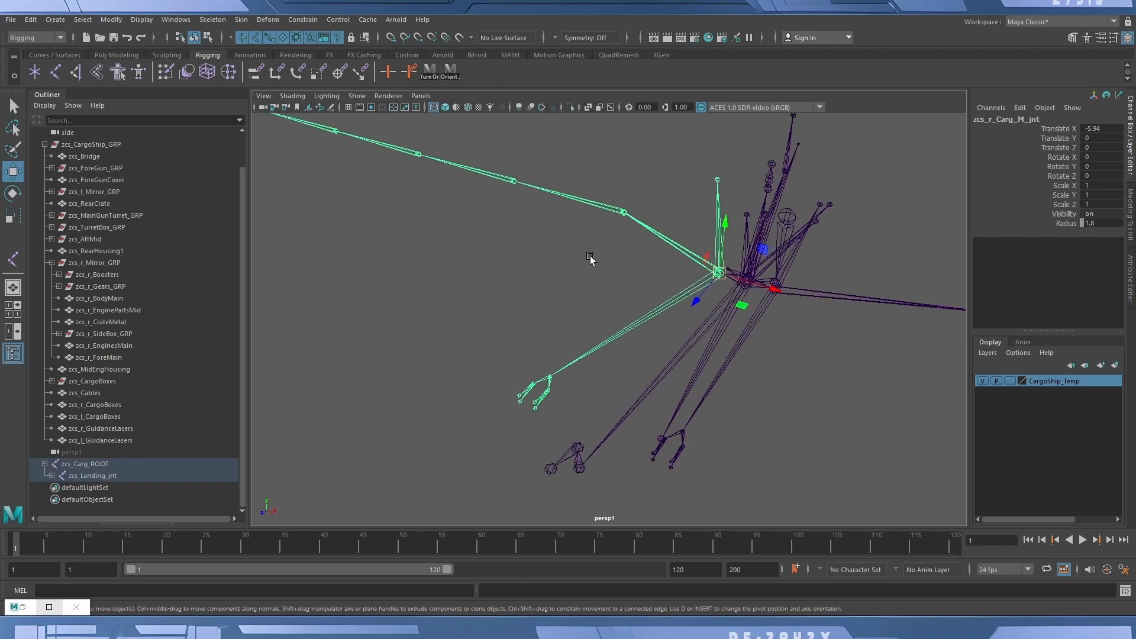
left_click(589, 205)
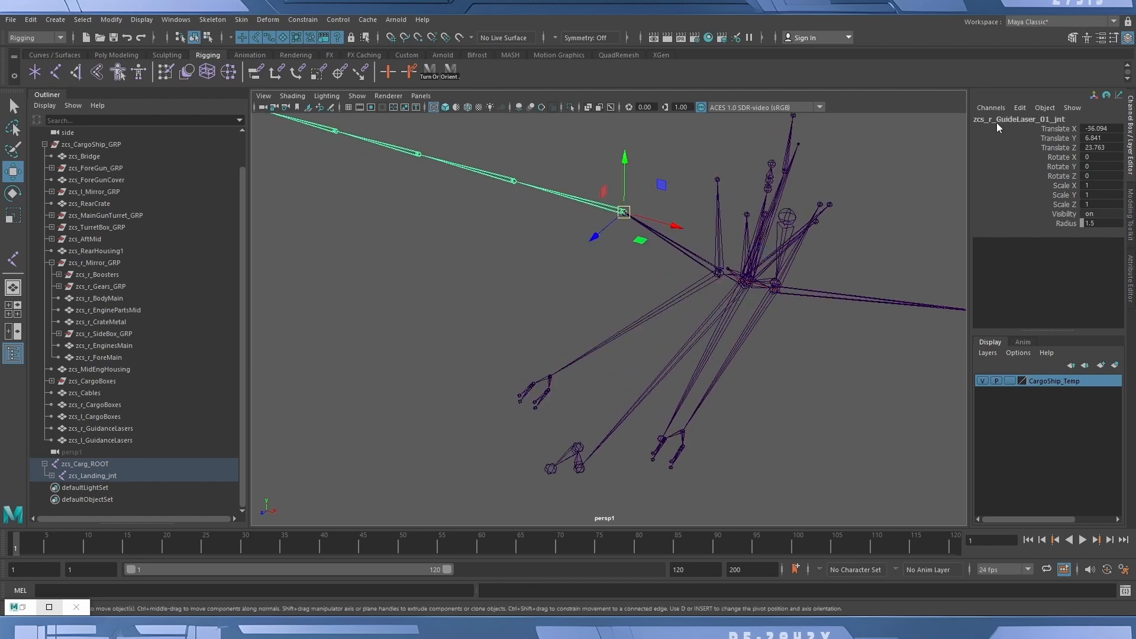
left_click(537, 378)
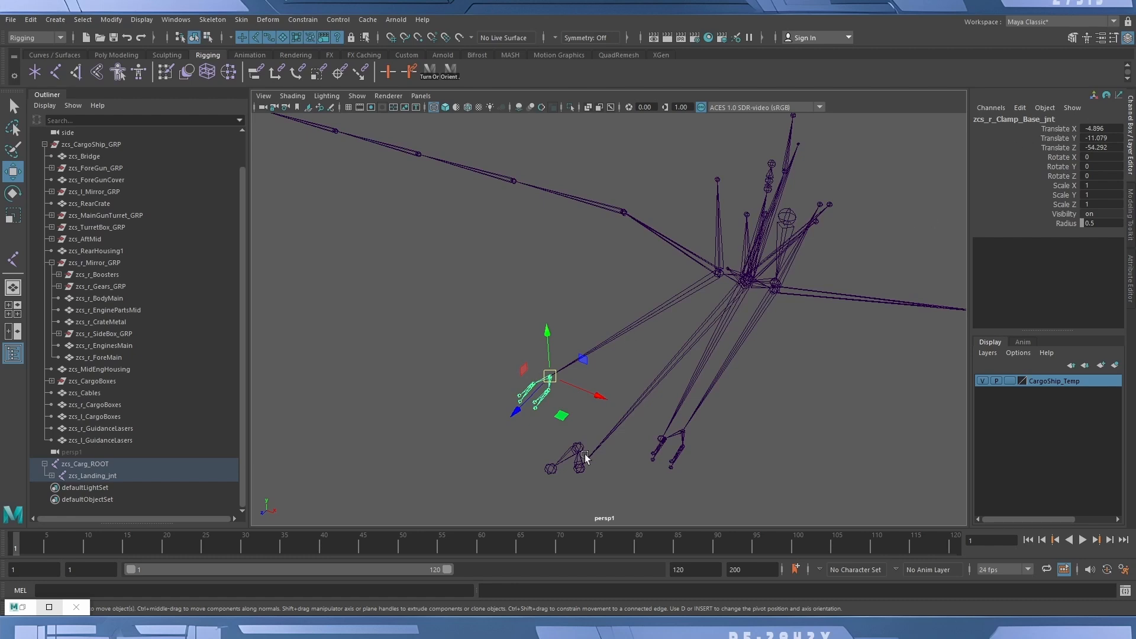
left_click(535, 409)
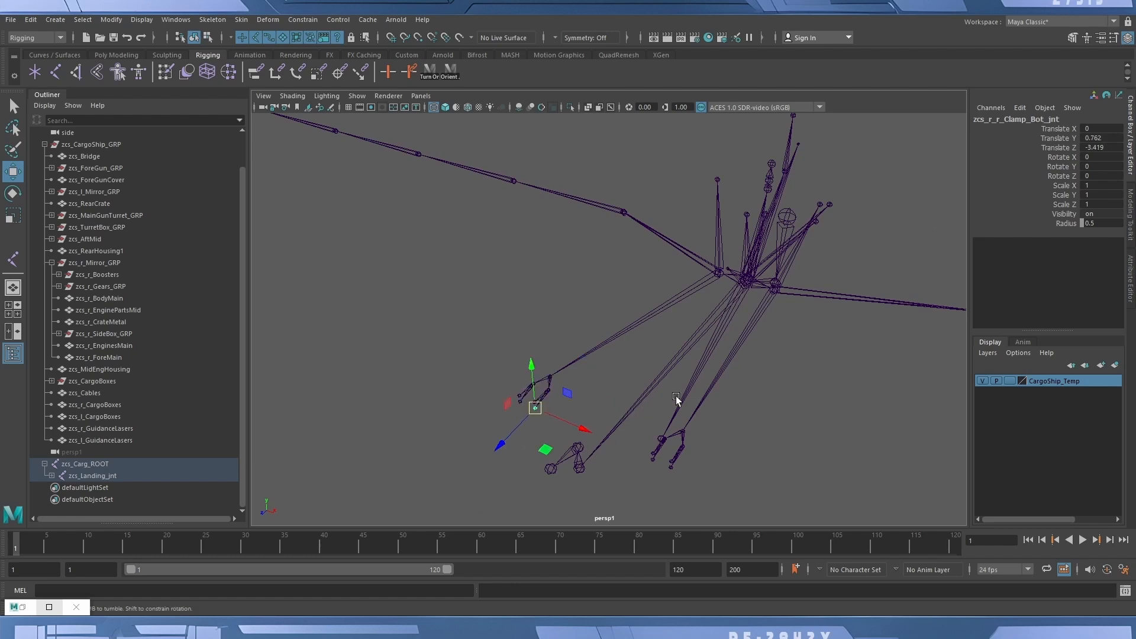
left_click_drag(639, 411, 604, 382, "alt")
Test-rotate zcs_Carg_ROOT with both the original and mirrored branches attached, and undo the rotation.
left_click(611, 332)
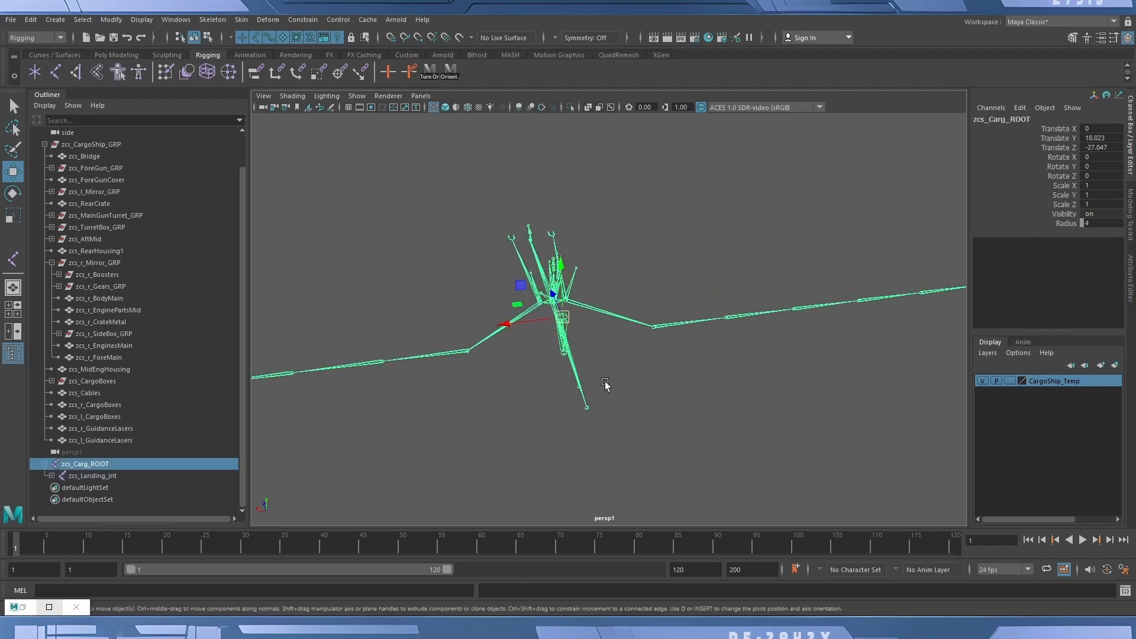
key("e")
mouse_move(581, 272)
left_mouse_down()
mouse_move(609, 261)
mouse_move(572, 253)
mouse_move(609, 254)
mouse_move(512, 259)
mouse_move(597, 258)
left_mouse_up()
key("ctrl+z")
left_click_drag(546, 392, 614, 188, "alt")
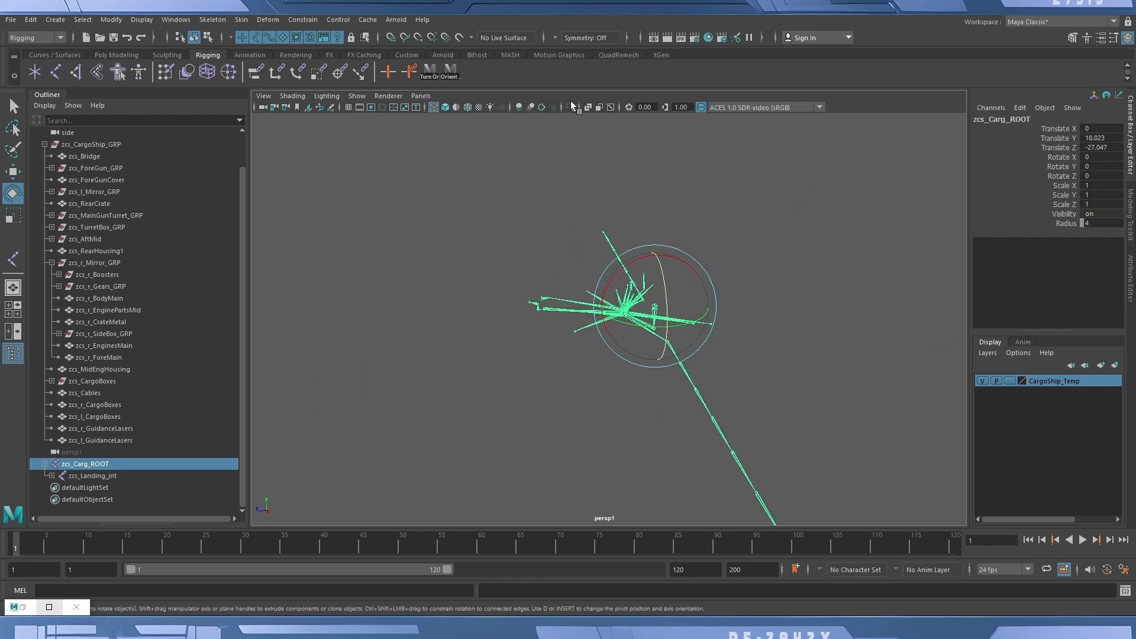
Deselect the root joint and save the scene under its current name.
left_click(571, 103)
left_click_drag(610, 329, 569, 431, "alt")
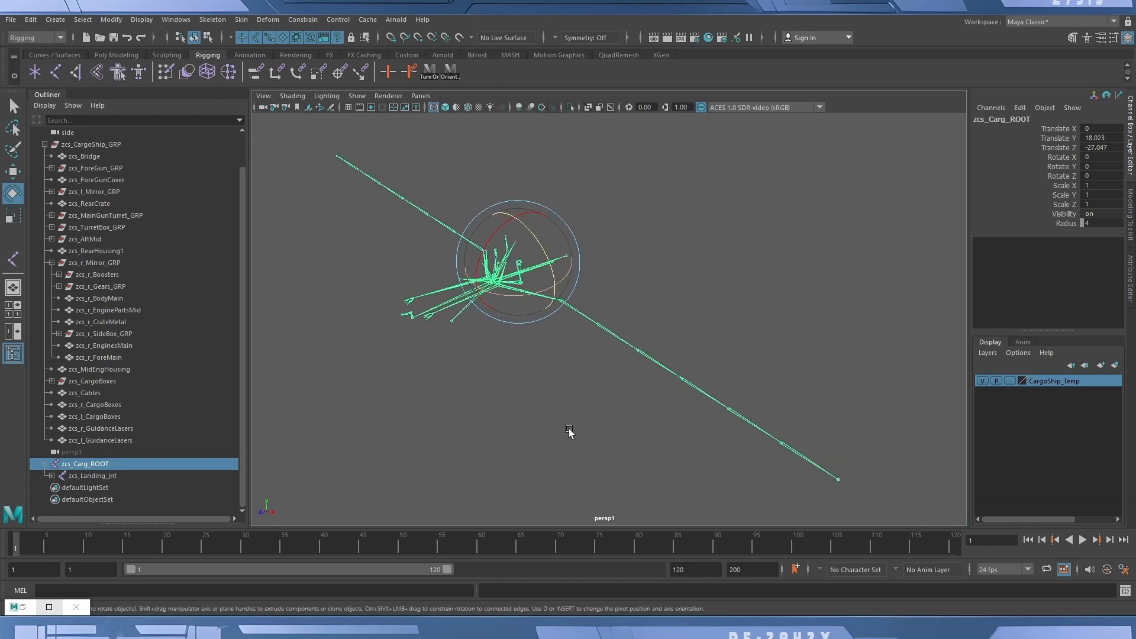
left_click(569, 431)
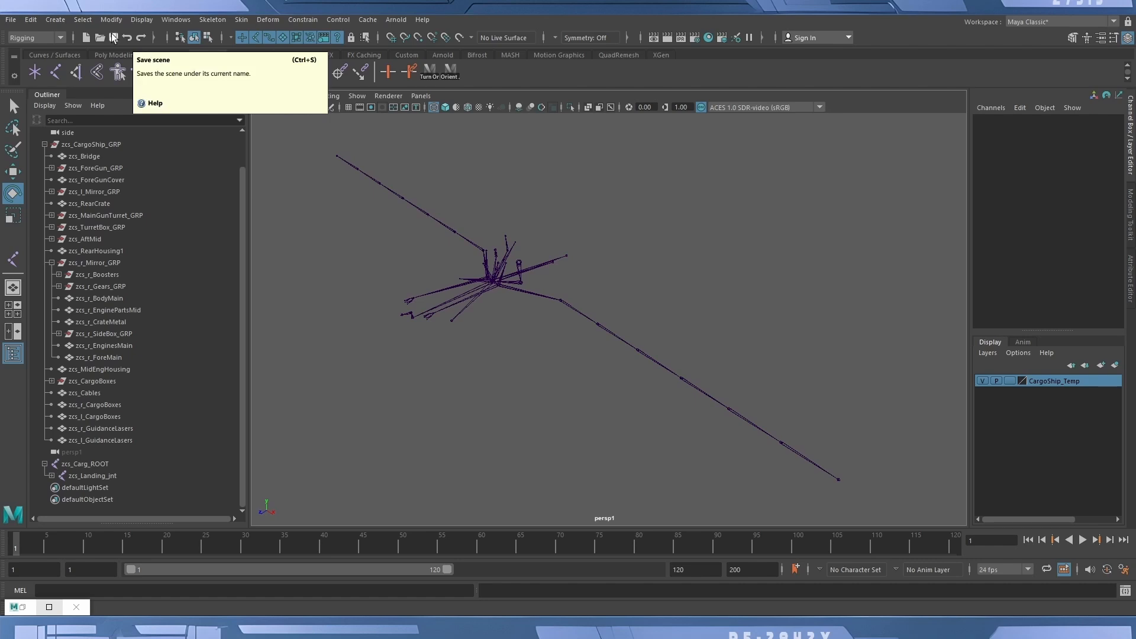
left_click(114, 38)
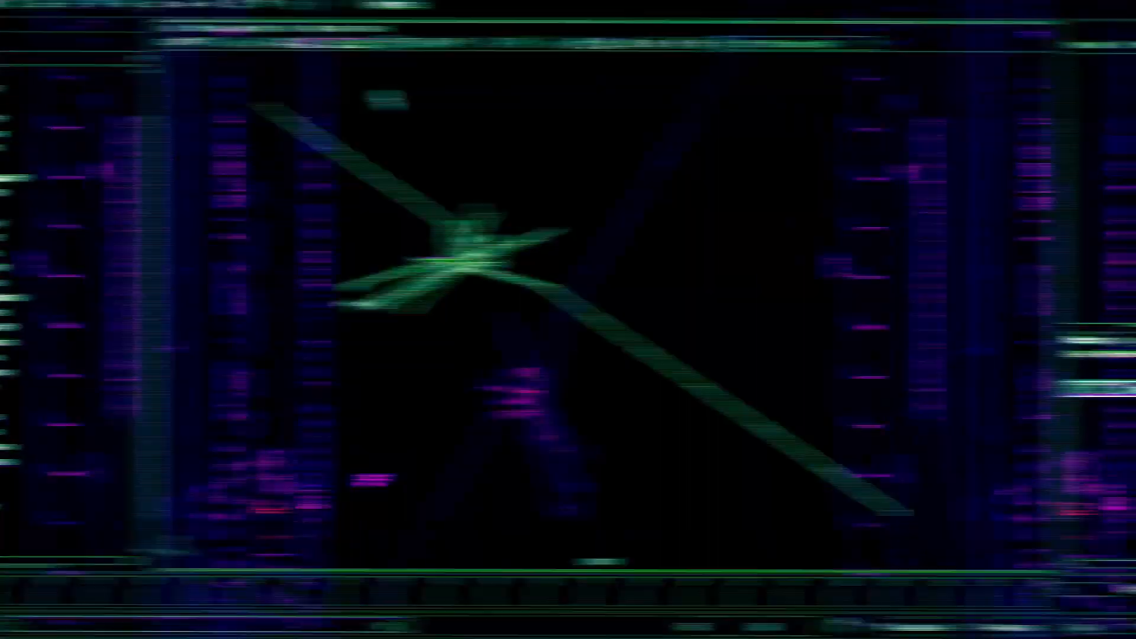